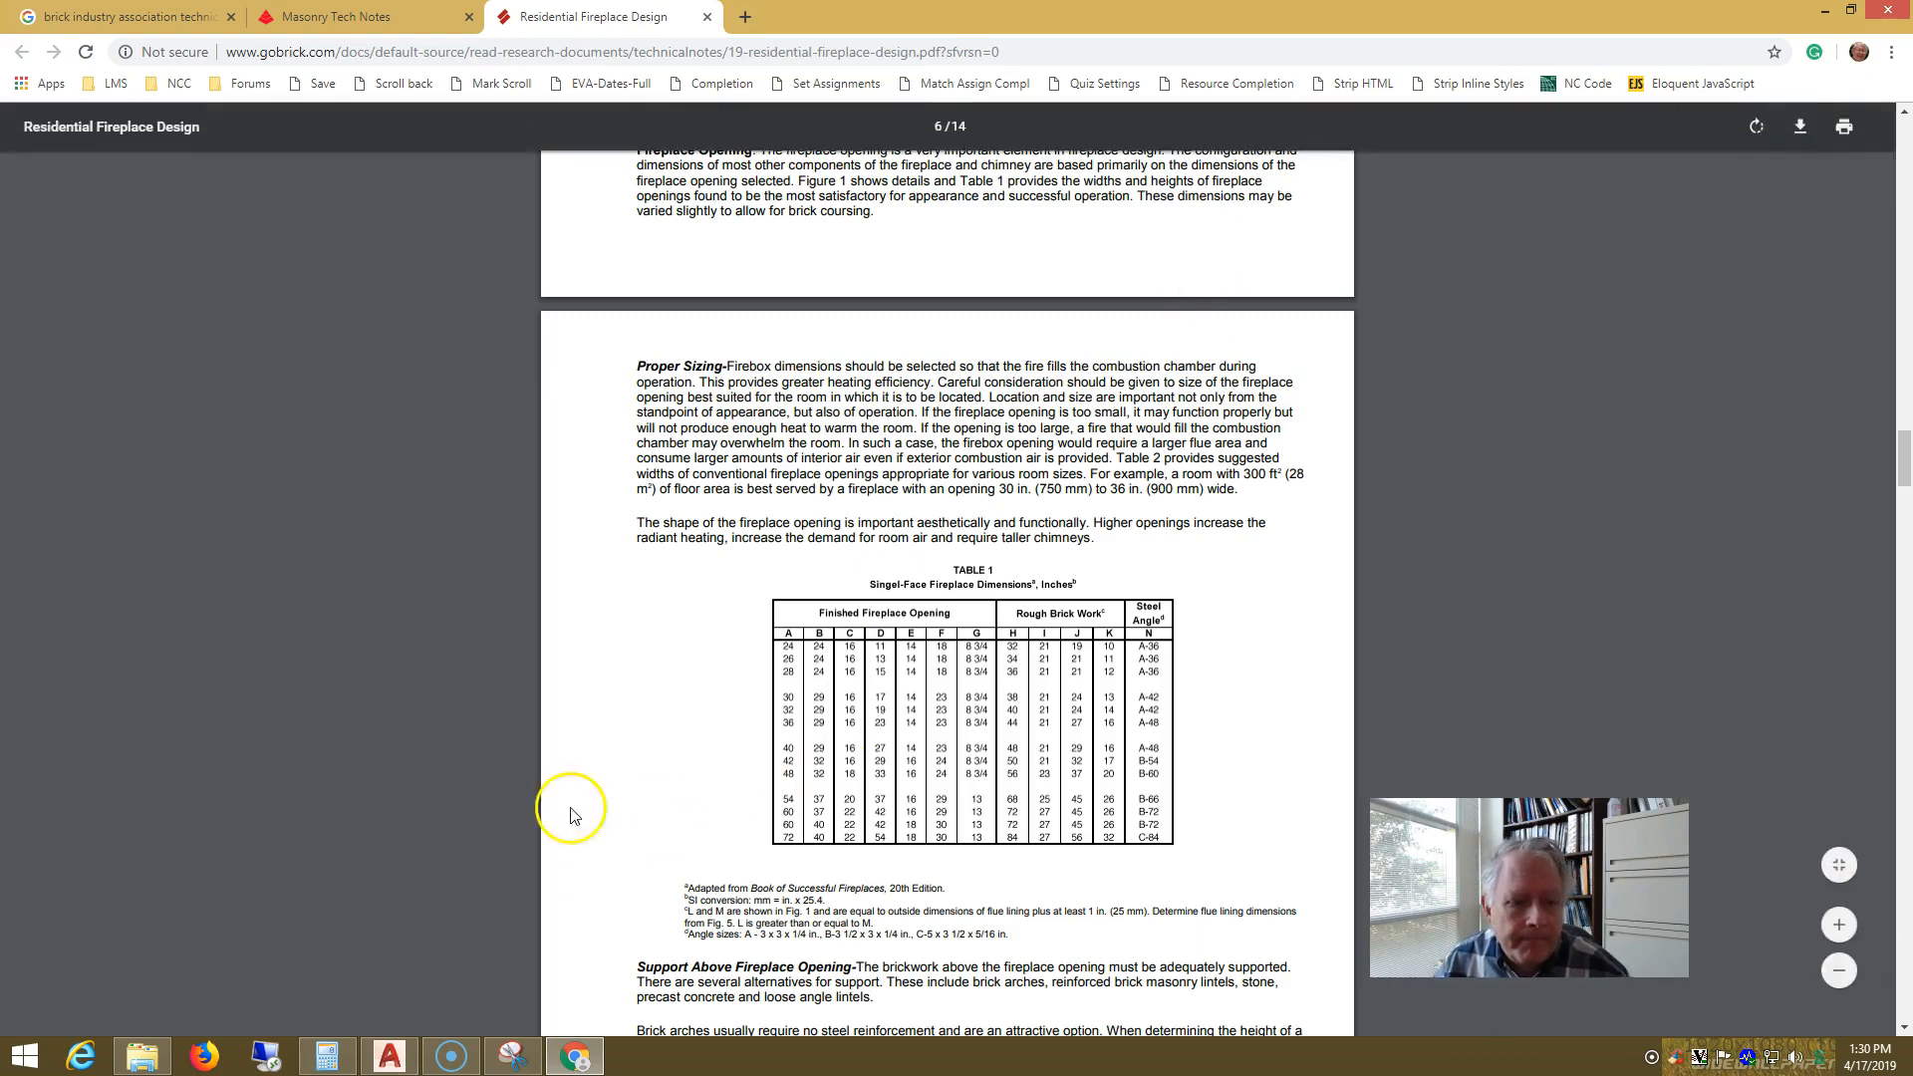
- Switch to AutoCAD, open the fireplace block in a test window and set its lookup size to 54x37
left_click(398, 1059)
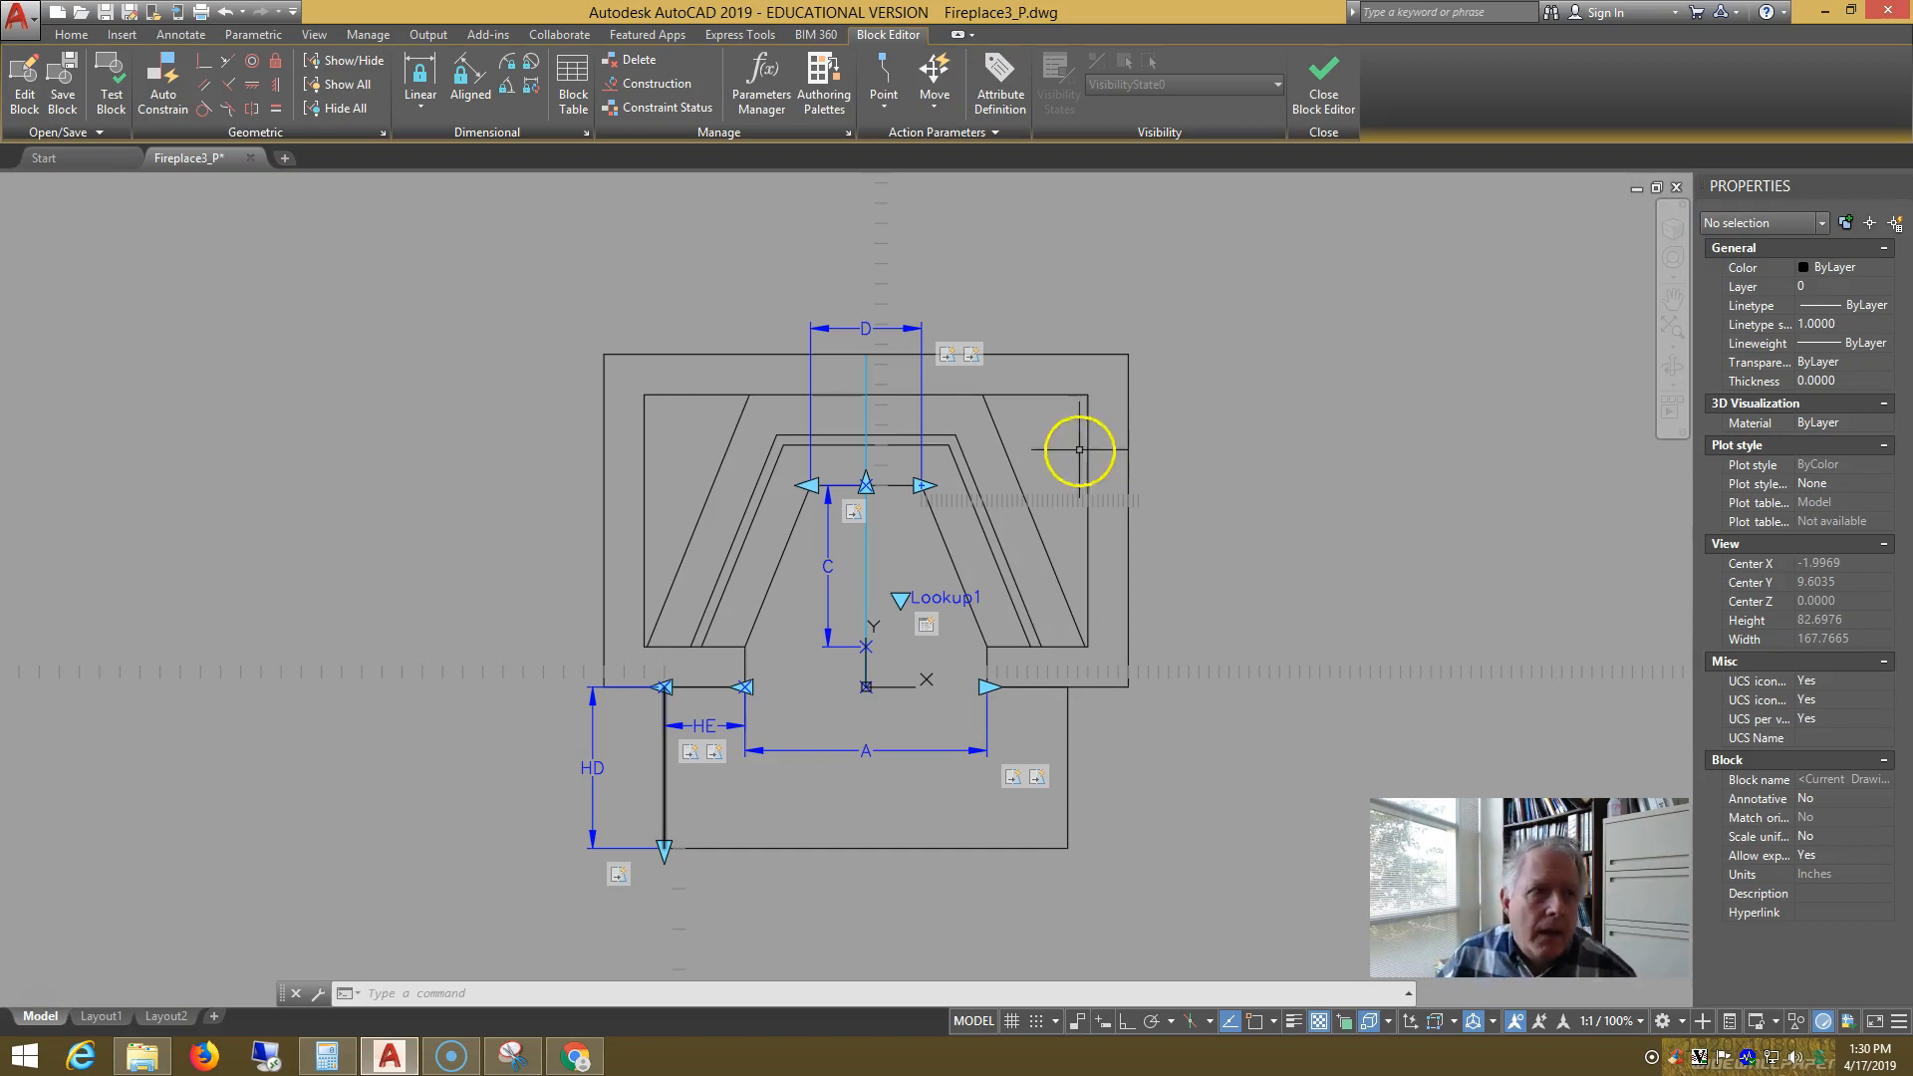
left_click(109, 80)
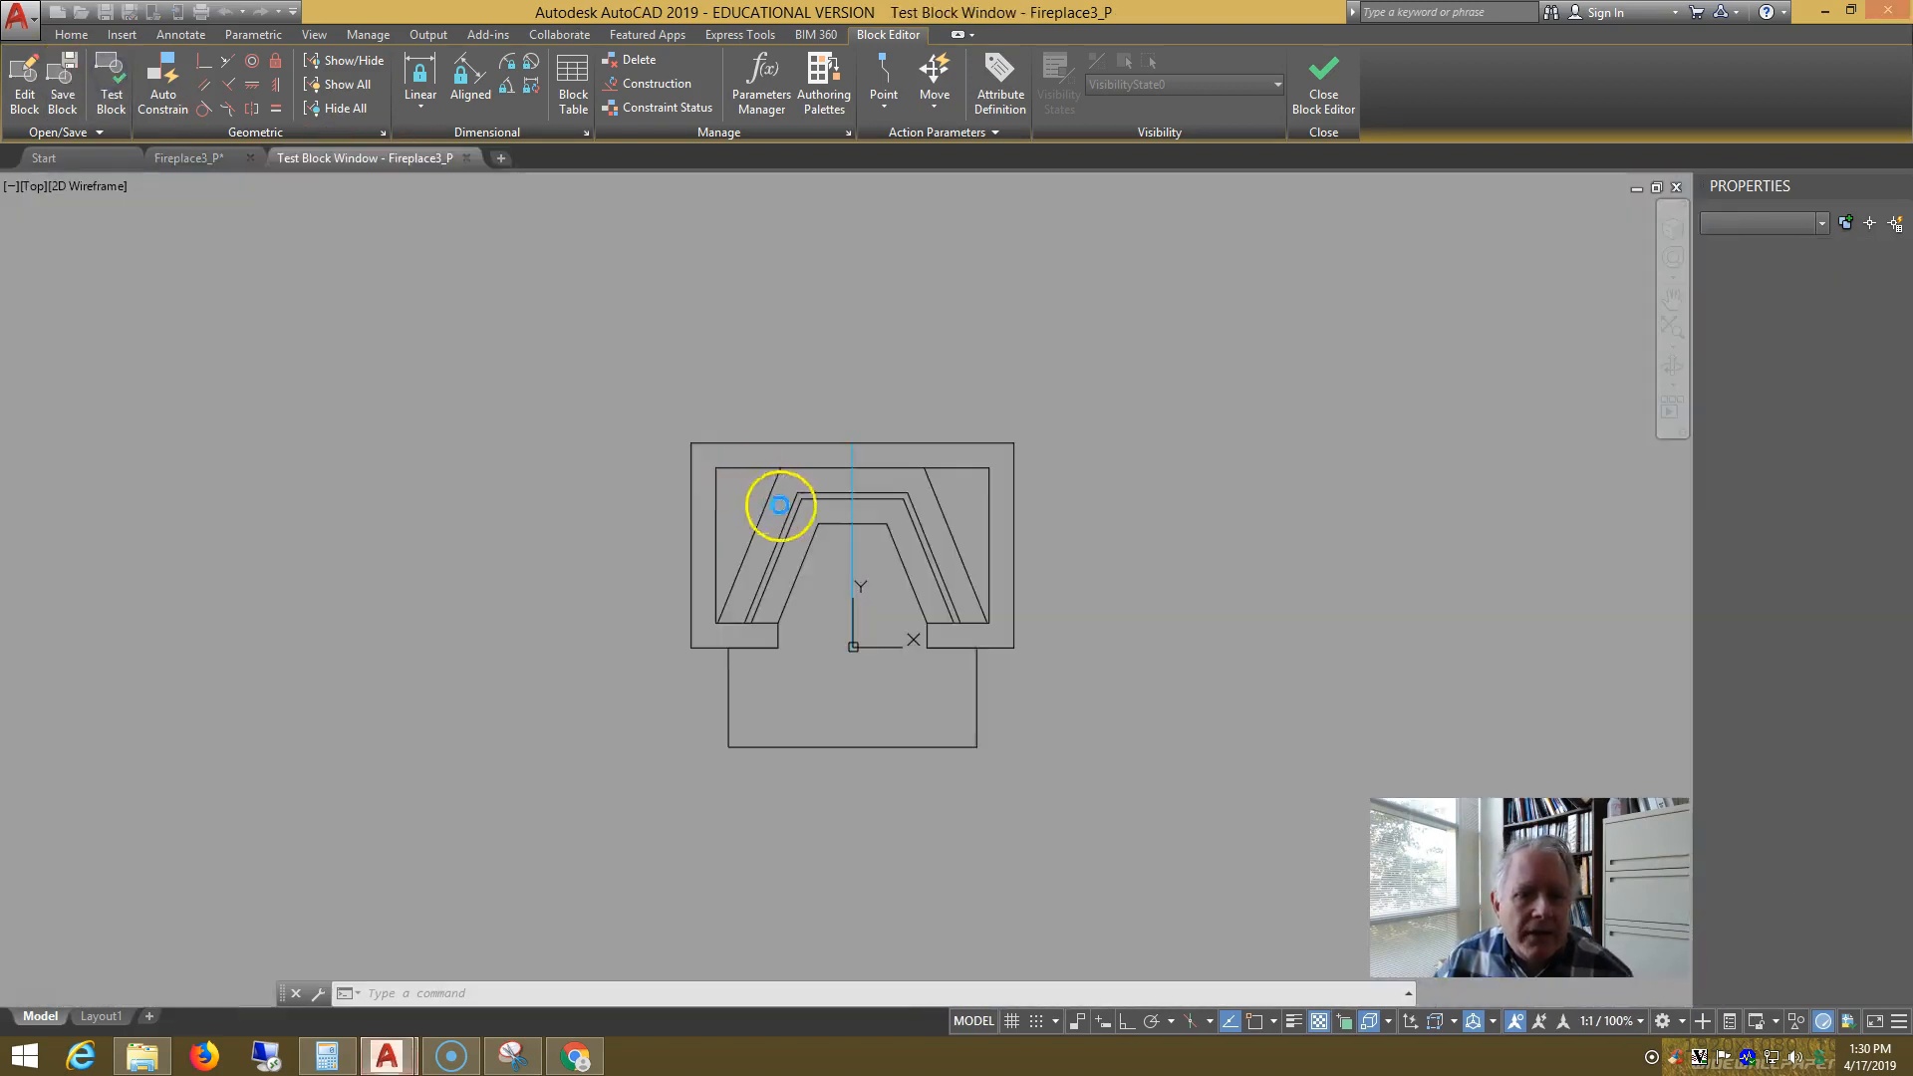
left_click(911, 523)
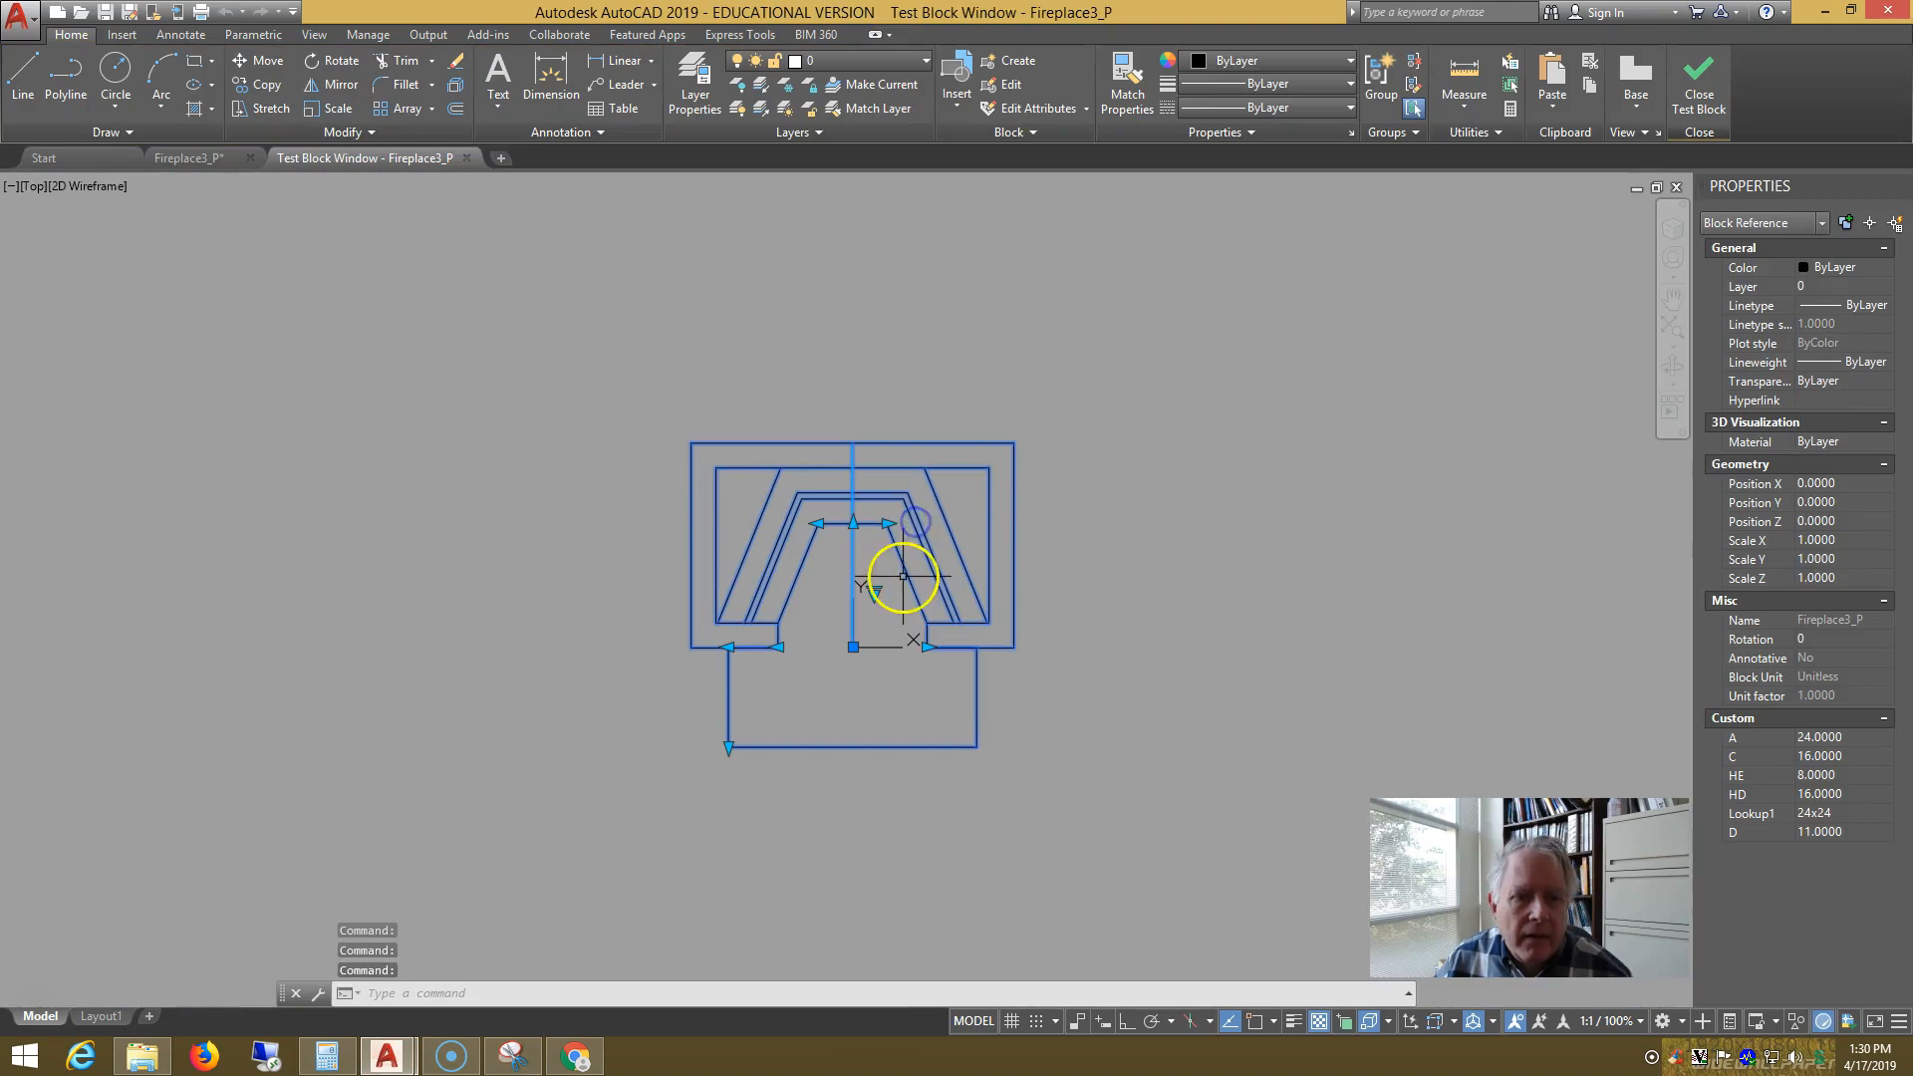
left_click(874, 592)
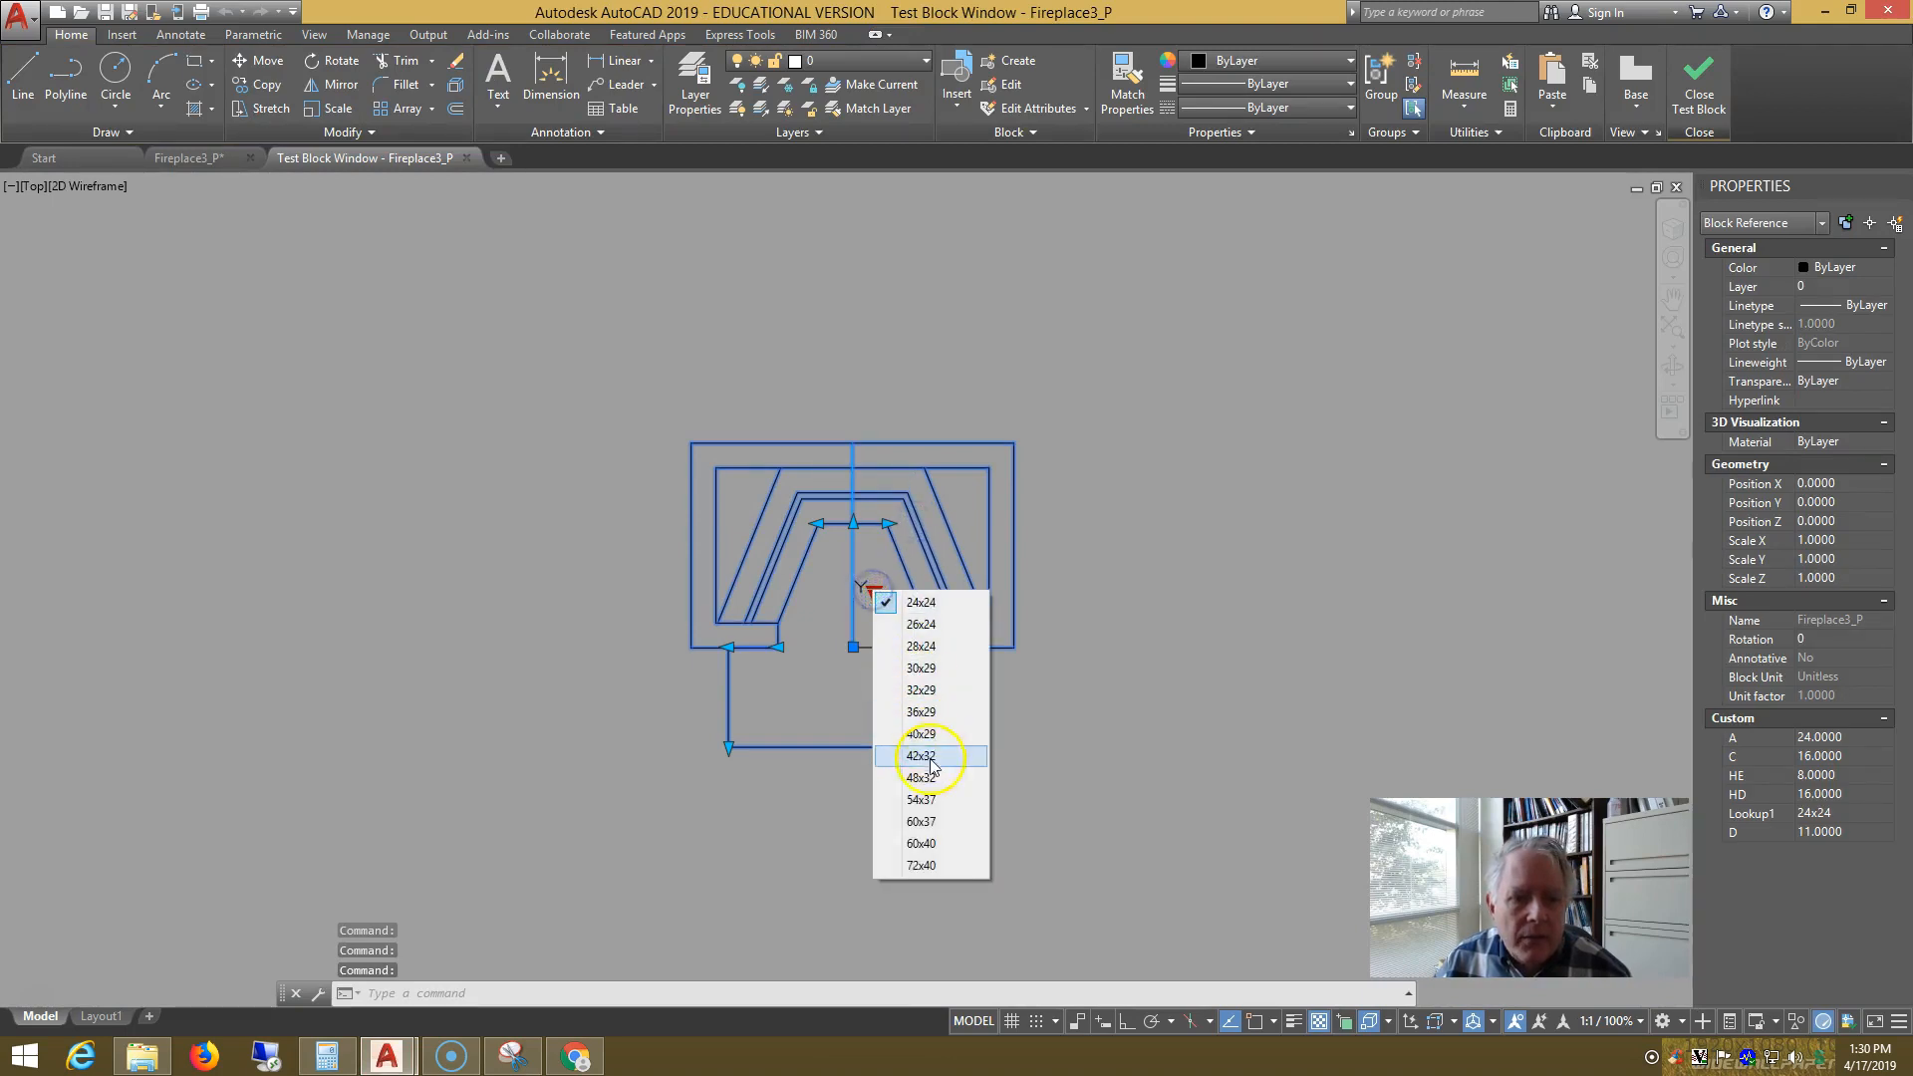
left_click(923, 796)
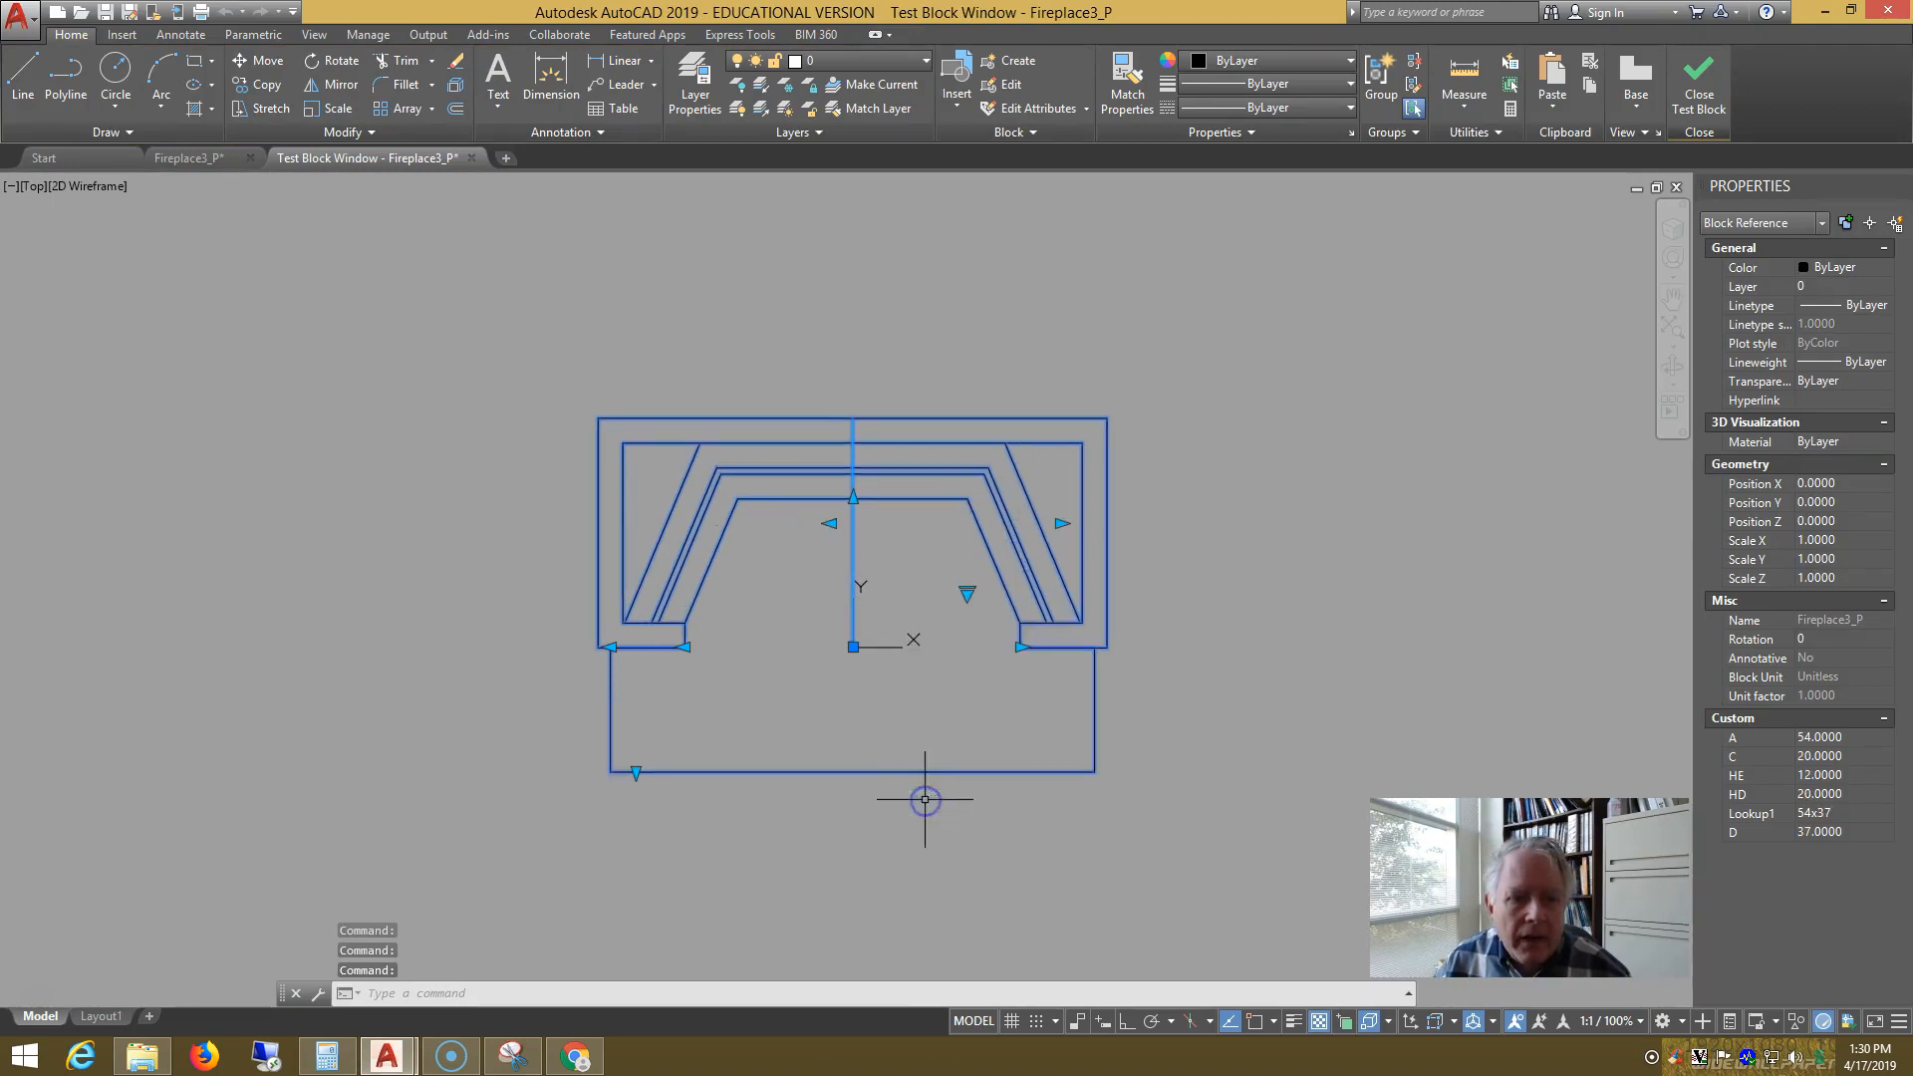
- Change the test block's lookup size to 28x24, followed by 60x37
left_click(966, 594)
left_click(1003, 653)
left_click(886, 596)
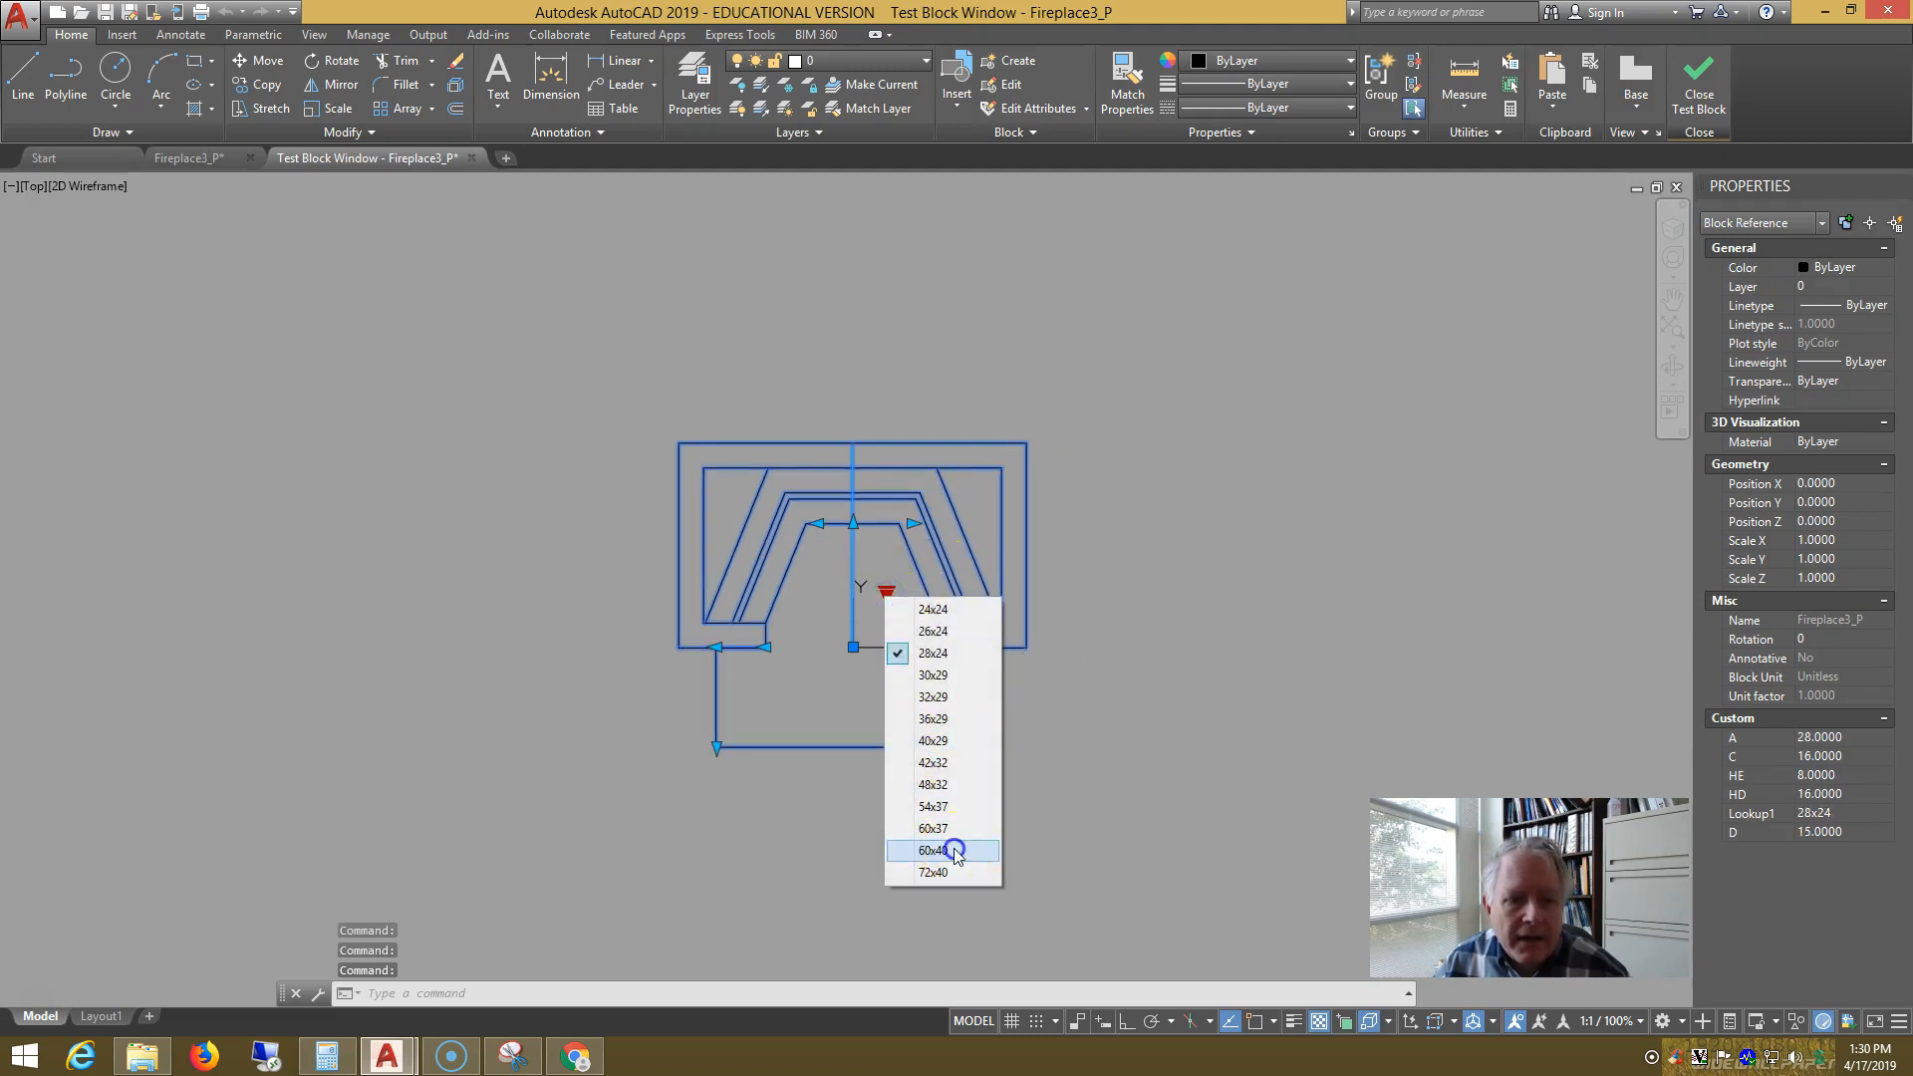
left_click(953, 851)
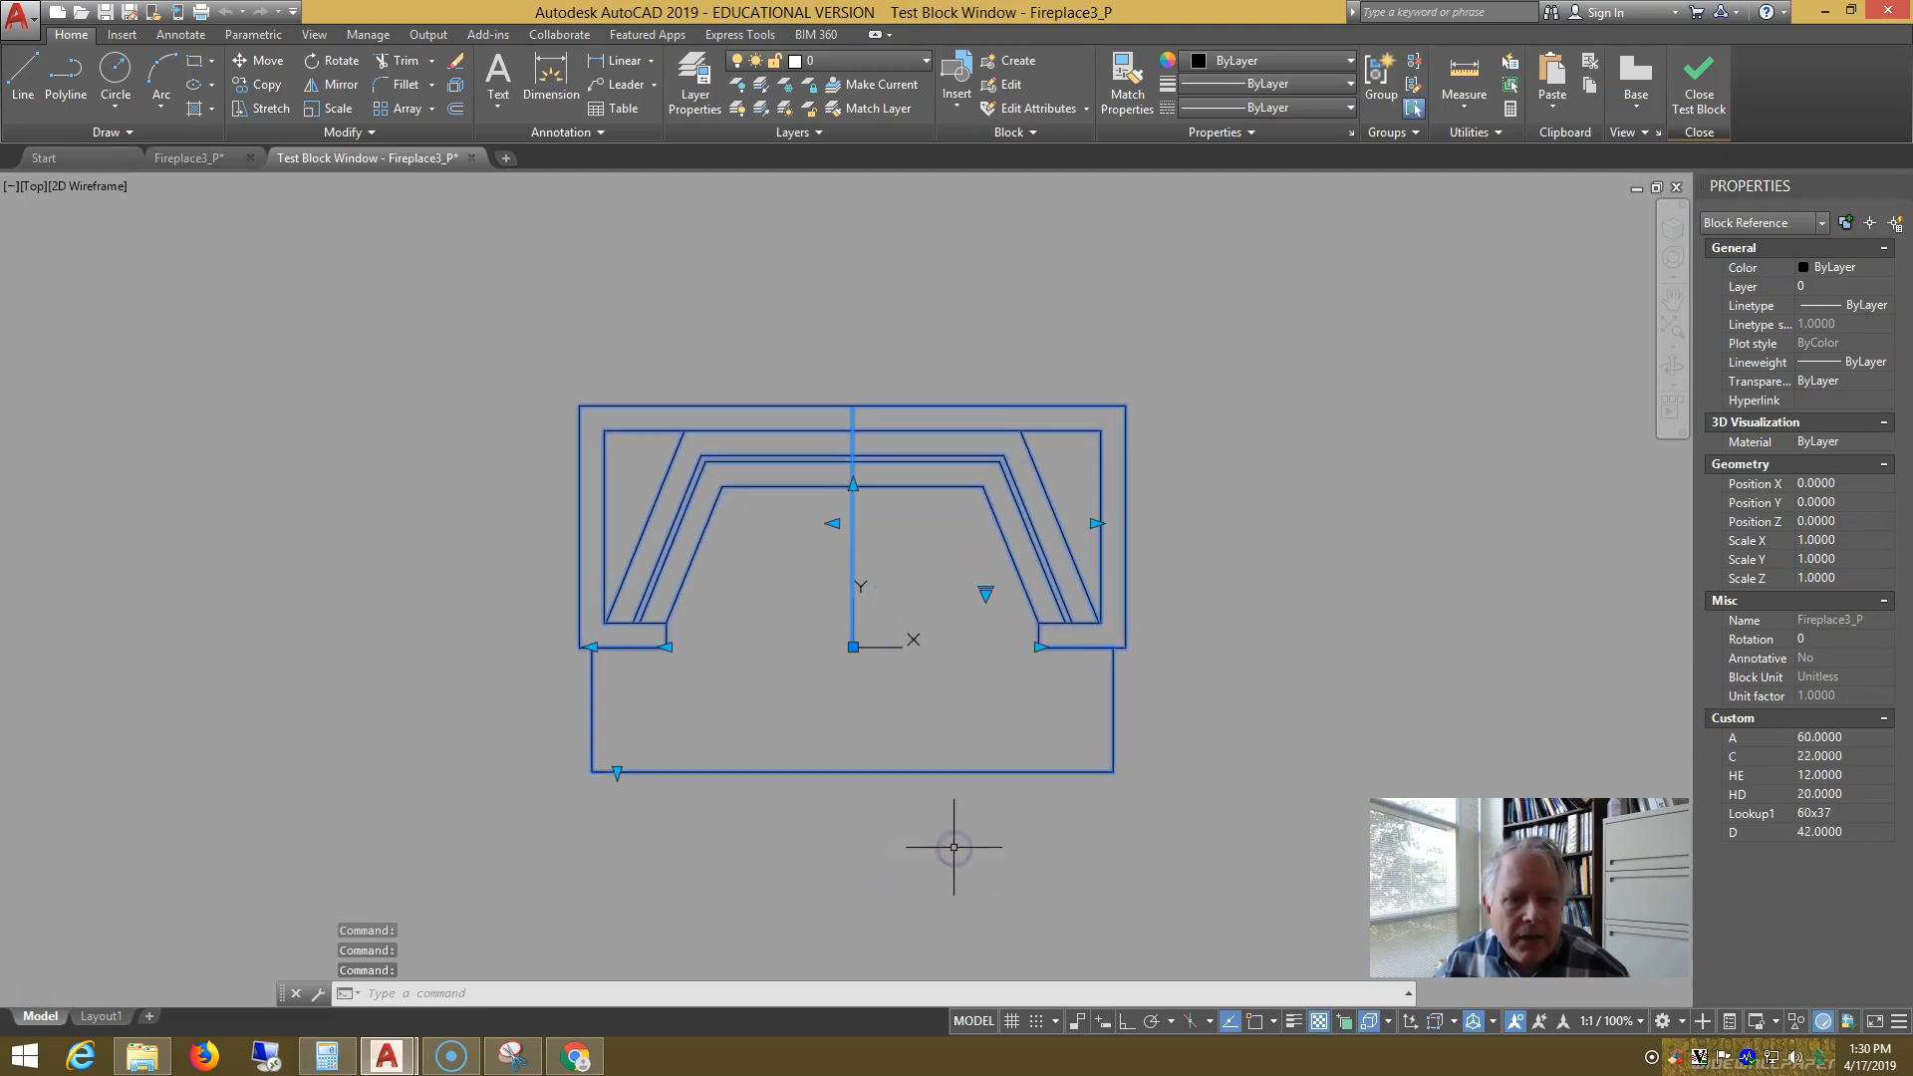
- Stretch the test block's hearth to an extension (HE) of 24 and a depth (HD) of 28
left_click(591, 647)
left_click(514, 646)
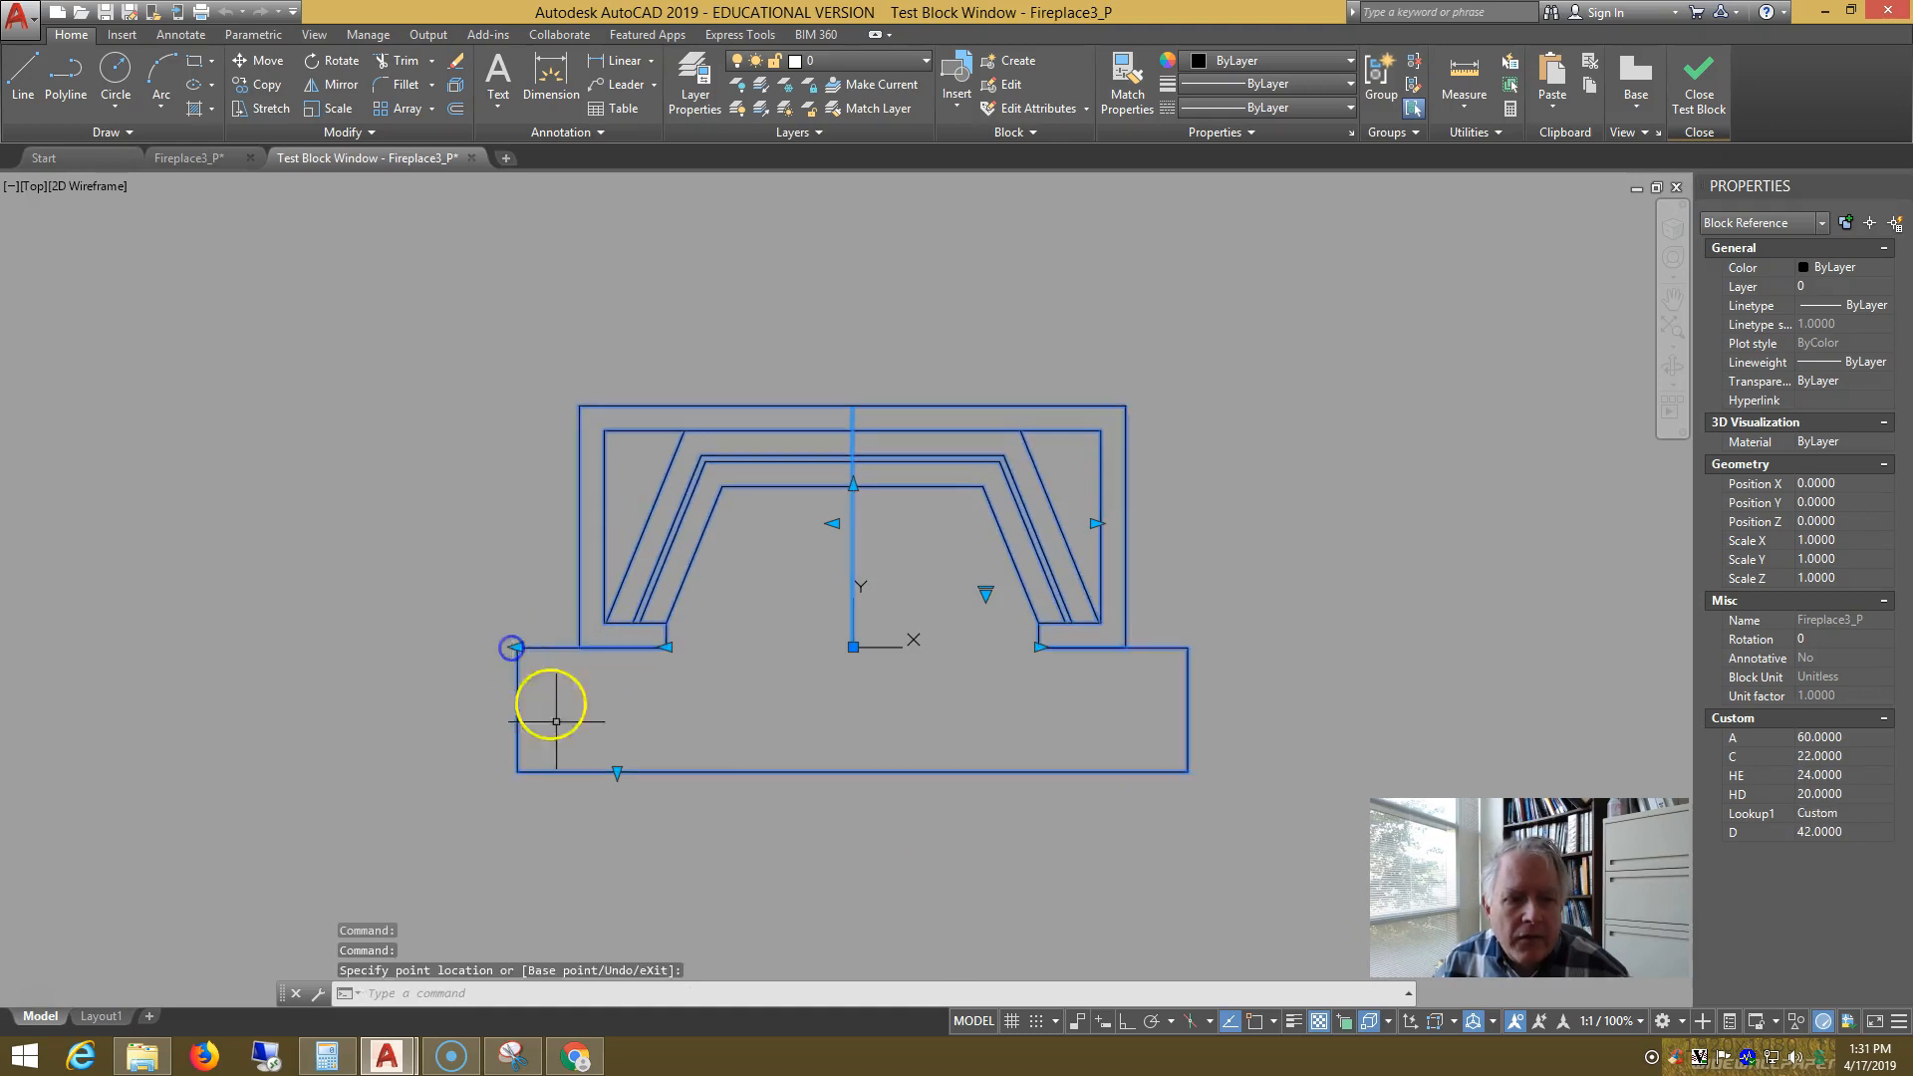
left_click(617, 772)
left_click(614, 783)
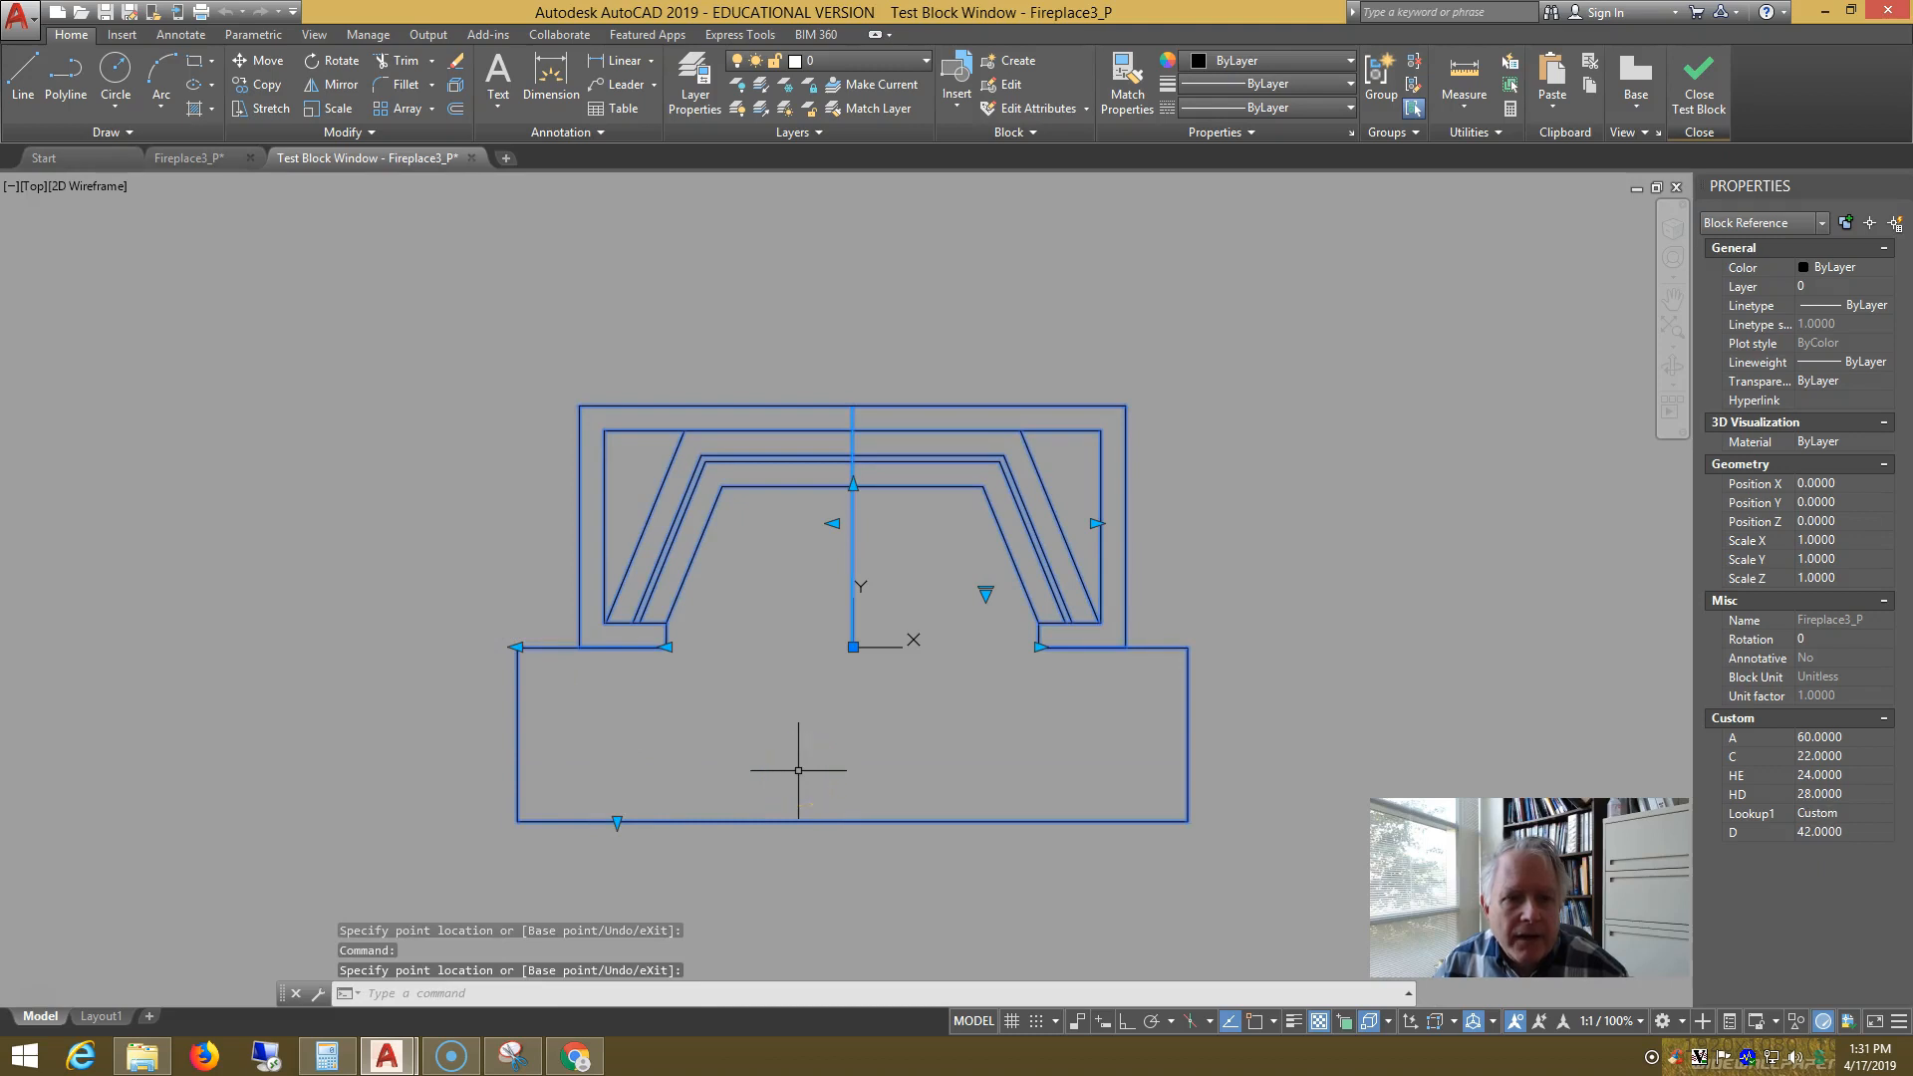
- Close the block test and close the Fireplace3_P drawing without saving changes
left_click(1683, 77)
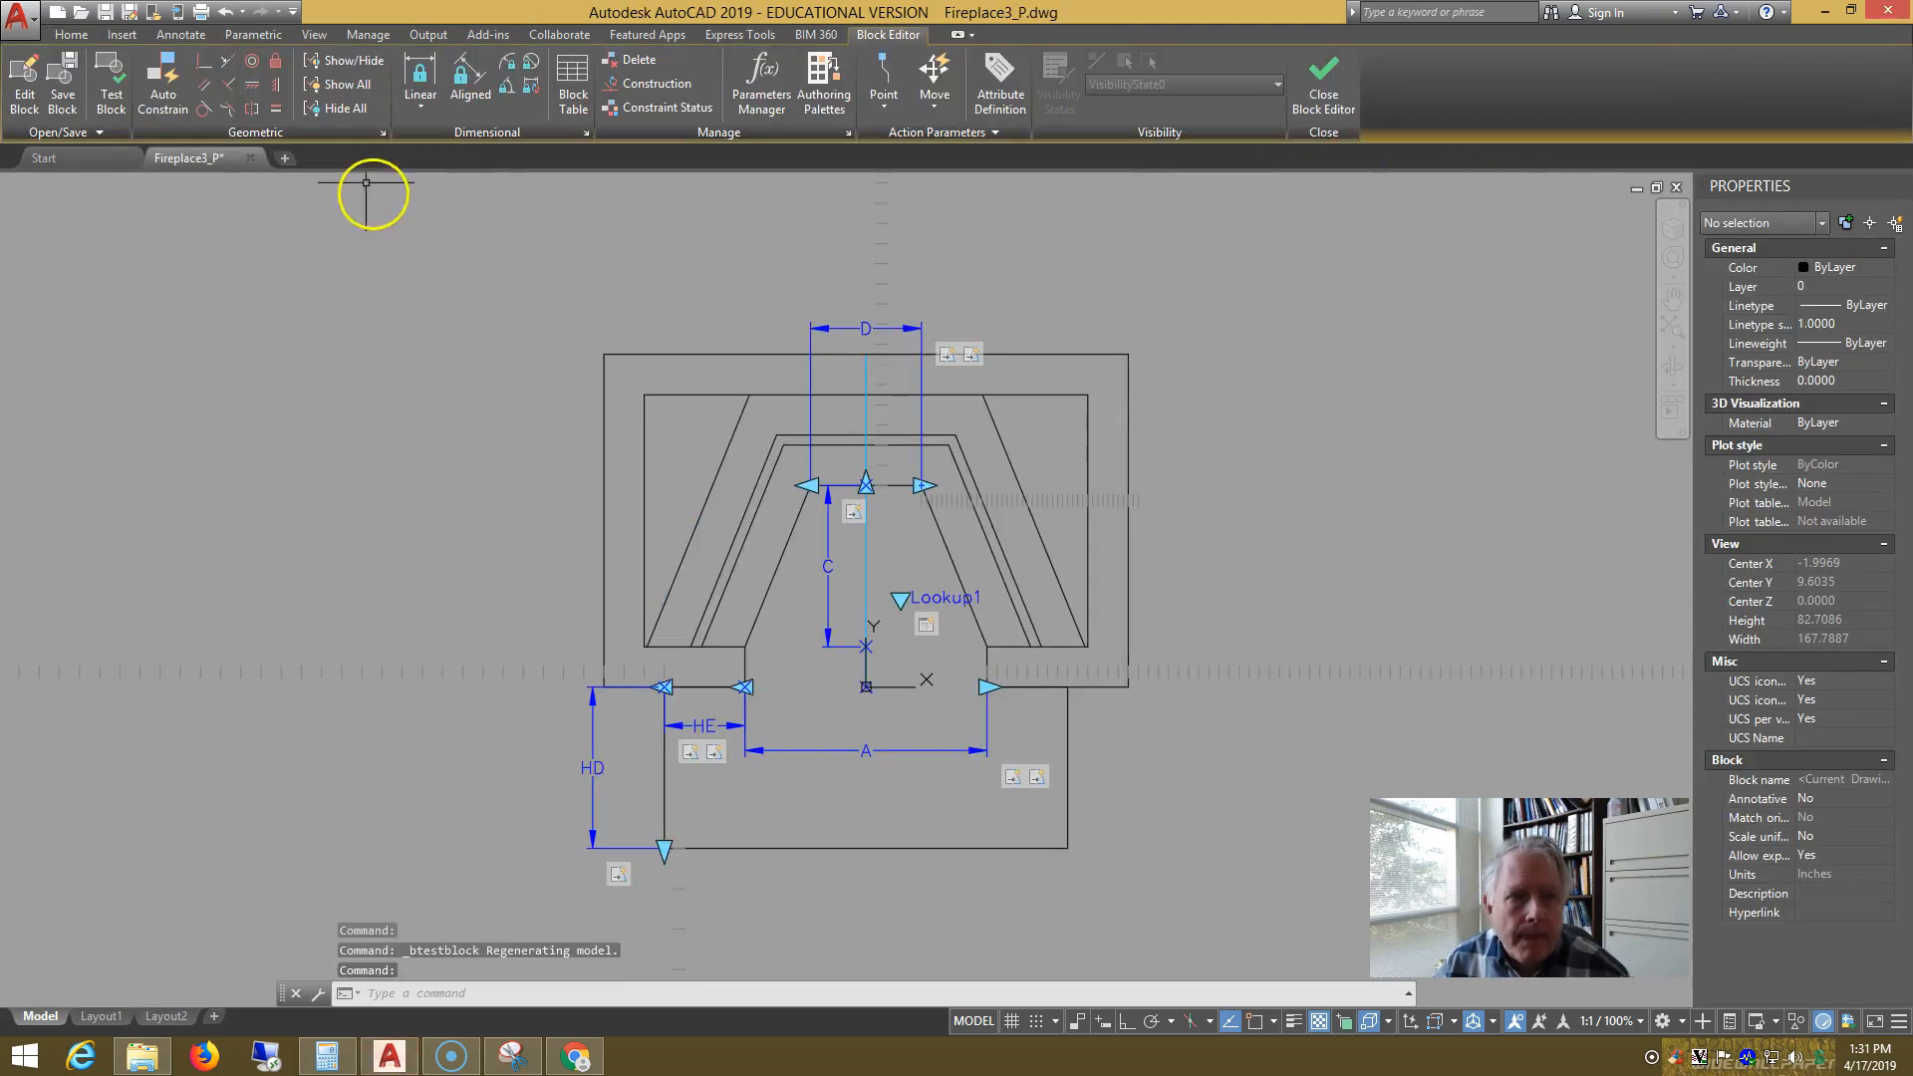
left_click(251, 158)
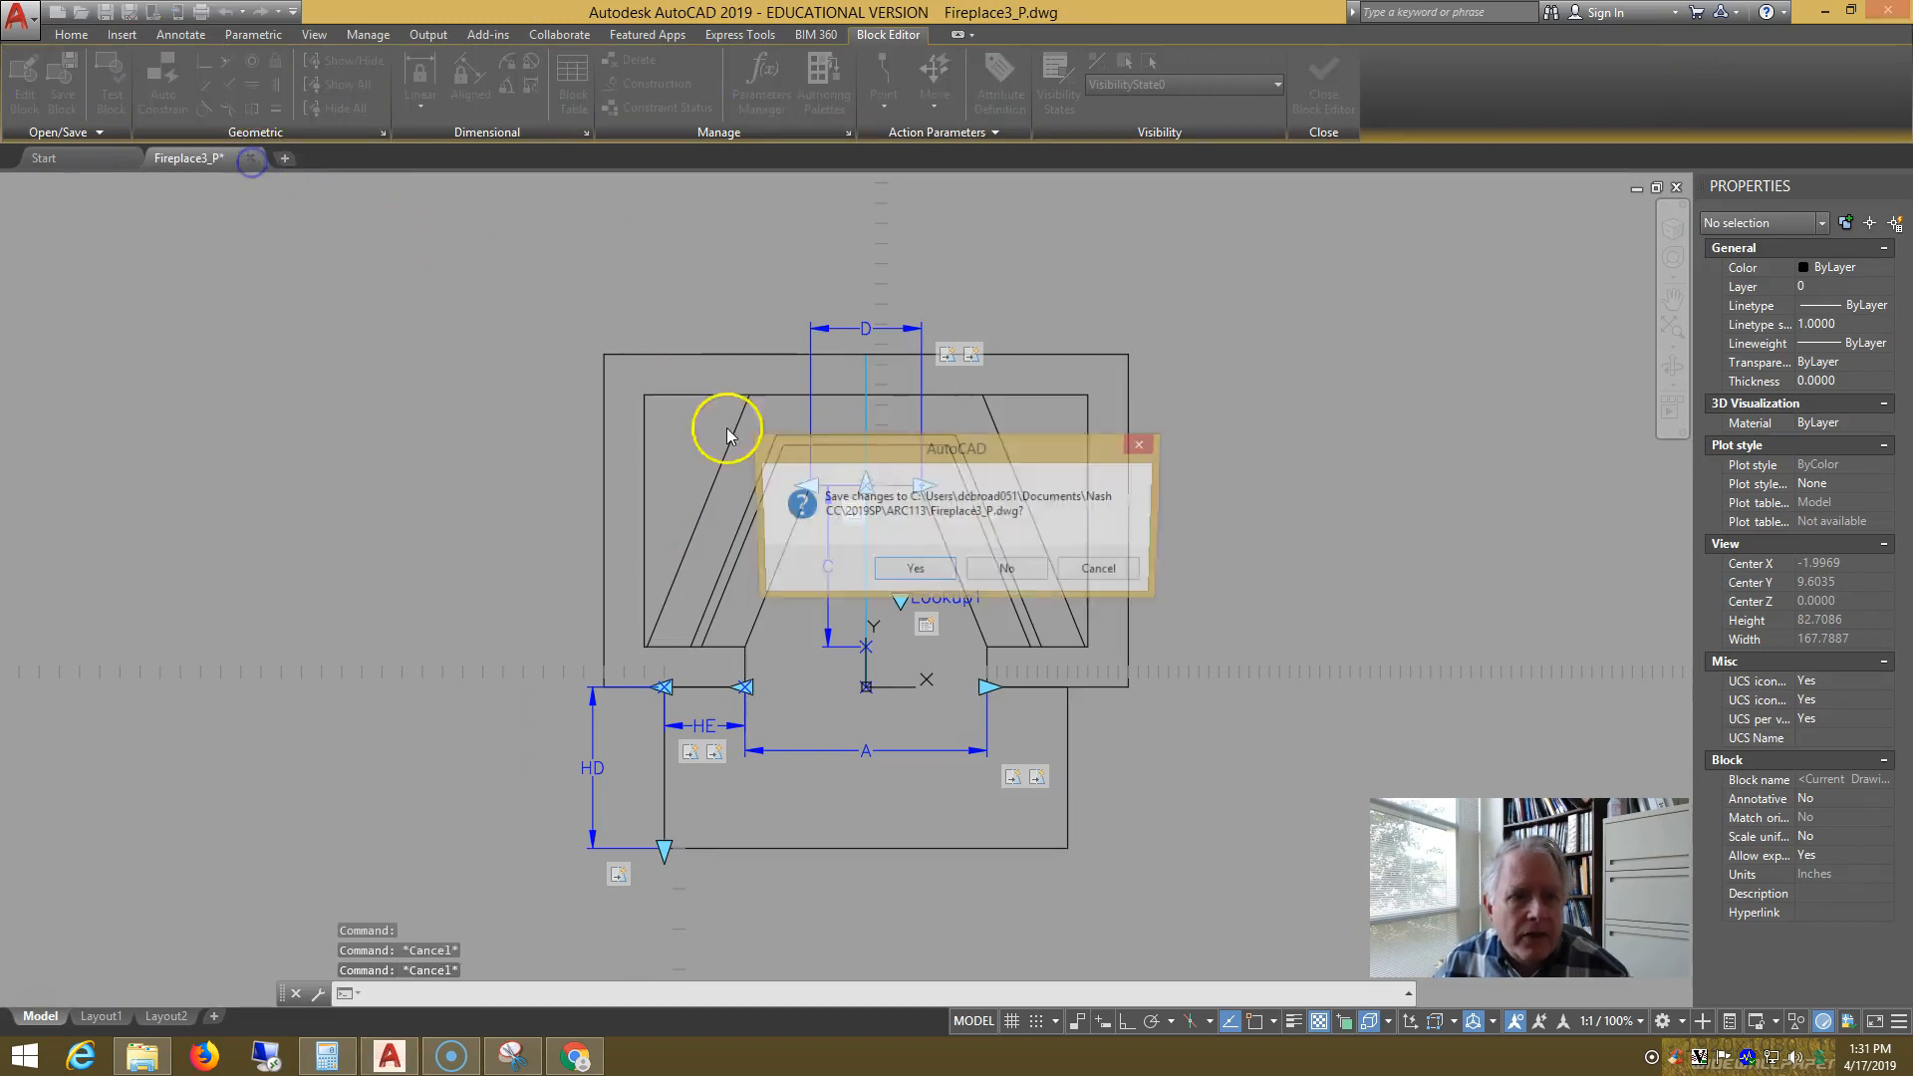
left_click(1006, 568)
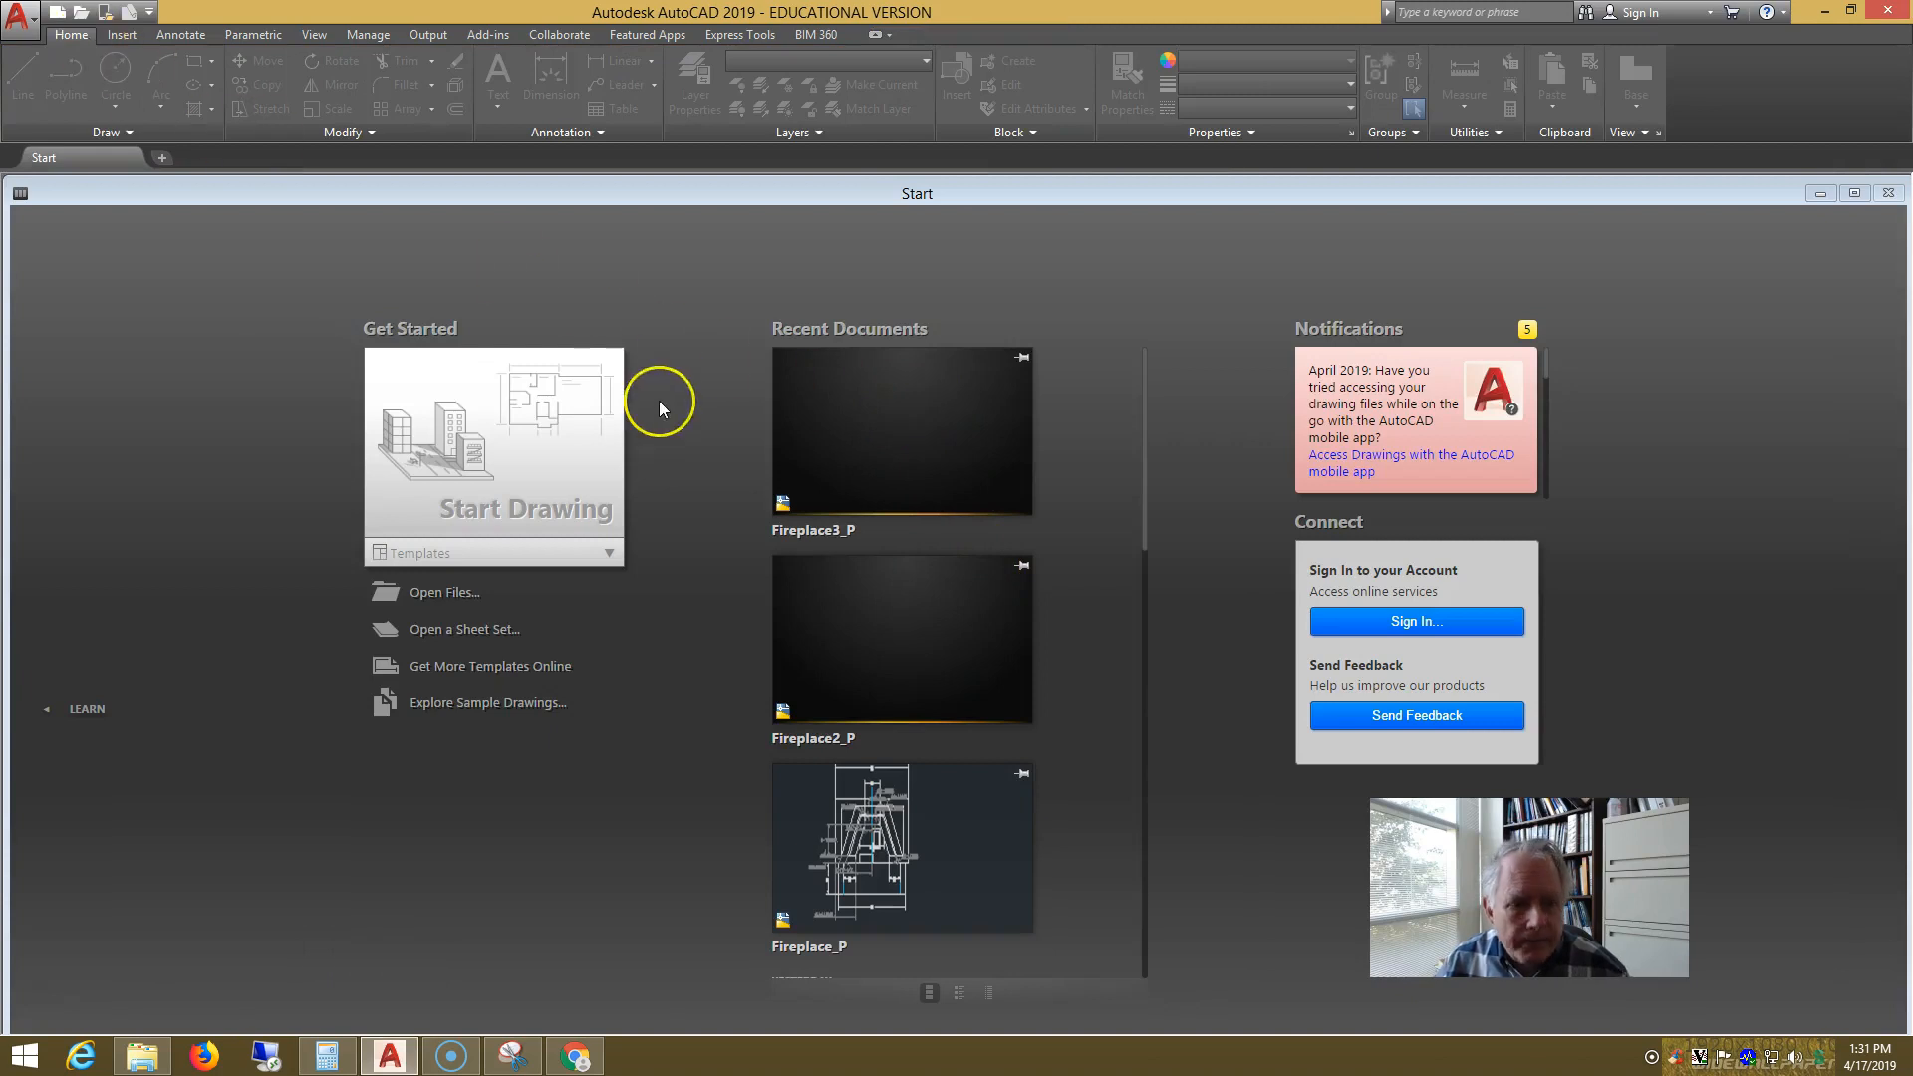
- Start a new blank drawing without using a template file
key("ctrl+n")
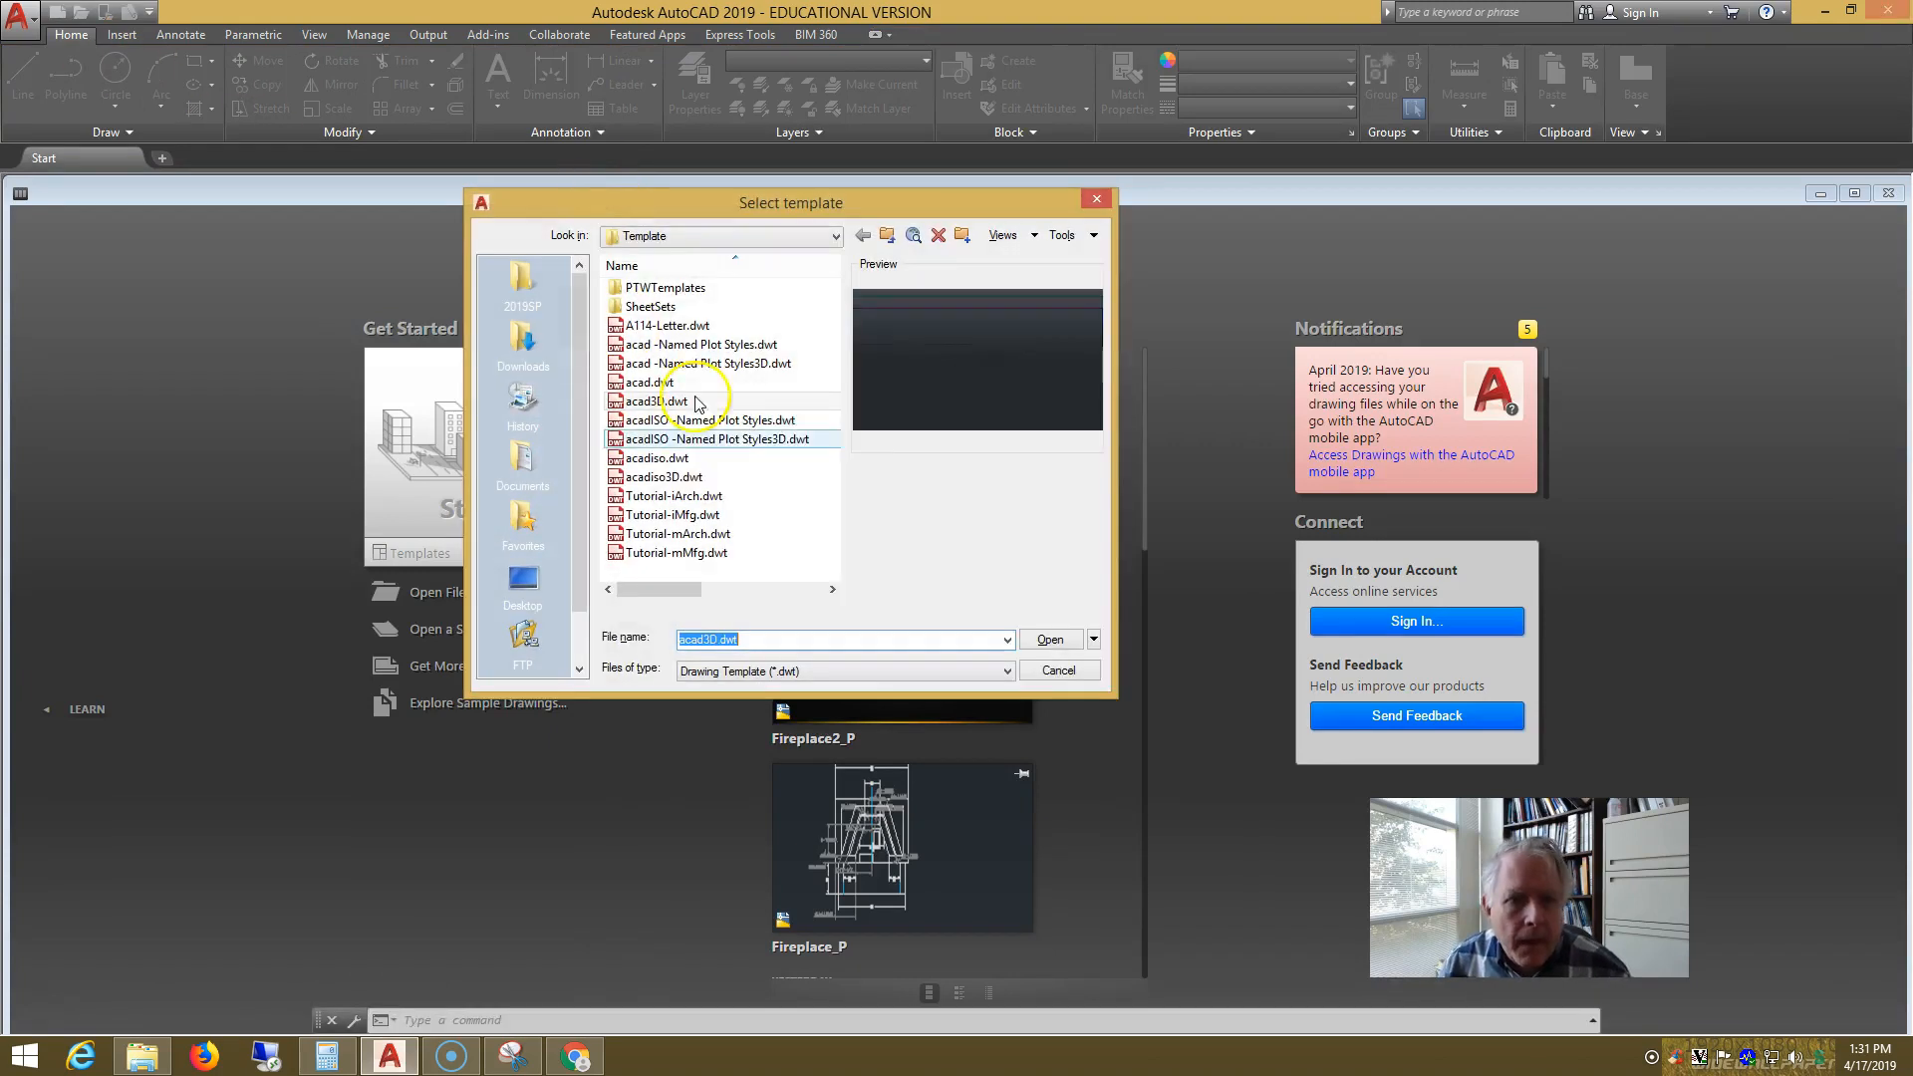
left_click(1094, 649)
left_click(1135, 688)
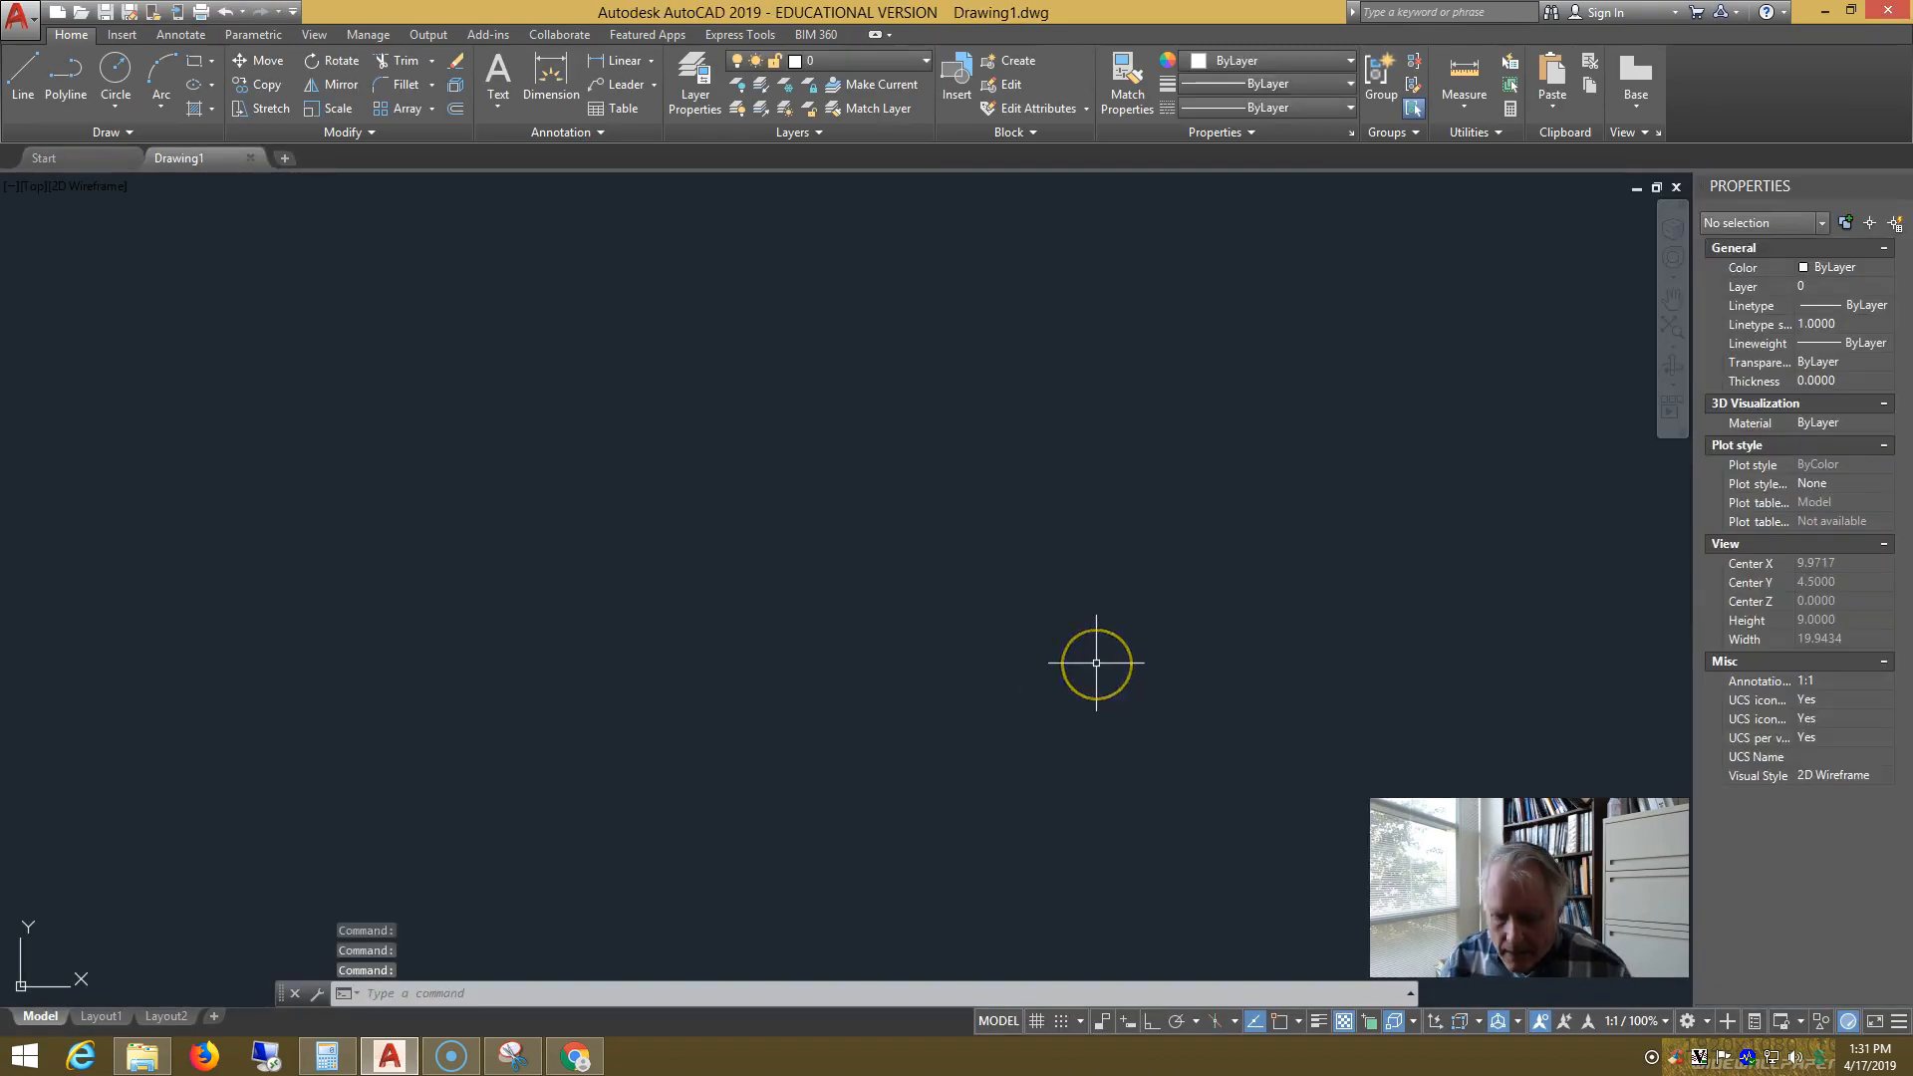
- Open the current drawing itself in the Block Editor with BEDIT
type("bedit")
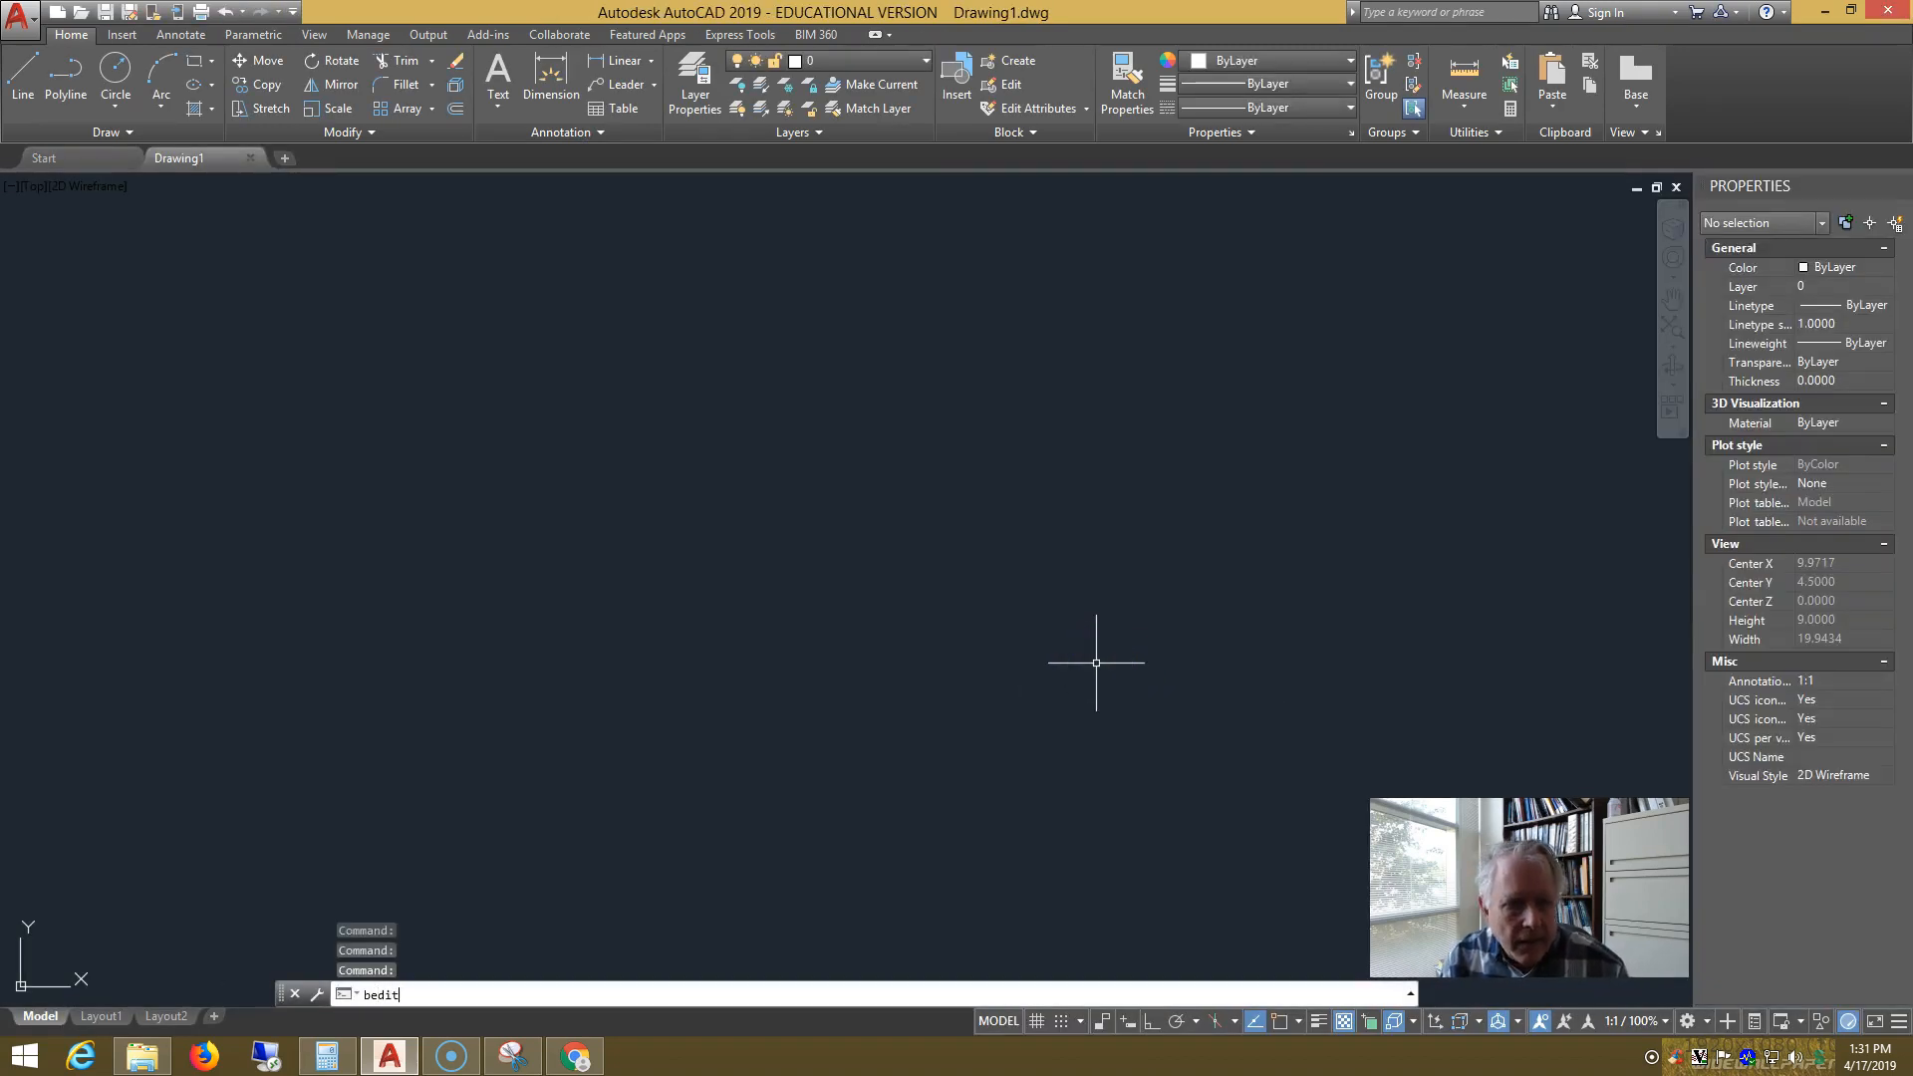
key("Return")
left_click(827, 443)
left_click(944, 663)
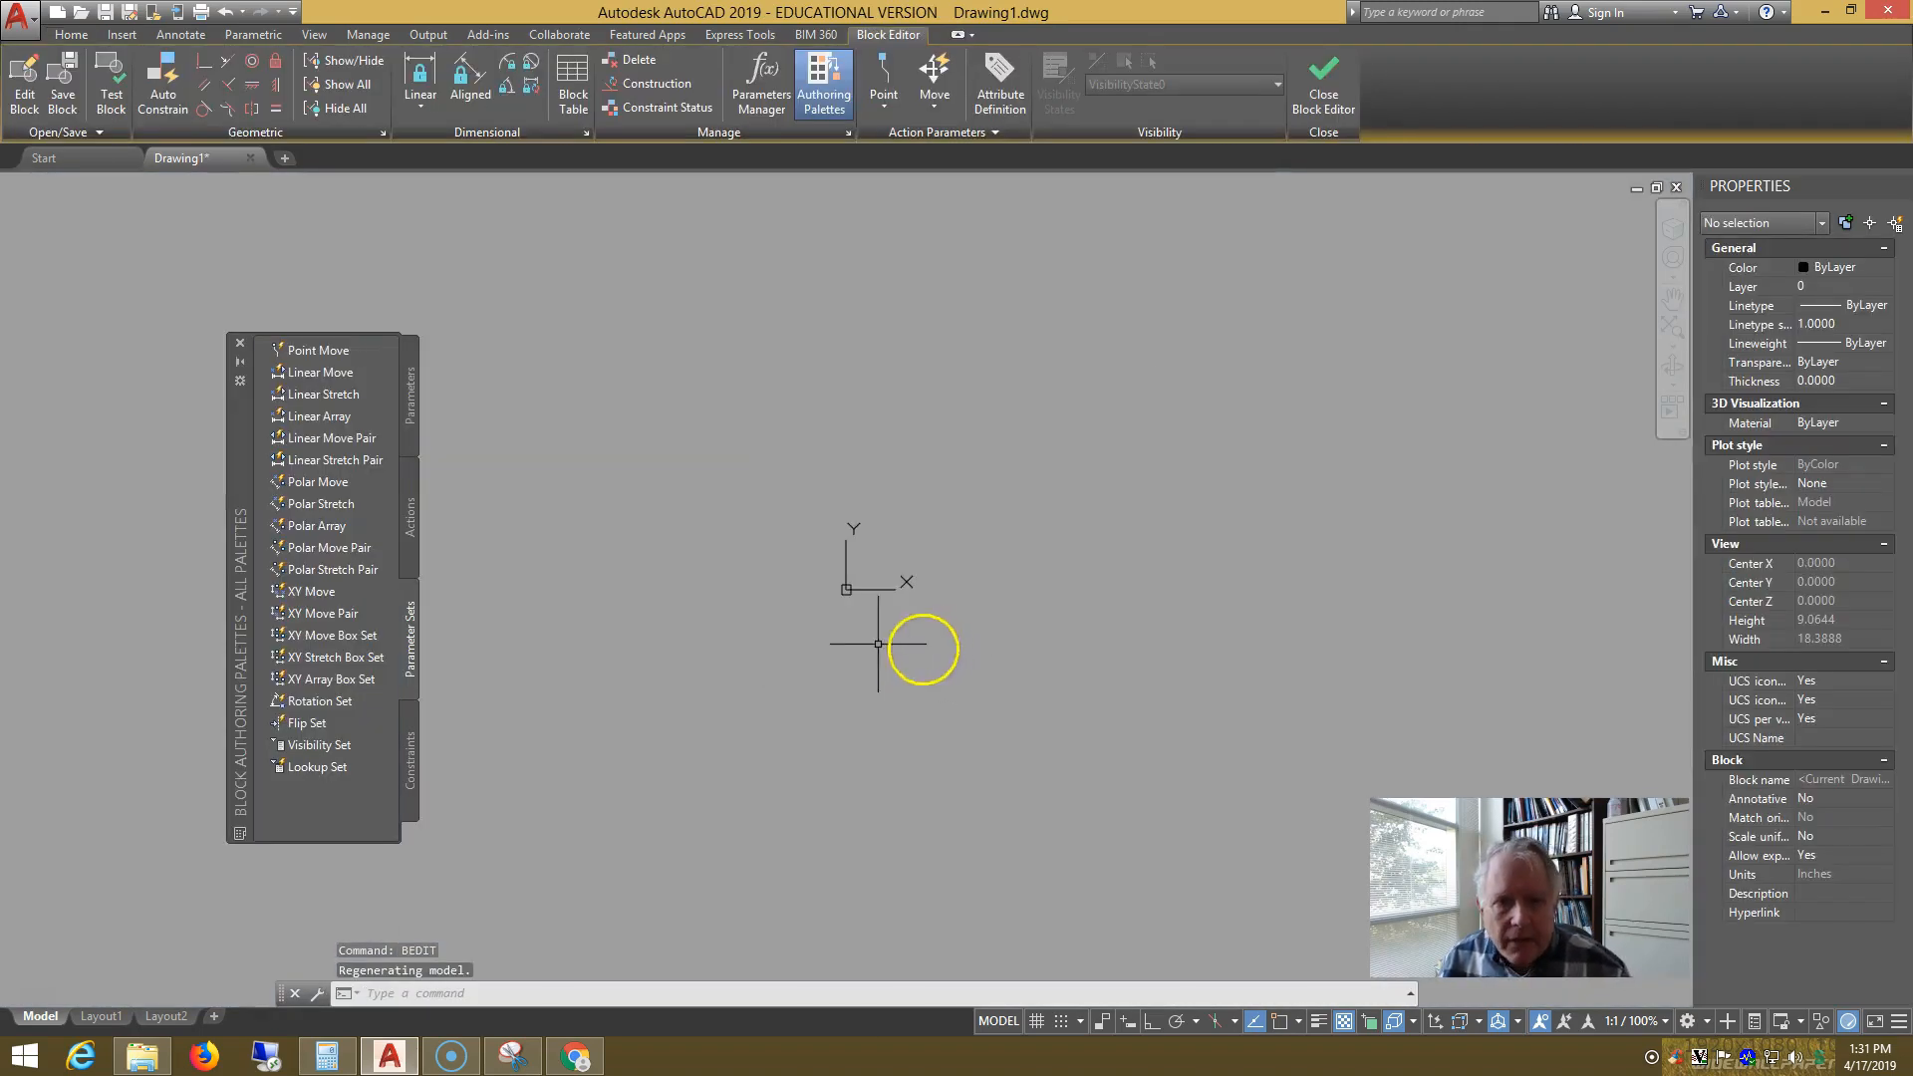
- Paste the copied fireplace plan and reference images into the Block Editor and show the whole drawing
key("ctrl+v")
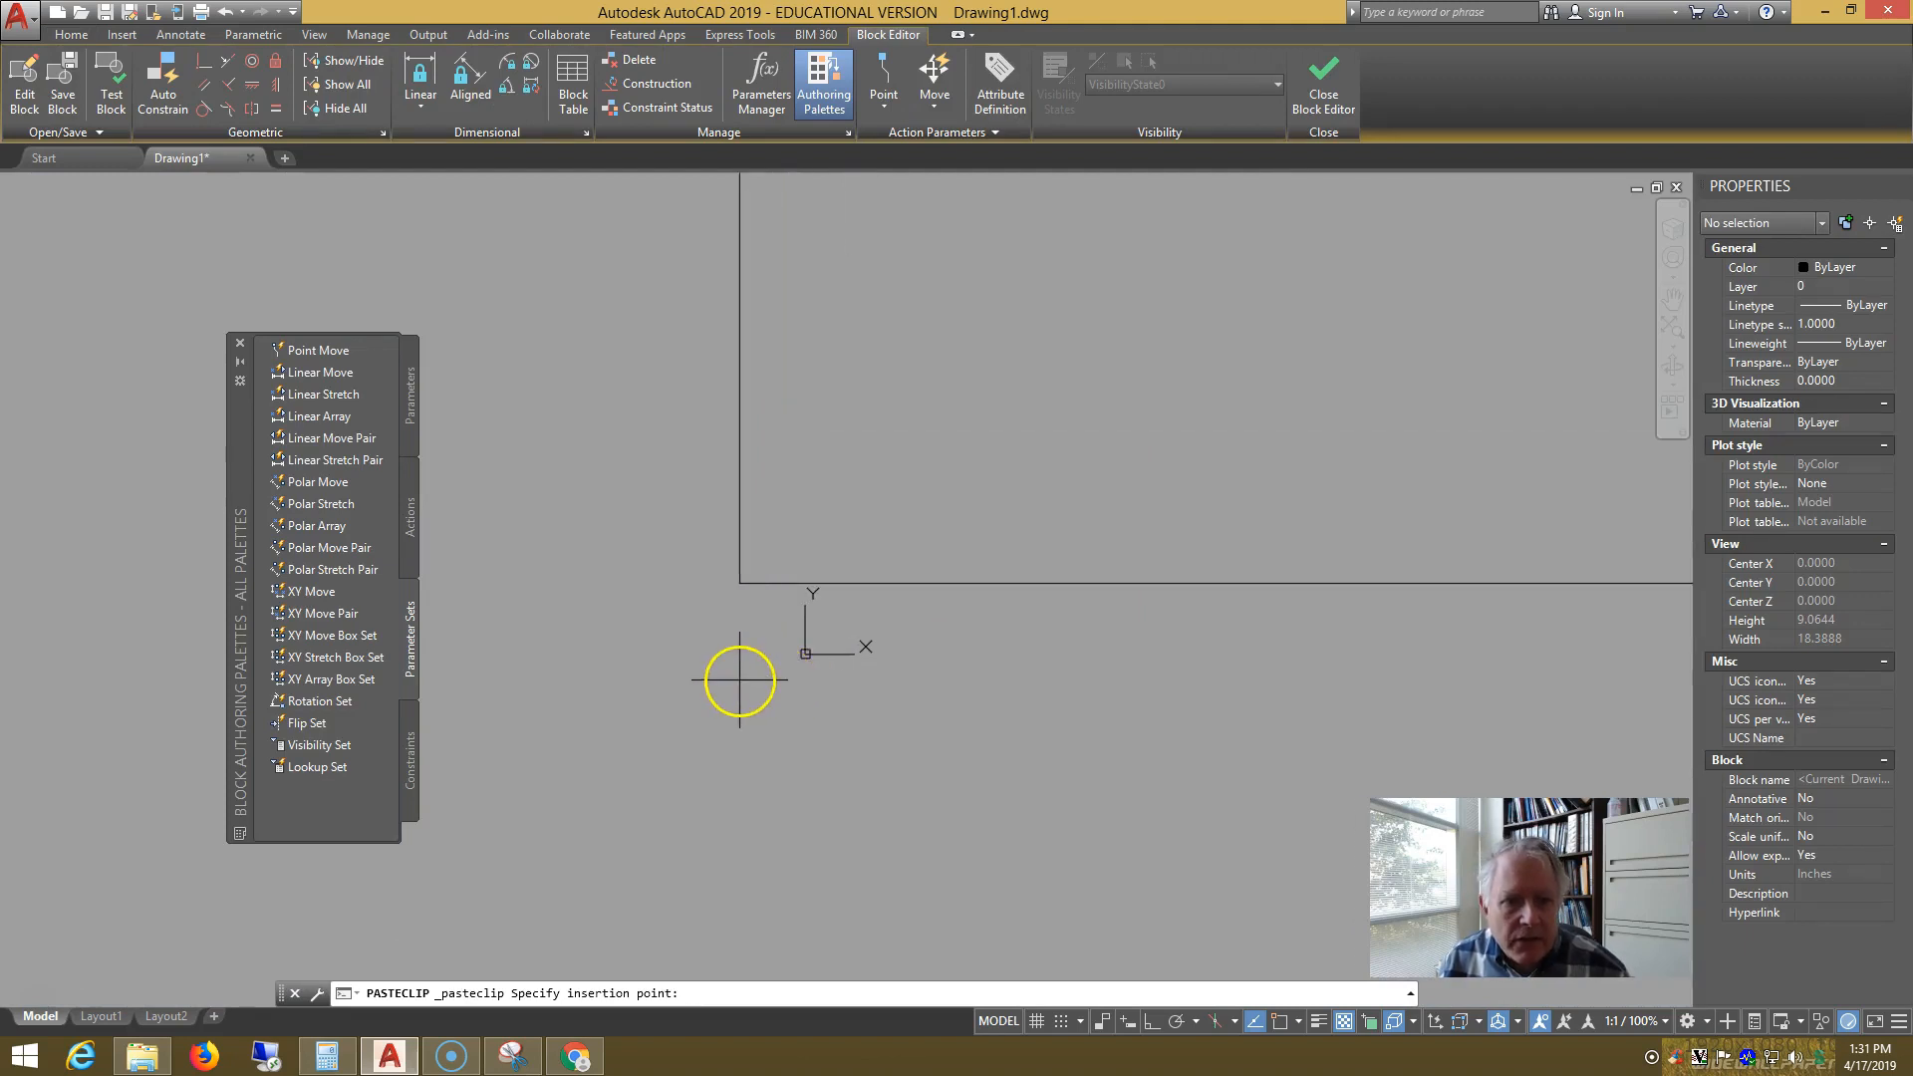
left_click(739, 680)
type("z")
key("Return")
type("a")
key("Return")
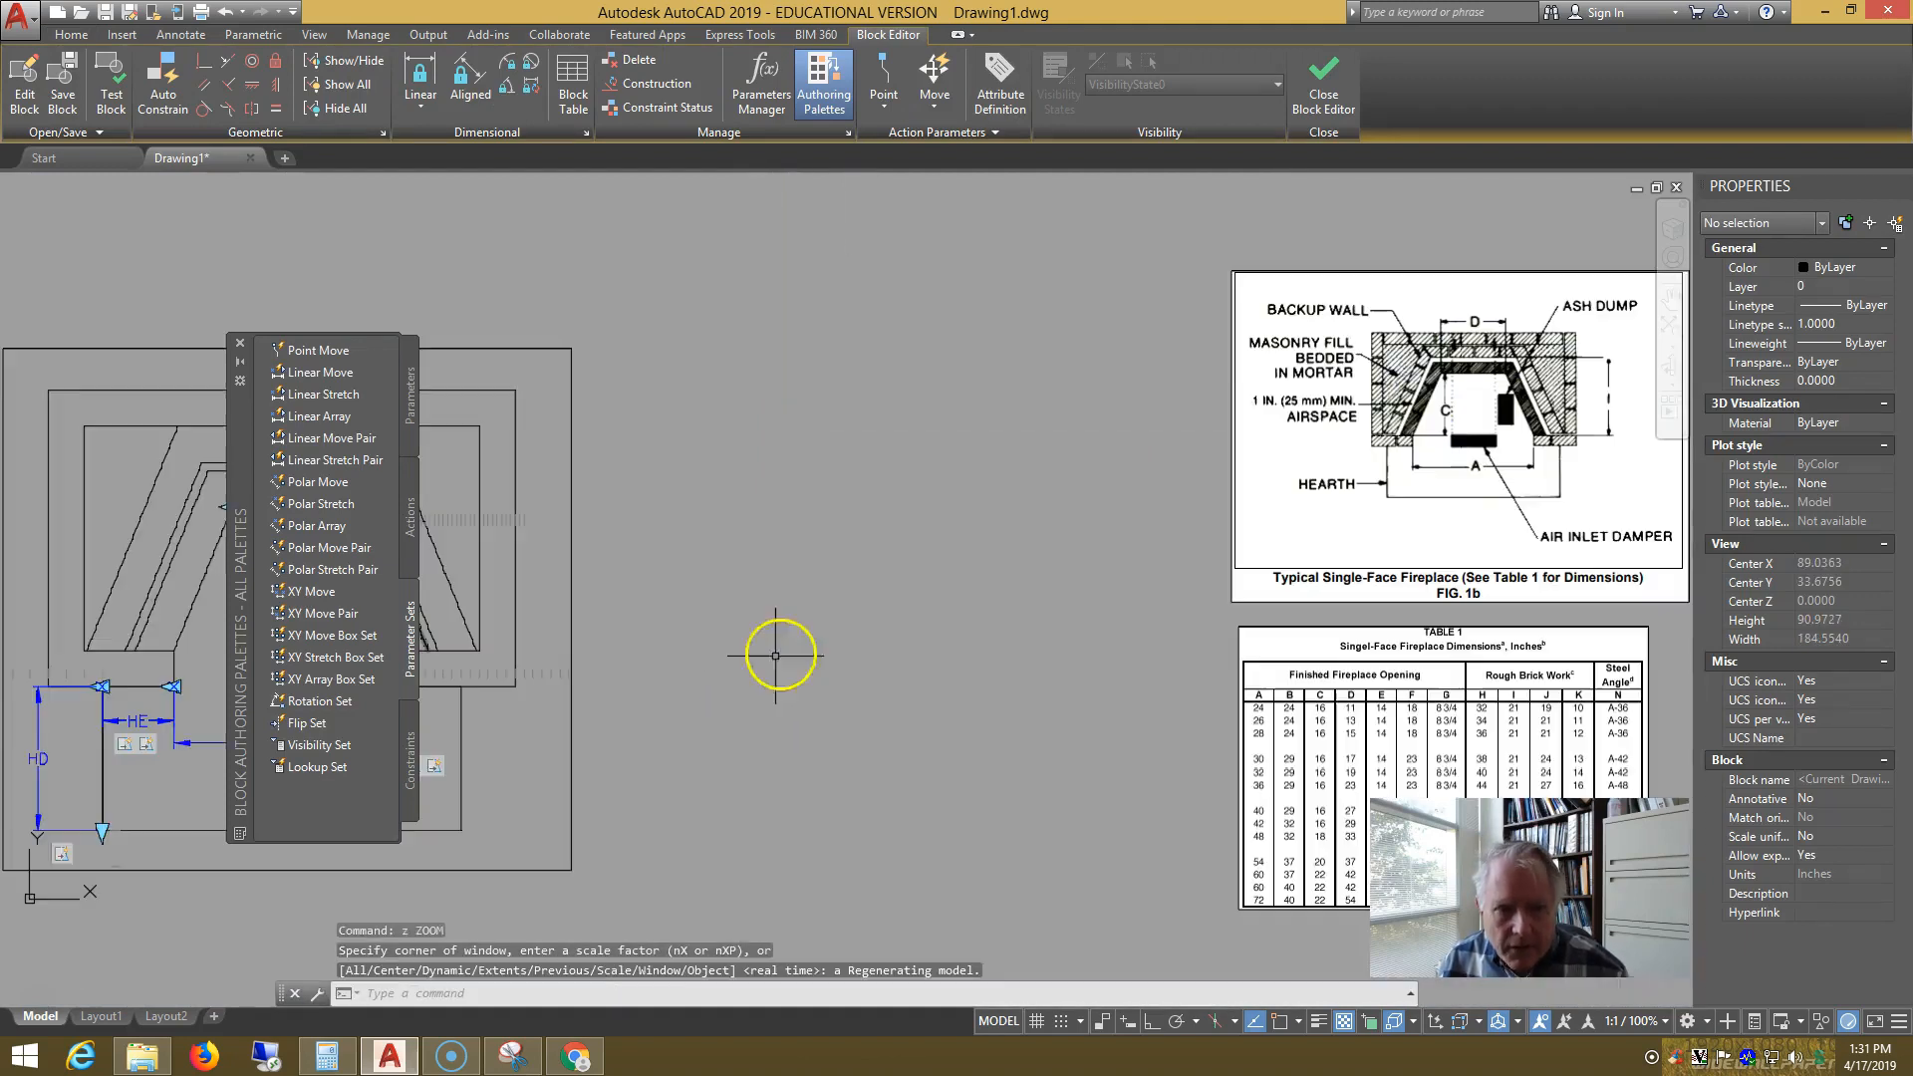
- Move the pasted fireplace plan and reference images together so the origin lies clear between them
scroll(767, 598, "down", 2)
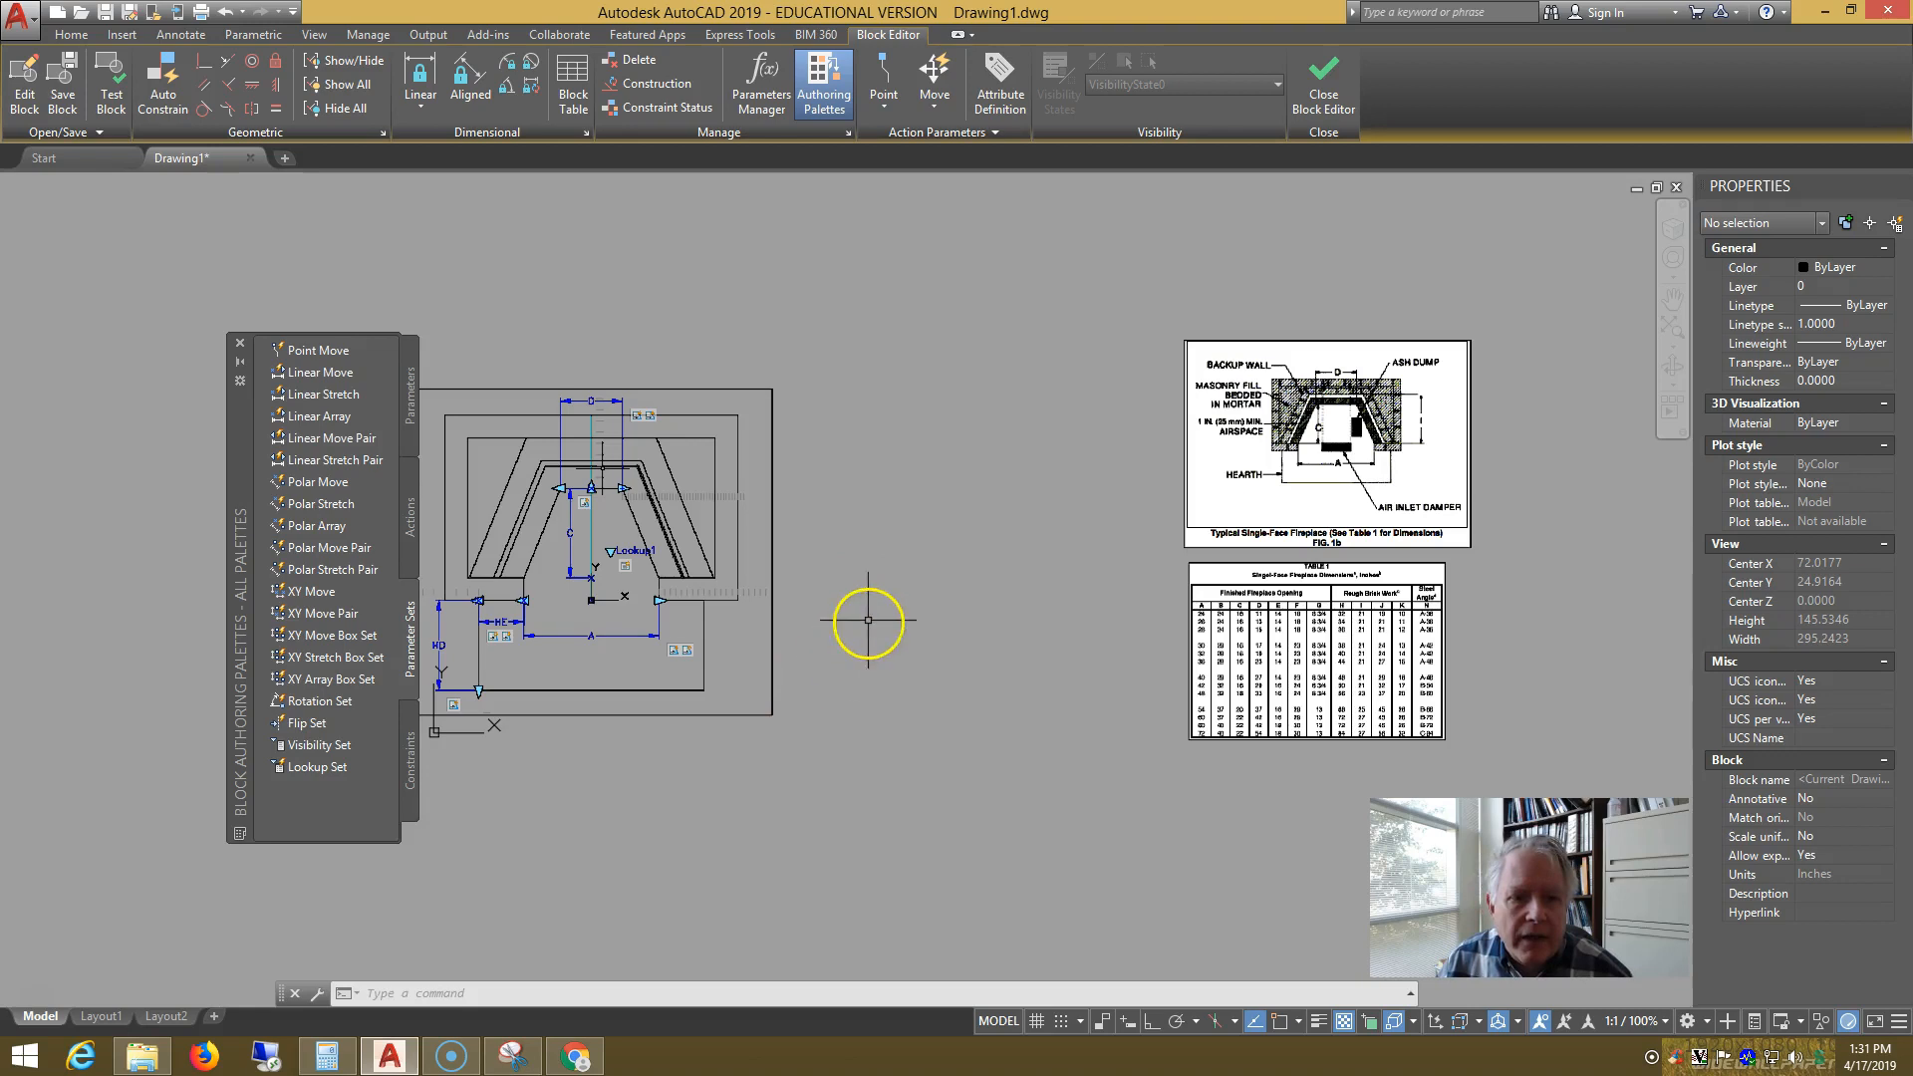
middle_click_drag(866, 611, 946, 635)
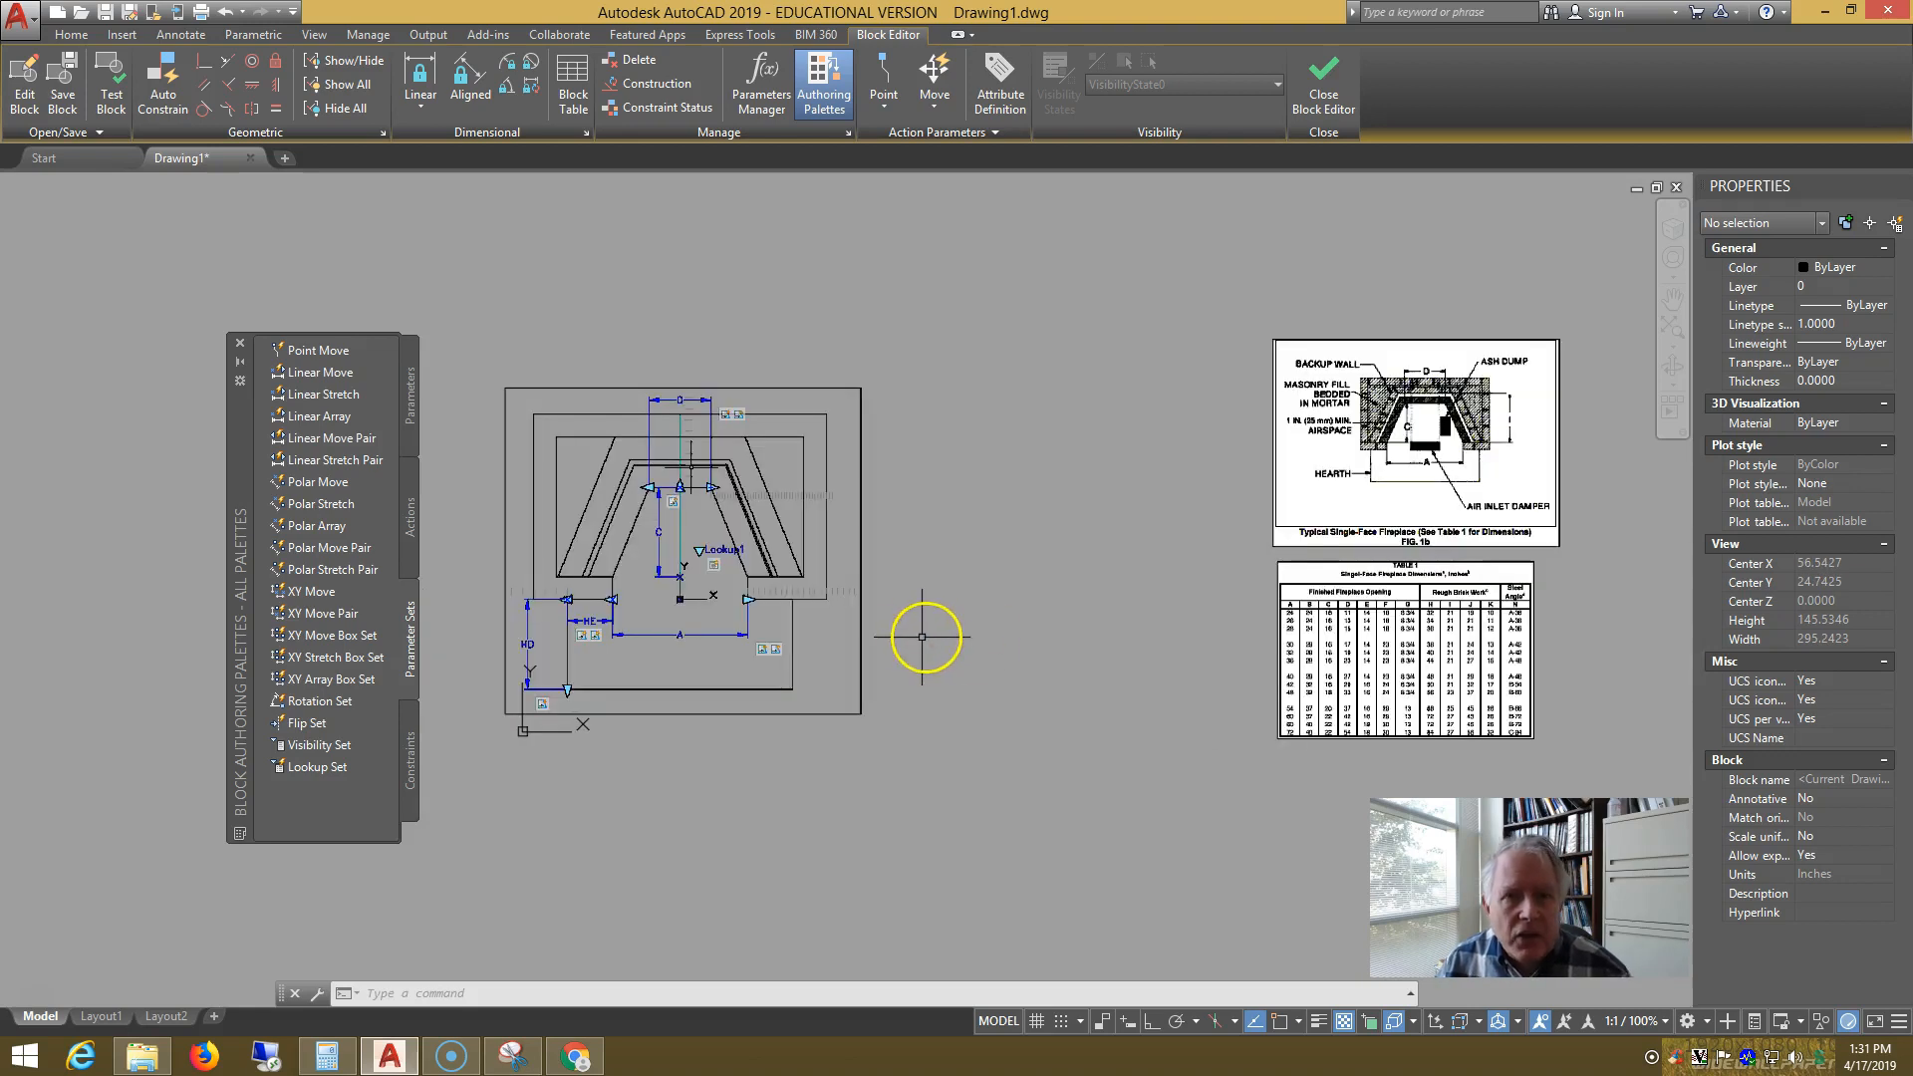
scroll(932, 637, "down", 2)
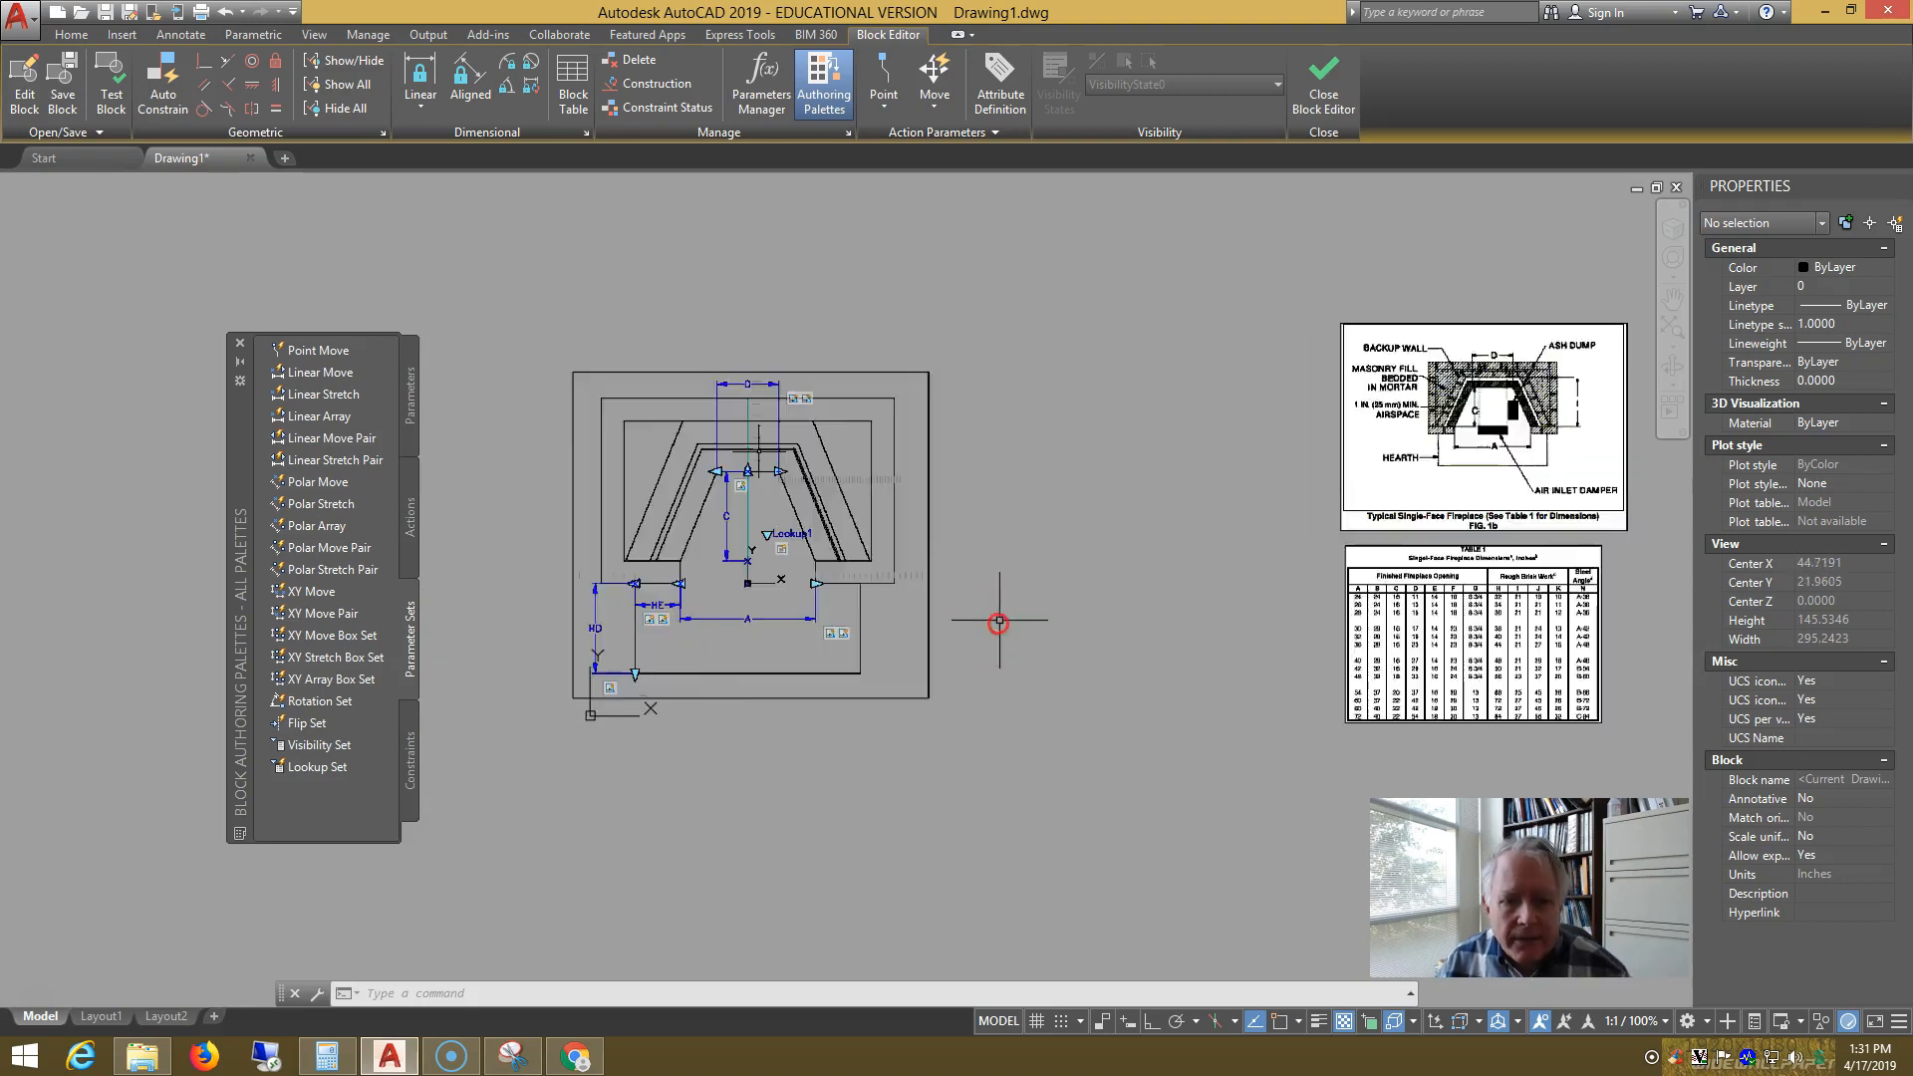
type("m")
key("Return")
left_click(1375, 725)
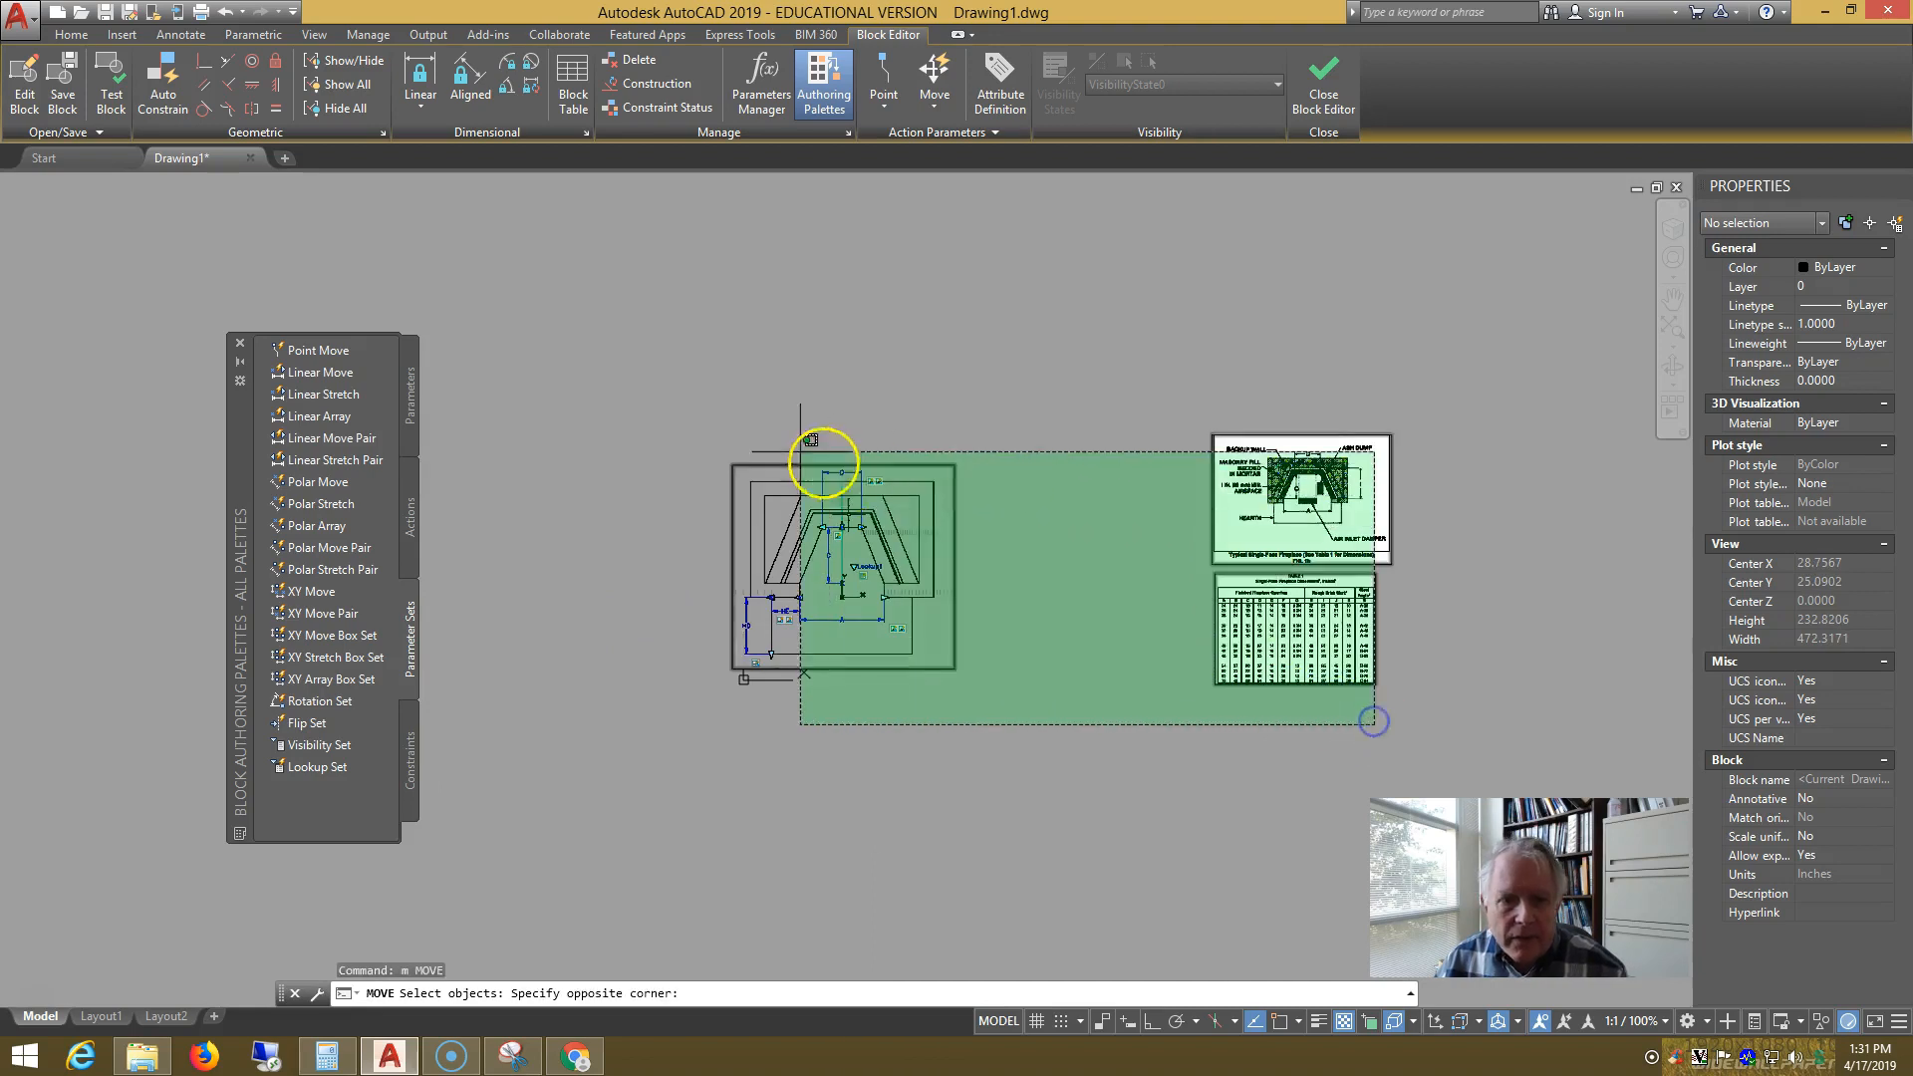
left_click(728, 428)
key("Return")
left_click(1017, 373)
left_click(780, 383)
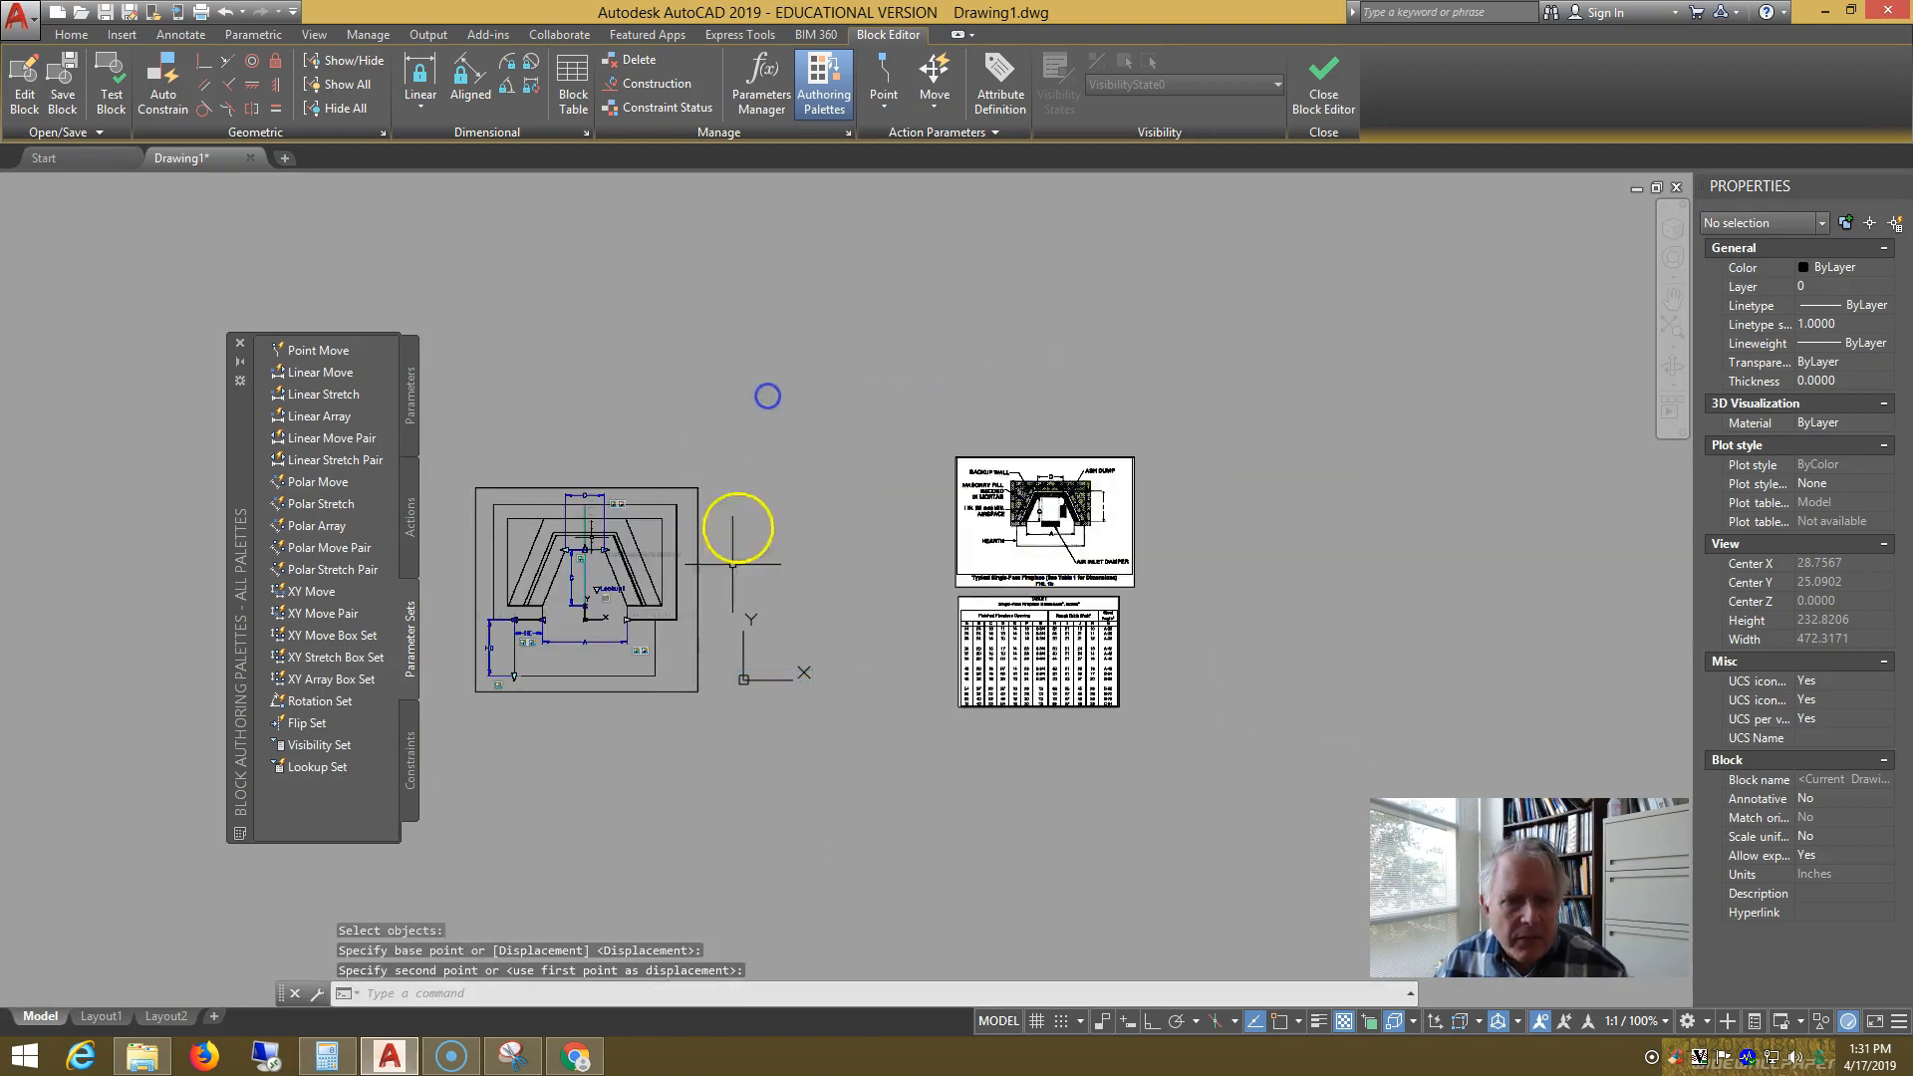
- Start the firebox polyline at 0,0 with a 4-unit vertical segment and a slanted side to @6.5,16
scroll(726, 643, "up", 2)
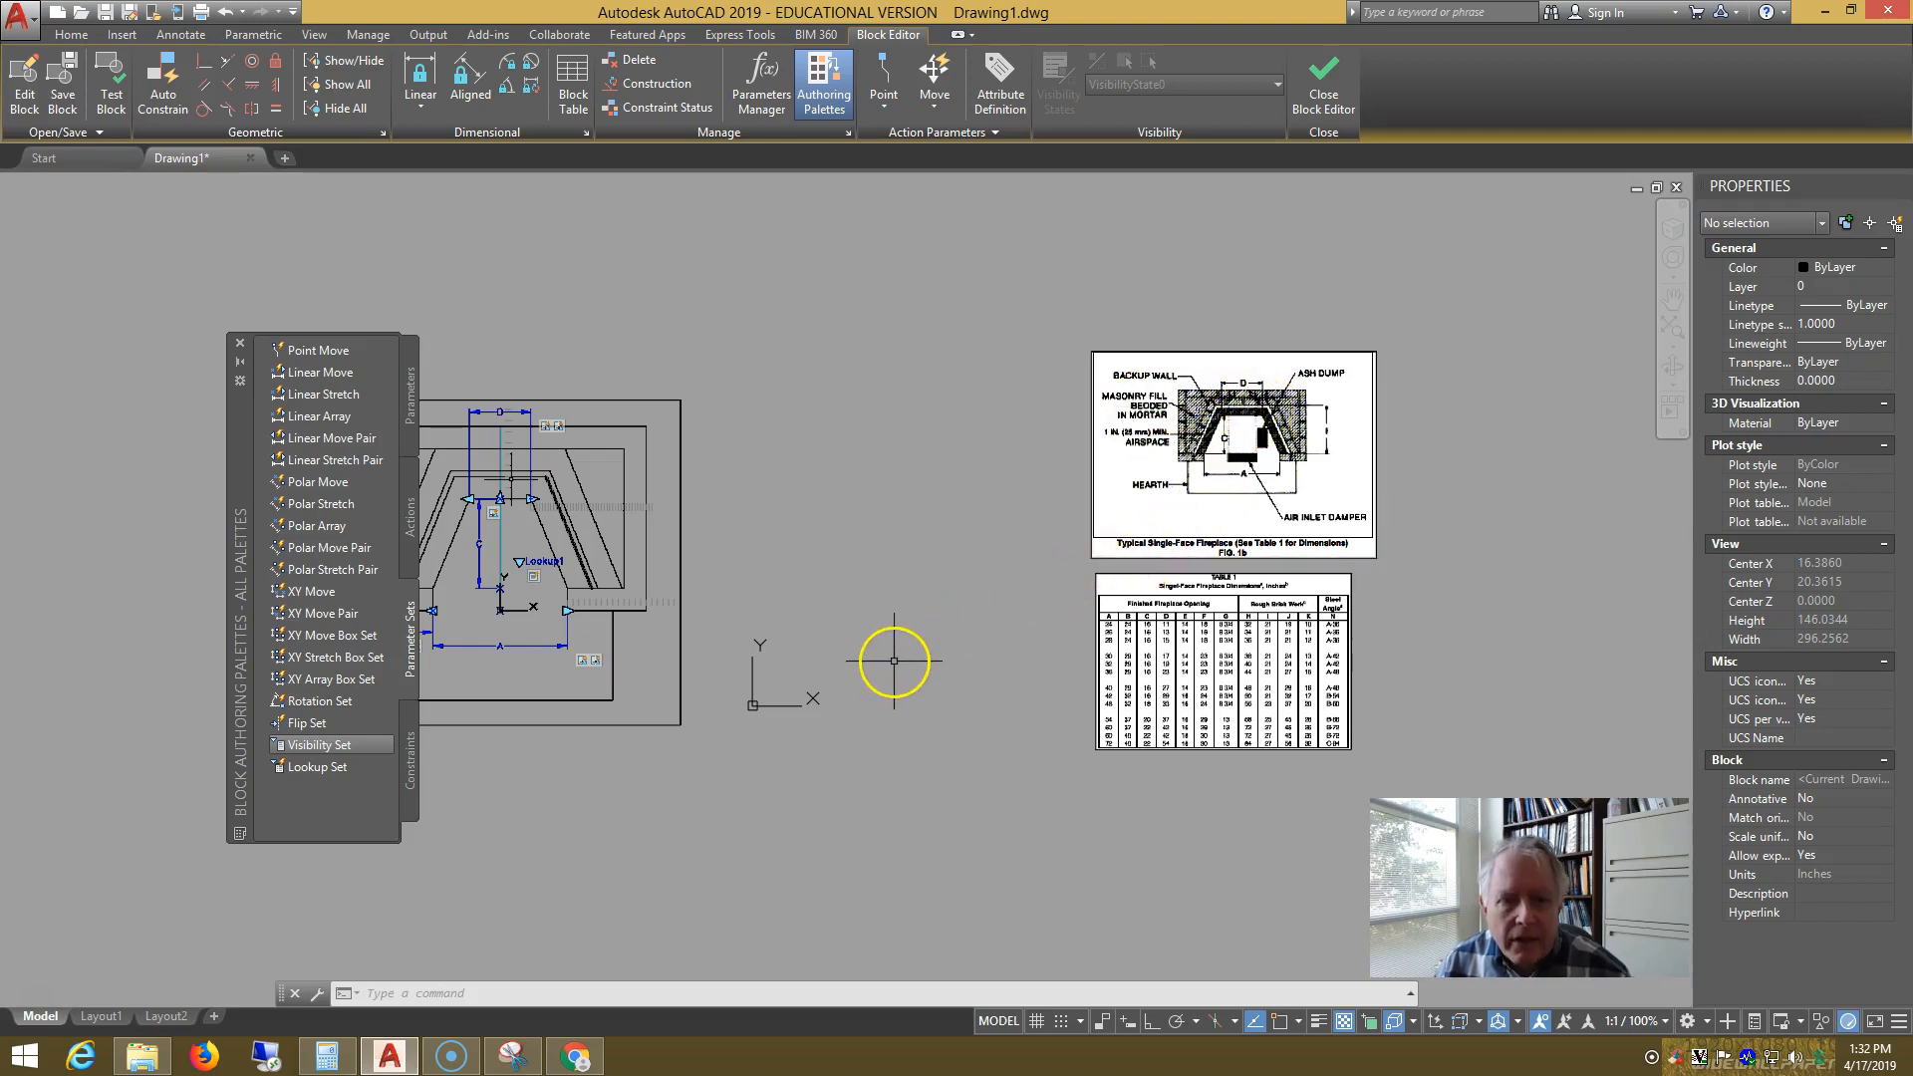
type("pl")
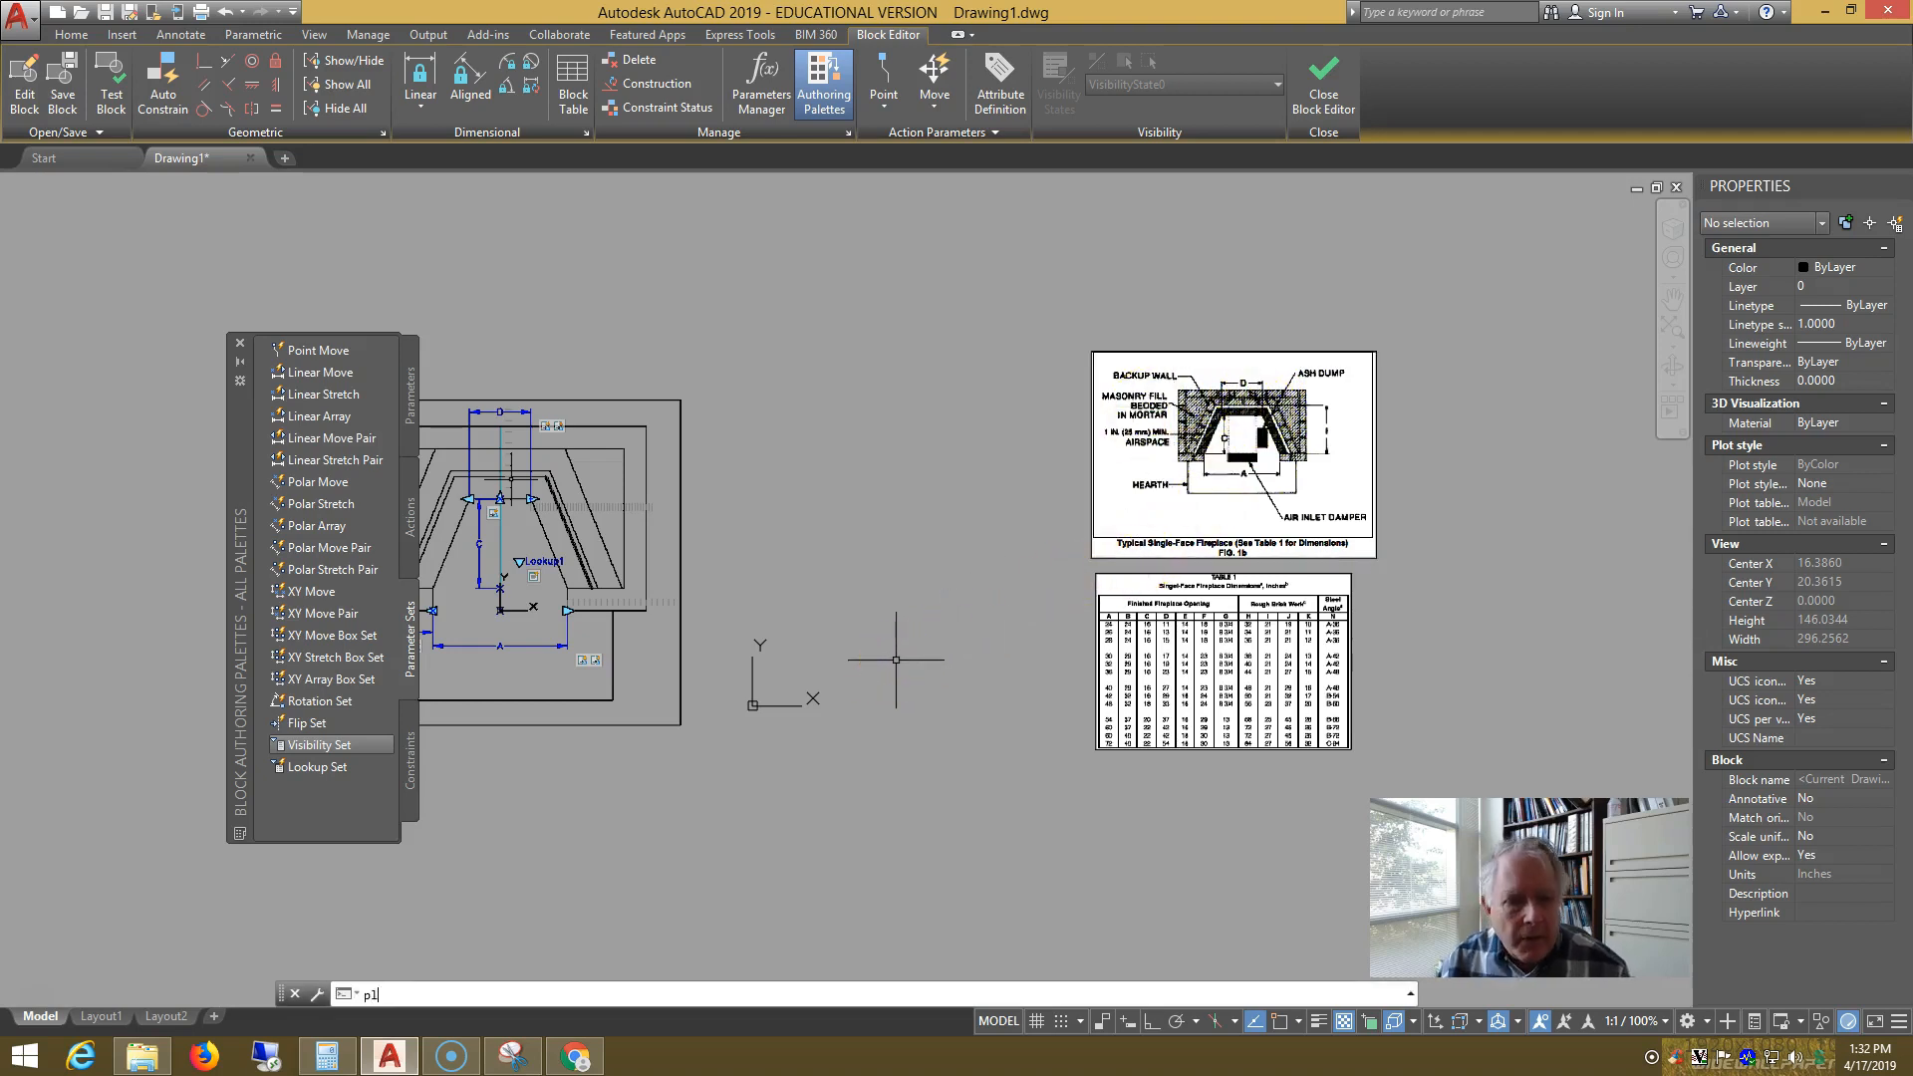
key("Return")
type("0,0")
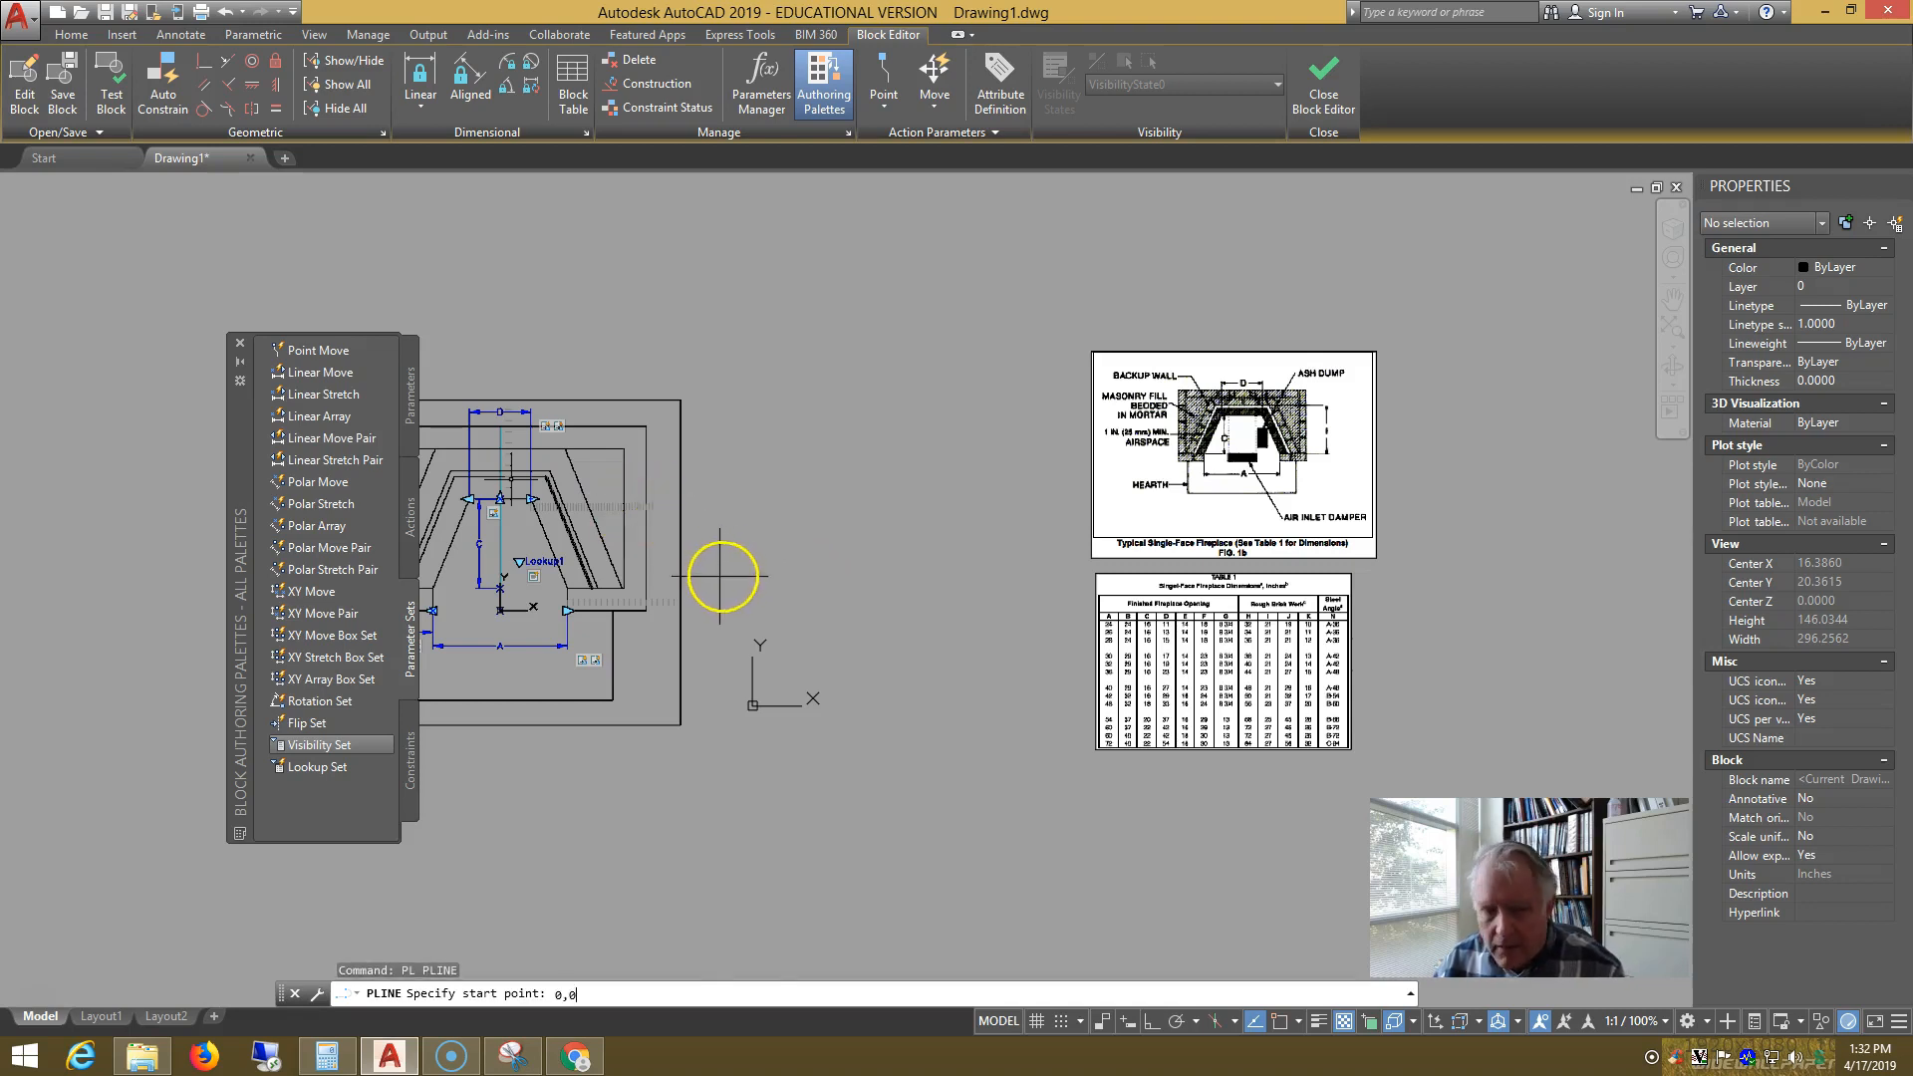
key("Return")
key("F8")
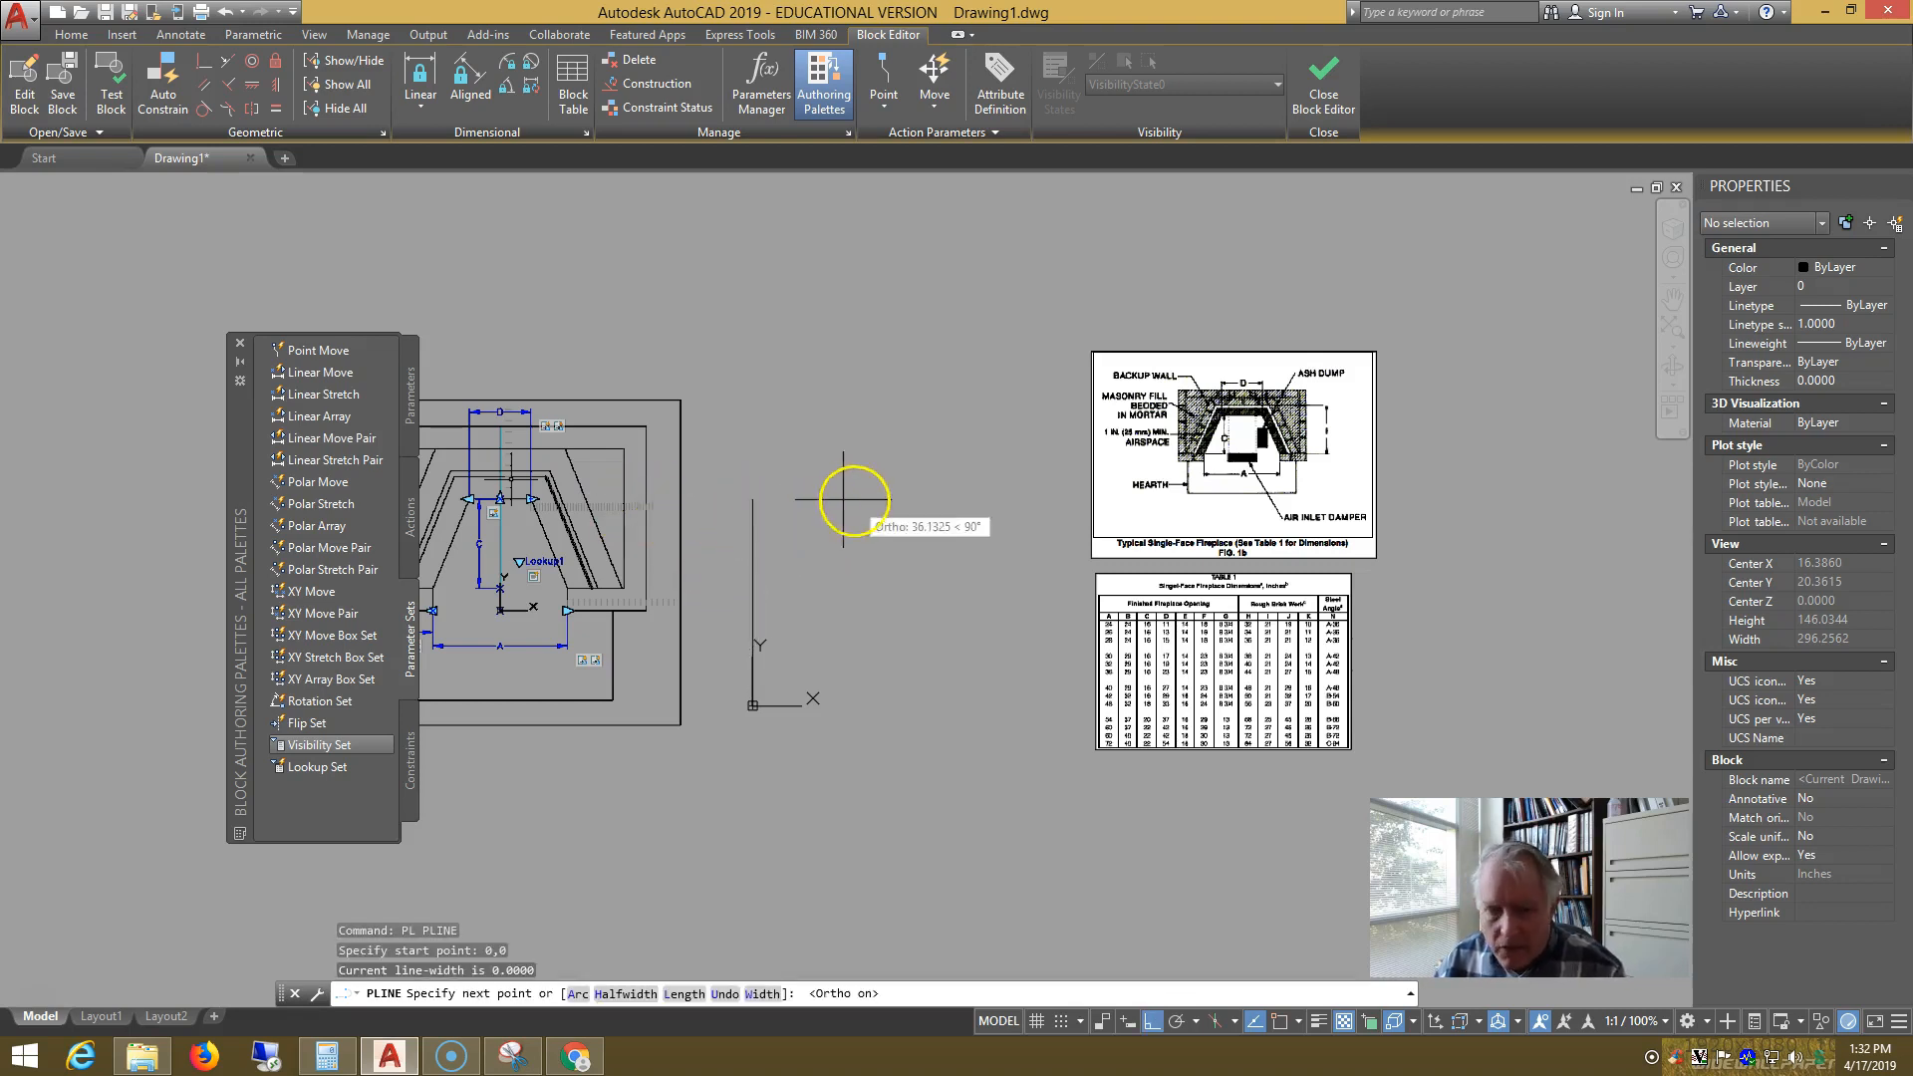
type("4")
key("Return")
type("@")
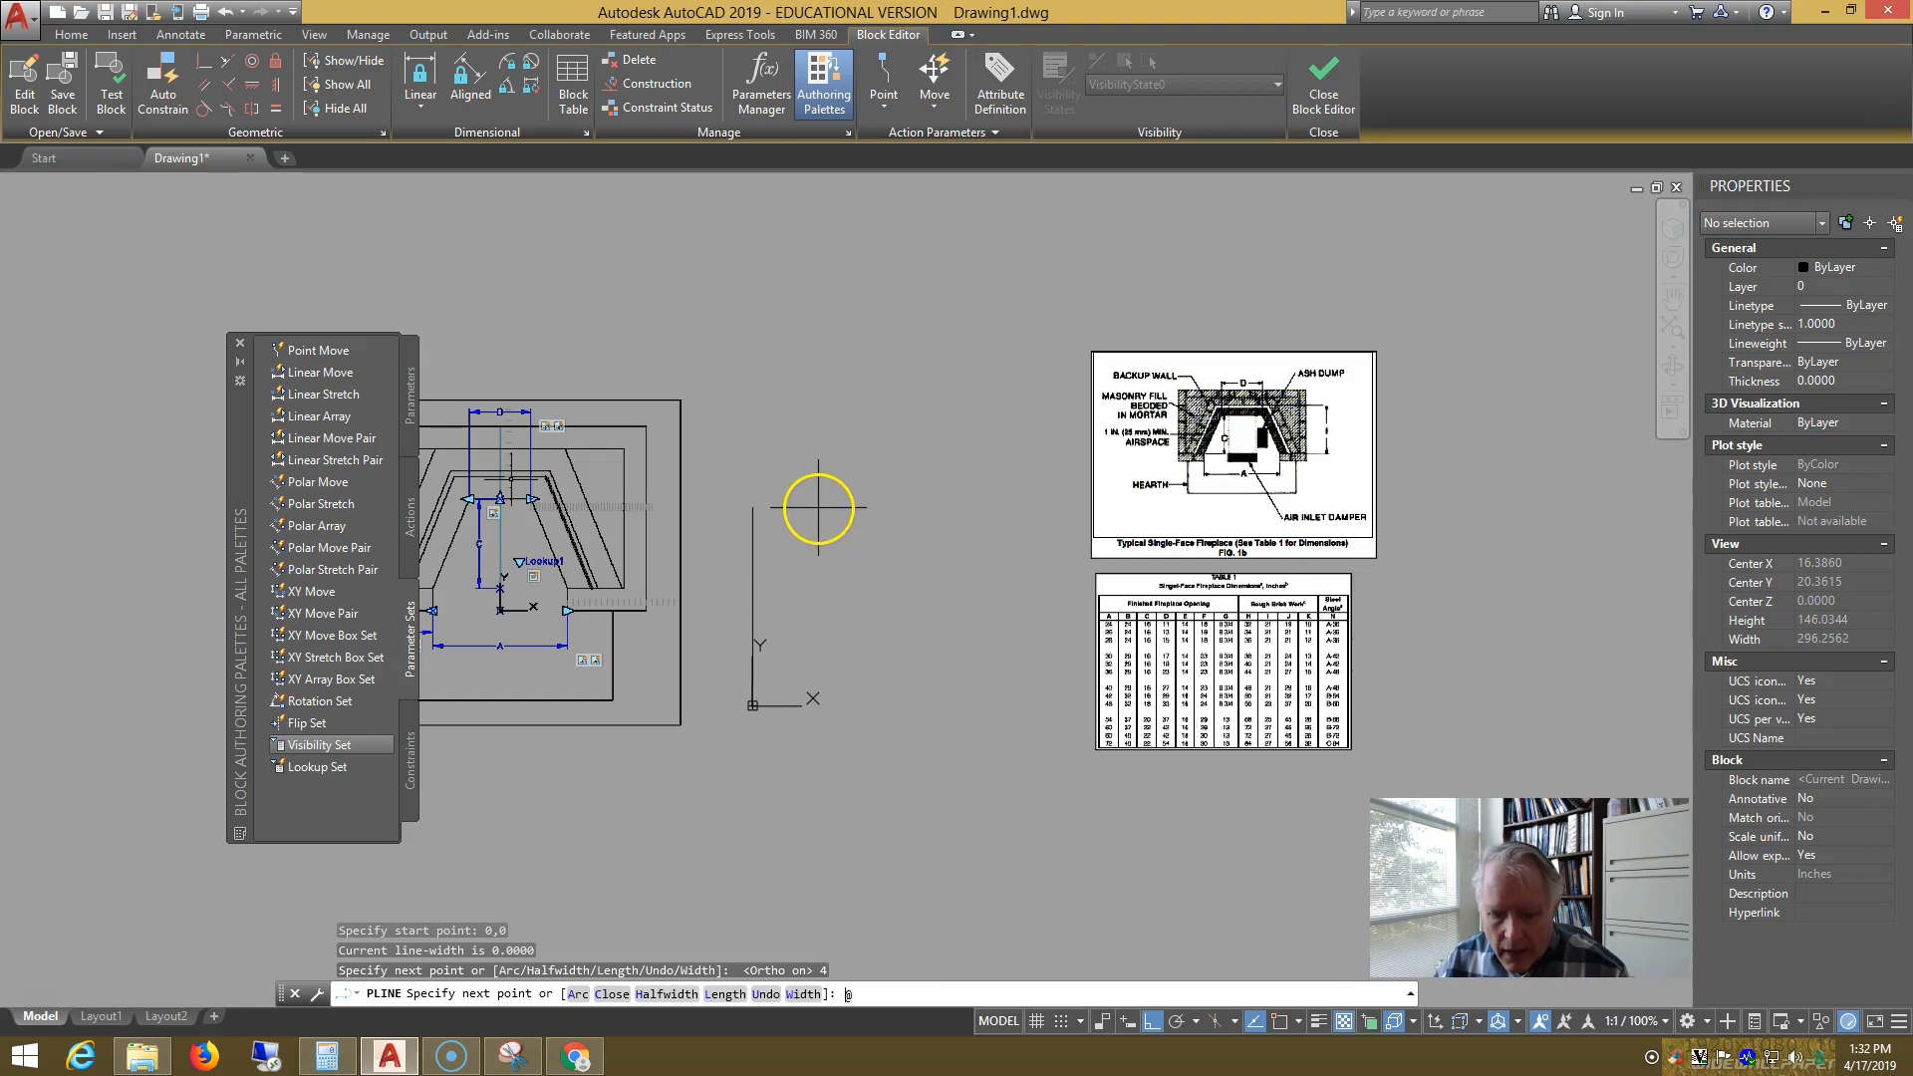
type("6.5,")
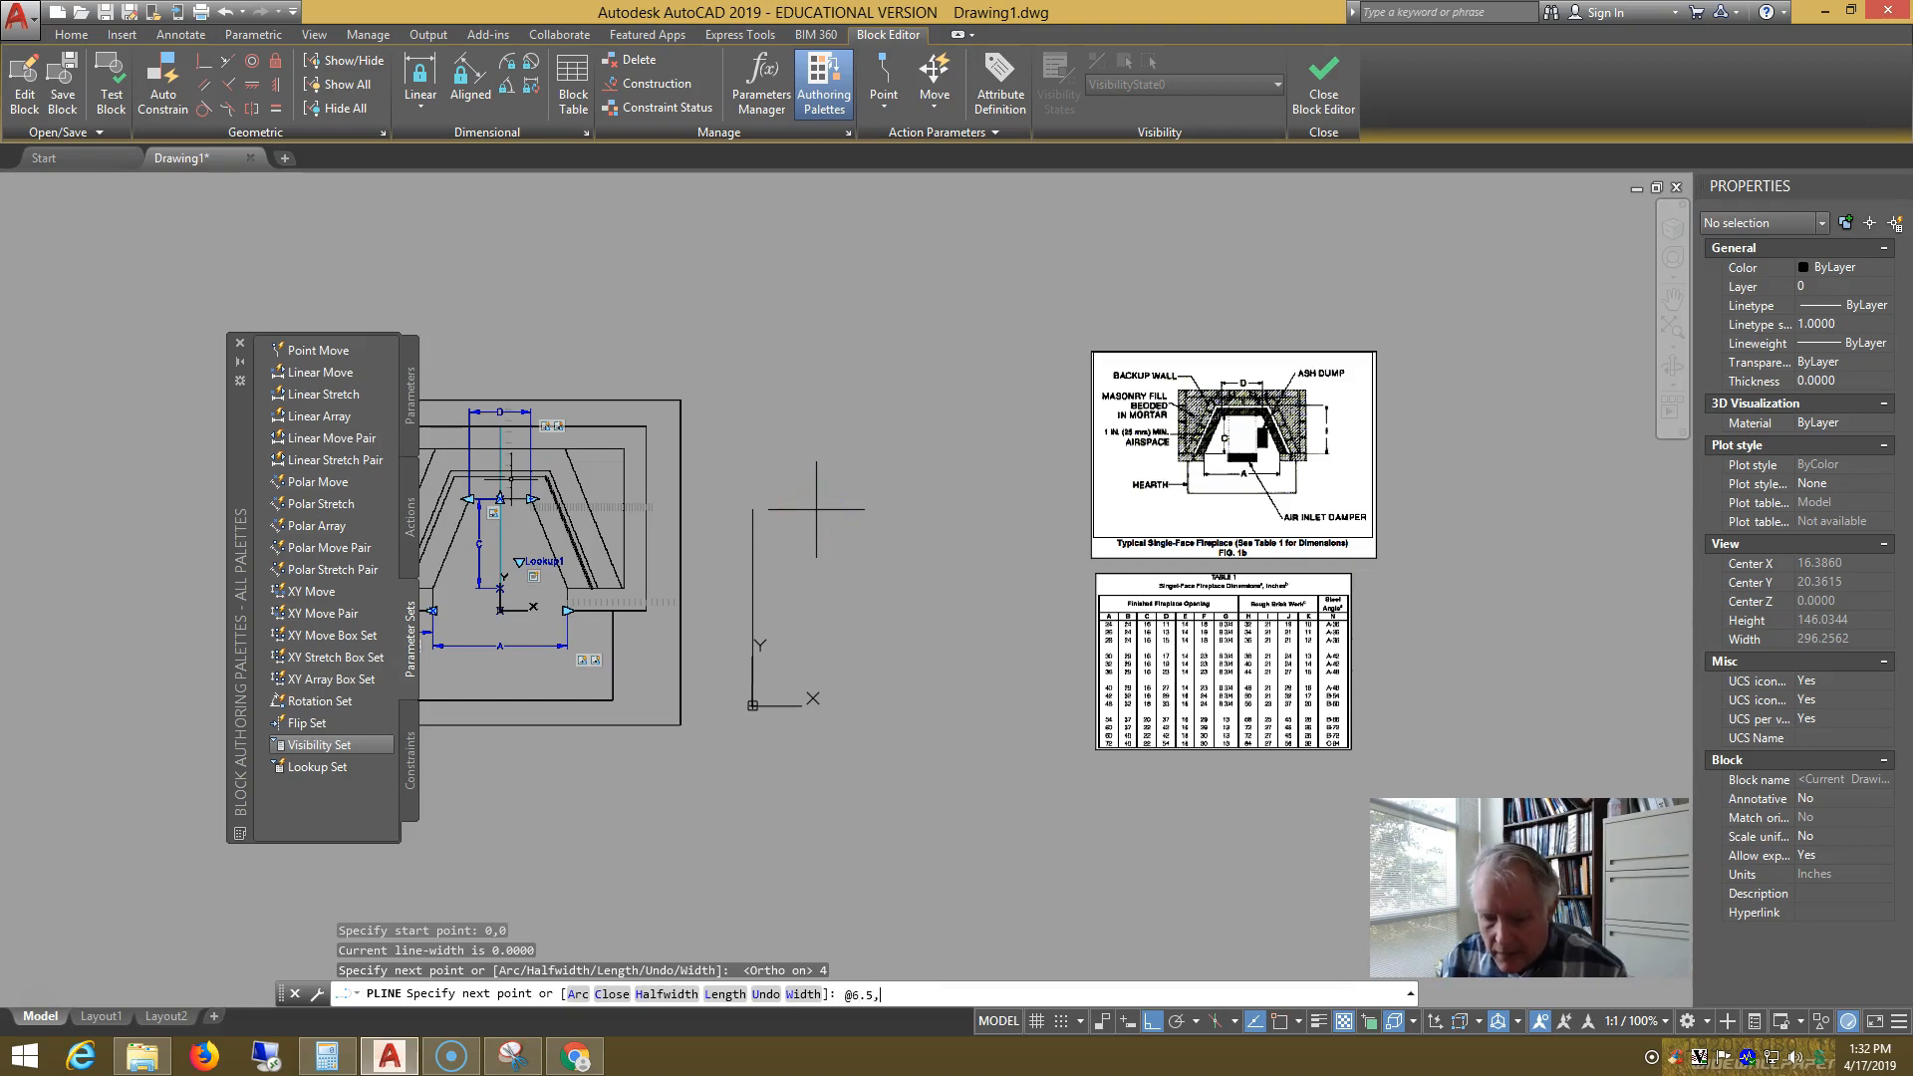
type("16")
key("Return")
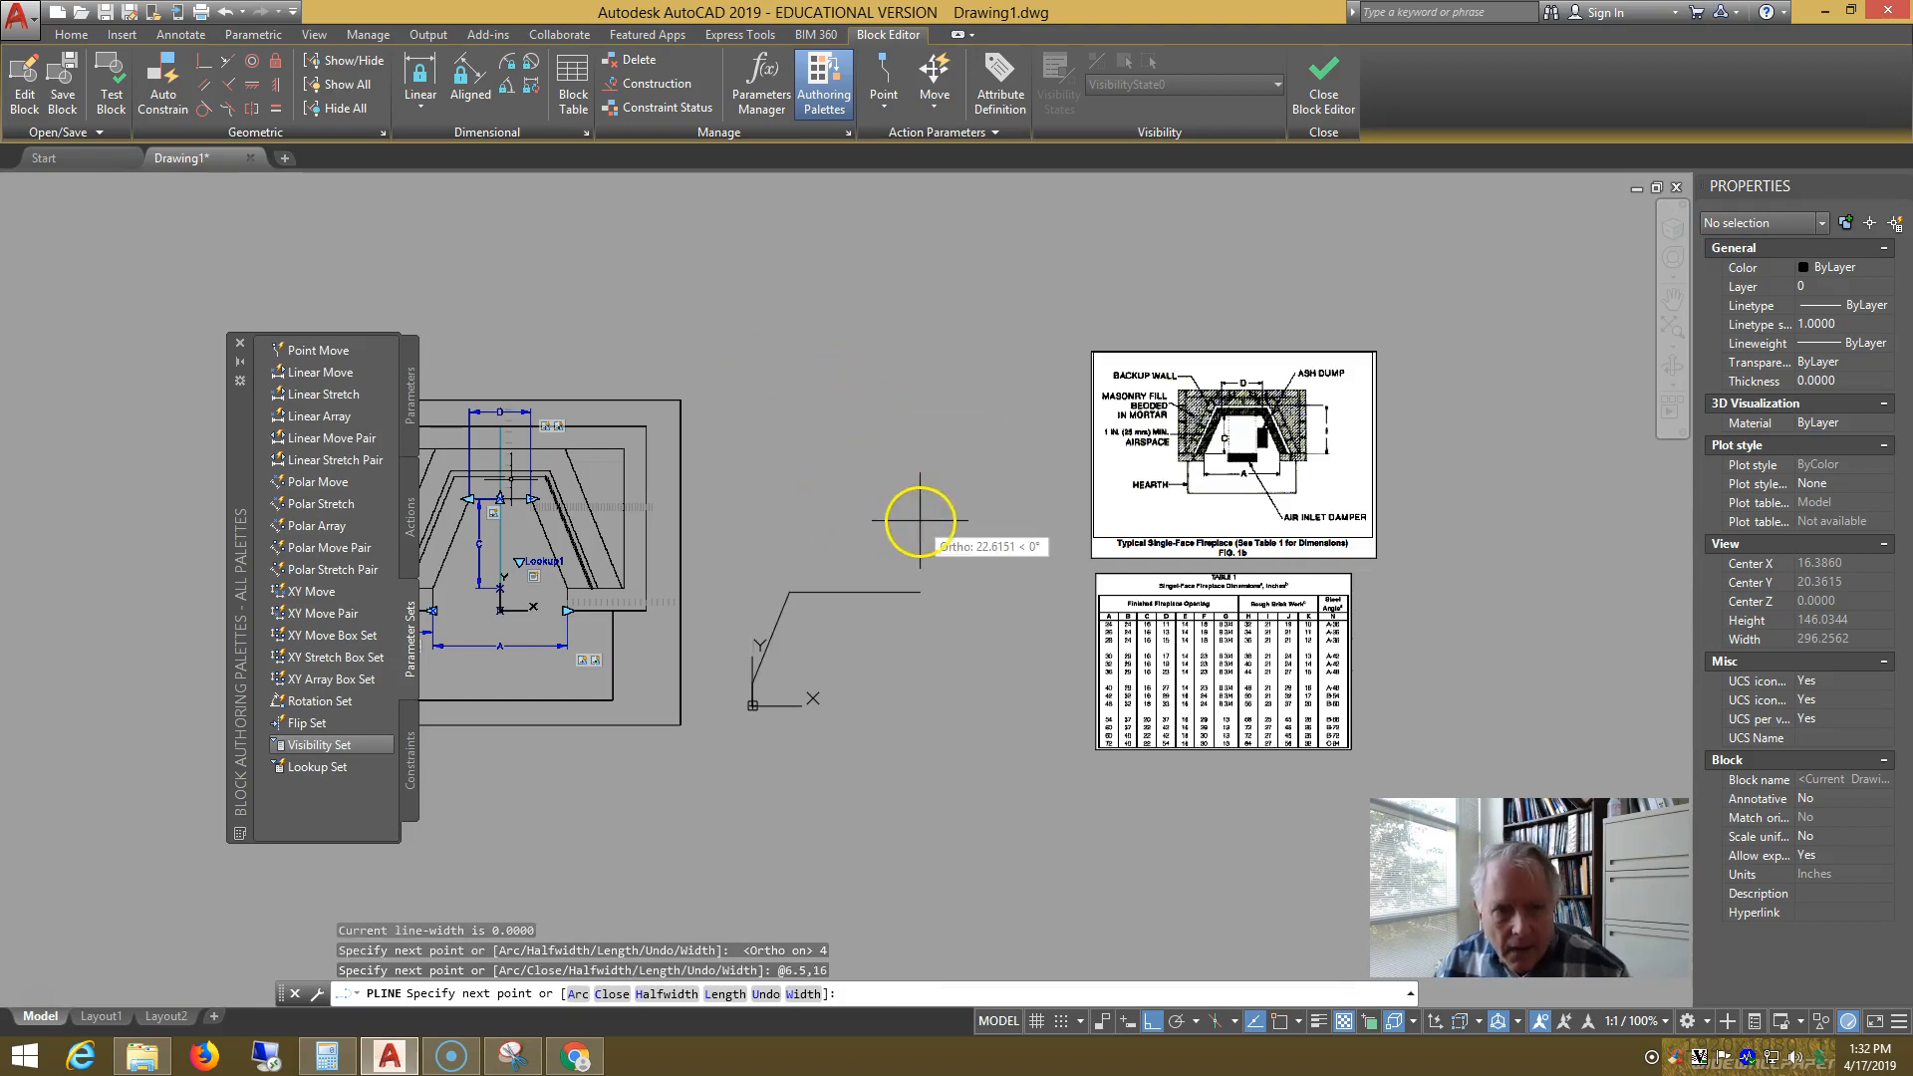
- Complete the firebox polyline with an 11-unit horizontal back, a slanted side to @6.5,-16 and a 4-unit segment straight down
type("11")
key("Return")
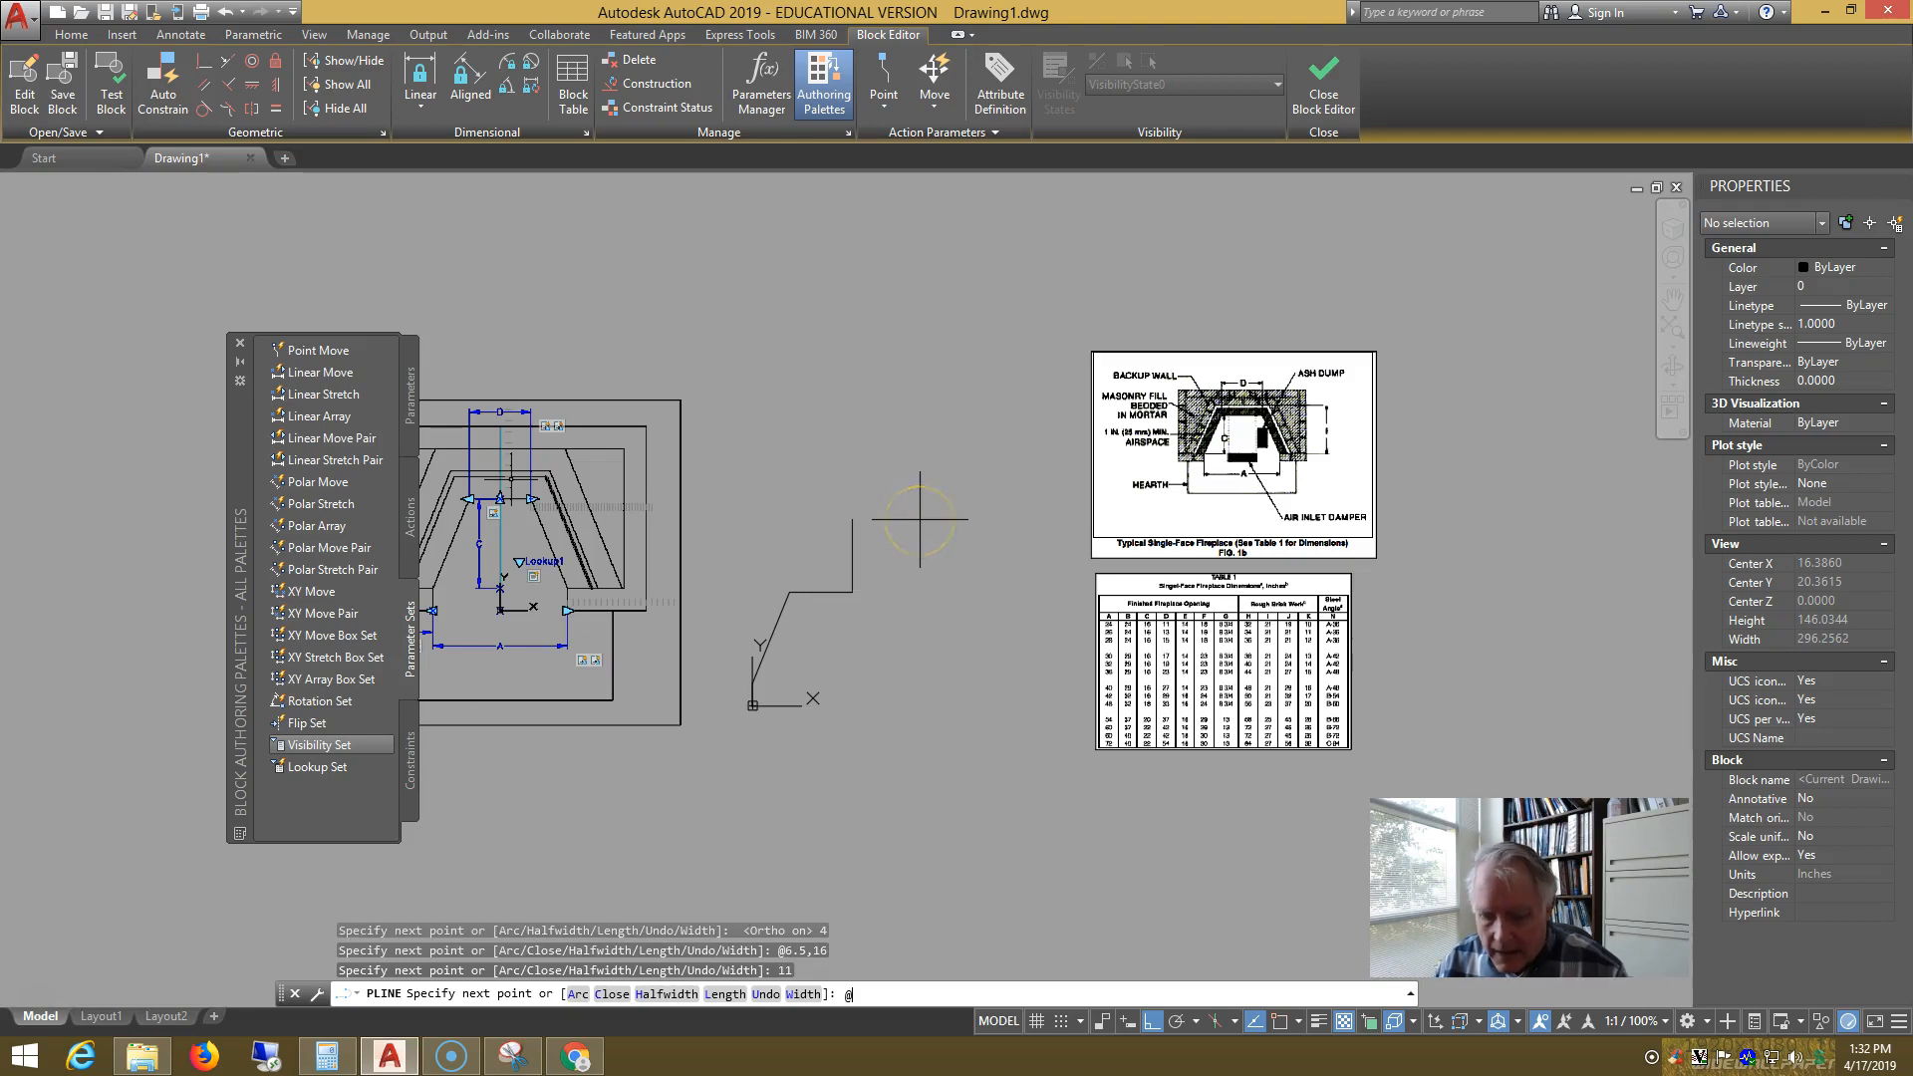
type("@6.5,-16")
key("Return")
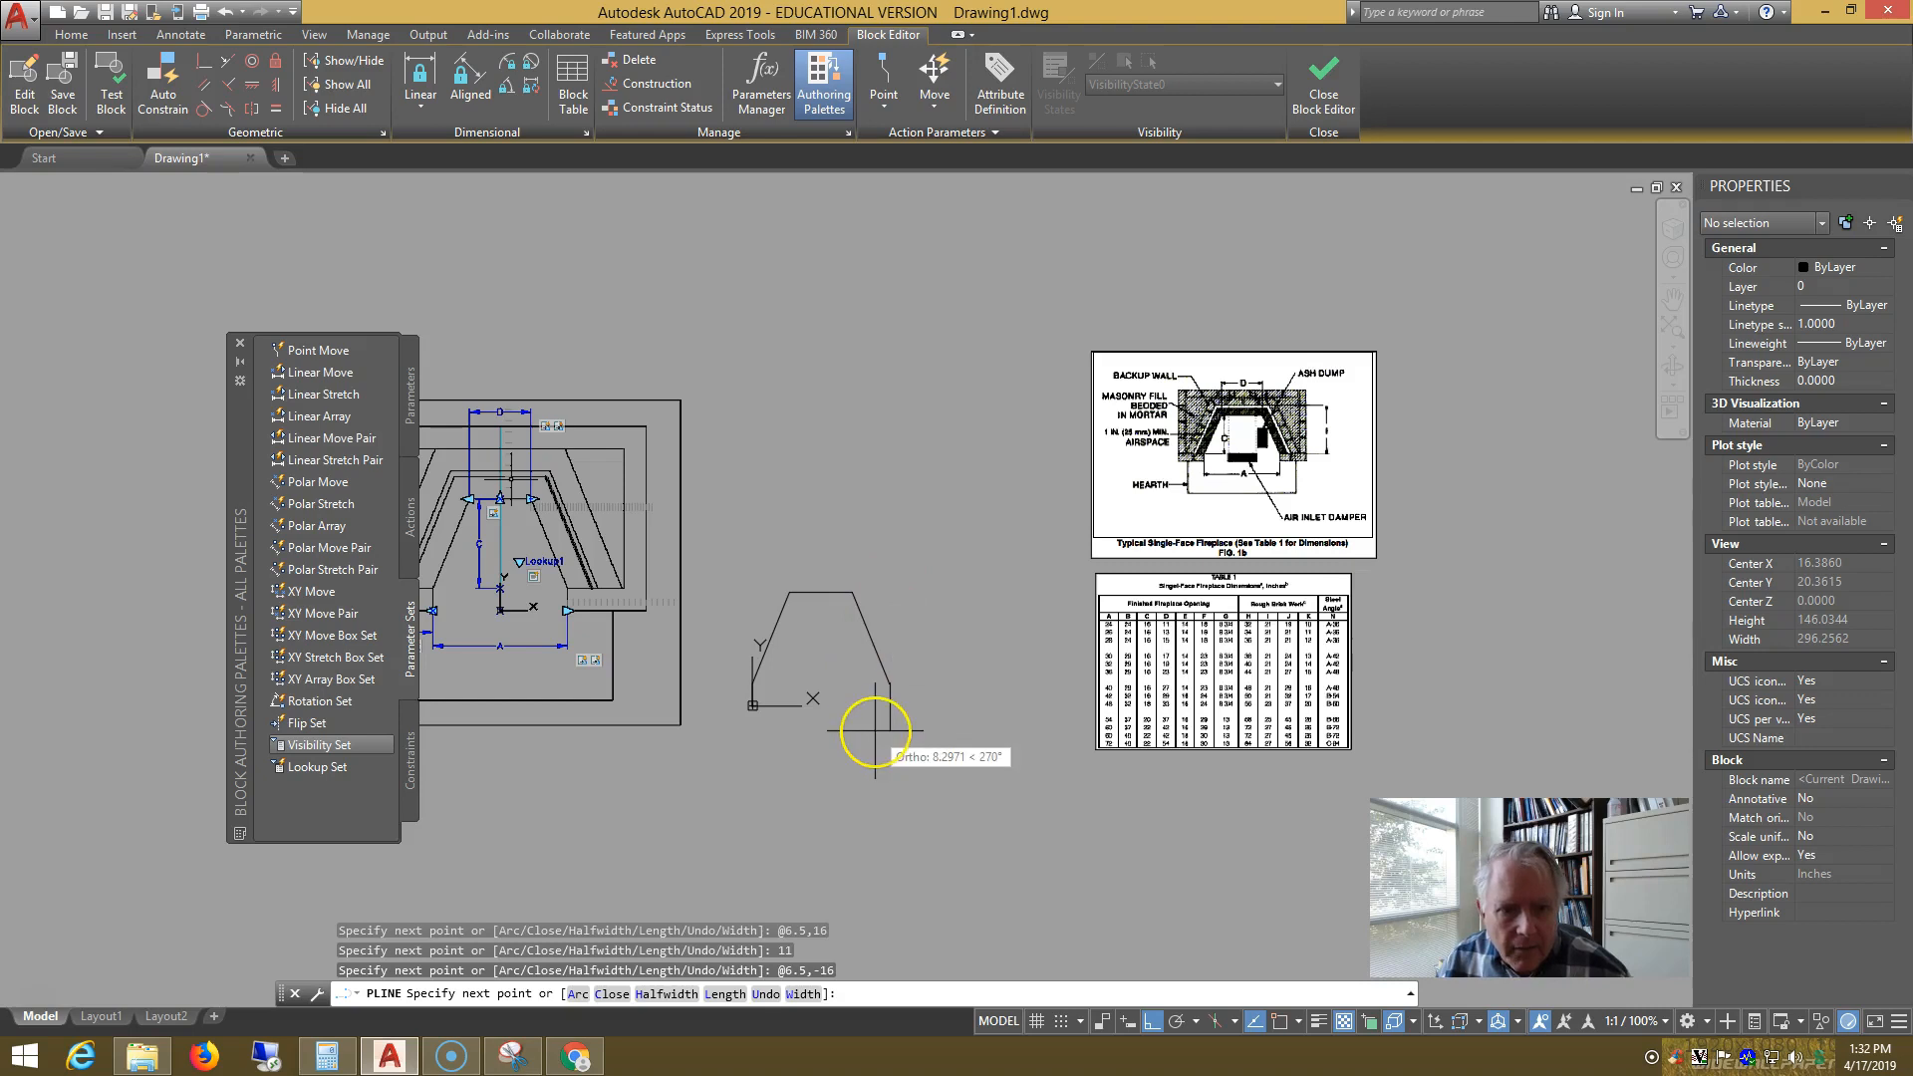
key("Return")
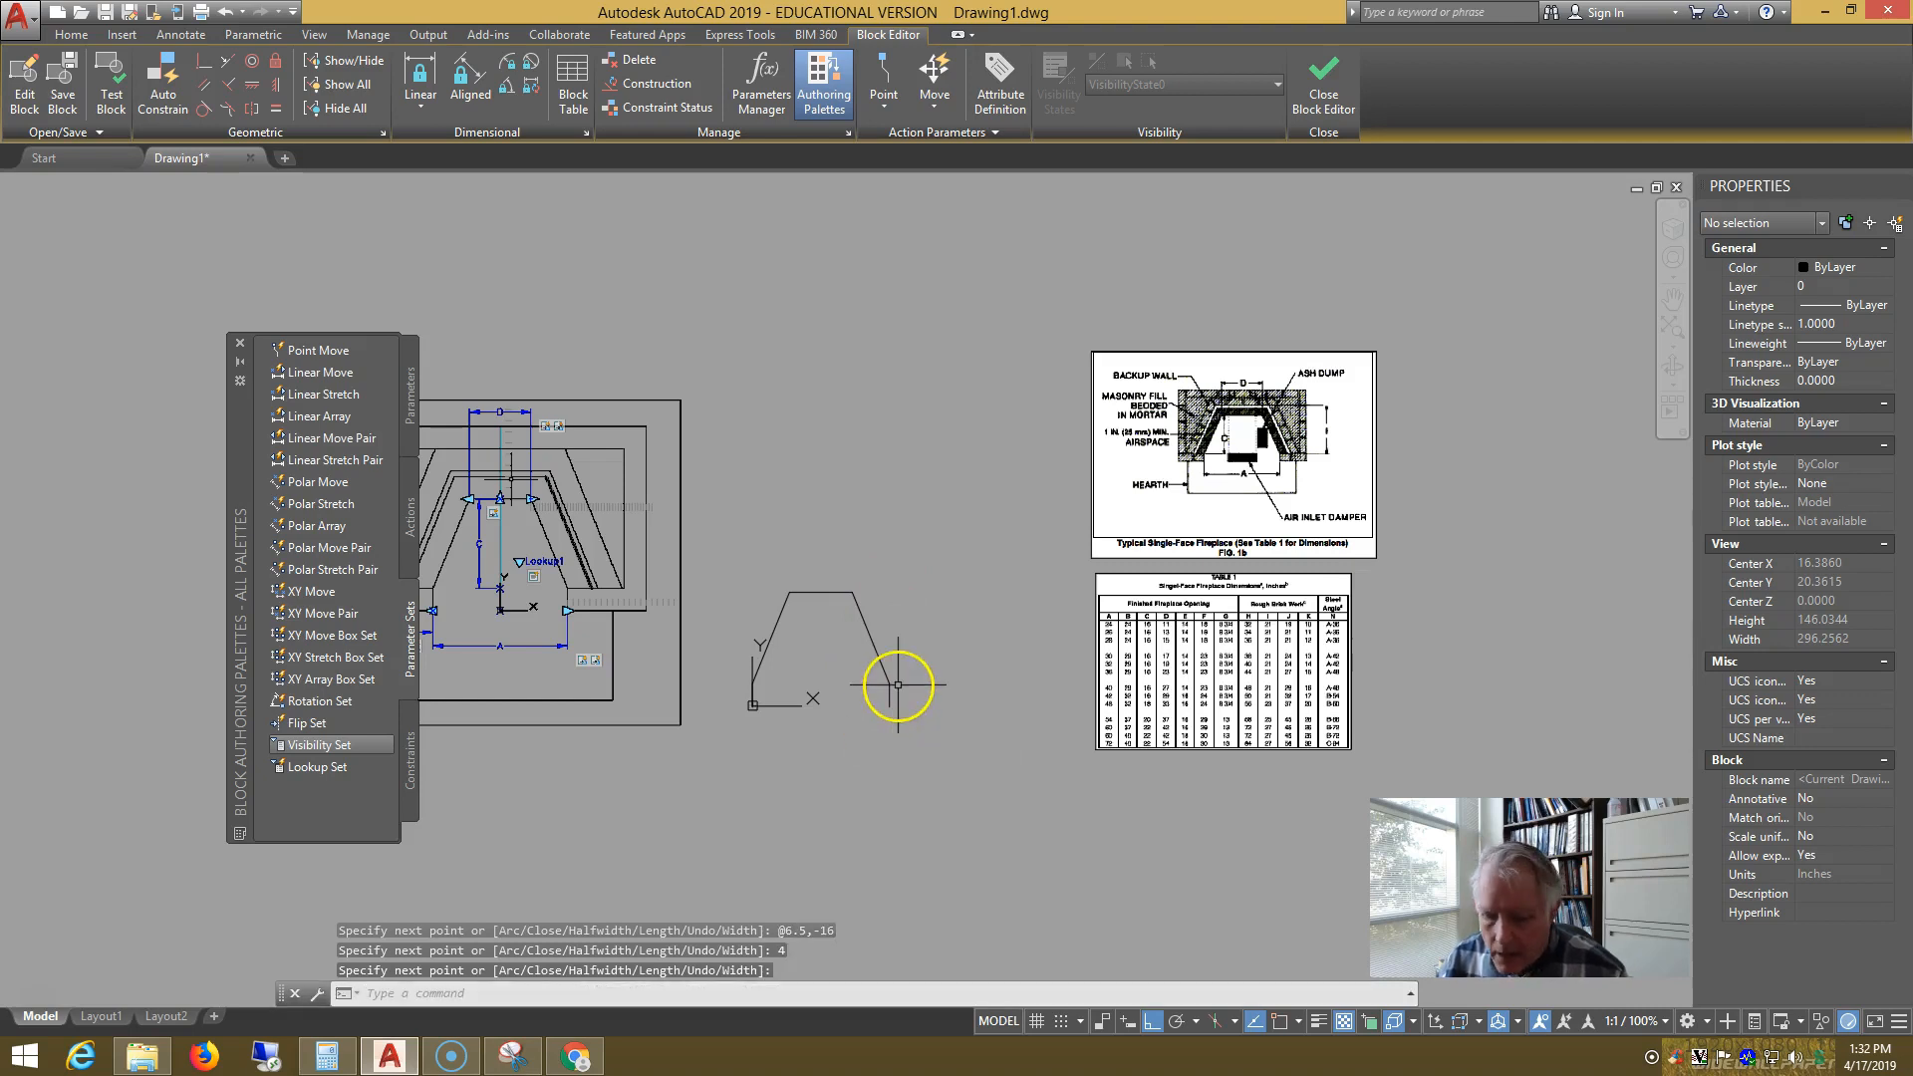
- Offset the firebox polyline 4 units outward
type("o")
key("Return")
type("4")
key("Return")
left_click(879, 658)
left_click(939, 613)
key("Return")
- Offset the outer firebox outline 1 unit outward to form the airspace
key("Return")
type("1")
key("Return")
left_click(890, 618)
left_click(928, 607)
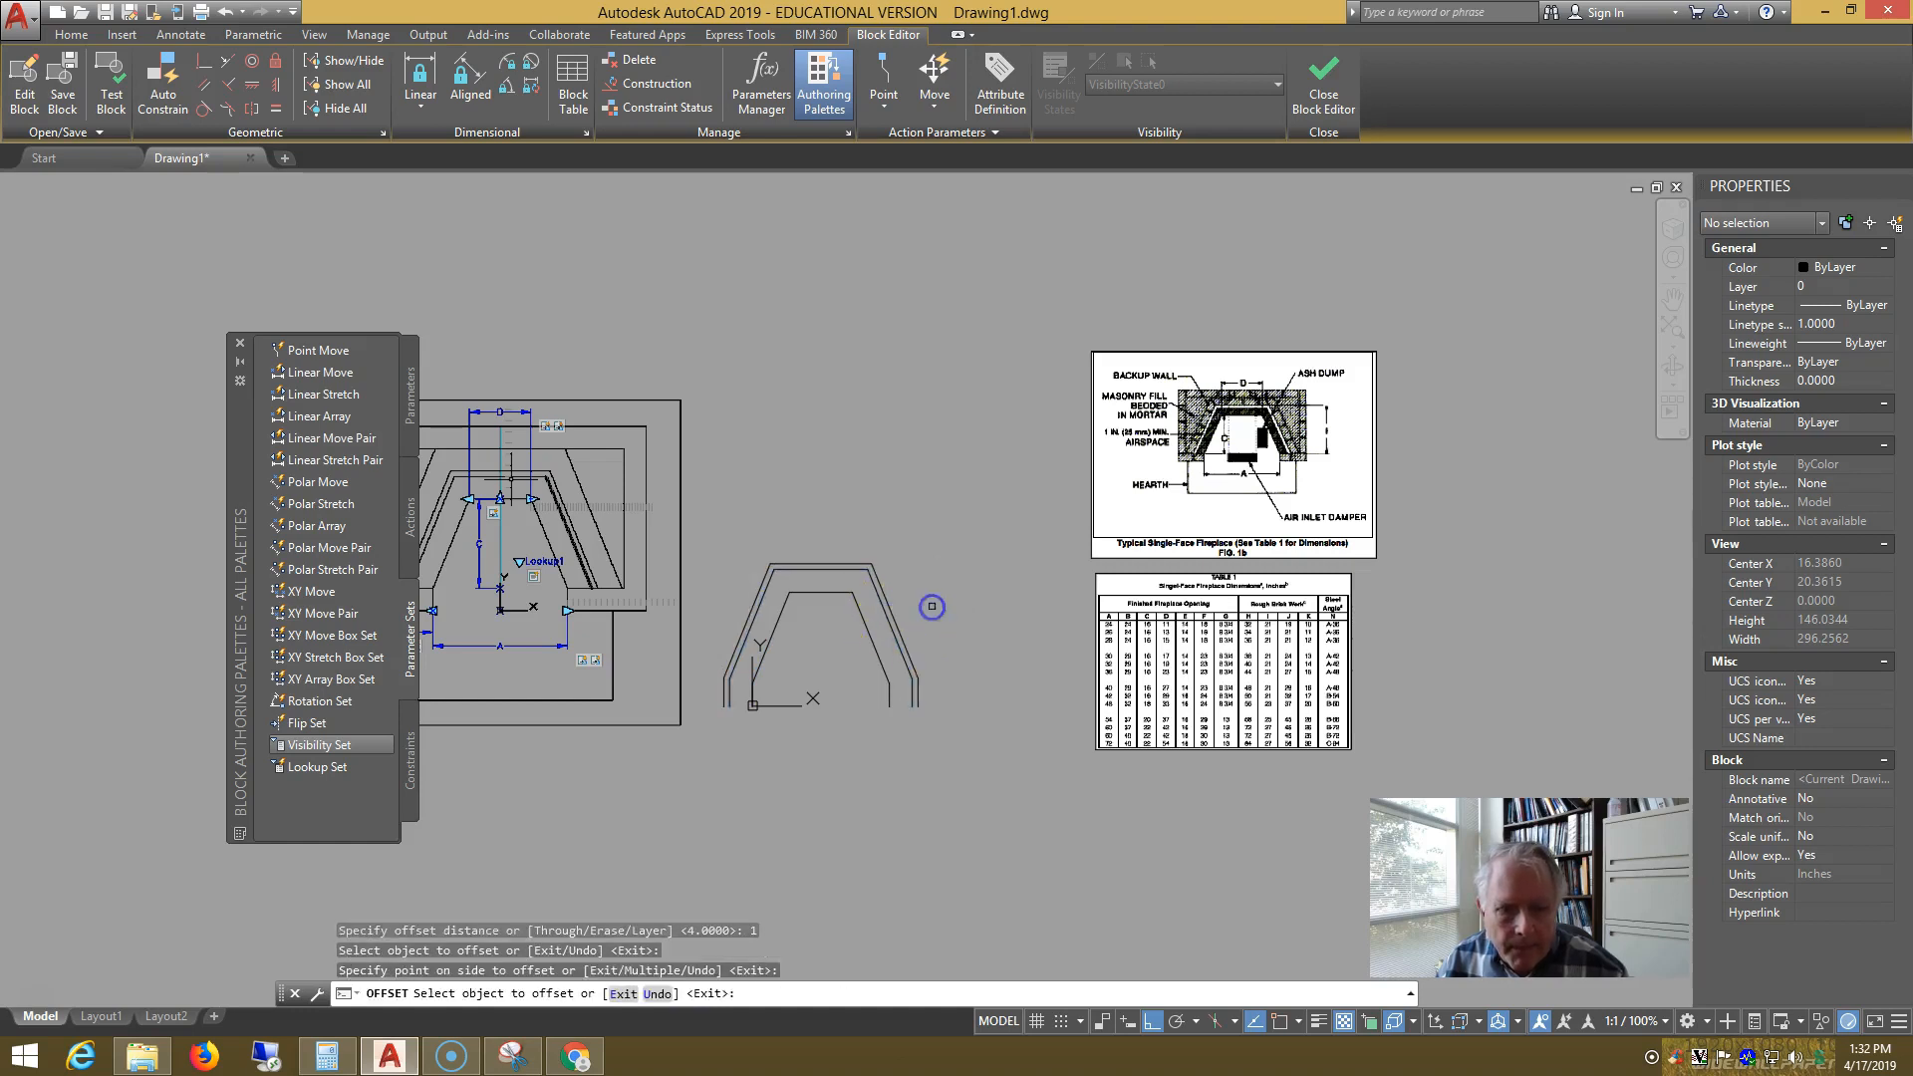
key("Return")
- Offset the airspace outline 4 units outward, and offset the resulting outline another 4 units outward
key("Return")
type("4")
key("Return")
left_click(888, 609)
left_click(929, 600)
left_click(915, 604)
left_click(962, 594)
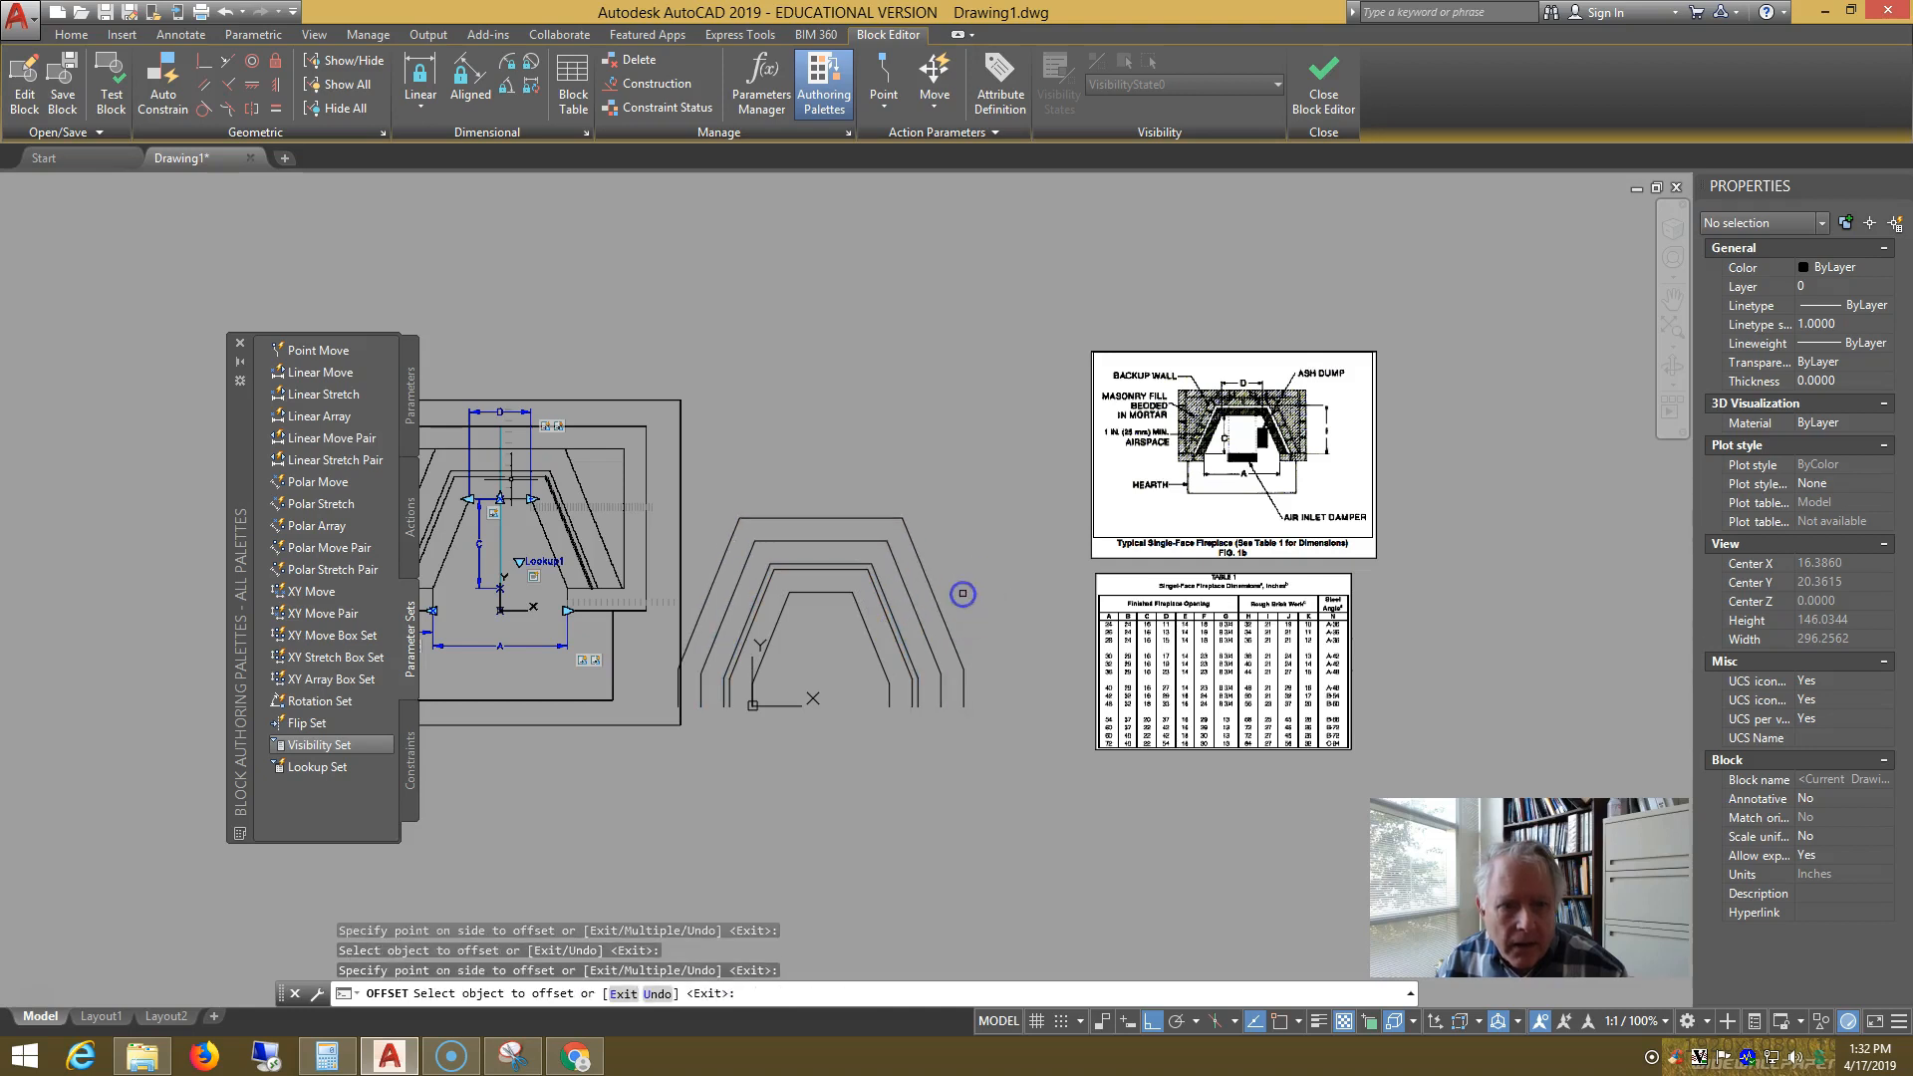
- Move the reference diagram, the dimension table and the example fireplace image about 9.8 units to the left
key("Return")
middle_click_drag(932, 641, 999, 645)
type("m")
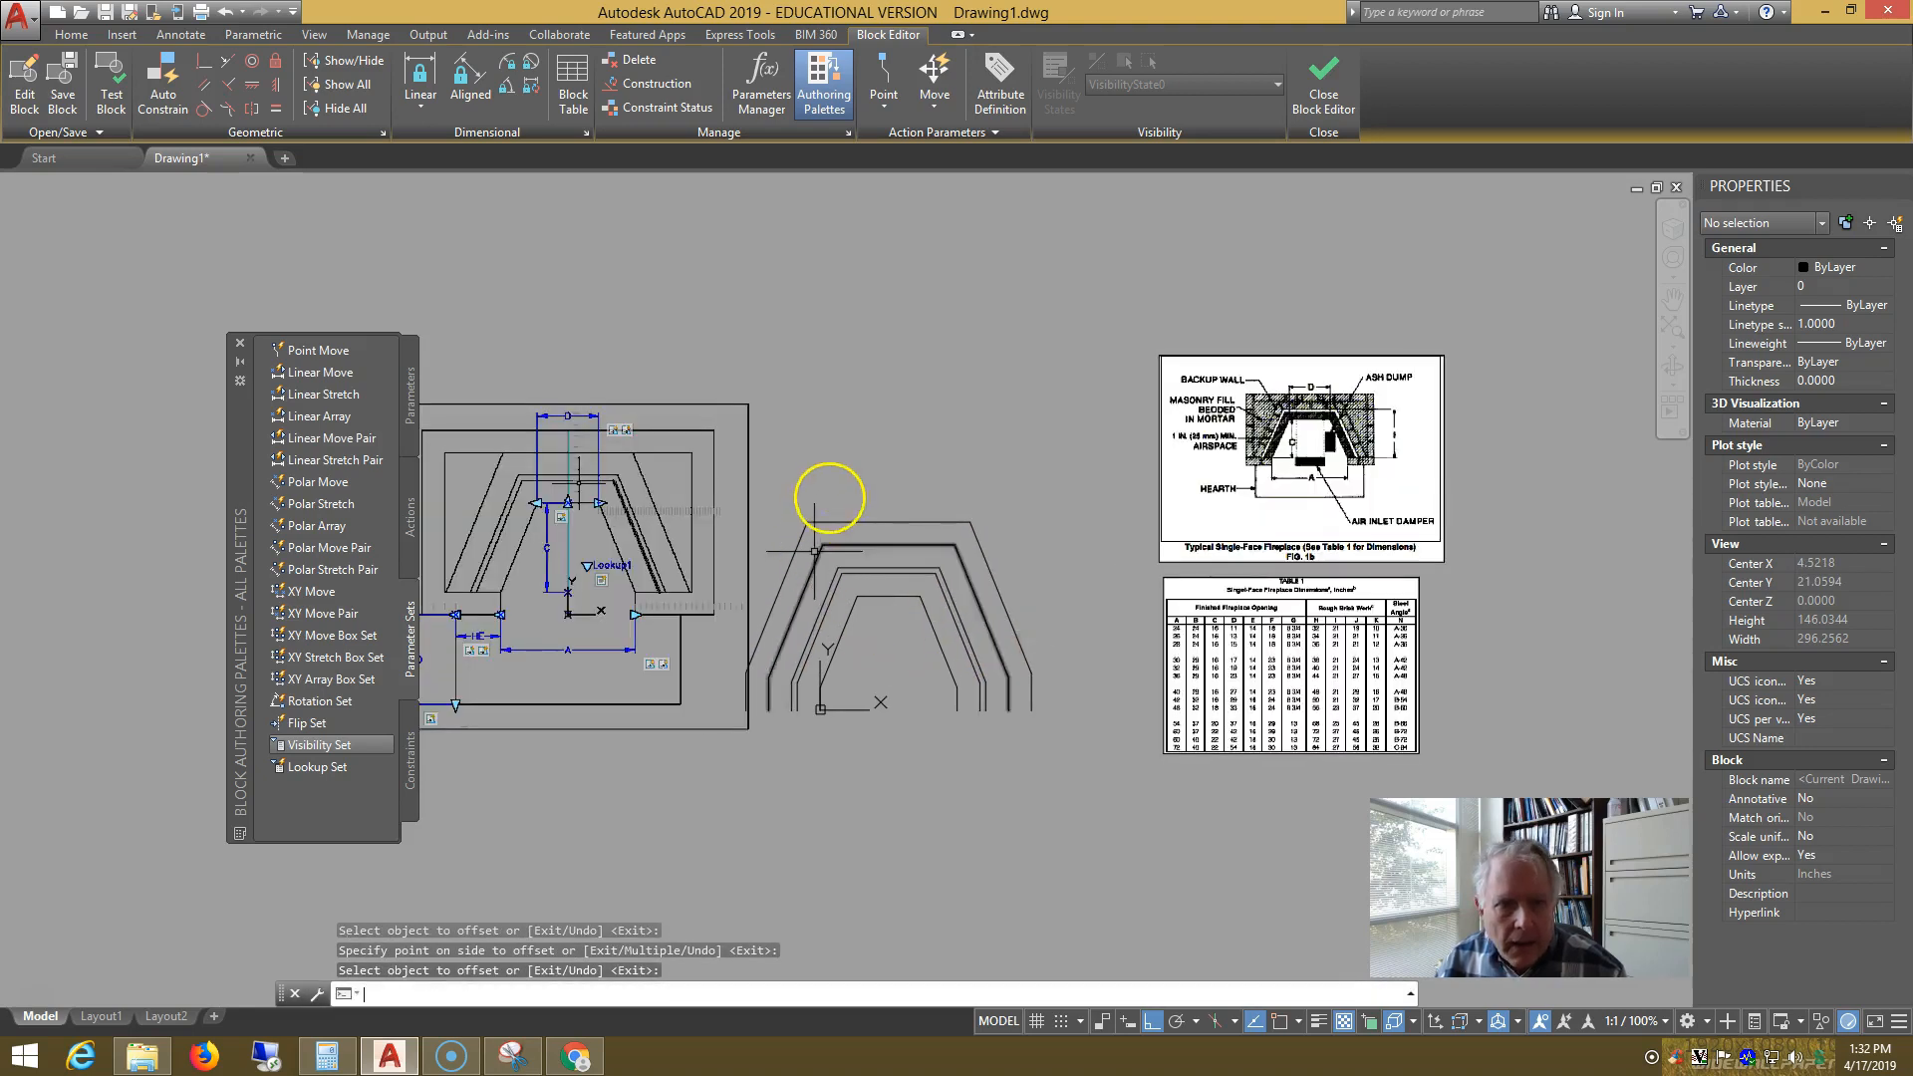
key("Return")
left_click(1511, 635)
left_click(1397, 506)
left_click(945, 470)
left_click(702, 383)
key("Return")
left_click(957, 342)
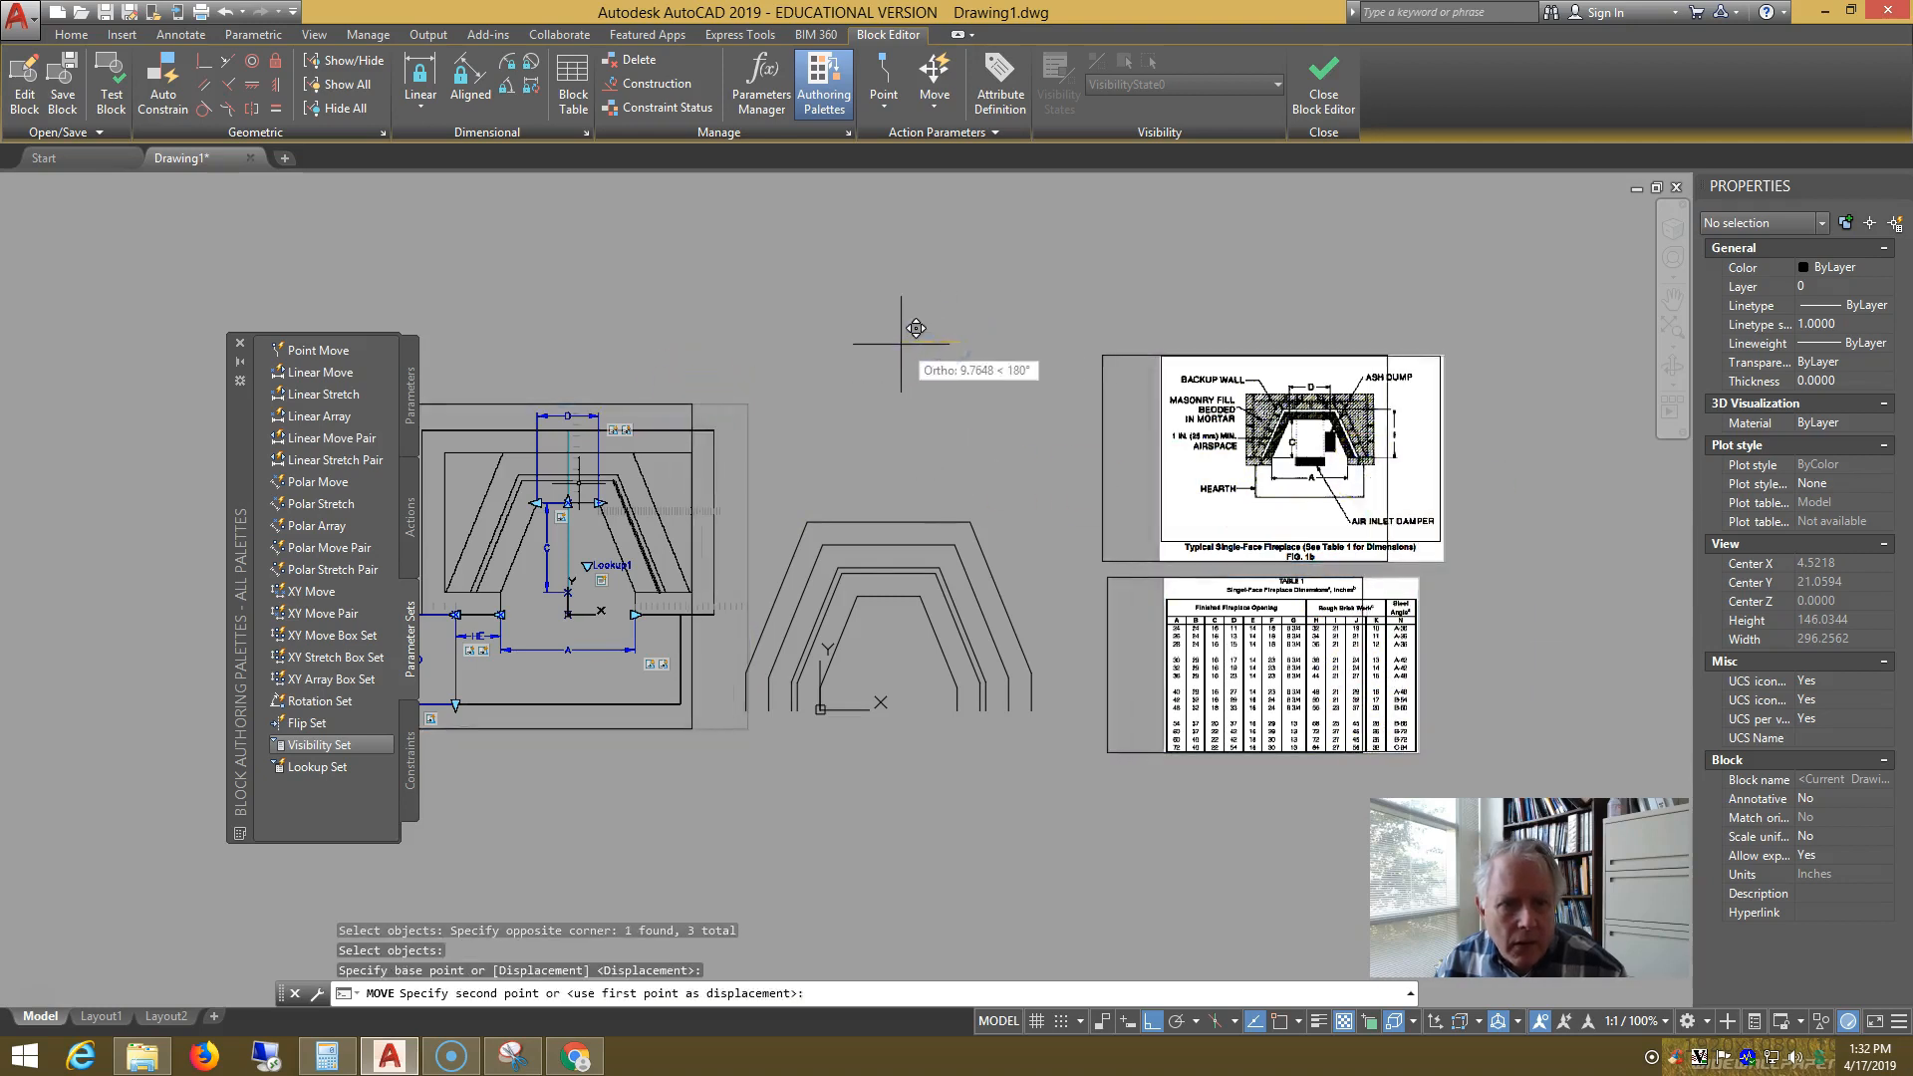
left_click(901, 342)
- Draw a vertical centre line from the midpoint of the outermost outline's back edge to 12,0
scroll(827, 521, "up", 2)
type("l")
key("Return")
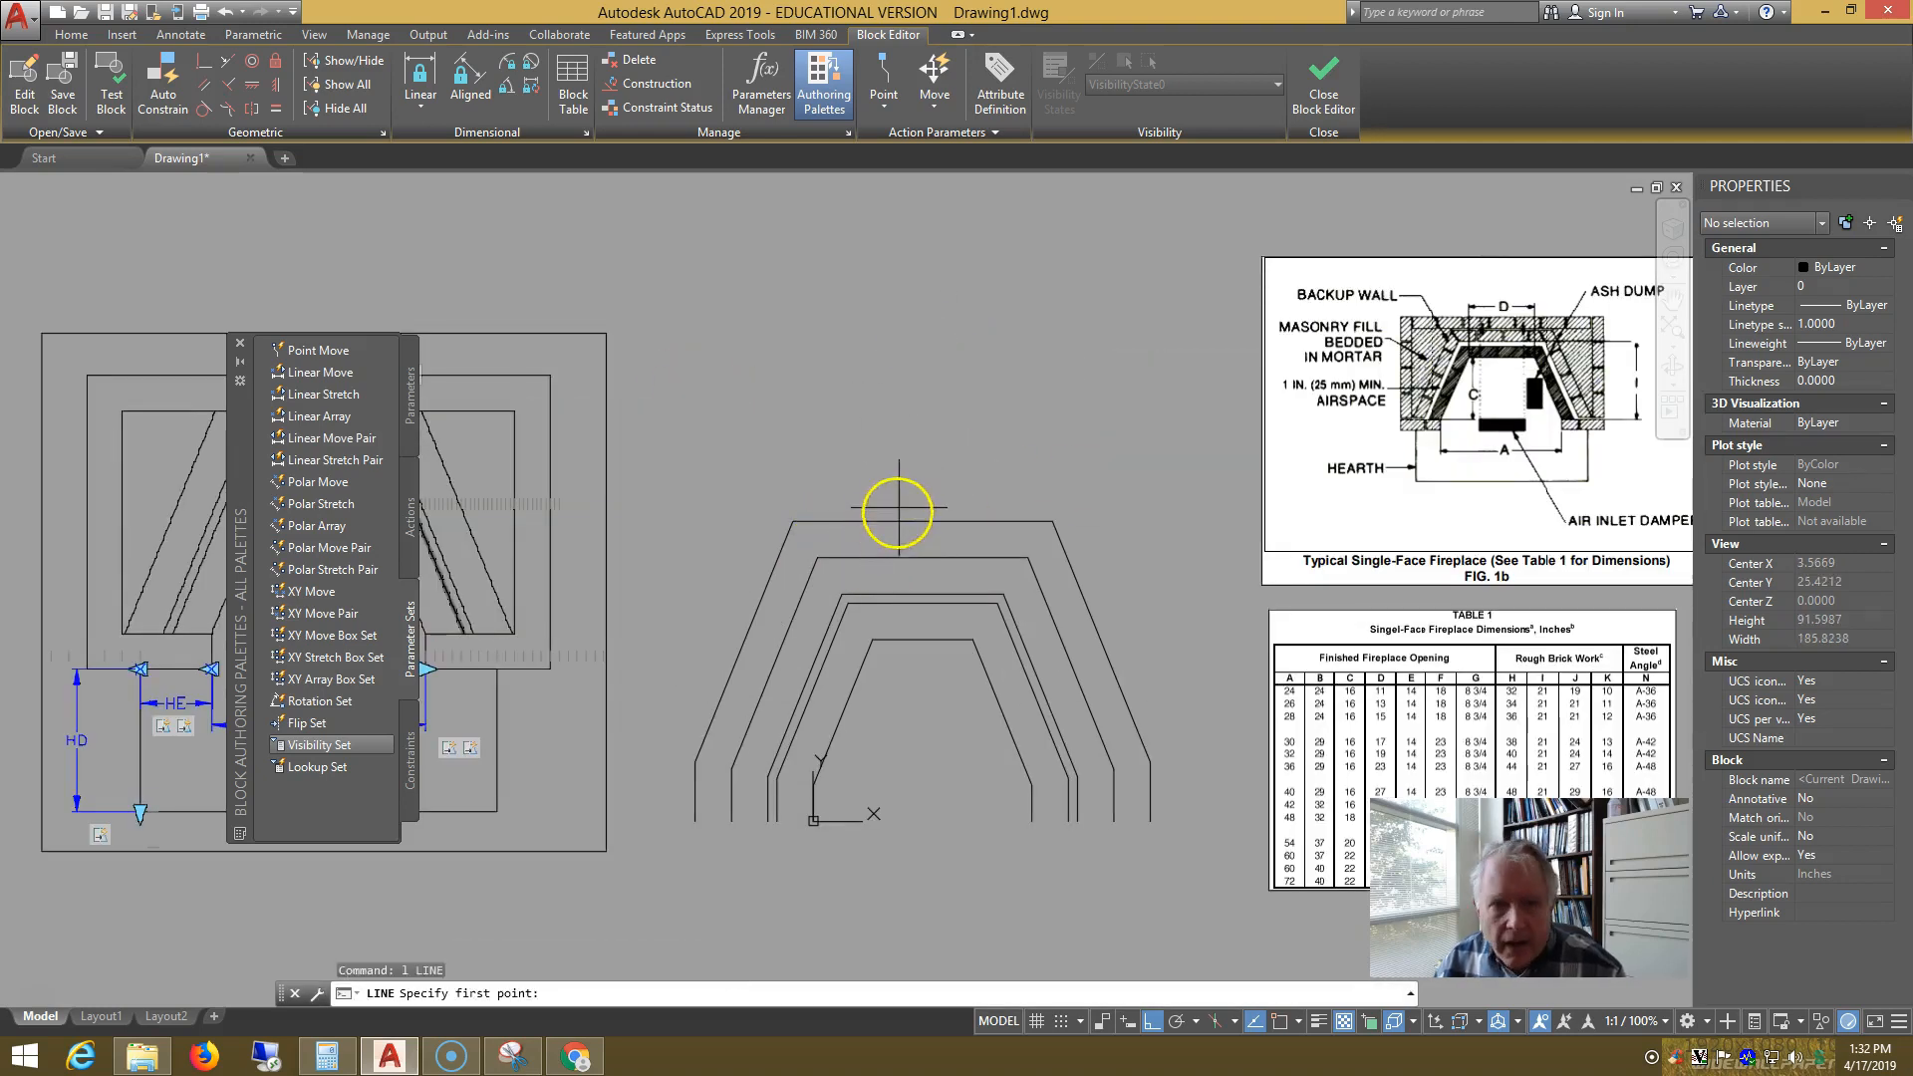
type("mi")
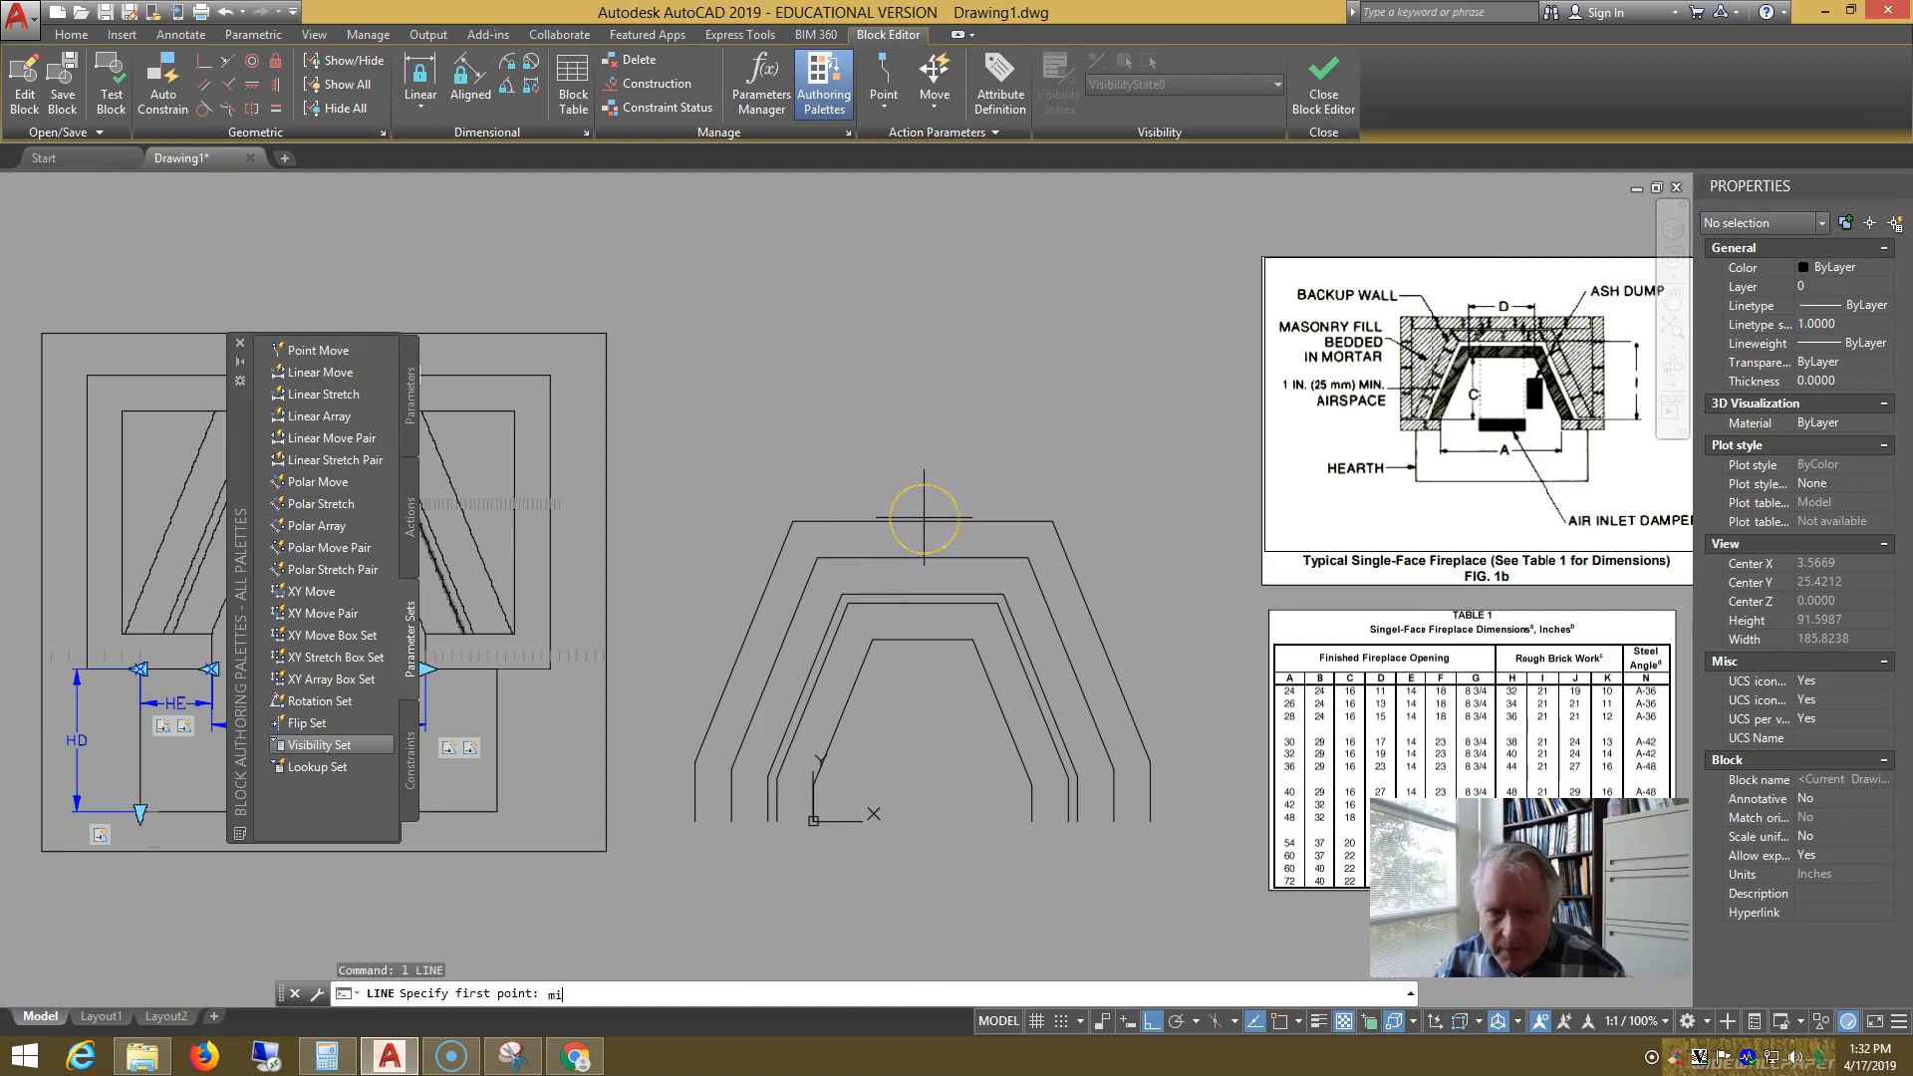
type("df")
key("Return")
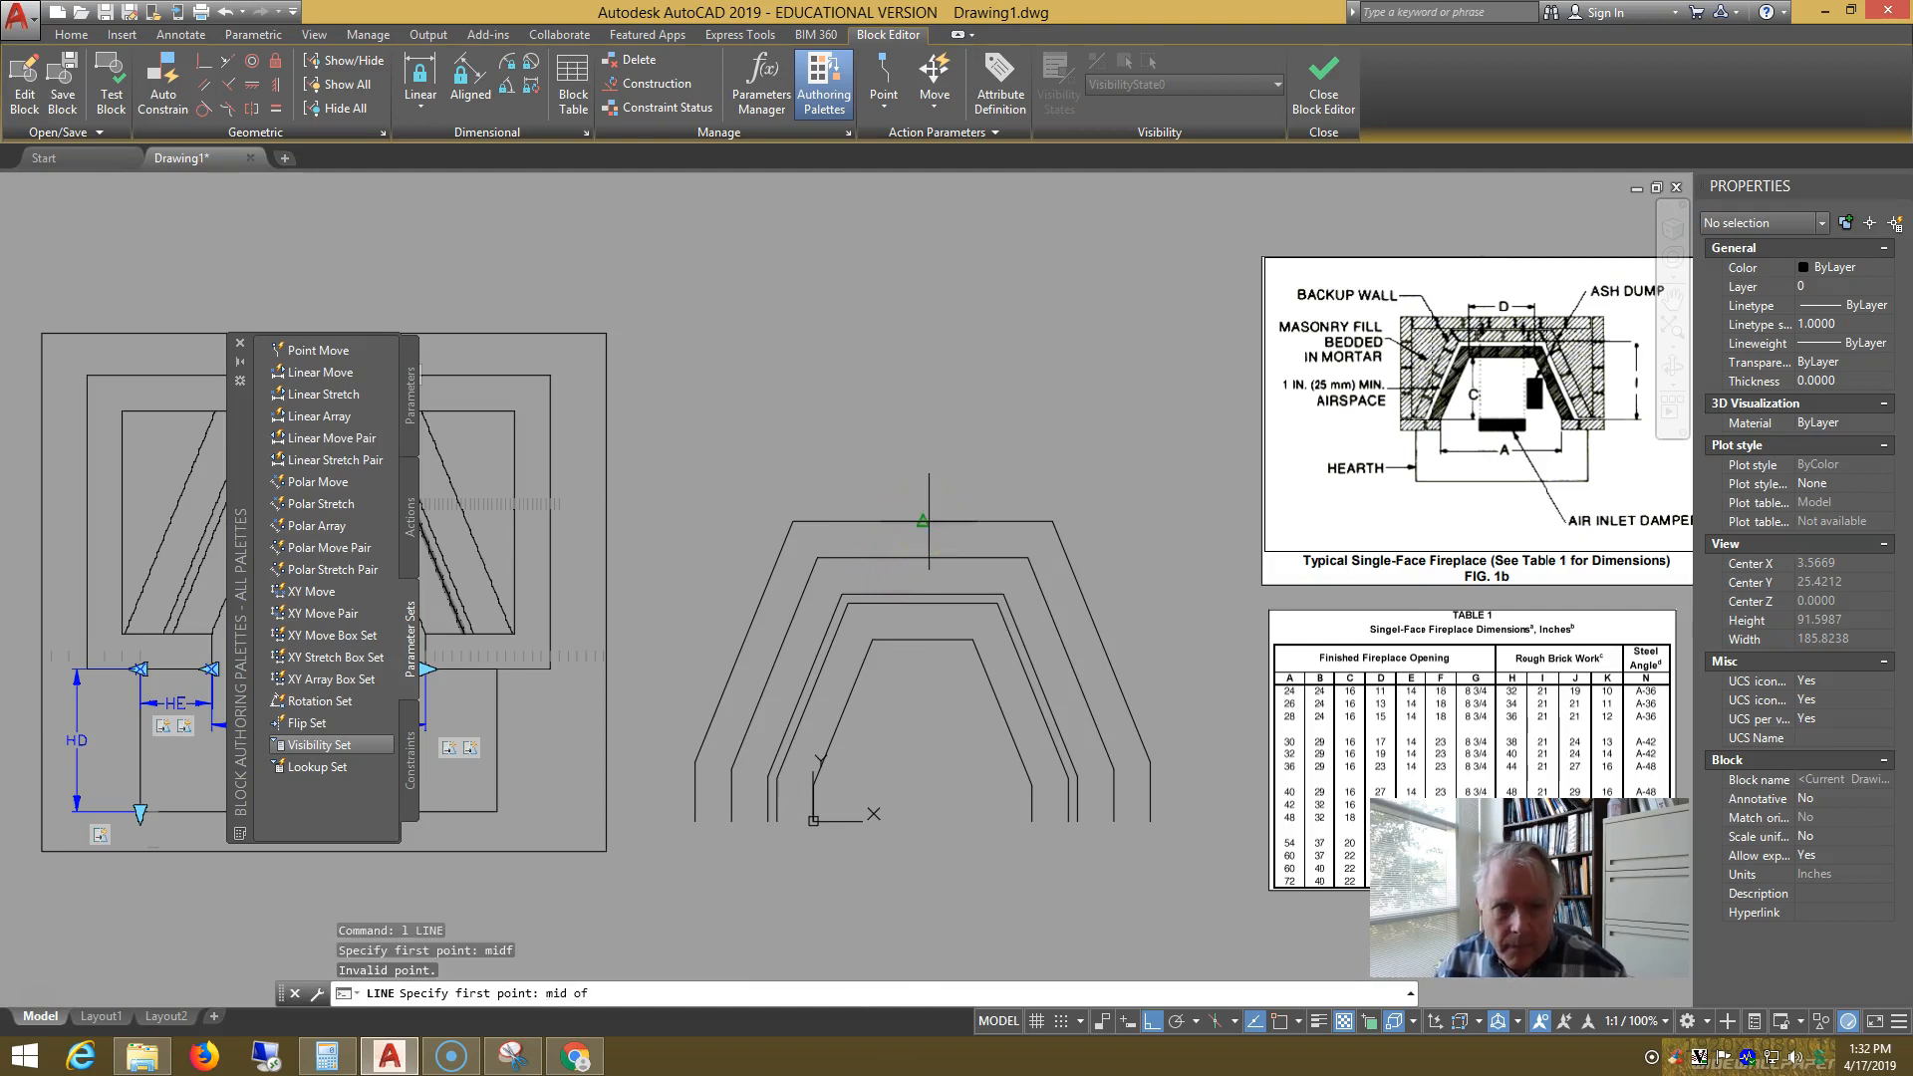
left_click(927, 521)
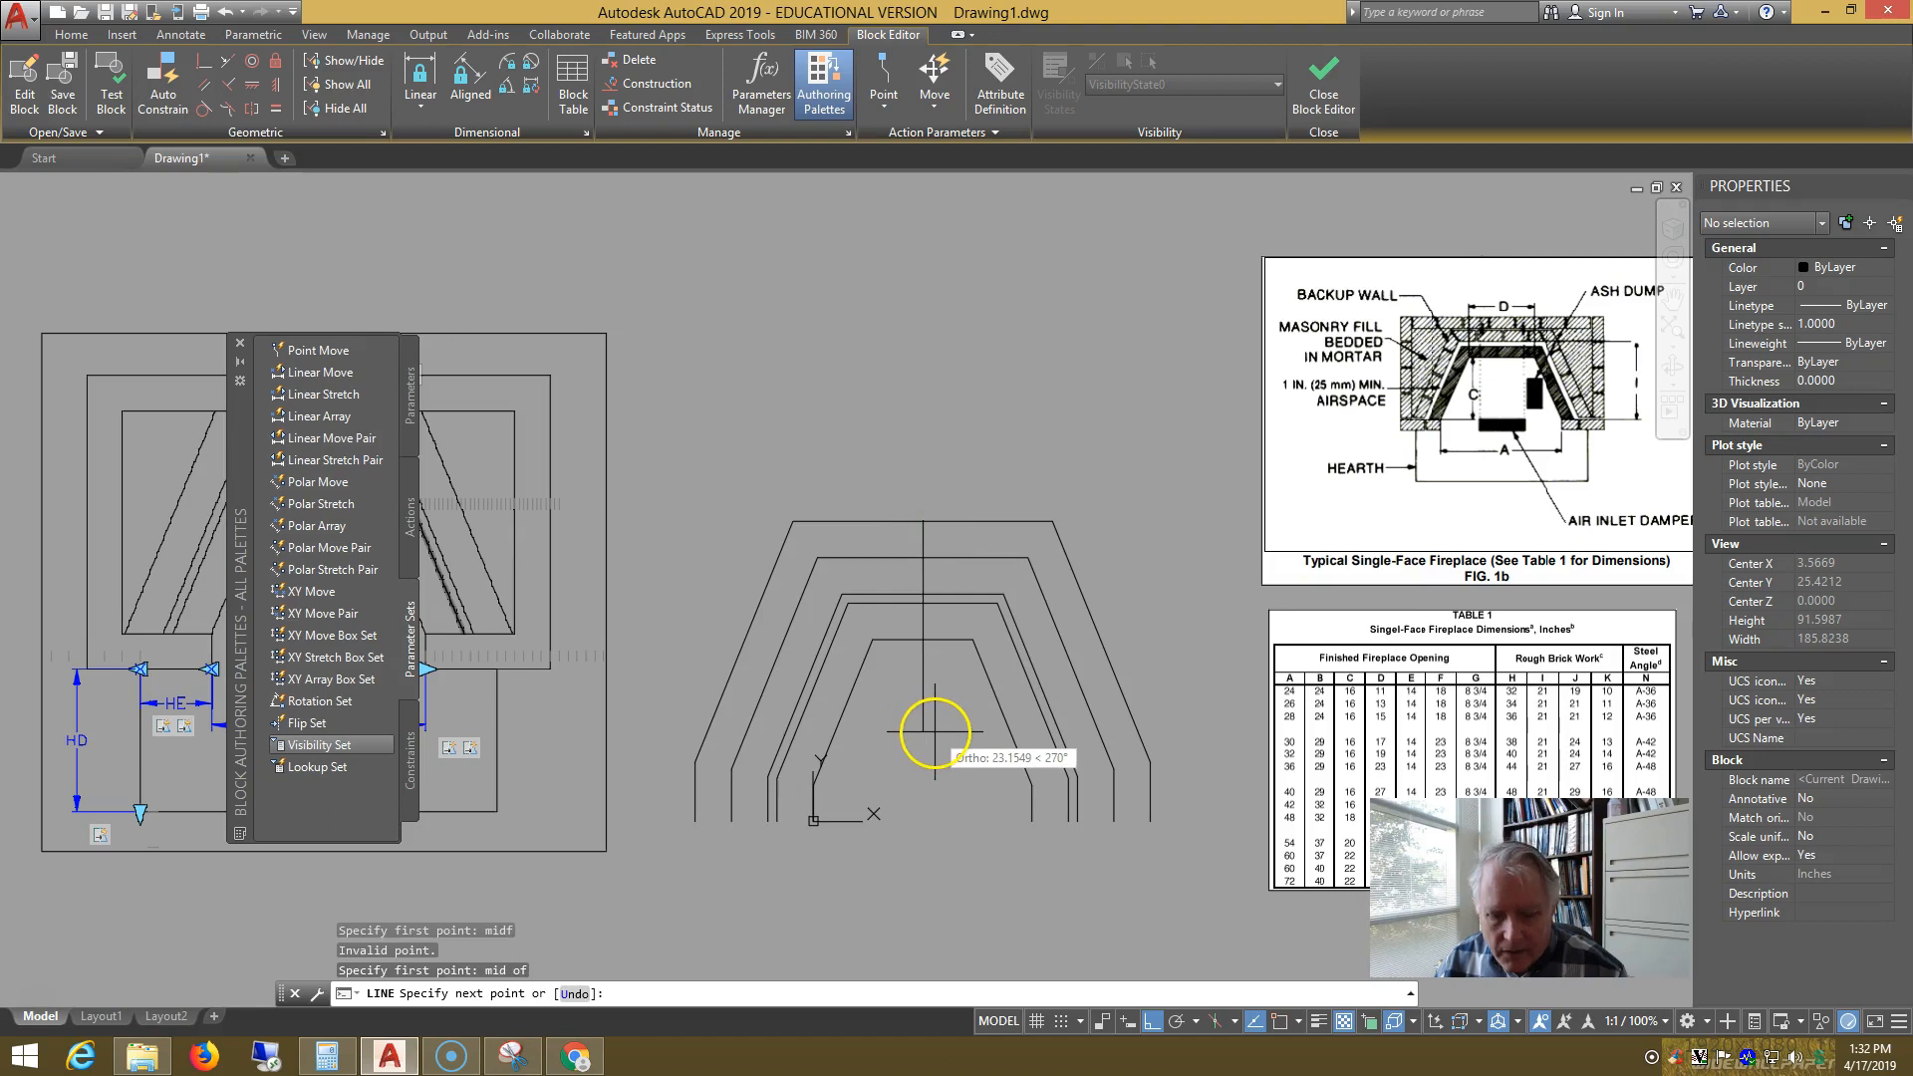
type("12")
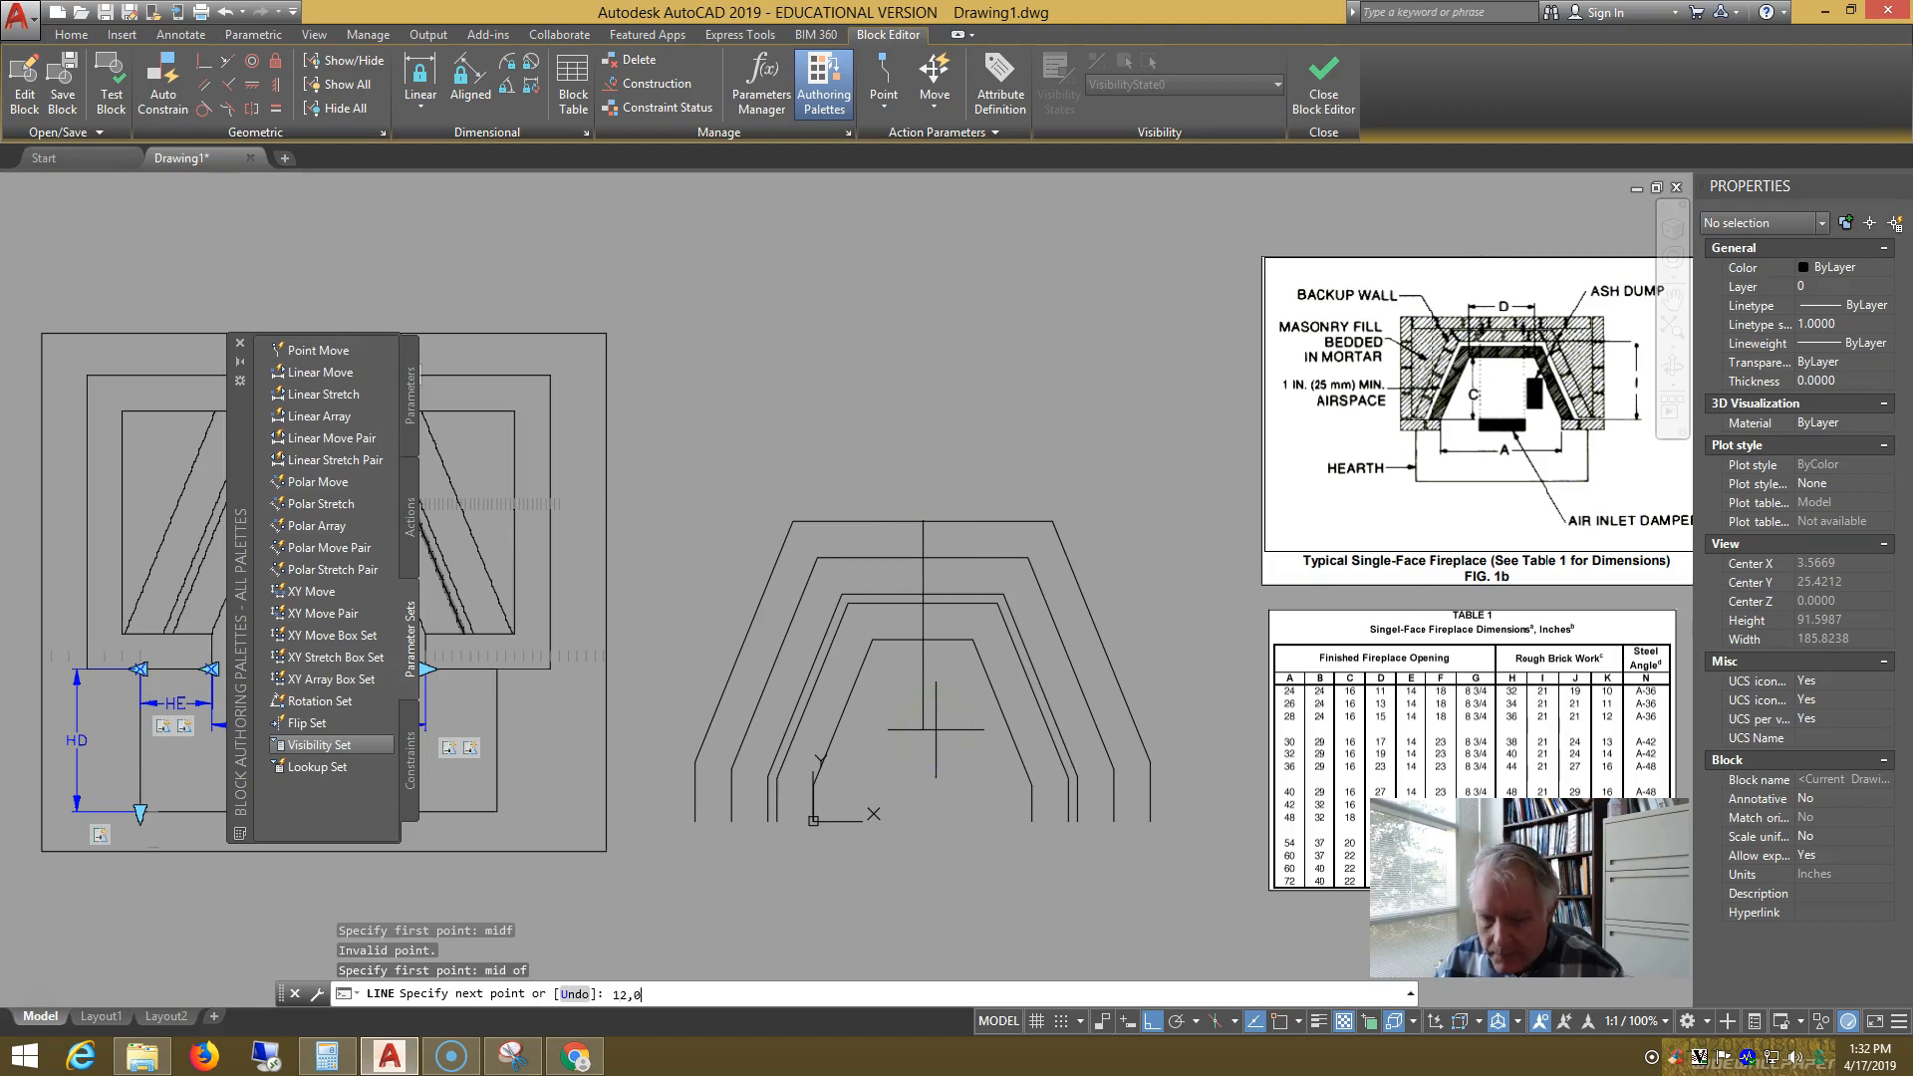
type(",0")
key("Return")
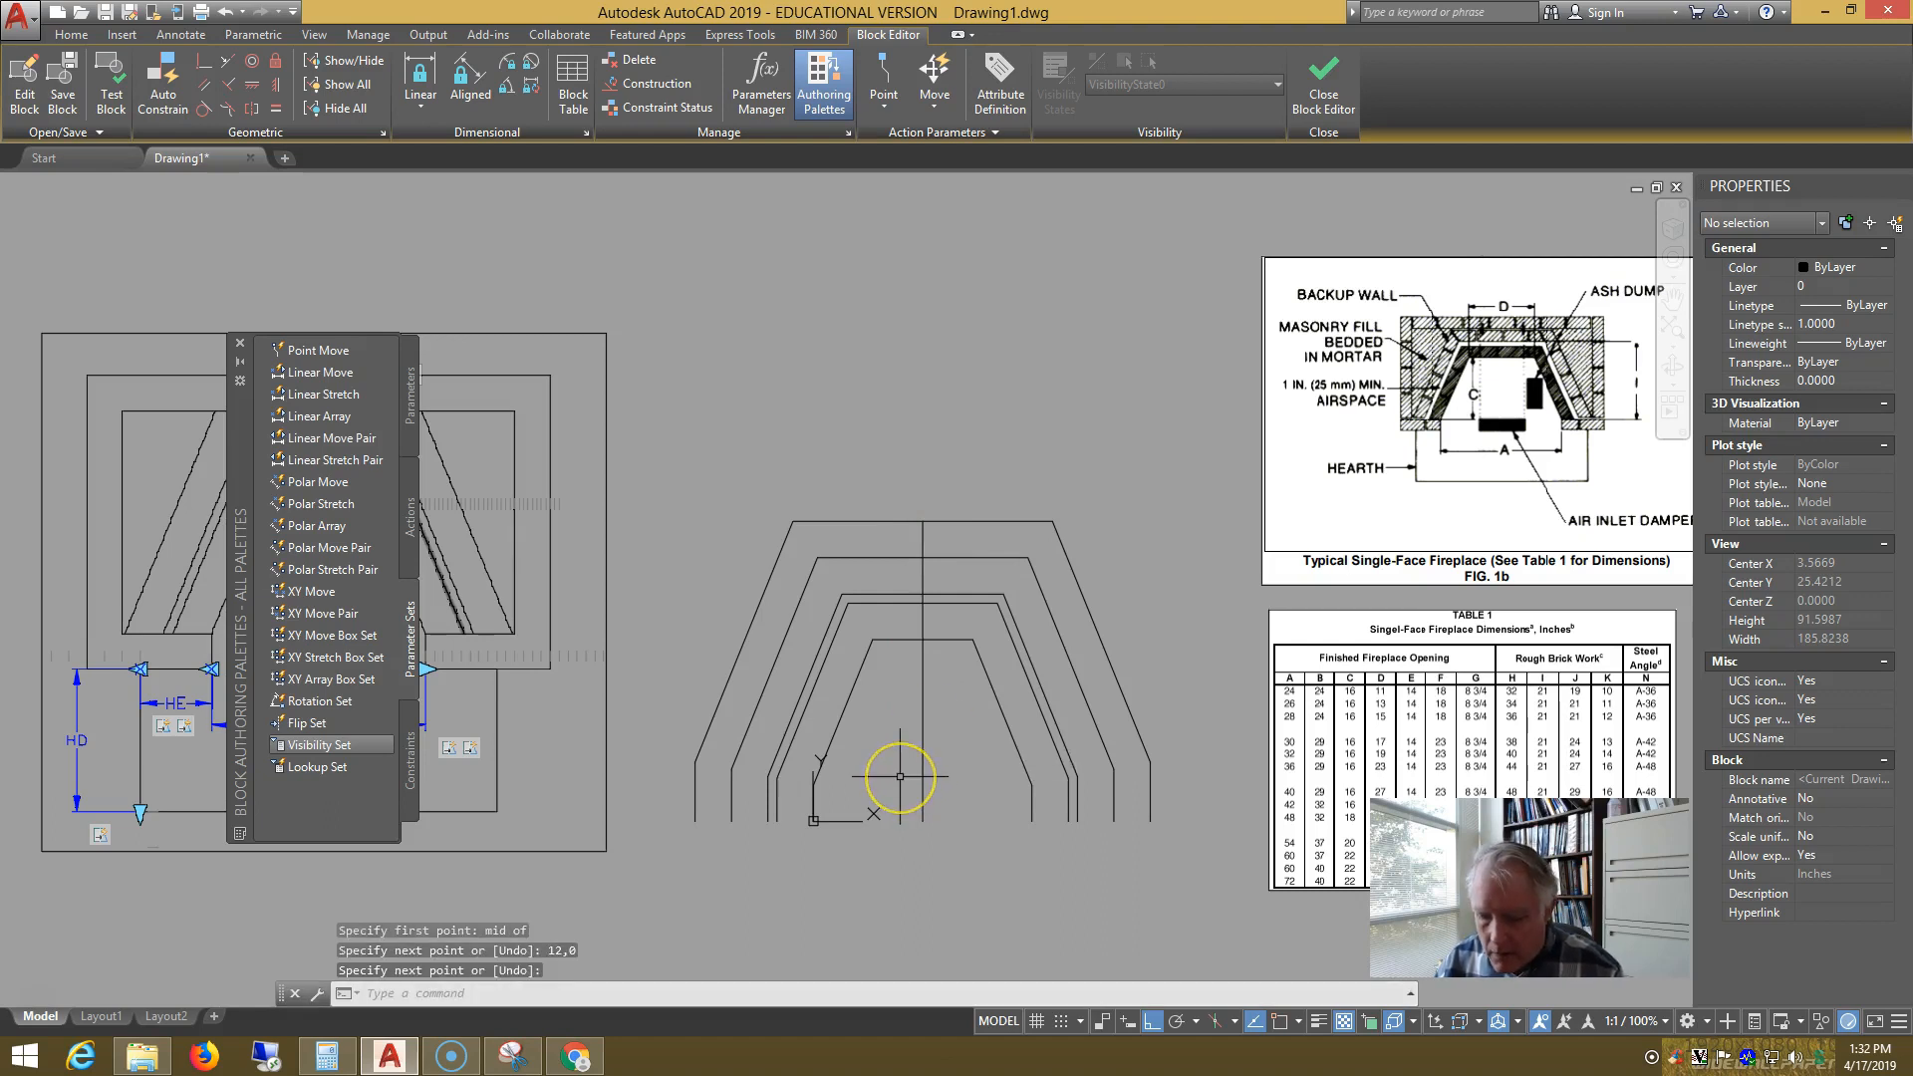
key("Return")
- Offset the centre line 26 units to both the left and the right
type("o")
key("Return")
type("26")
key("Return")
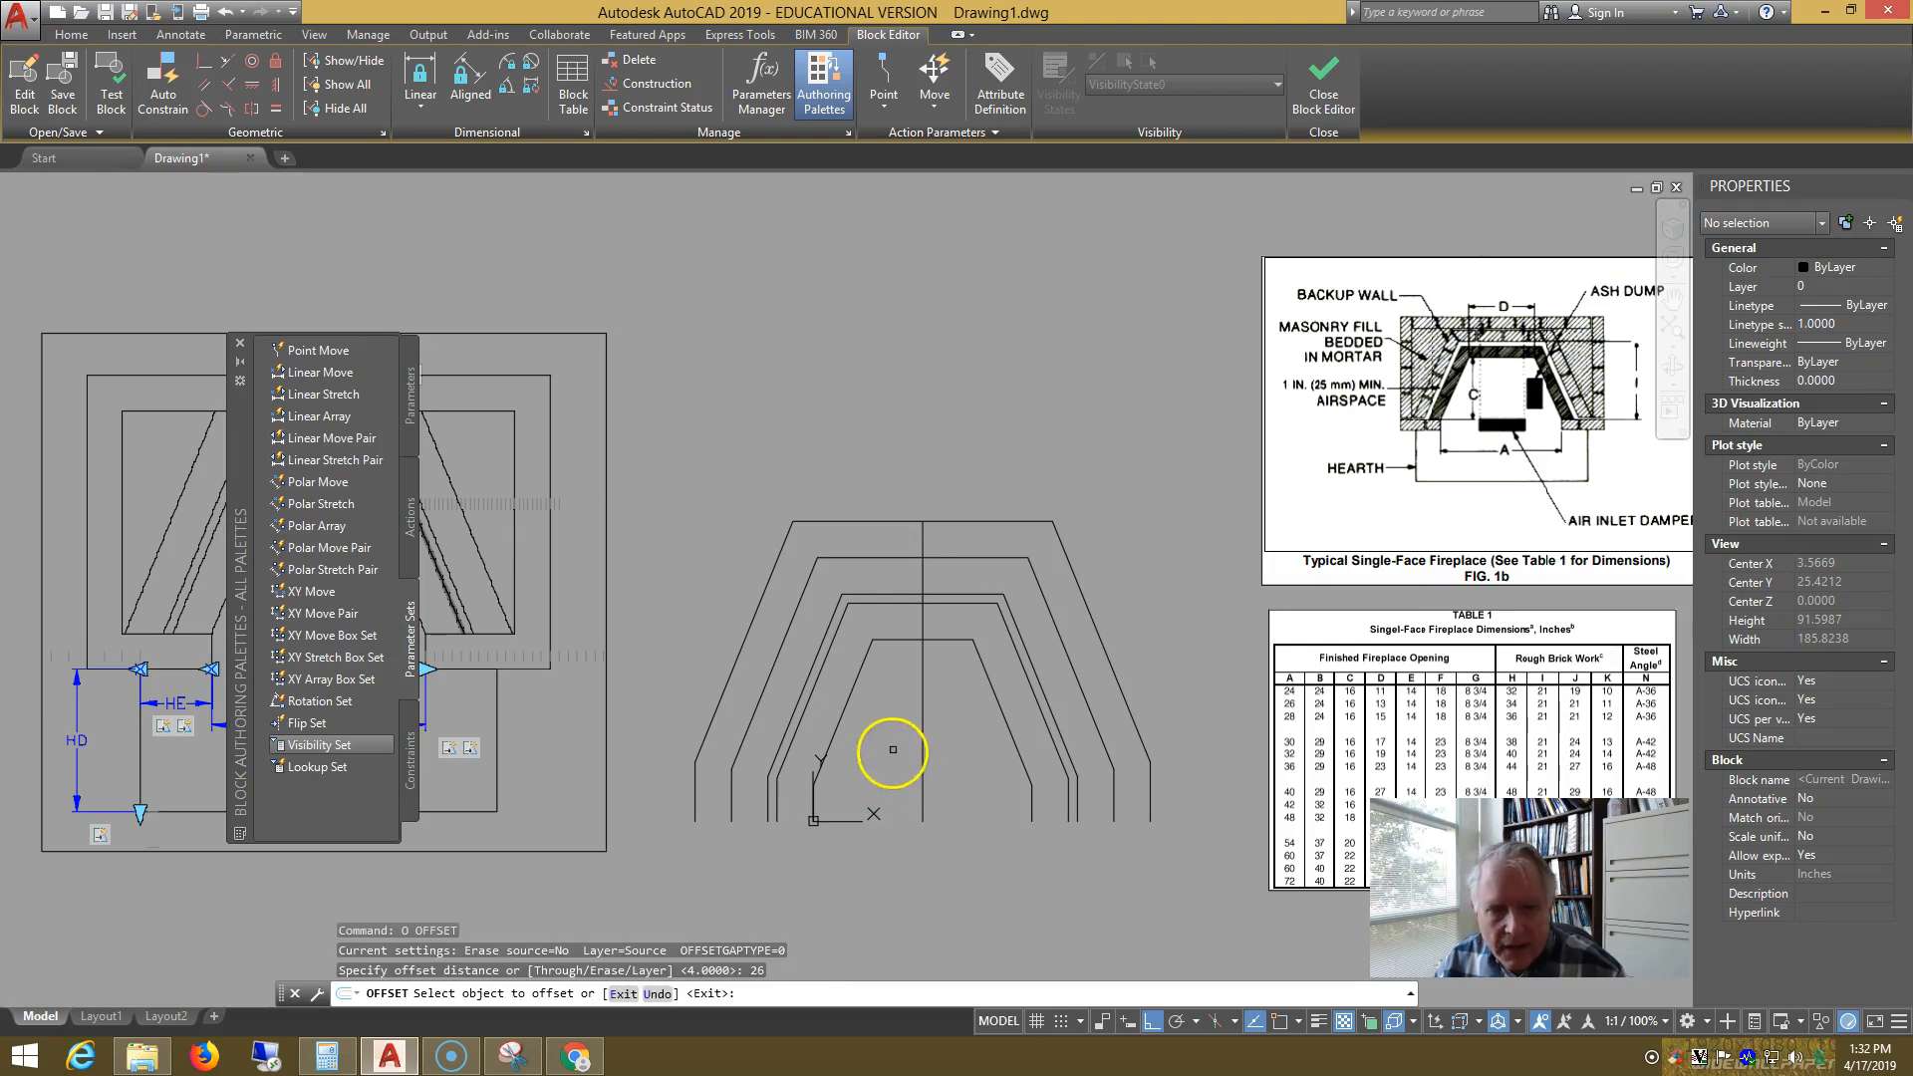
left_click(923, 734)
left_click(912, 725)
left_click(923, 718)
left_click(969, 716)
key("Return")
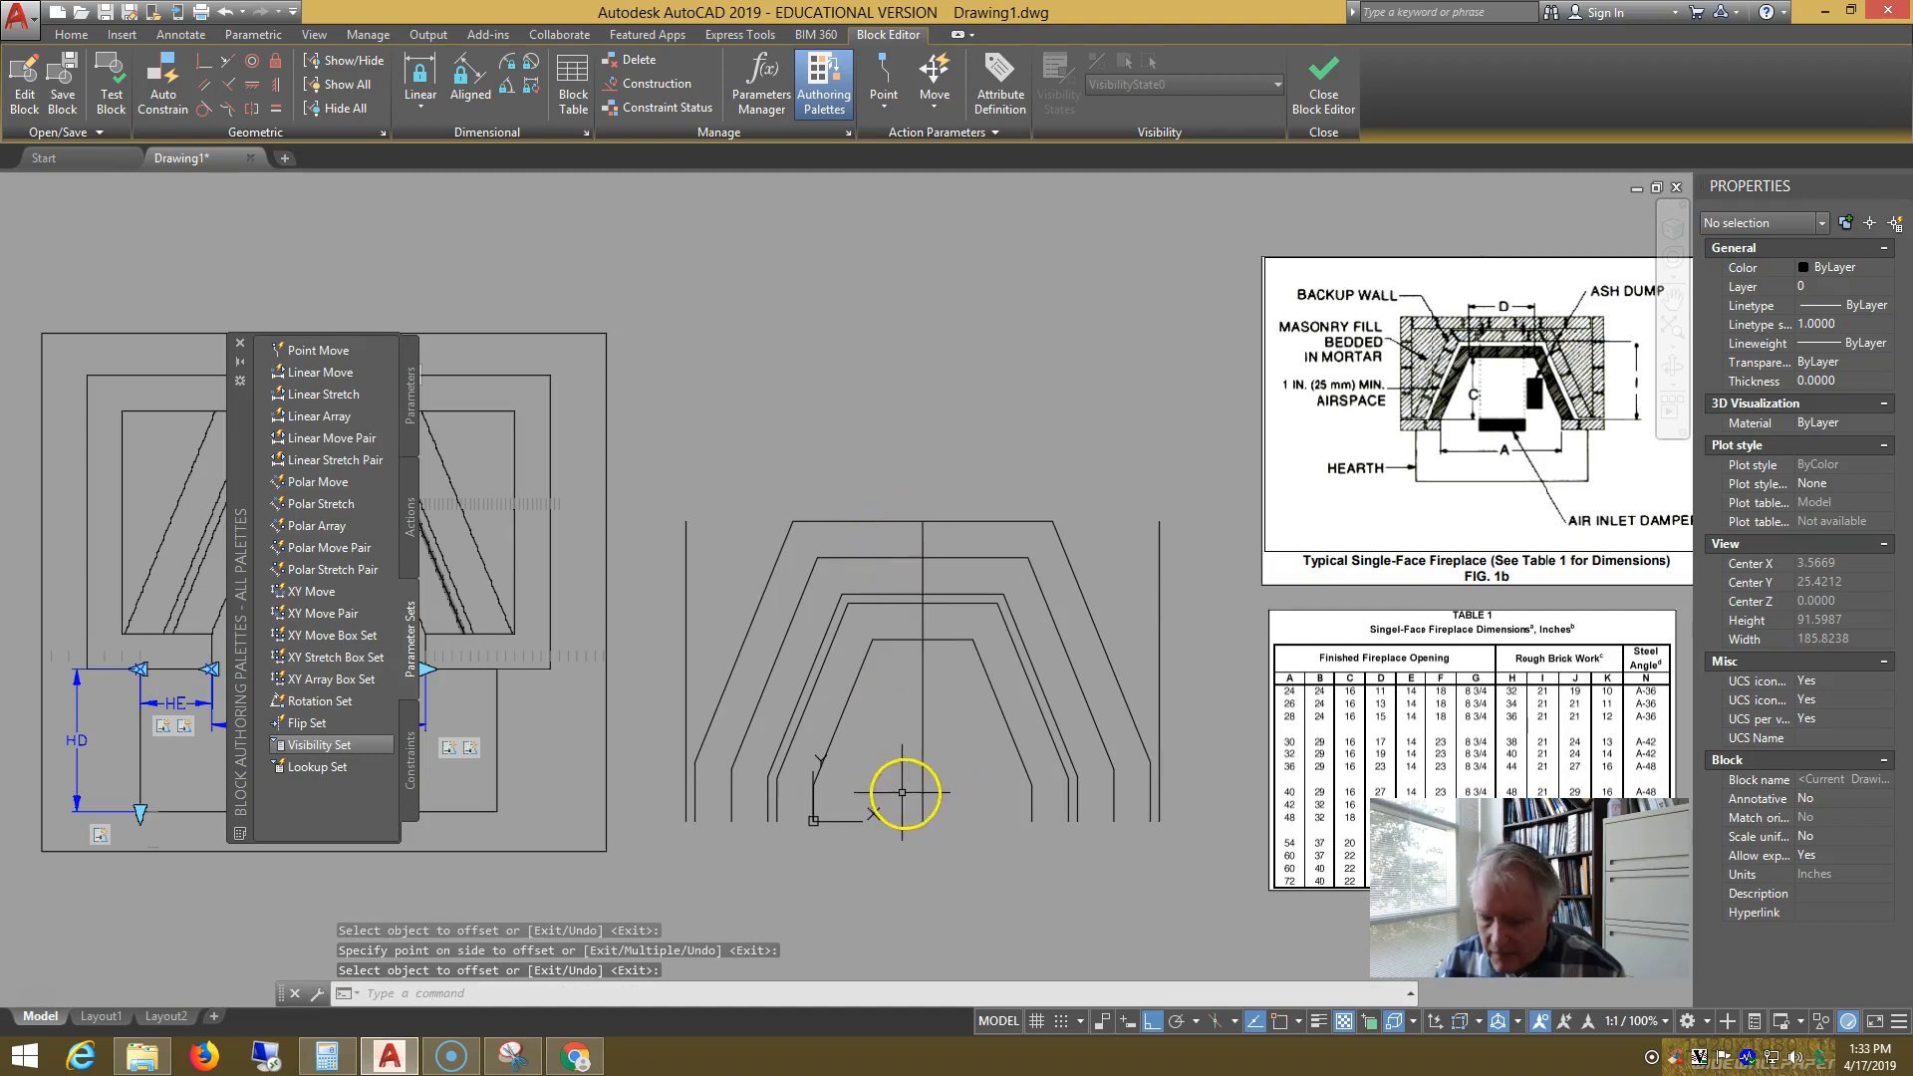
- Turn on object snap and draw a base line connecting the lower ends of the two outer vertical lines
type("l")
key("Return")
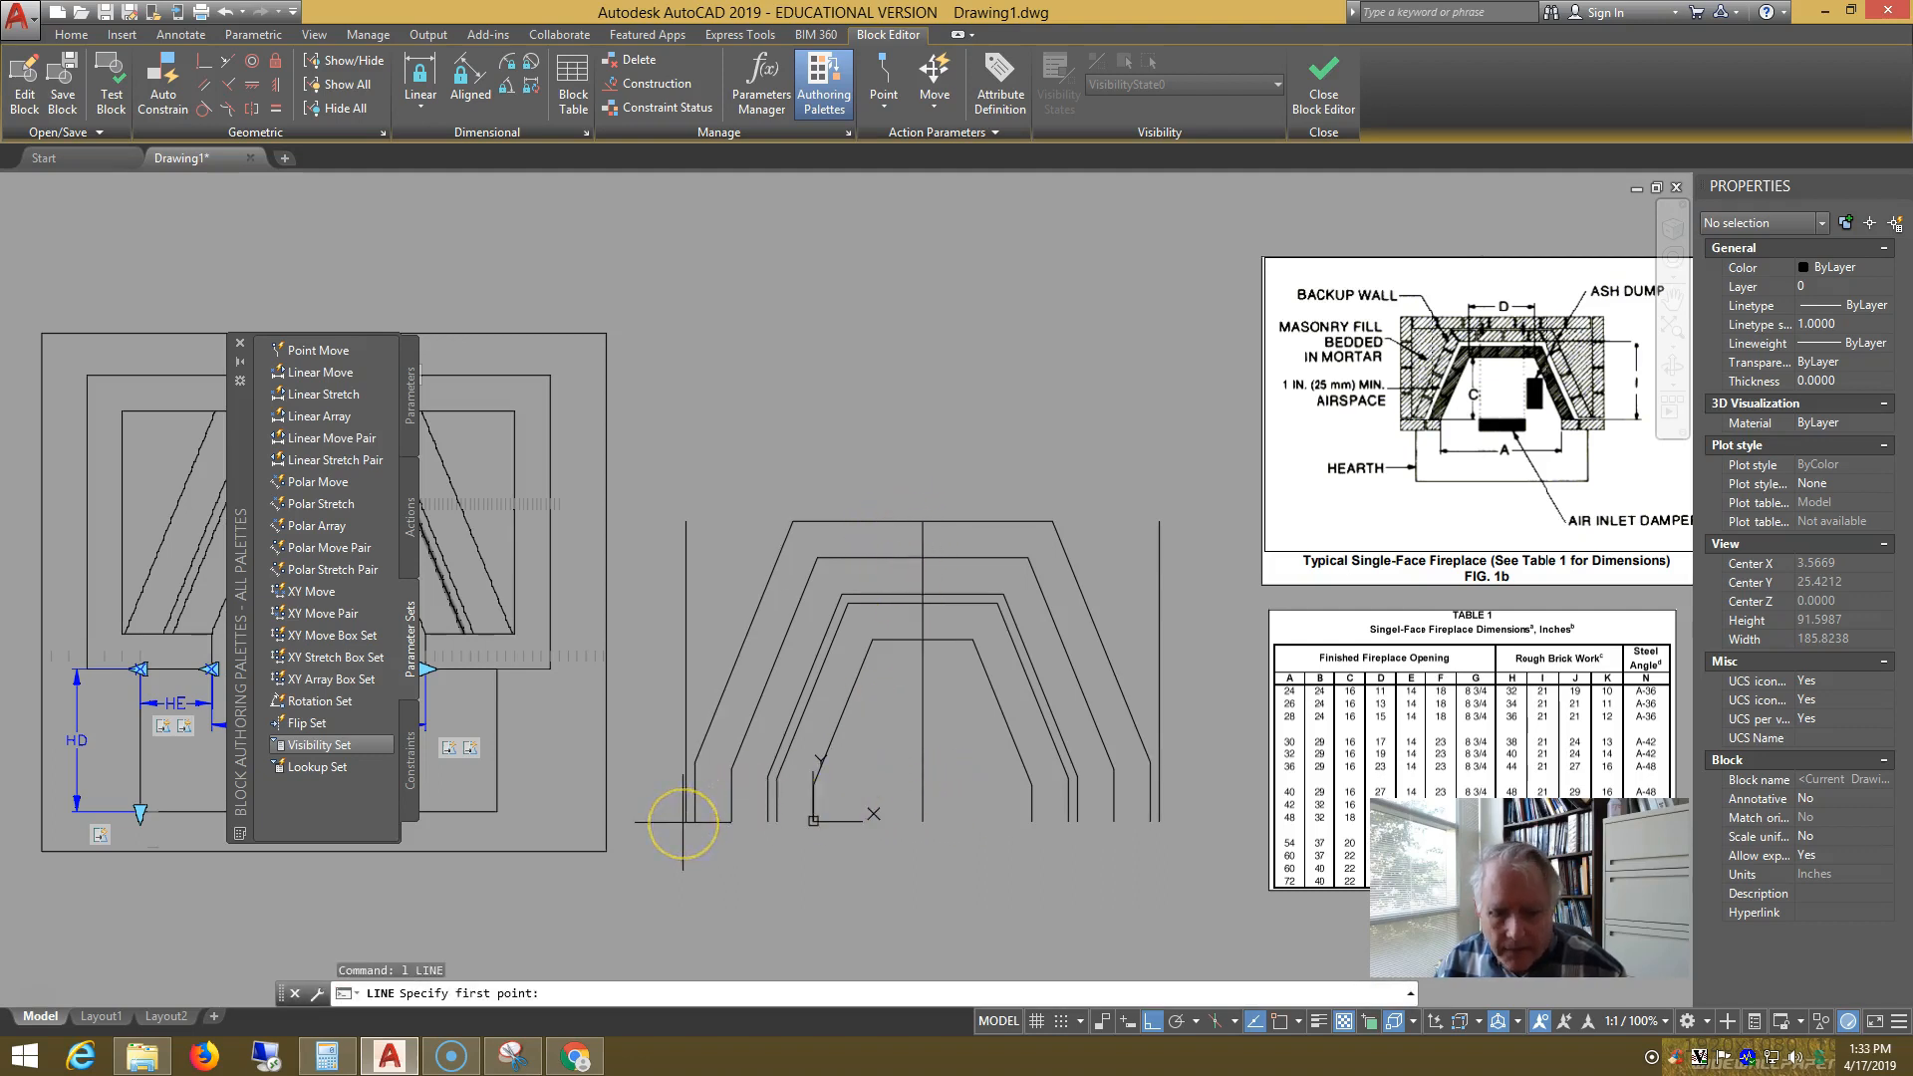
key("F3")
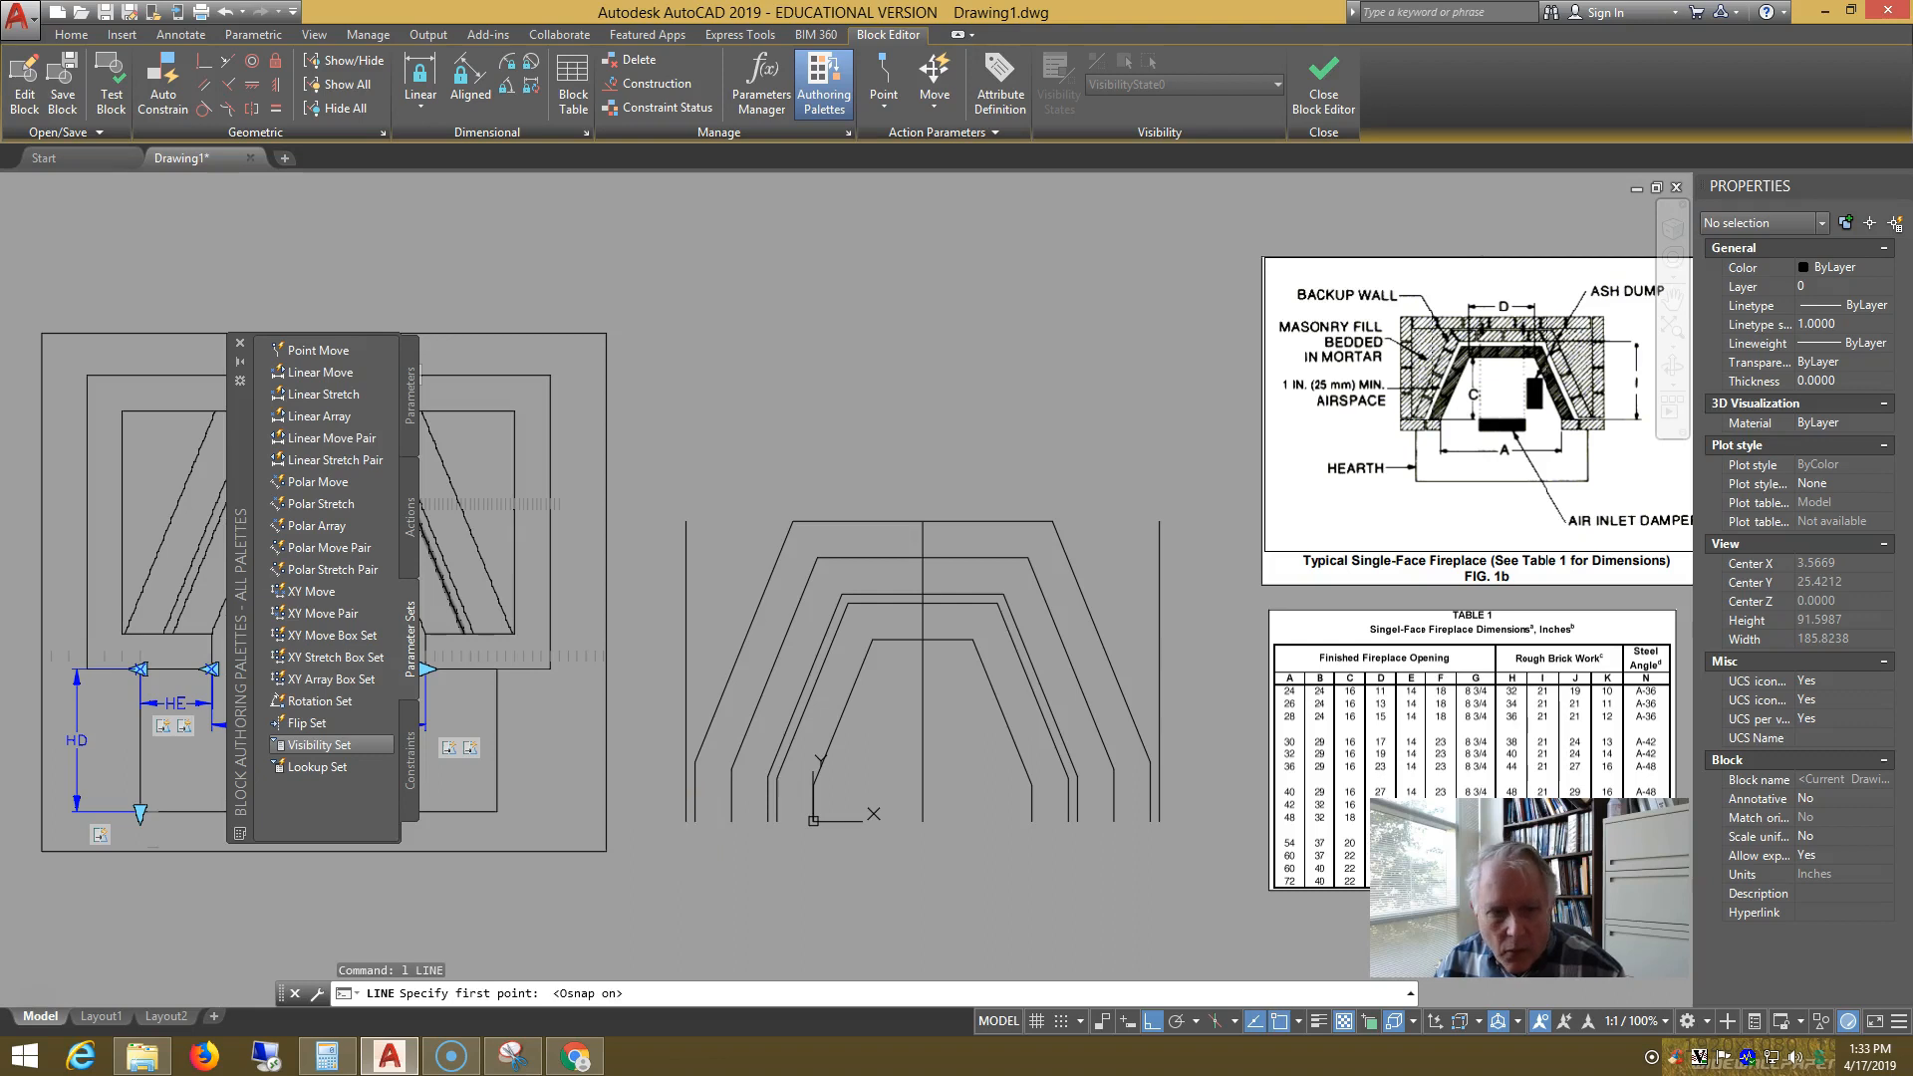
left_click(684, 820)
left_click(1159, 821)
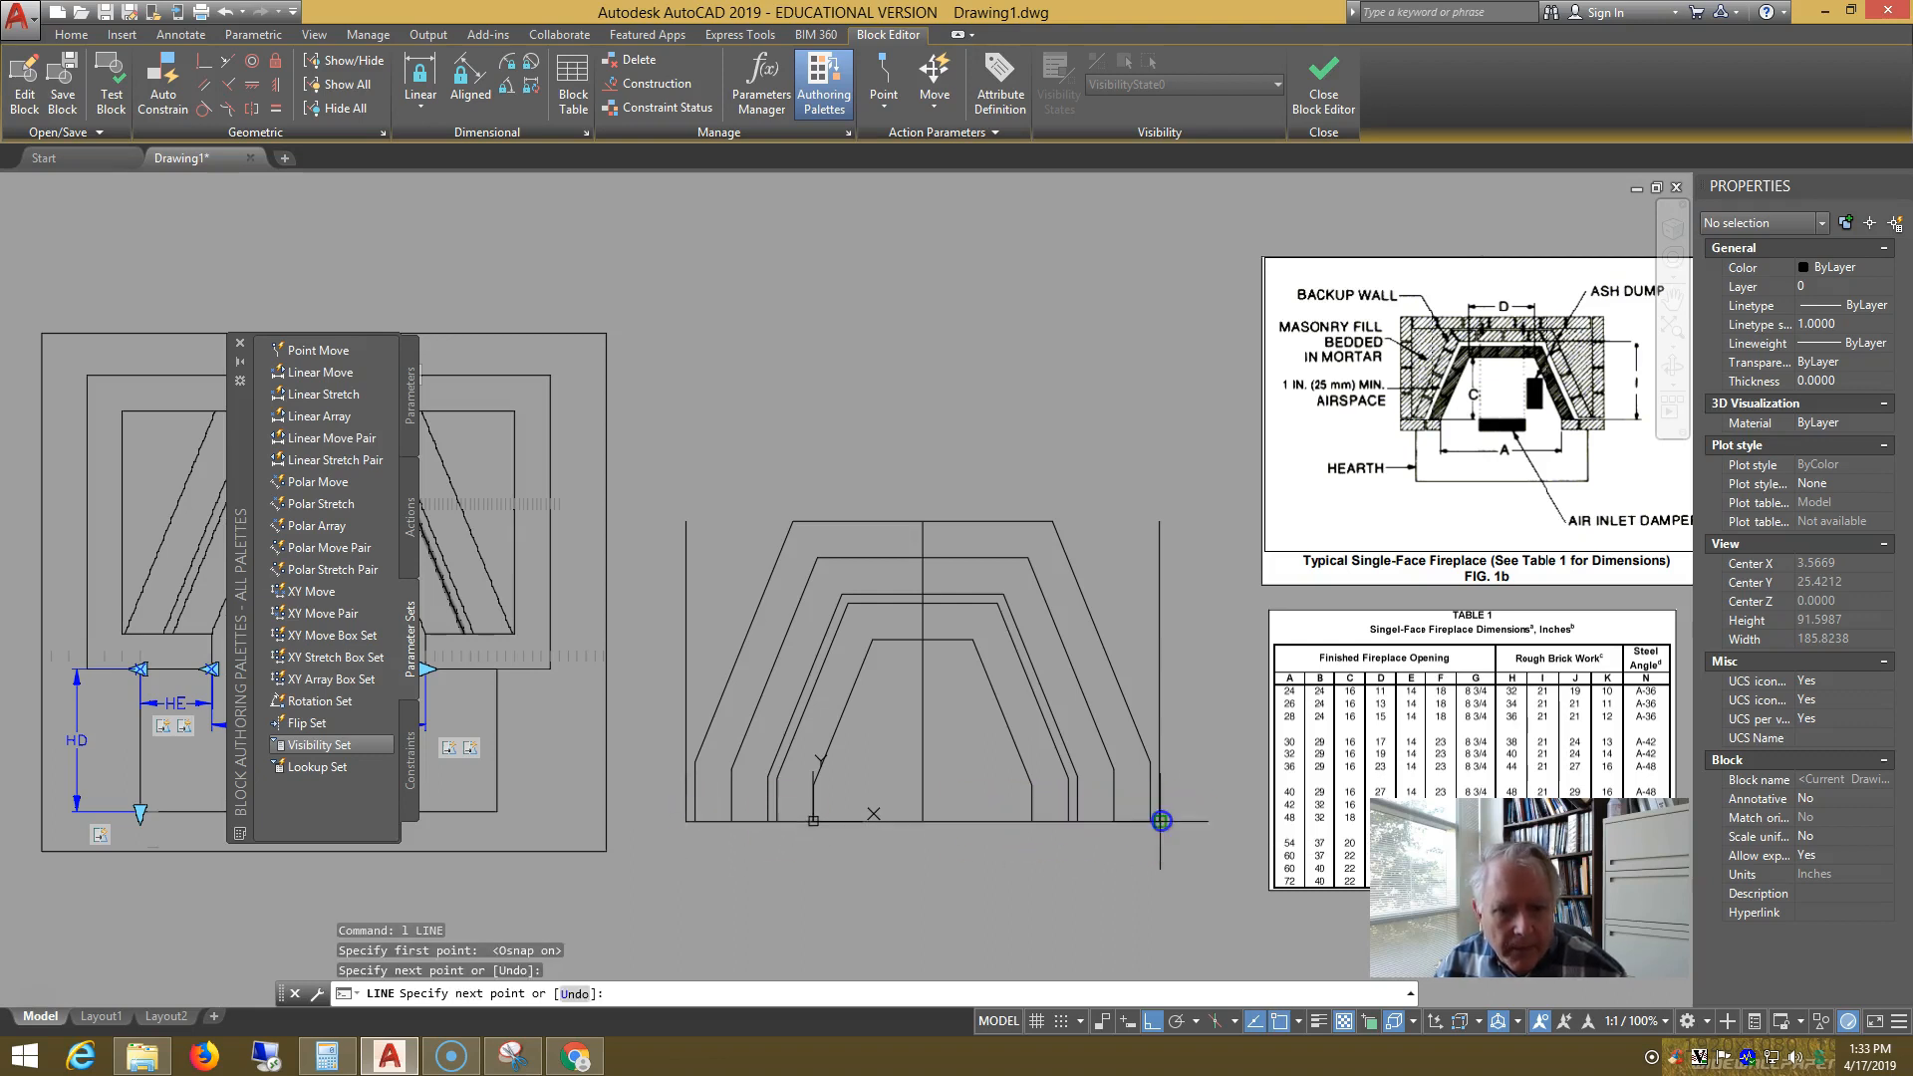
key("Return")
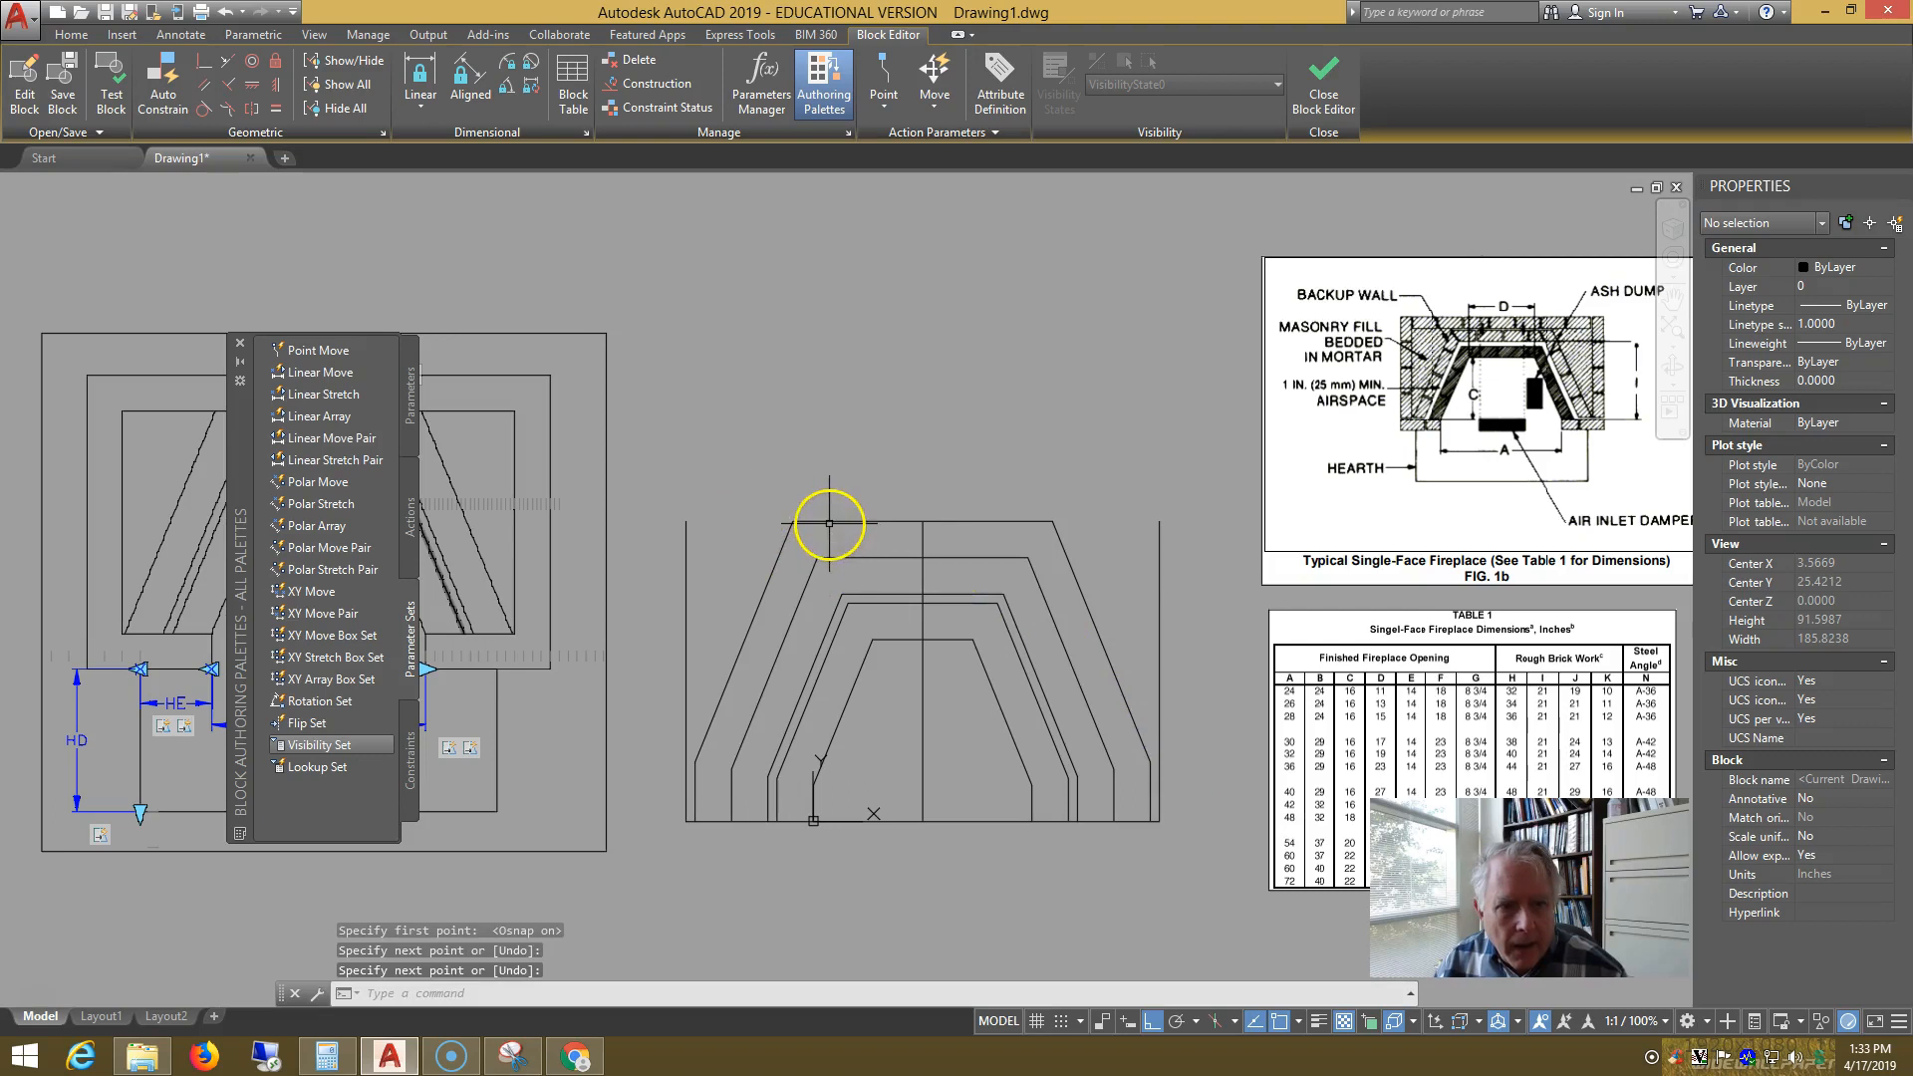
- Explode the firebox polyline and its four offset outlines into separate lines
type("x")
key("Return")
left_click(887, 727)
left_click(817, 530)
key("Return")
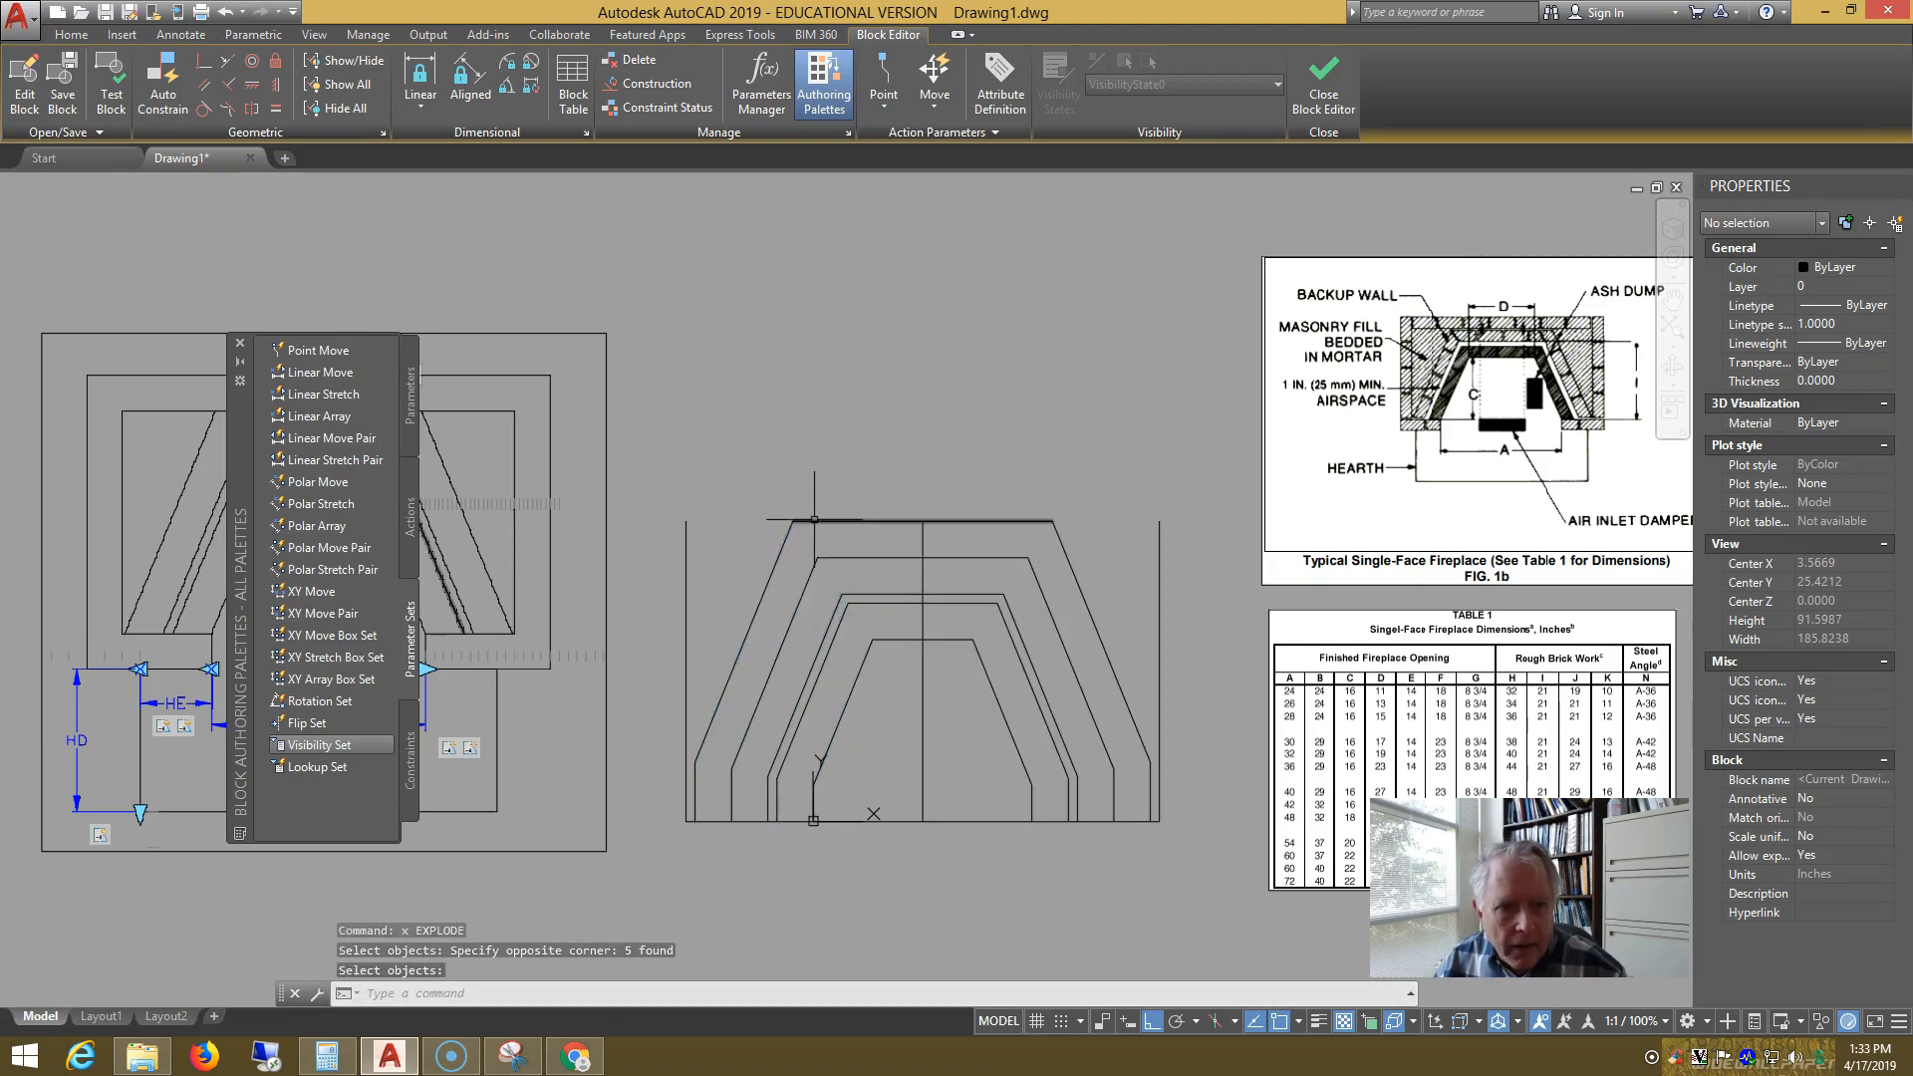
- Stretch both ends of the outermost back line to meet the upper ends of the outer vertical lines
left_click(805, 520)
left_click(793, 520)
left_click(685, 520)
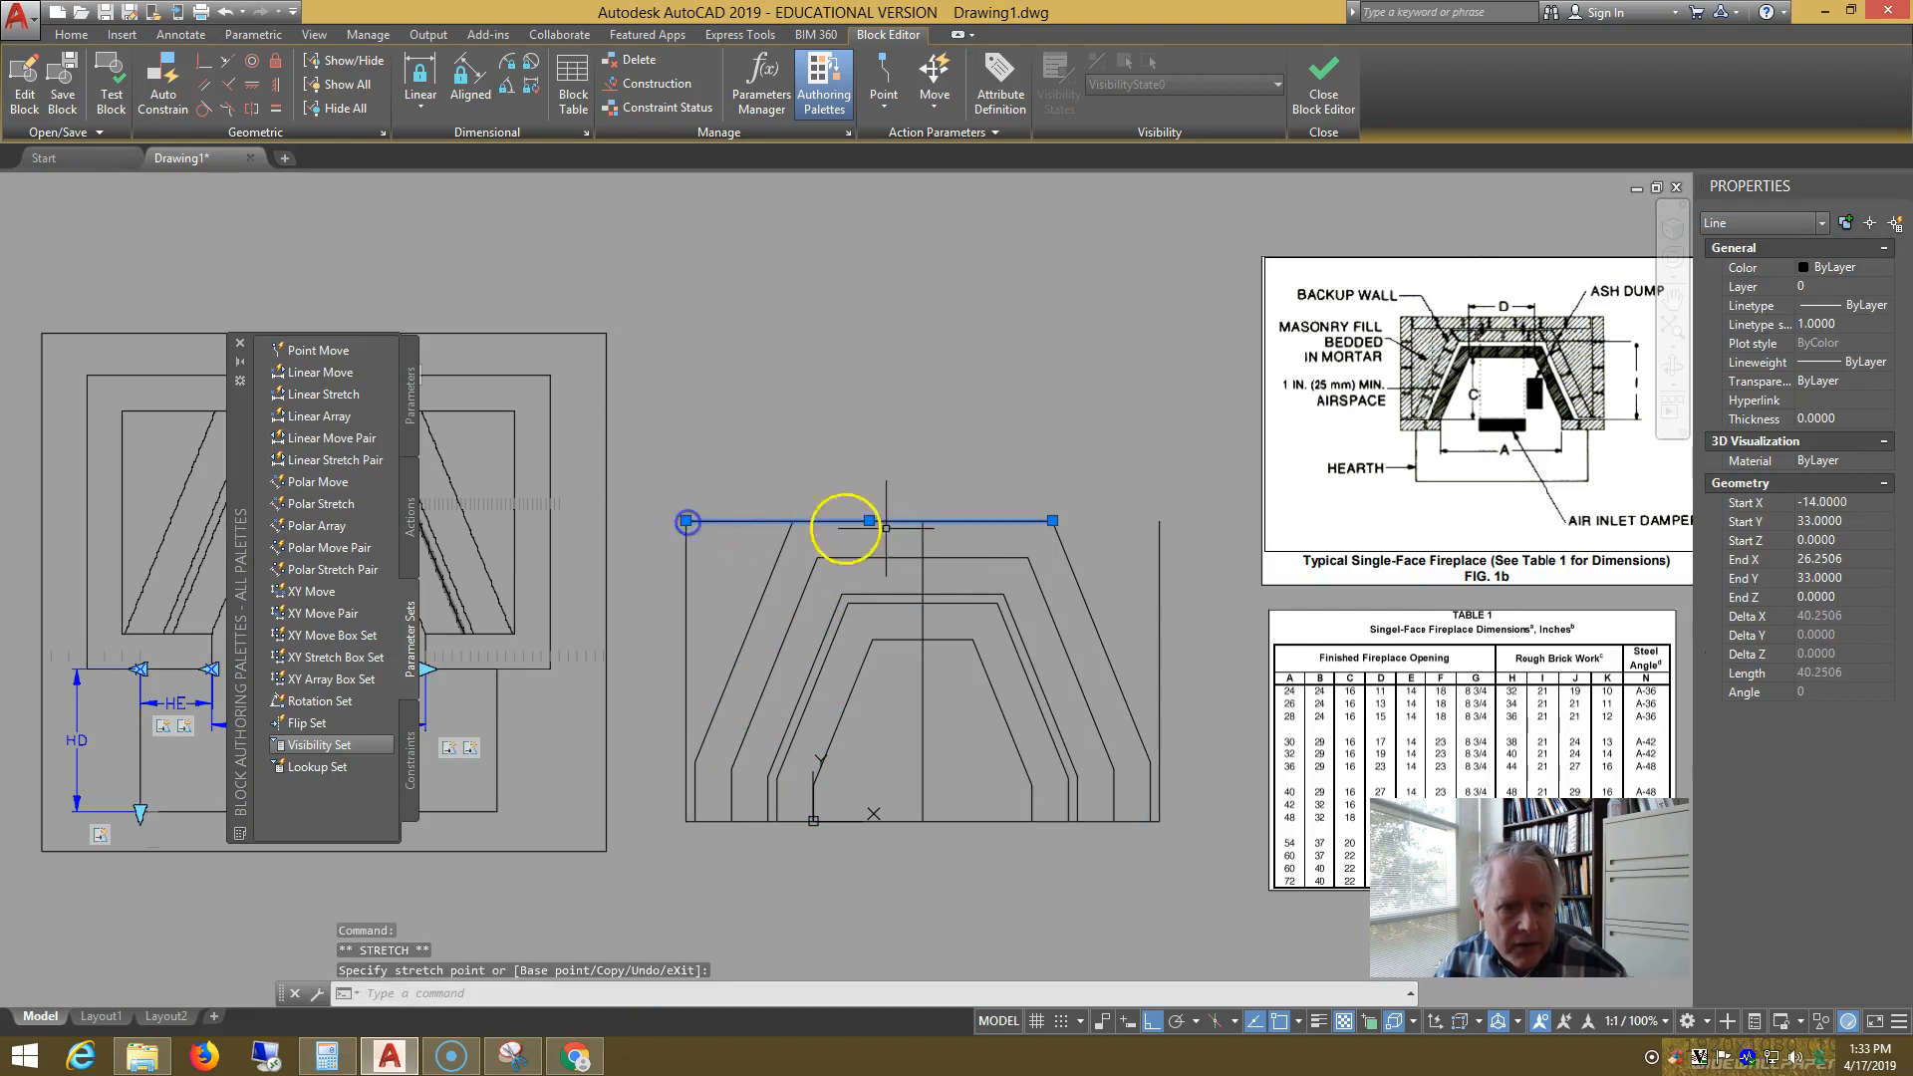
left_click(1052, 521)
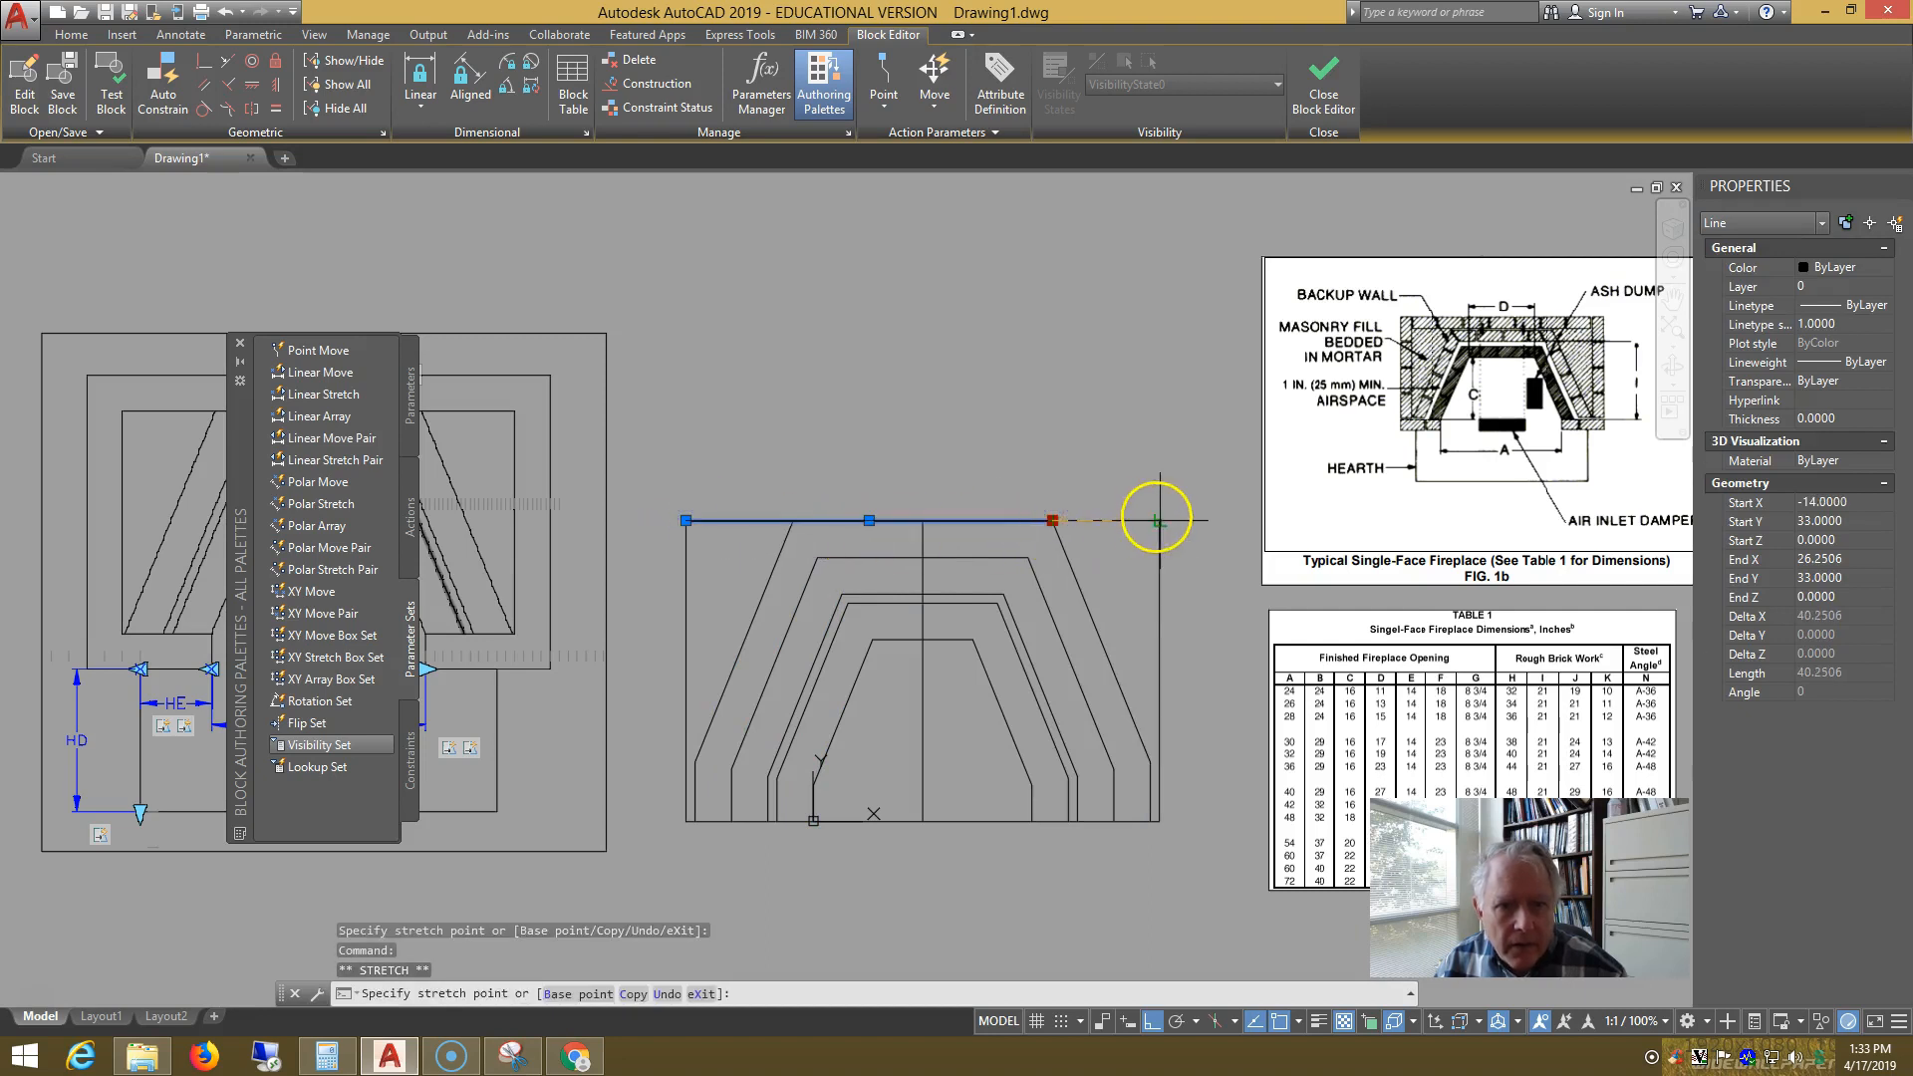
left_click(1158, 520)
key("Escape")
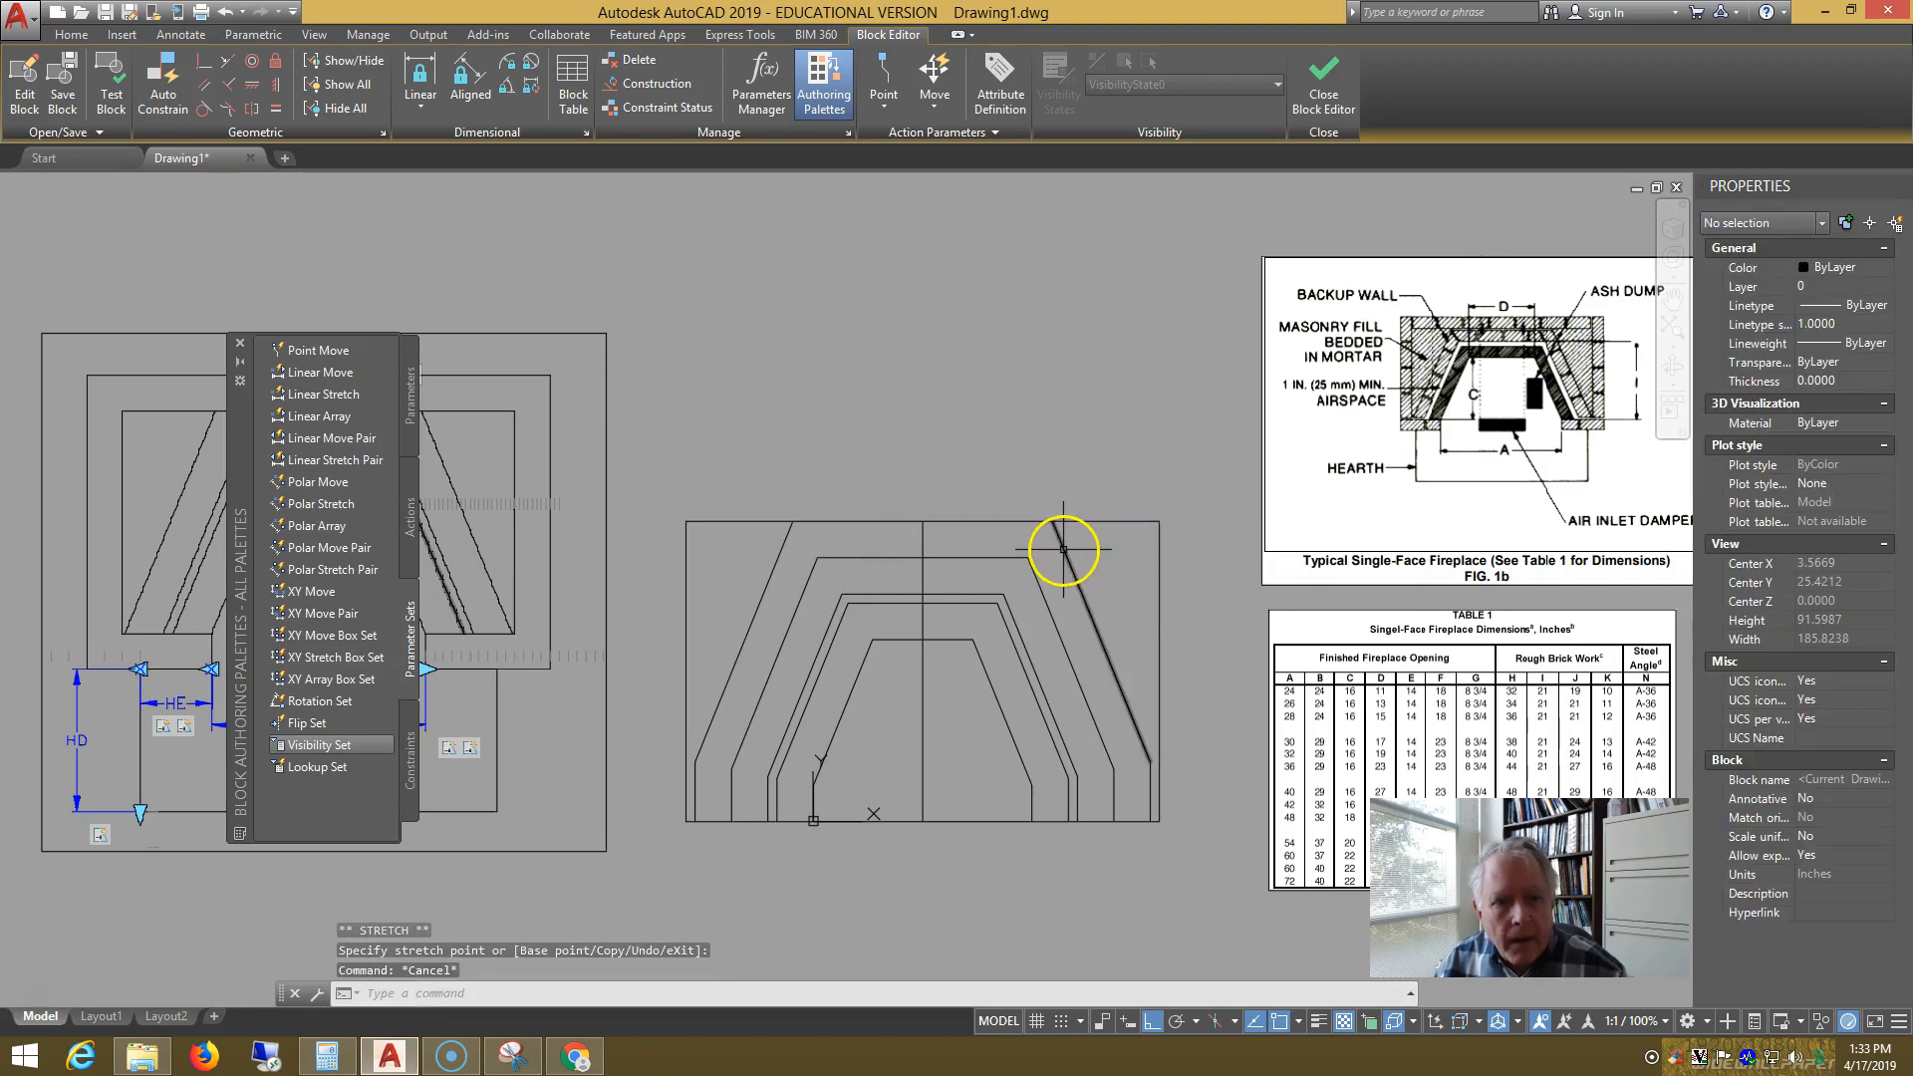
- Erase the two slanted sides of the outermost outline
left_click(781, 606)
left_click(768, 576)
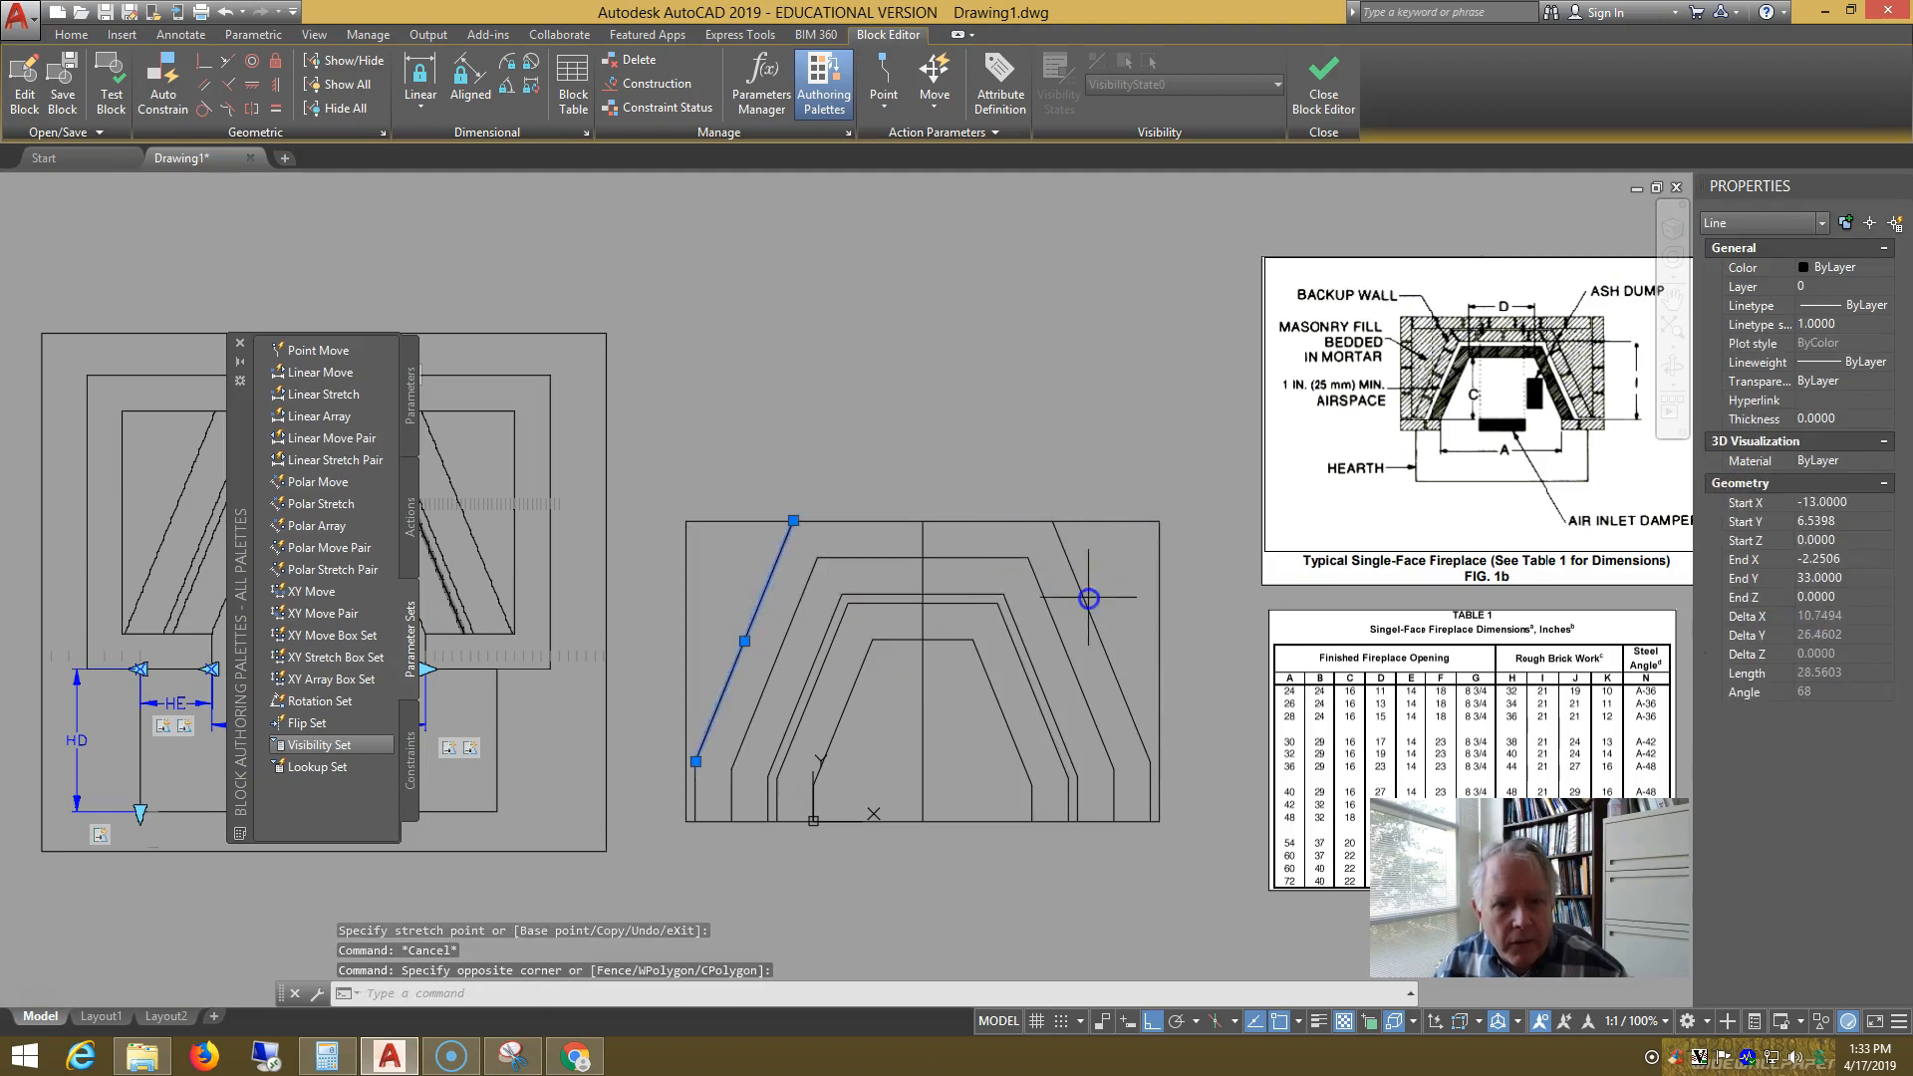
left_click(1088, 597)
key("Delete")
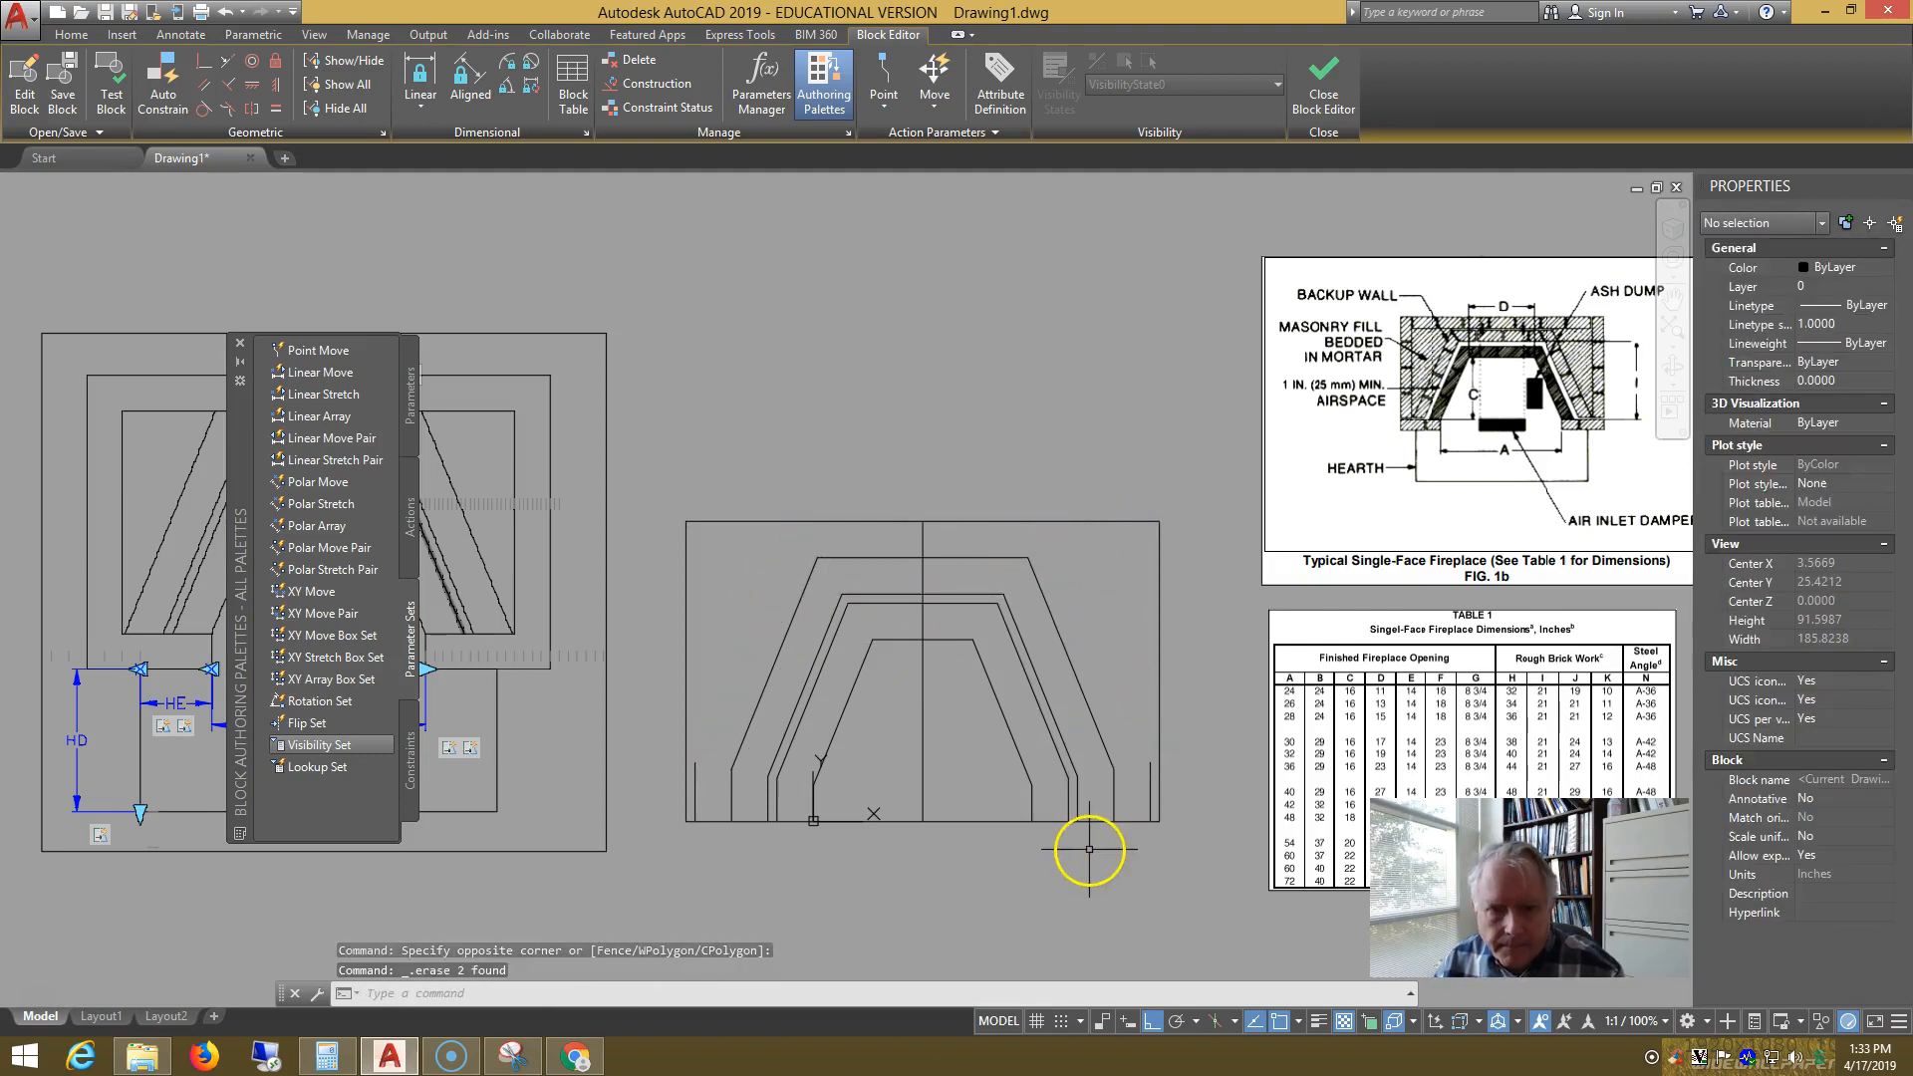
- Erase the short vertical segments at the lower ends of the four outlines around the firebox, on both sides
left_click(1062, 845)
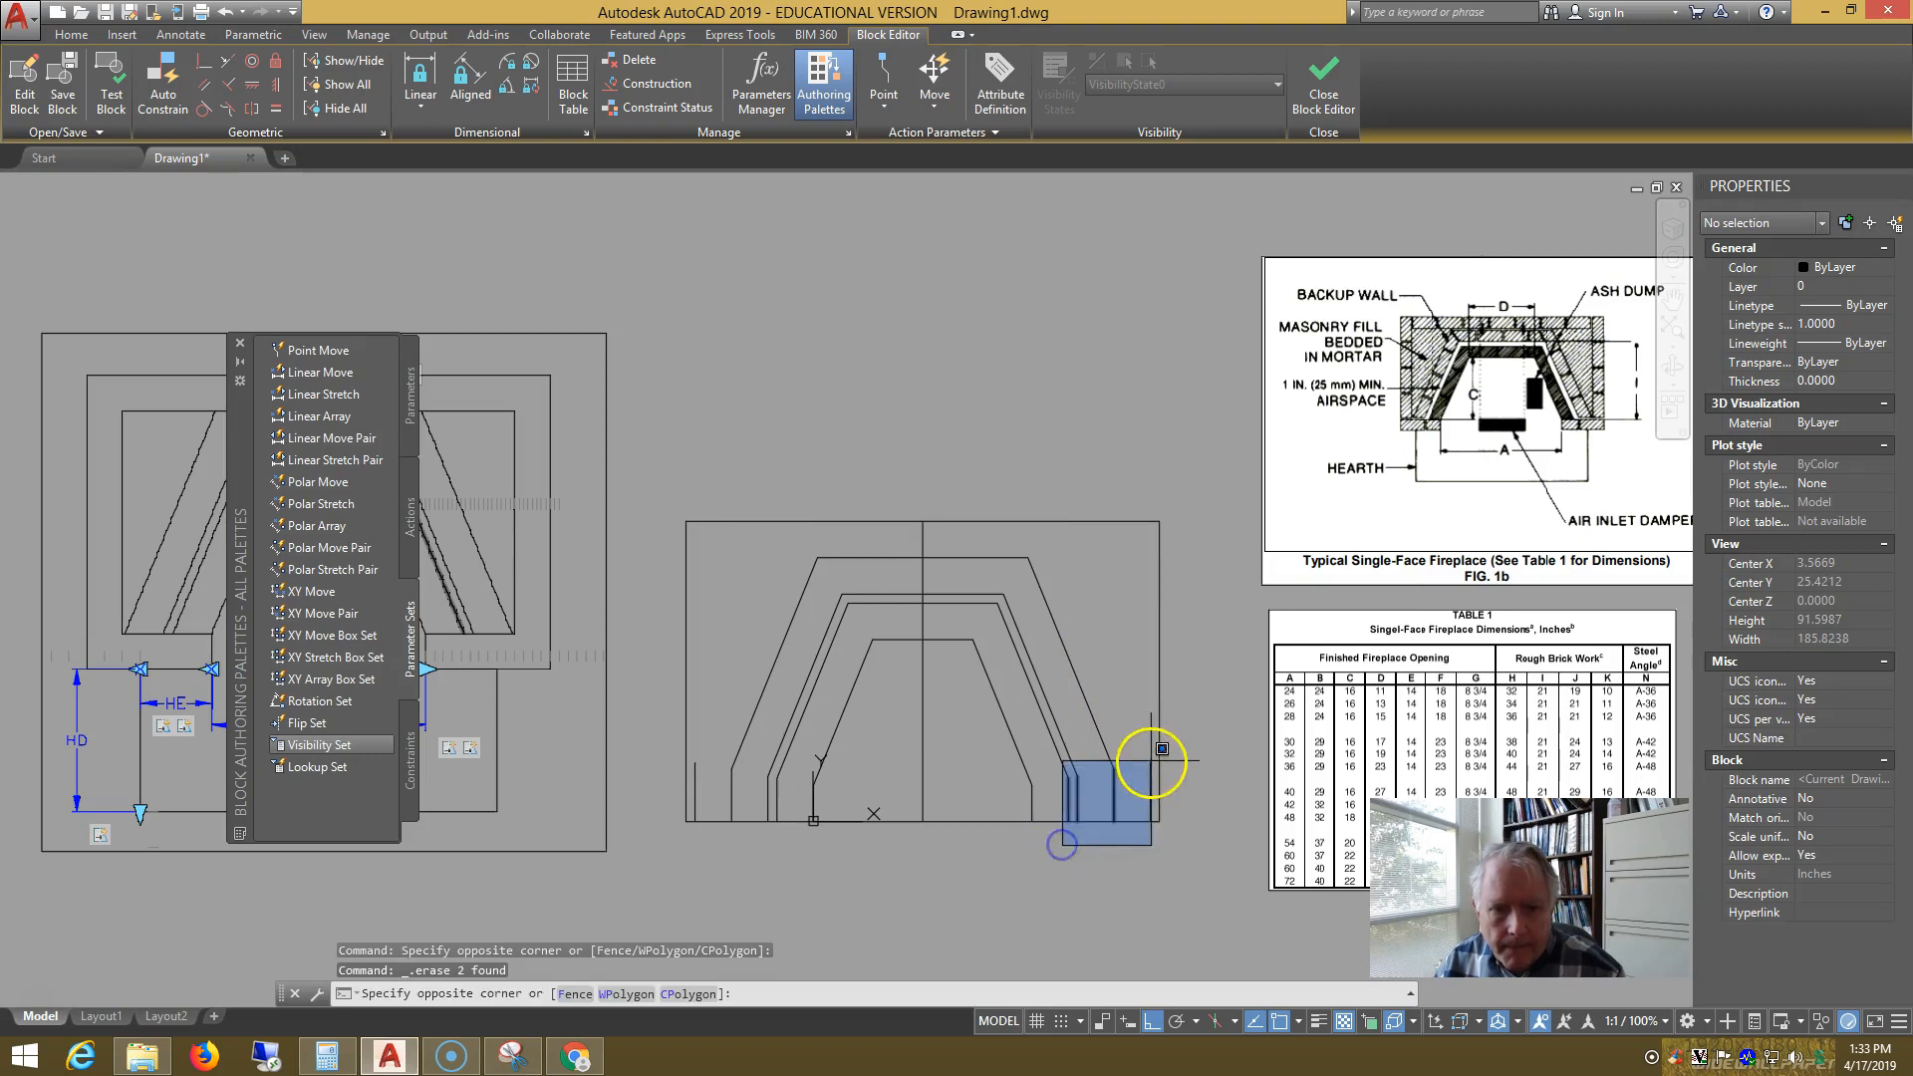
left_click(1153, 757)
key("Delete")
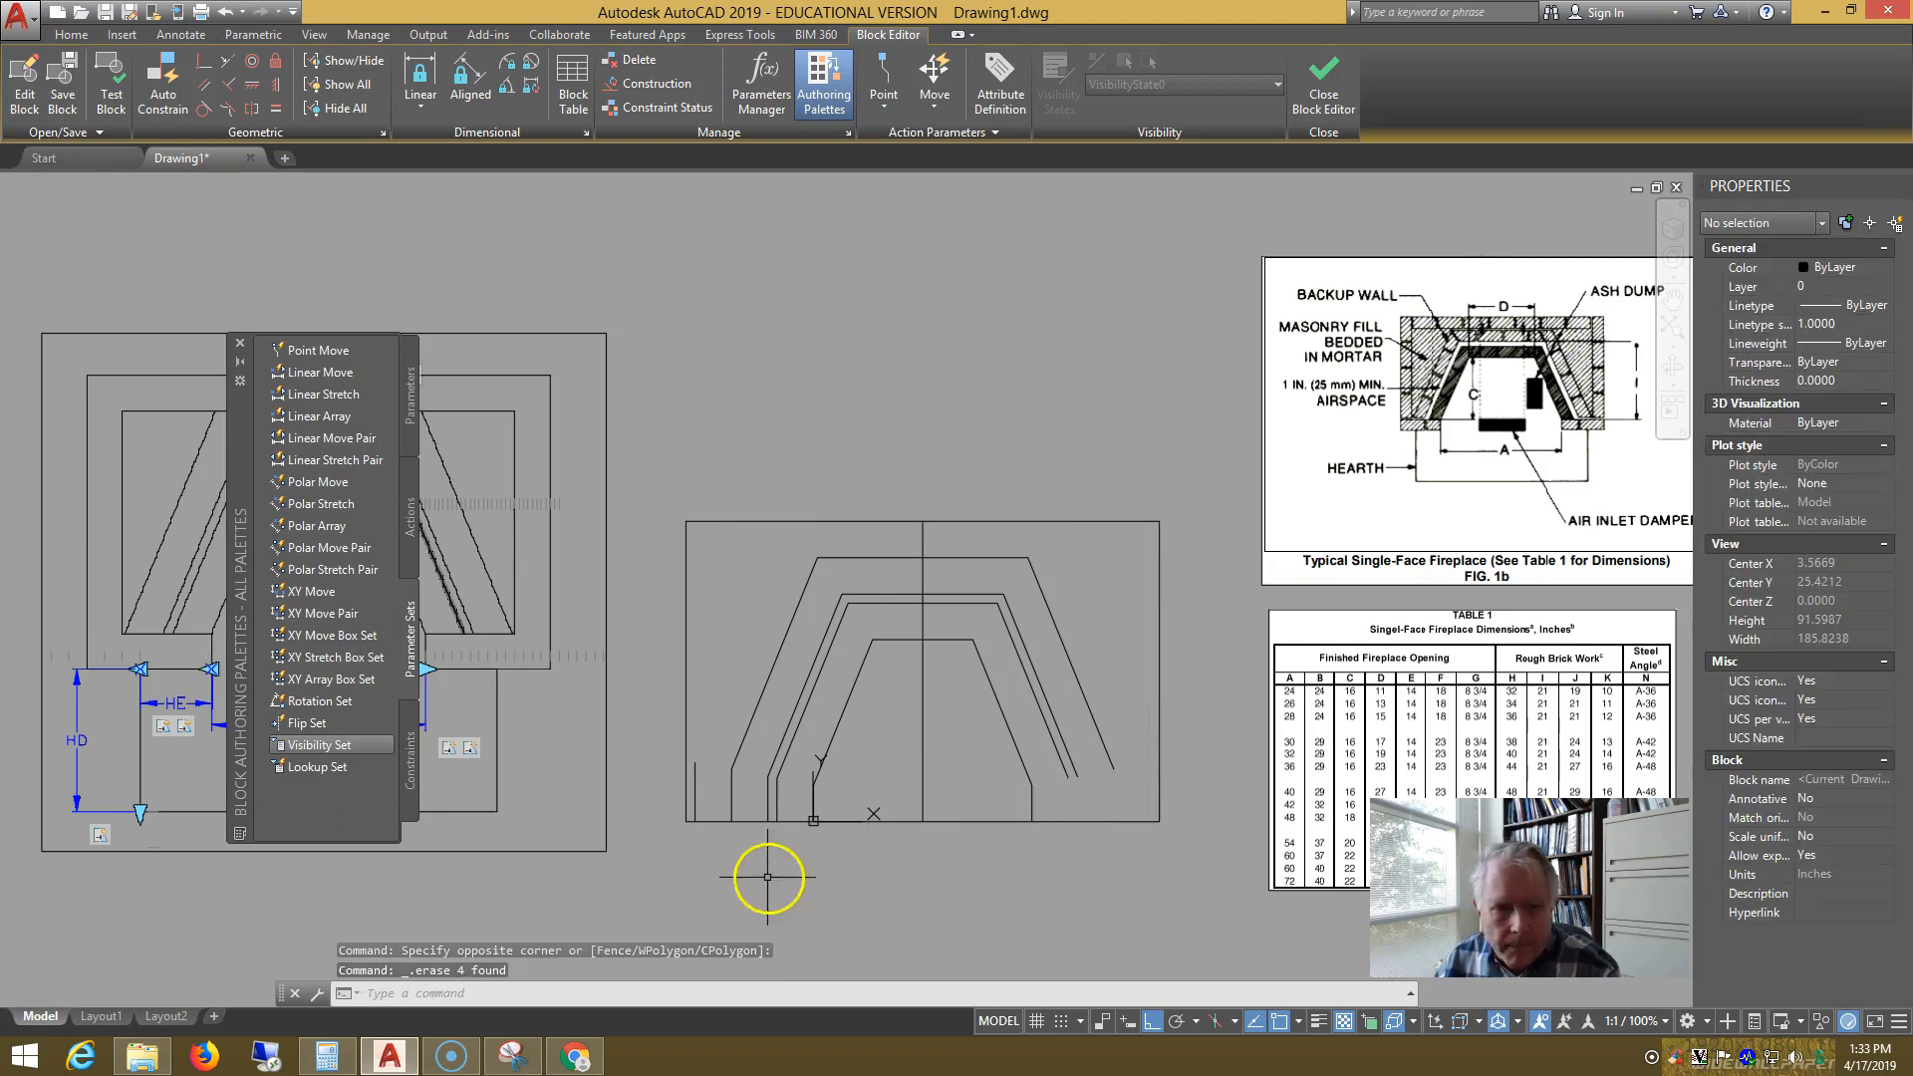
left_click(659, 881)
left_click(802, 747)
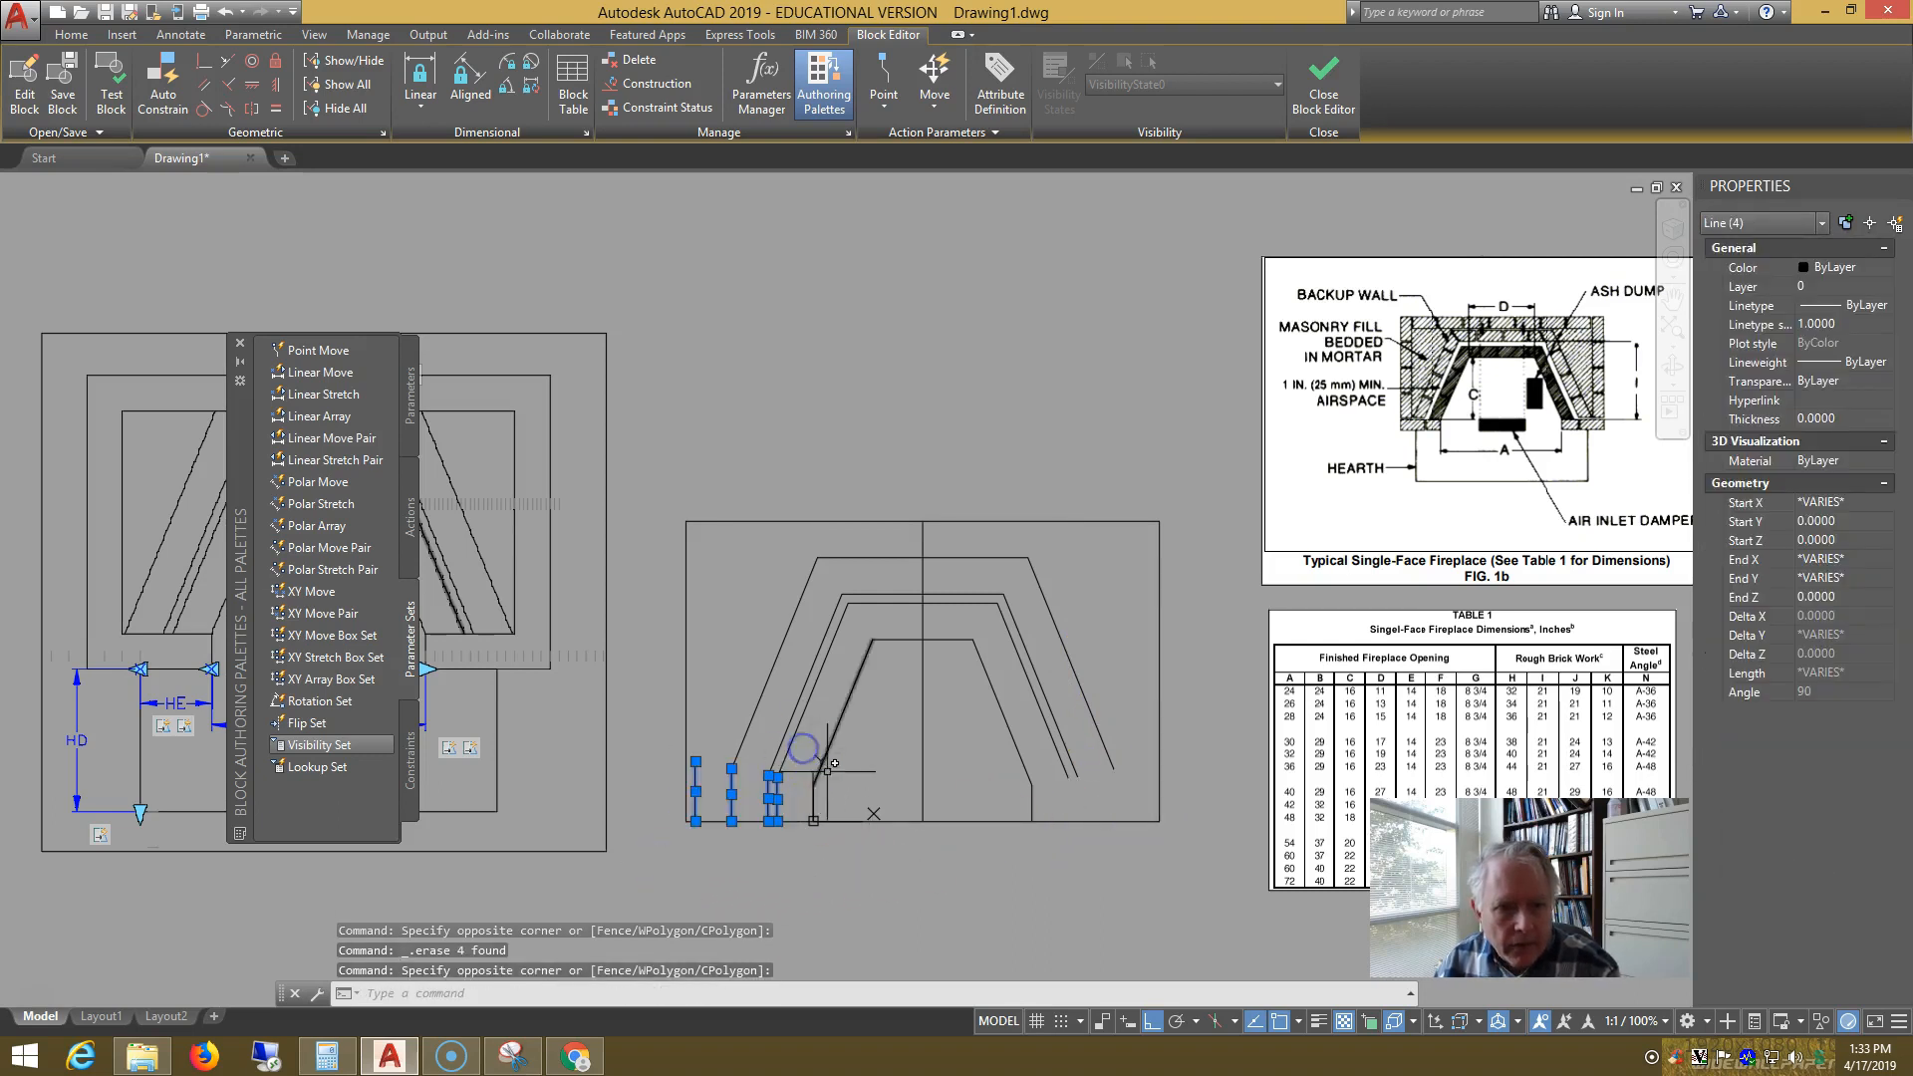
key("Delete")
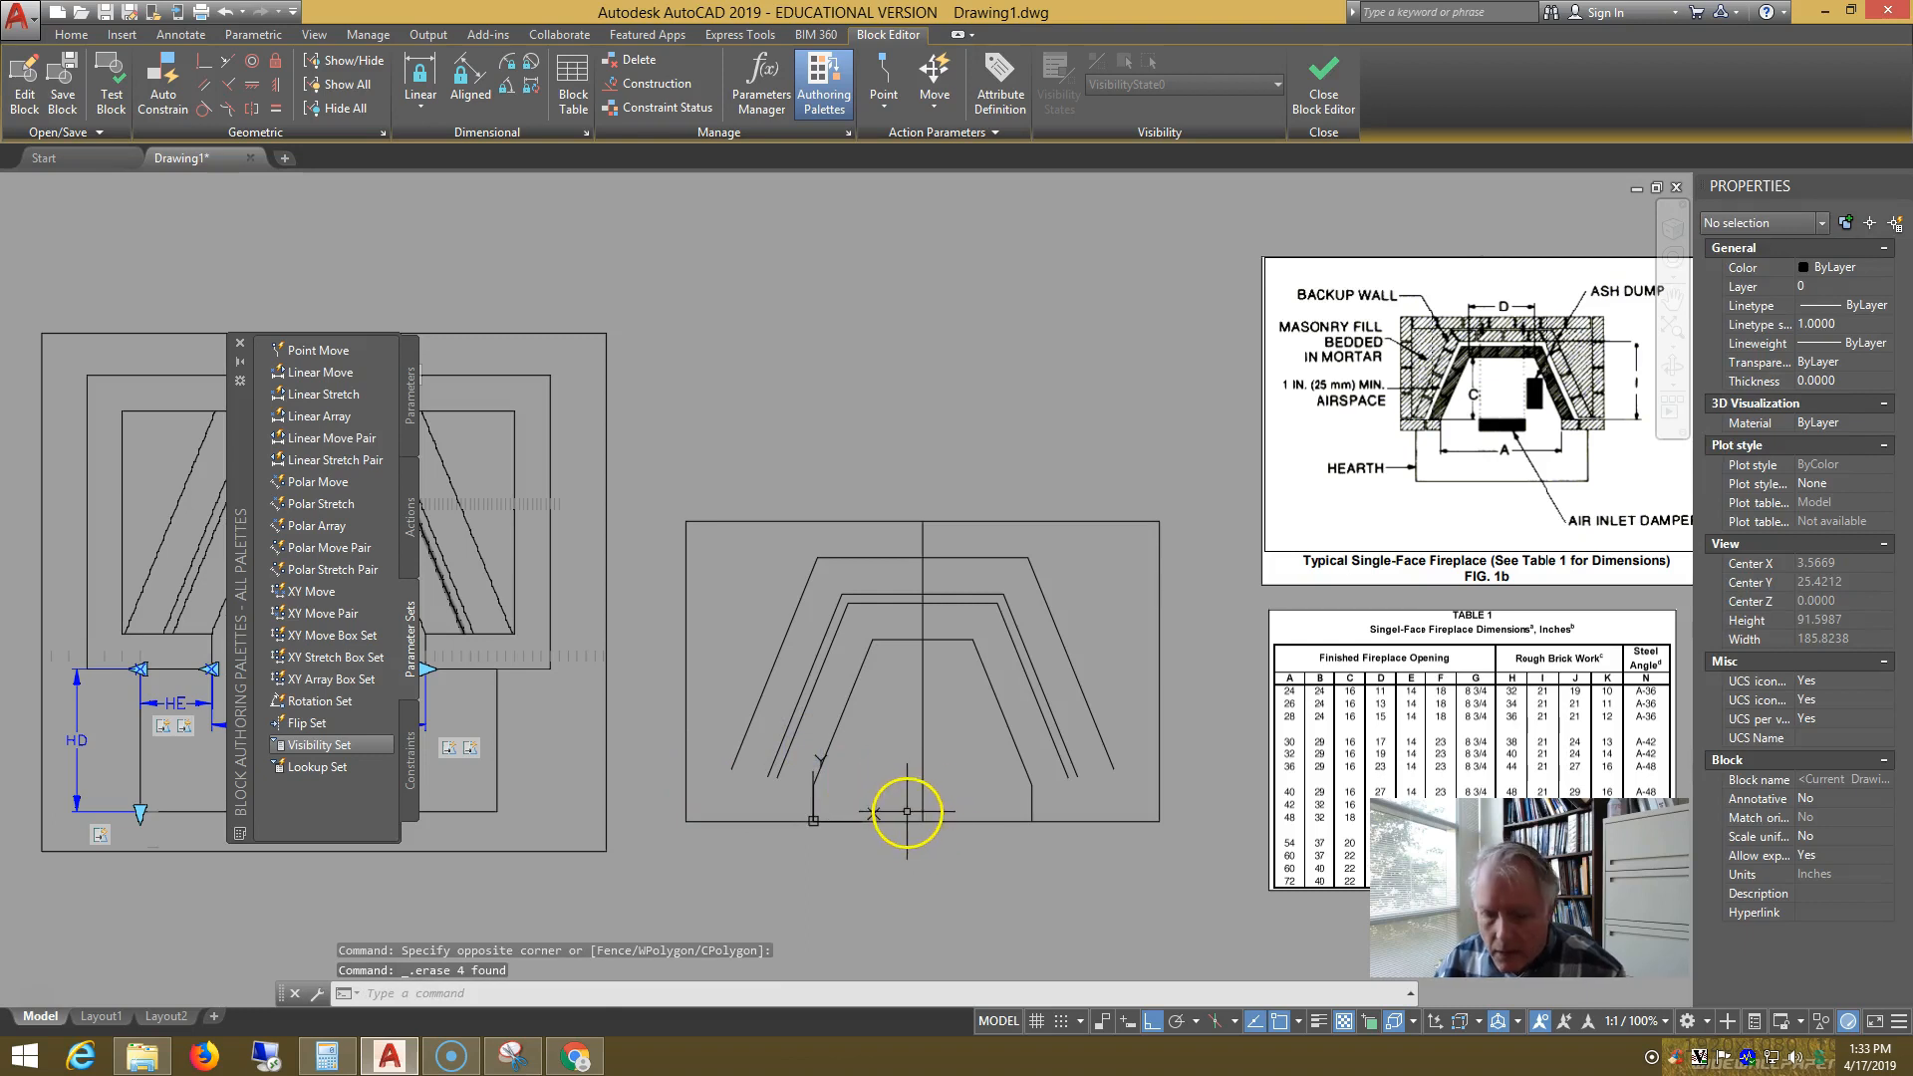
- Offset the fireplace's base line 4 units upward
type("o")
key("Return")
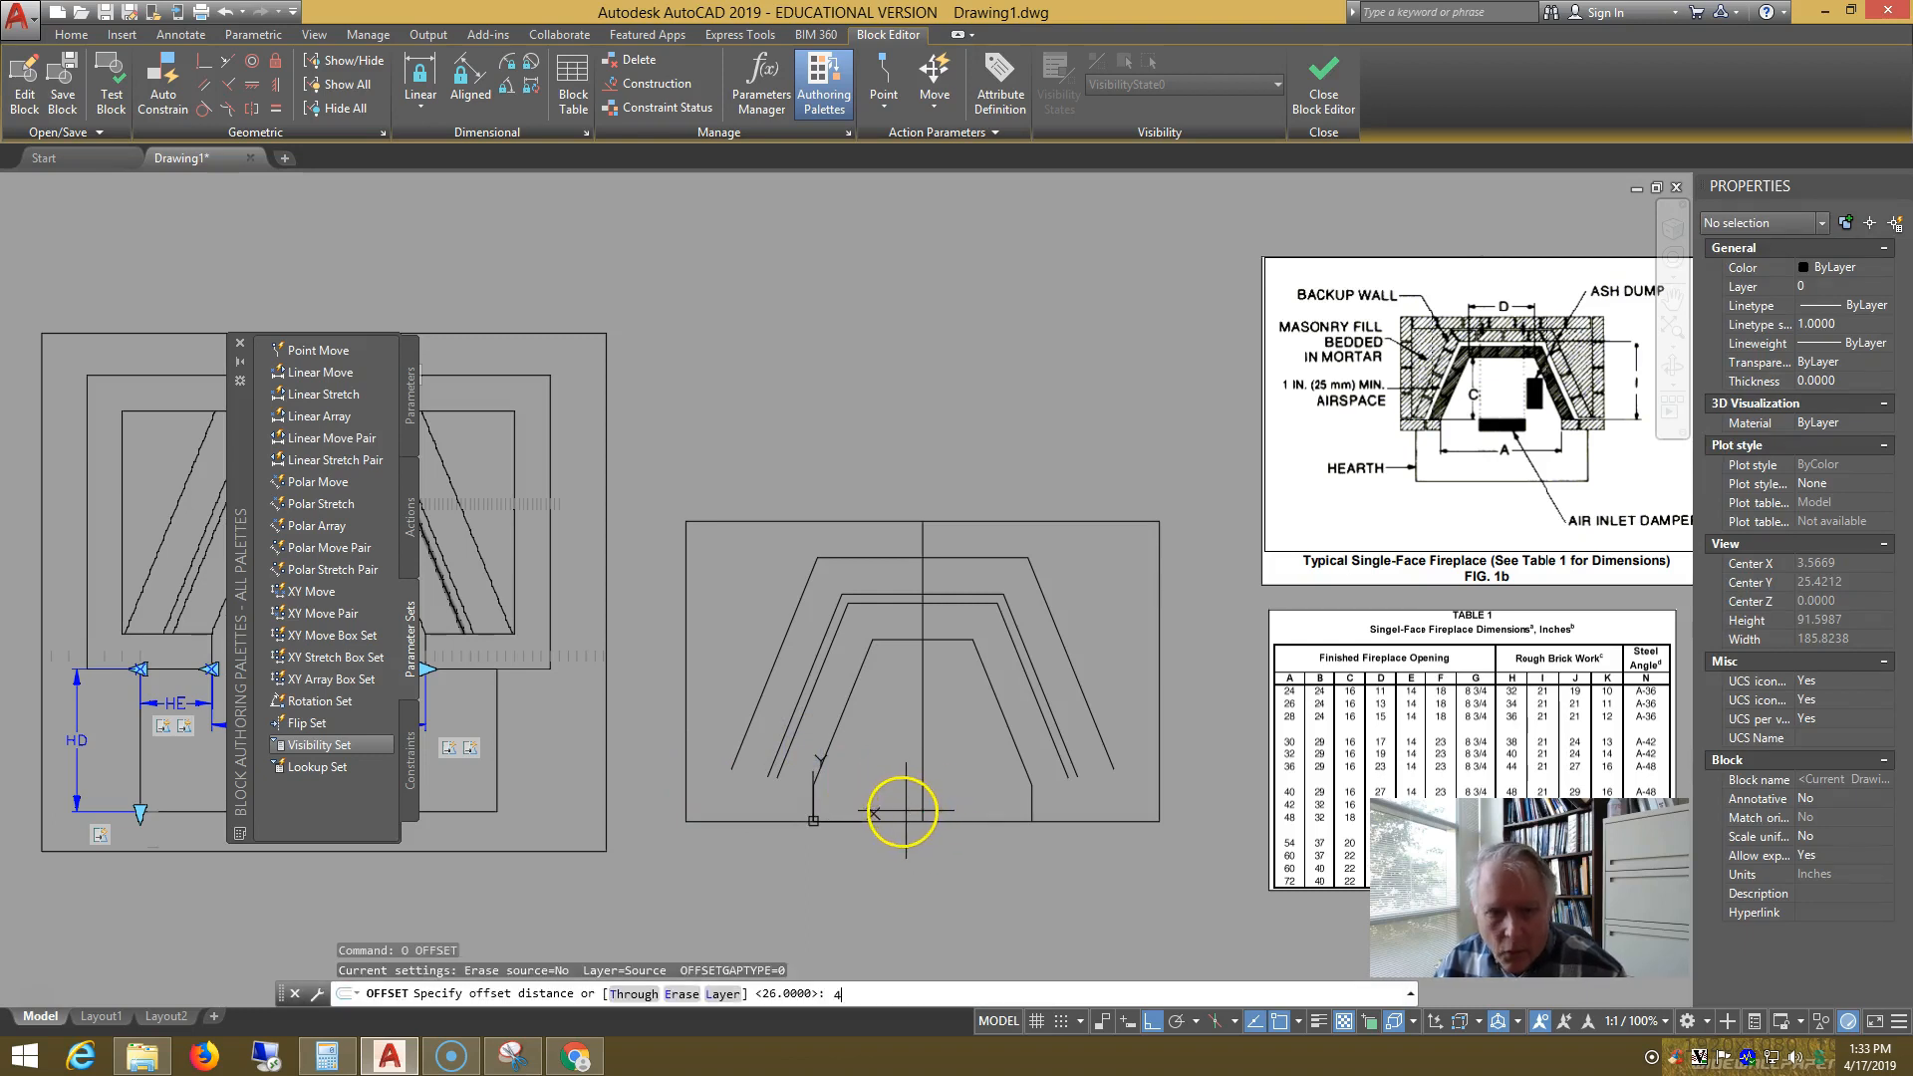
type("4")
key("Return")
left_click(884, 815)
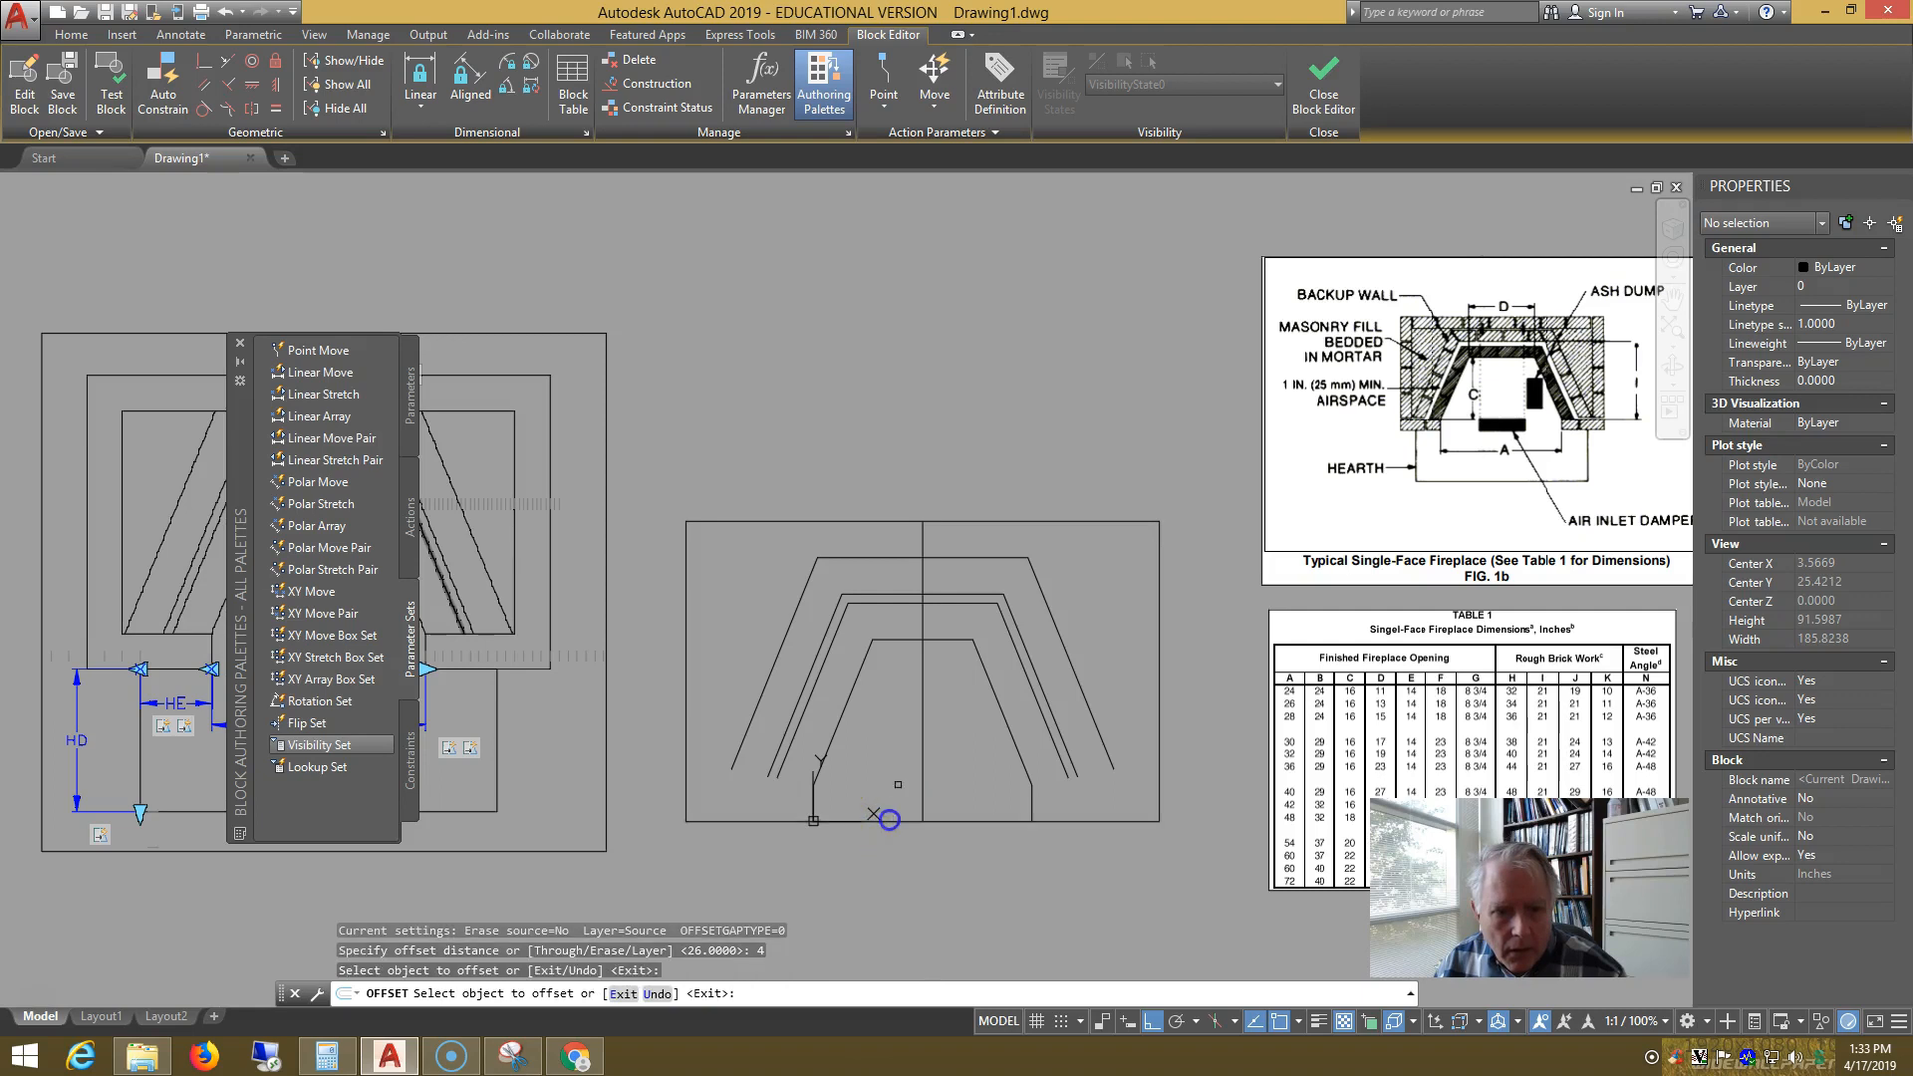
left_click(954, 819)
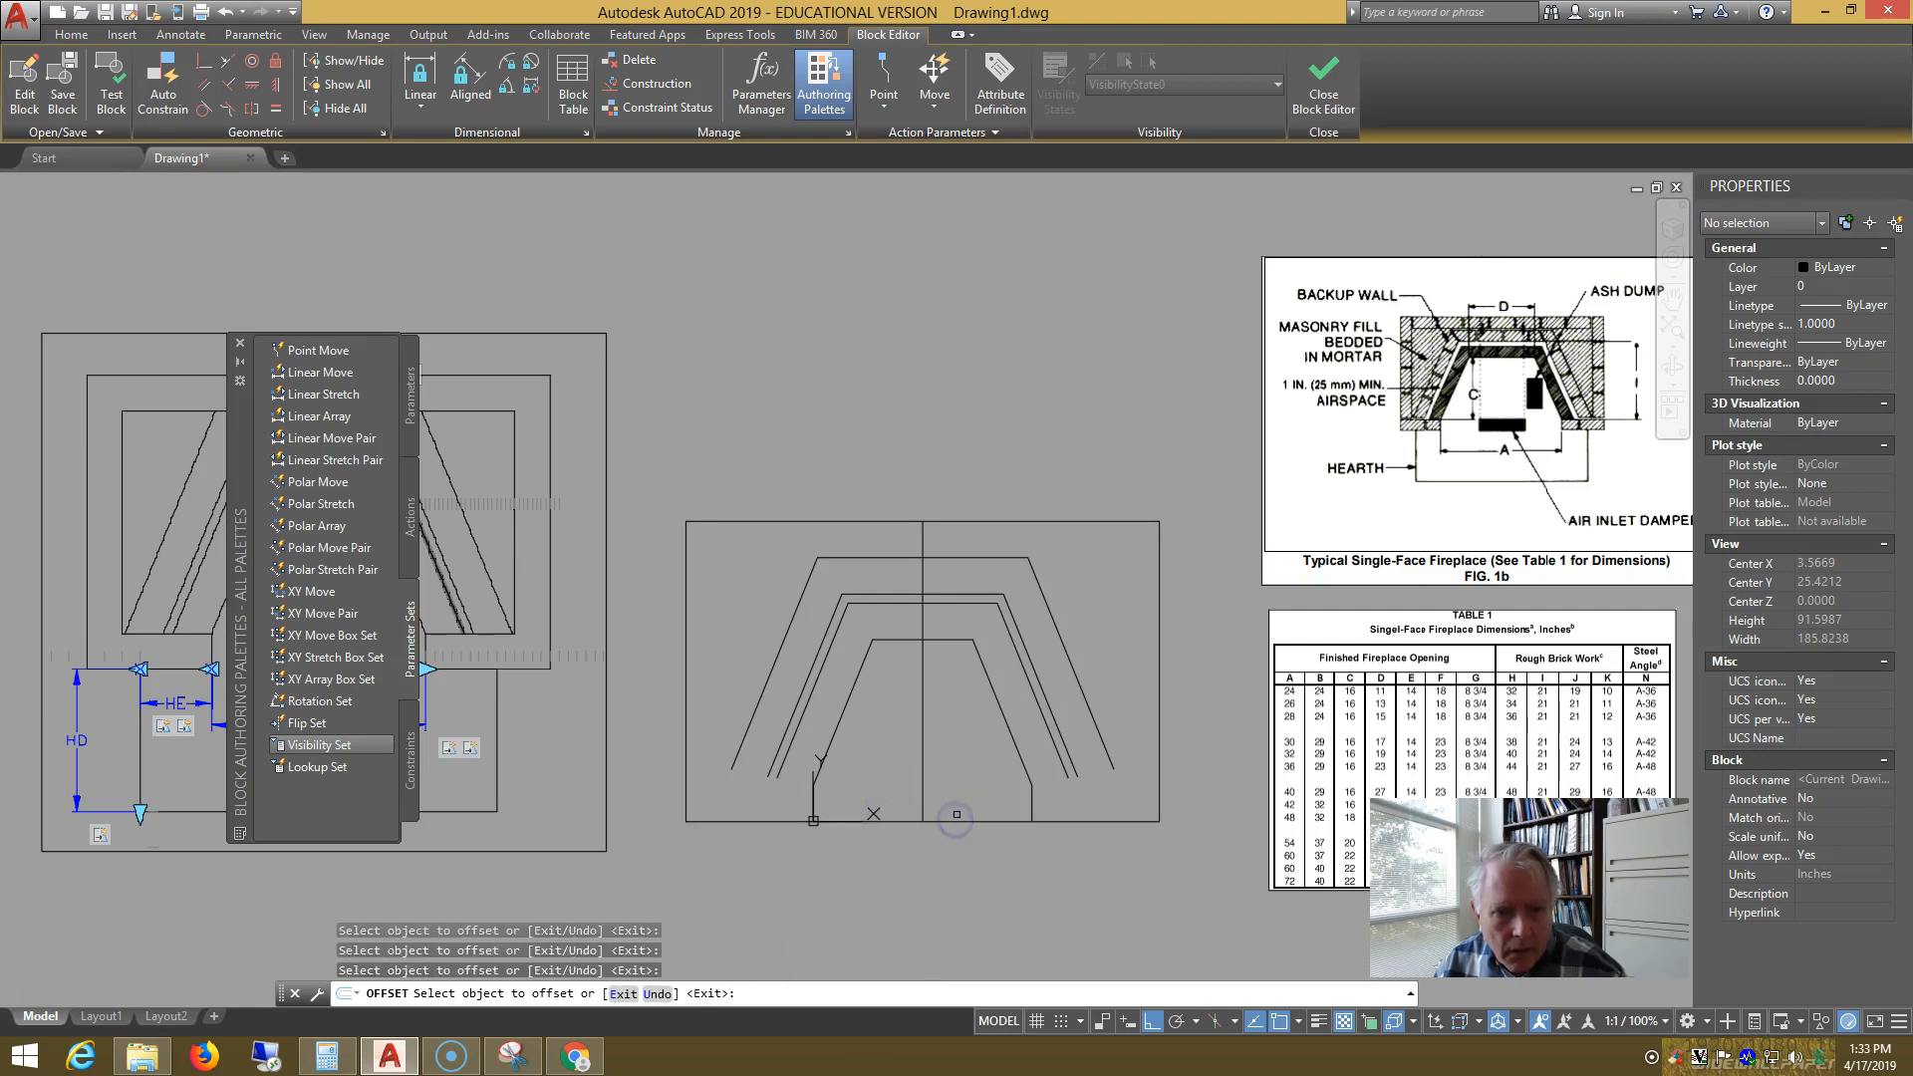
left_click(974, 821)
left_click(716, 714)
- Offset the left and right outer side lines 4 units inward
left_click(689, 723)
left_click(713, 720)
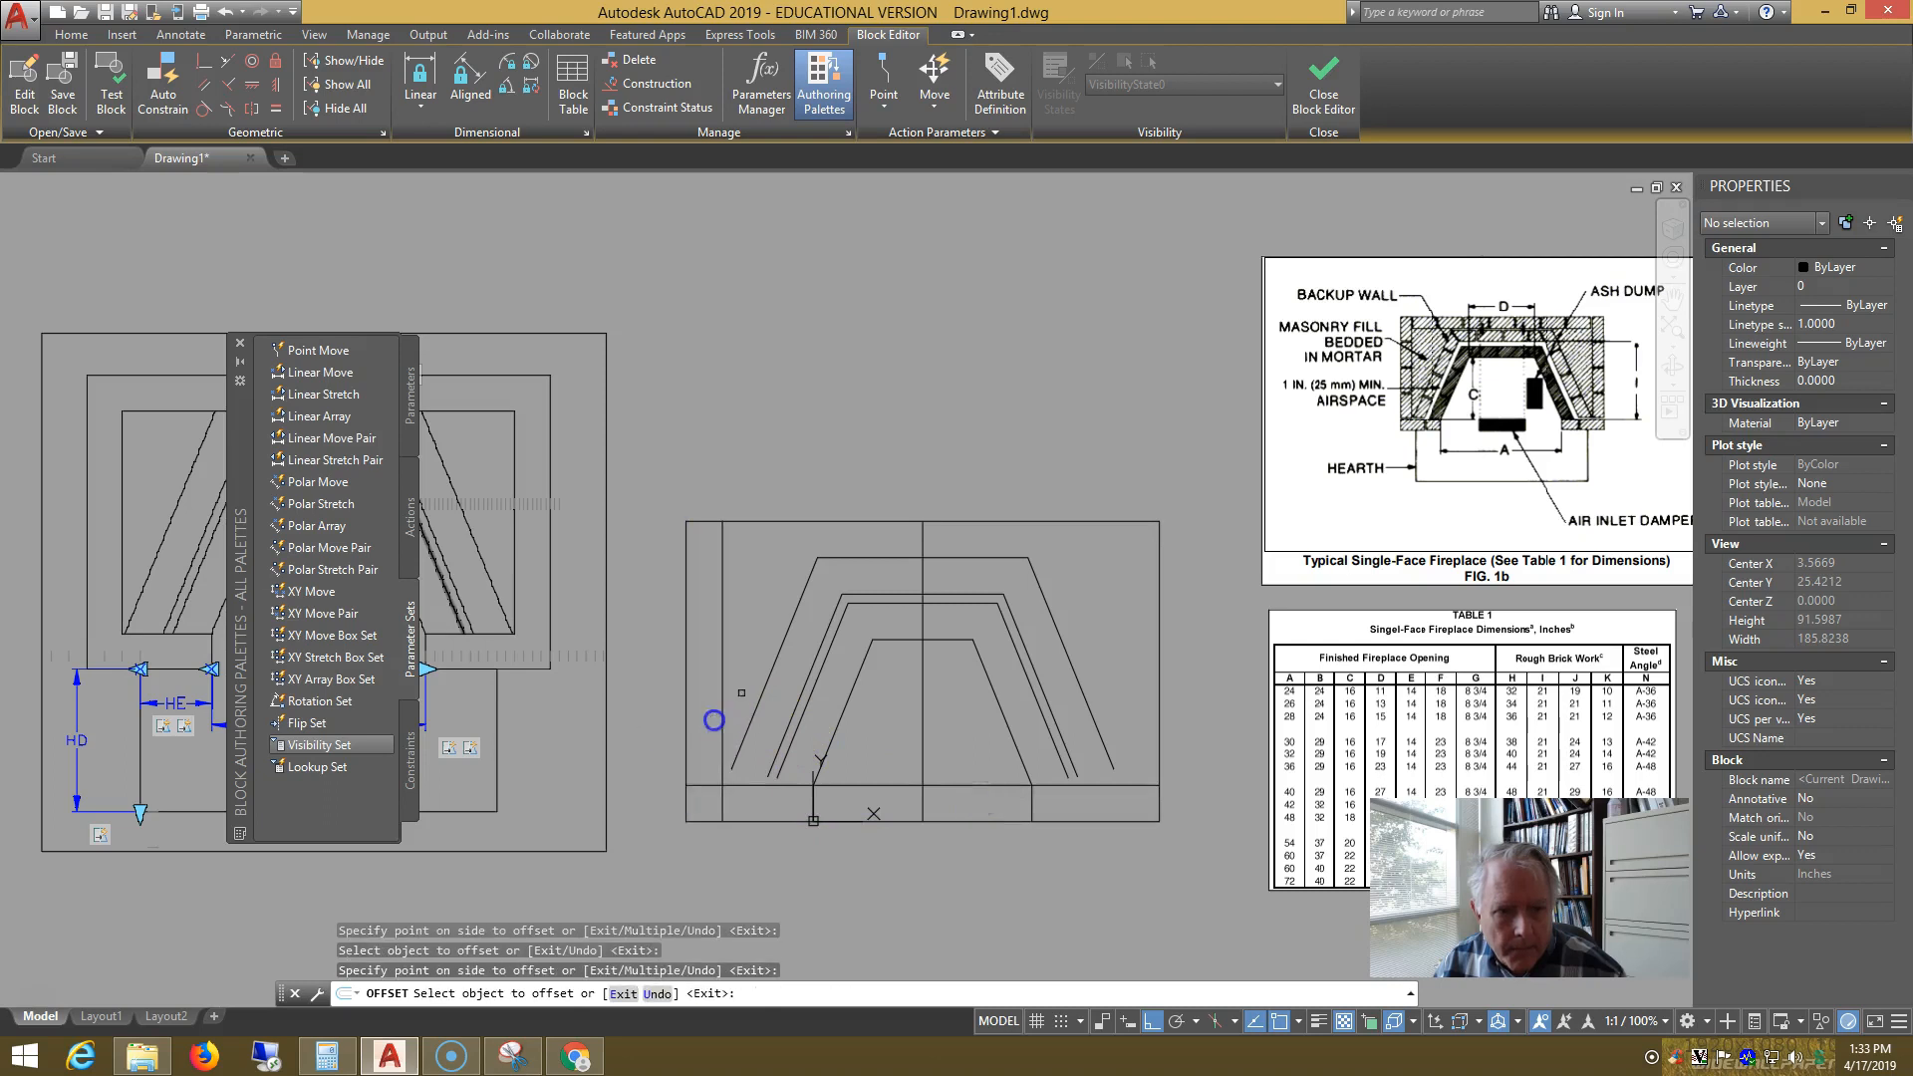
left_click(1159, 666)
left_click(1121, 667)
key("Return")
- Offset the base line 16 units downward to form the hearth's front edge
key("Return")
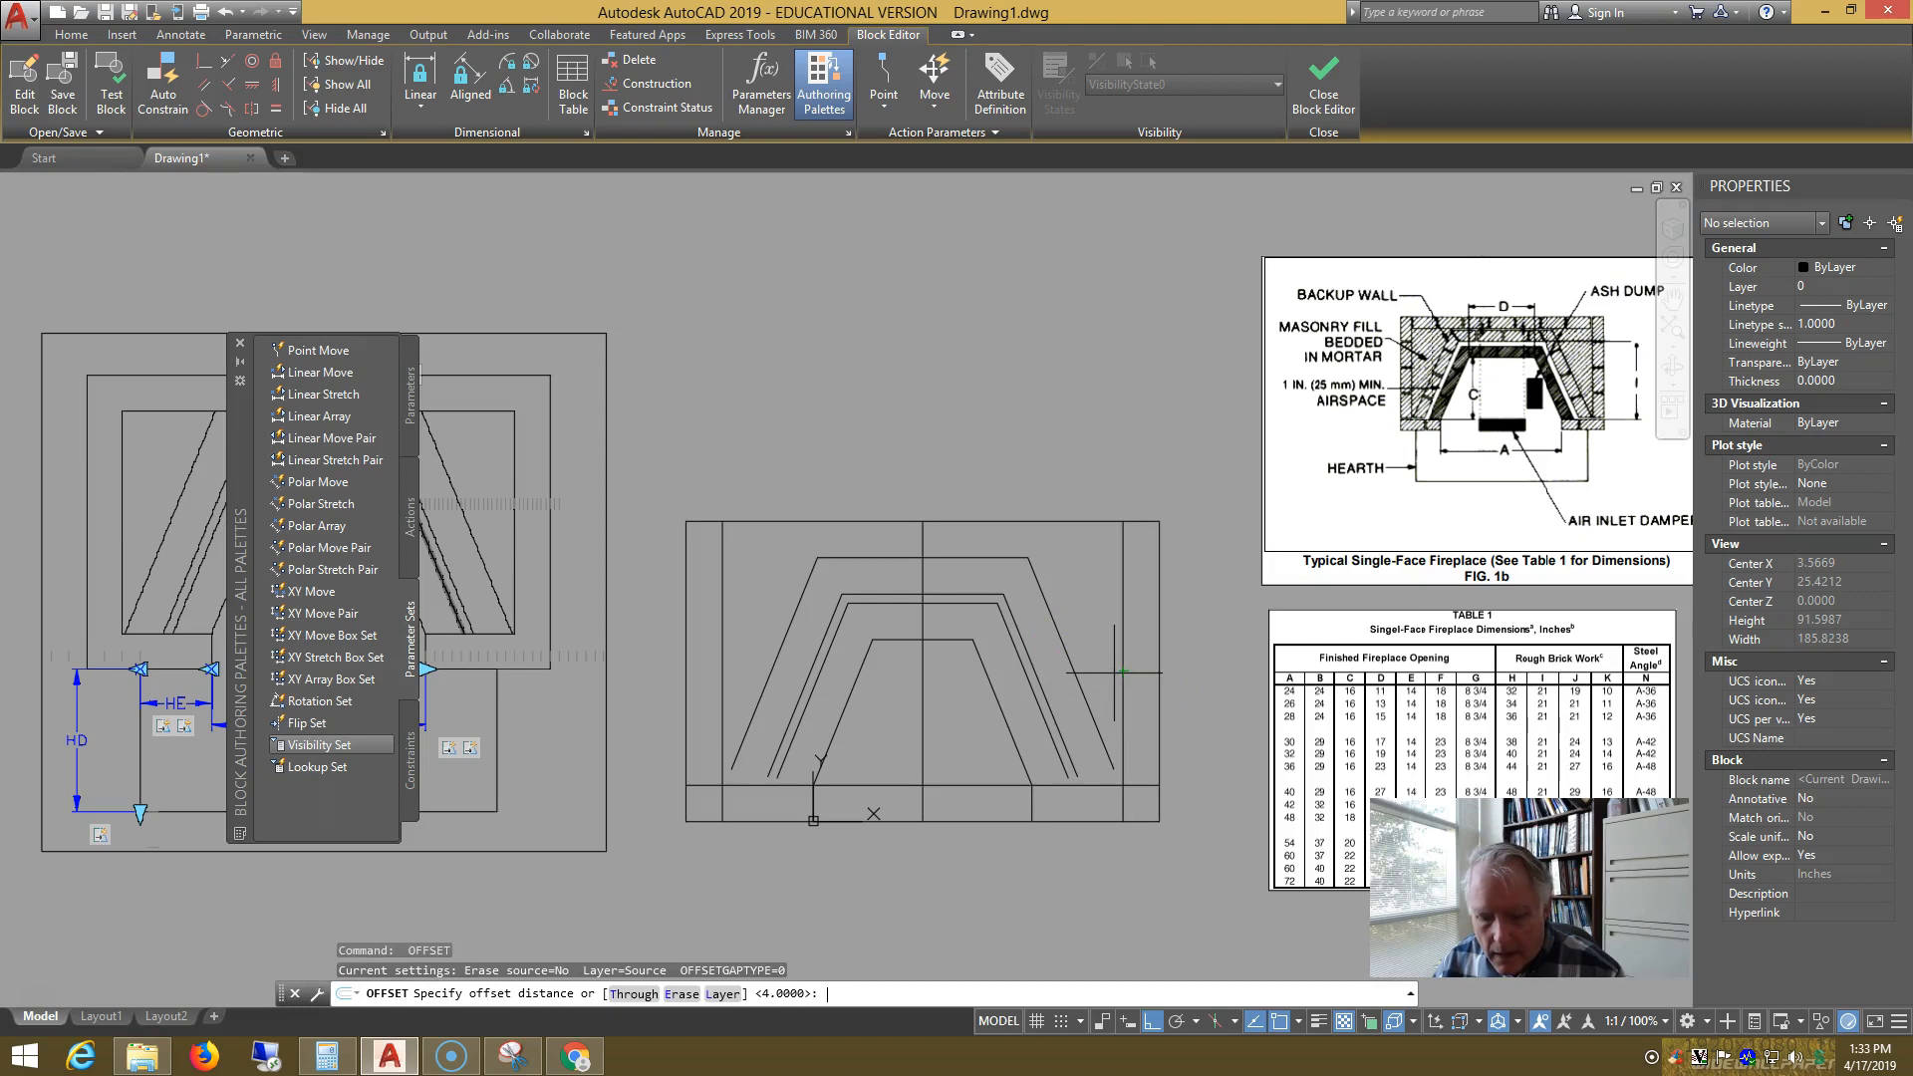
type("16")
key("Return")
left_click(1076, 821)
left_click(1073, 845)
key("Return")
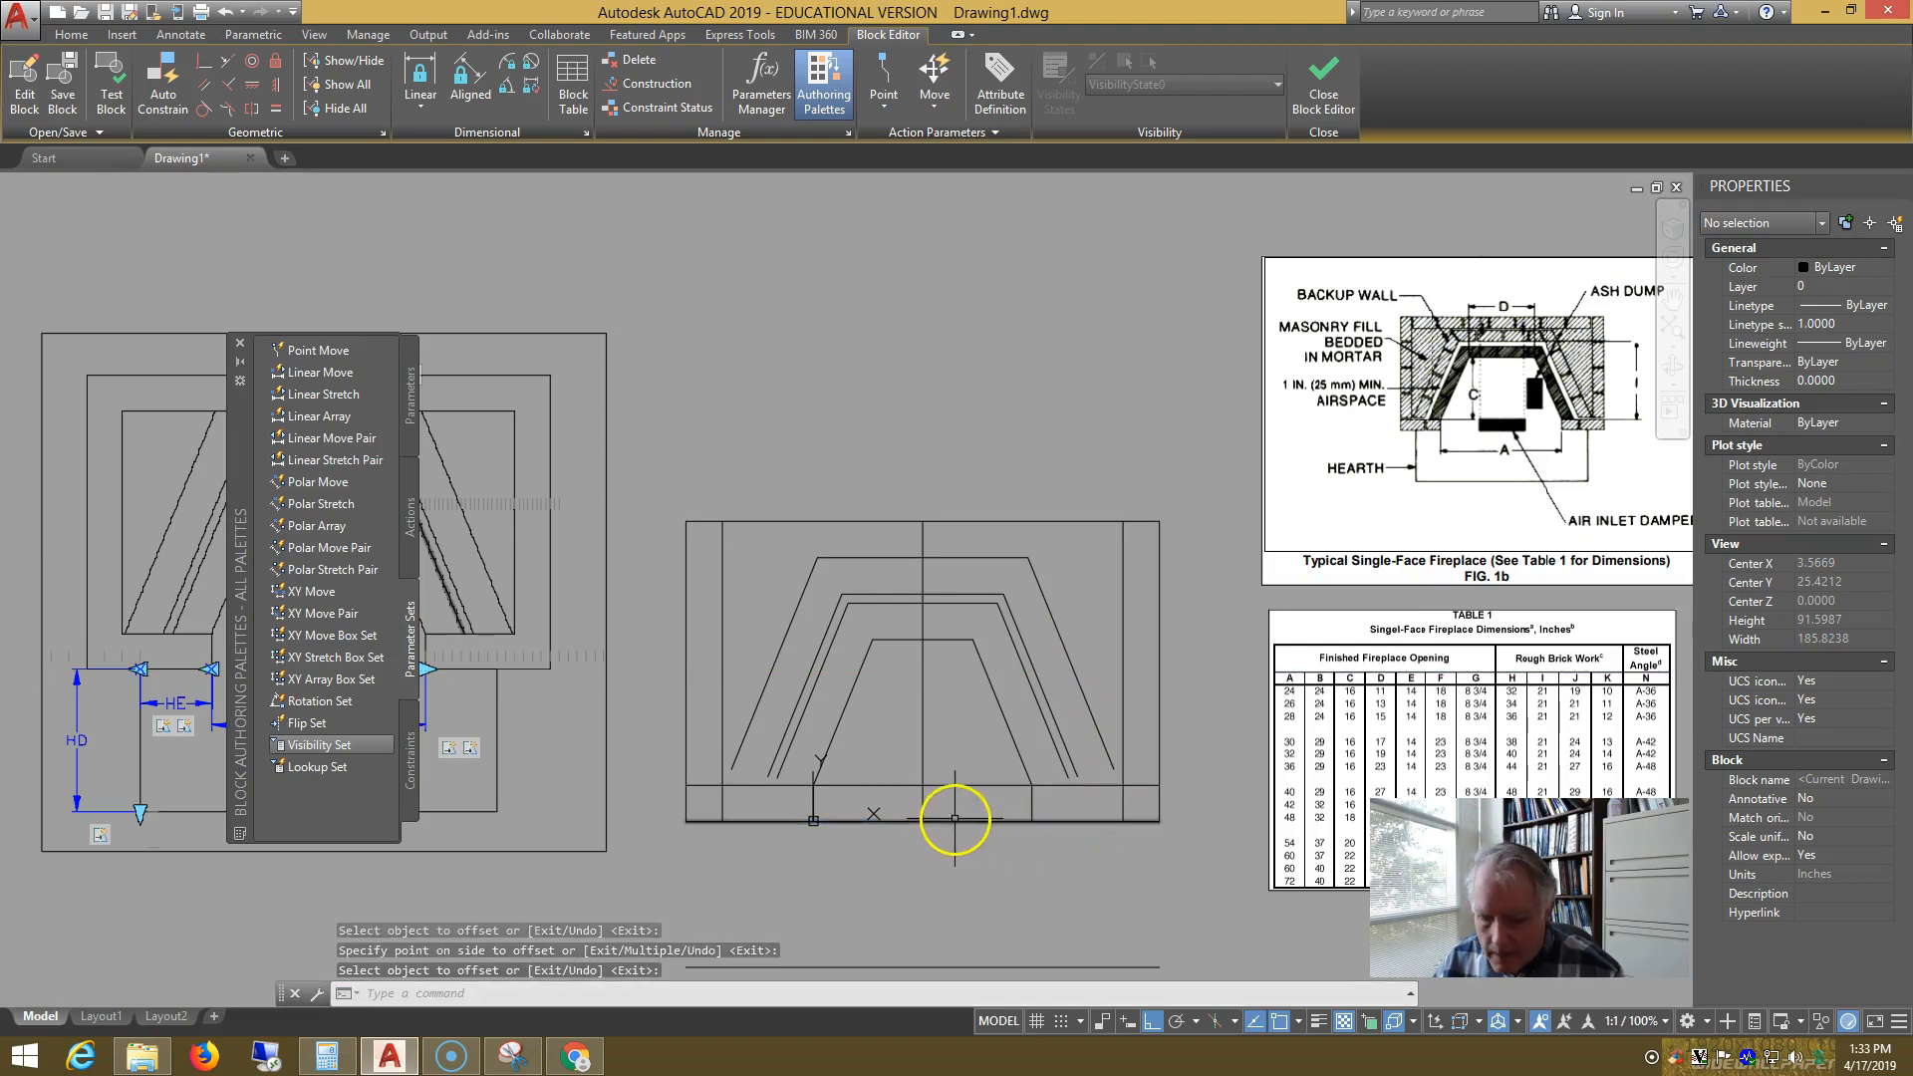
- Draw a vertical line from the firebox opening's left front corner down to the hearth's front edge
type("l")
key("Return")
left_click(813, 819)
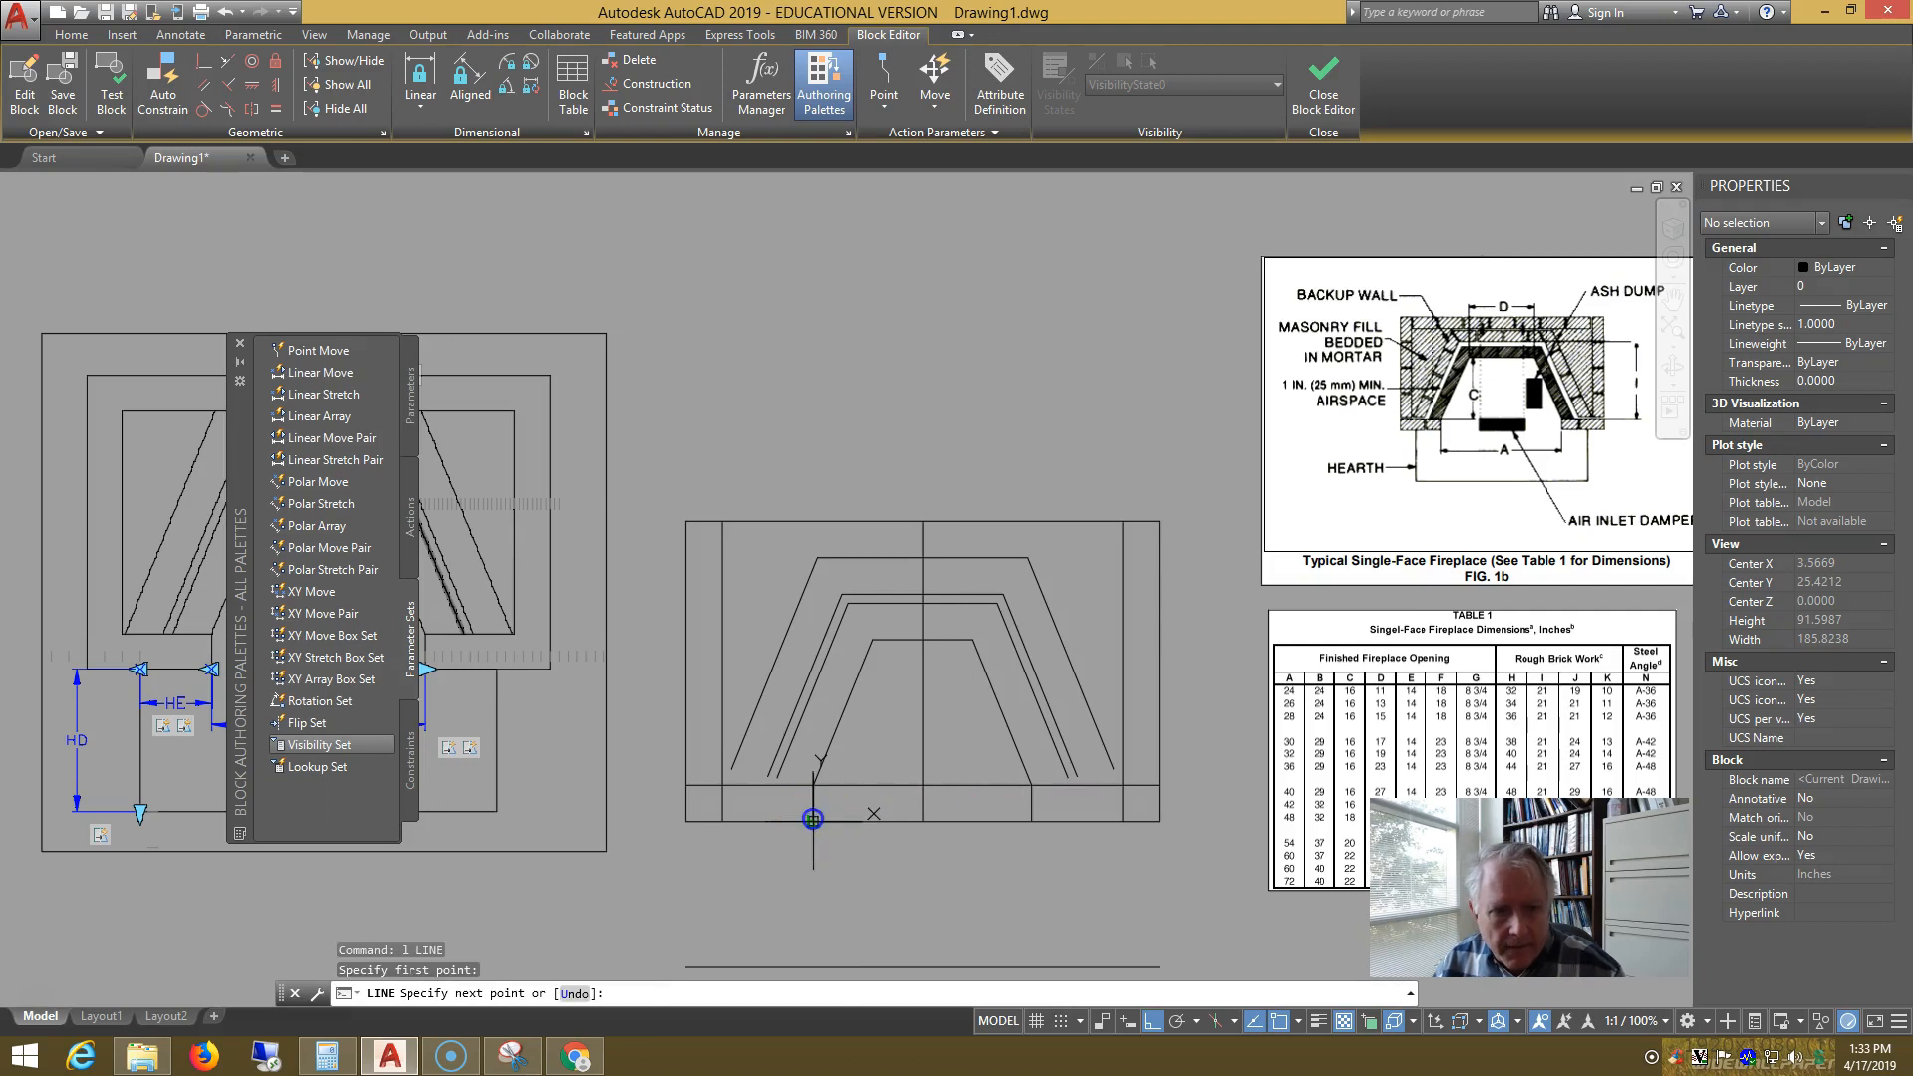
left_click(813, 964)
key("Return")
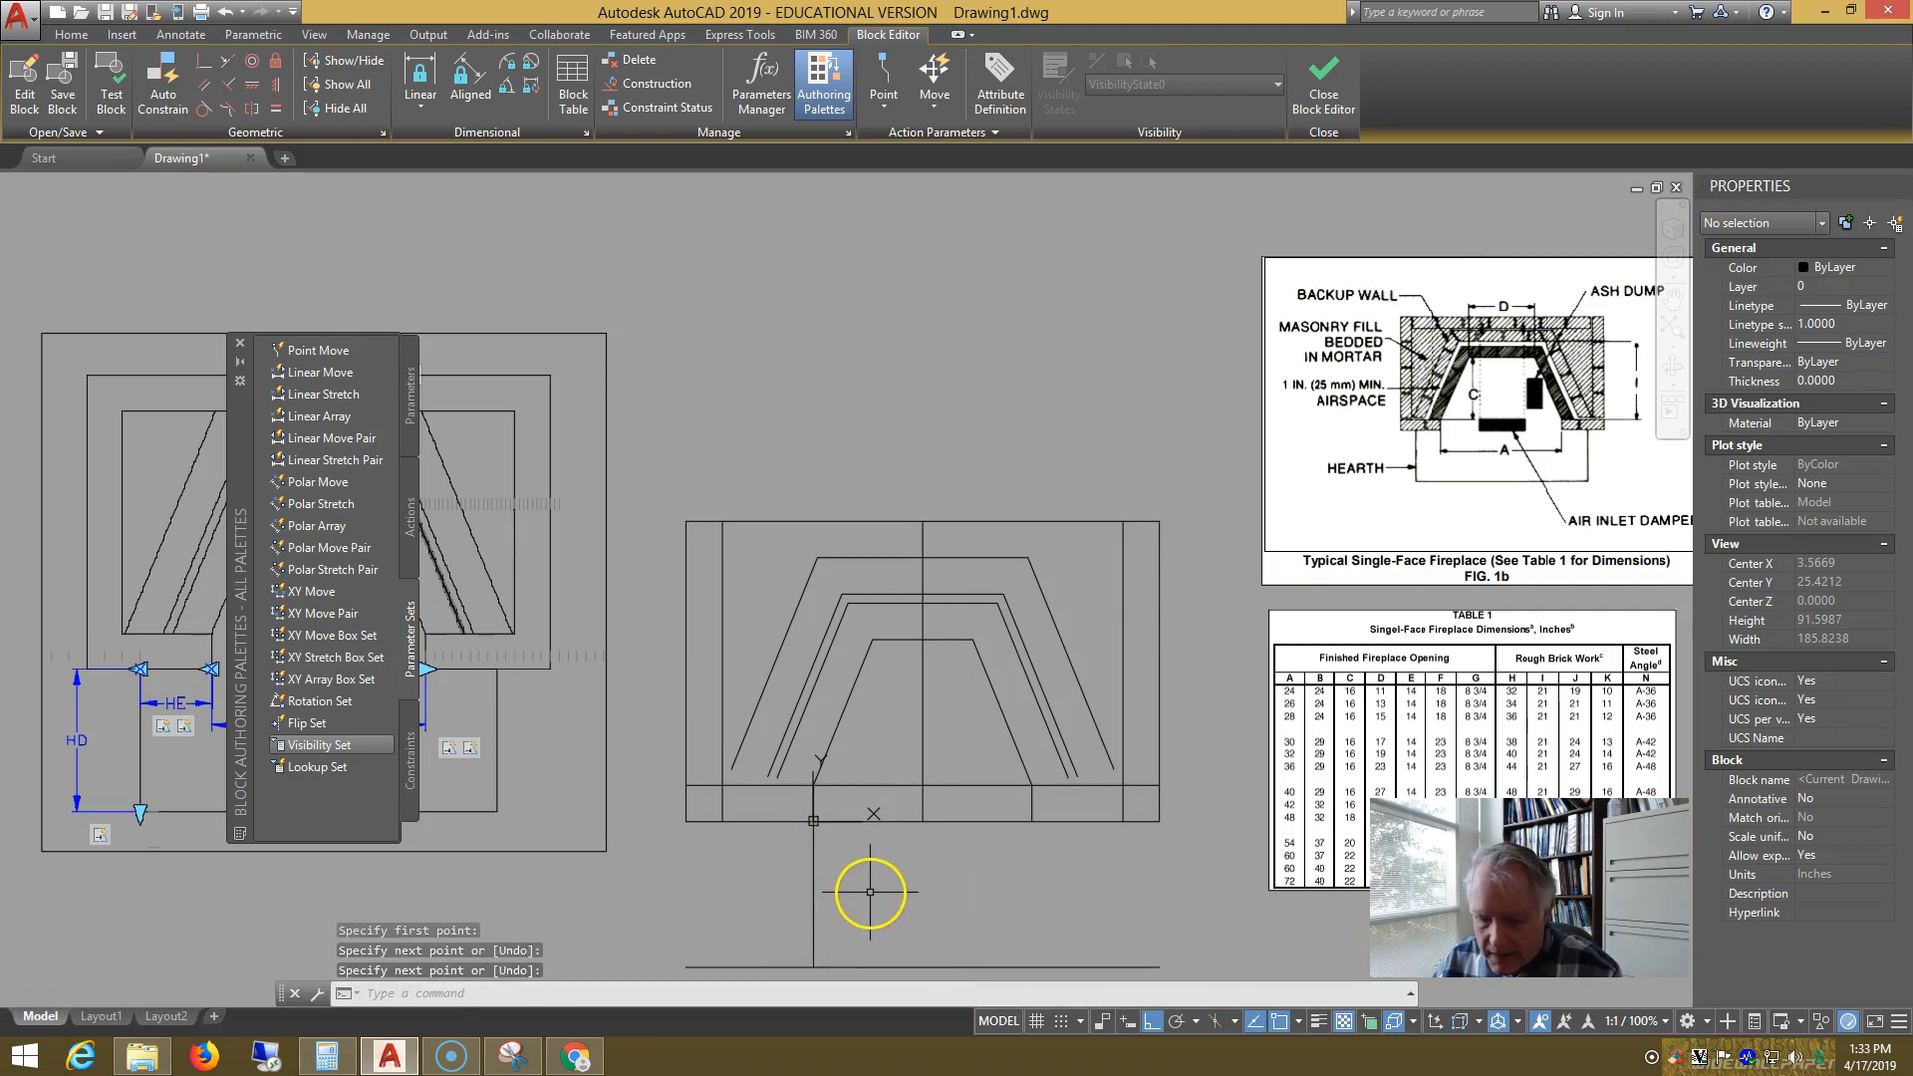
- Offset the vertical hearth line 8 units to the left
type("o")
key("Return")
type("8")
key("Return")
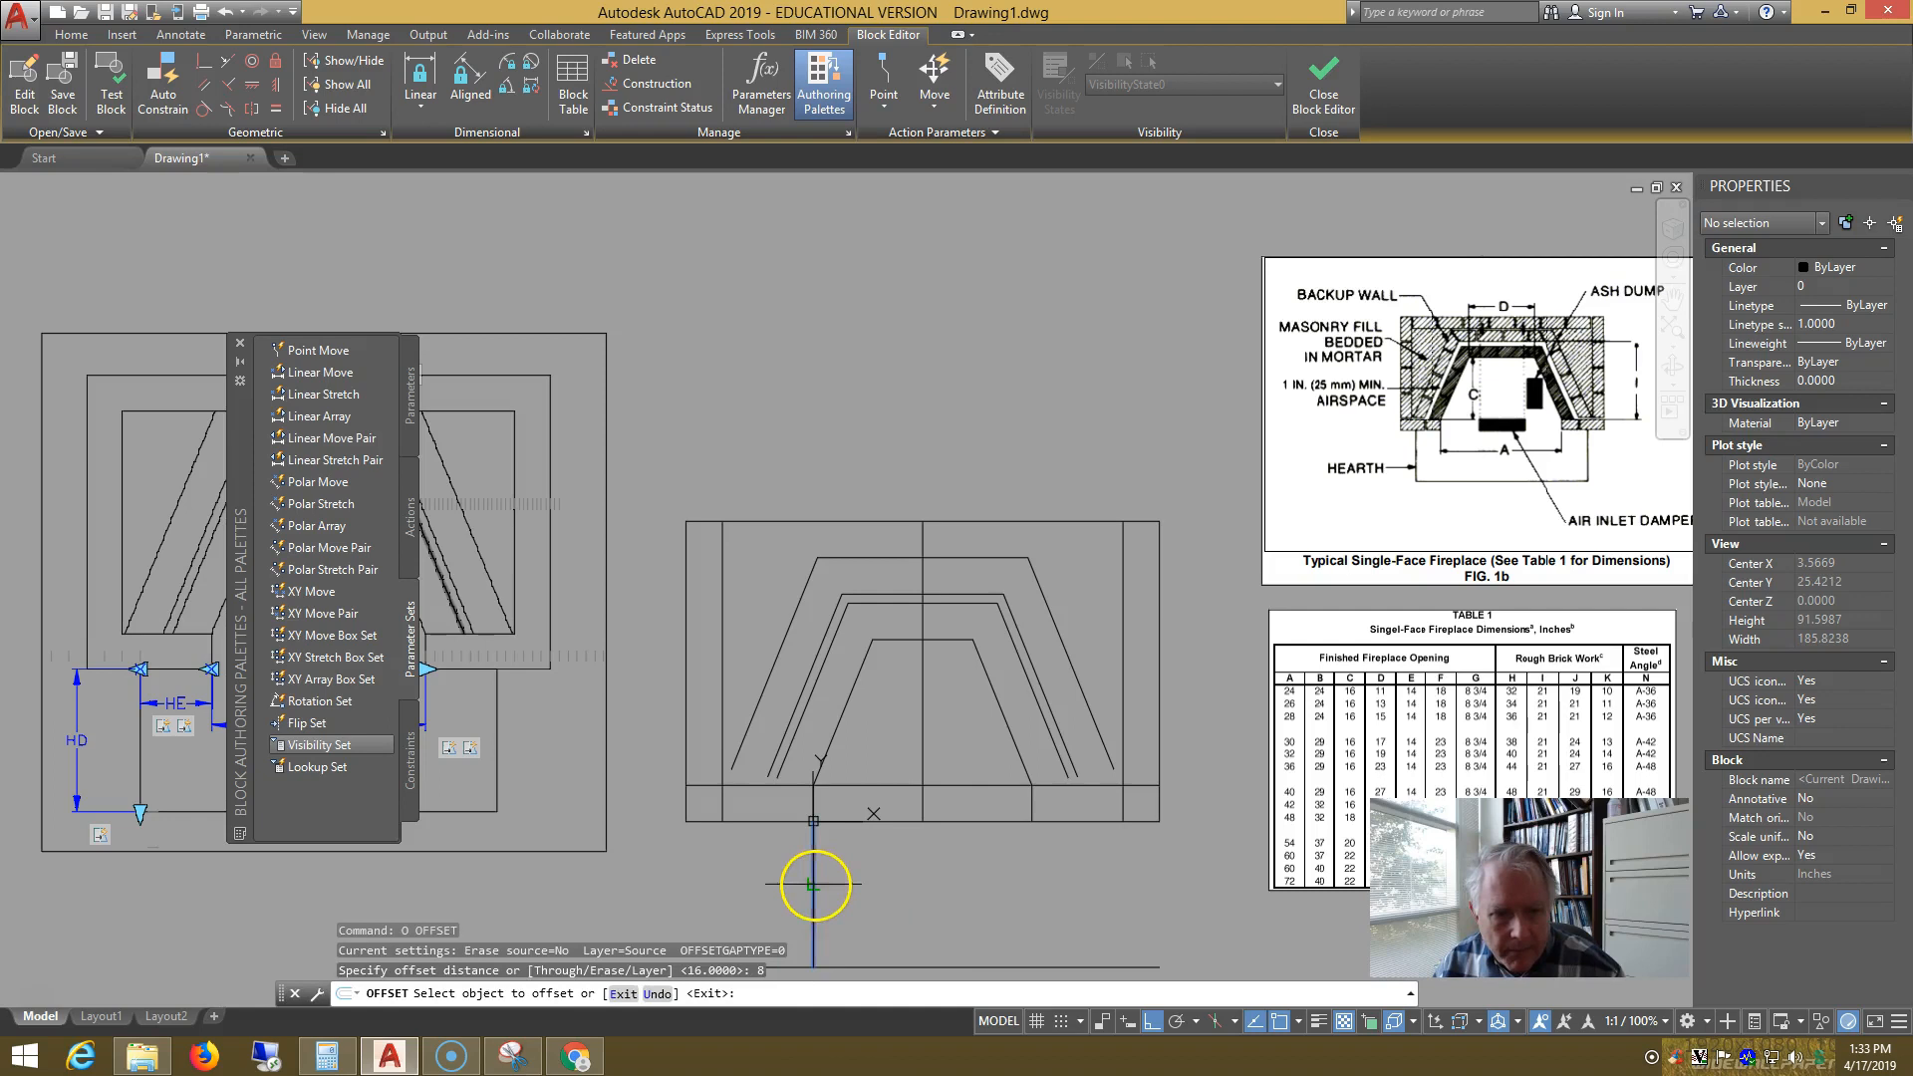
left_click(813, 884)
left_click(787, 884)
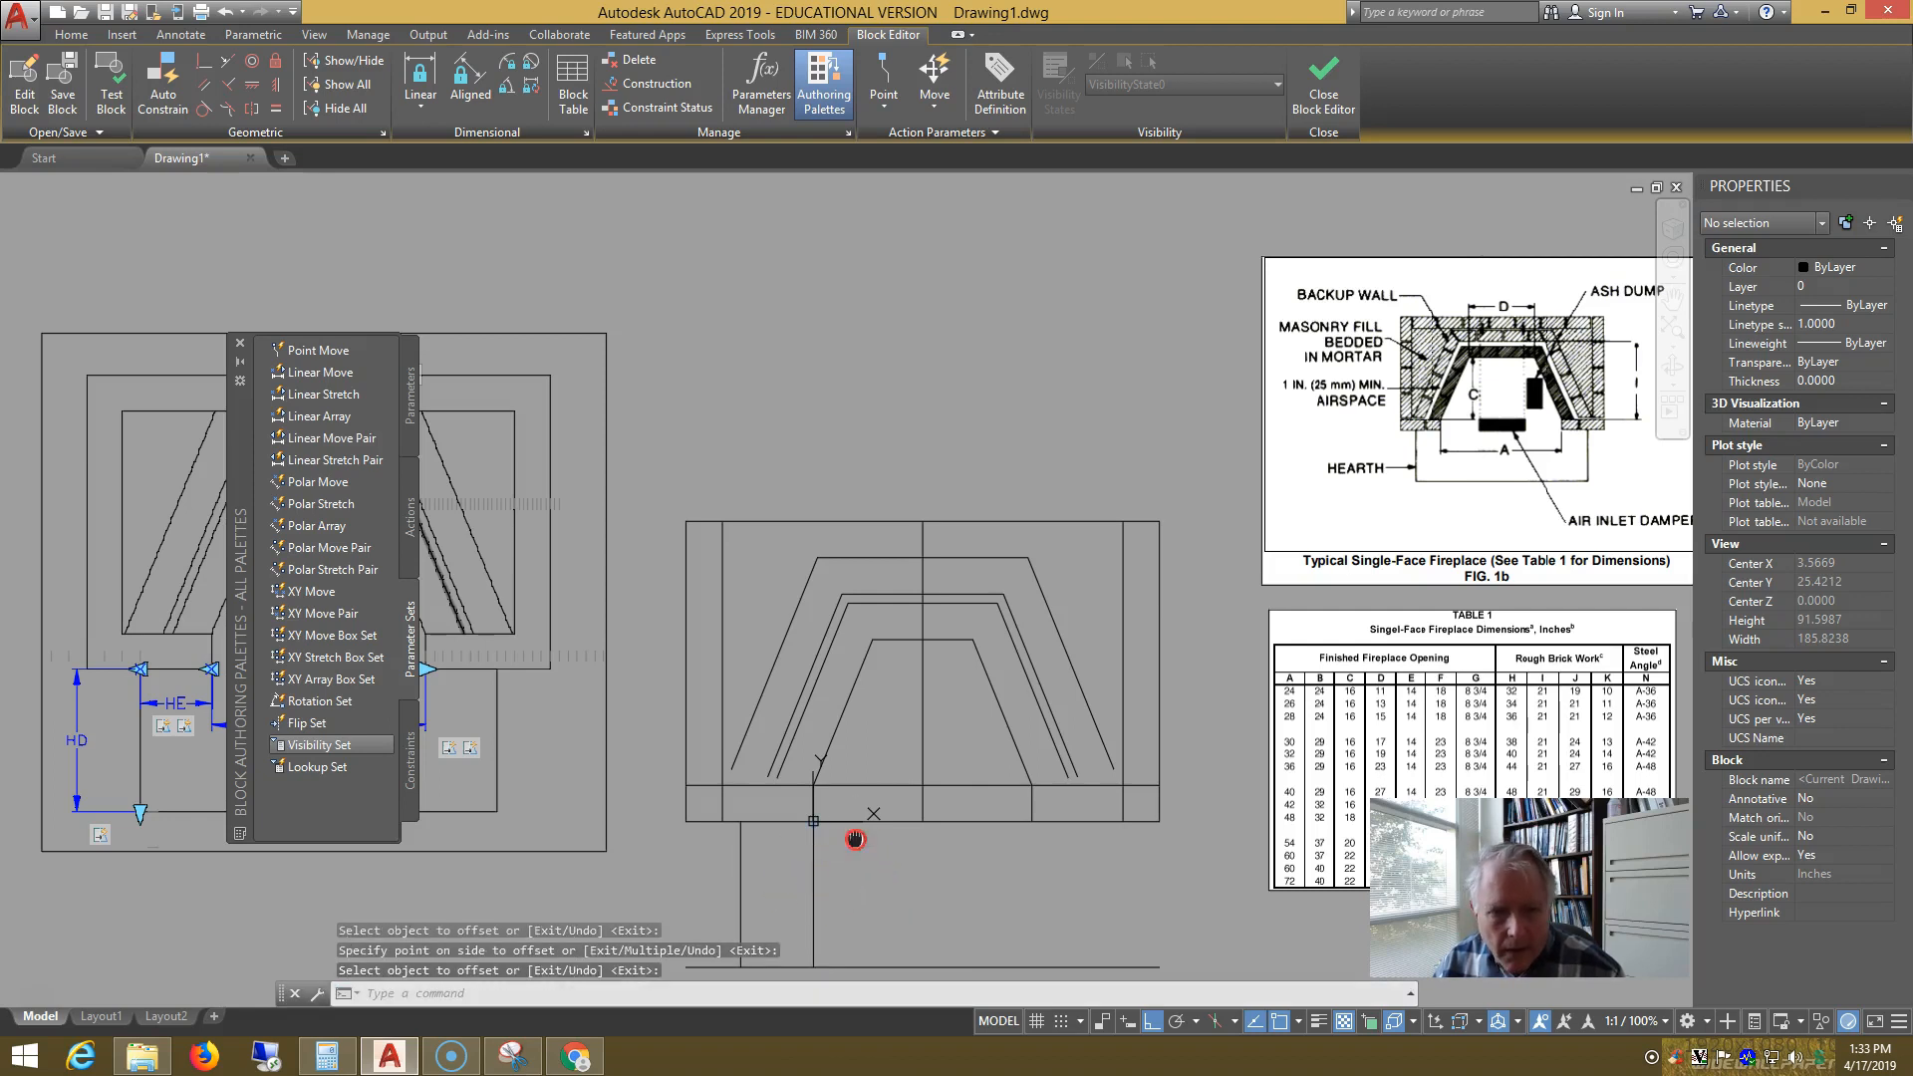
middle_click_drag(854, 840, 878, 768)
key("Return")
- Erase the original vertical hearth line and fillet the offset side line with the hearth's front edge at radius 0
type("e")
key("Return")
key("Escape")
type("f")
key("Return")
left_click(789, 895)
left_click(762, 875)
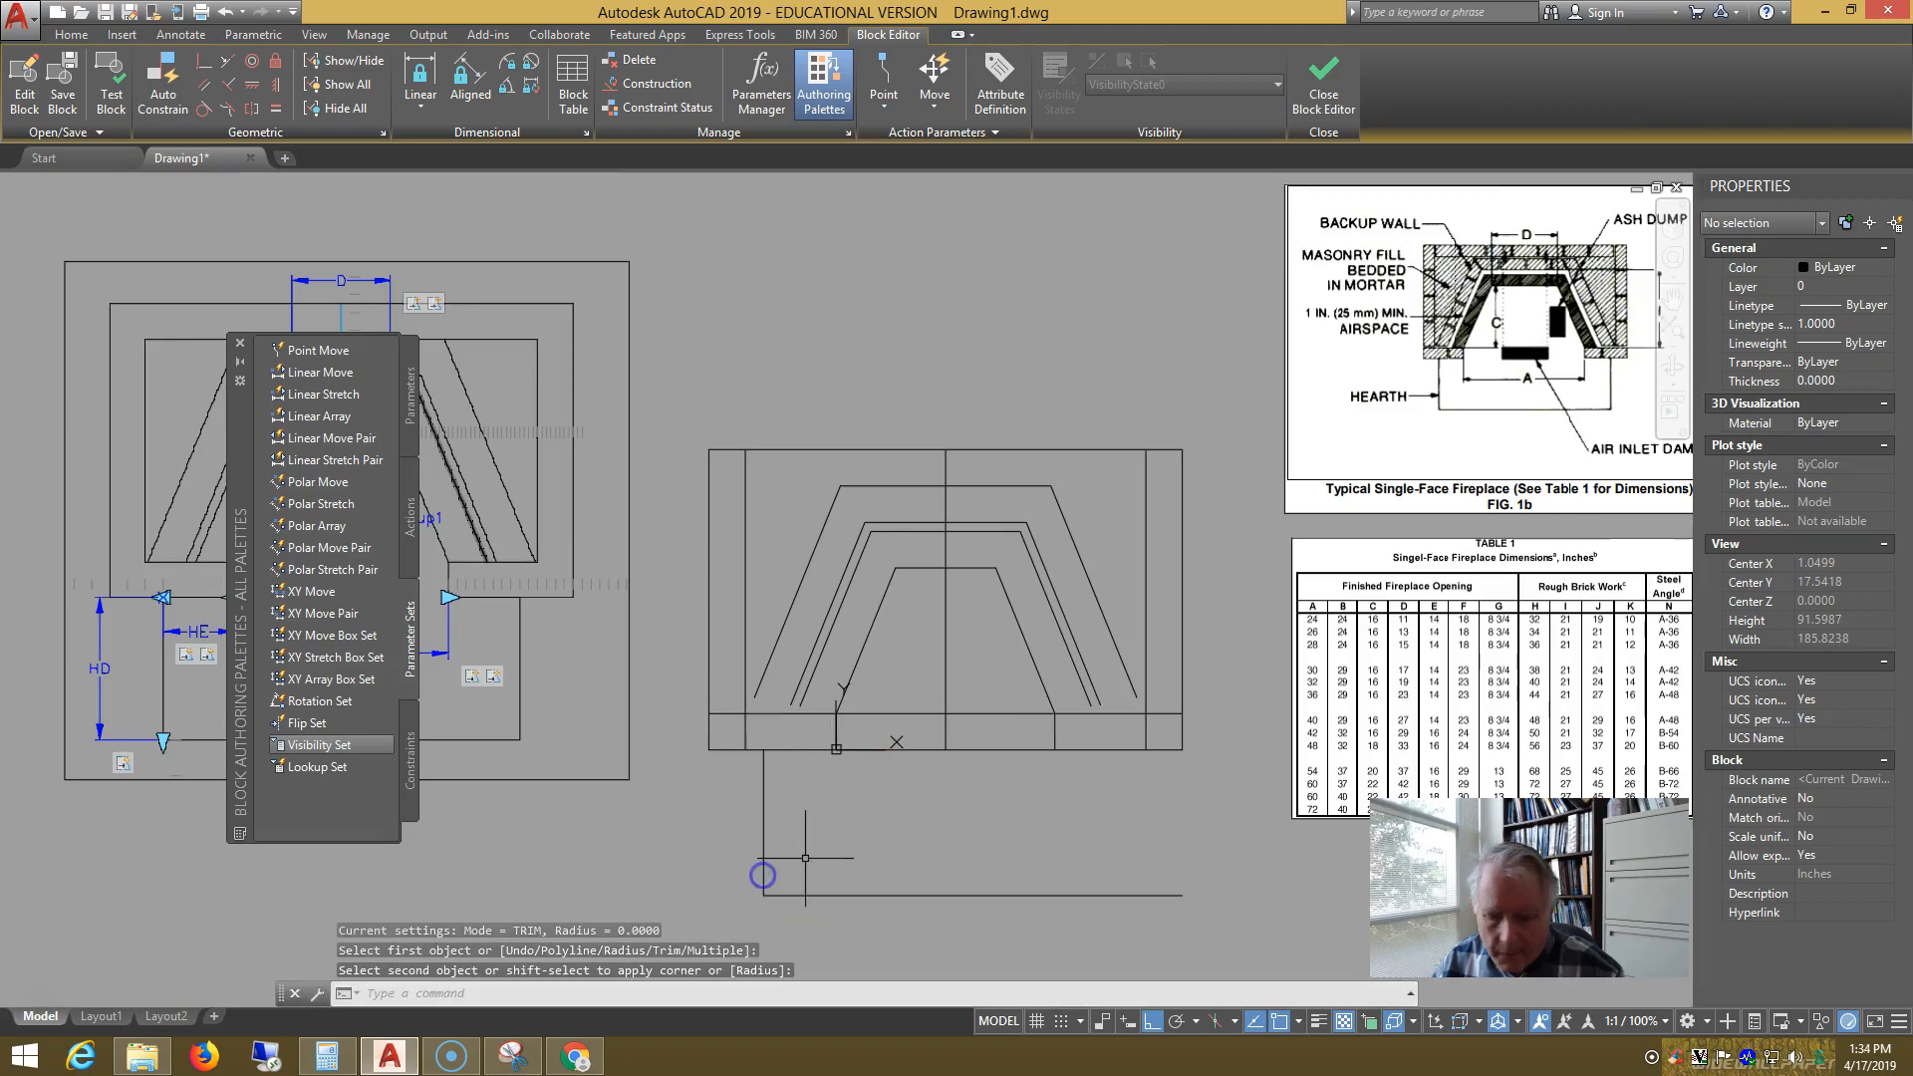
right_click(819, 860)
type("mi")
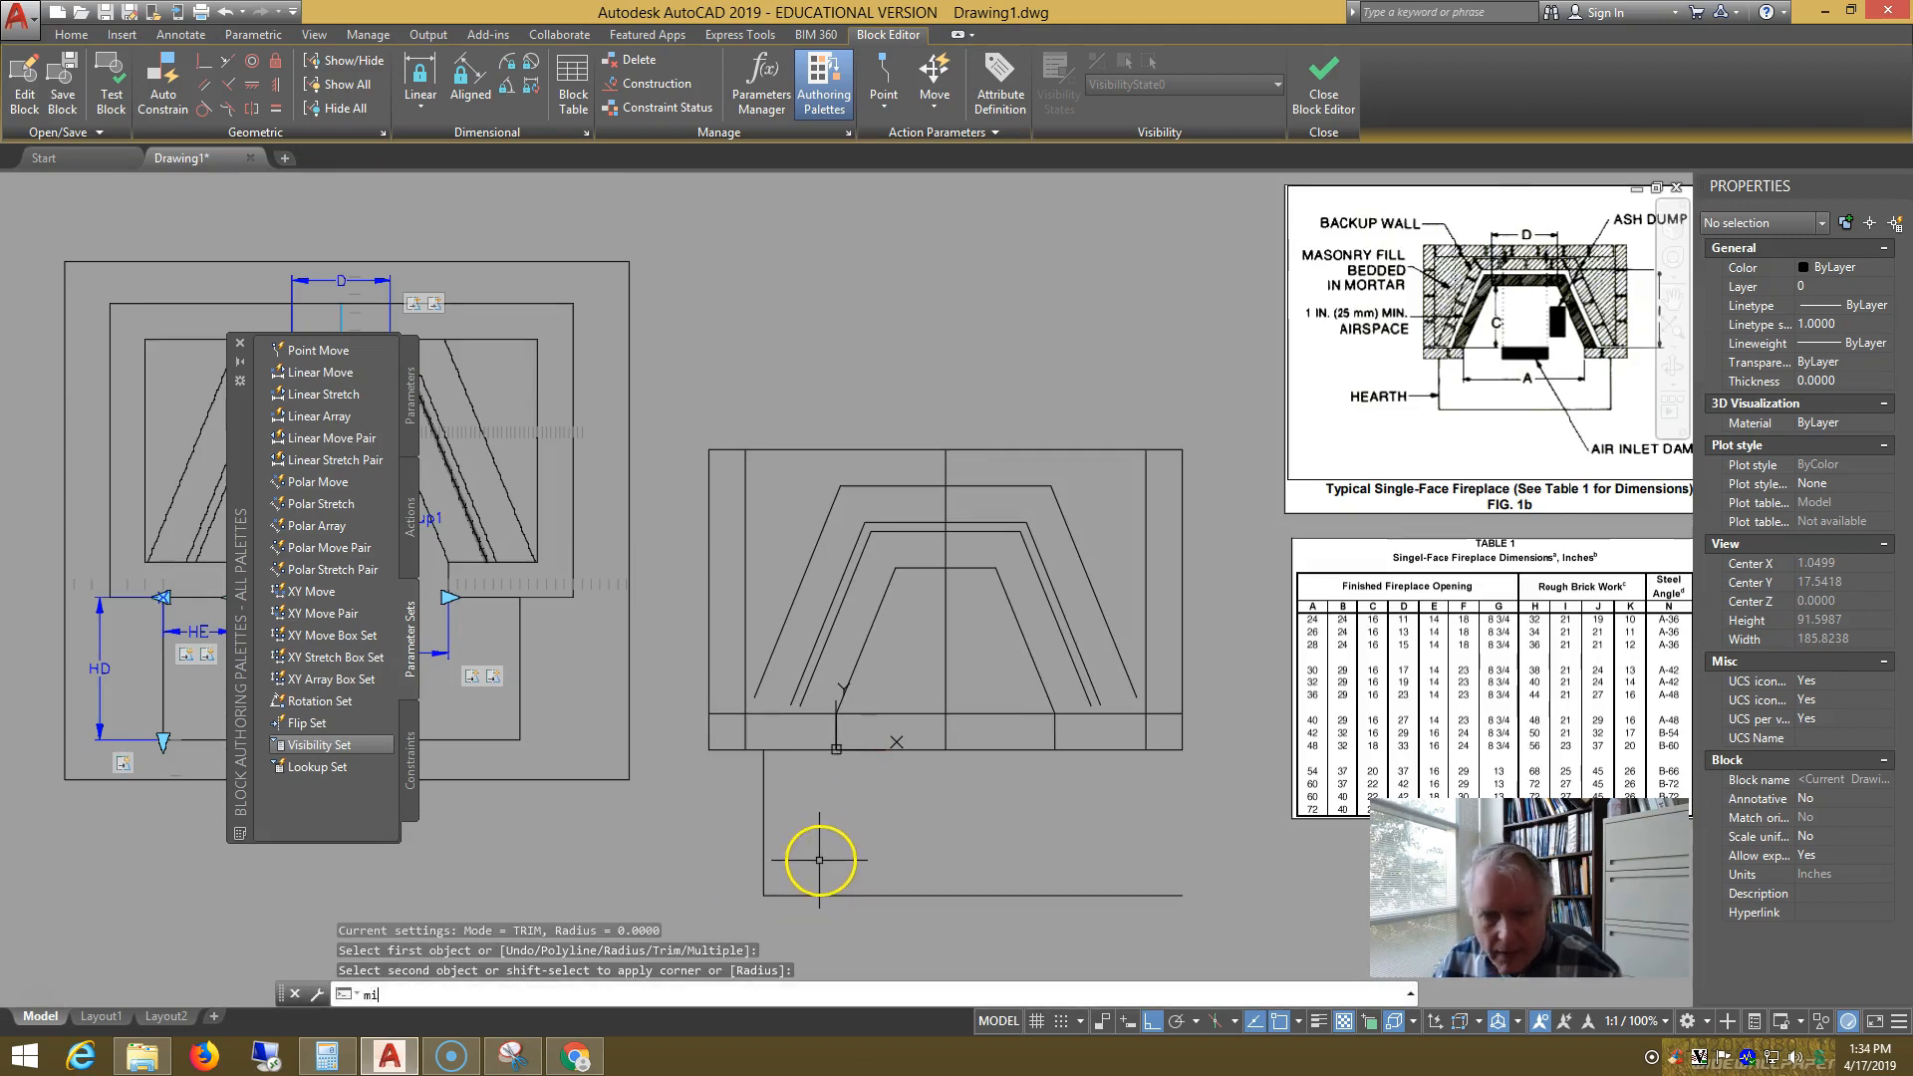
key("Return")
left_click(764, 831)
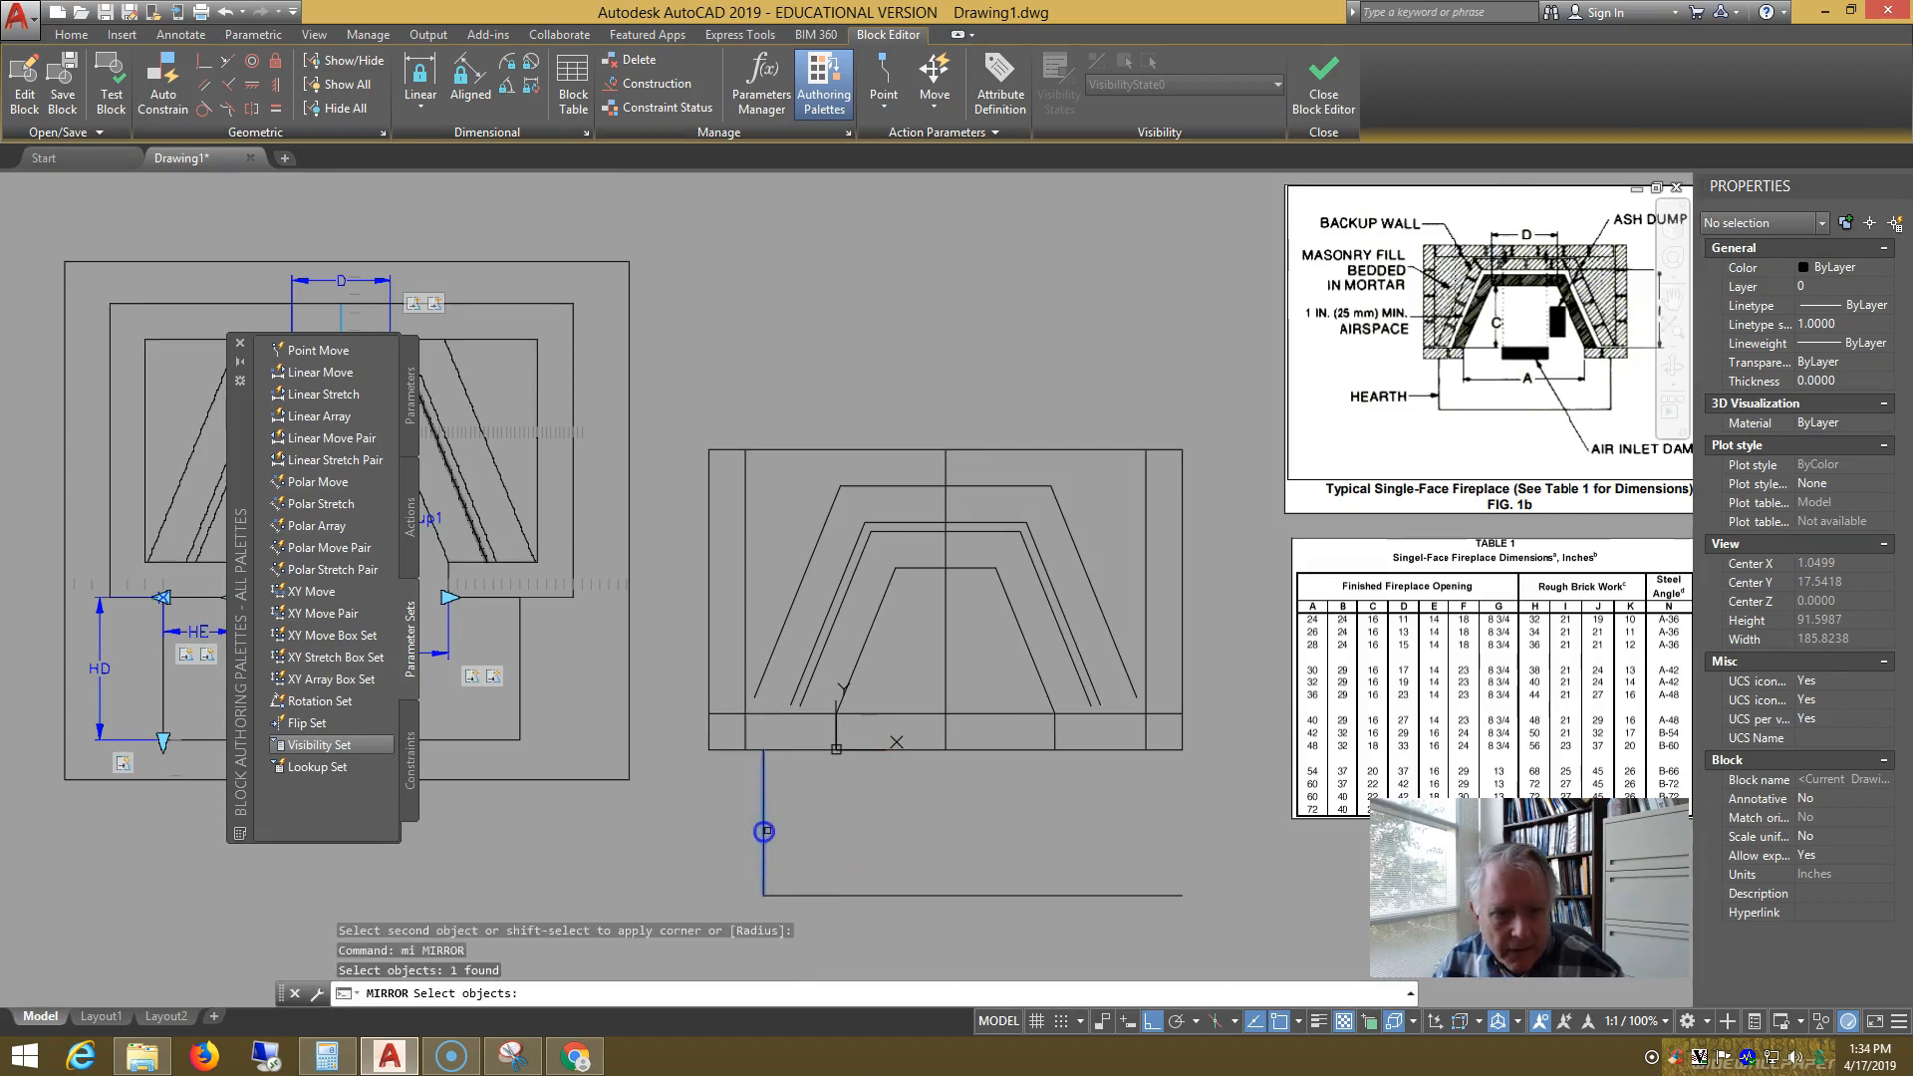
key("Return")
left_click(945, 736)
left_click(945, 793)
type("f")
key("Return")
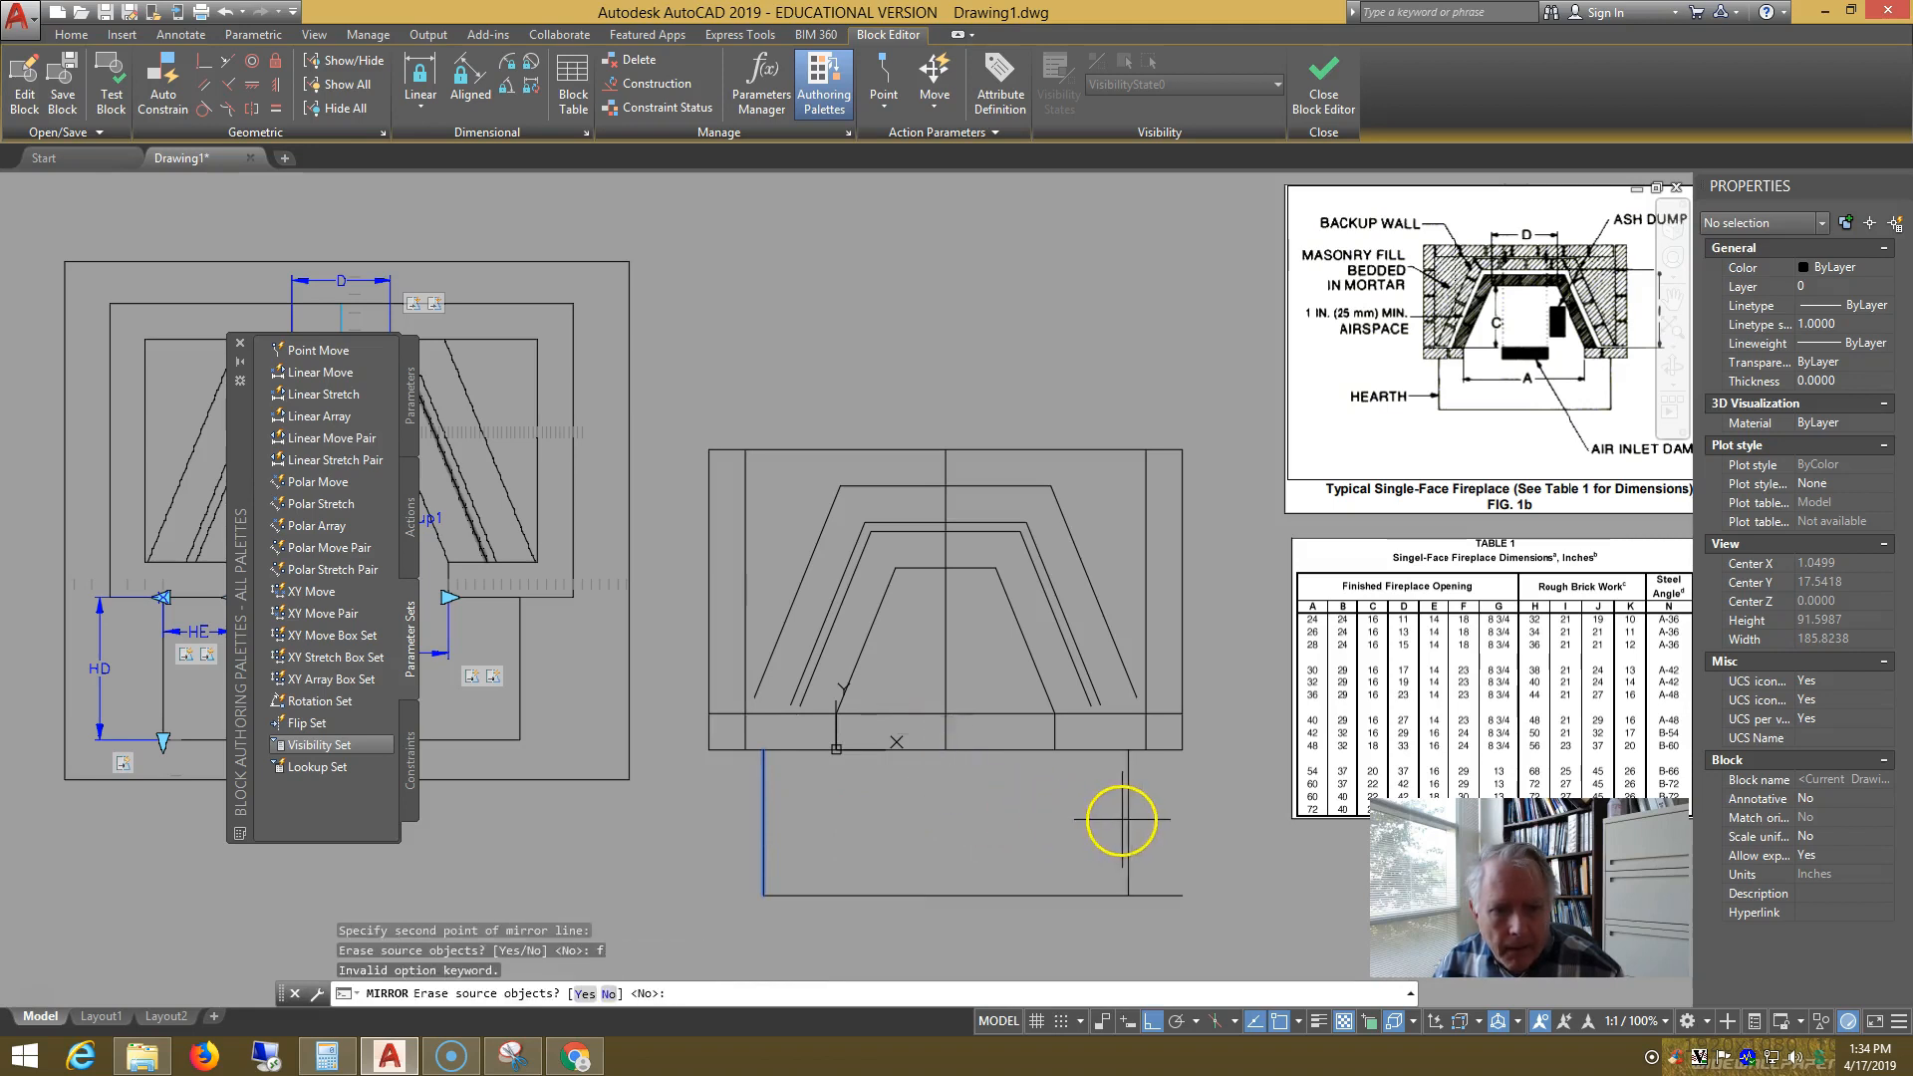
key("Escape")
- Mirror the hearth's left side line about the fireplace's vertical centerline, keeping the source line
key("Return")
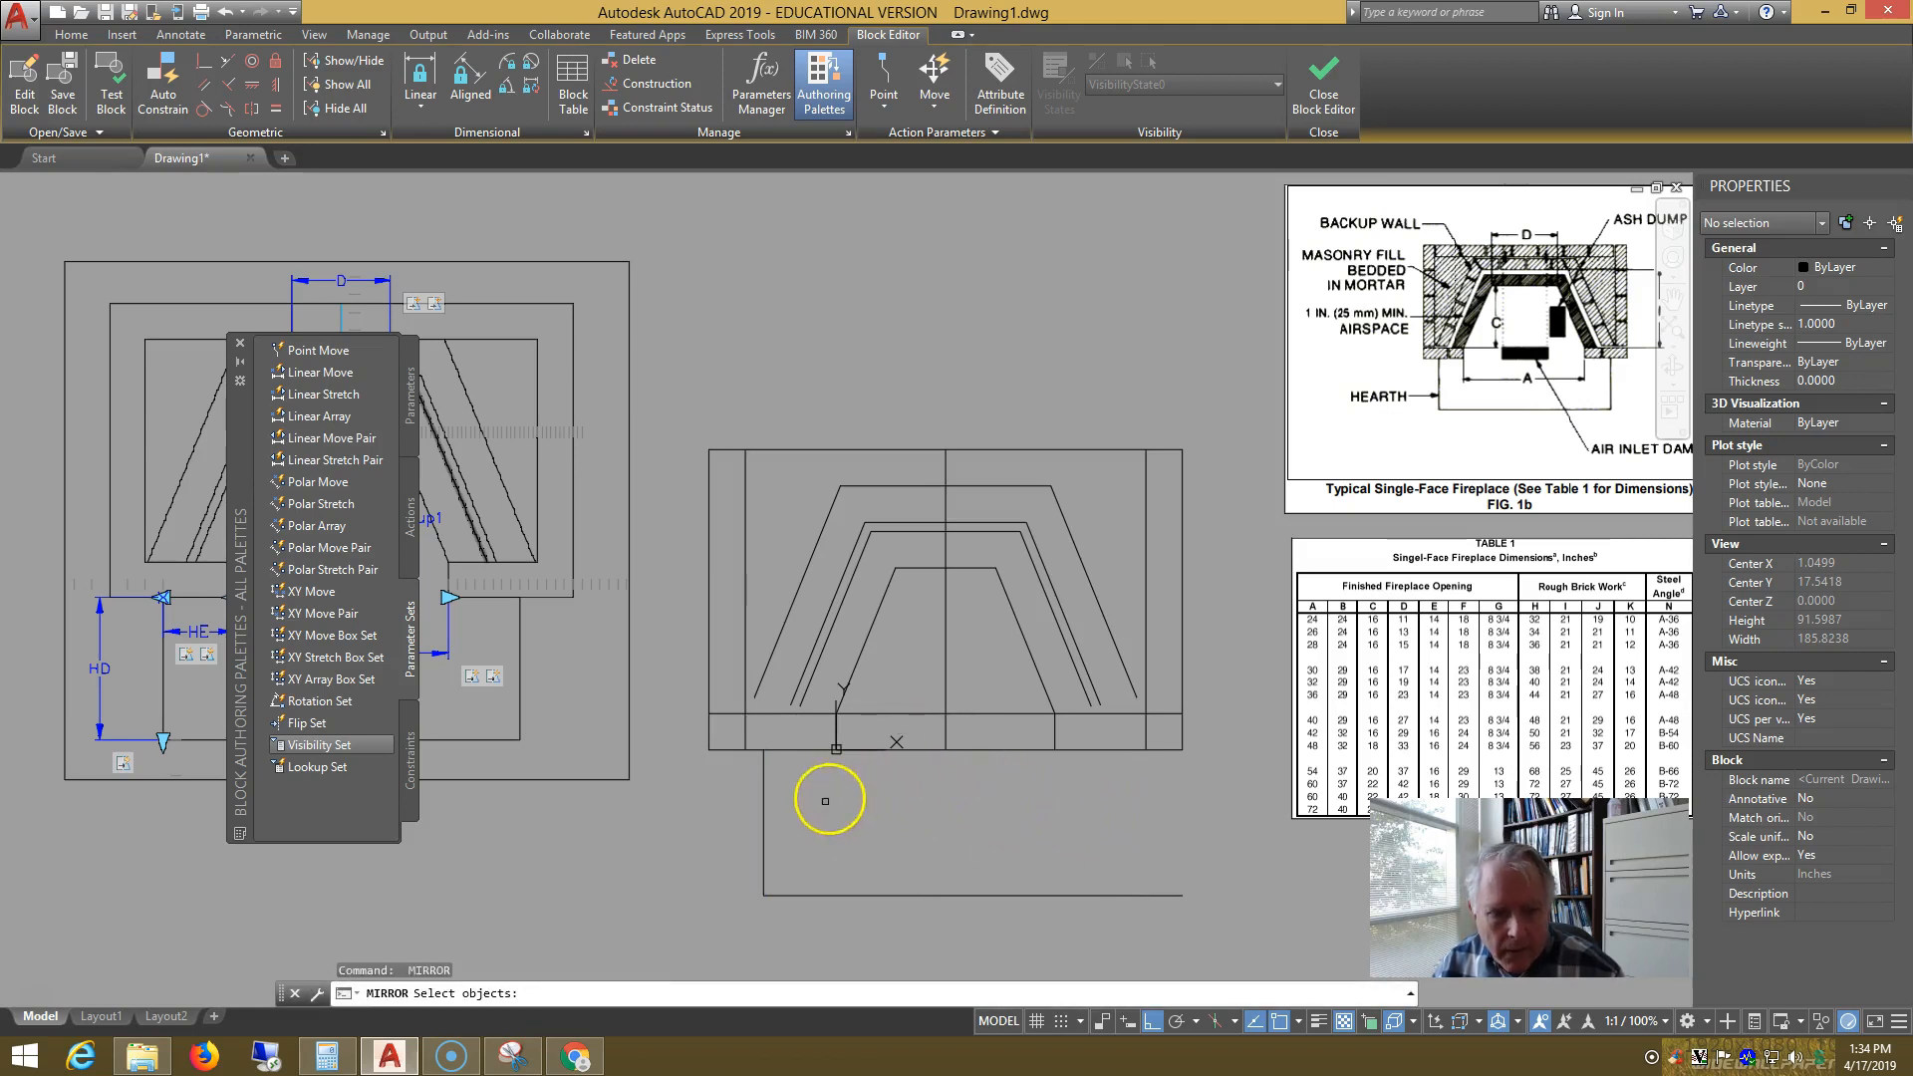
left_click(765, 814)
key("Return")
left_click(946, 749)
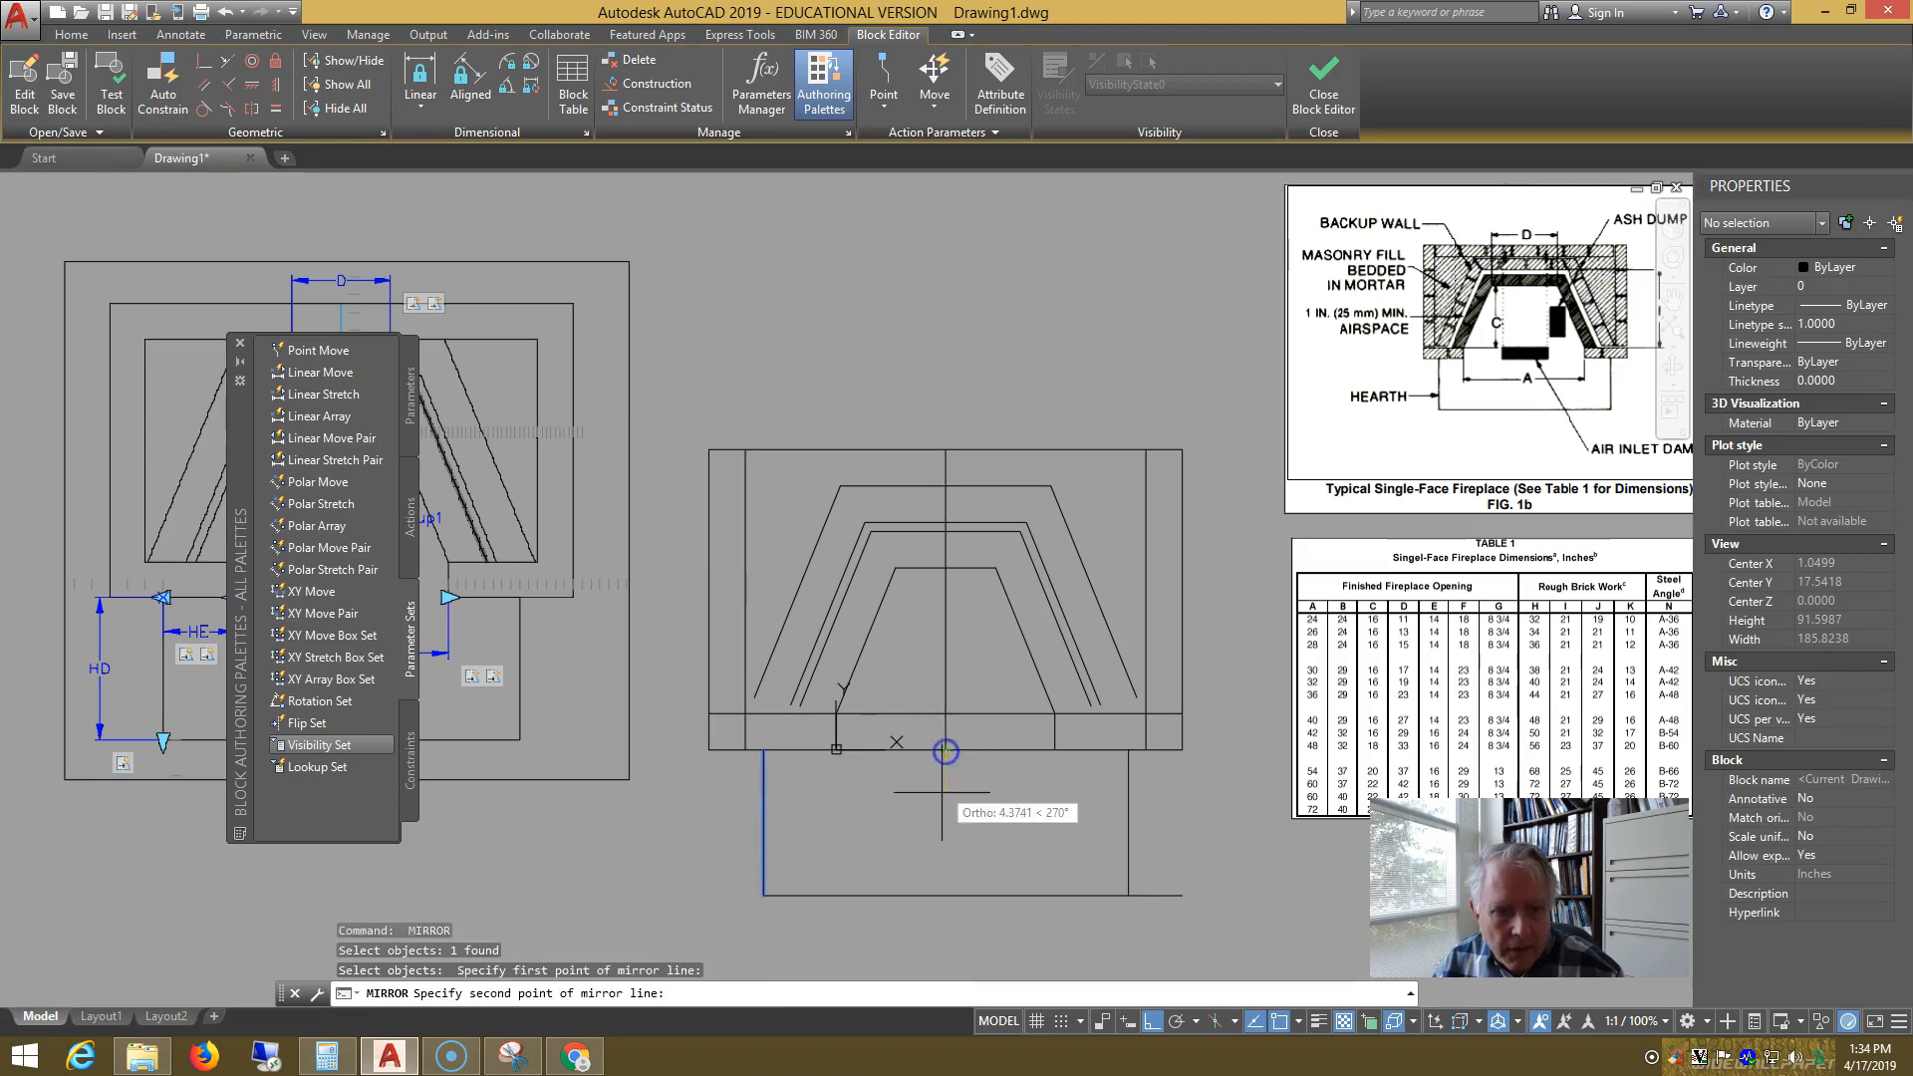
left_click(943, 800)
key("Return")
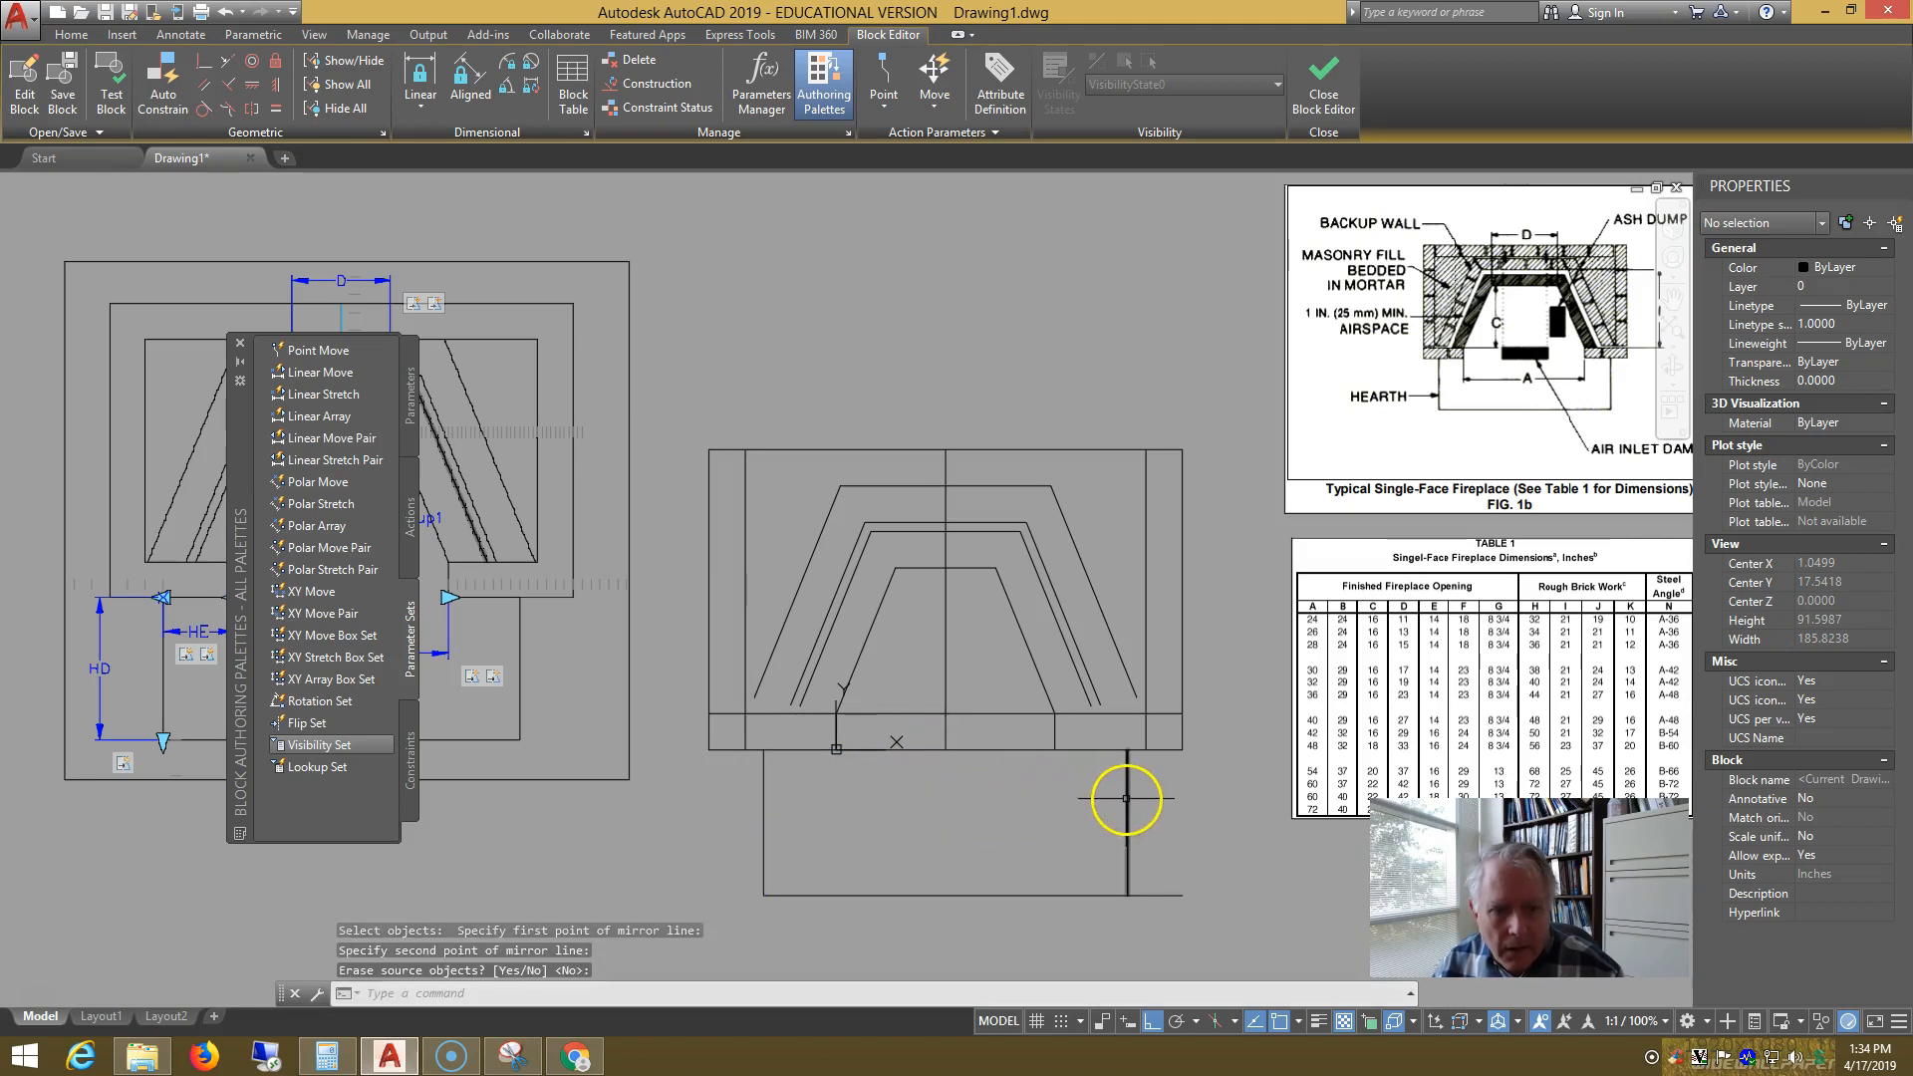
- Fillet the hearth's front edge with its right side line at radius 0
type("f")
key("Return")
left_click(1092, 893)
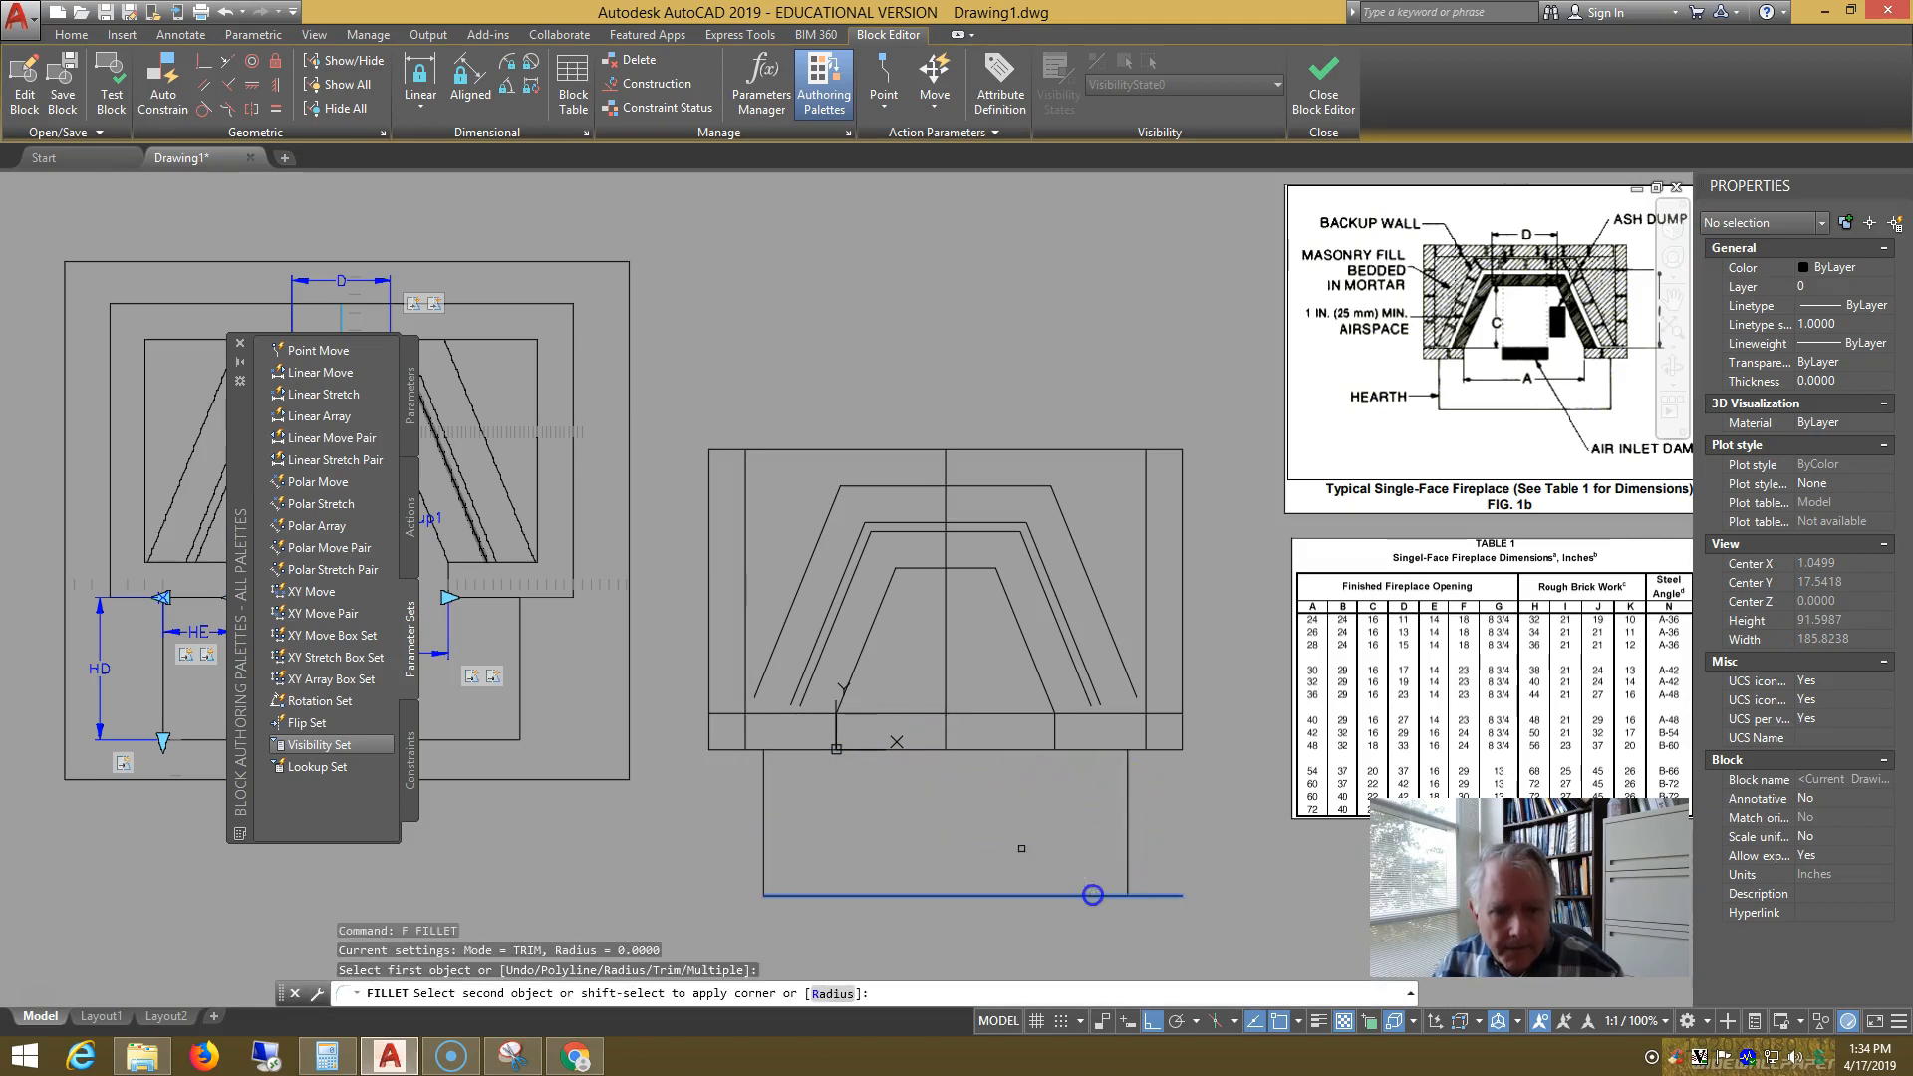
left_click(1126, 875)
- Fillet the four corners of the inner rectangle inside the outer fireplace outline at radius 0
key("Return")
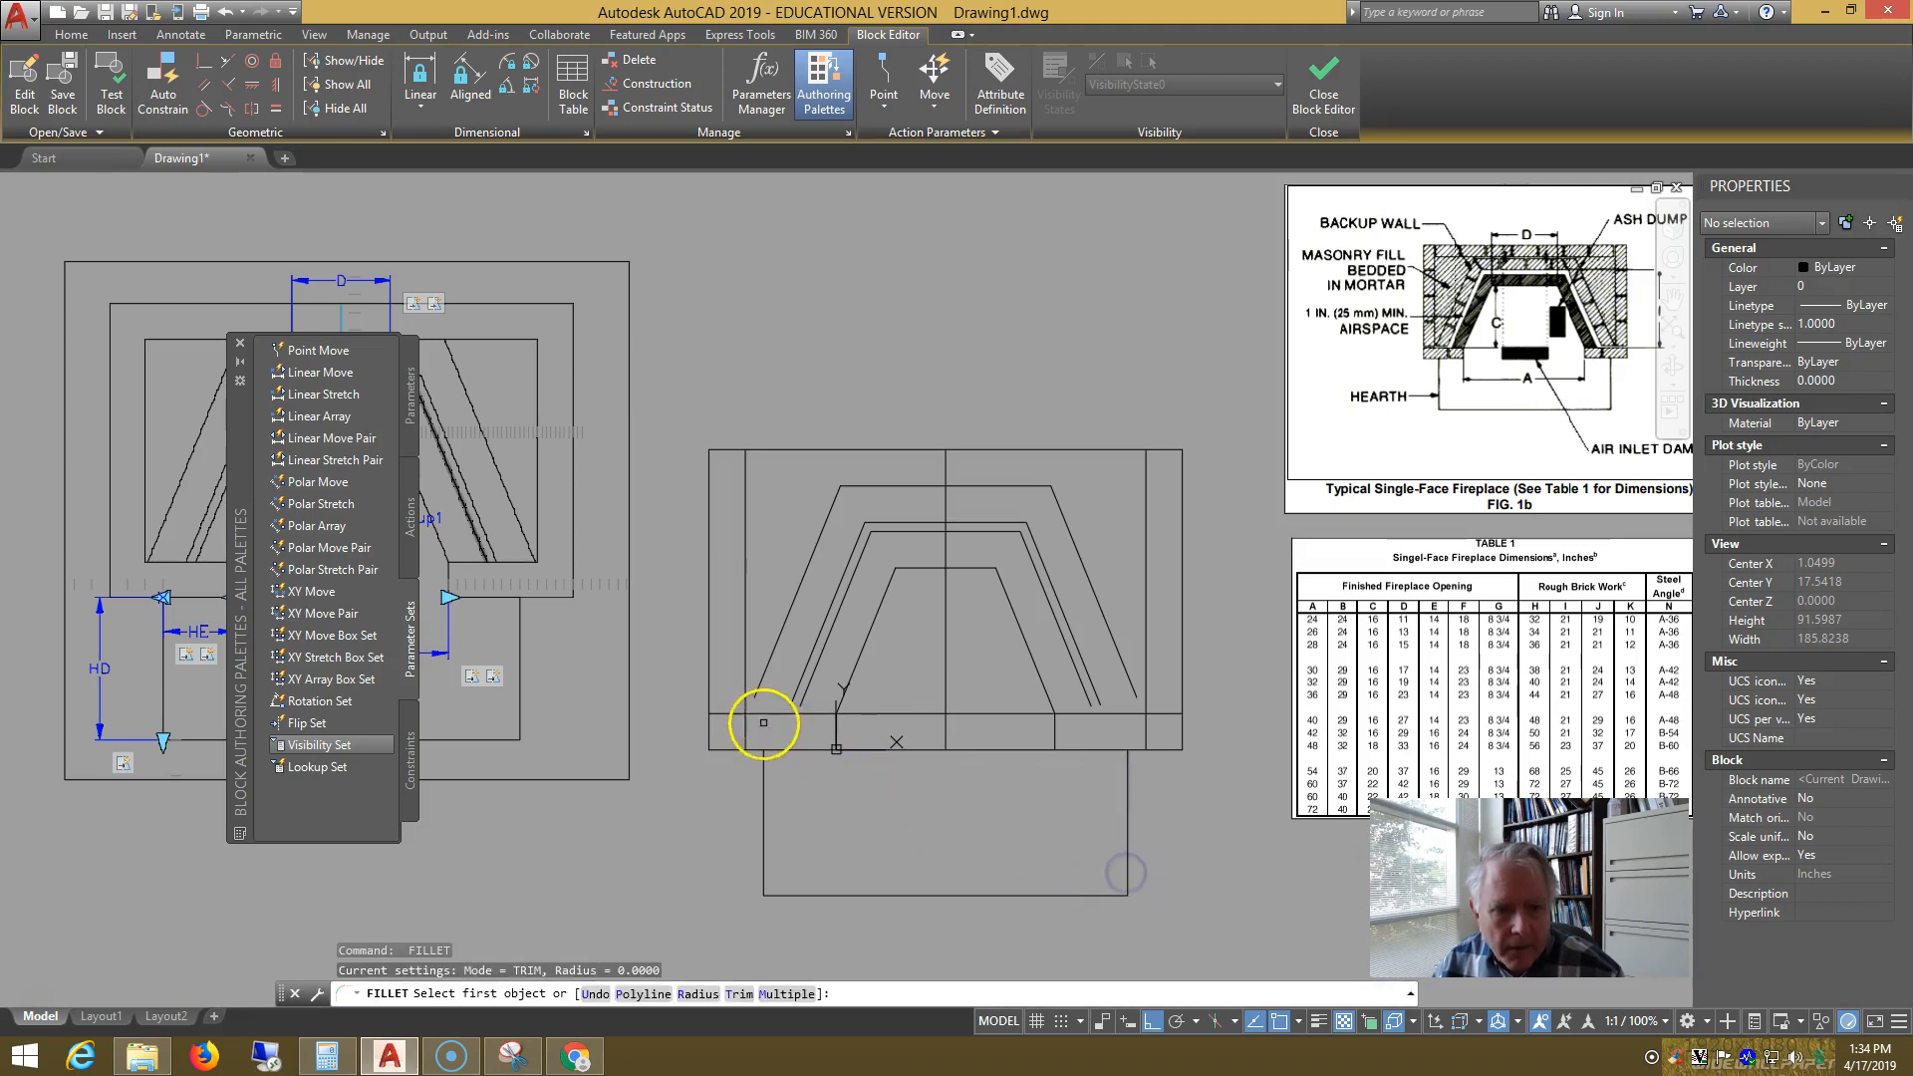
left_click(761, 714)
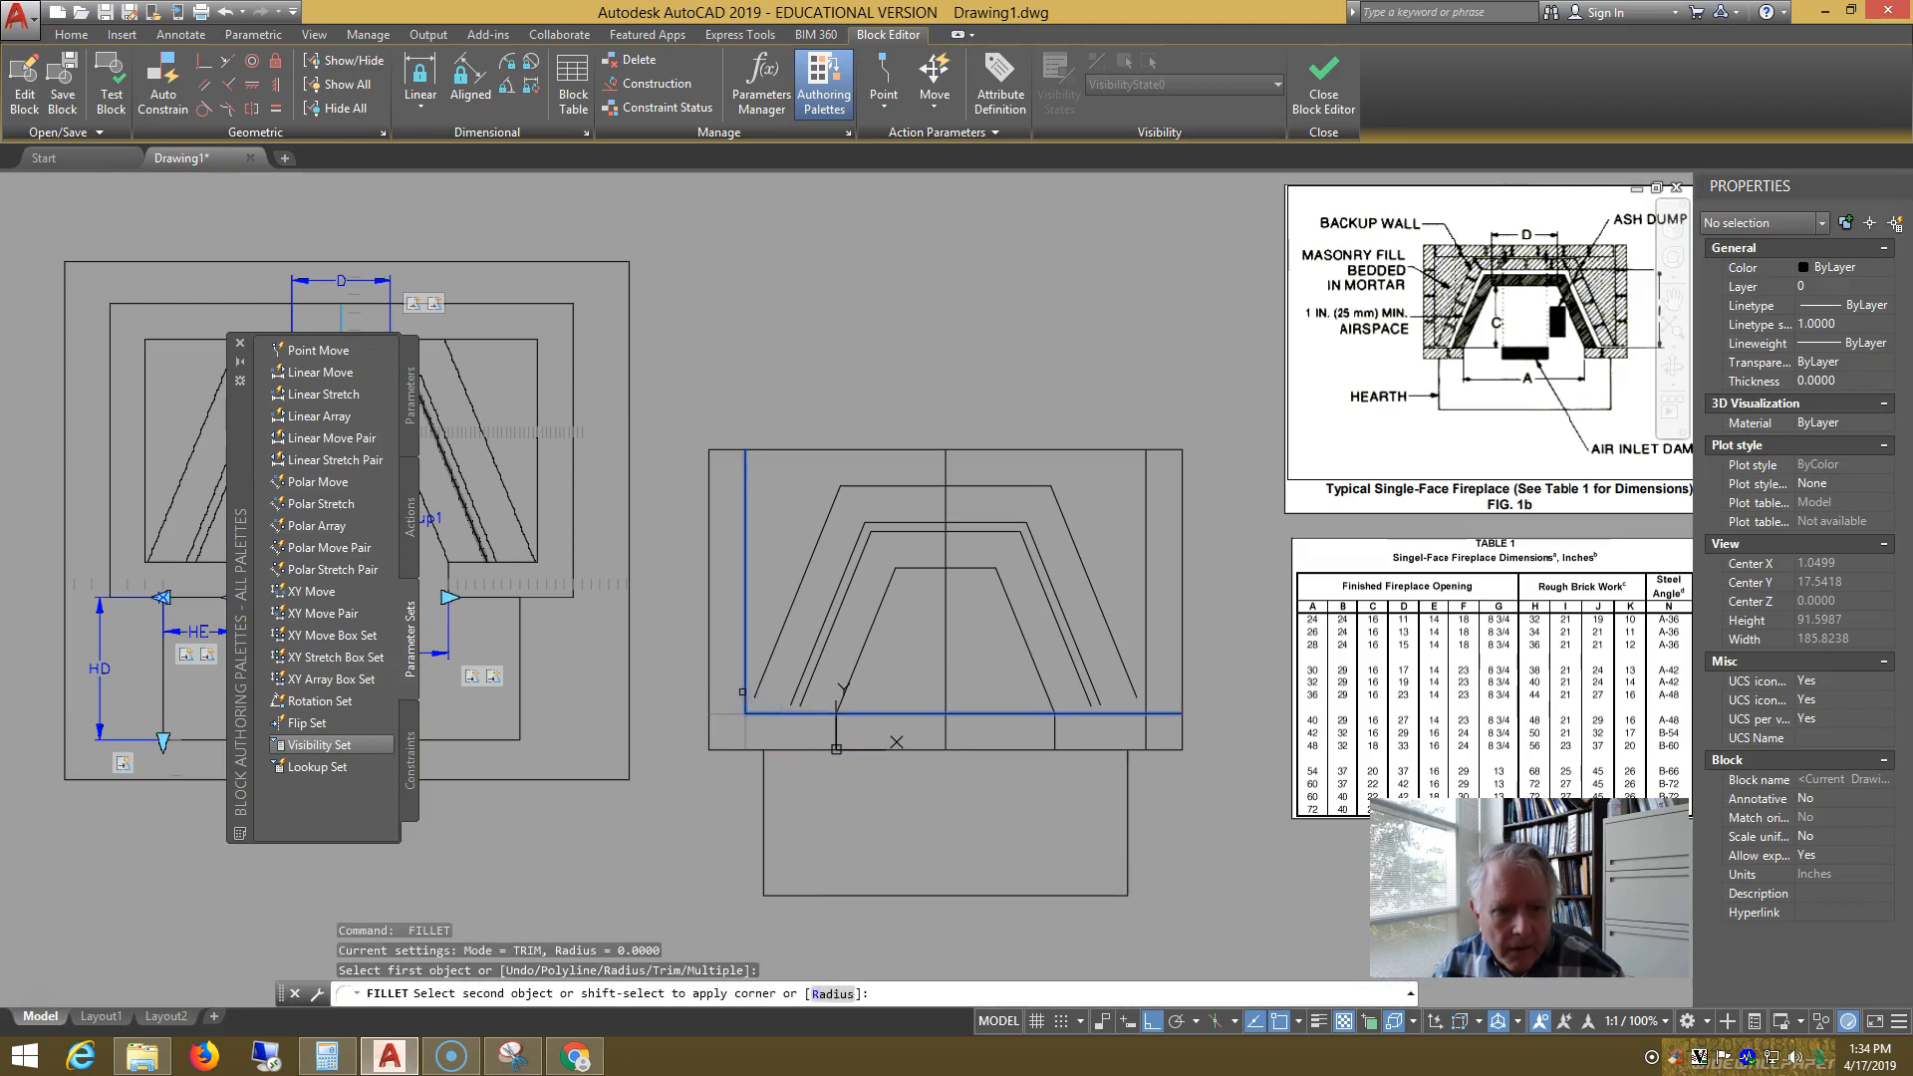
left_click(747, 573)
key("Return")
left_click(862, 489)
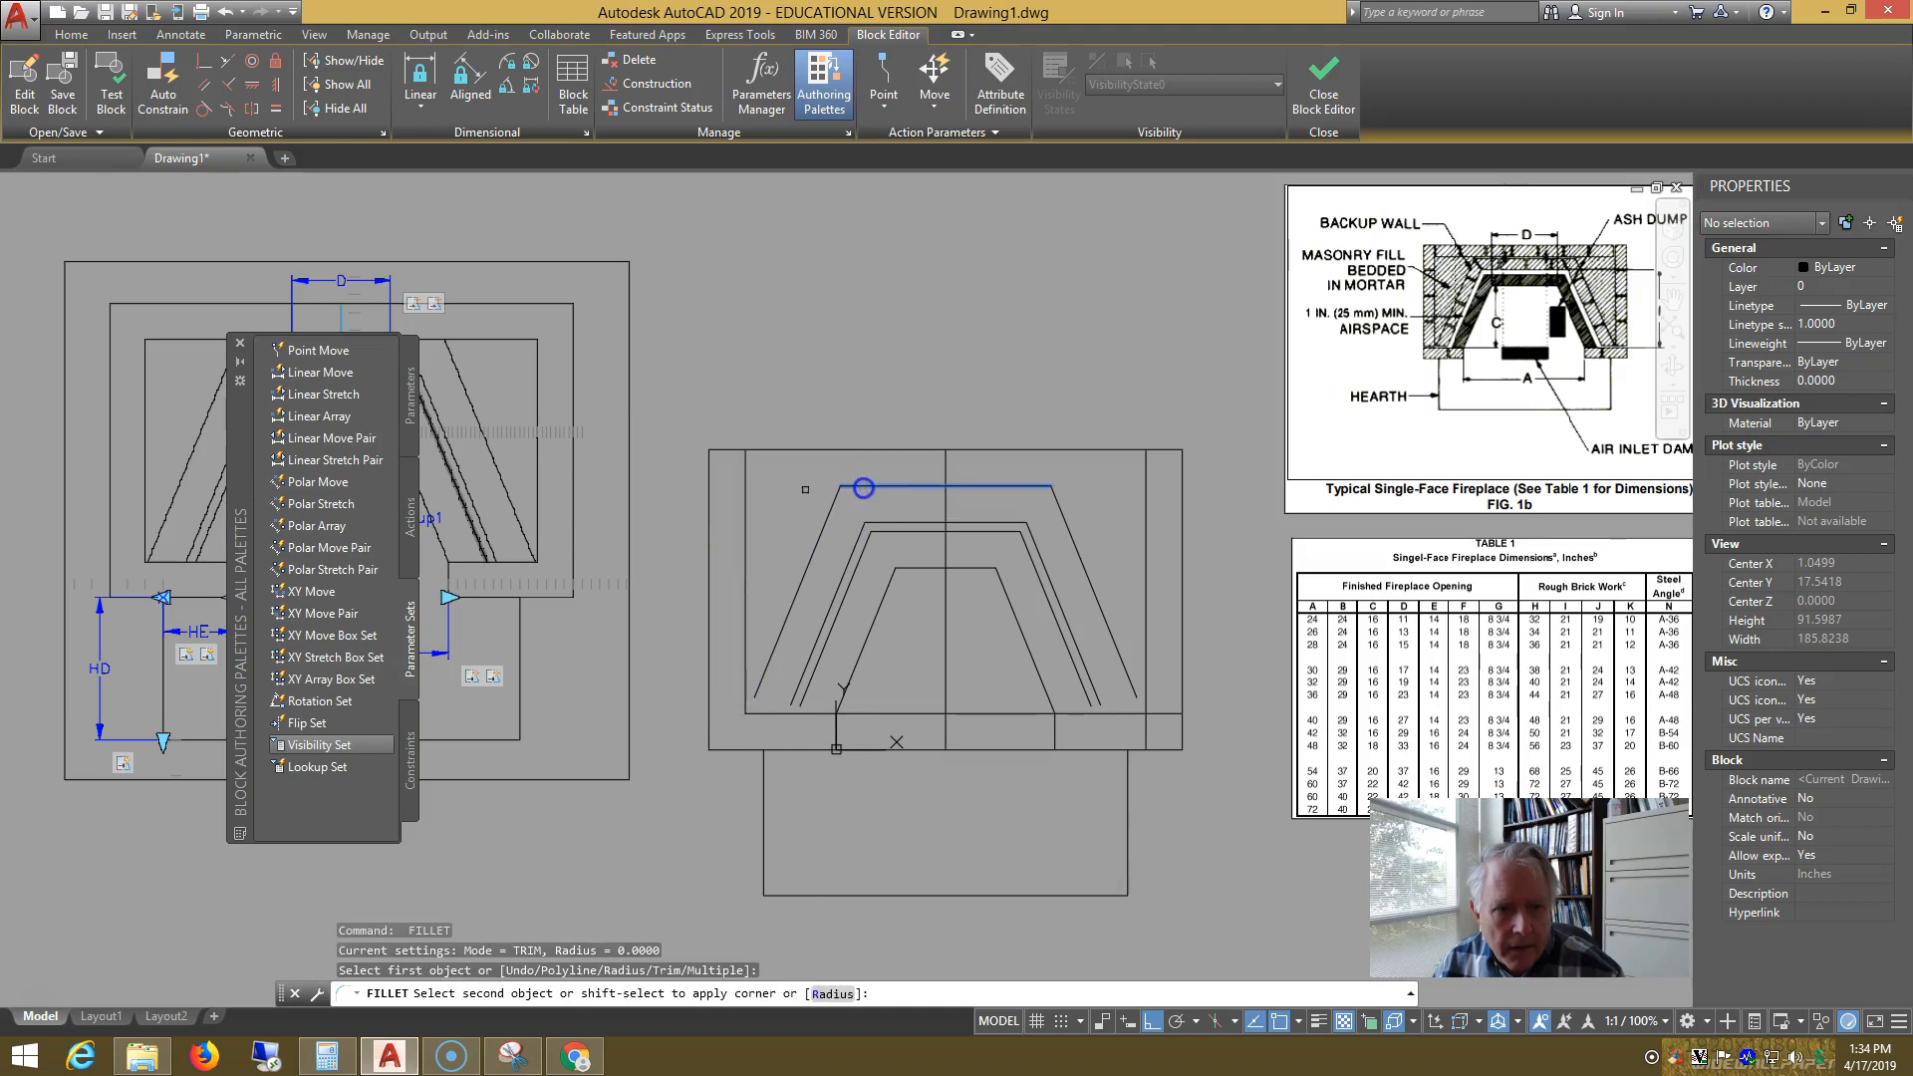
left_click(747, 504)
key("Return")
left_click(1032, 484)
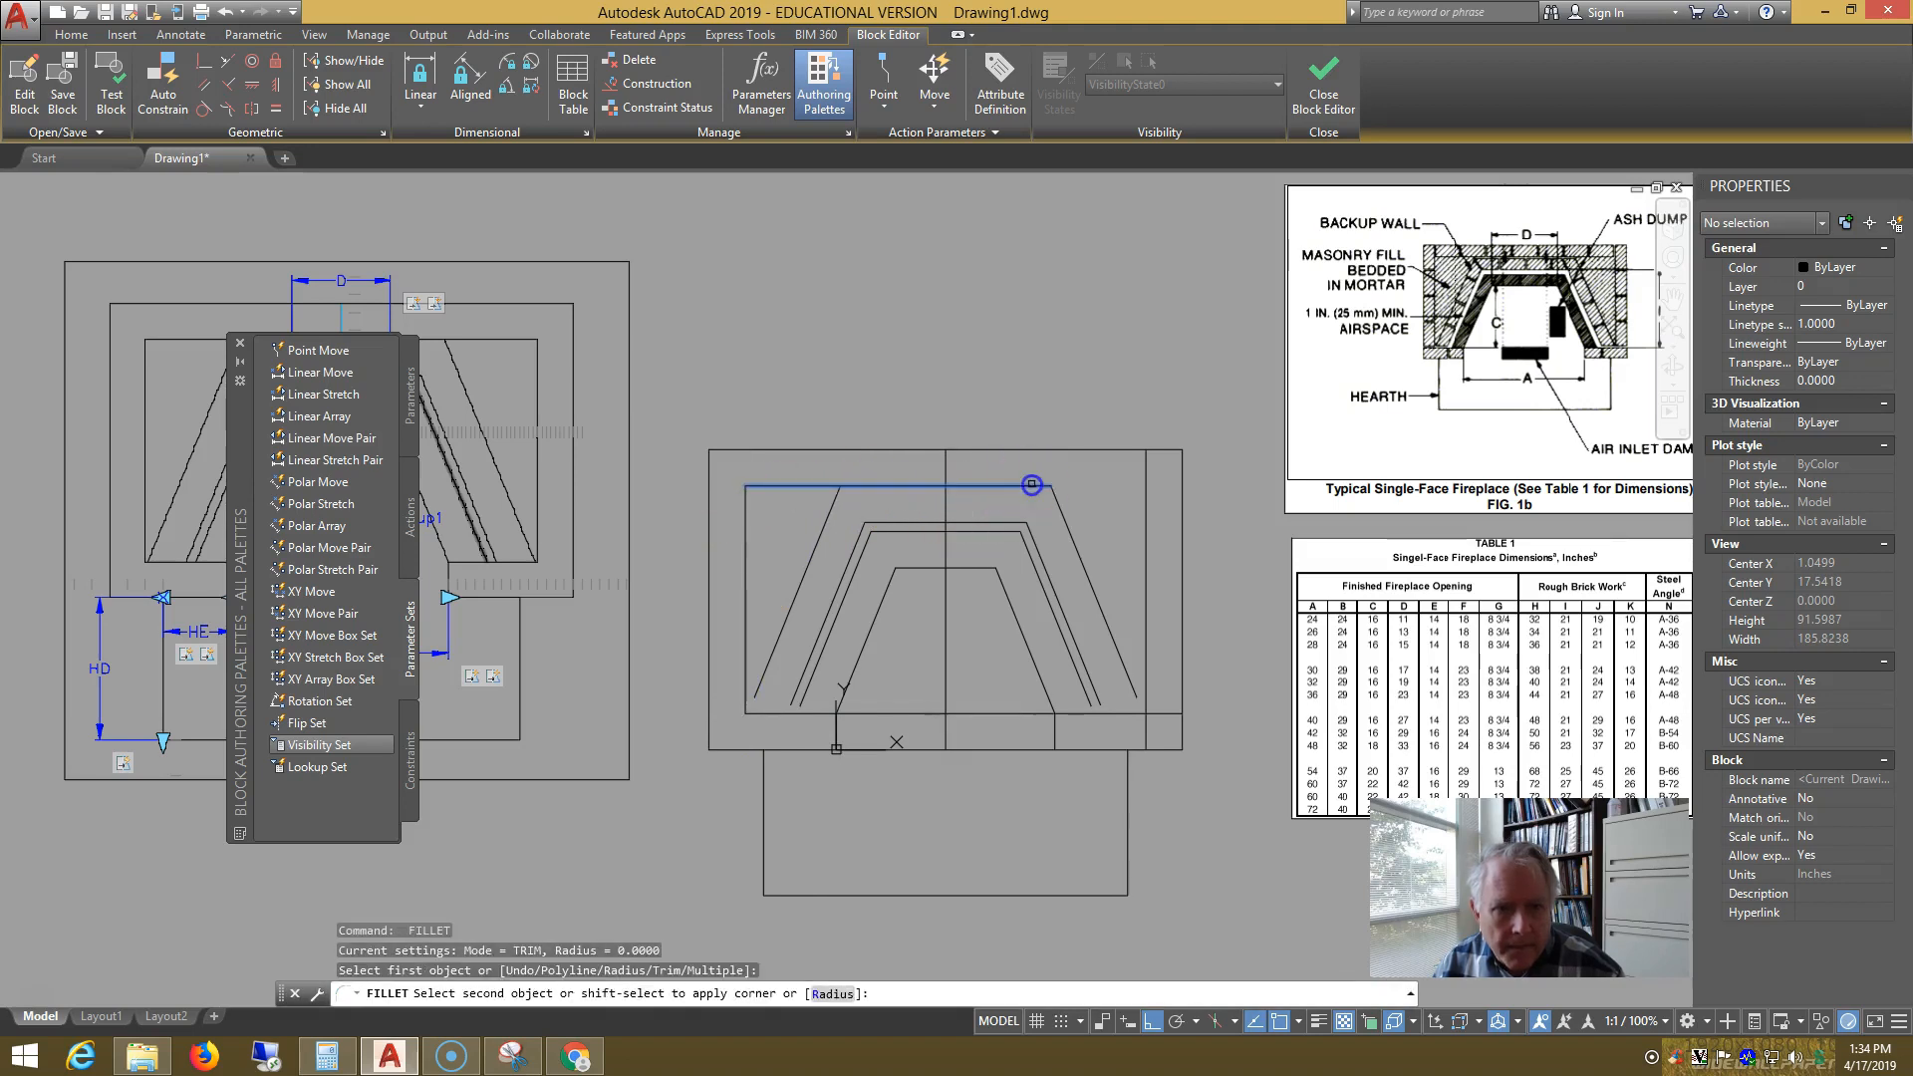
left_click(1144, 579)
key("Return")
left_click(1145, 693)
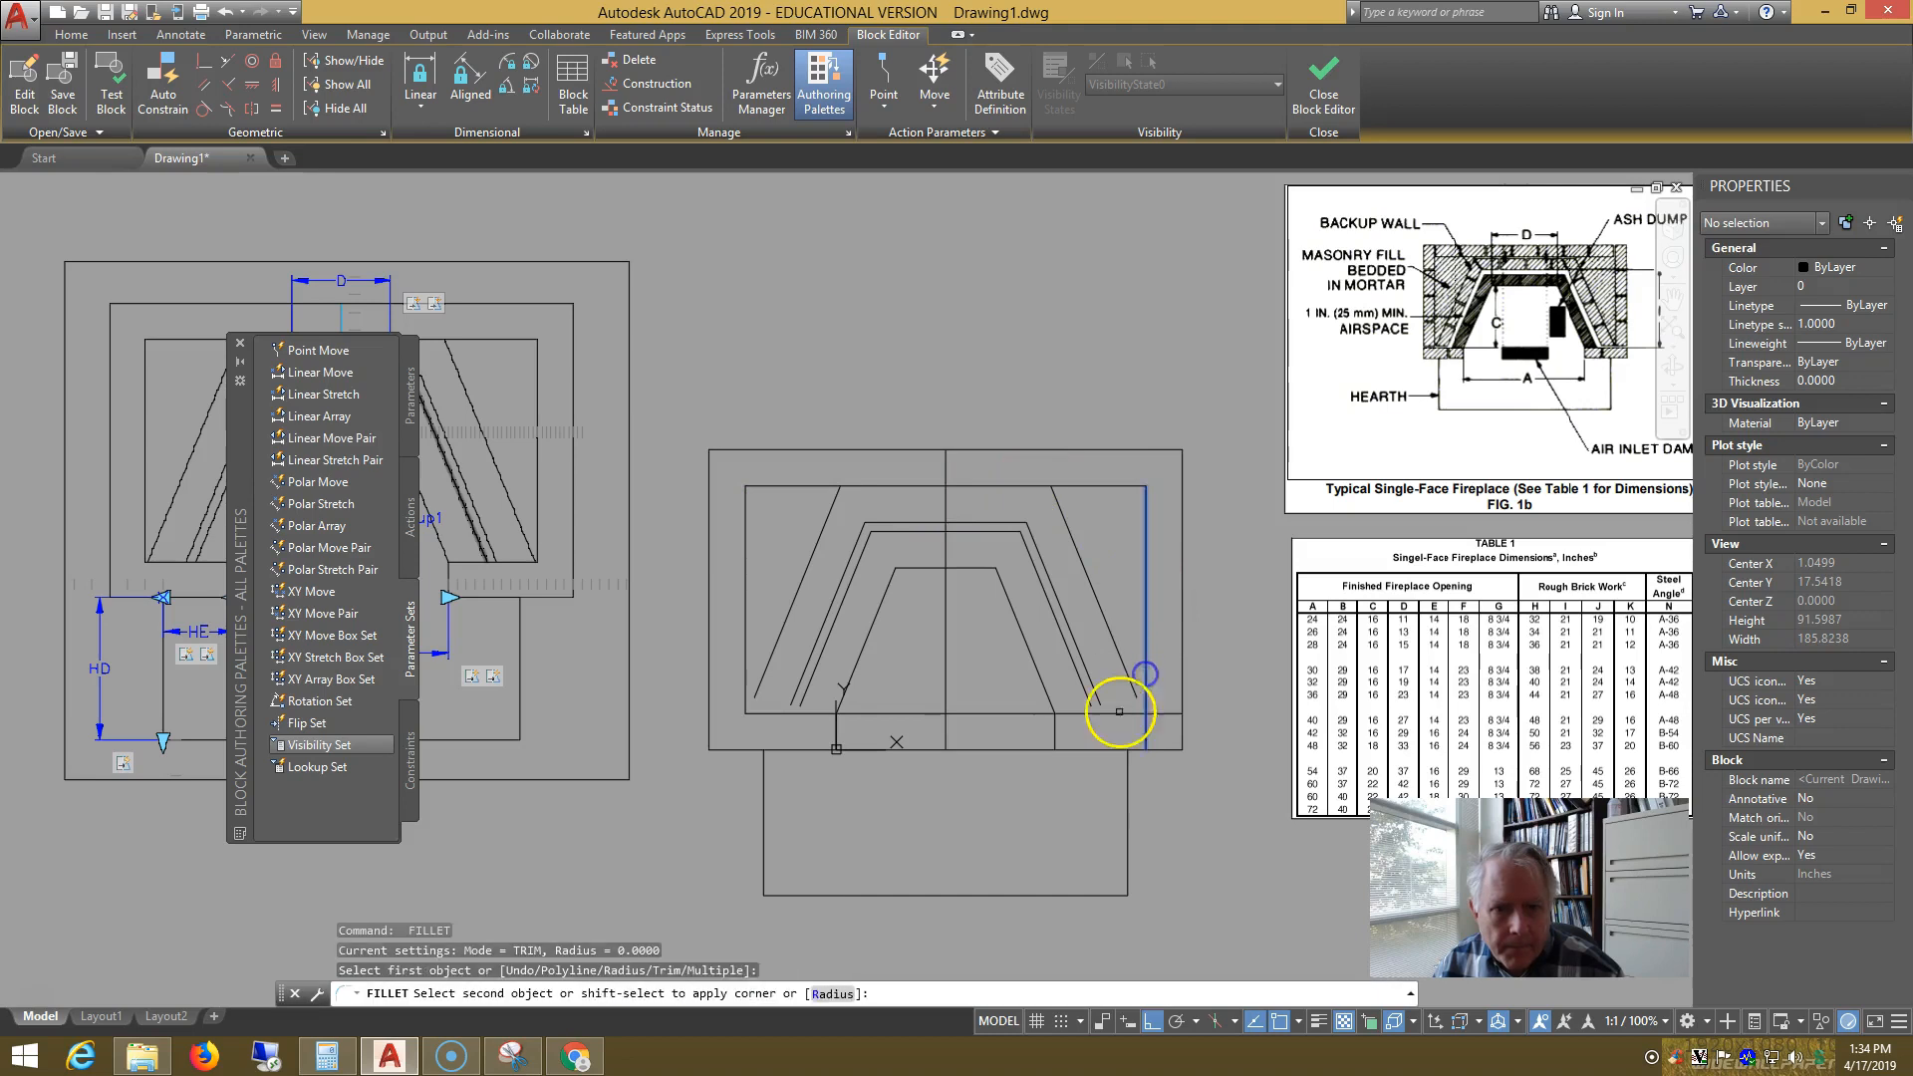
left_click(975, 747)
- Extend the slanted firebox wall lines on both sides down to the inner rectangle's front line
type("ex")
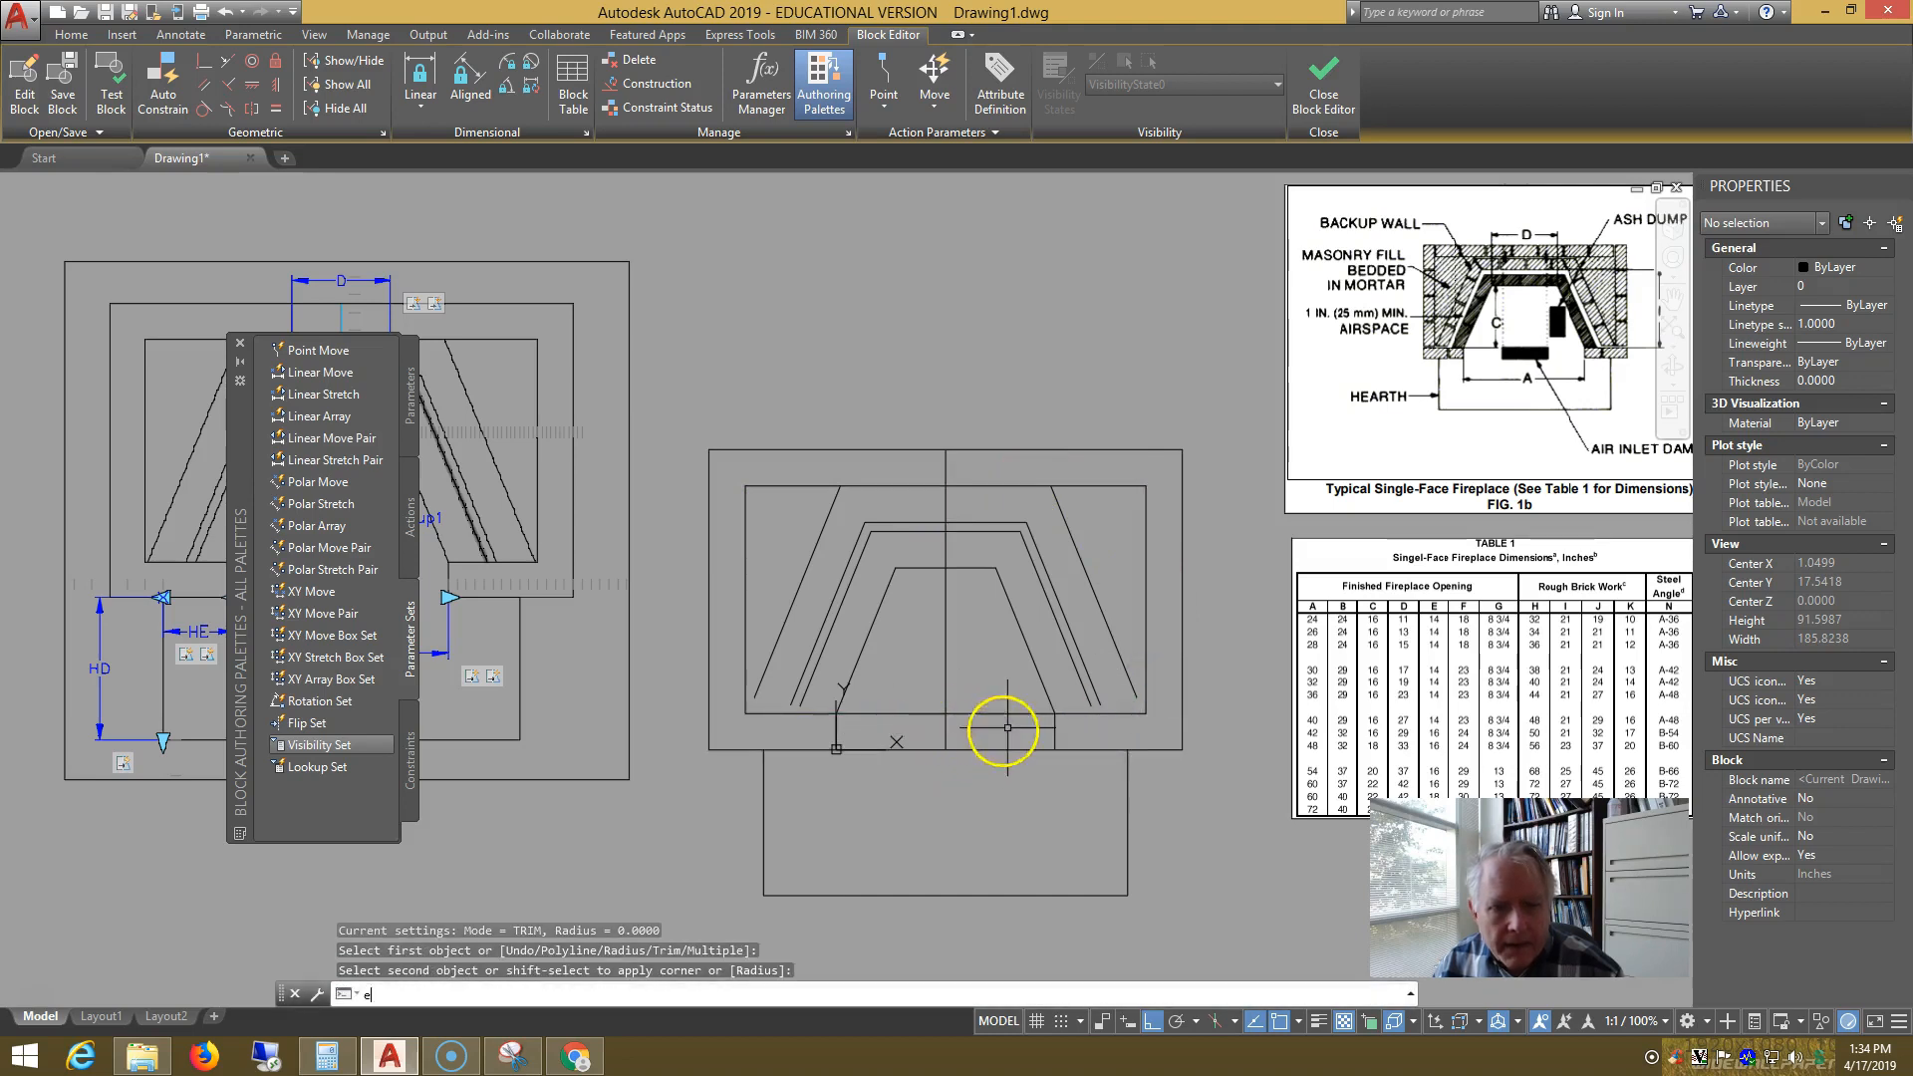
key("Return")
key("Return")
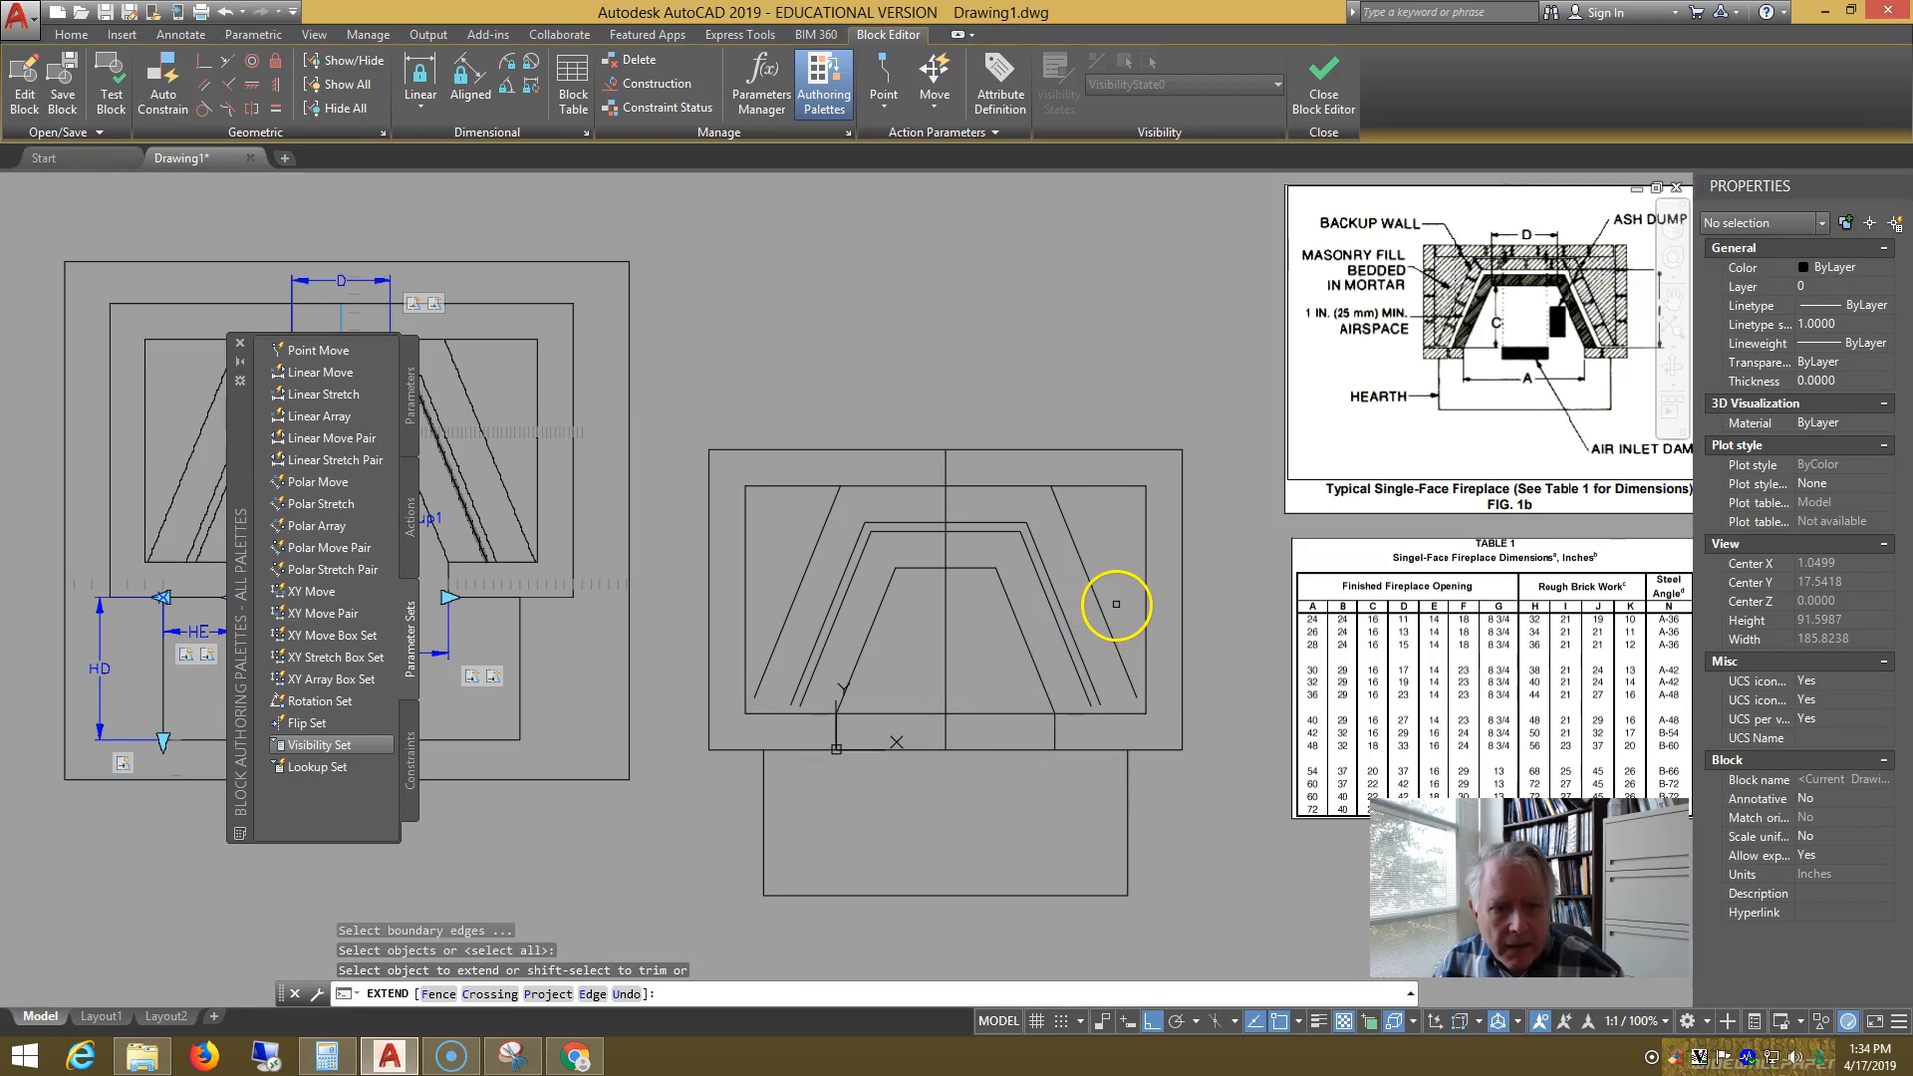
left_click(1117, 601)
left_click(1059, 632)
left_click(1130, 610)
left_click(1038, 638)
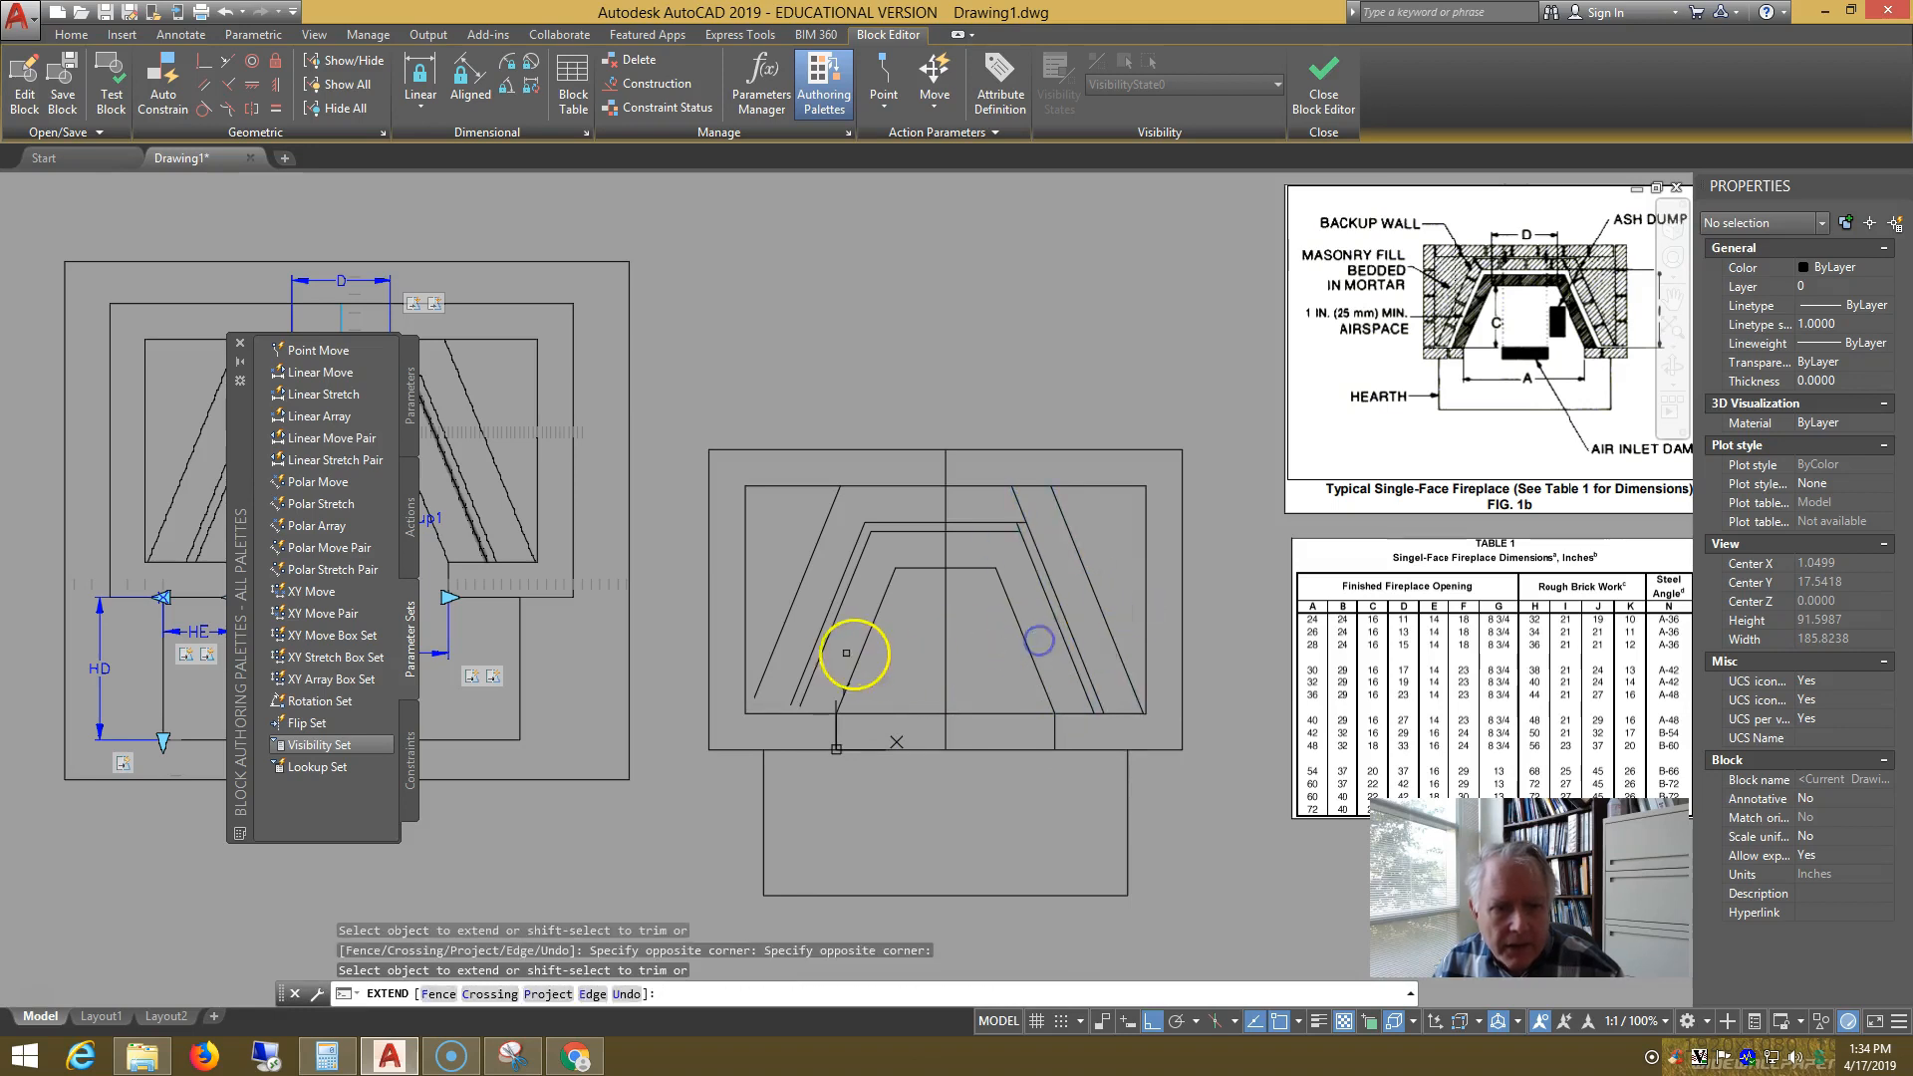
left_click(826, 676)
left_click(772, 645)
key("Return")
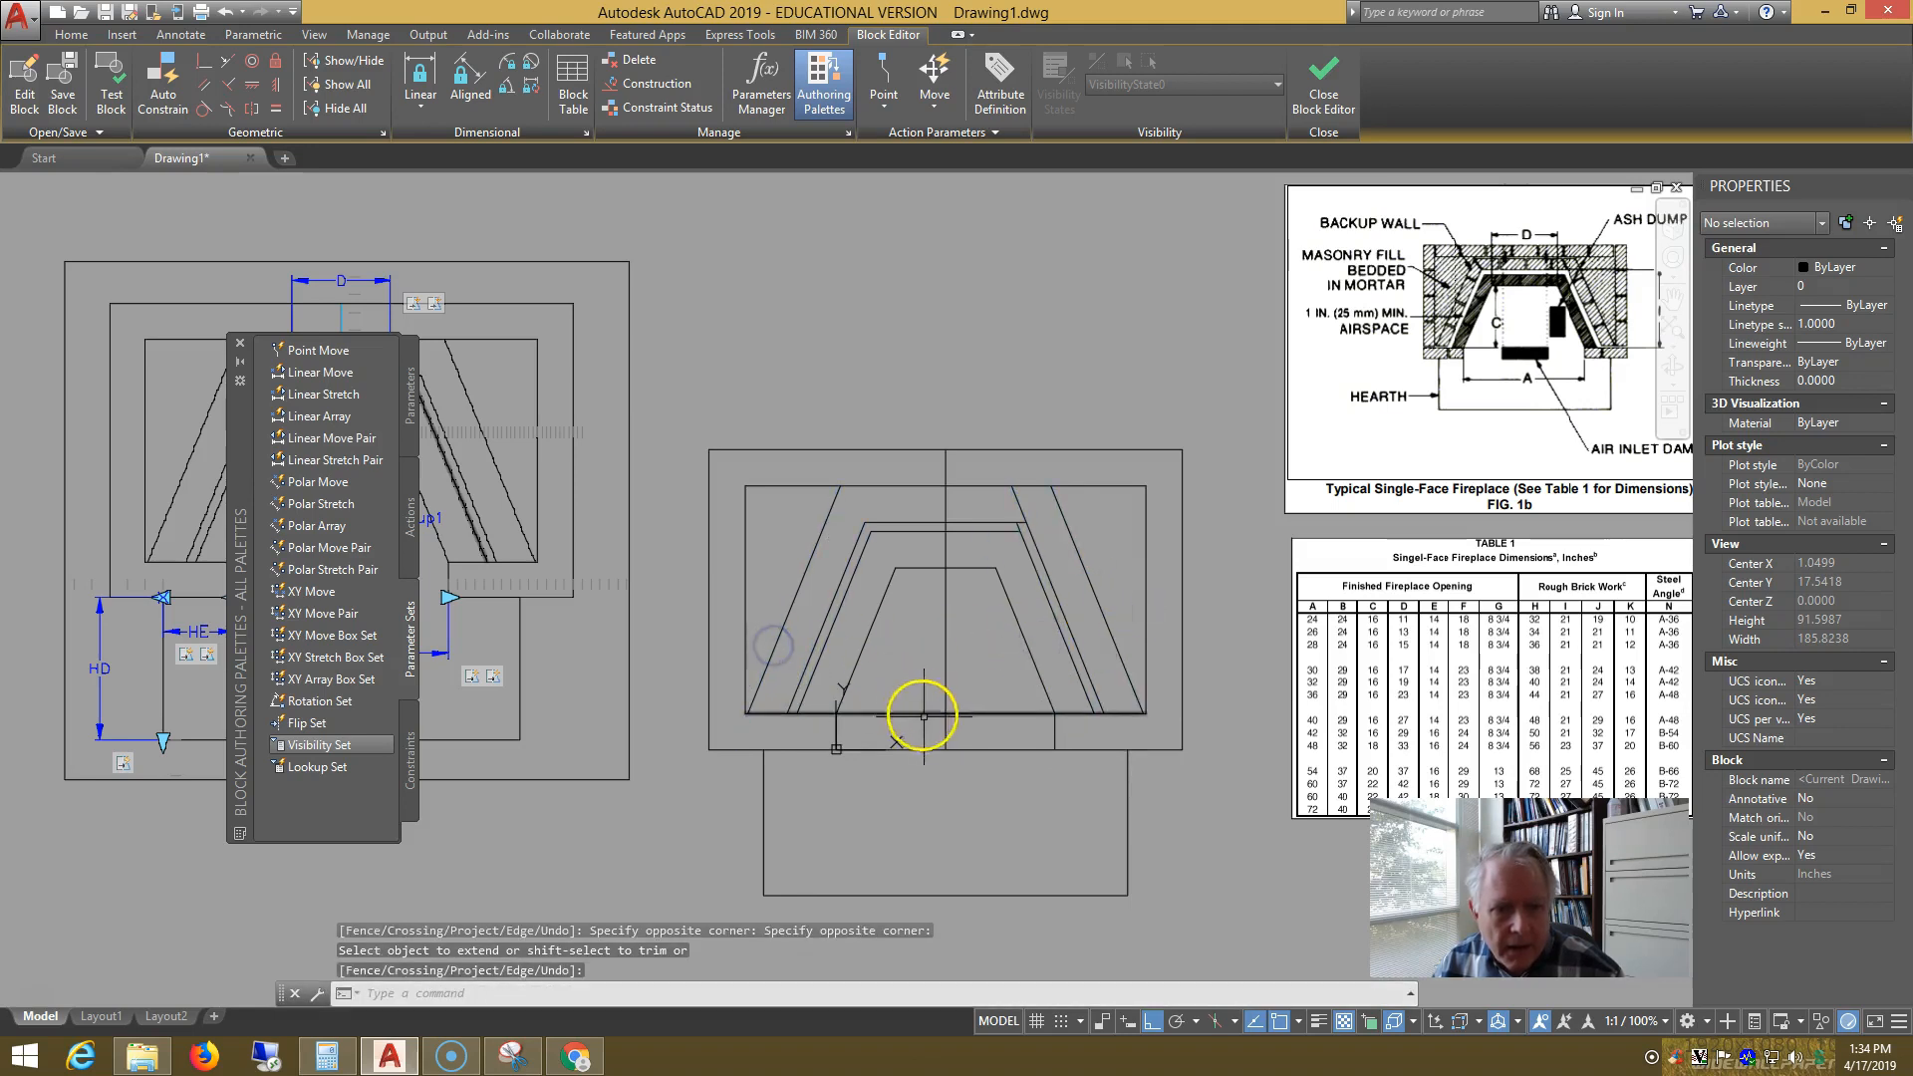
- Trim the inner rectangle's front line and the base line between the two short vertical sides of the firebox opening
type("tr")
key("Return")
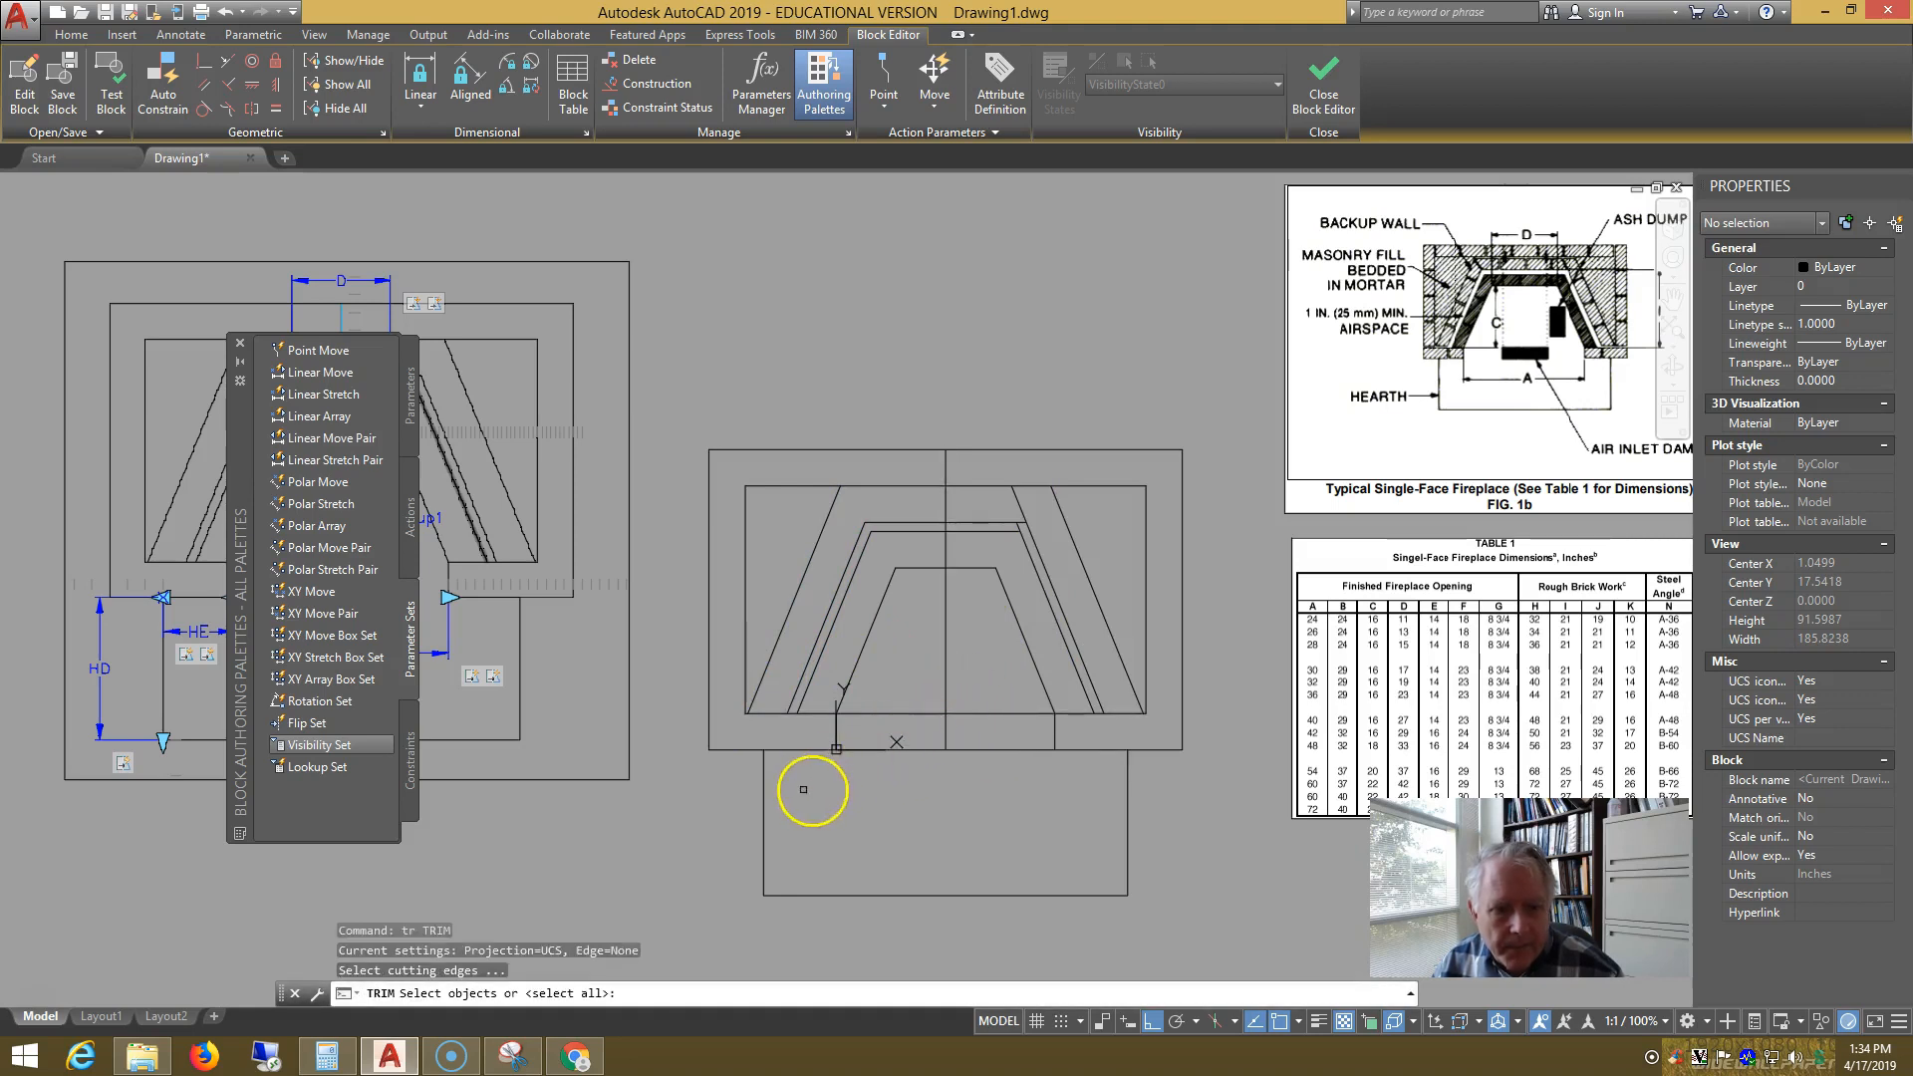
left_click(803, 791)
left_click(1080, 703)
key("Return")
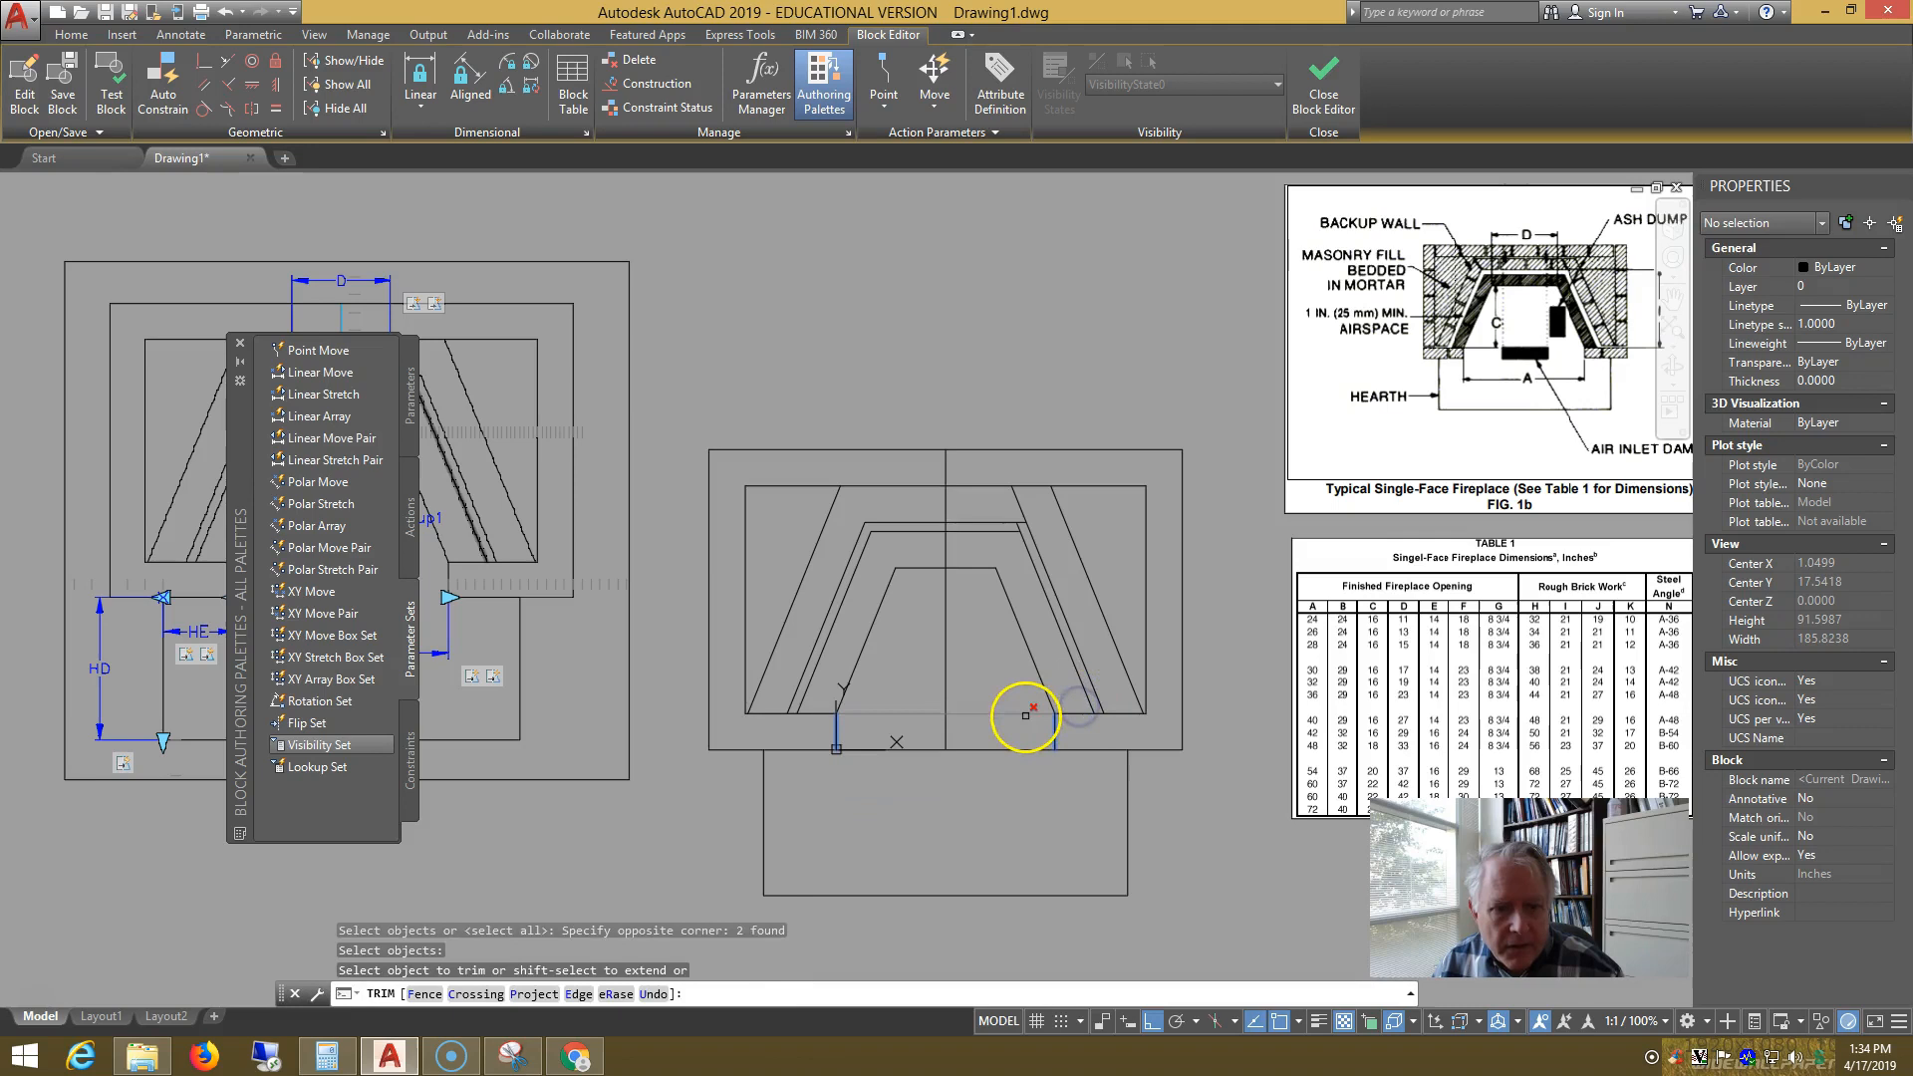
left_click(1026, 715)
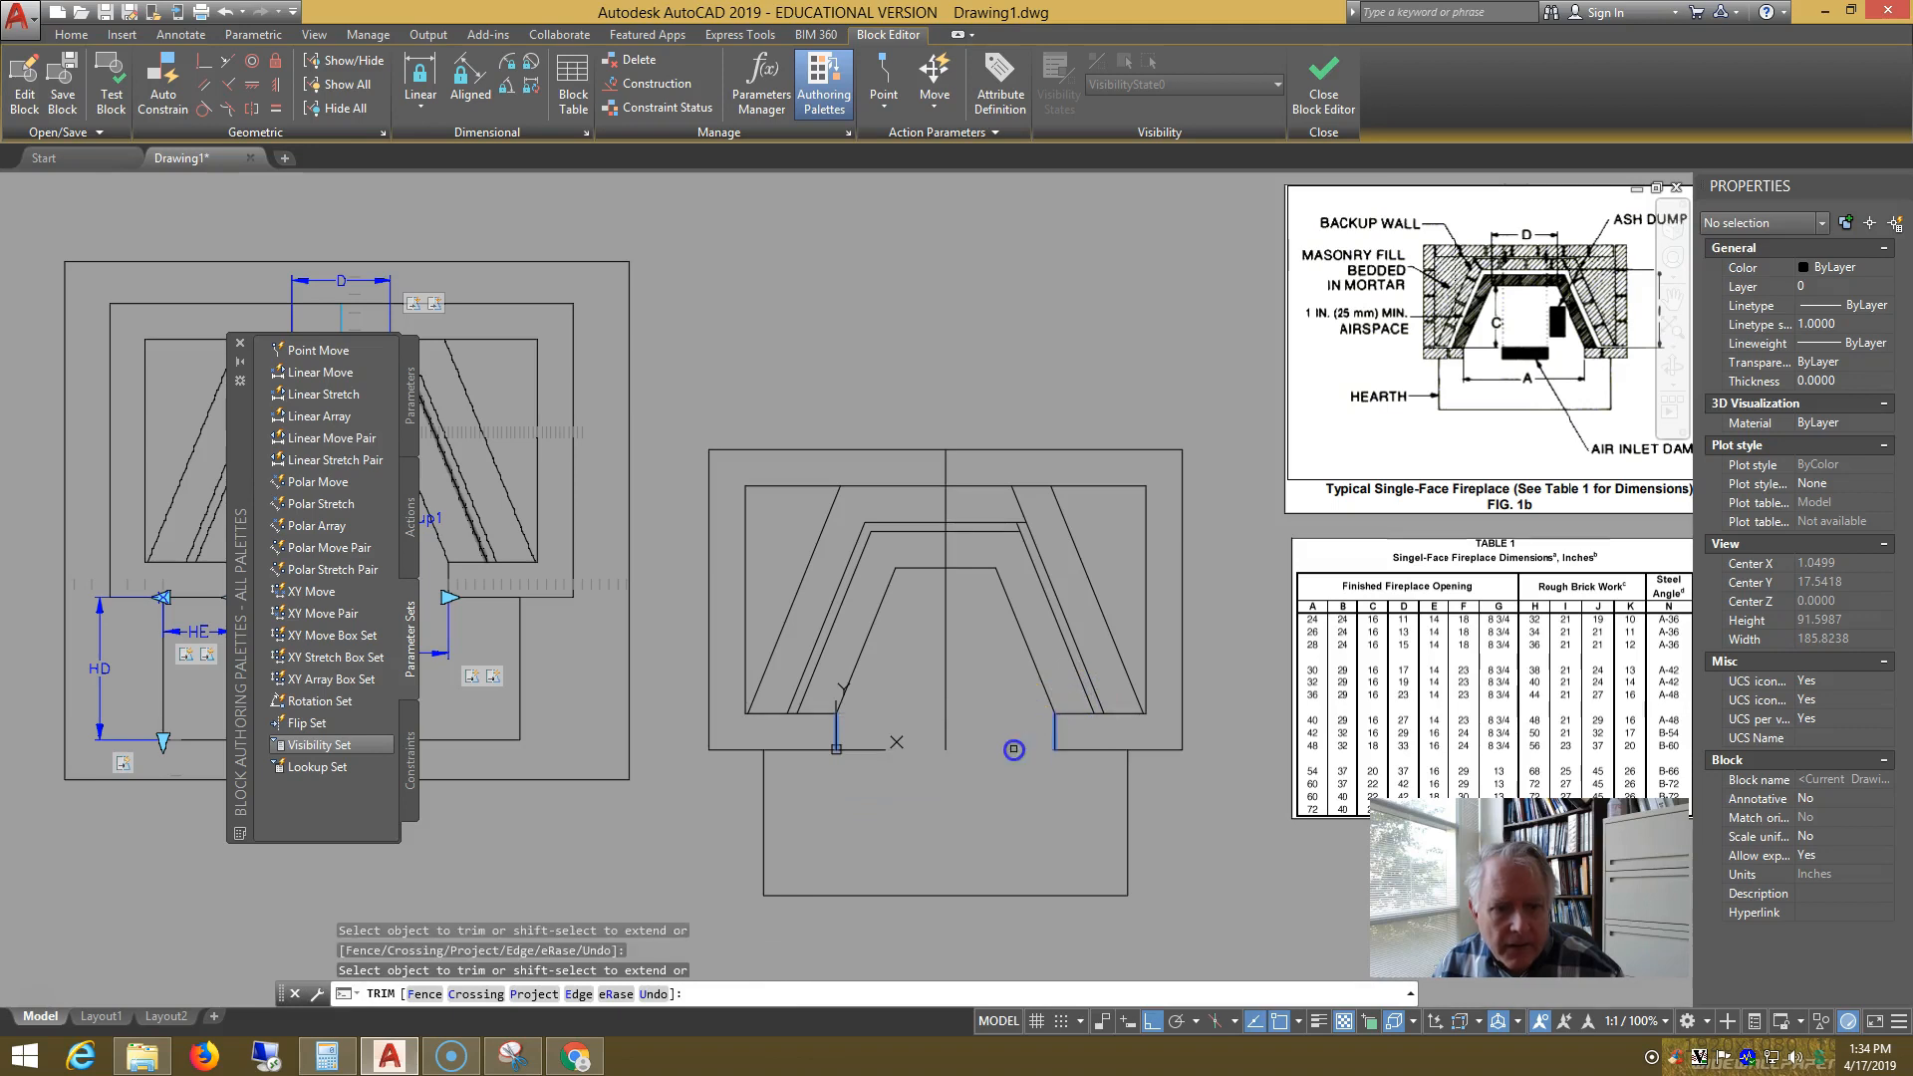
key("Return")
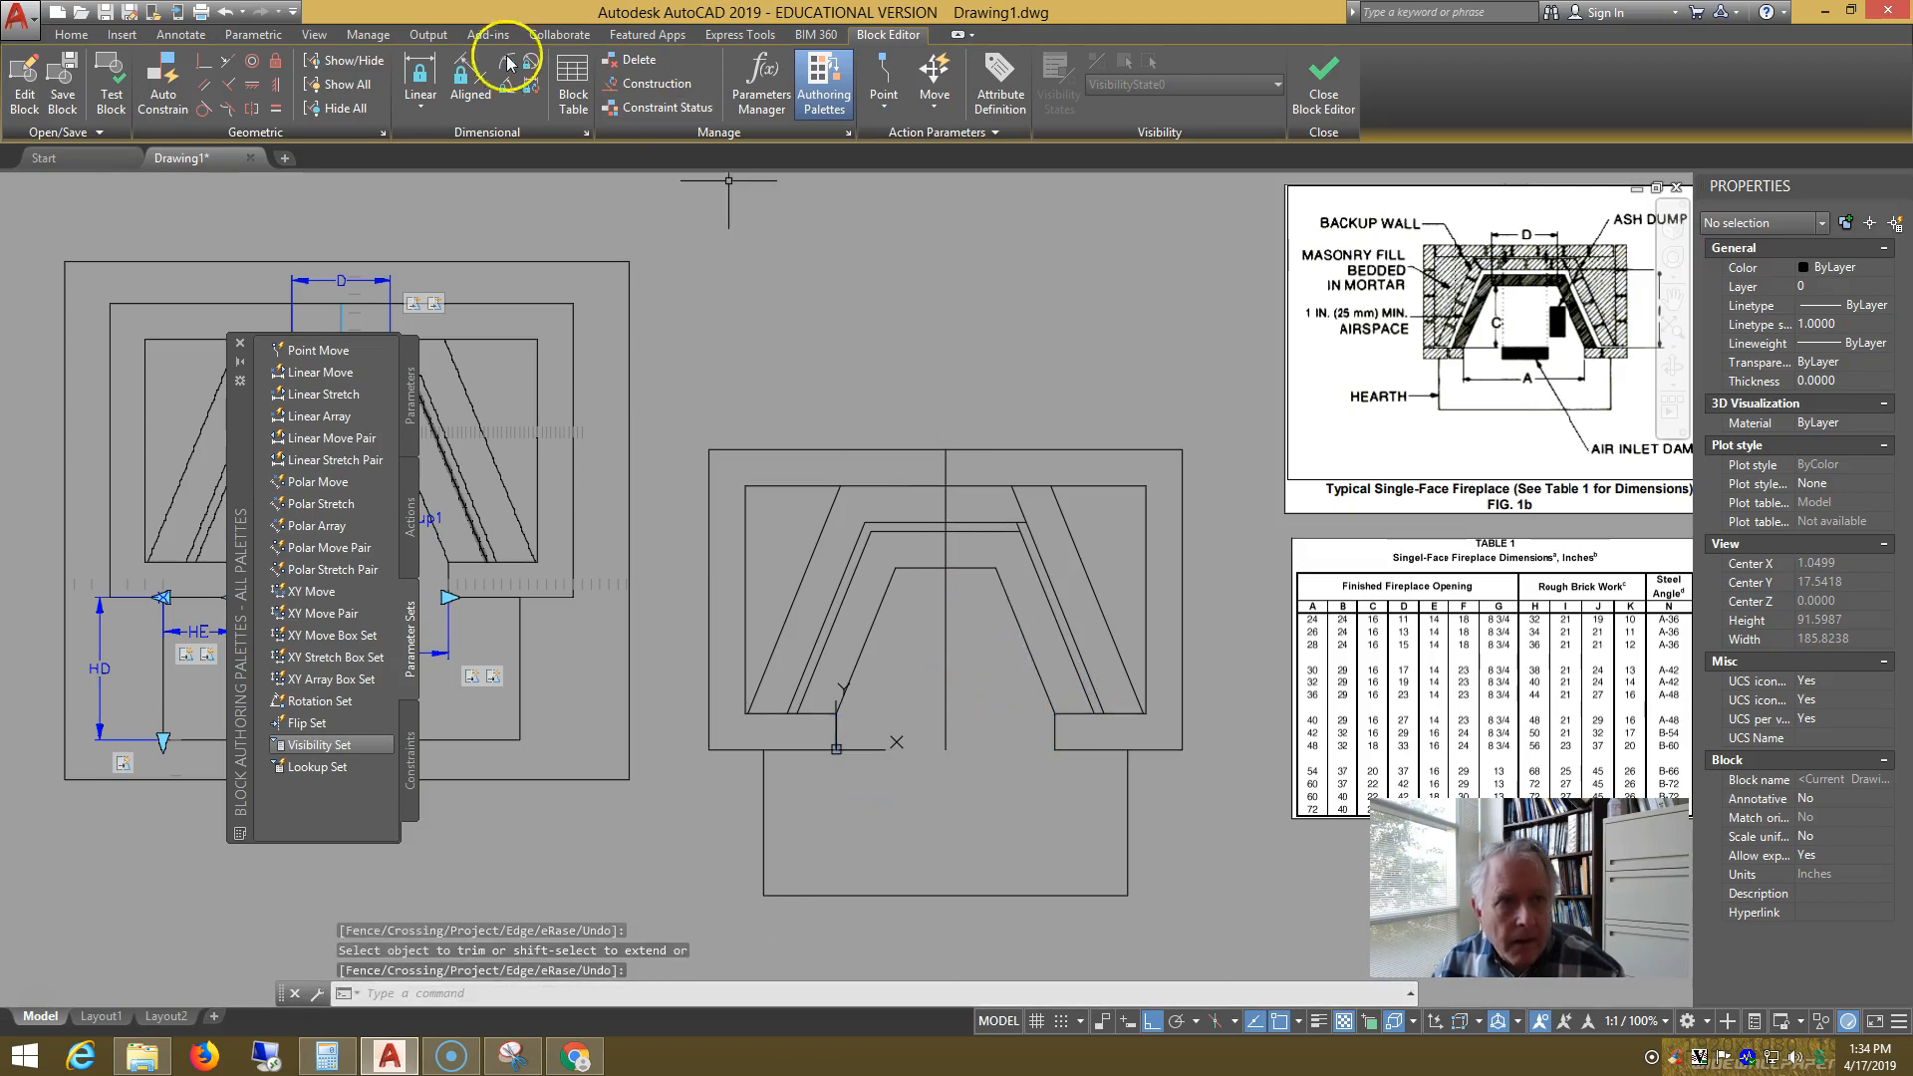
- Place a temporary horizontal dimension above the fireplace and erase it so the drawing gains a Defpoints layer
left_click(199, 38)
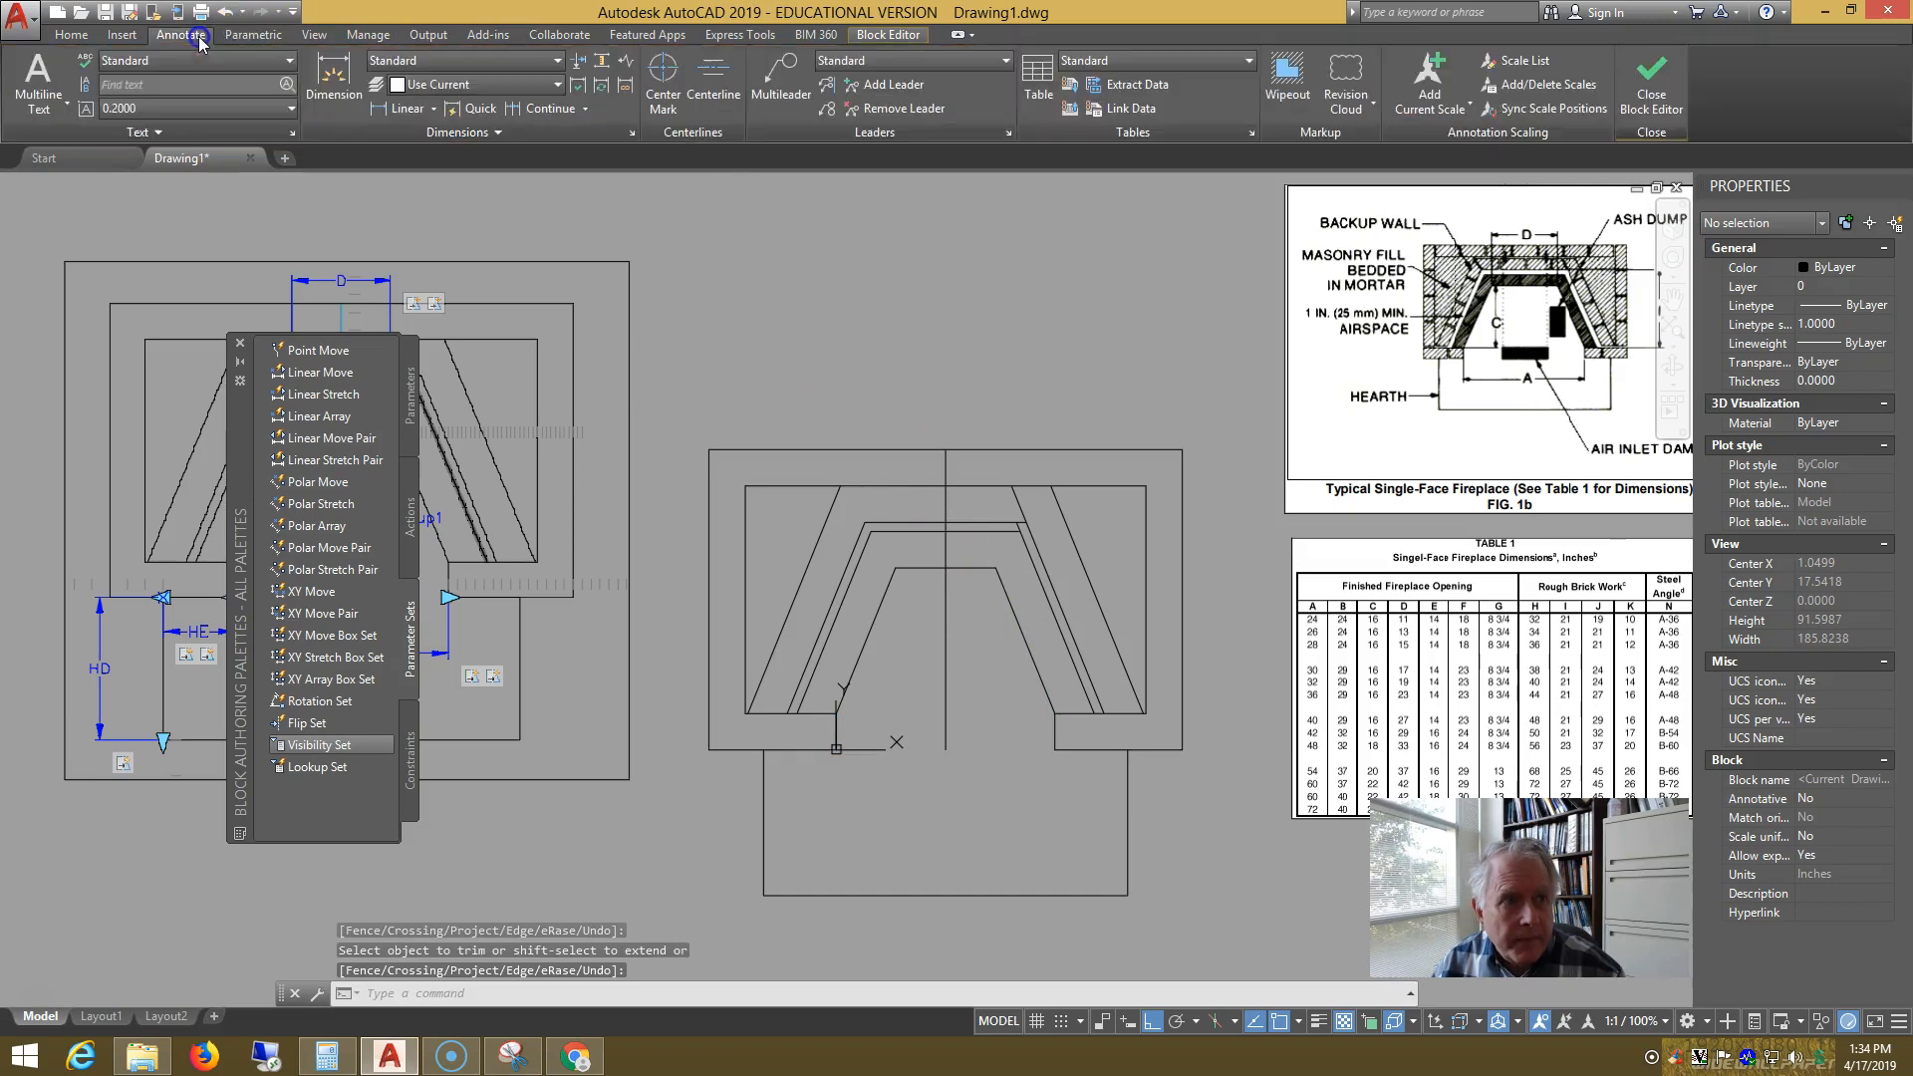
left_click(329, 72)
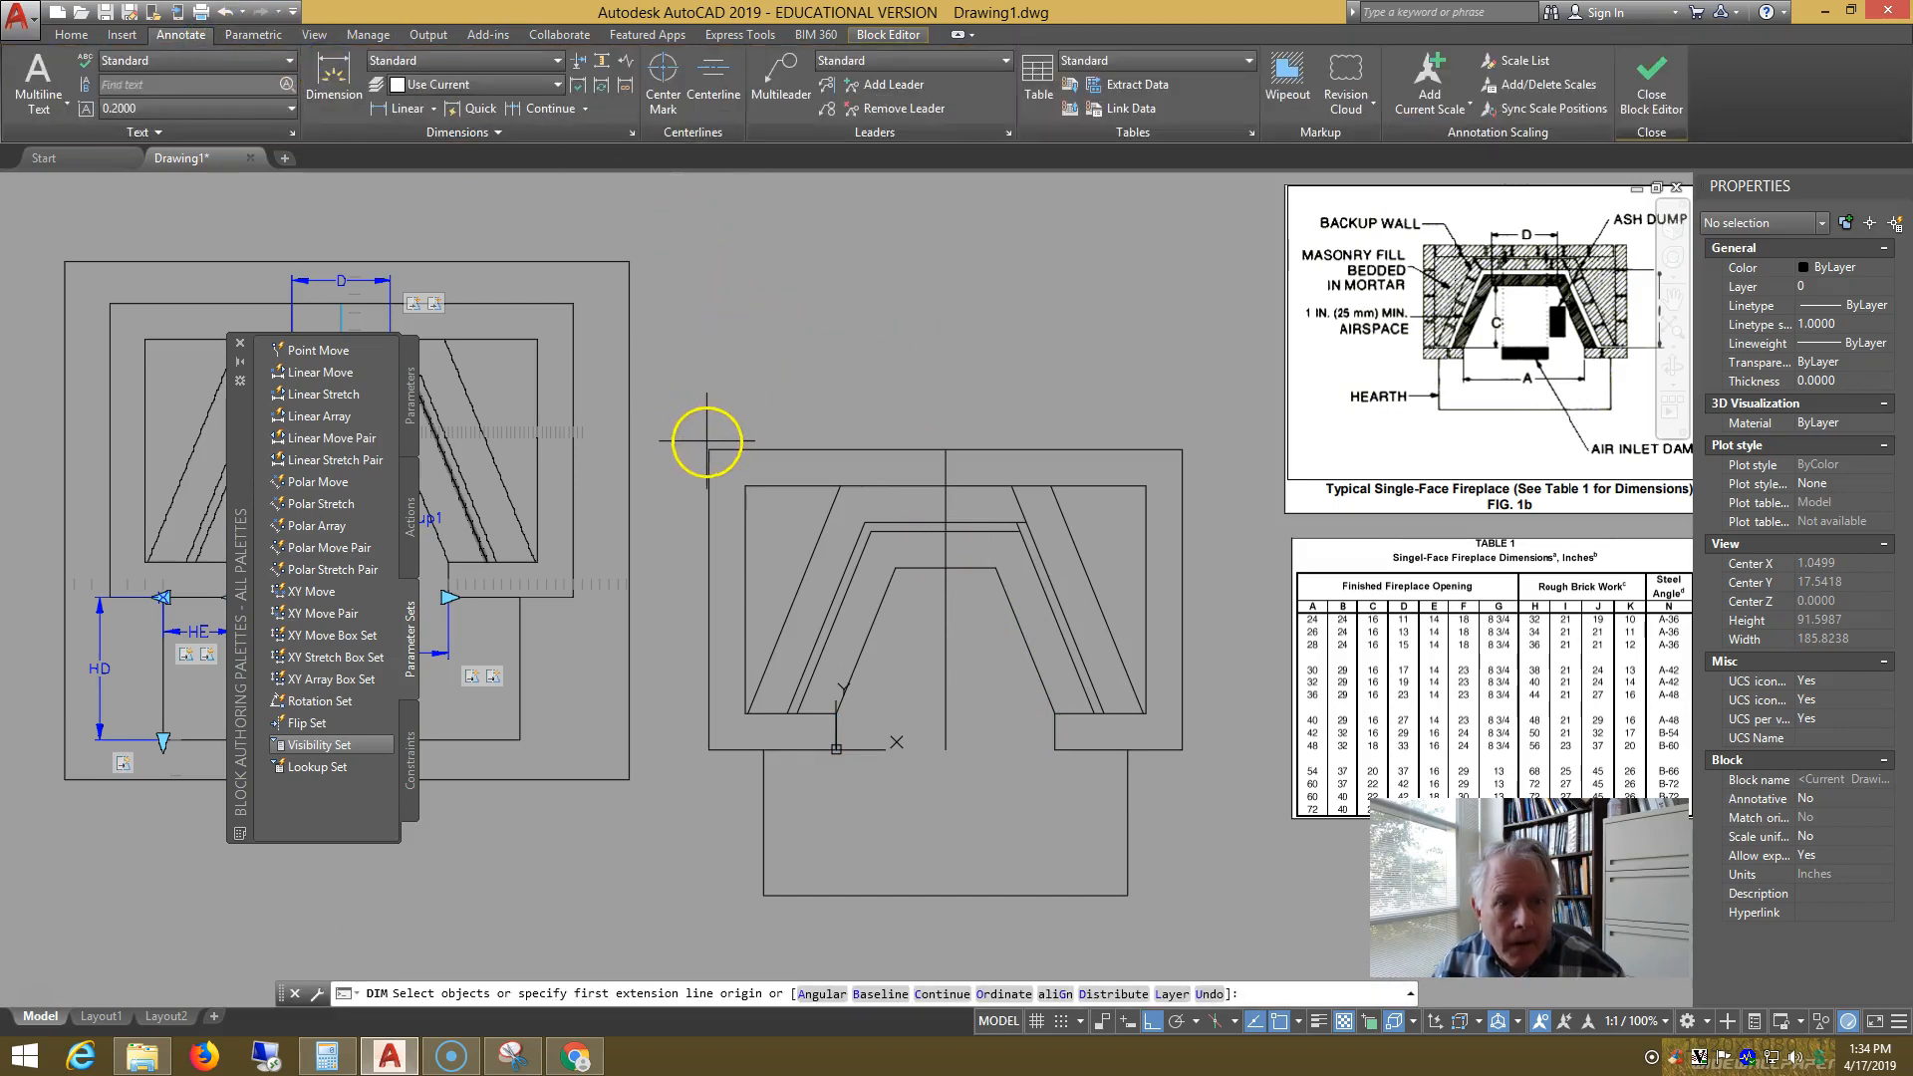
left_click(731, 378)
left_click(828, 371)
left_click(828, 337)
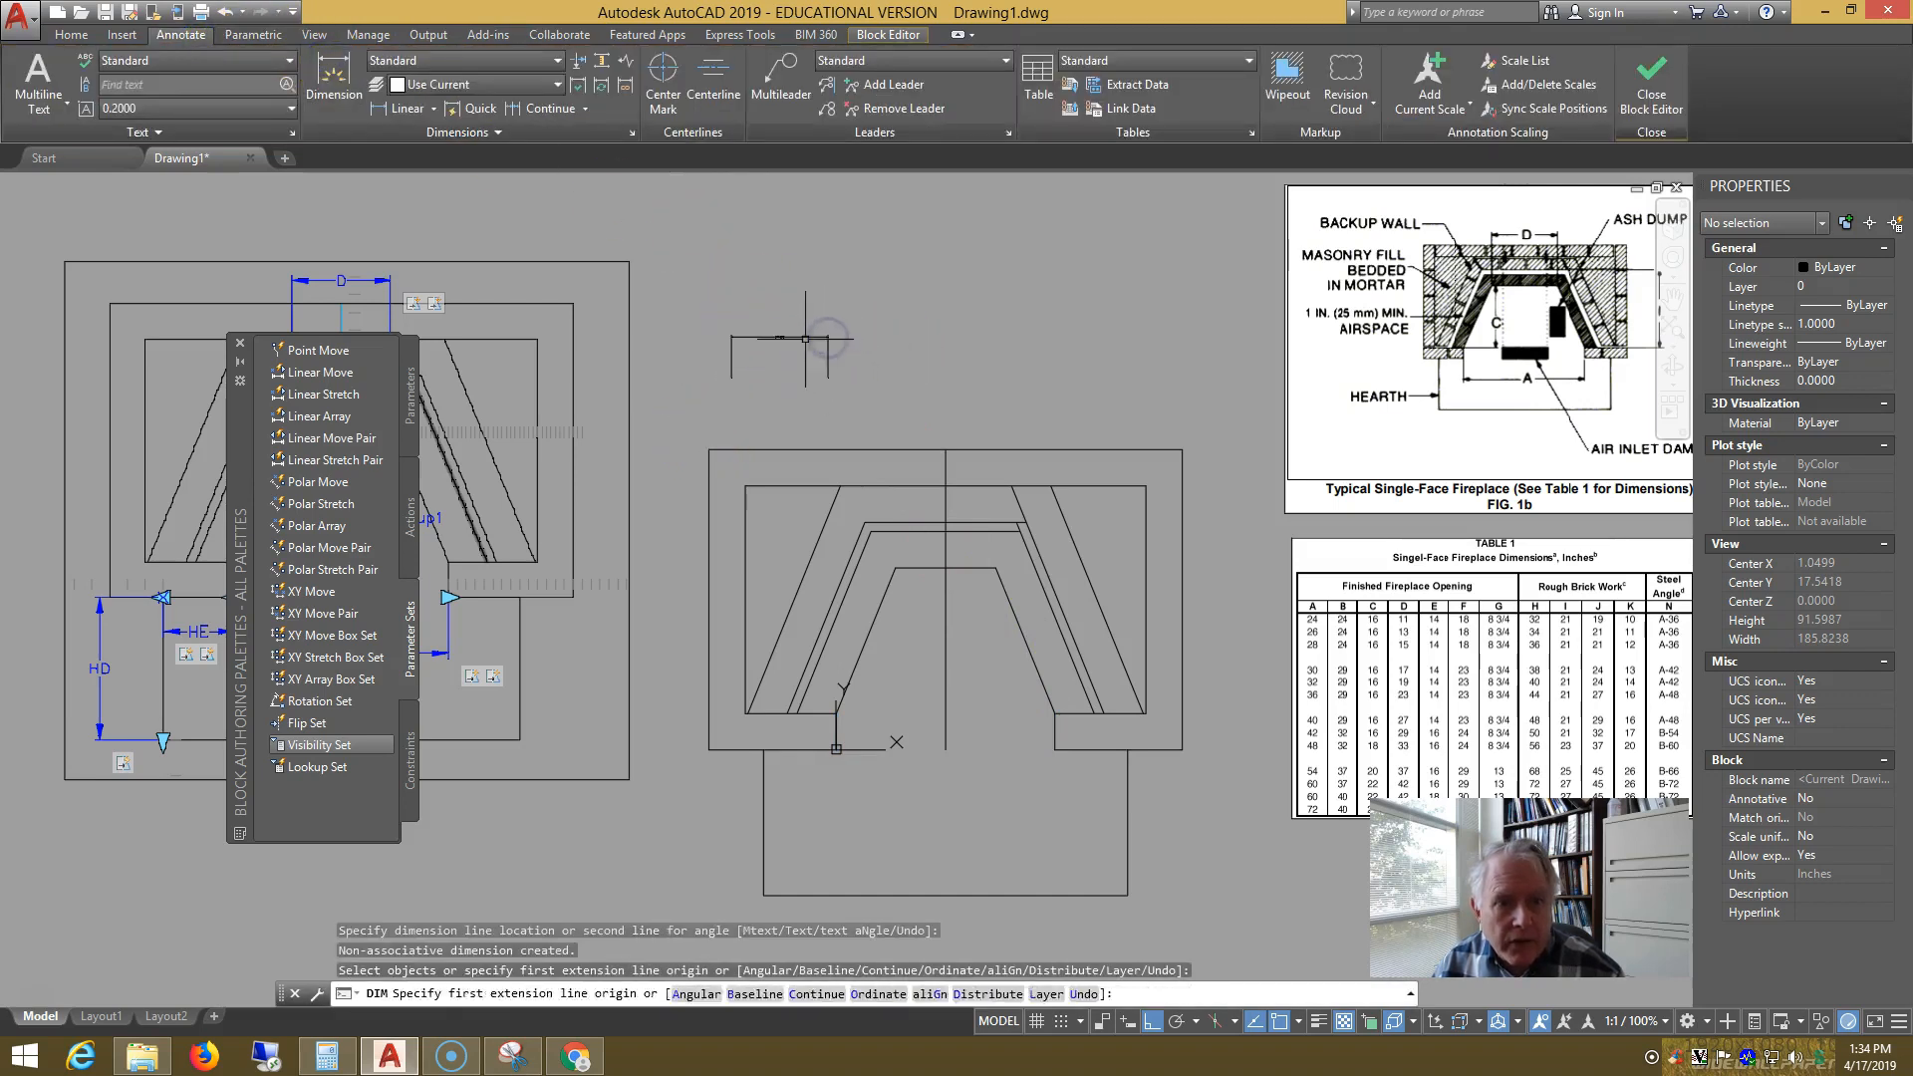
key("Escape")
left_click(805, 339)
key("Delete")
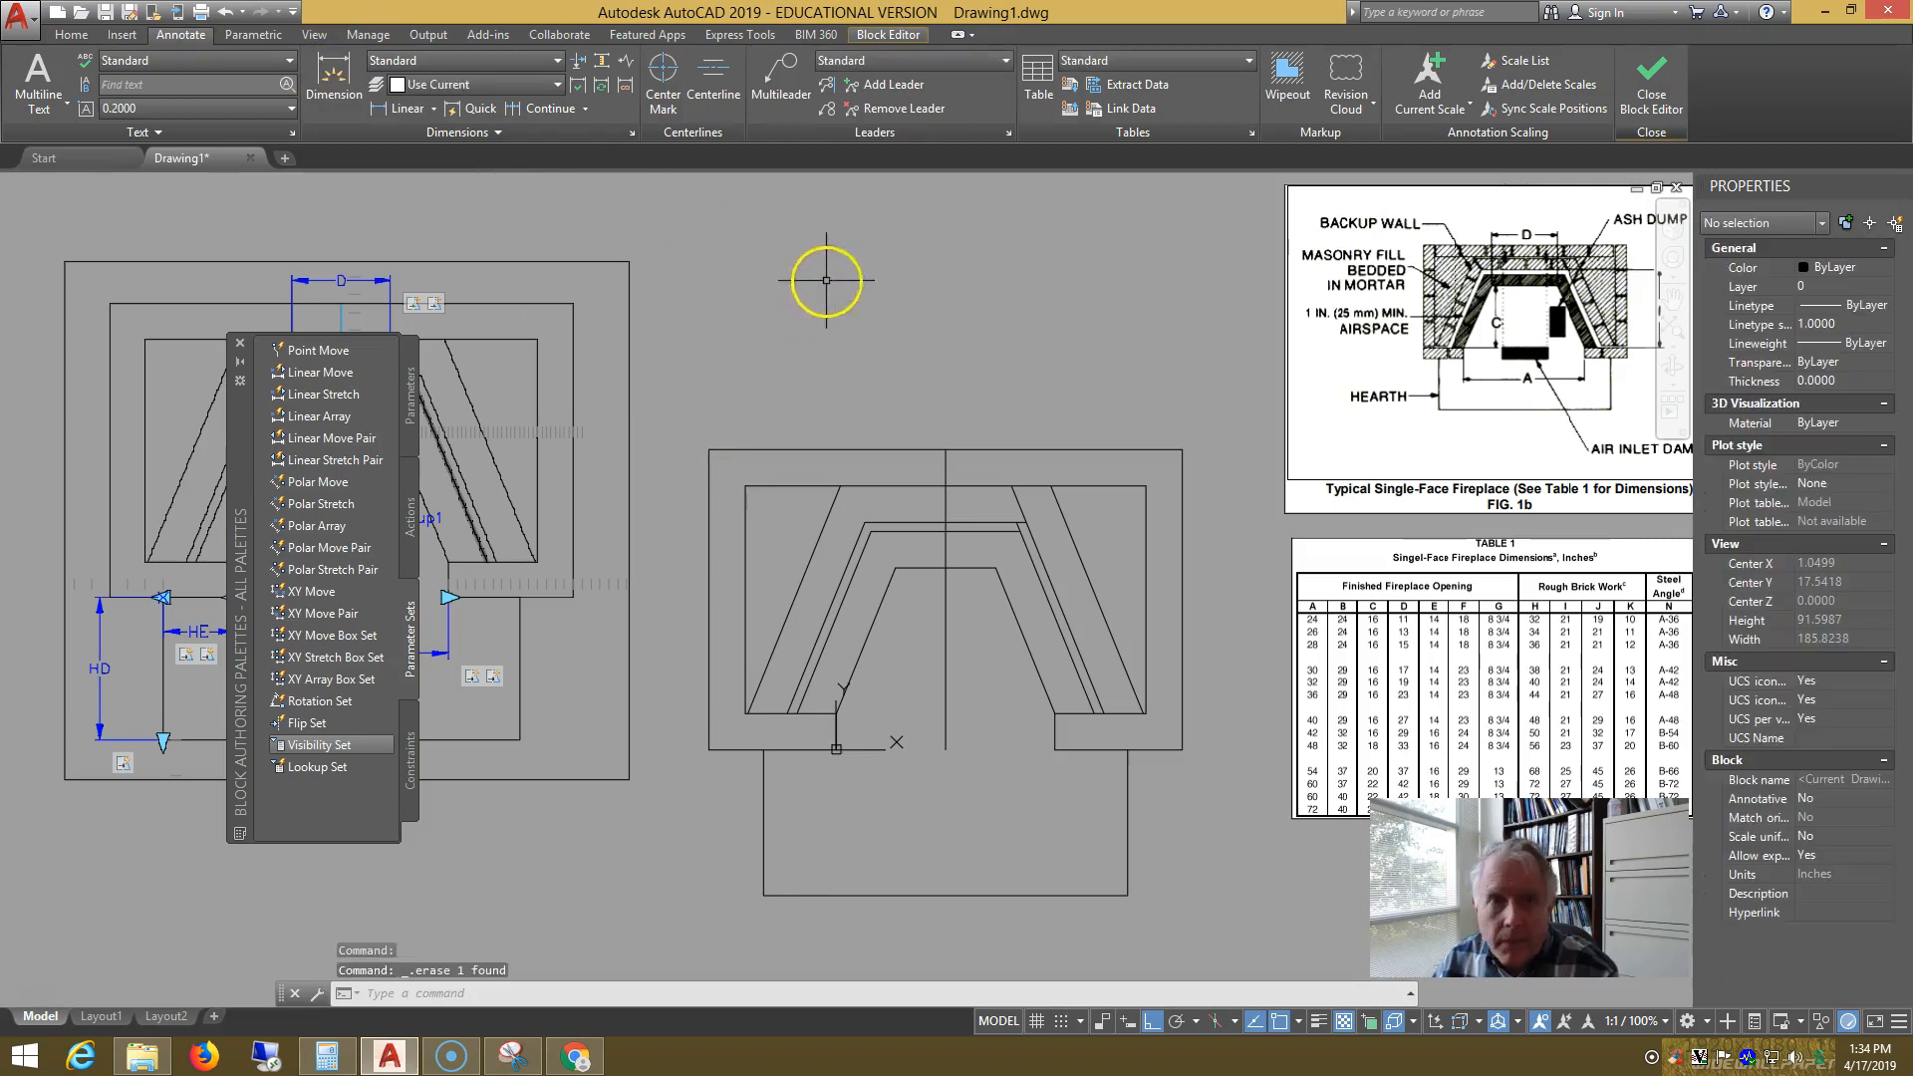
- Set the Defpoints layer's color to 140 and close the layer manager
left_click(74, 36)
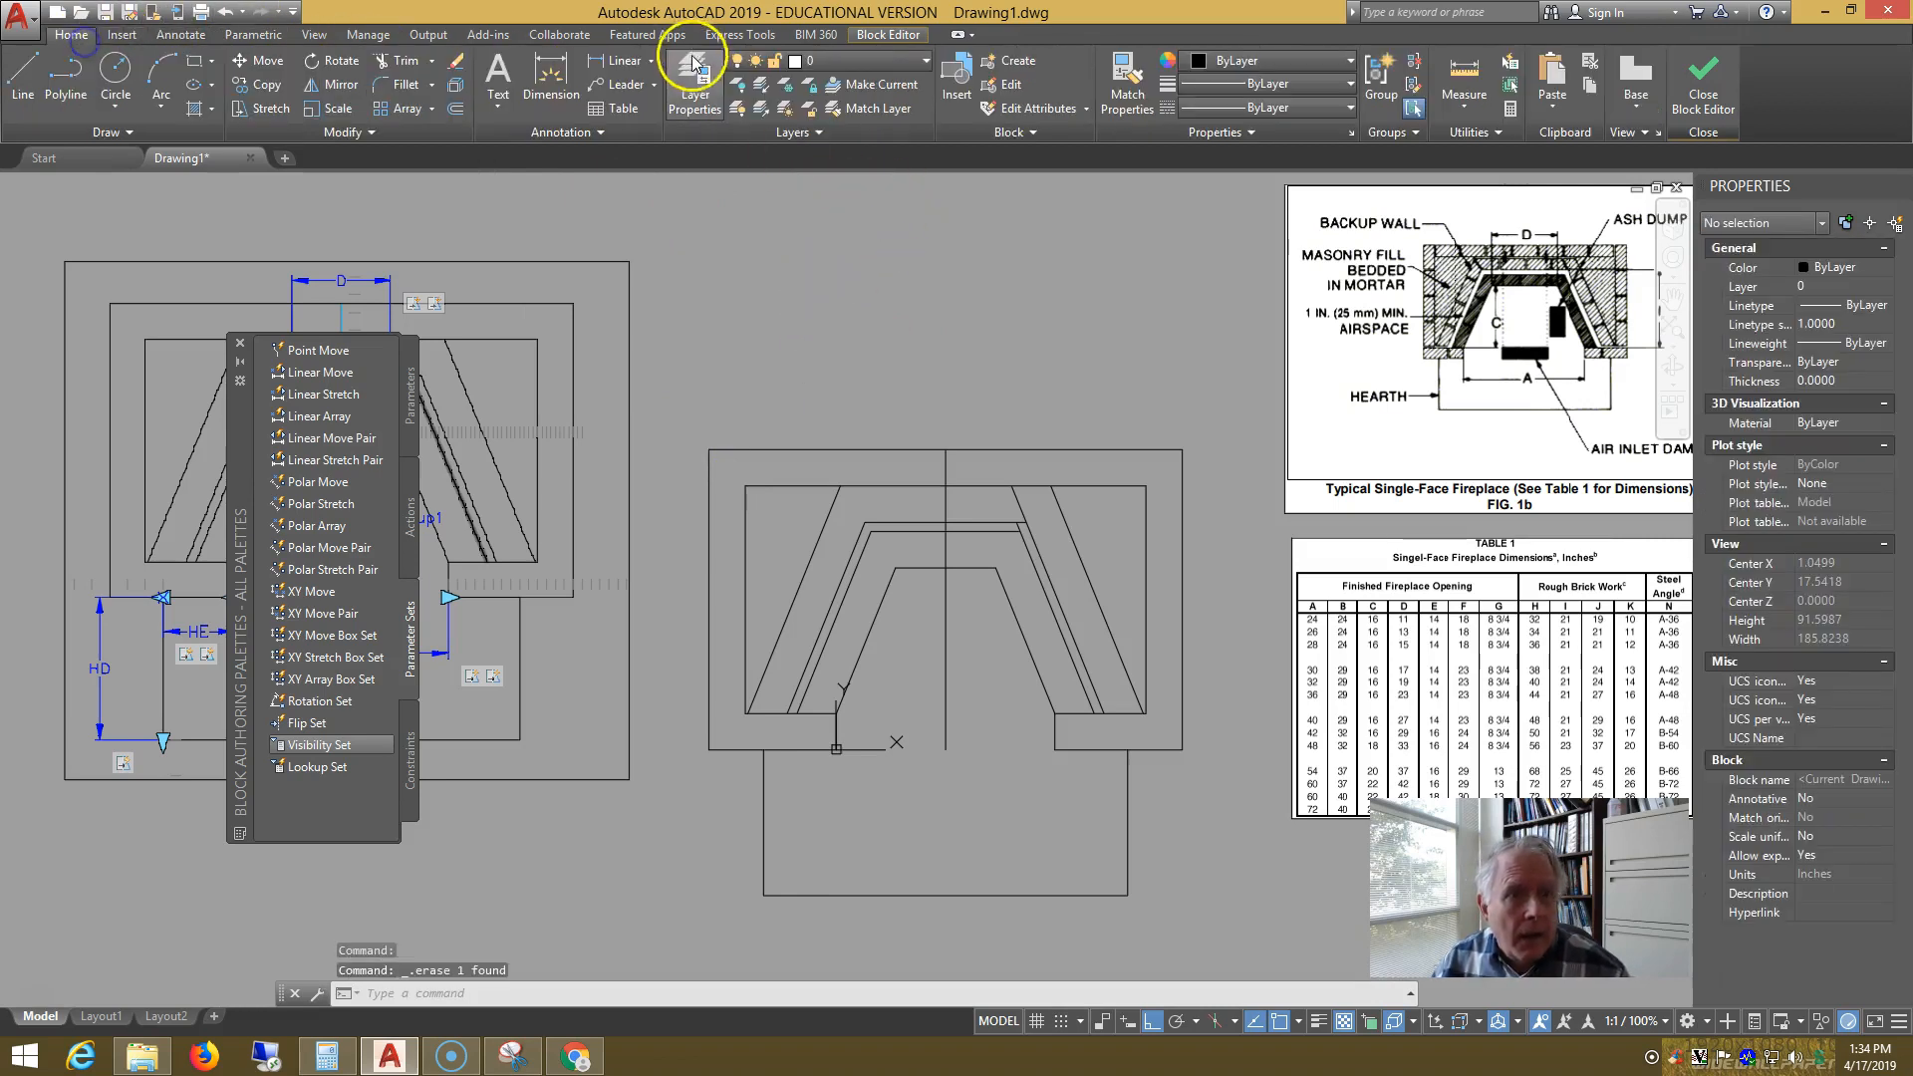
left_click(694, 66)
left_click(796, 305)
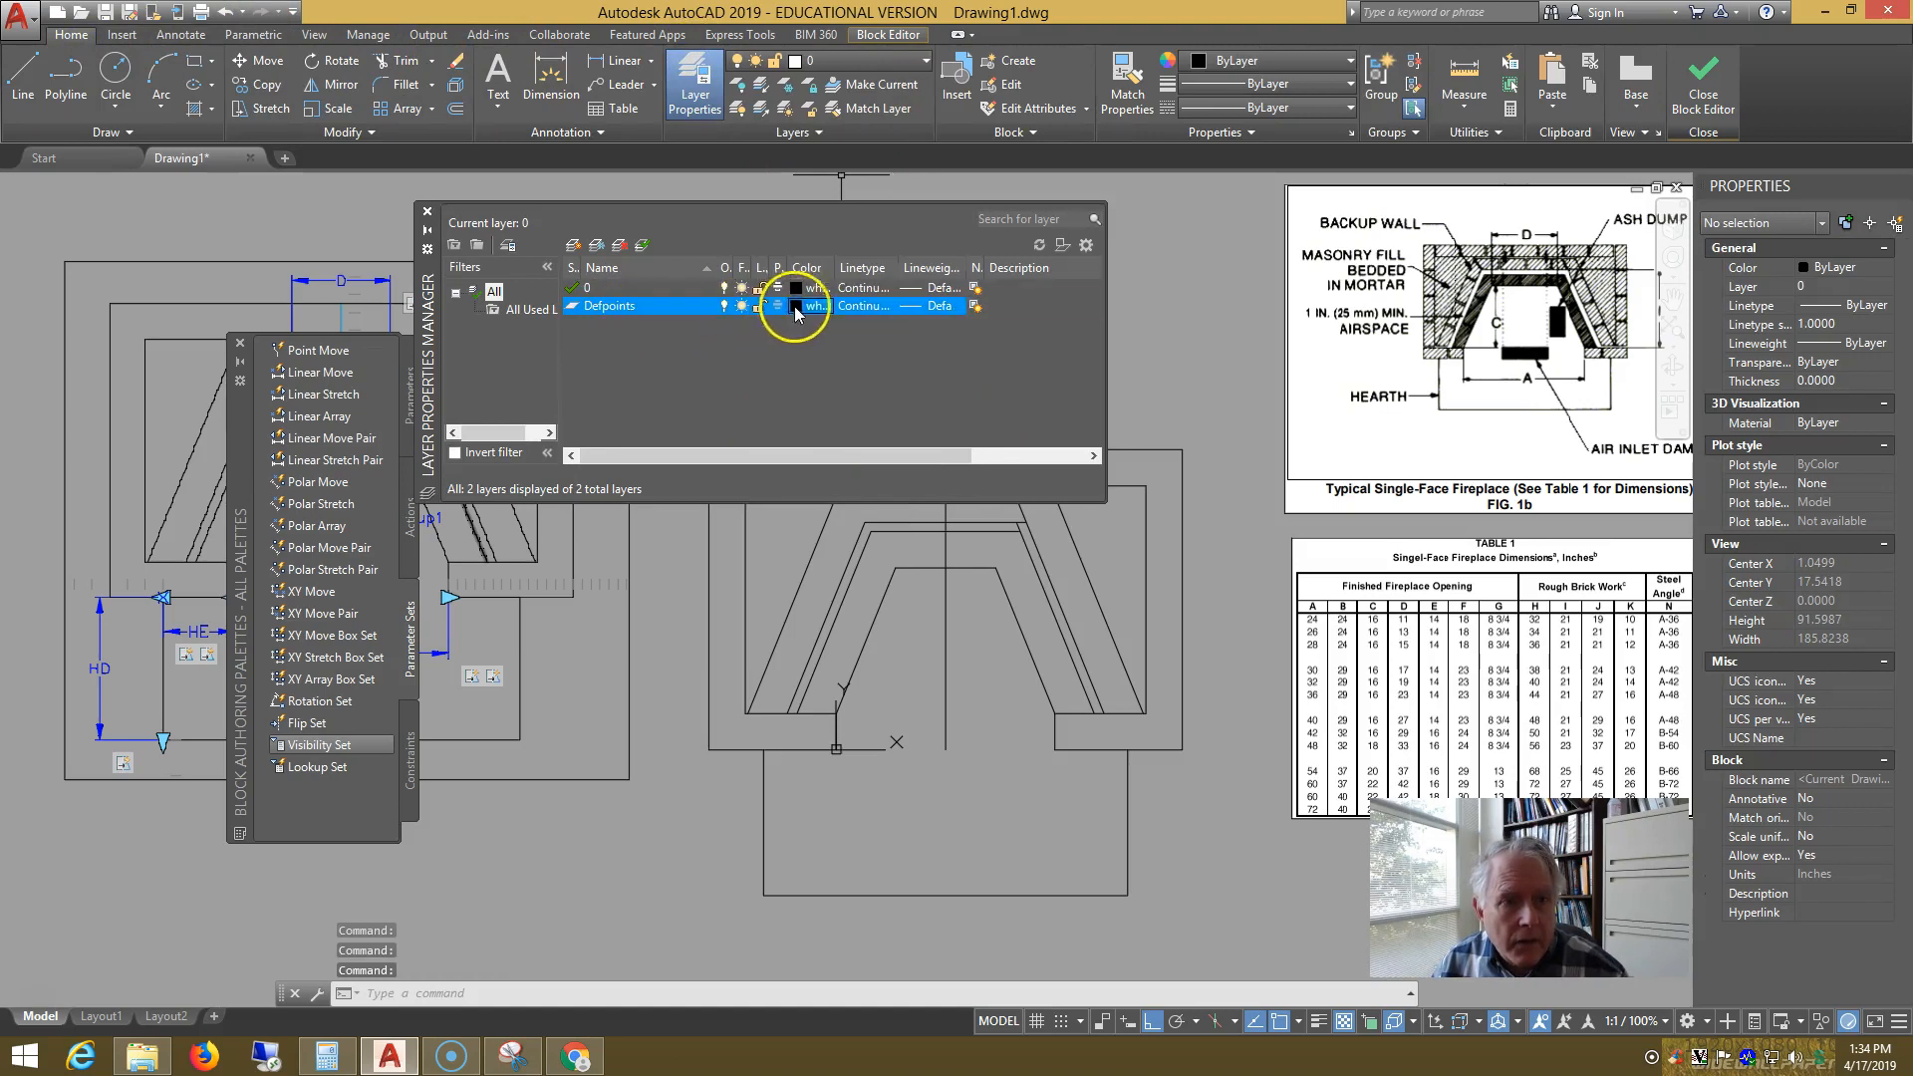
type("140")
left_click(931, 684)
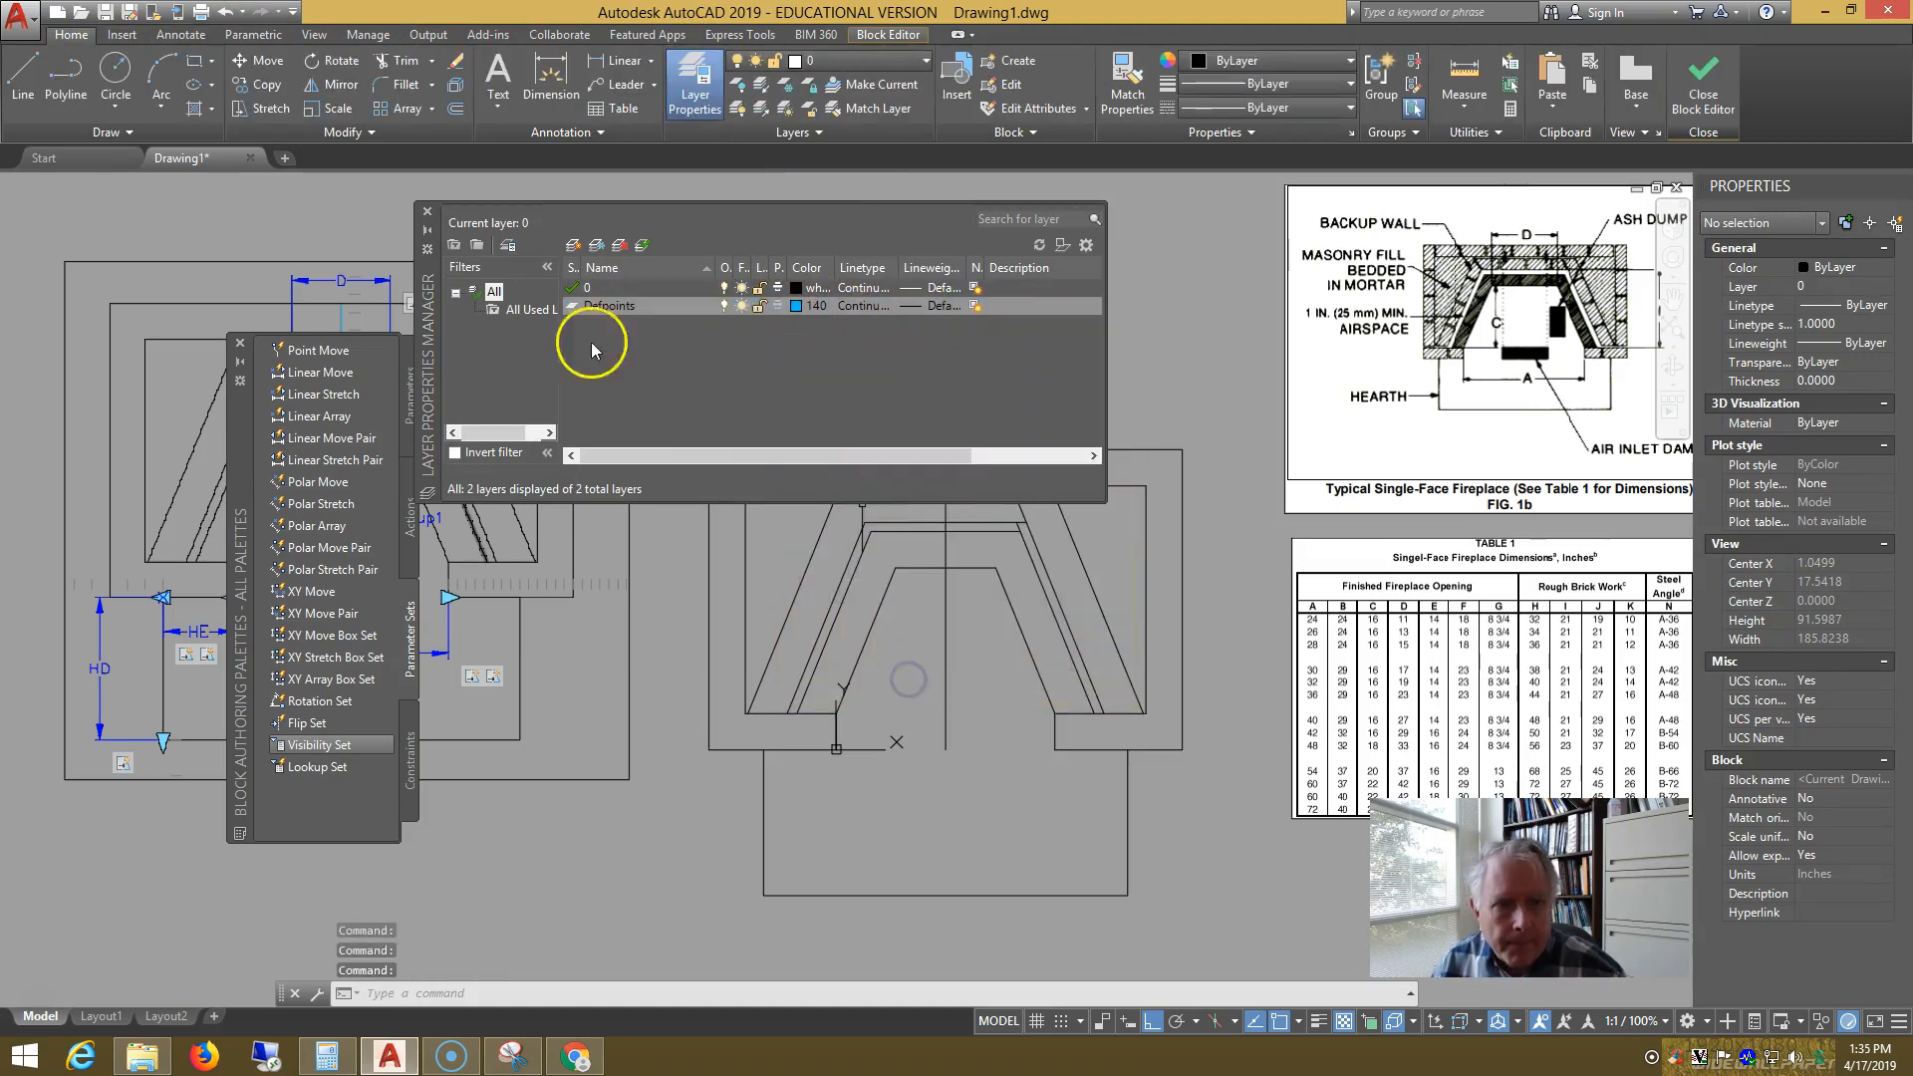
left_click(428, 212)
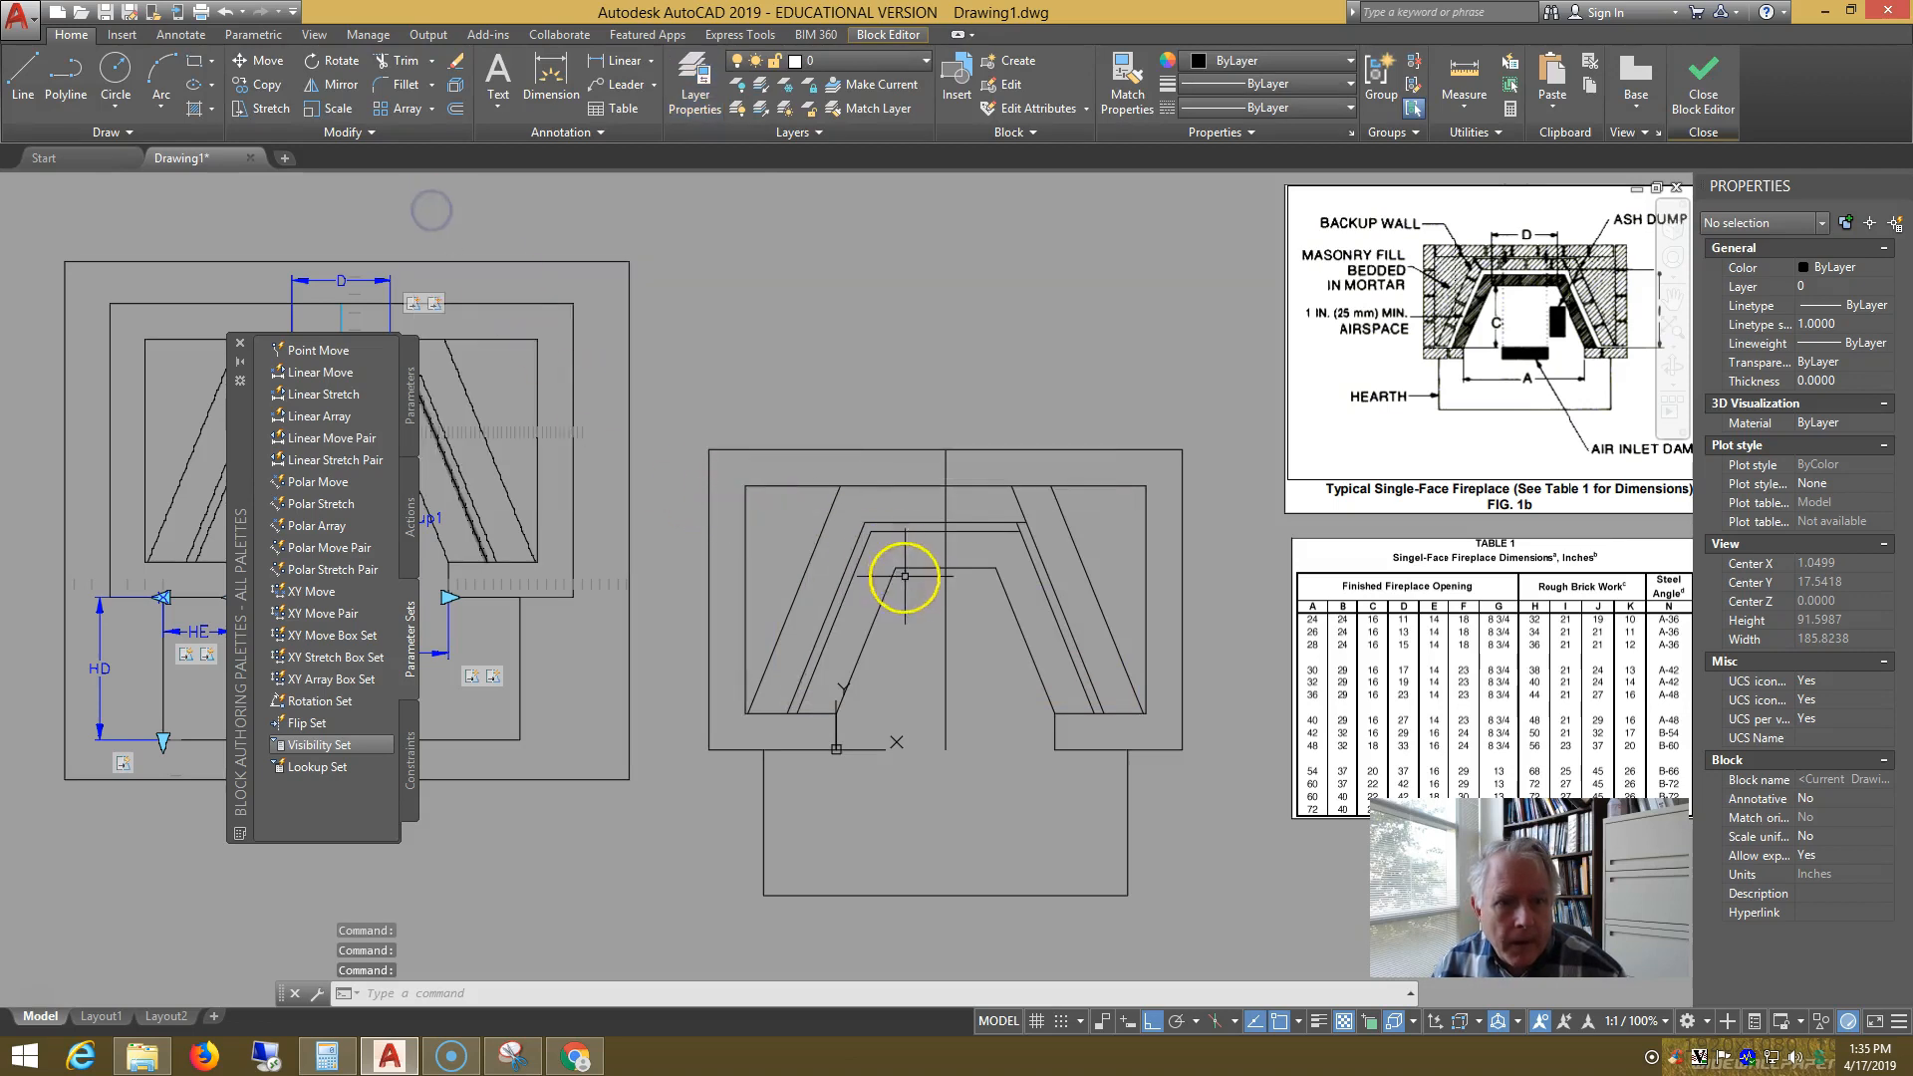
- Move the fireplace's vertical centerline onto the Defpoints layer
left_click(946, 607)
left_click(1819, 287)
left_click(1819, 321)
key("Escape")
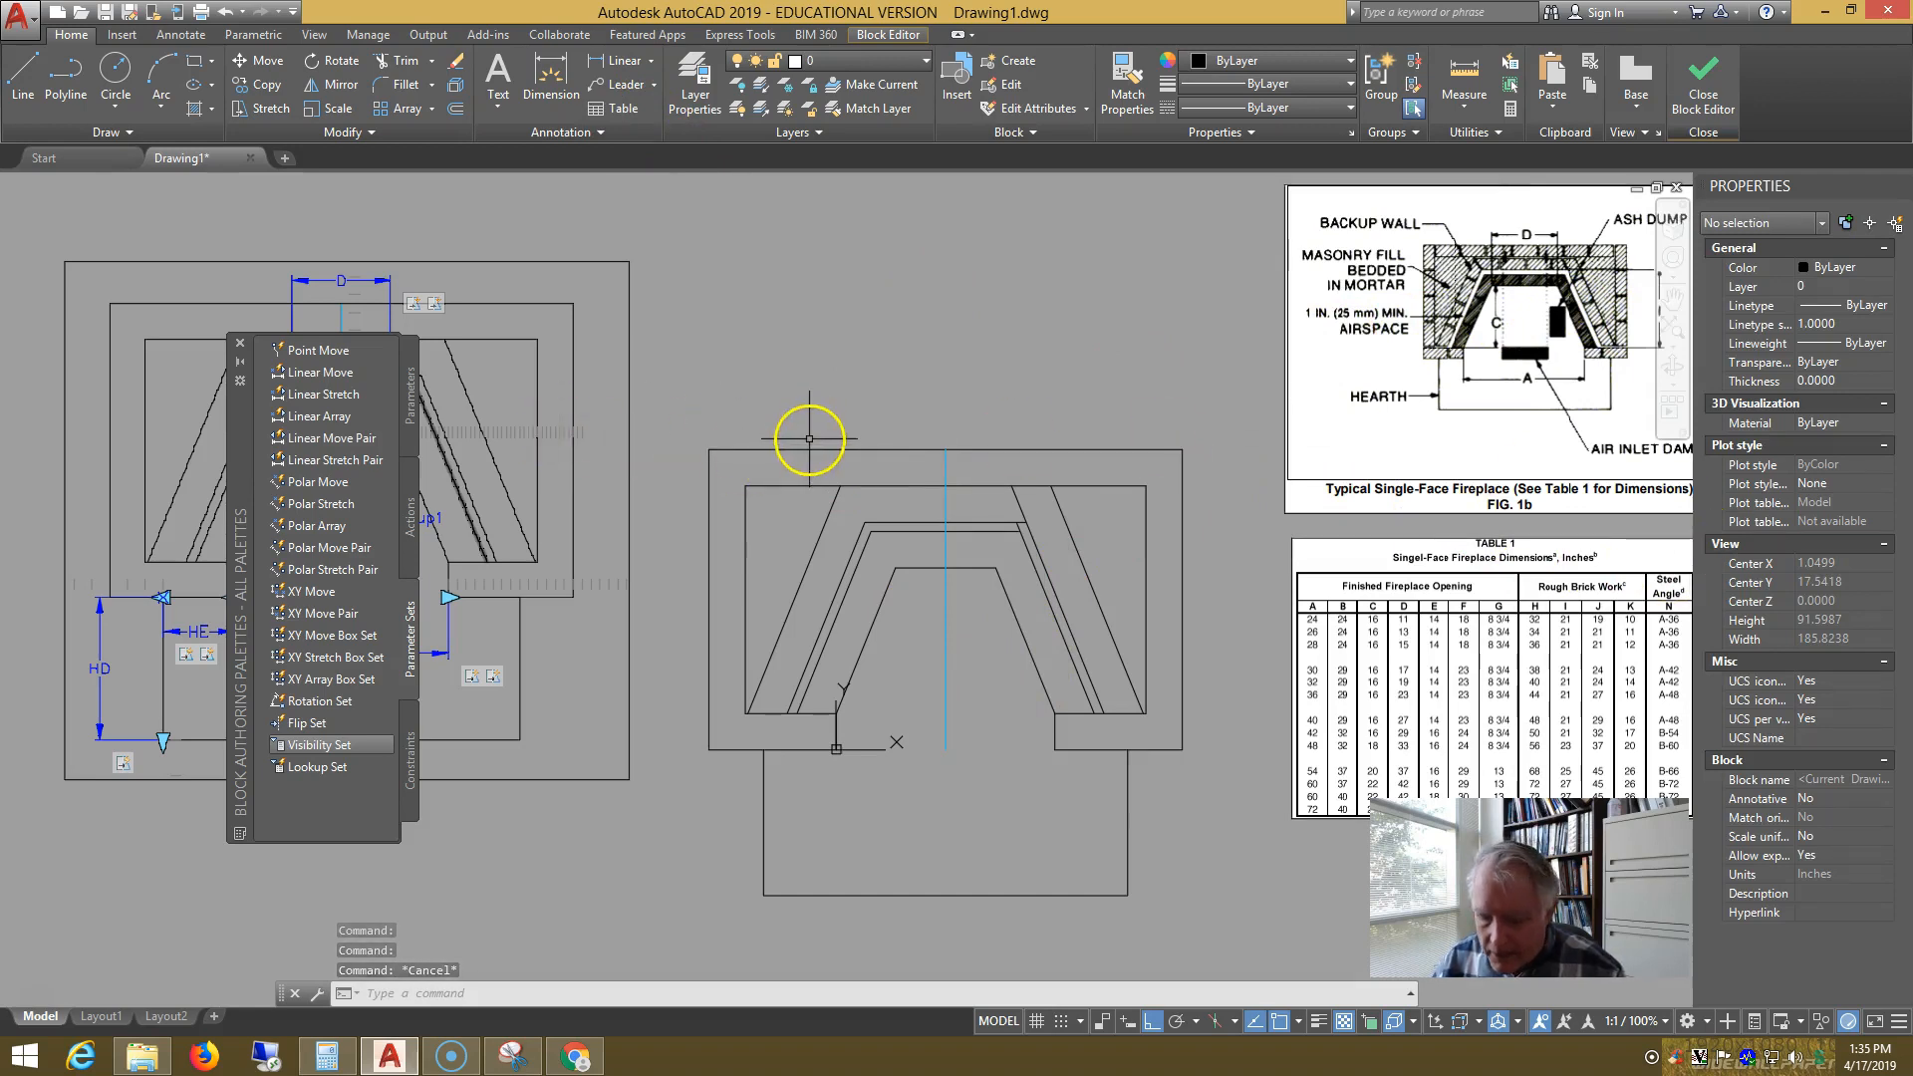
- Draw a line from each front corner of the firebox opening to the top of the hearth's side line on that side
type("l")
key("Return")
left_click(836, 748)
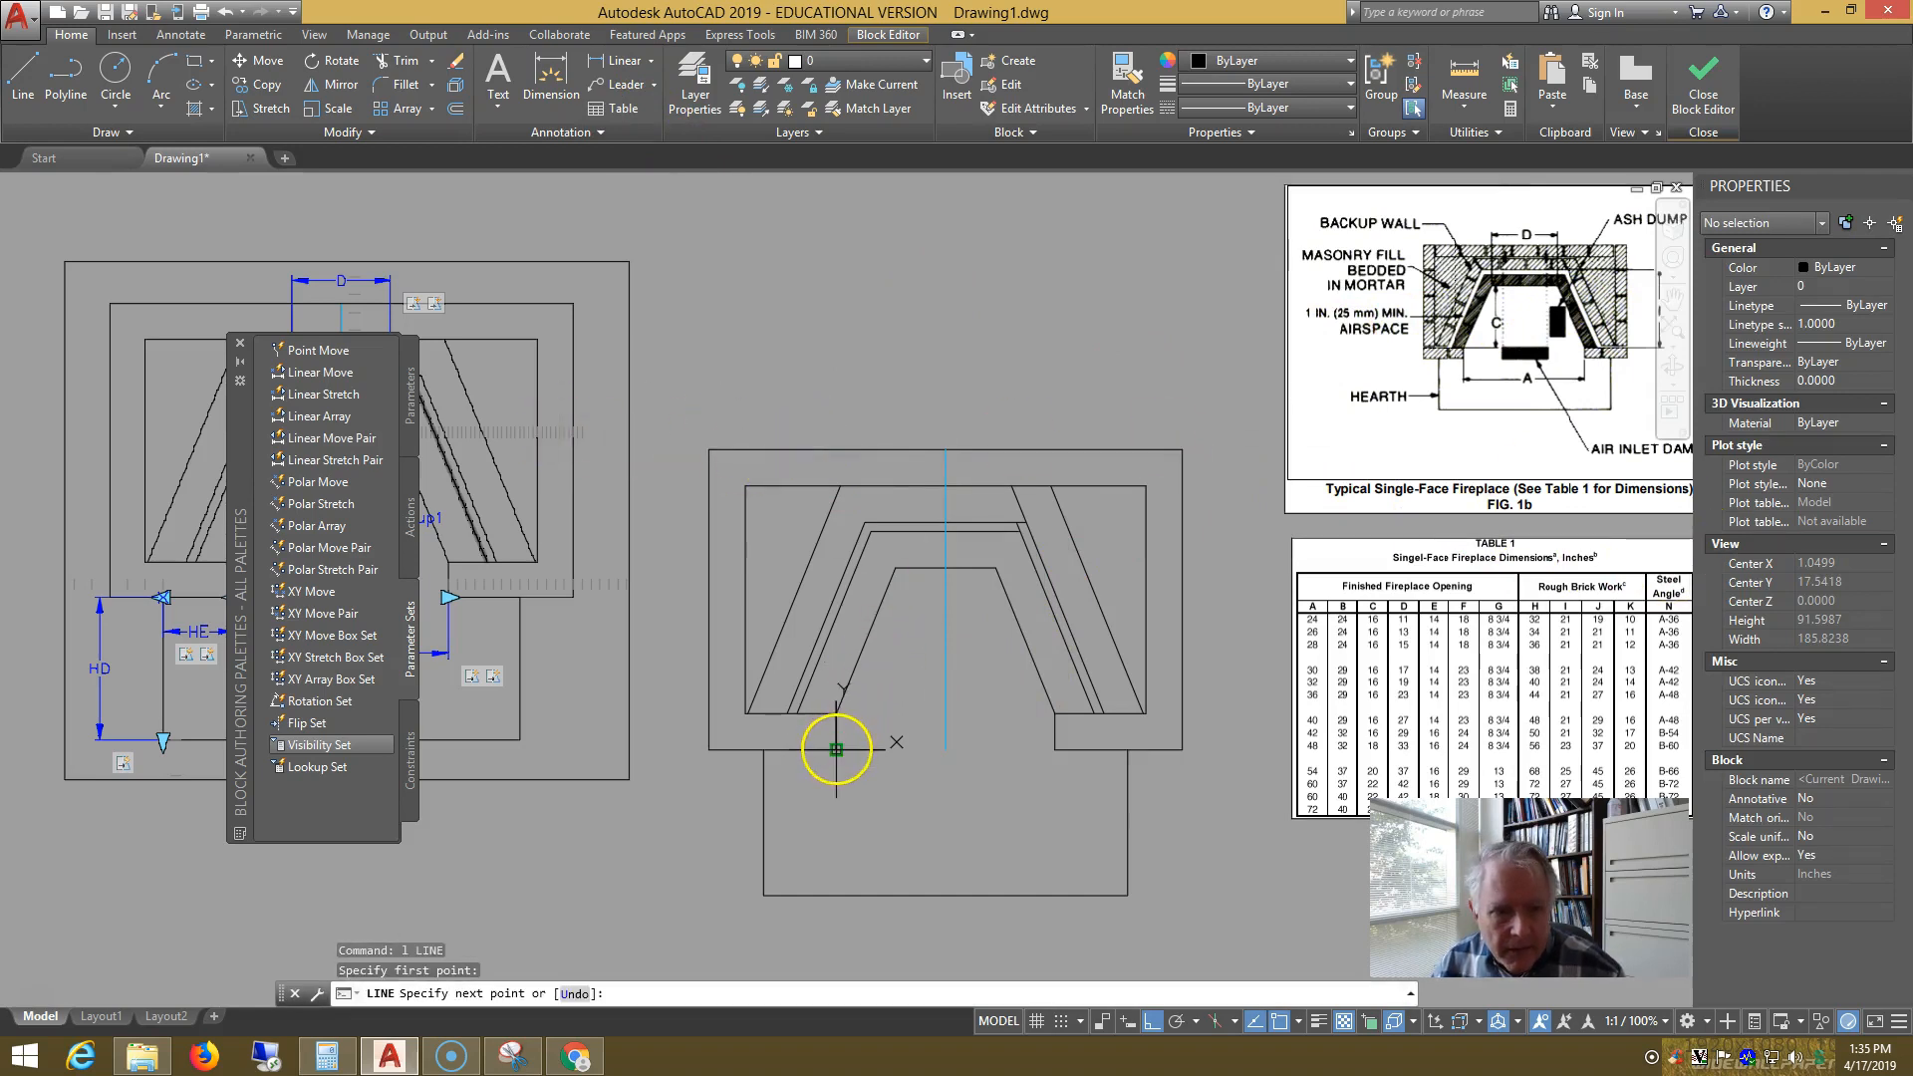
left_click(764, 749)
key("Return")
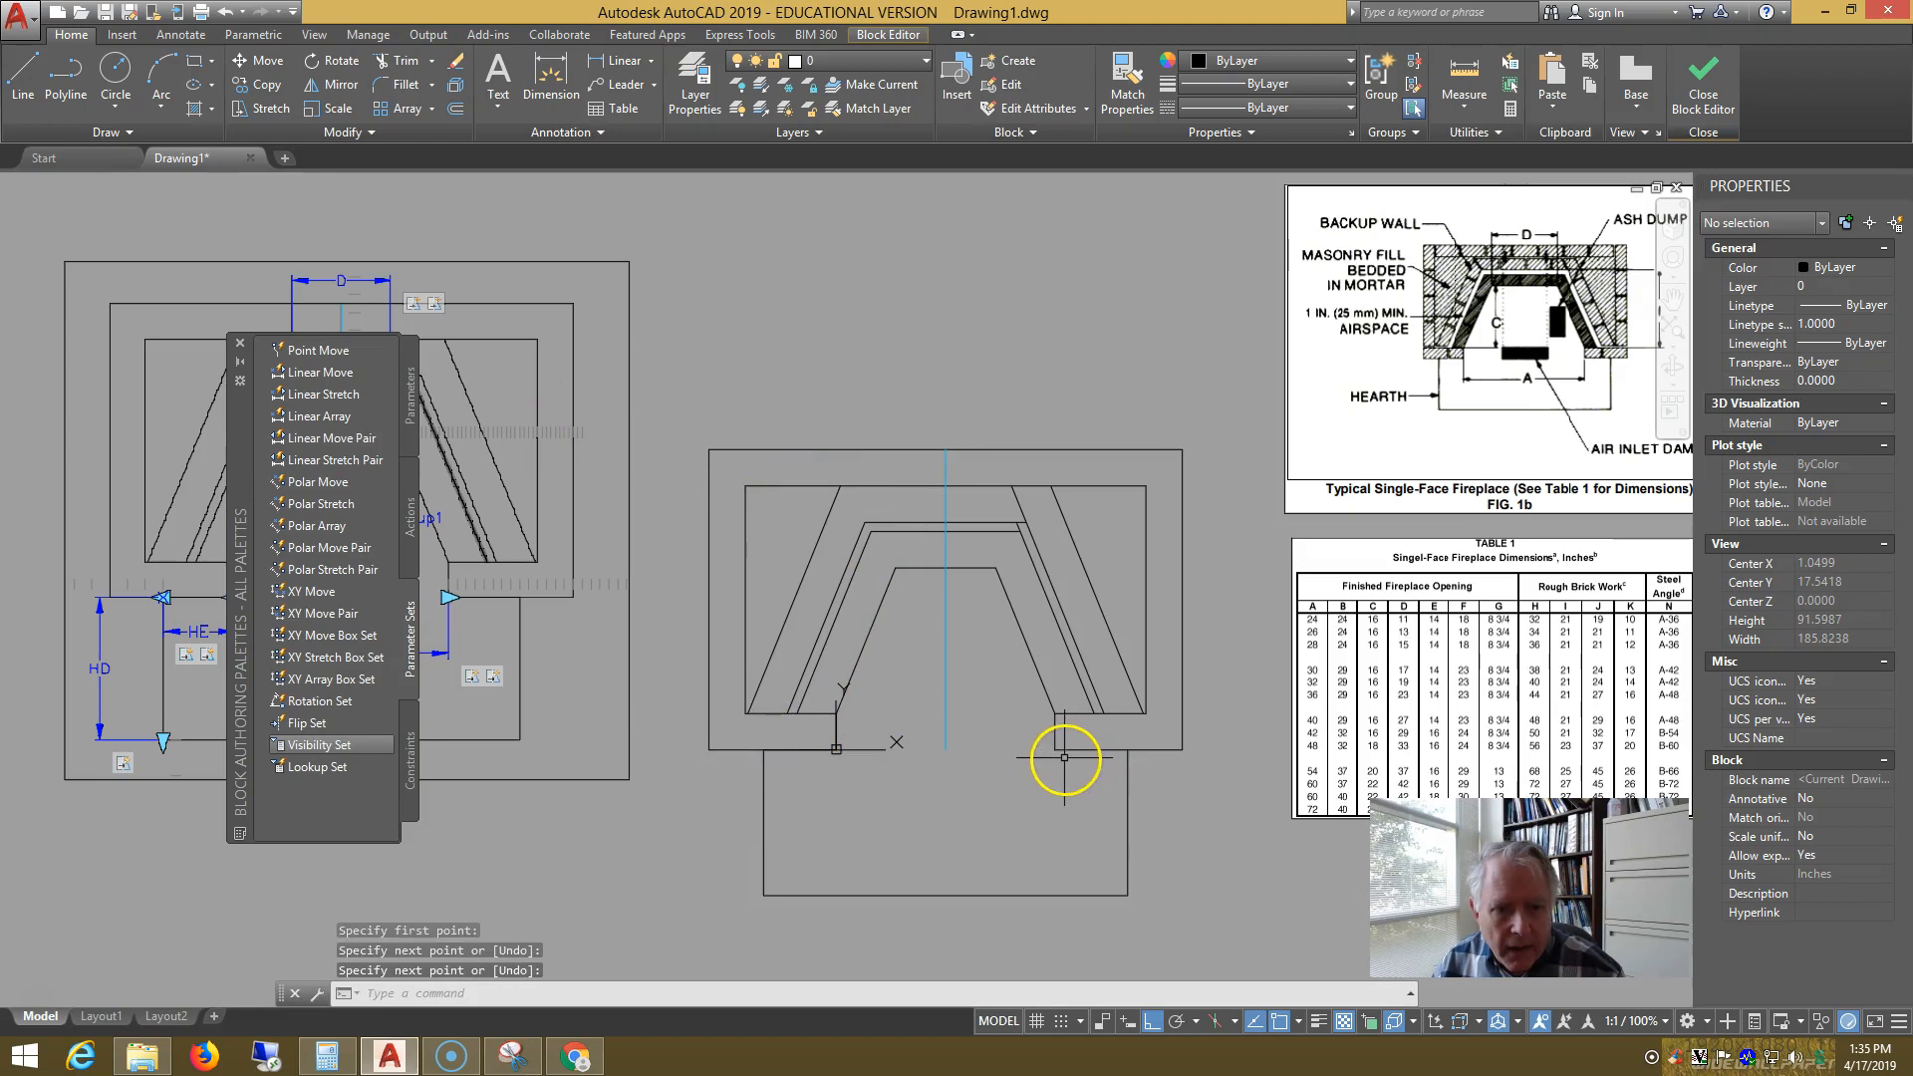
key("Return")
left_click(1055, 749)
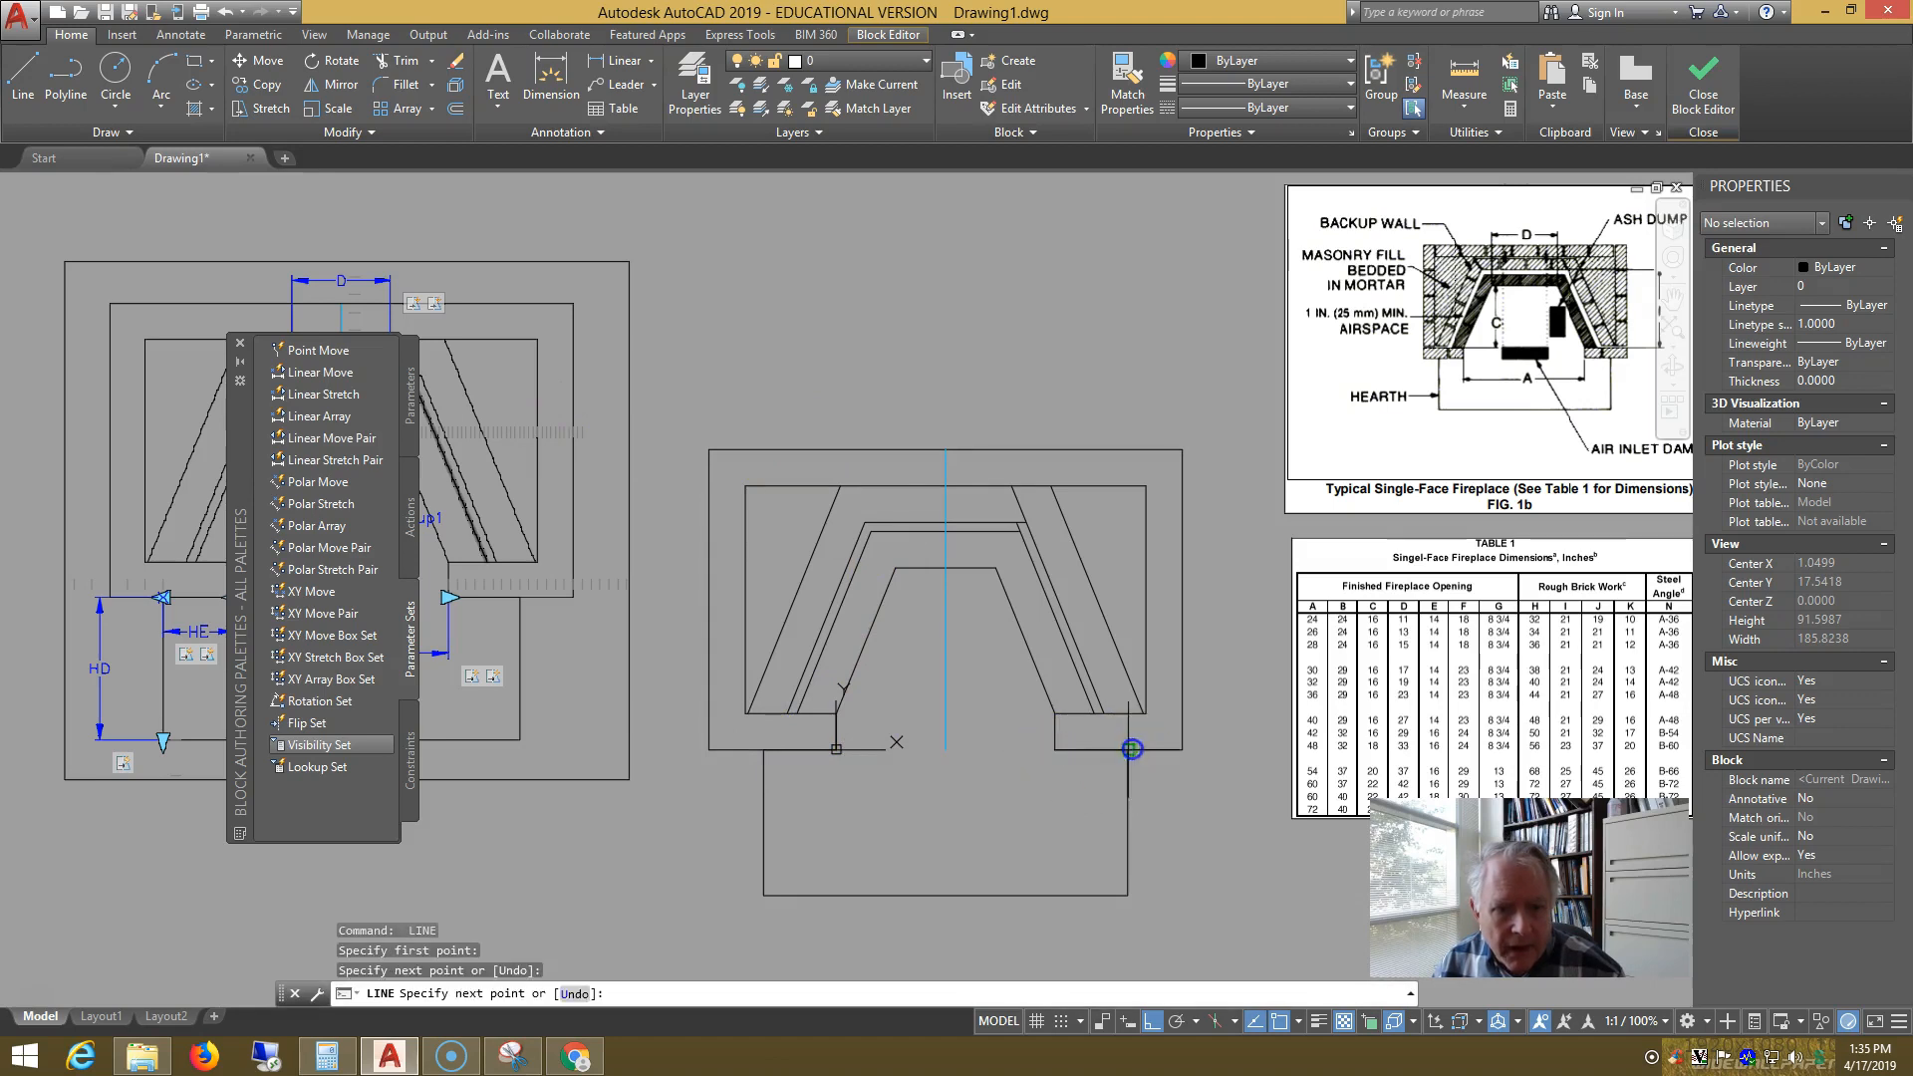
left_click(1131, 749)
key("Return")
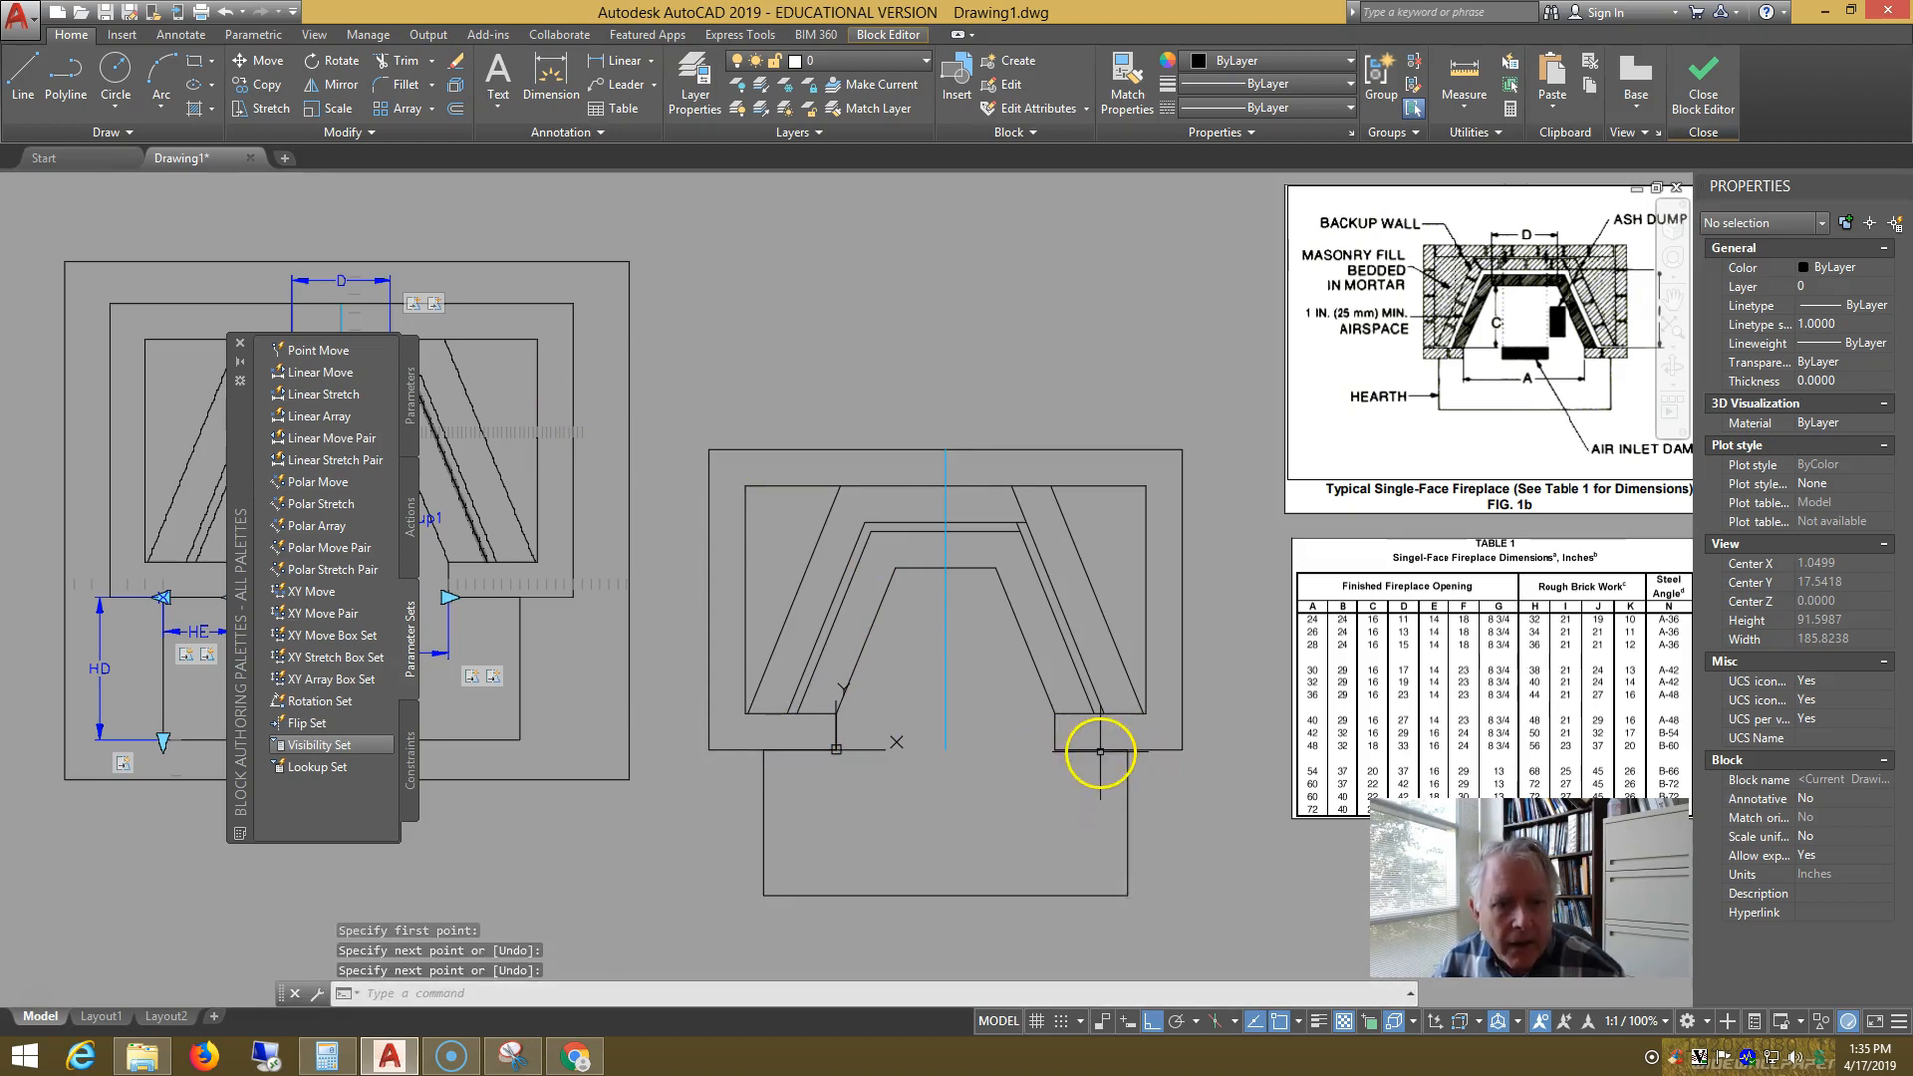
middle_click_drag(1090, 743, 1066, 707)
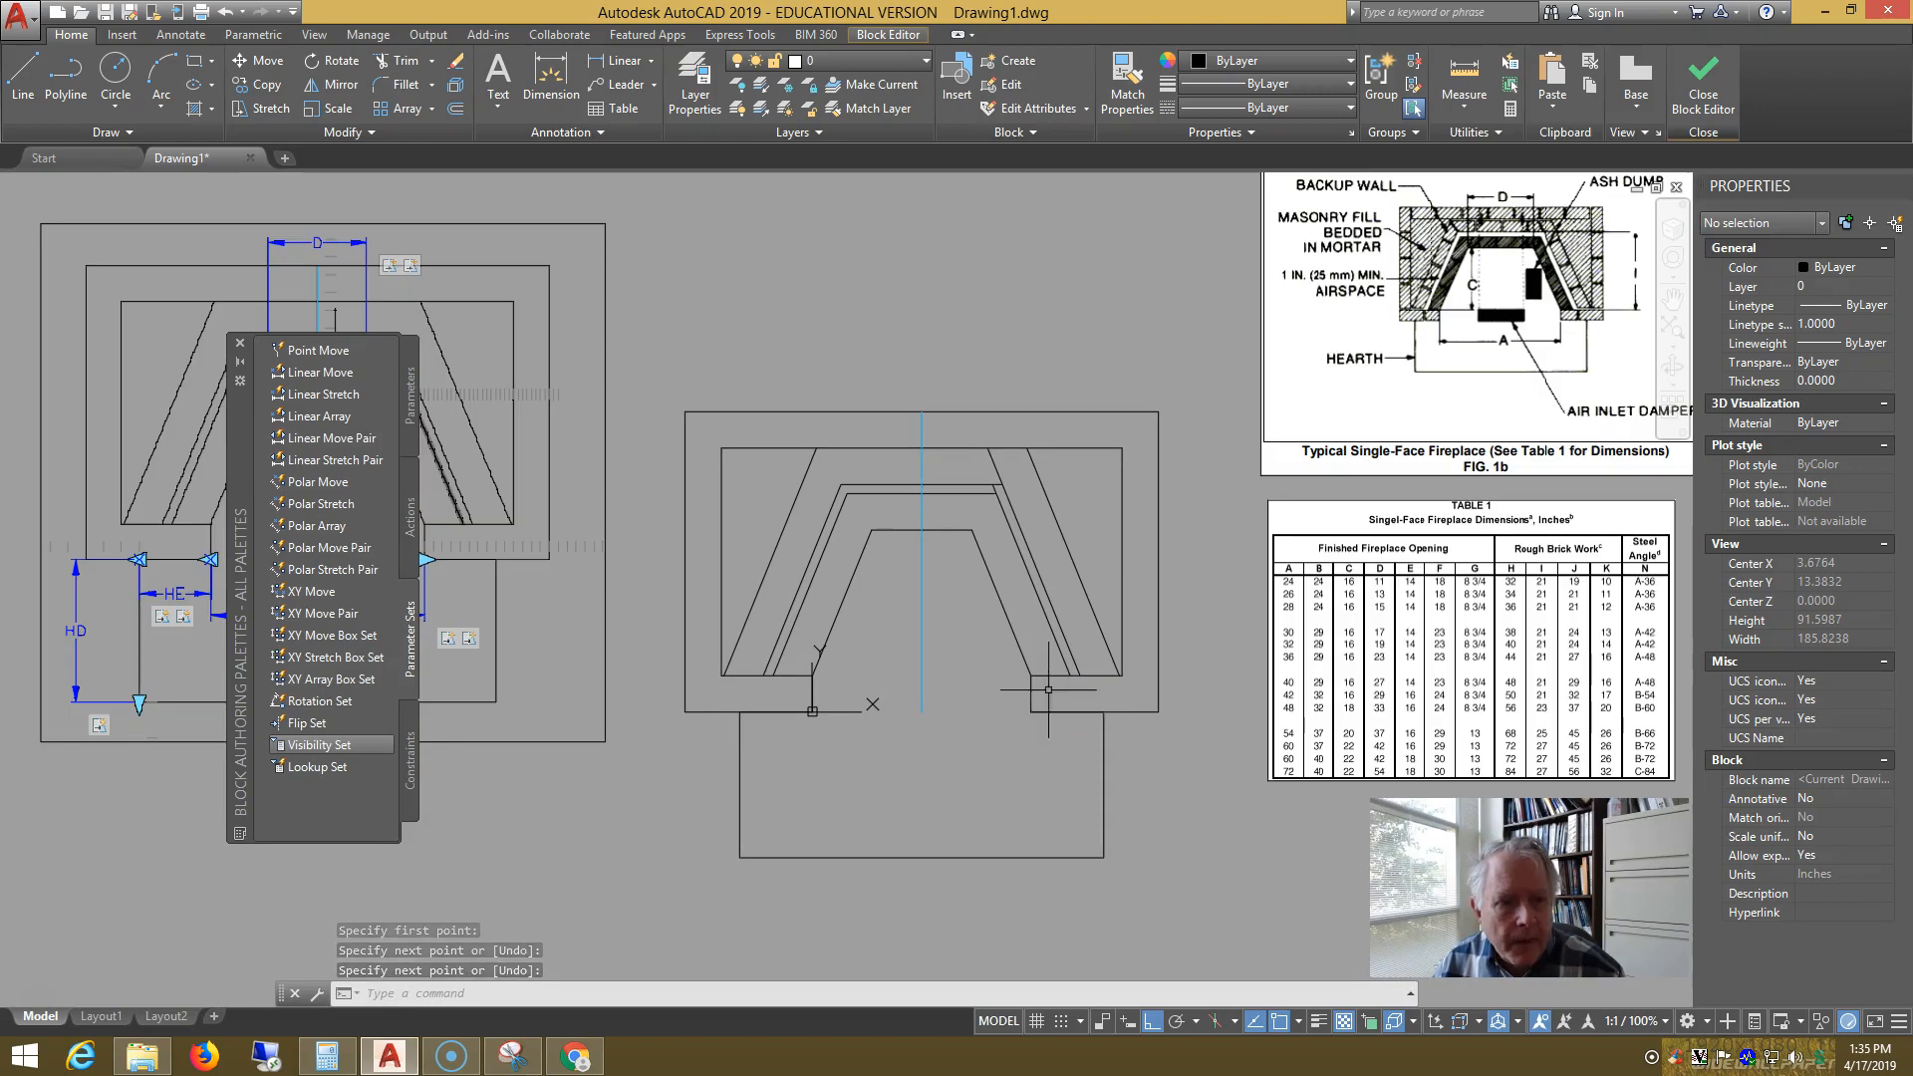
left_click(344, 415)
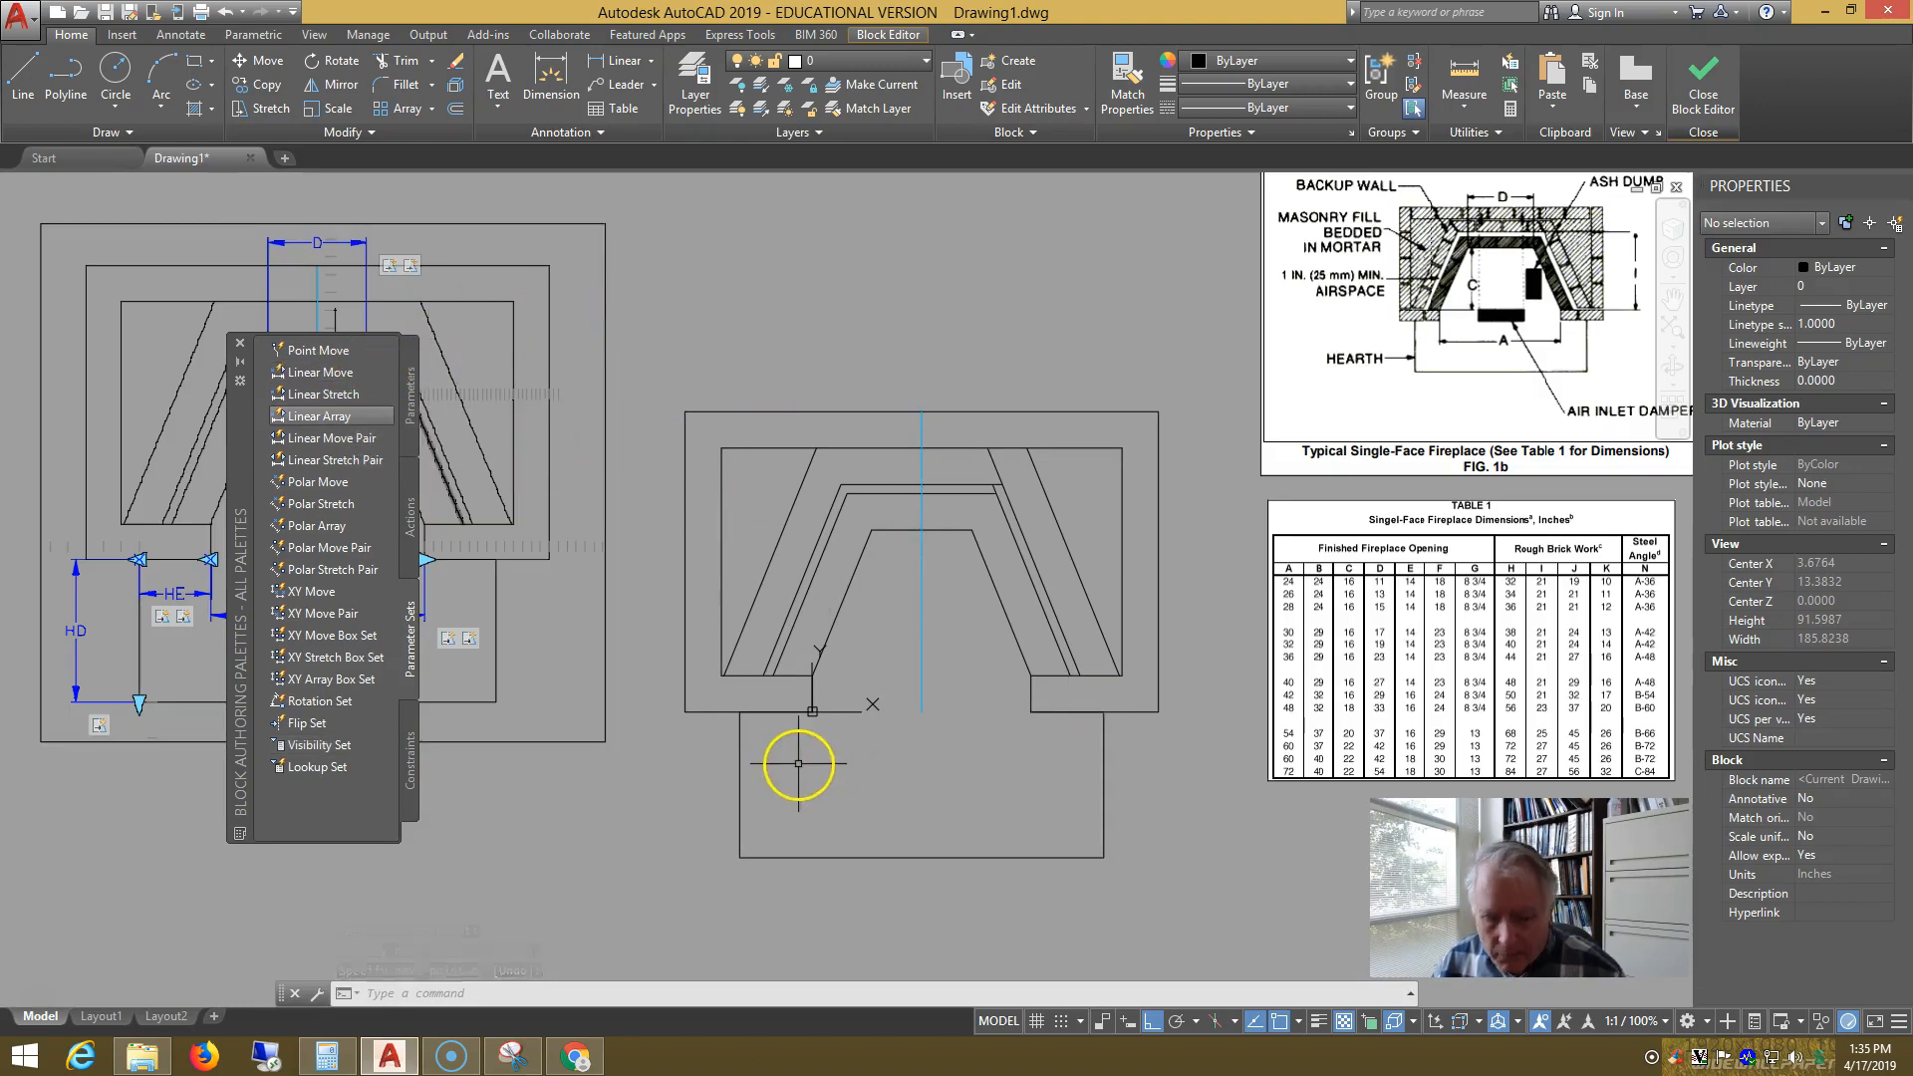
- Move the new fireplace geometry from the front end of its vertical centerline to the origin at 0,0
type("m")
key("Return")
left_click(642, 877)
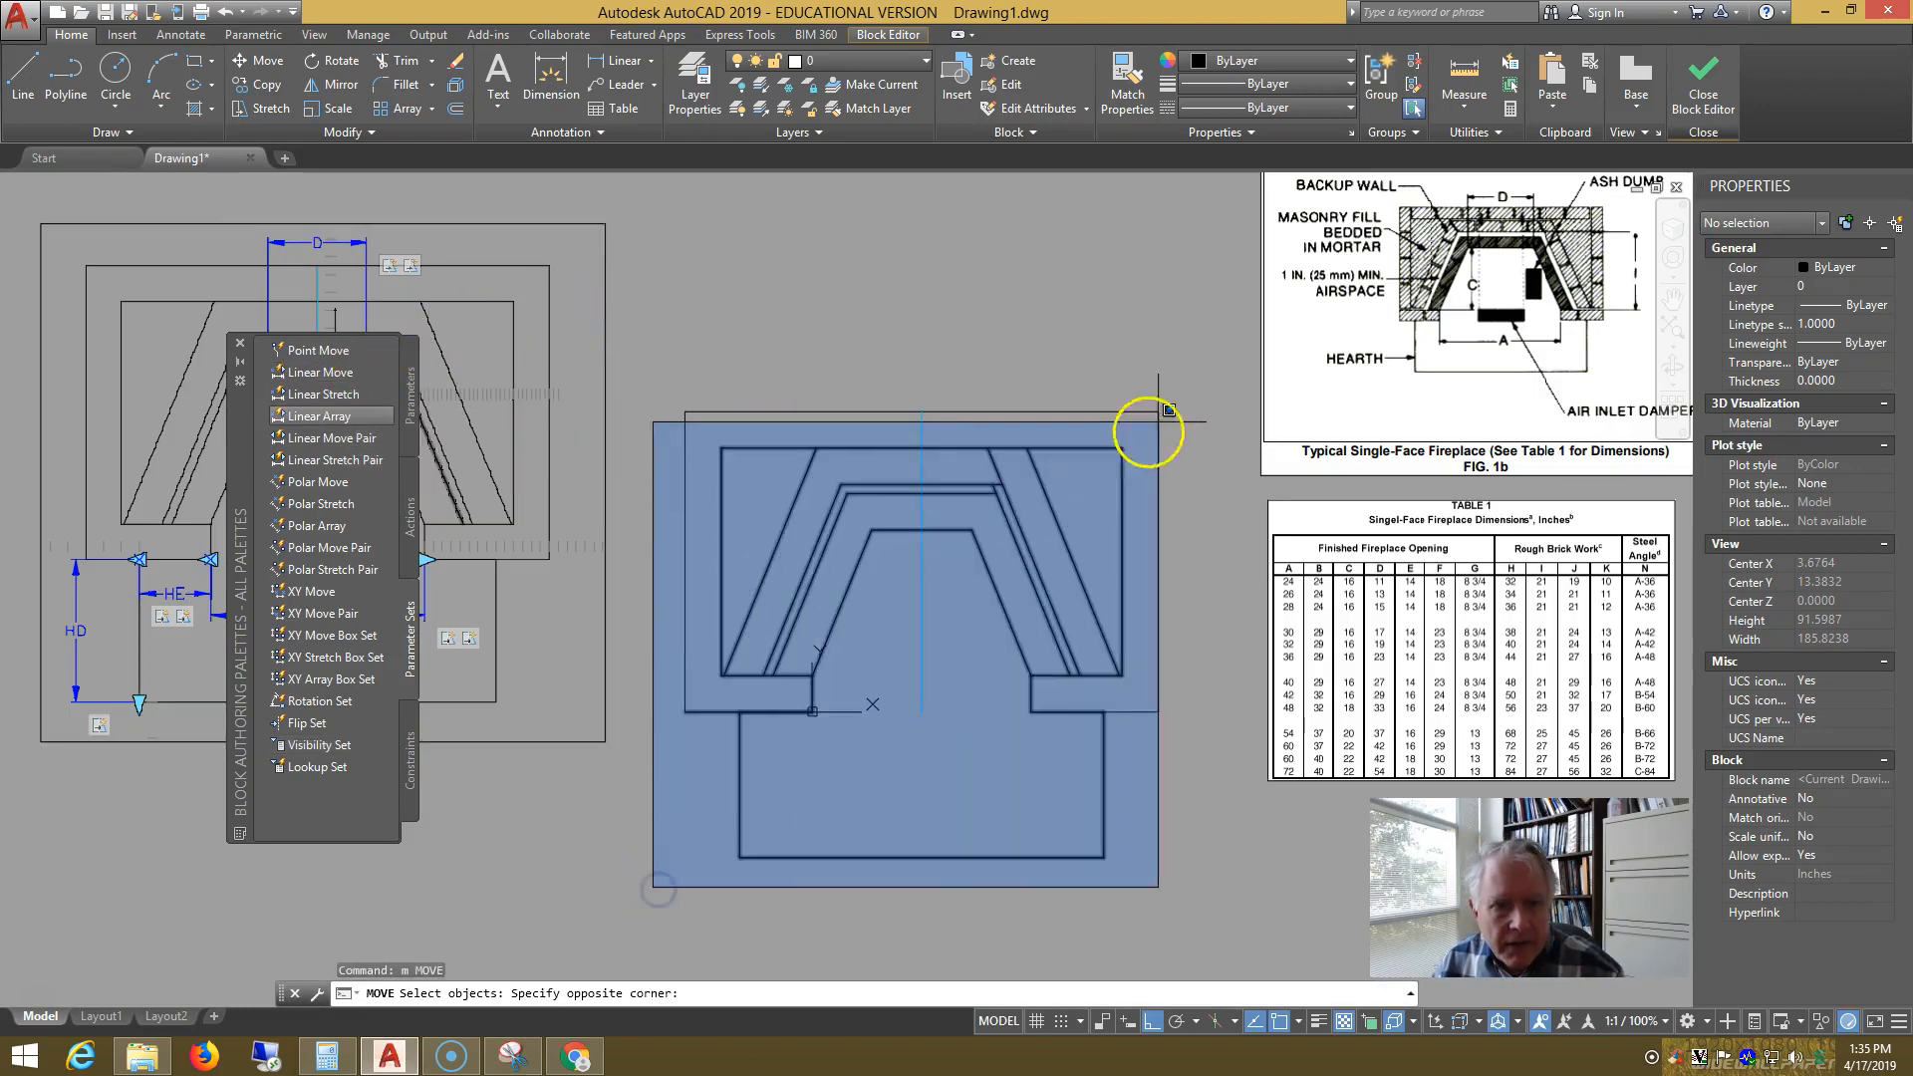
left_click(1192, 386)
key("Return")
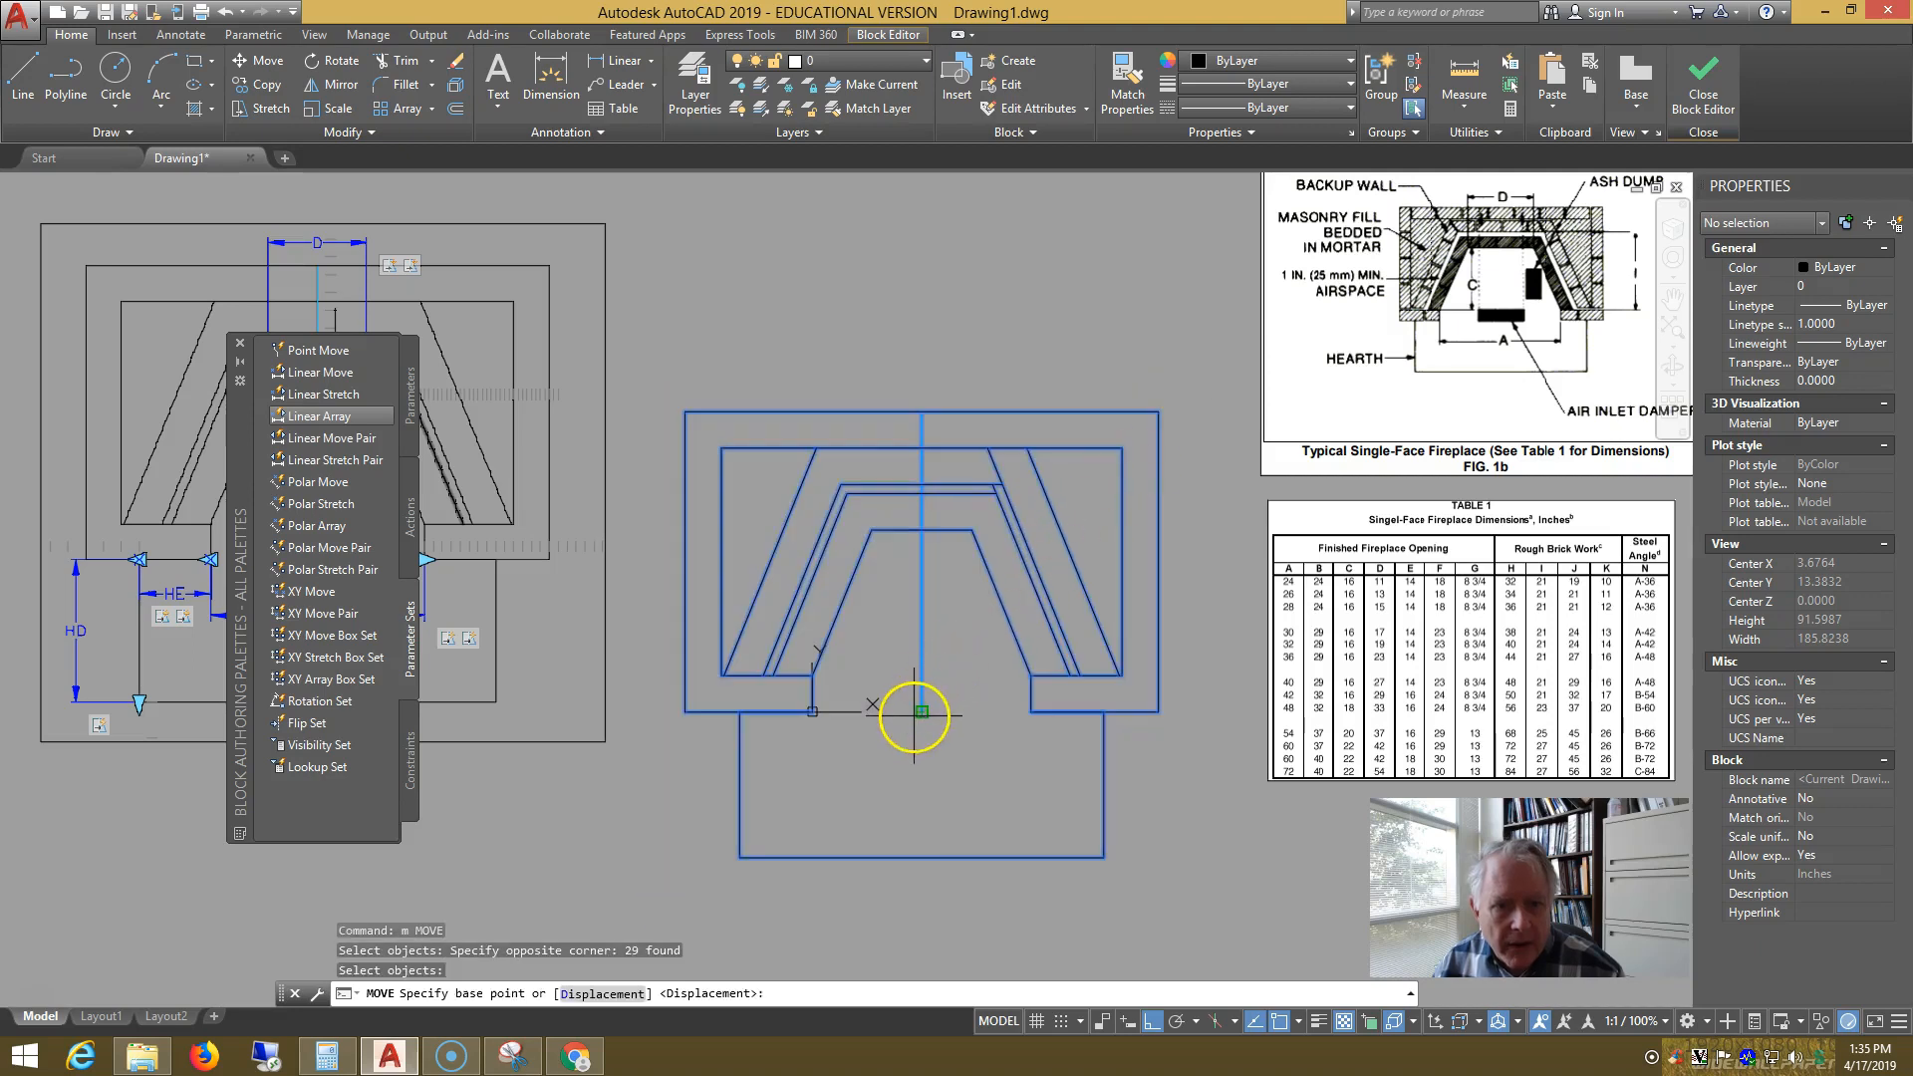
left_click(913, 715)
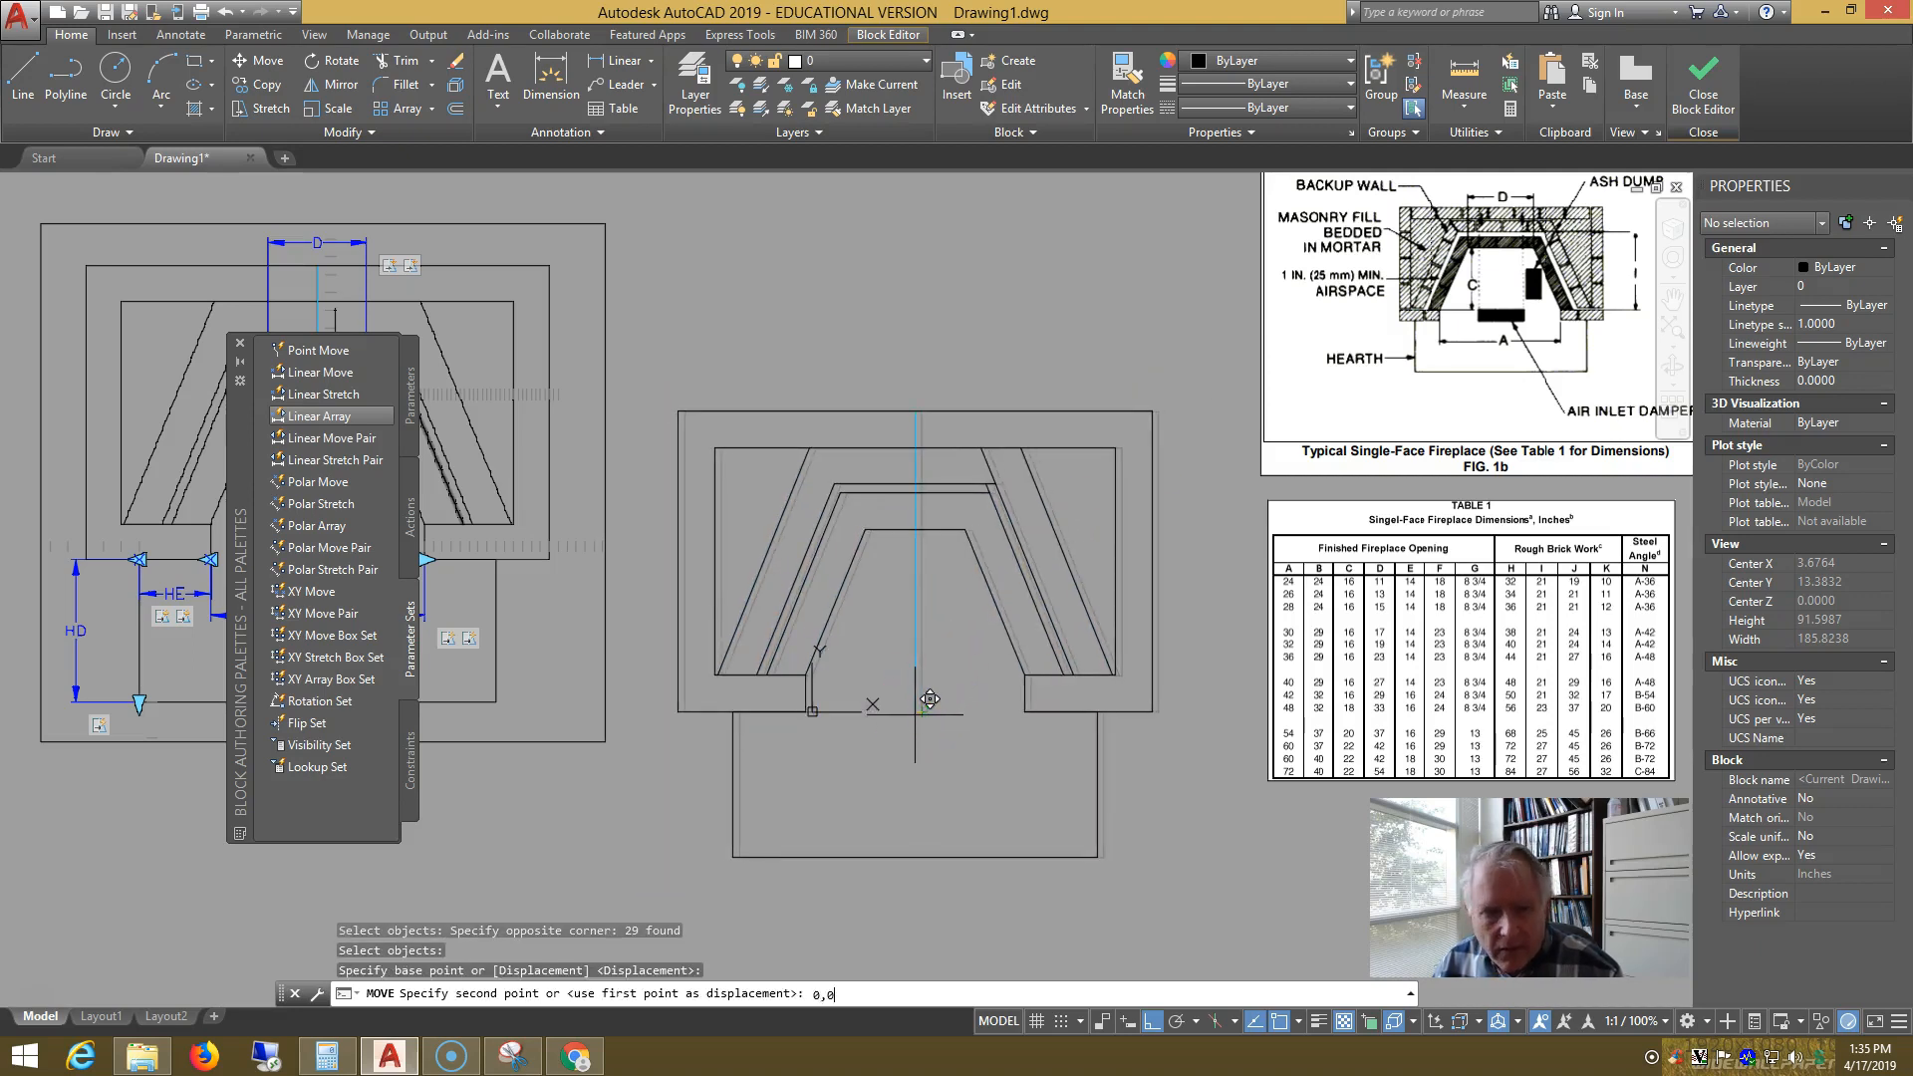
key("Return")
- Move the three pasted reference images a short distance horizontally so the example image clears the new fireplace
scroll(1015, 577, "down", 2)
left_click(1432, 687)
left_click(1305, 404)
left_click(918, 418)
left_click(725, 351)
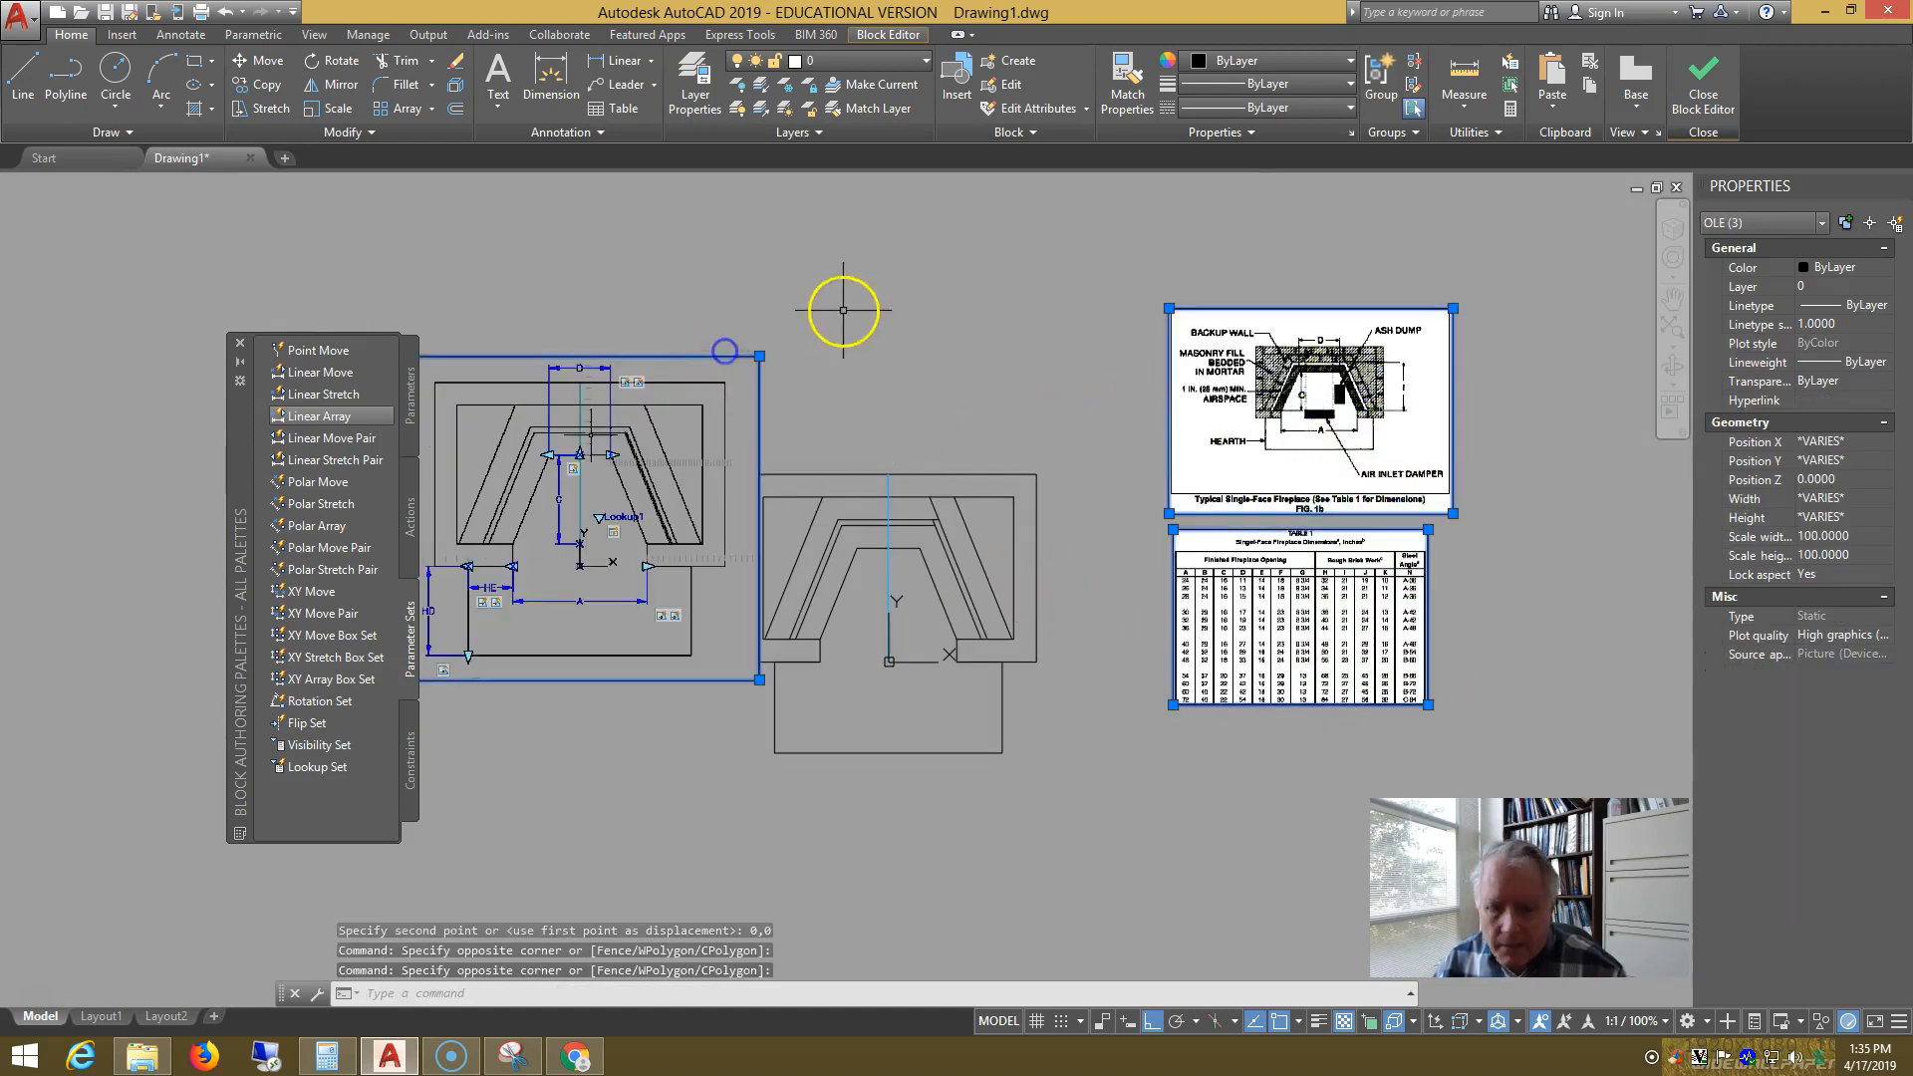
type("m")
key("Return")
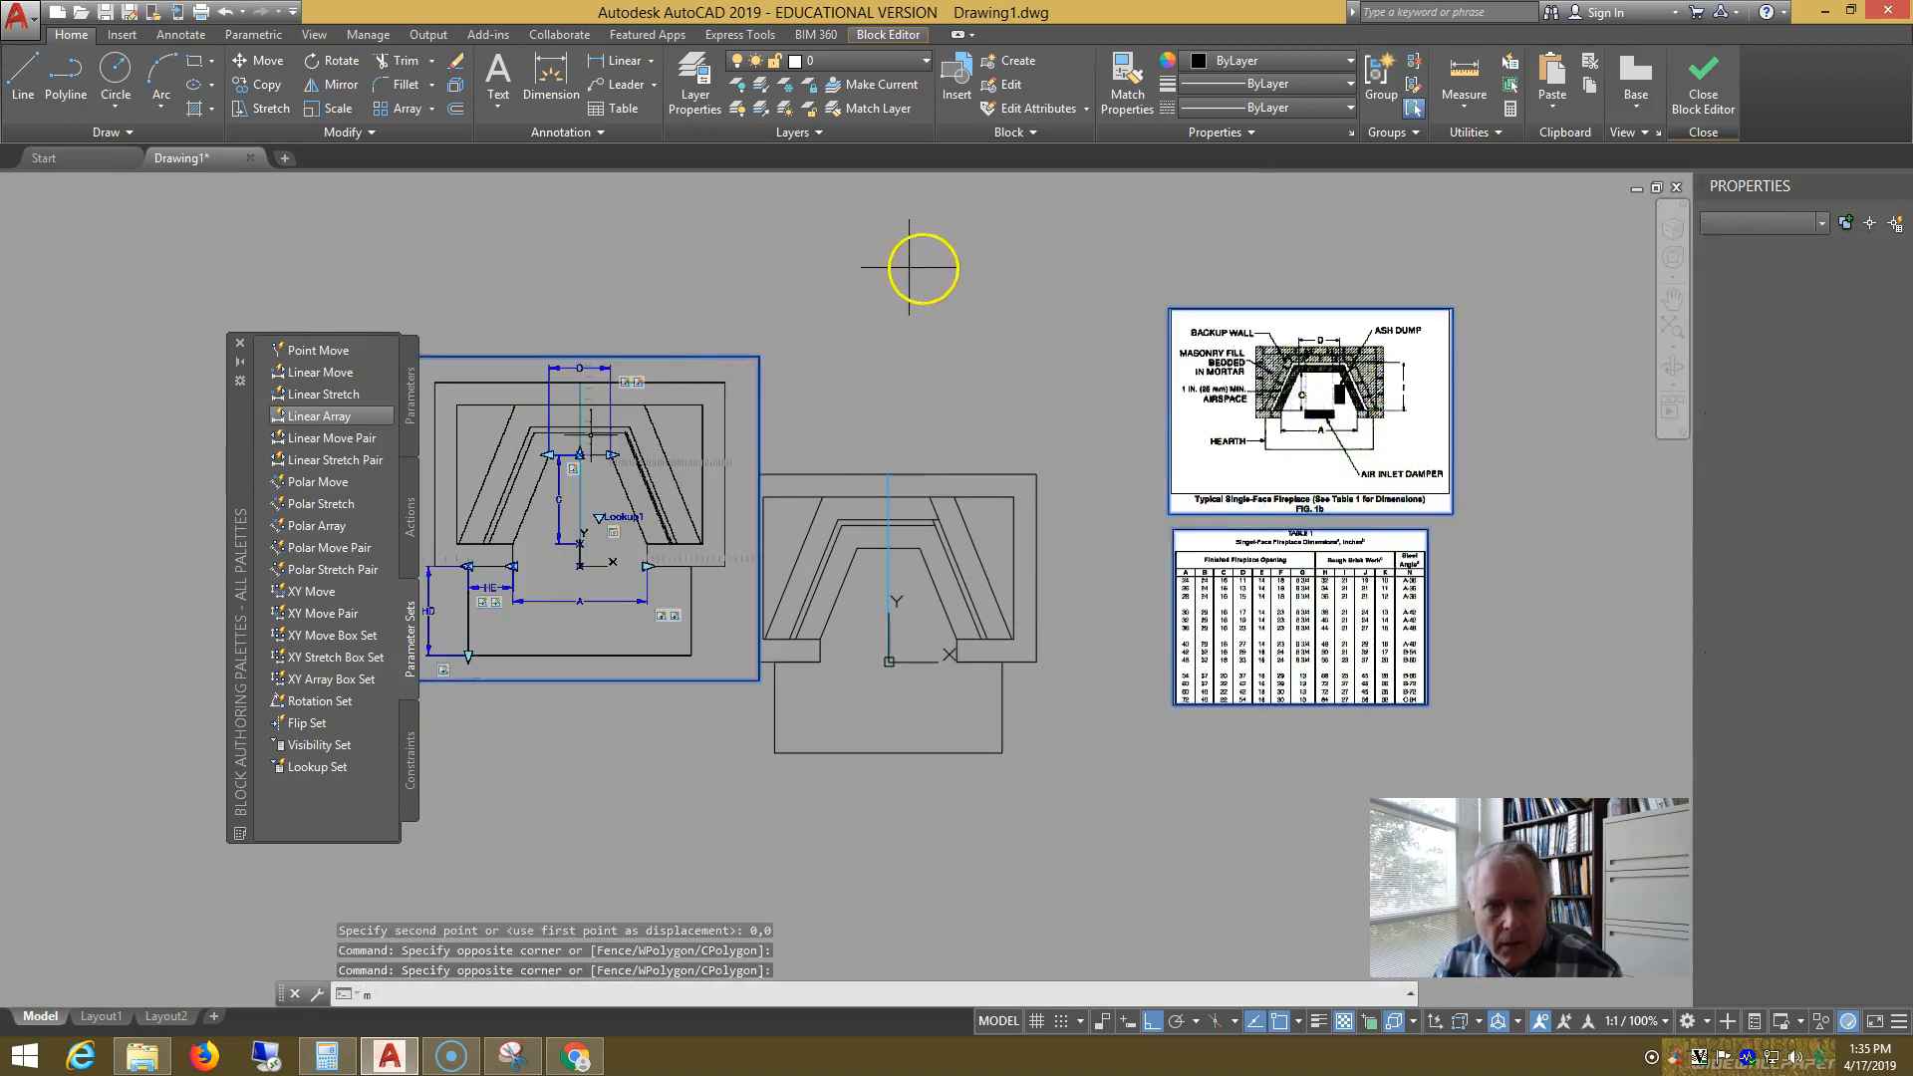
left_click(925, 249)
left_click(853, 249)
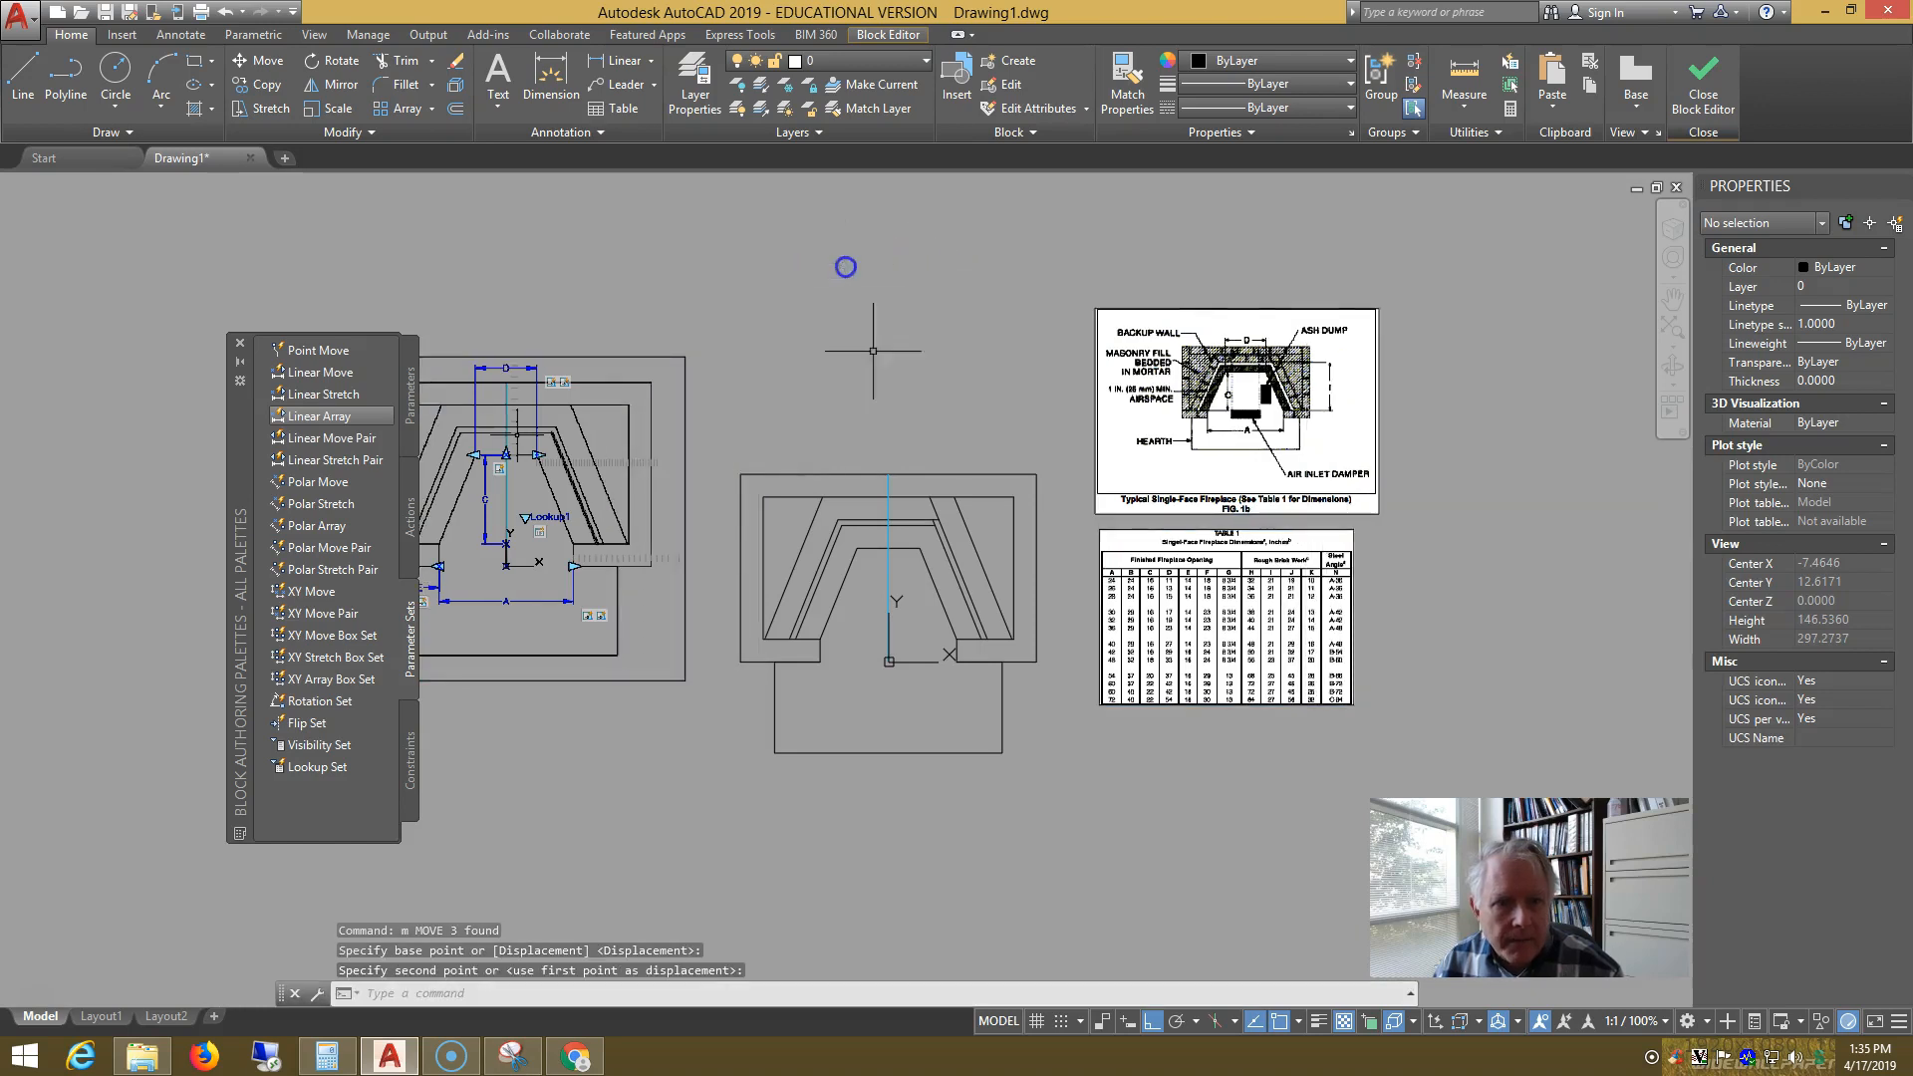
scroll(892, 474, "up", 3)
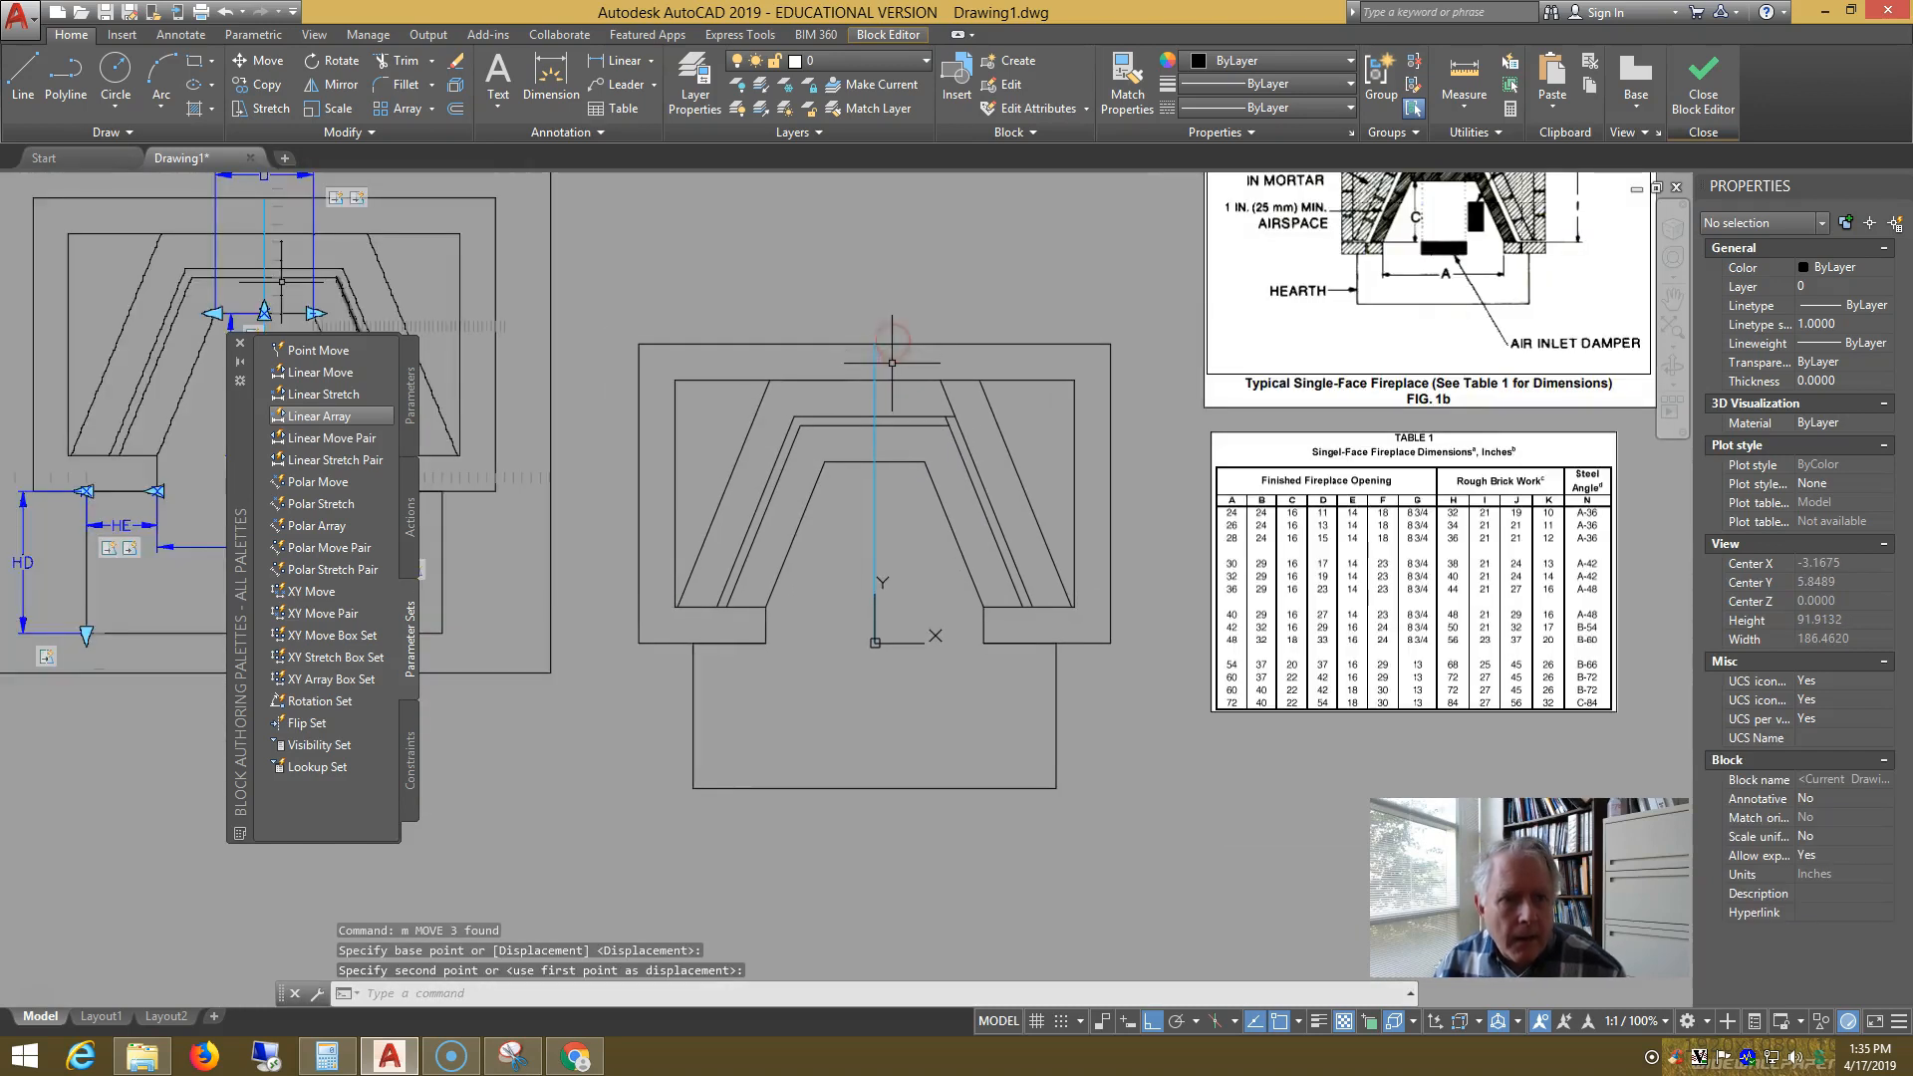
middle_click_drag(891, 377, 1457, 467)
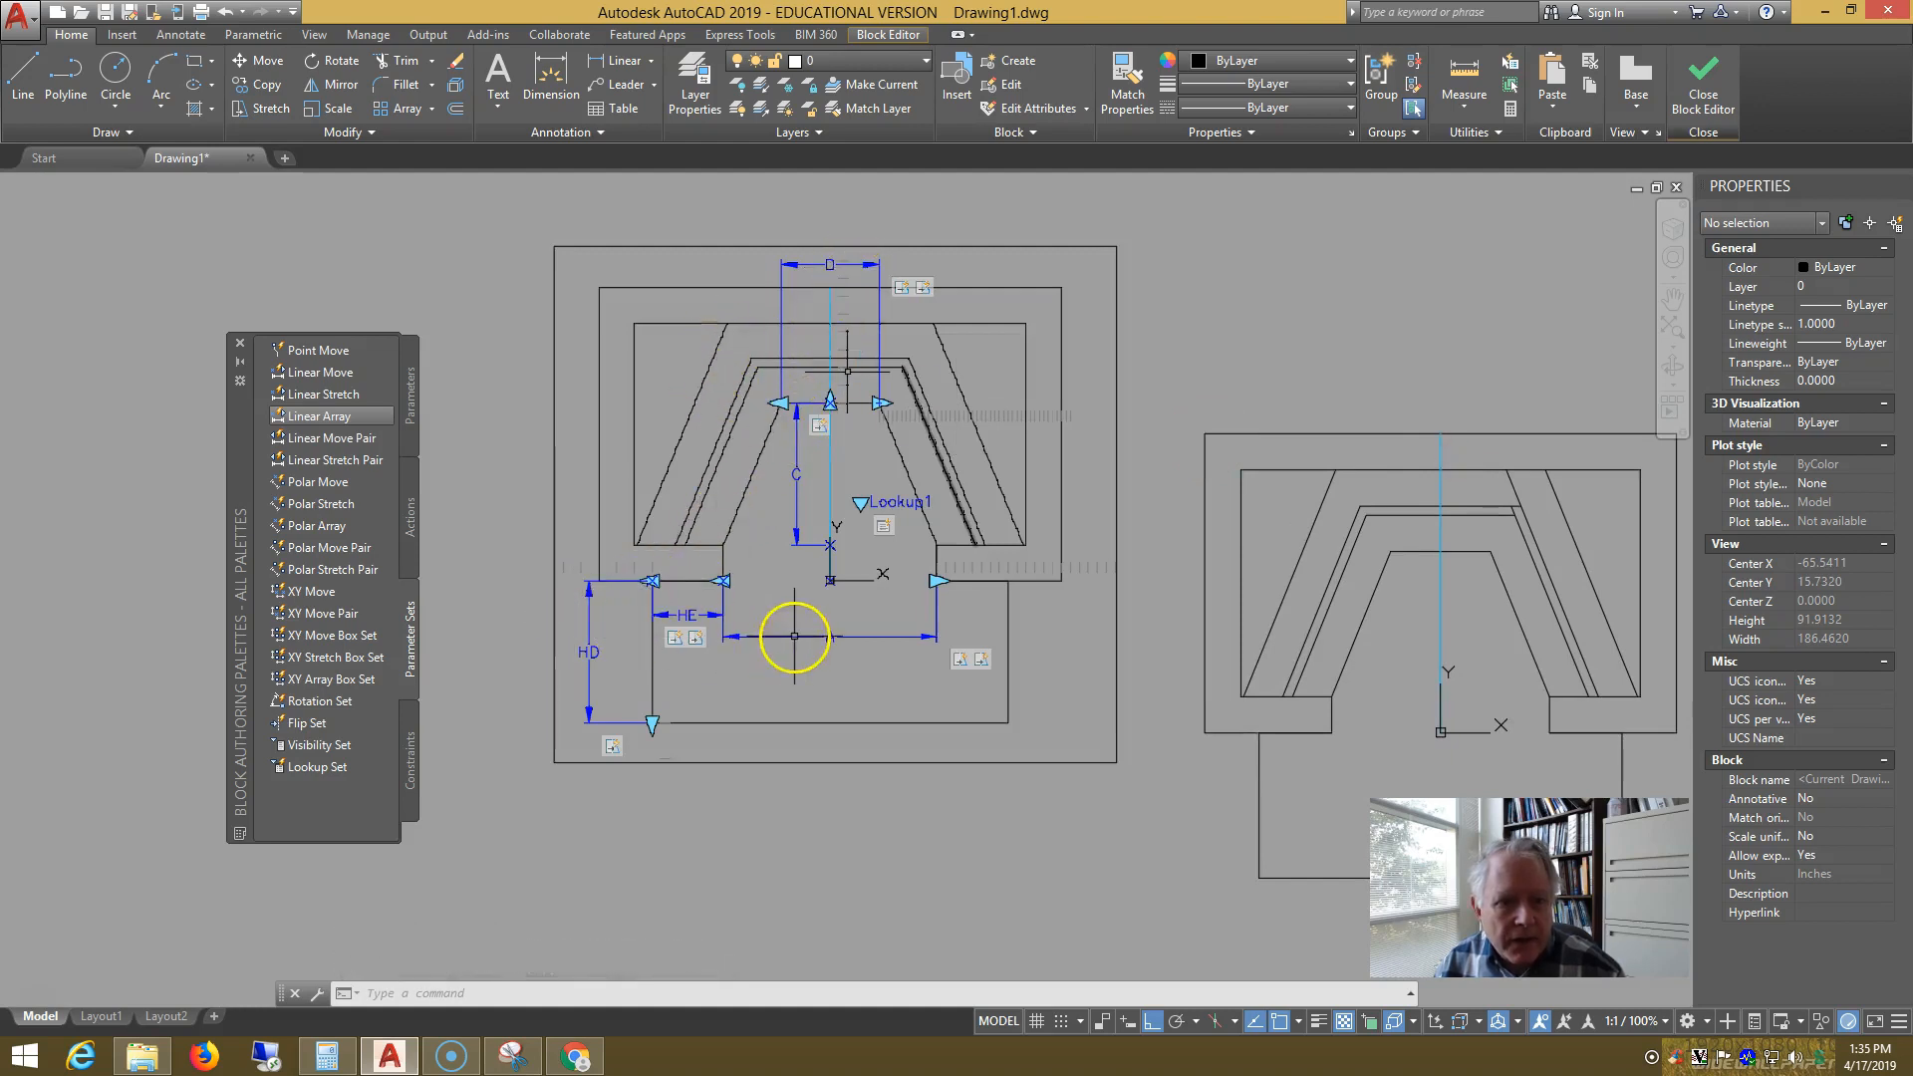
scroll(1302, 594, "down", 2)
middle_click_drag(1302, 593, 1081, 600)
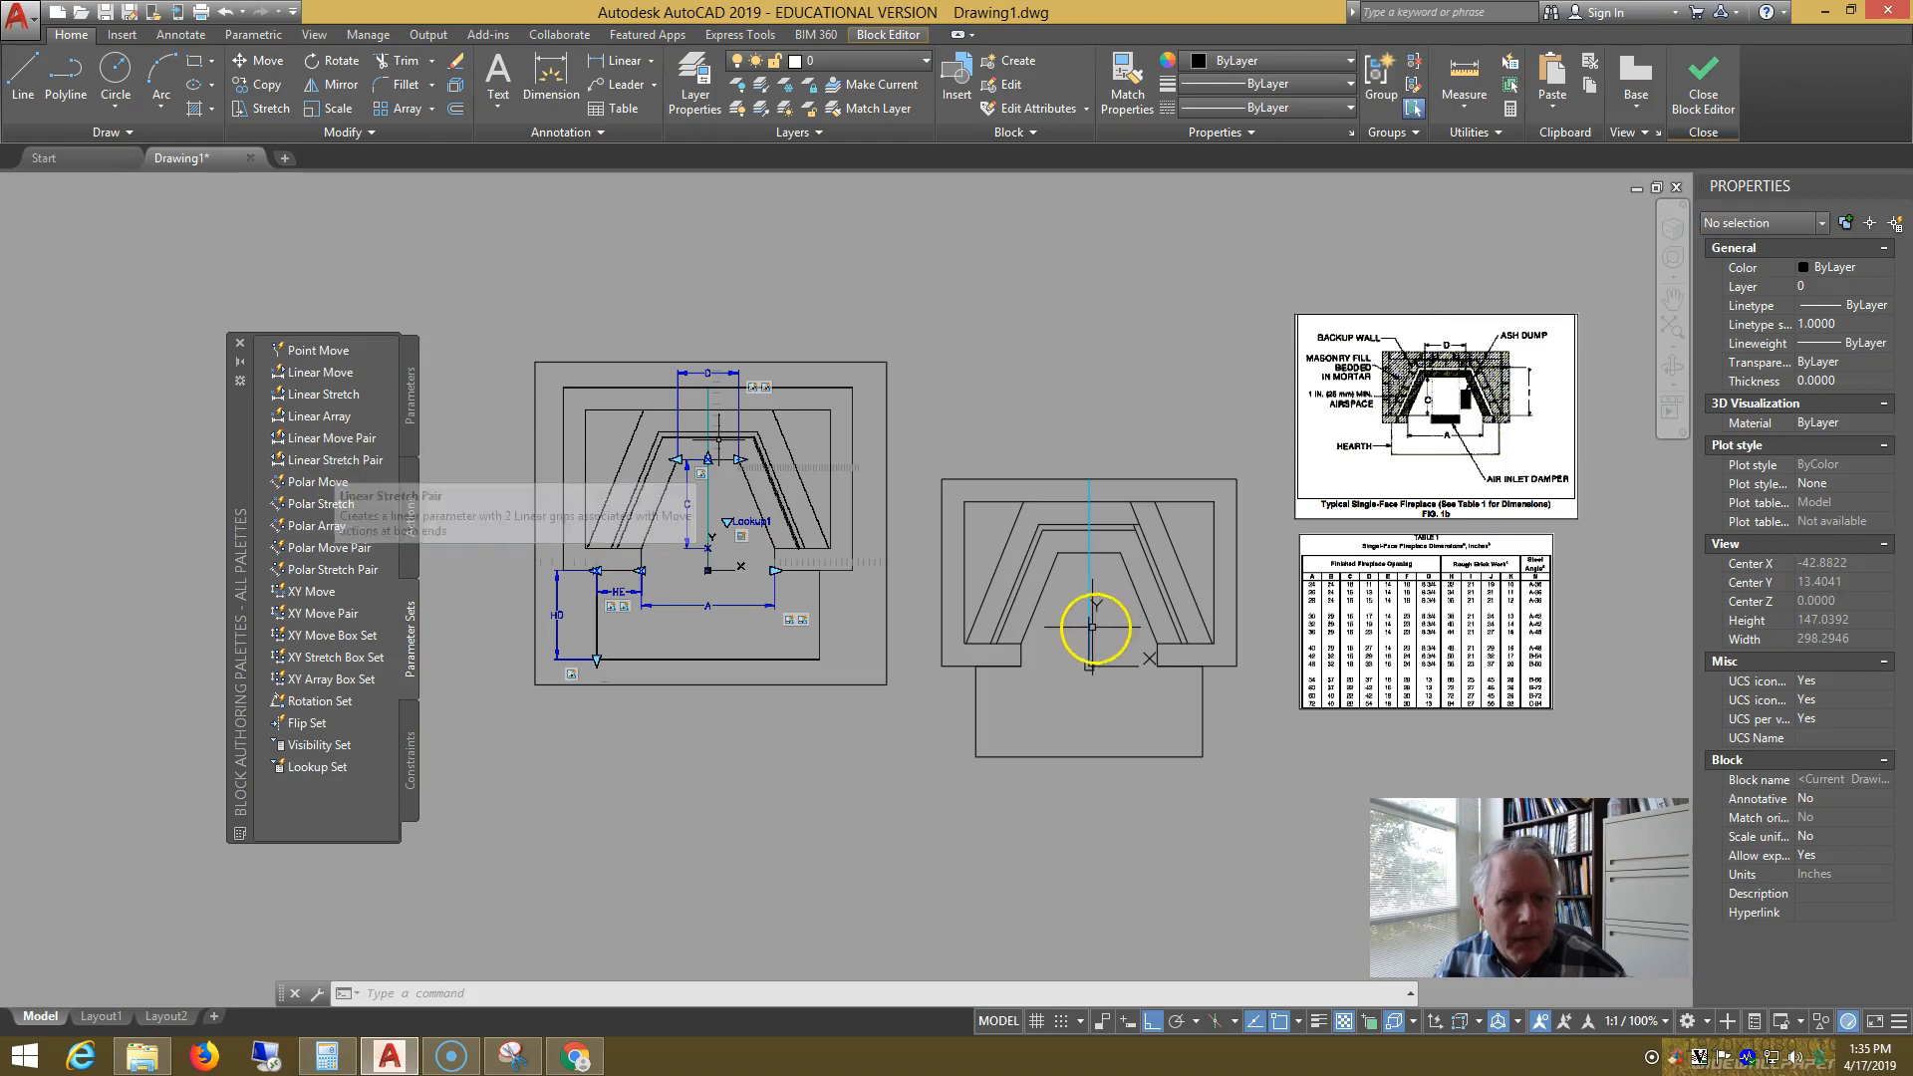
left_click(1032, 623)
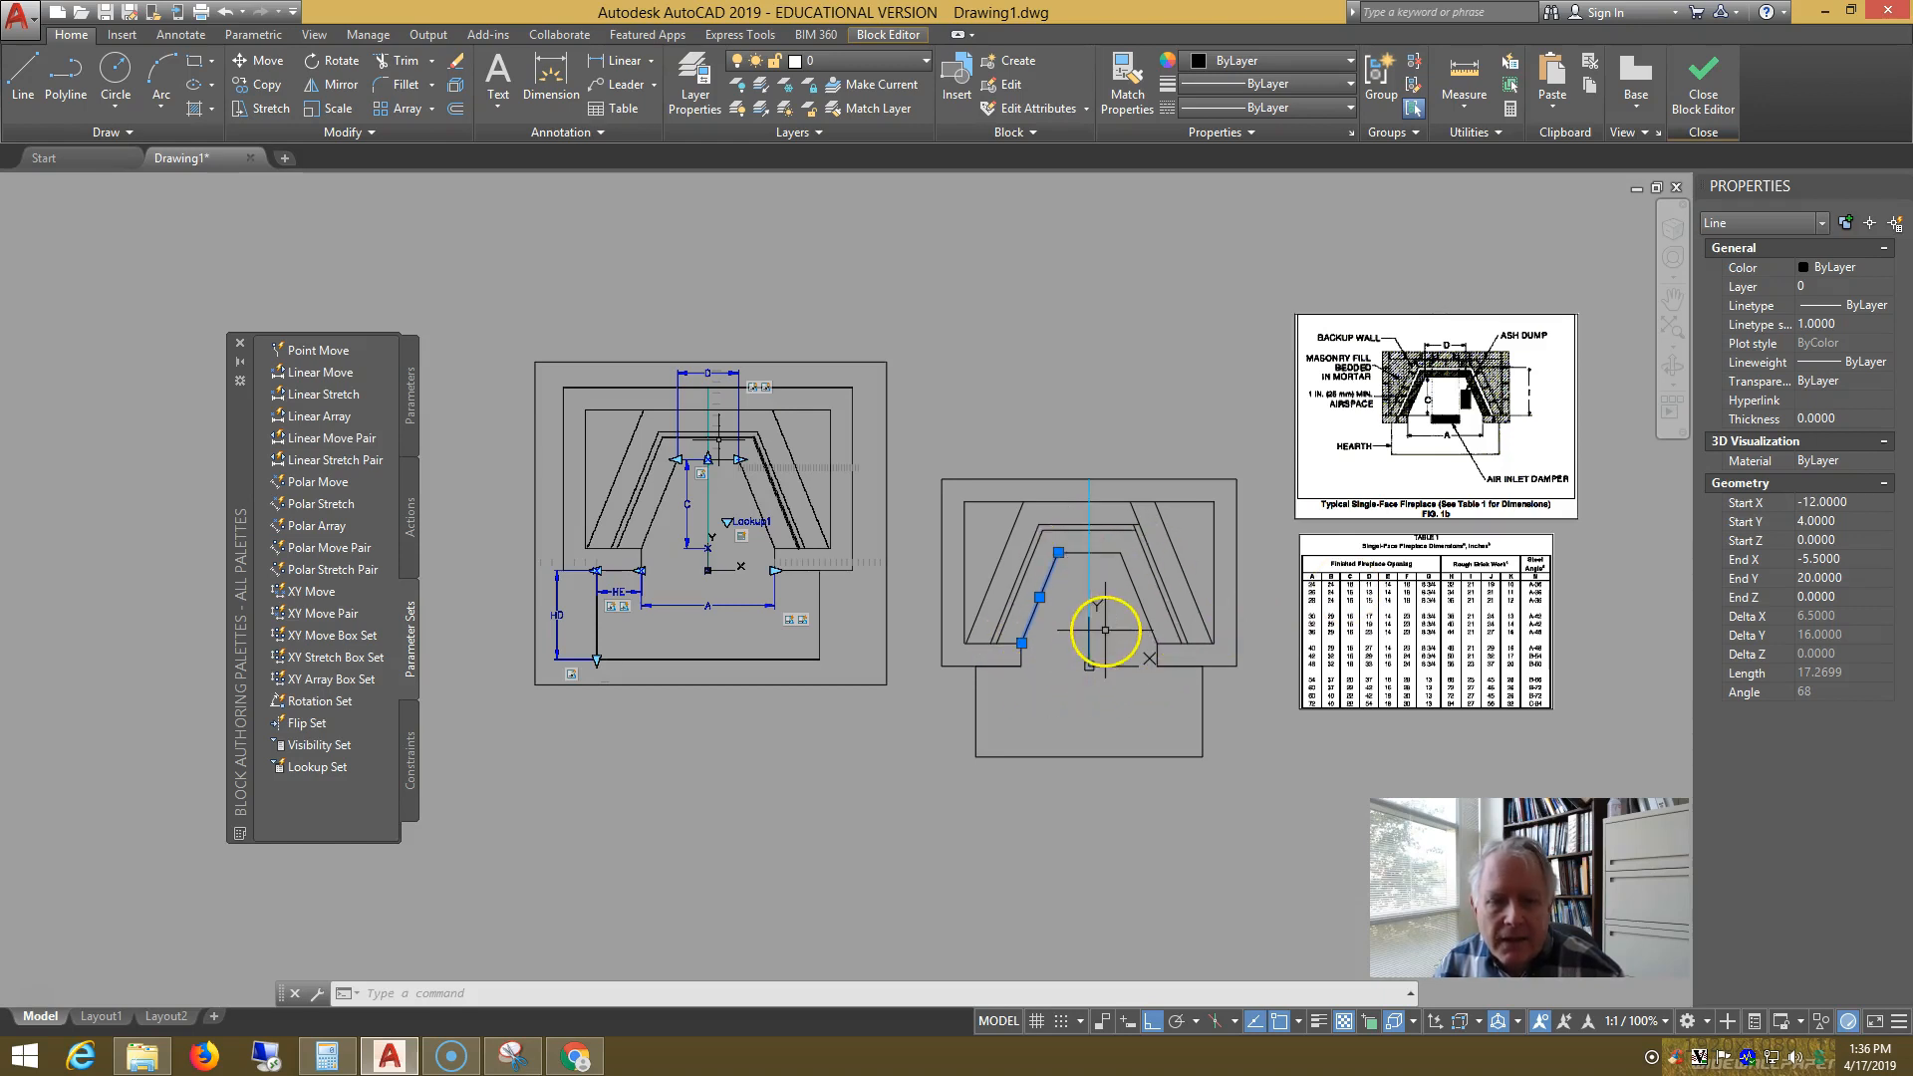
key("Escape")
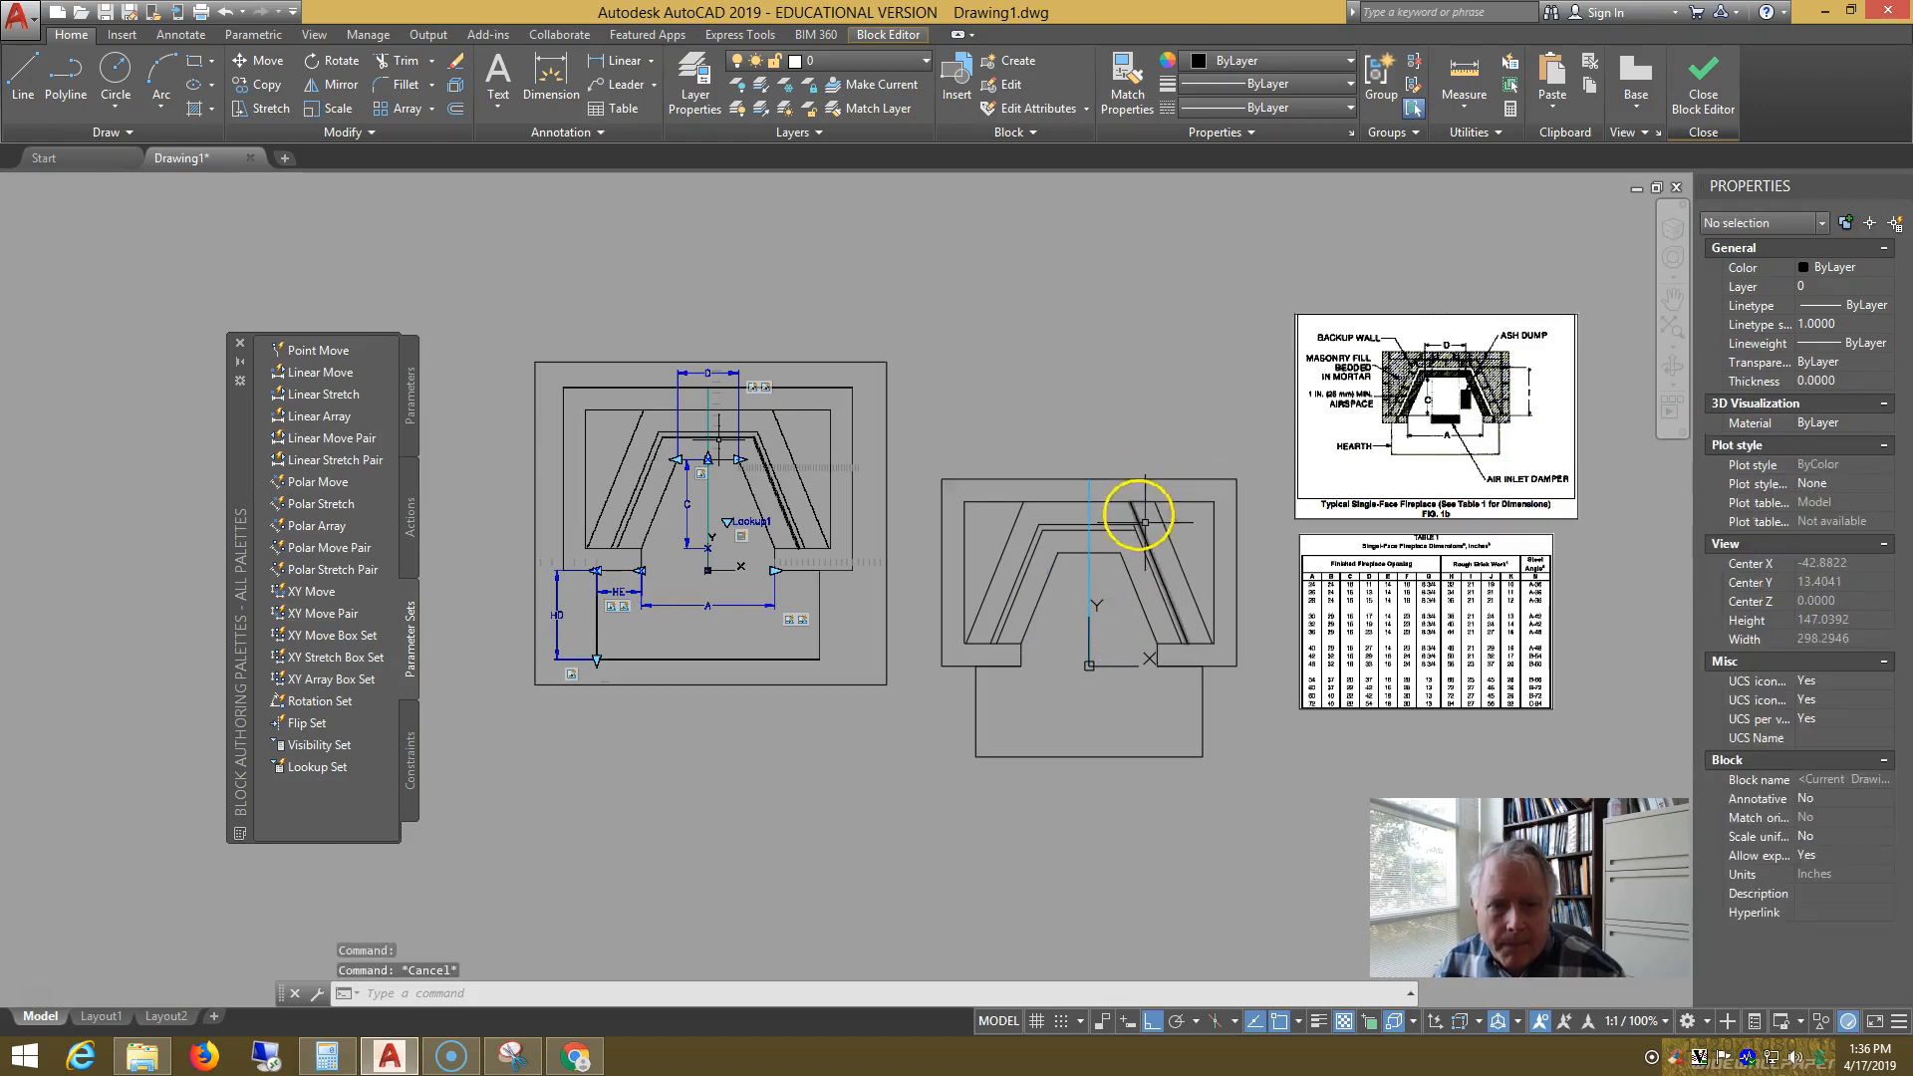
- Fillet the overextending slanted airspace line on the right side with the inner horizontal airspace line to form a sharp corner
type("f")
key("Return")
left_click(1145, 533)
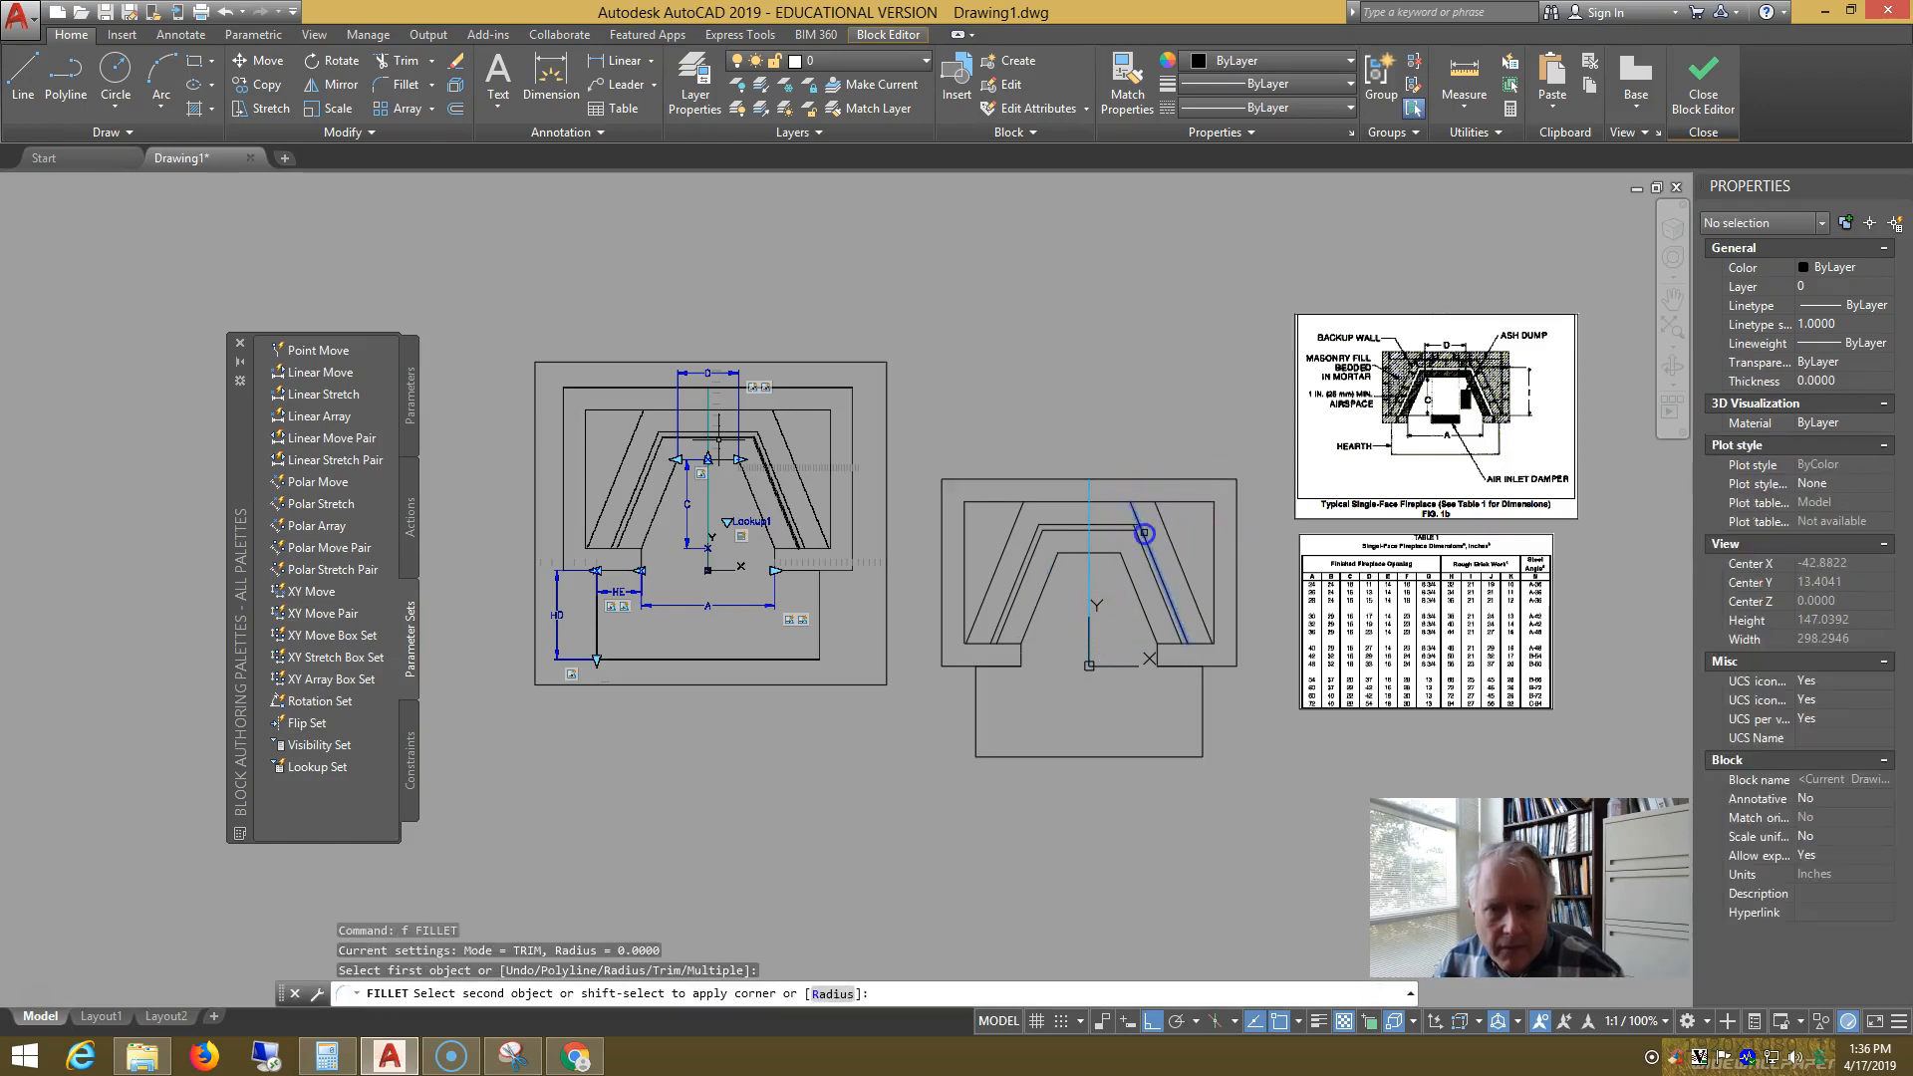
scroll(1126, 528, "up", 2)
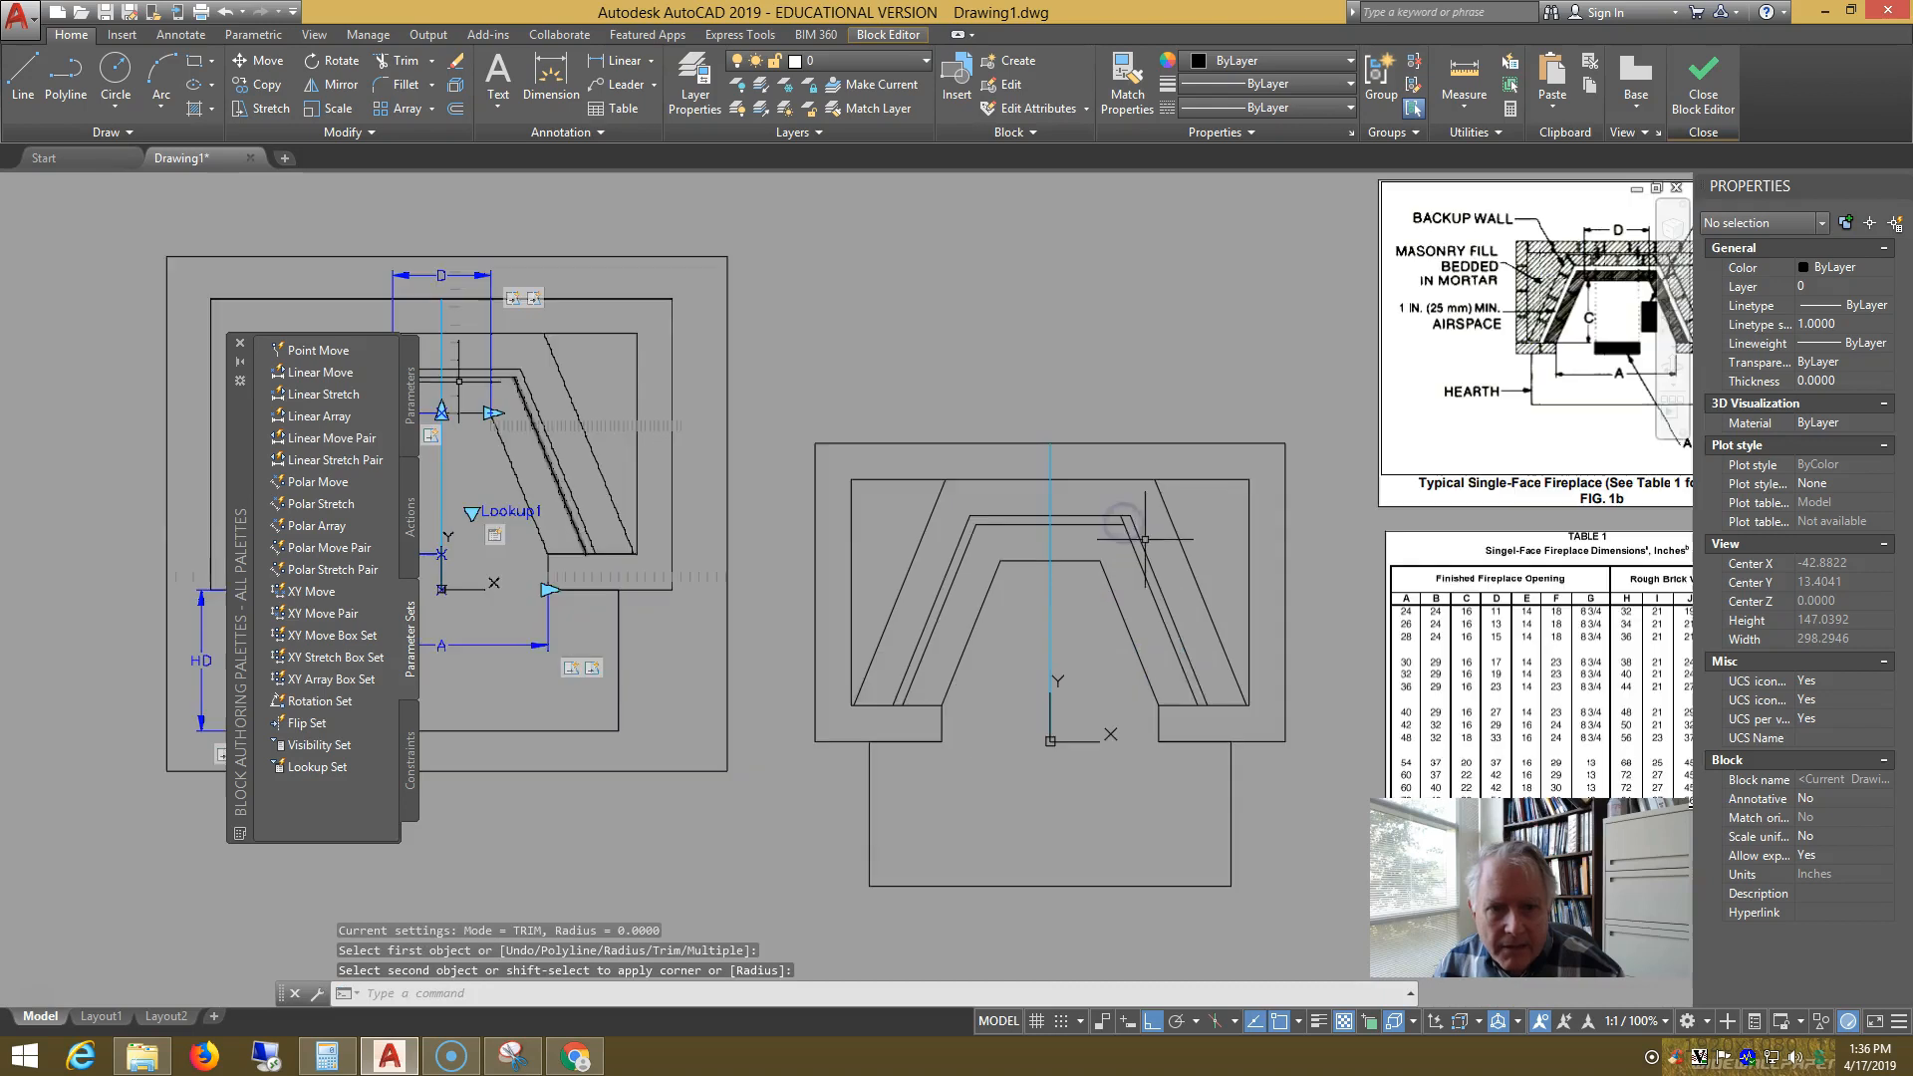
key("Escape")
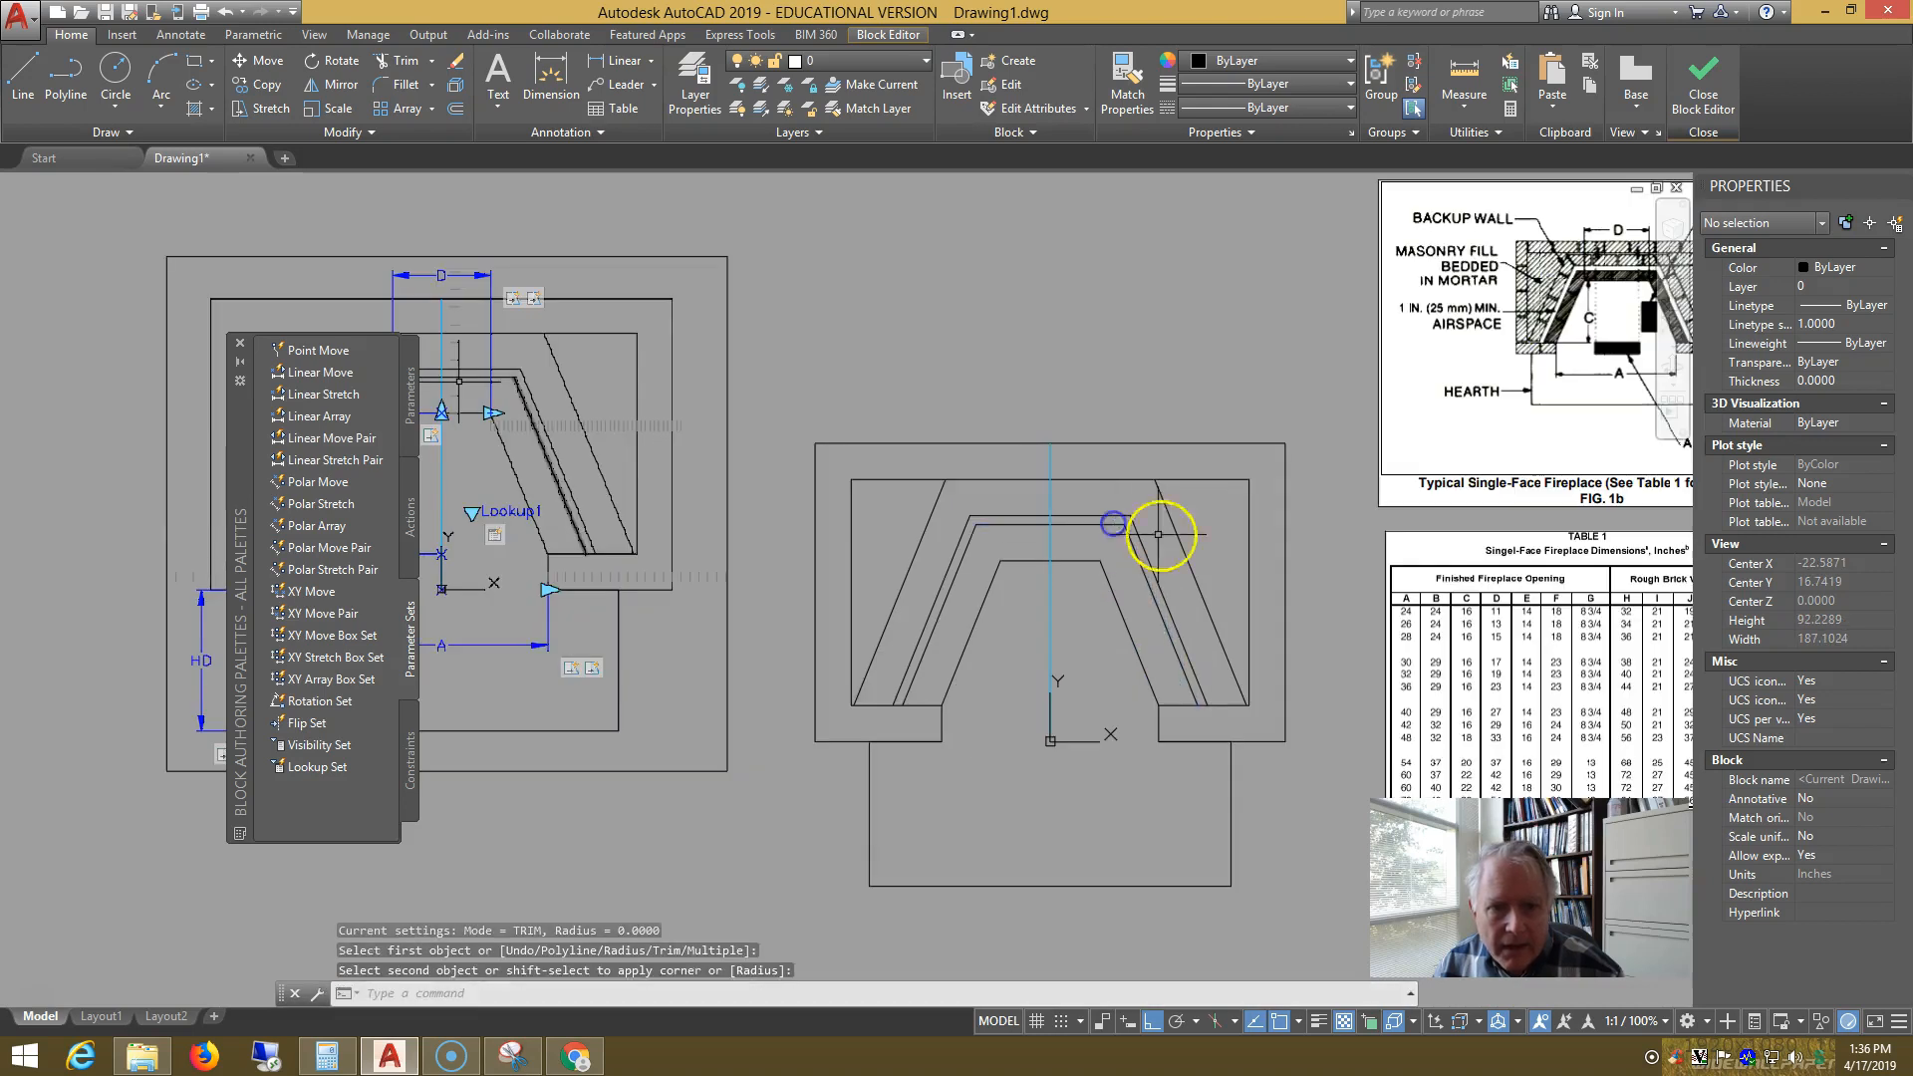
- Add a Linear Stretch Pair parameter between the front corners of the fireplace opening and name its distance A
scroll(1233, 542, "down", 2)
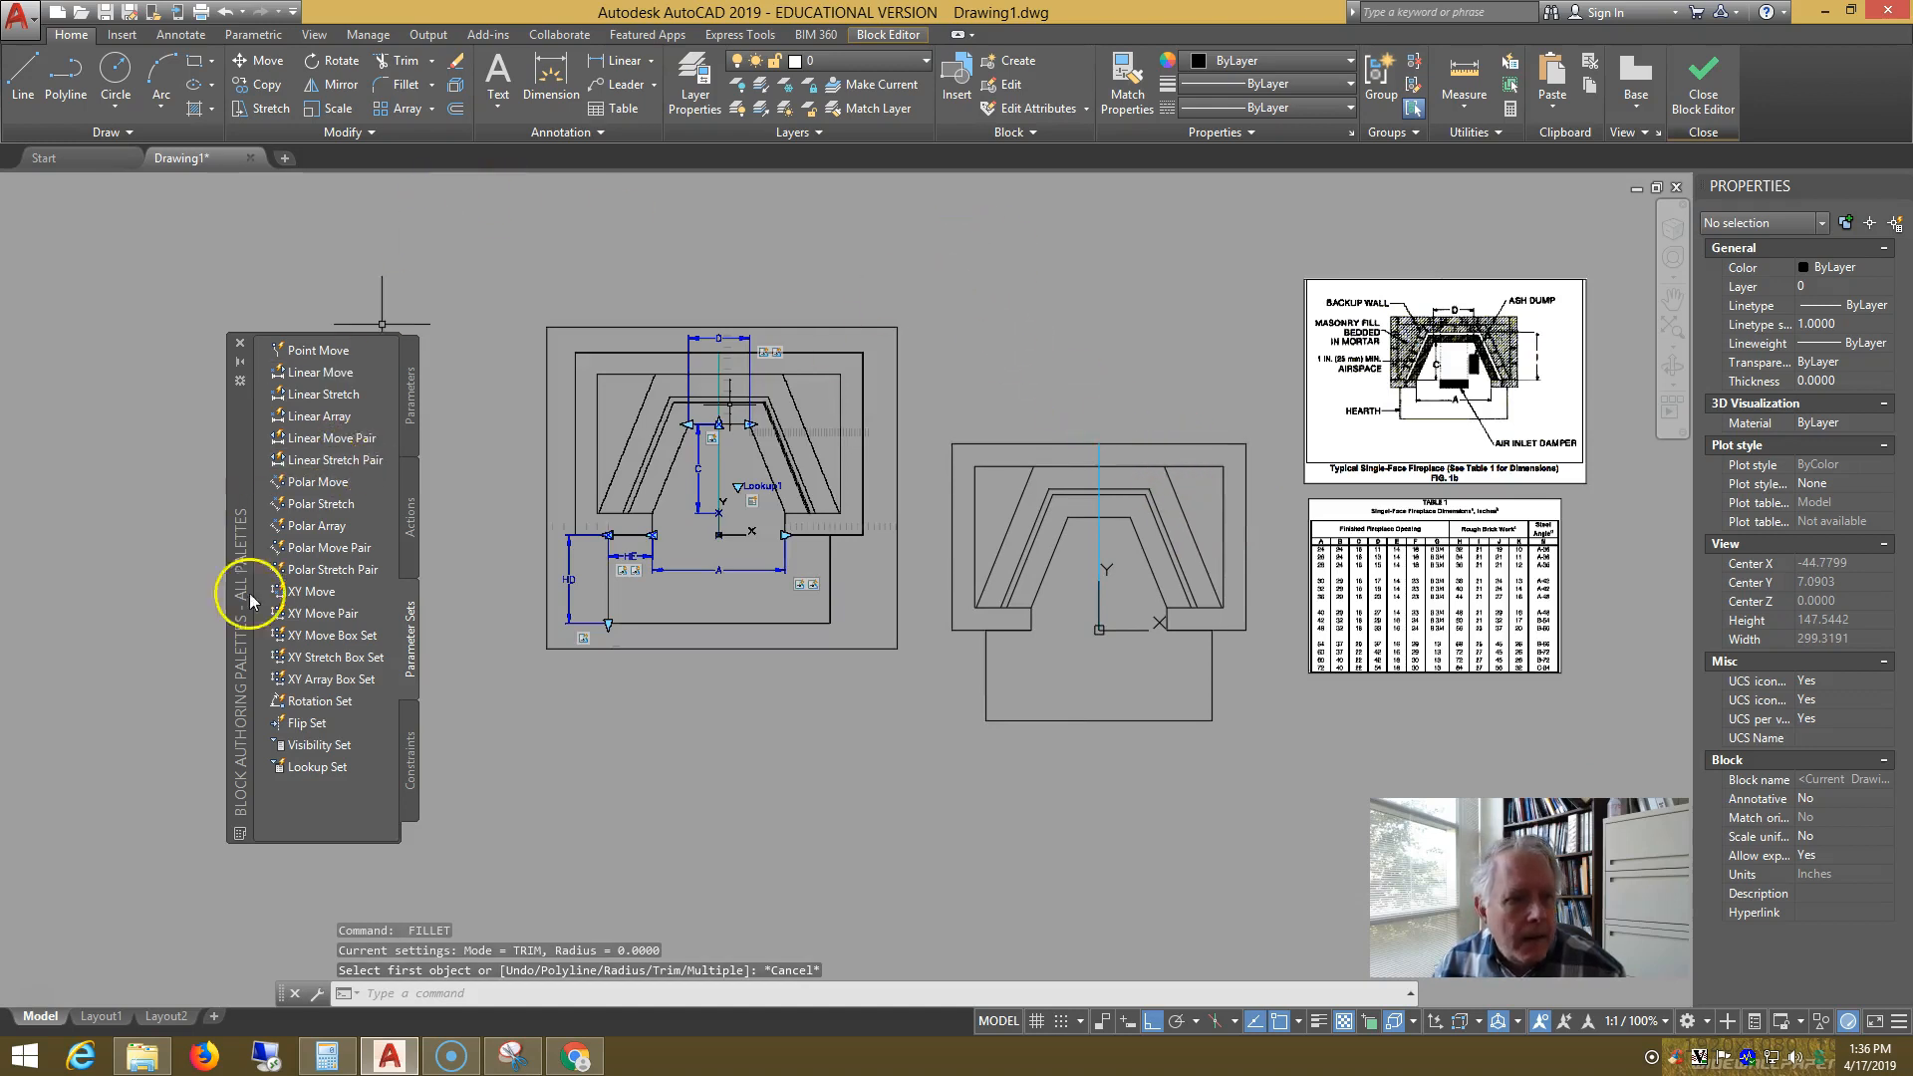
left_click(299, 460)
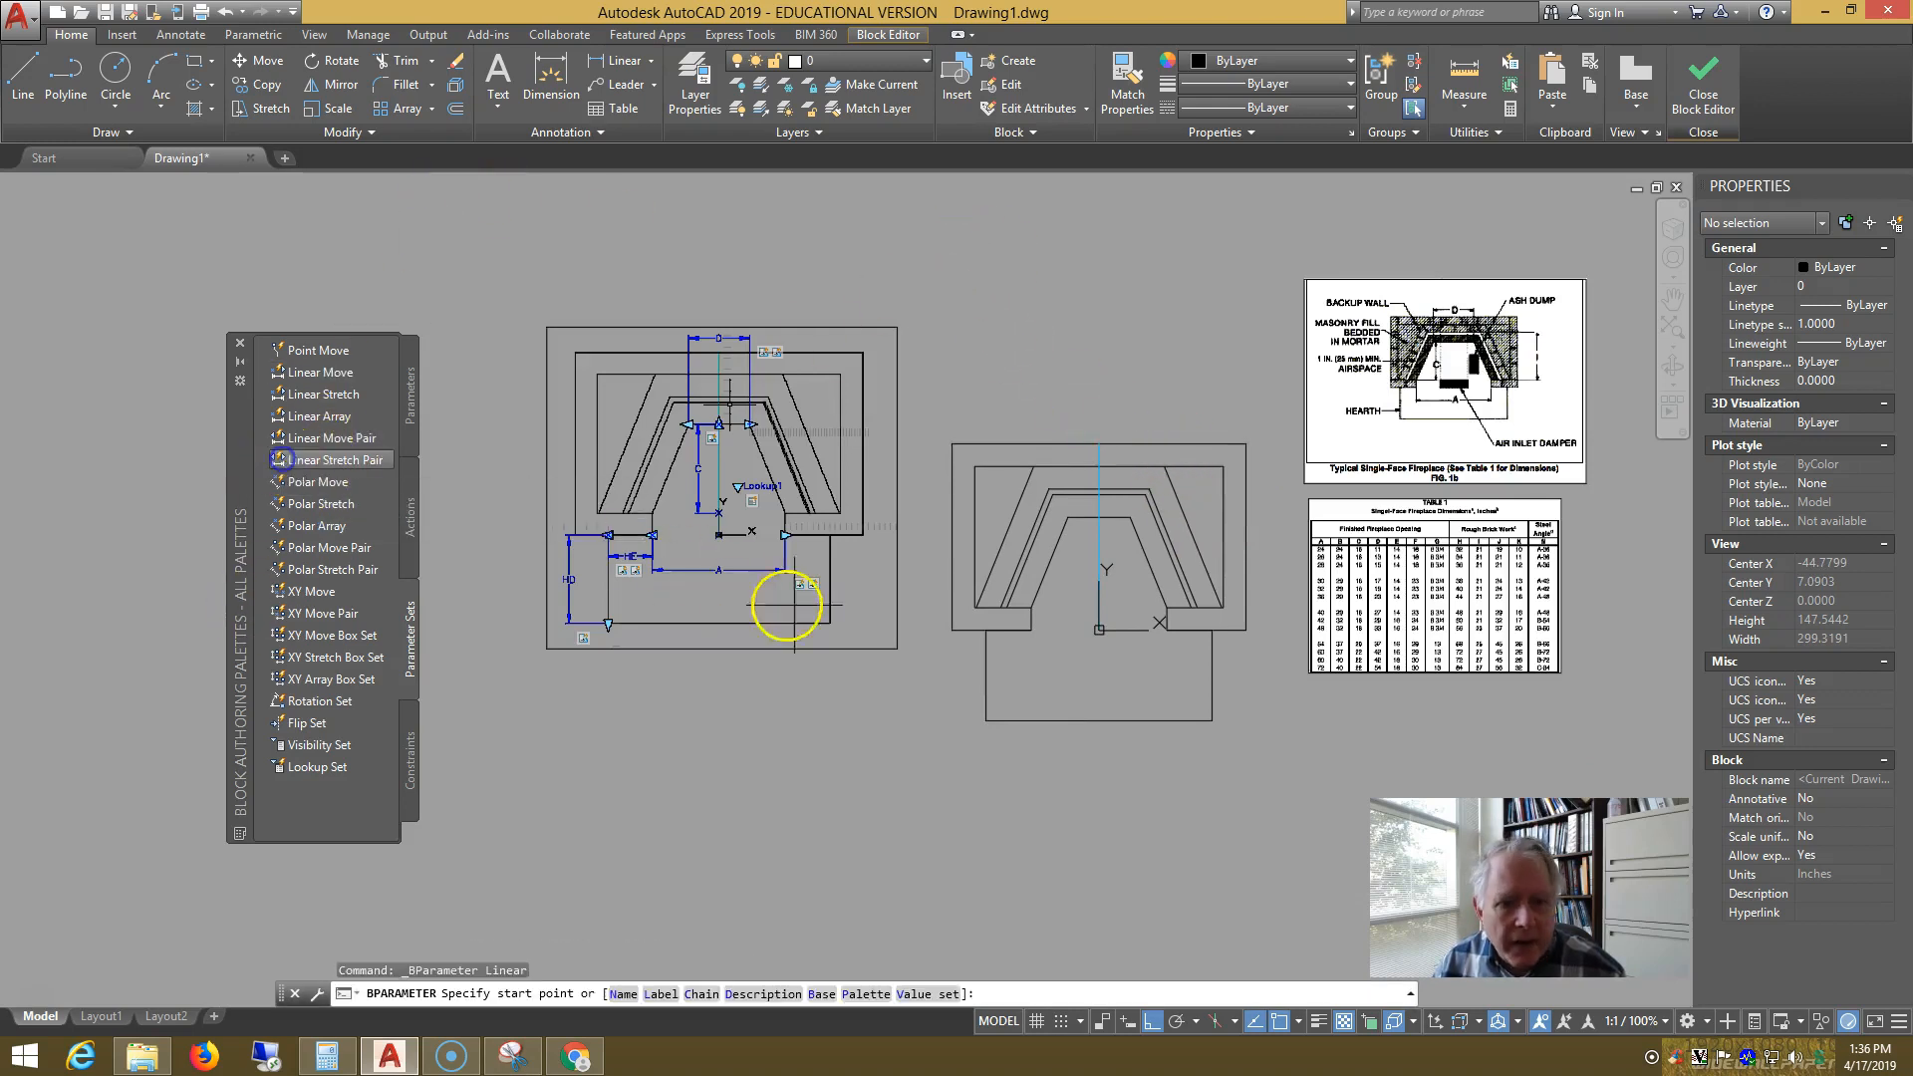
left_click(1032, 629)
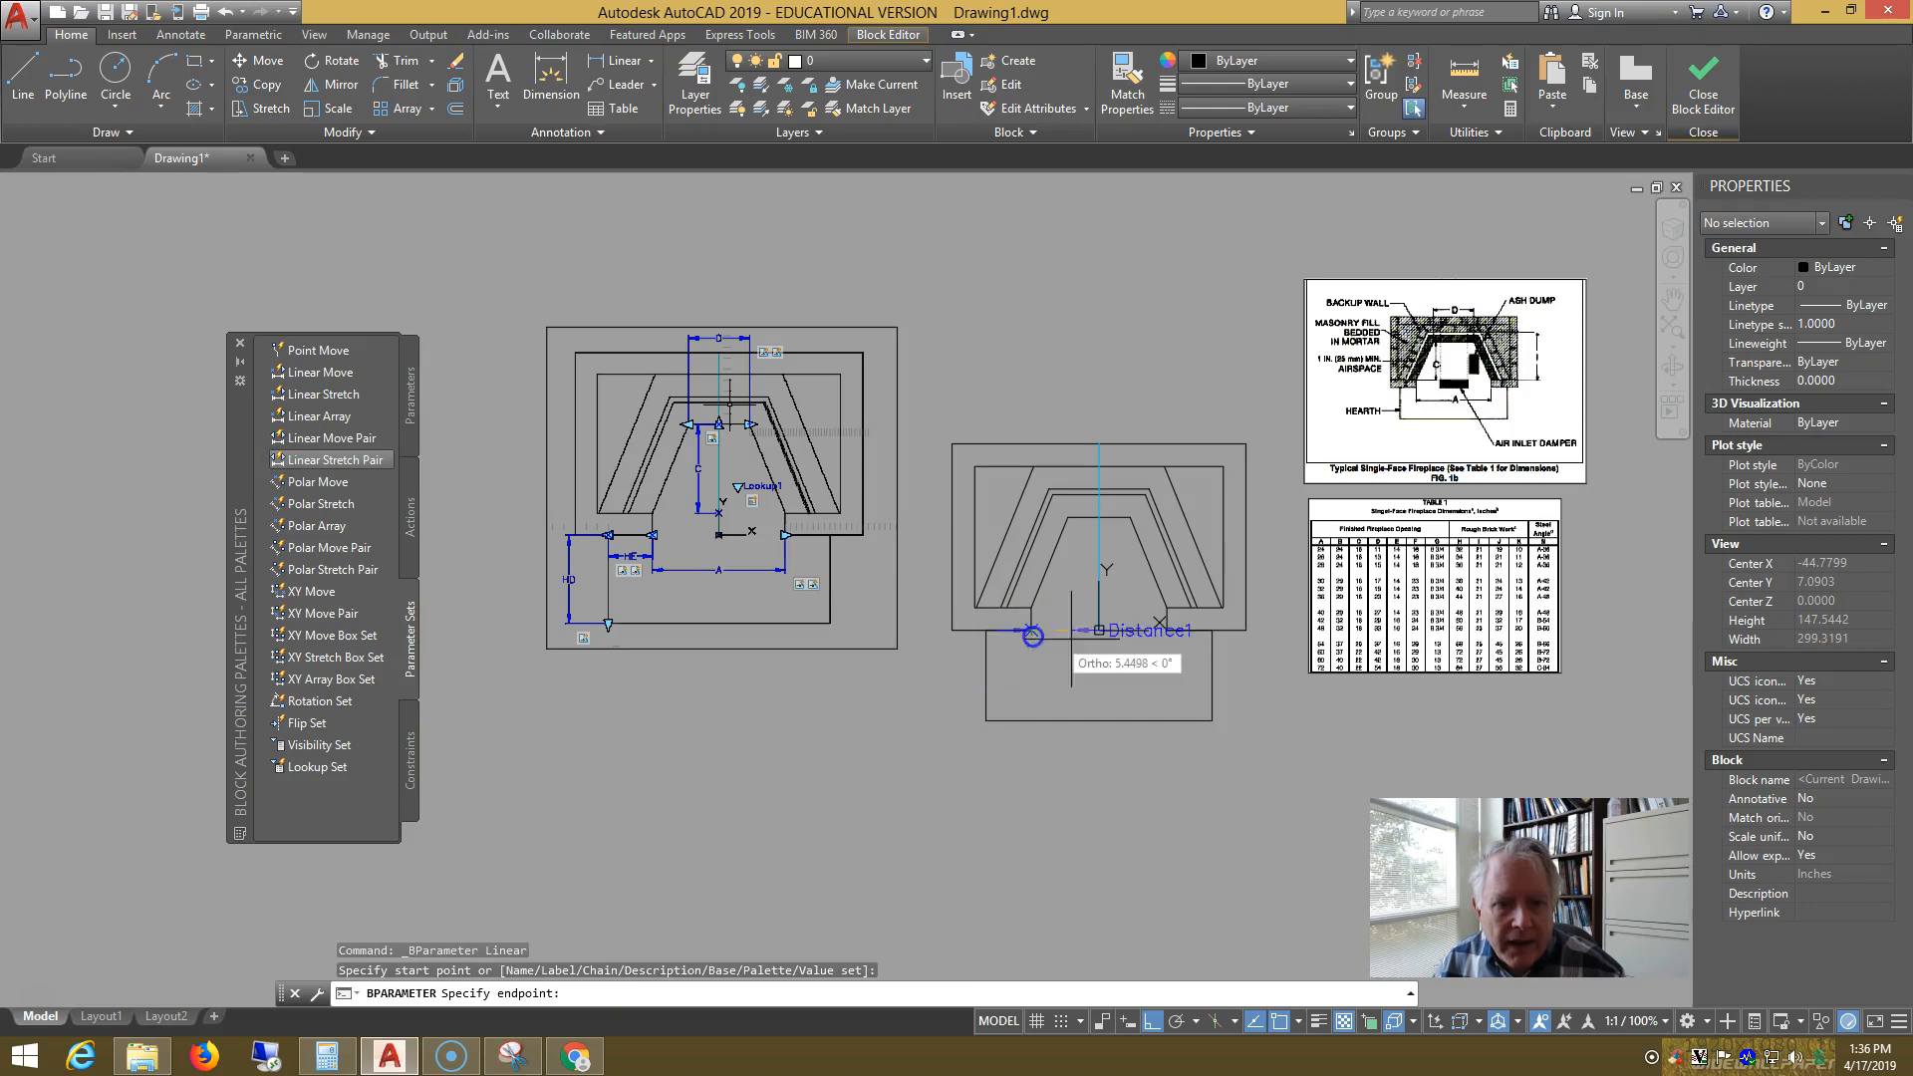
left_click(1166, 639)
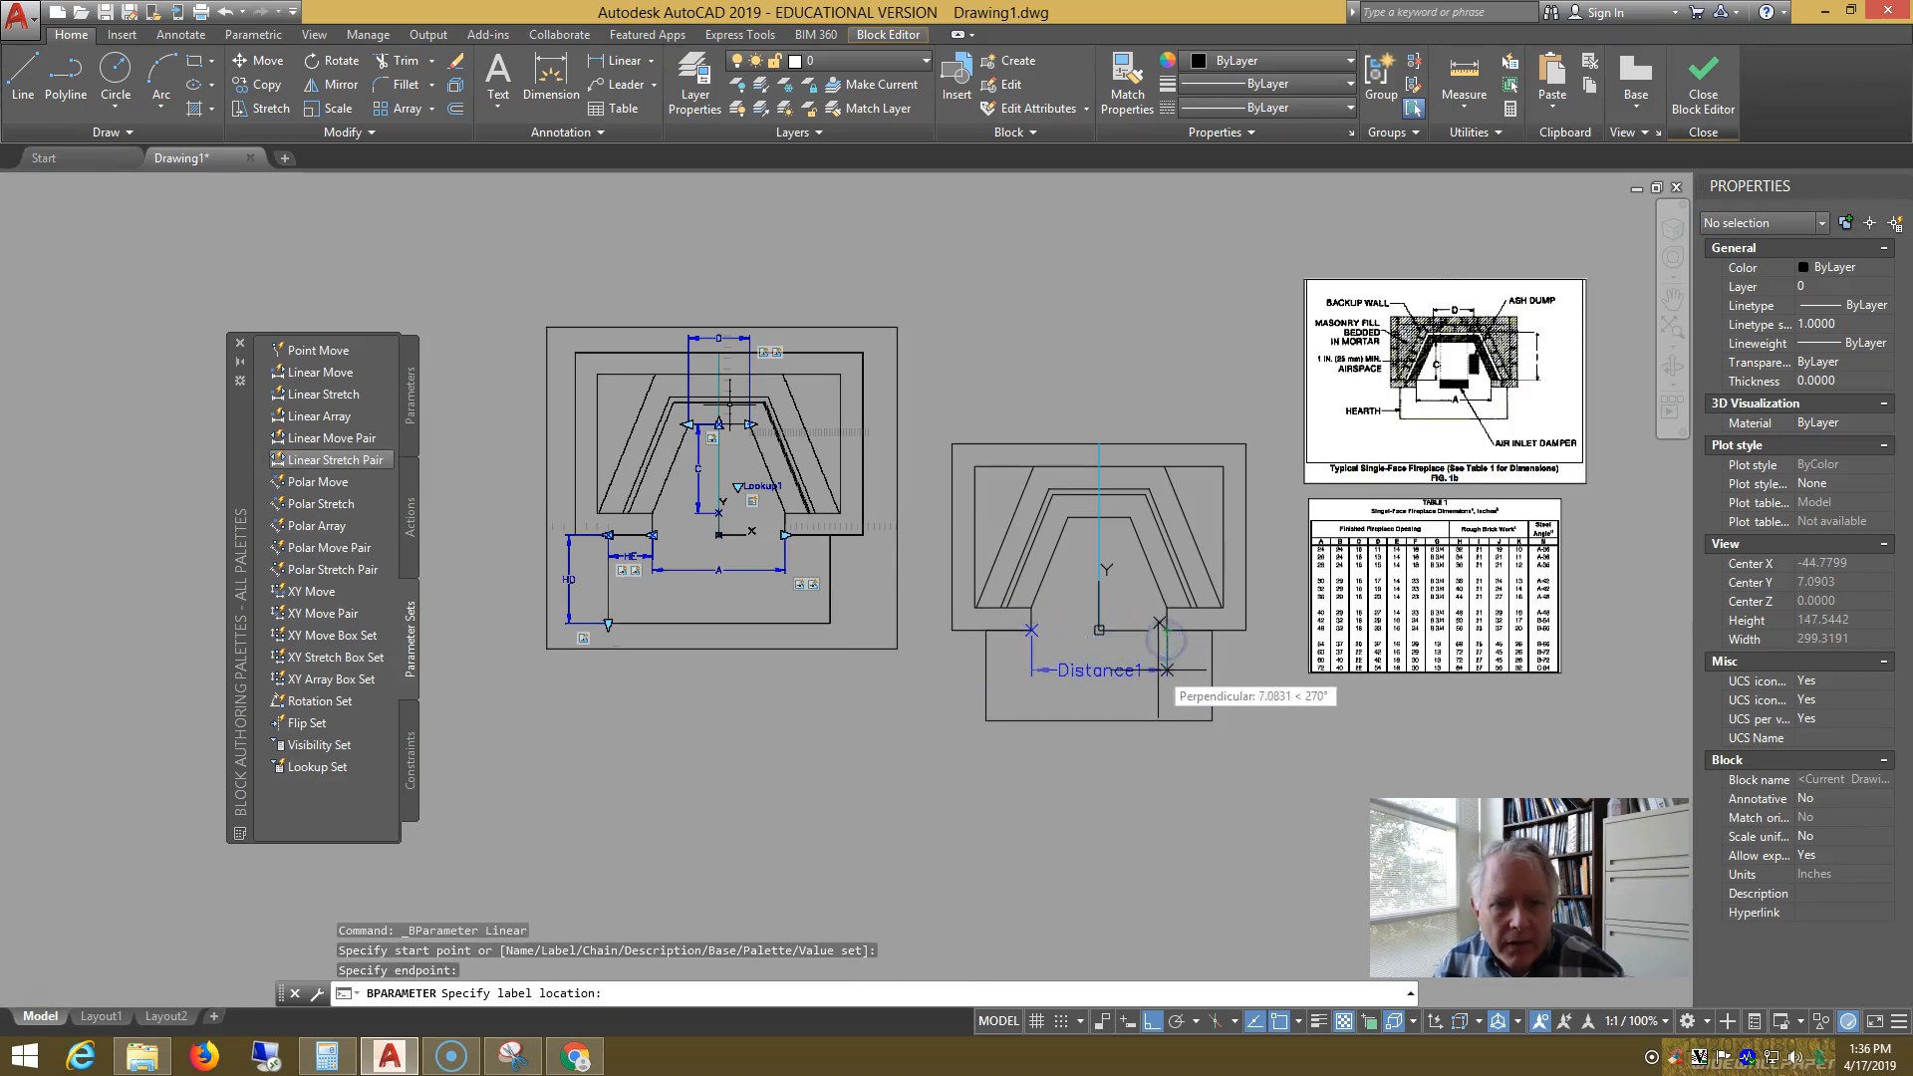
left_click(1099, 671)
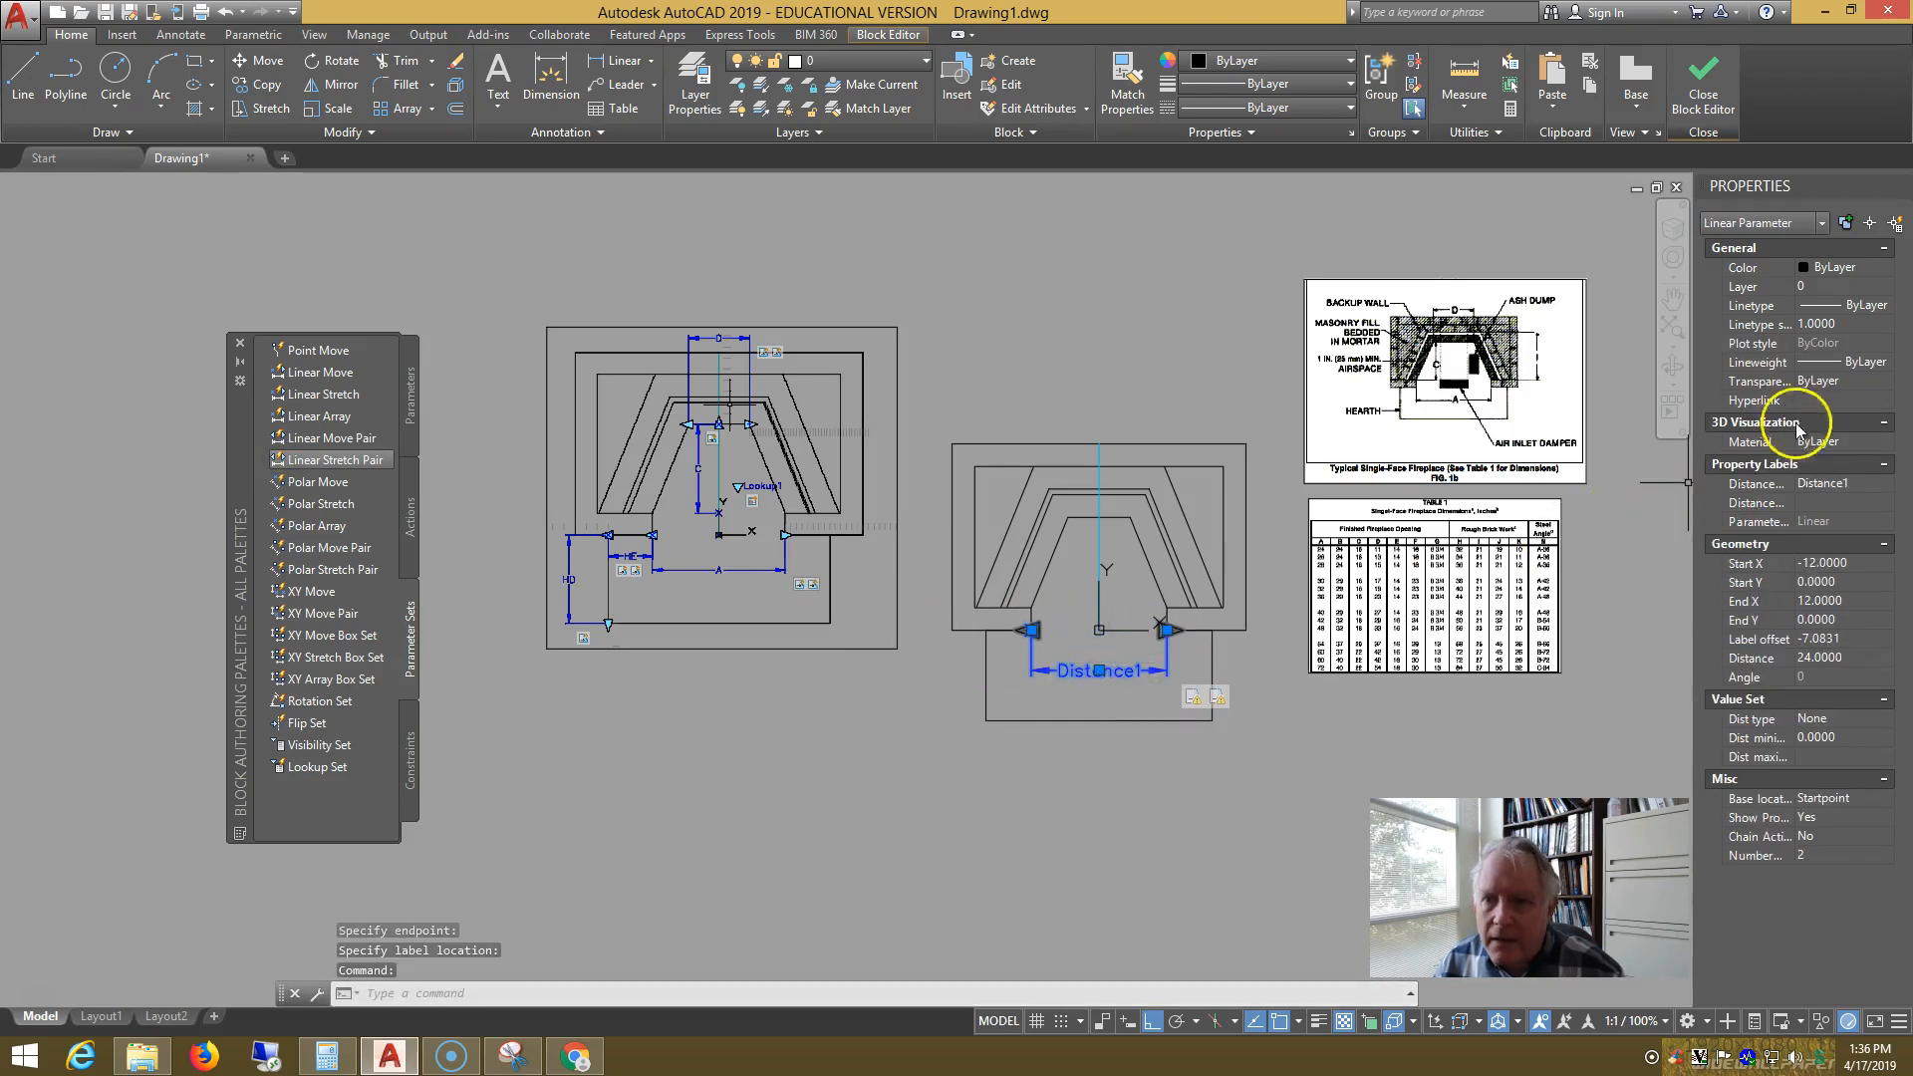
left_click(1855, 485)
type("A")
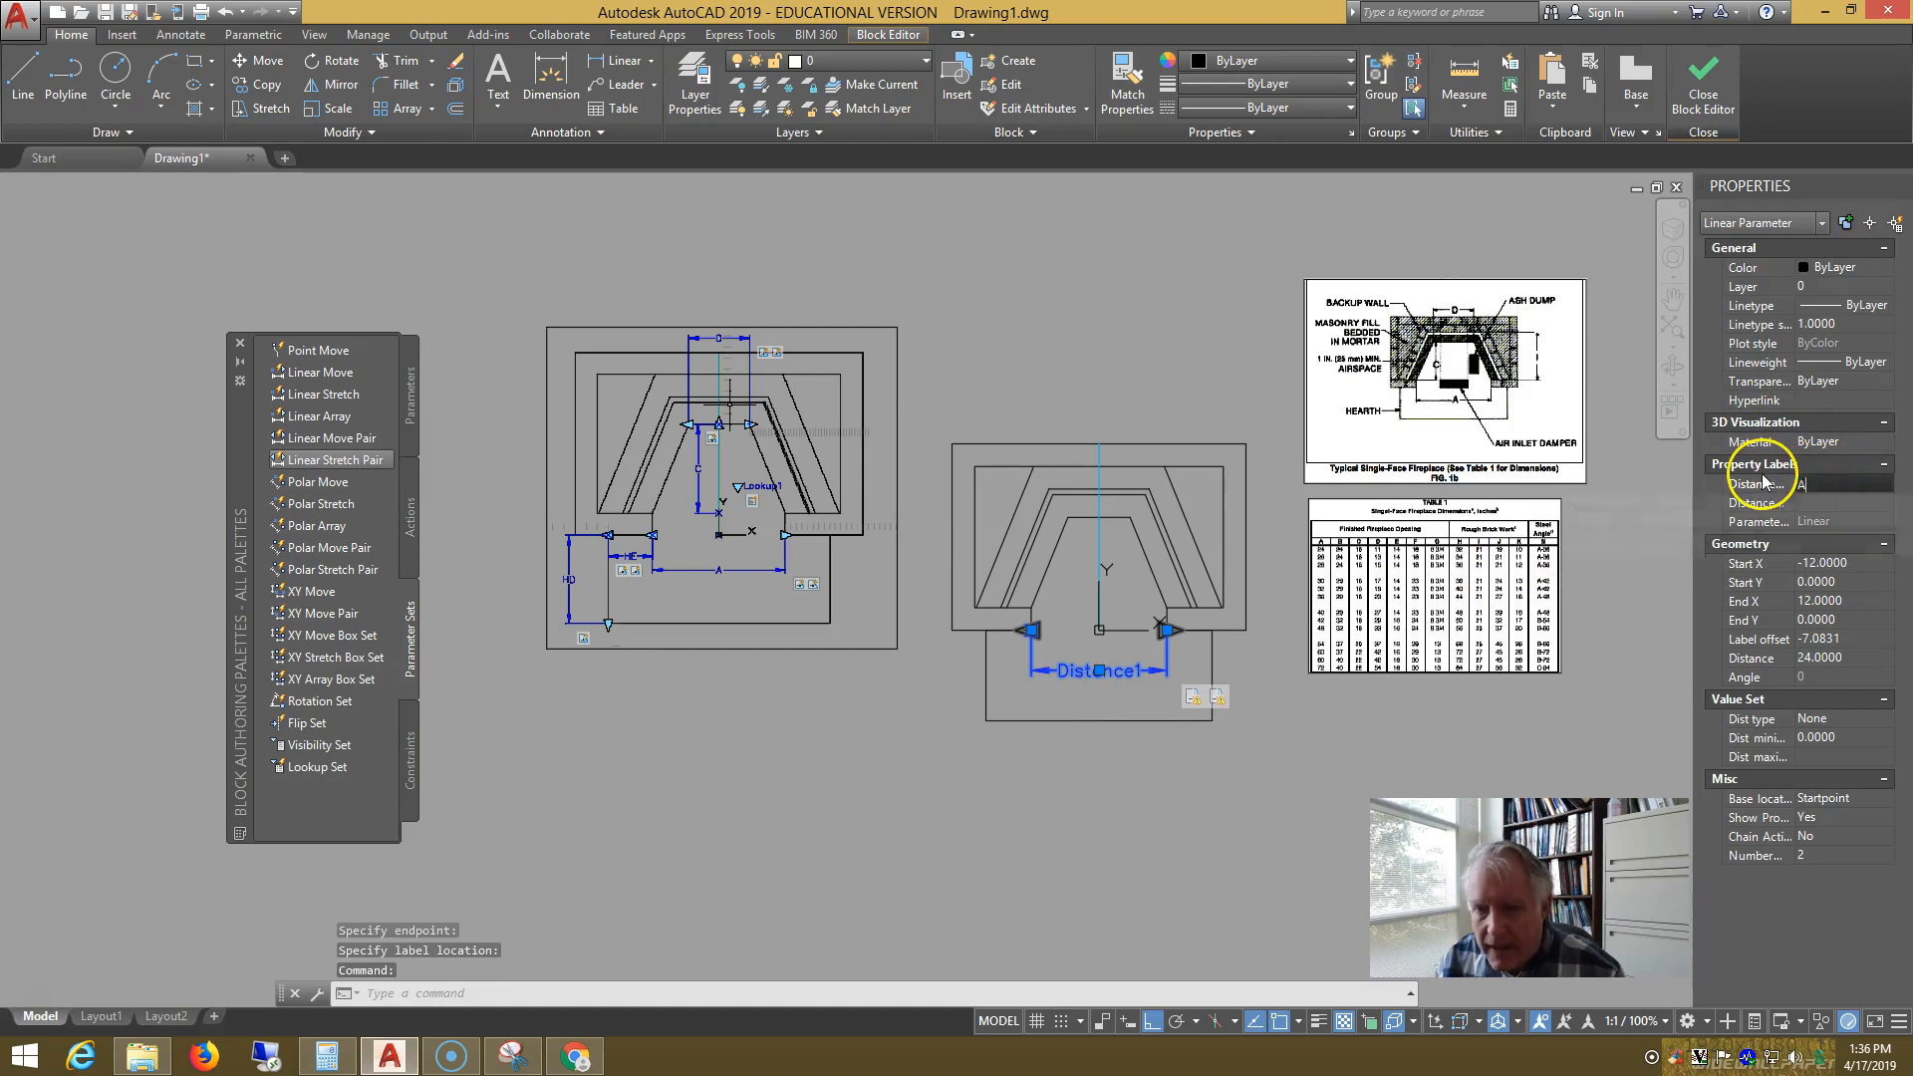
key("Return")
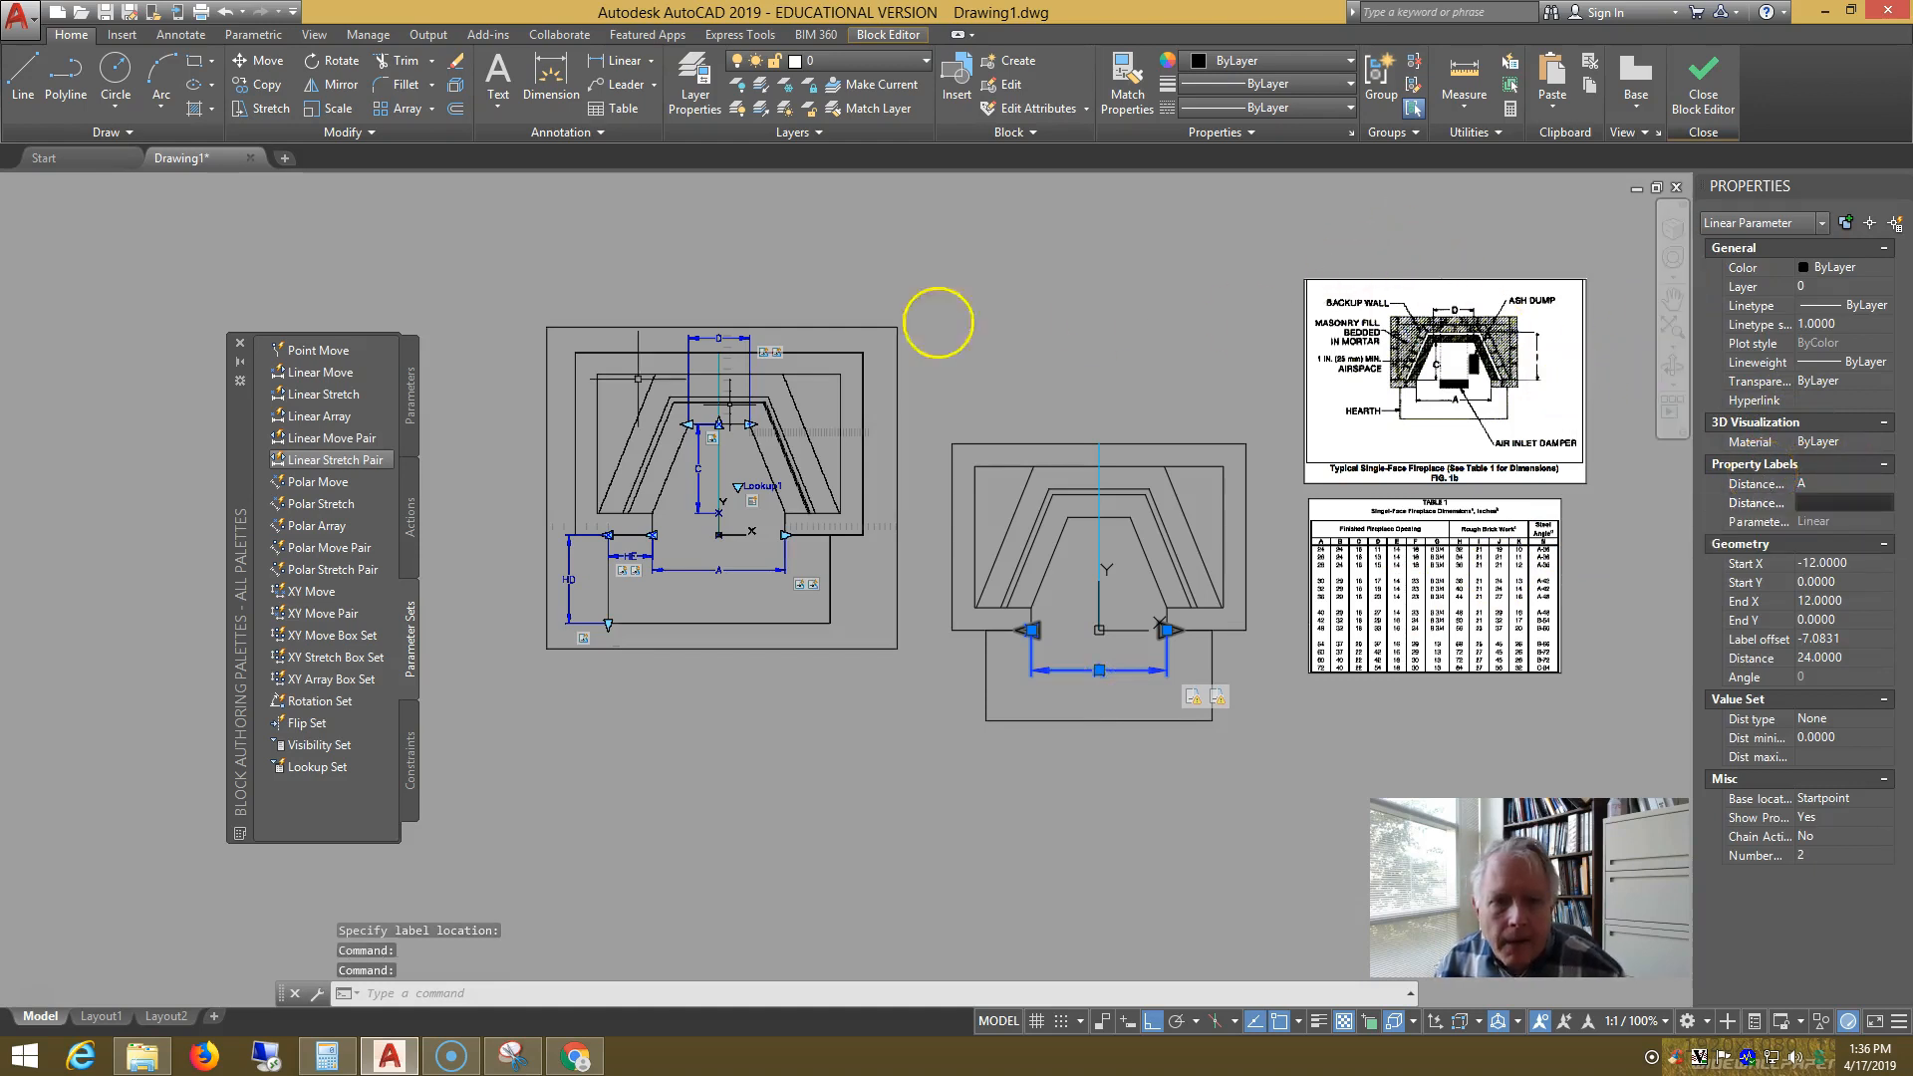
left_click(280, 460)
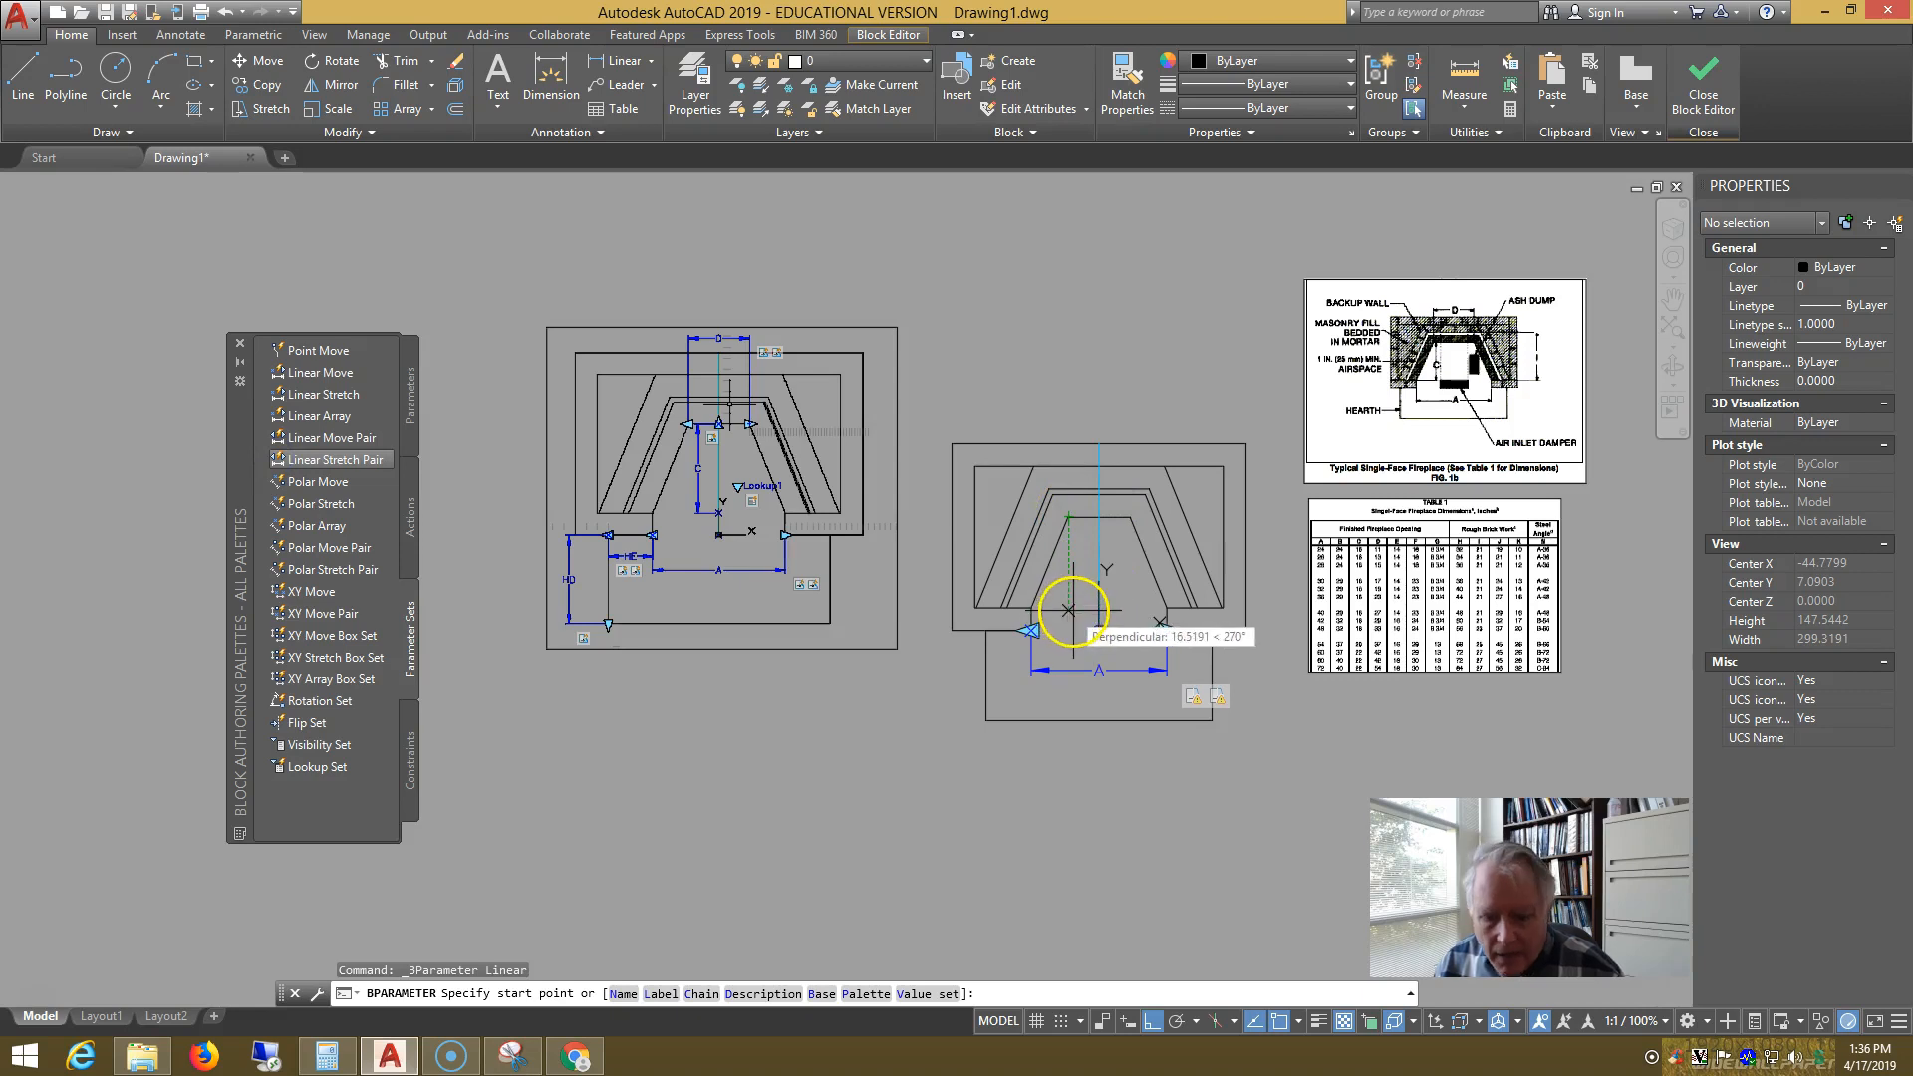
type("0,4")
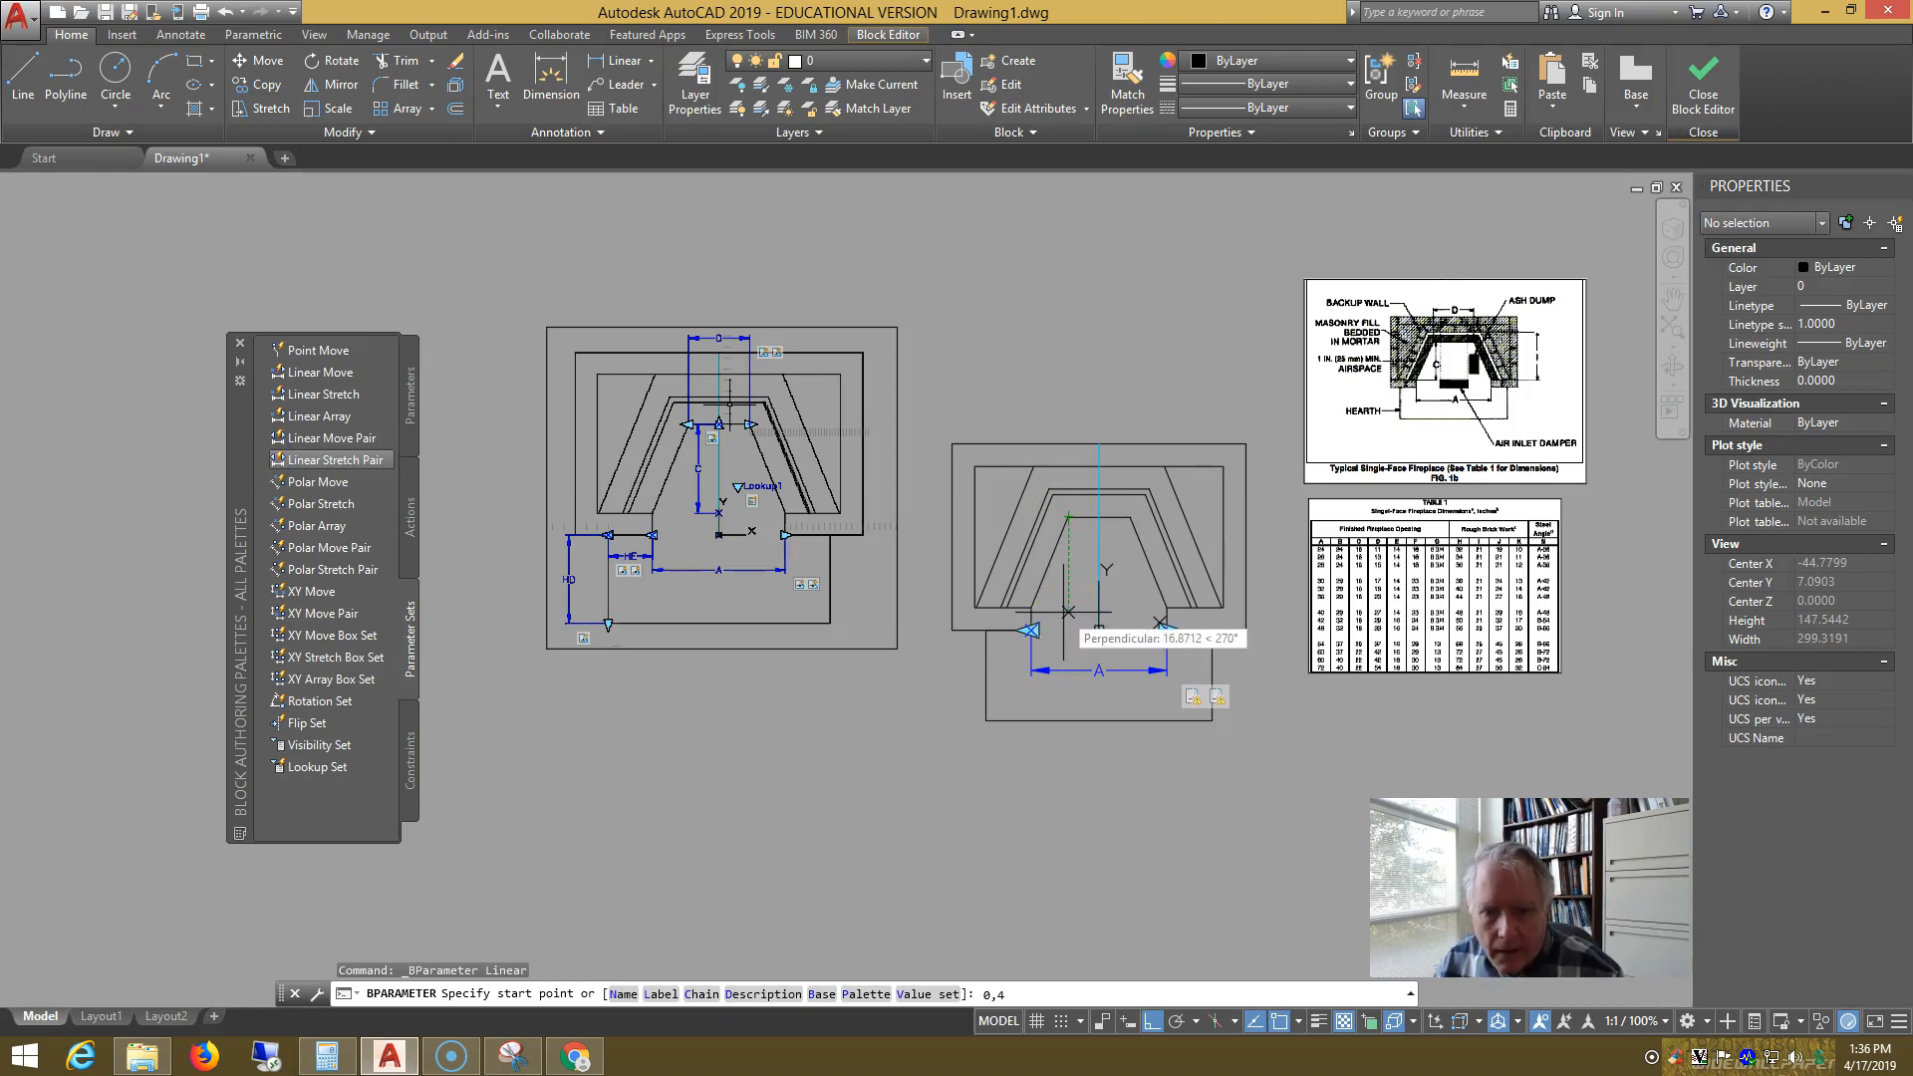
key("Return")
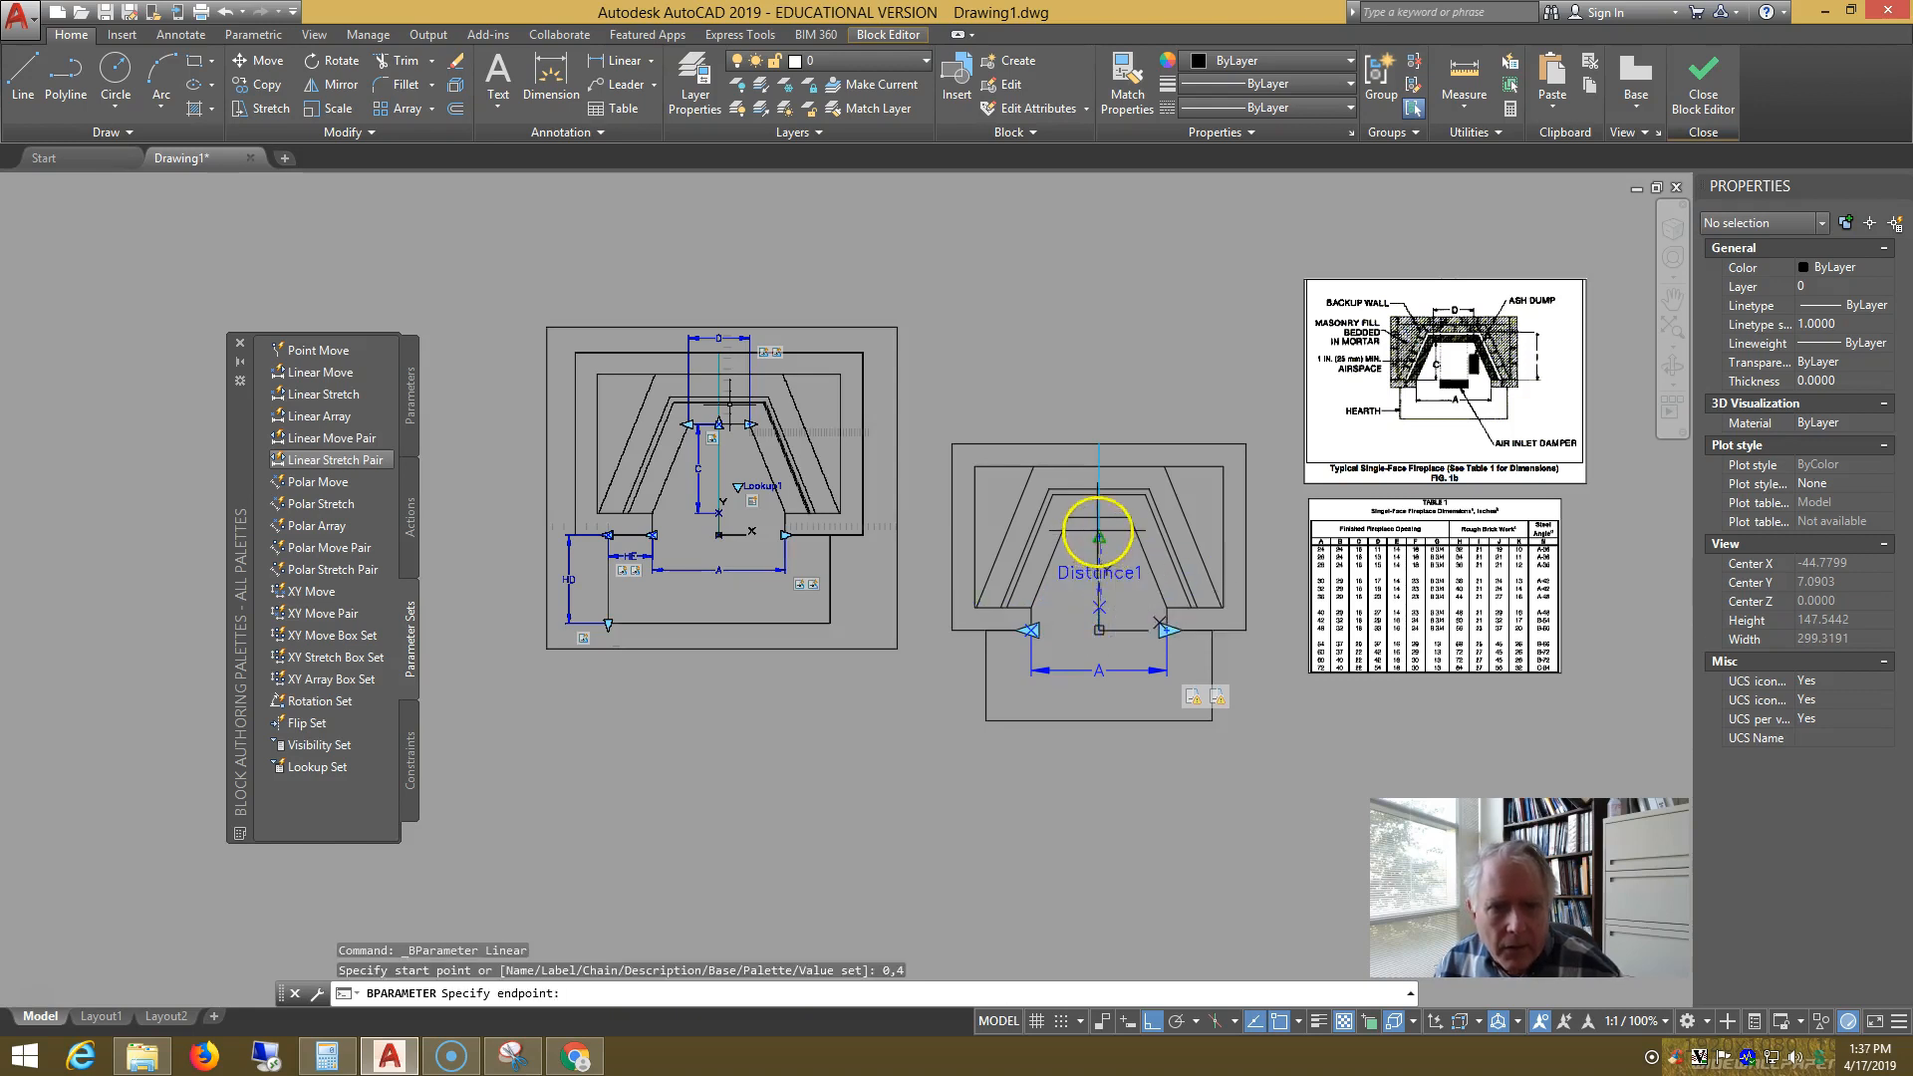
left_click(1099, 518)
left_click(1074, 565)
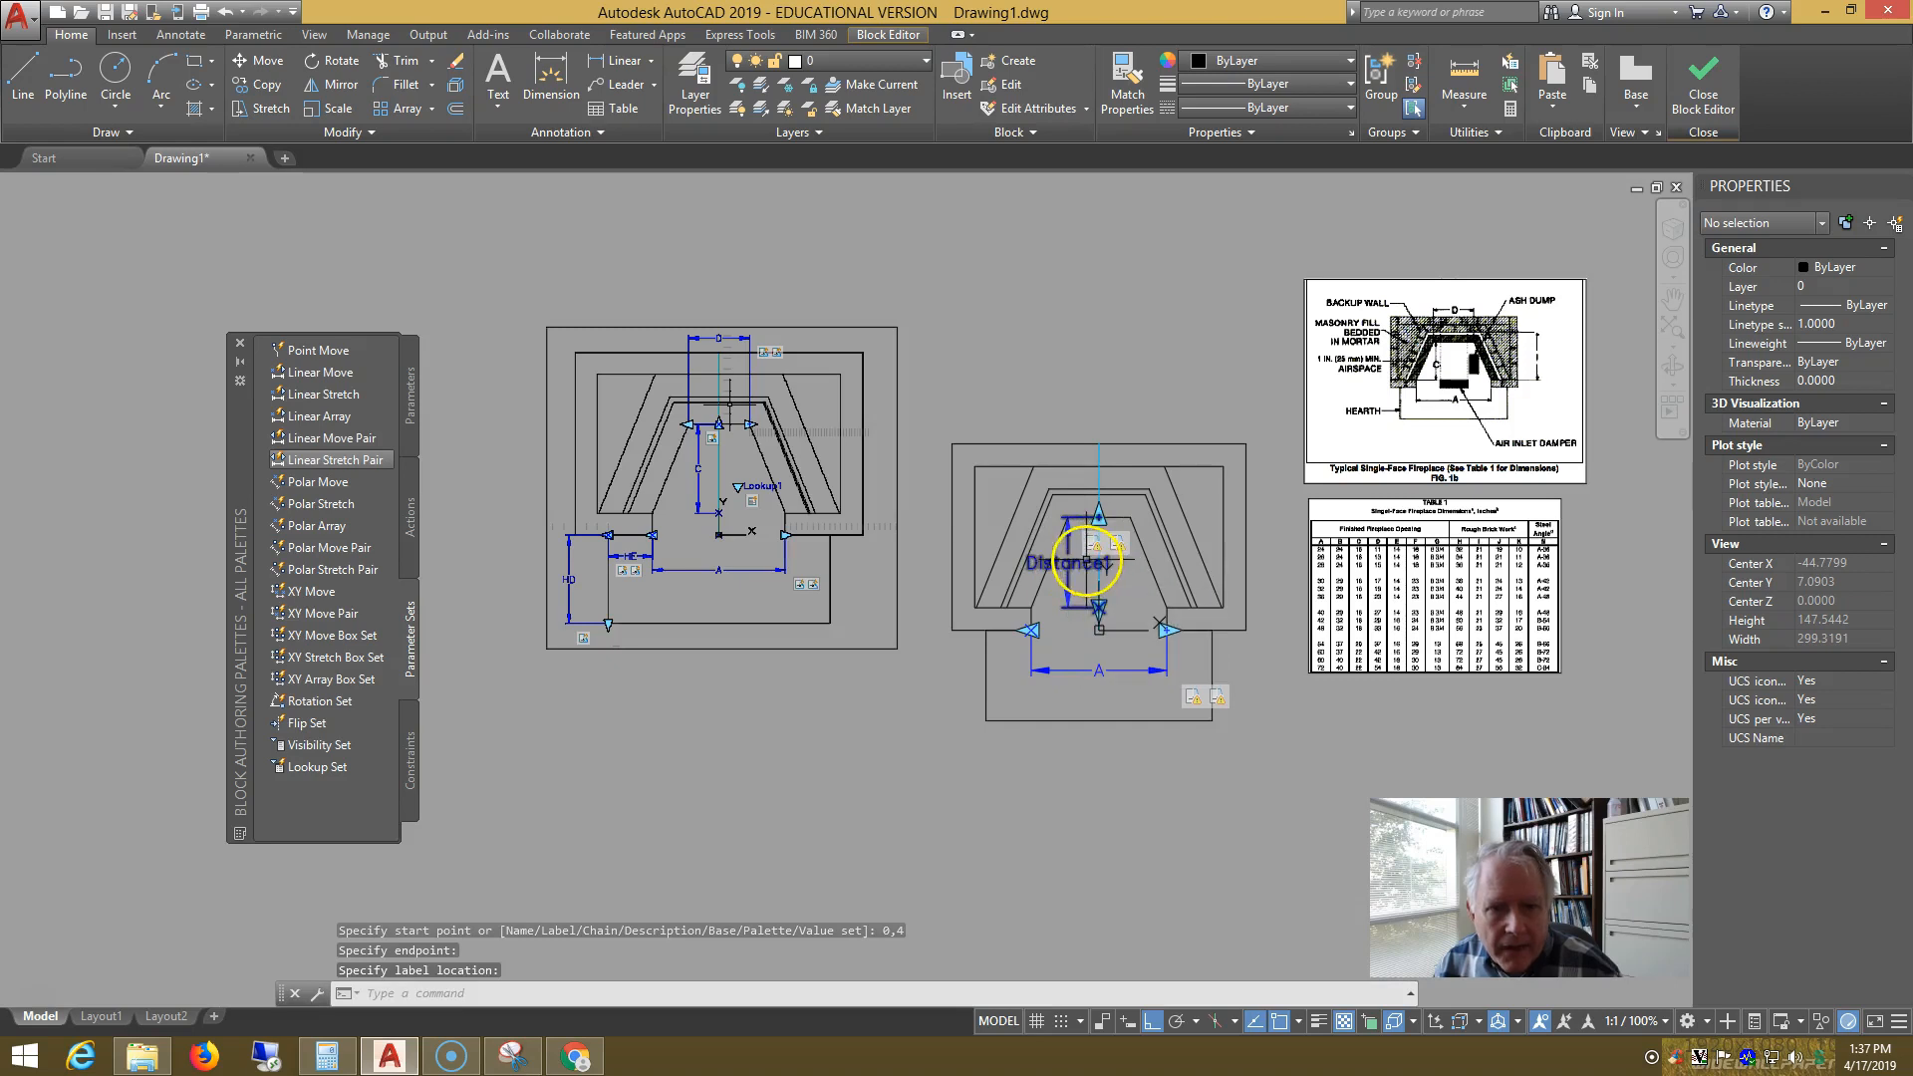
left_click(1081, 563)
key("Delete")
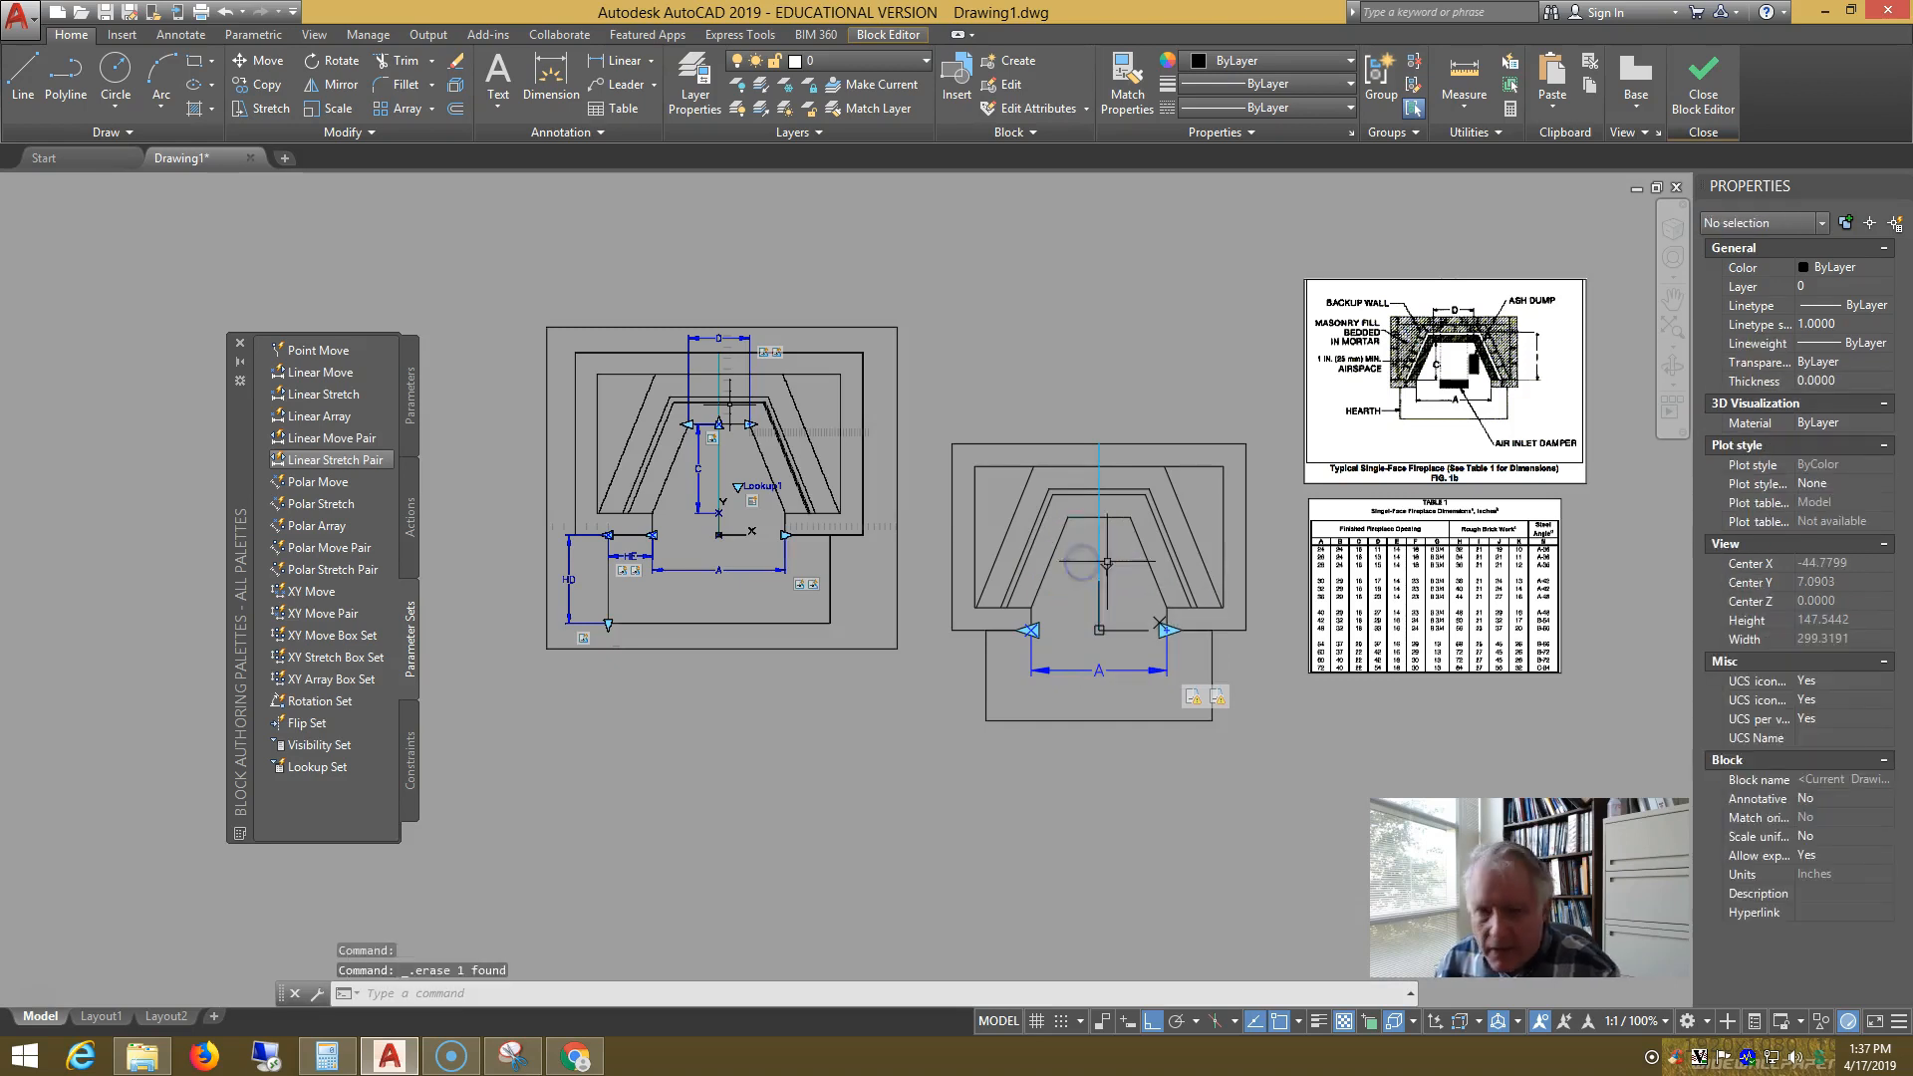
- Add a Linear Stretch parameter from 0,4 to the midpoint of the firebox's back line and name its distance C
left_click(325, 395)
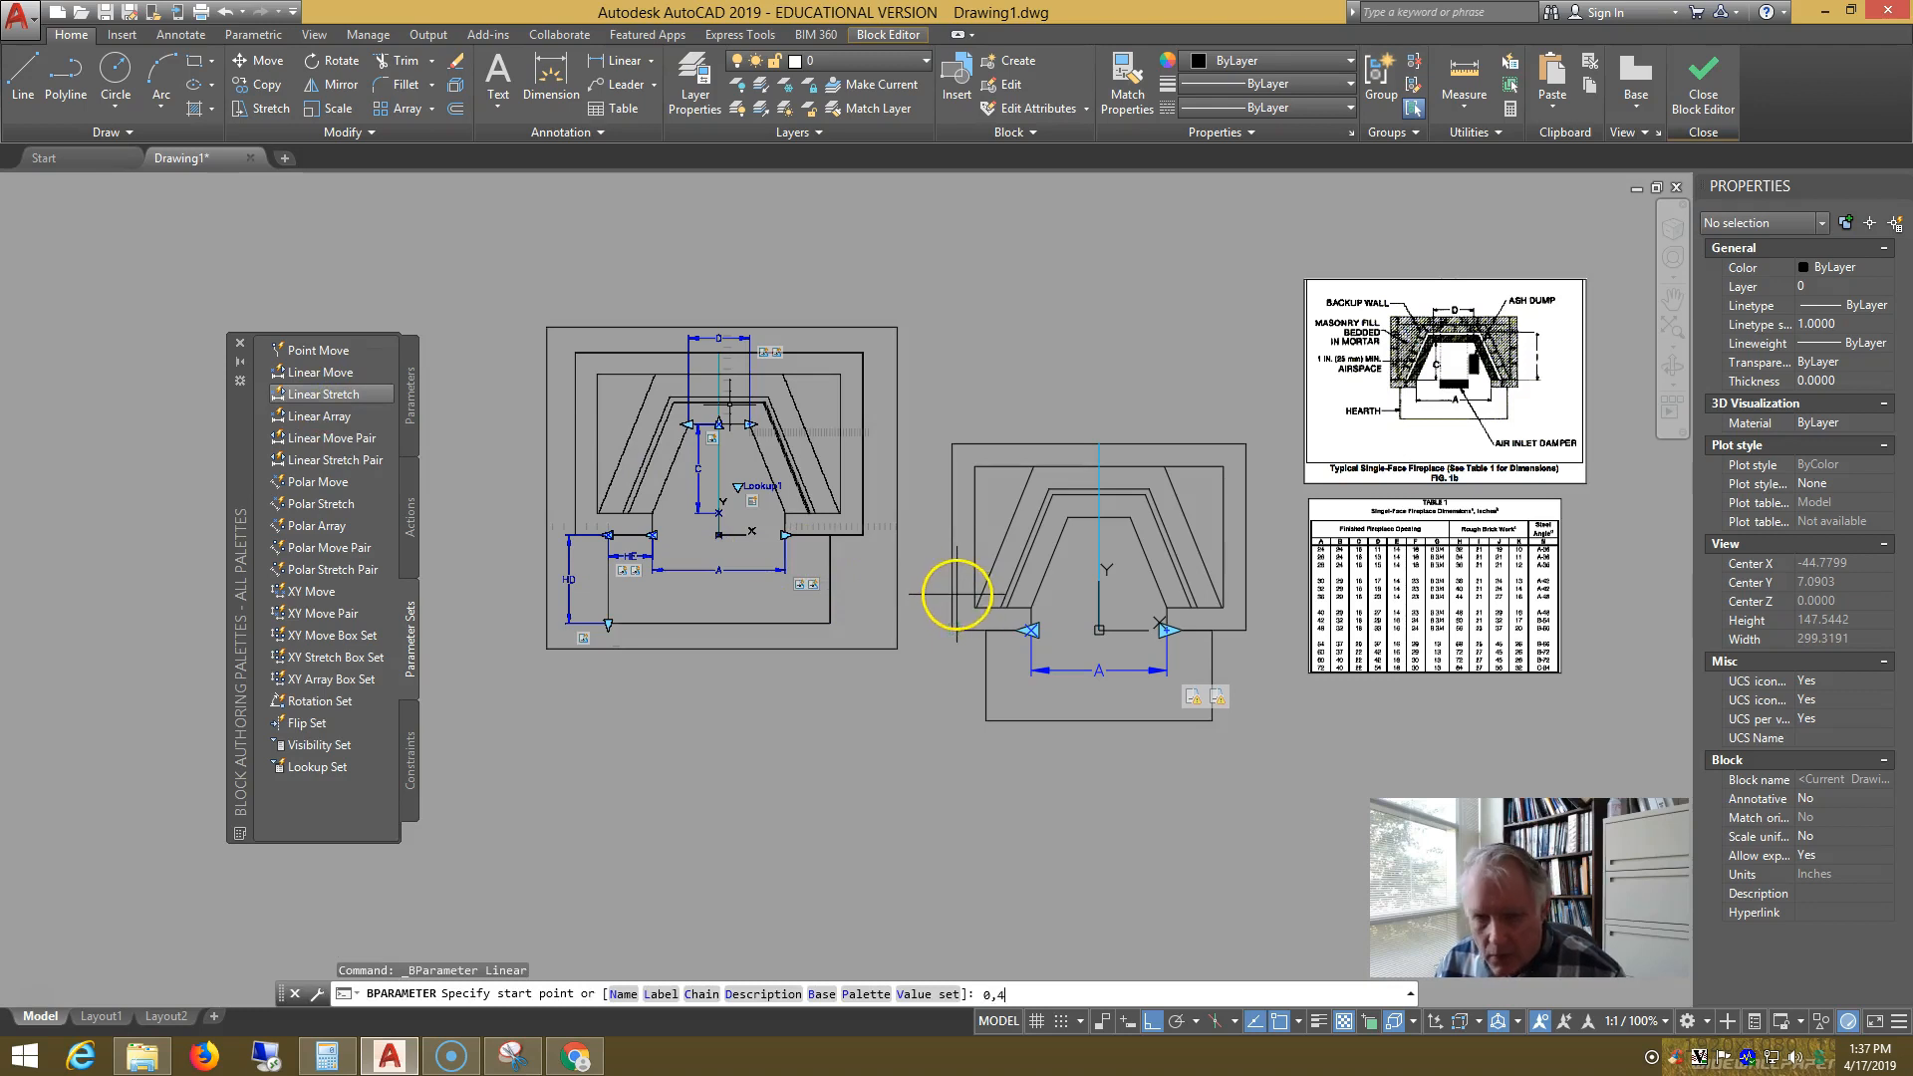
type("0,4")
key("Return")
left_click(1086, 513)
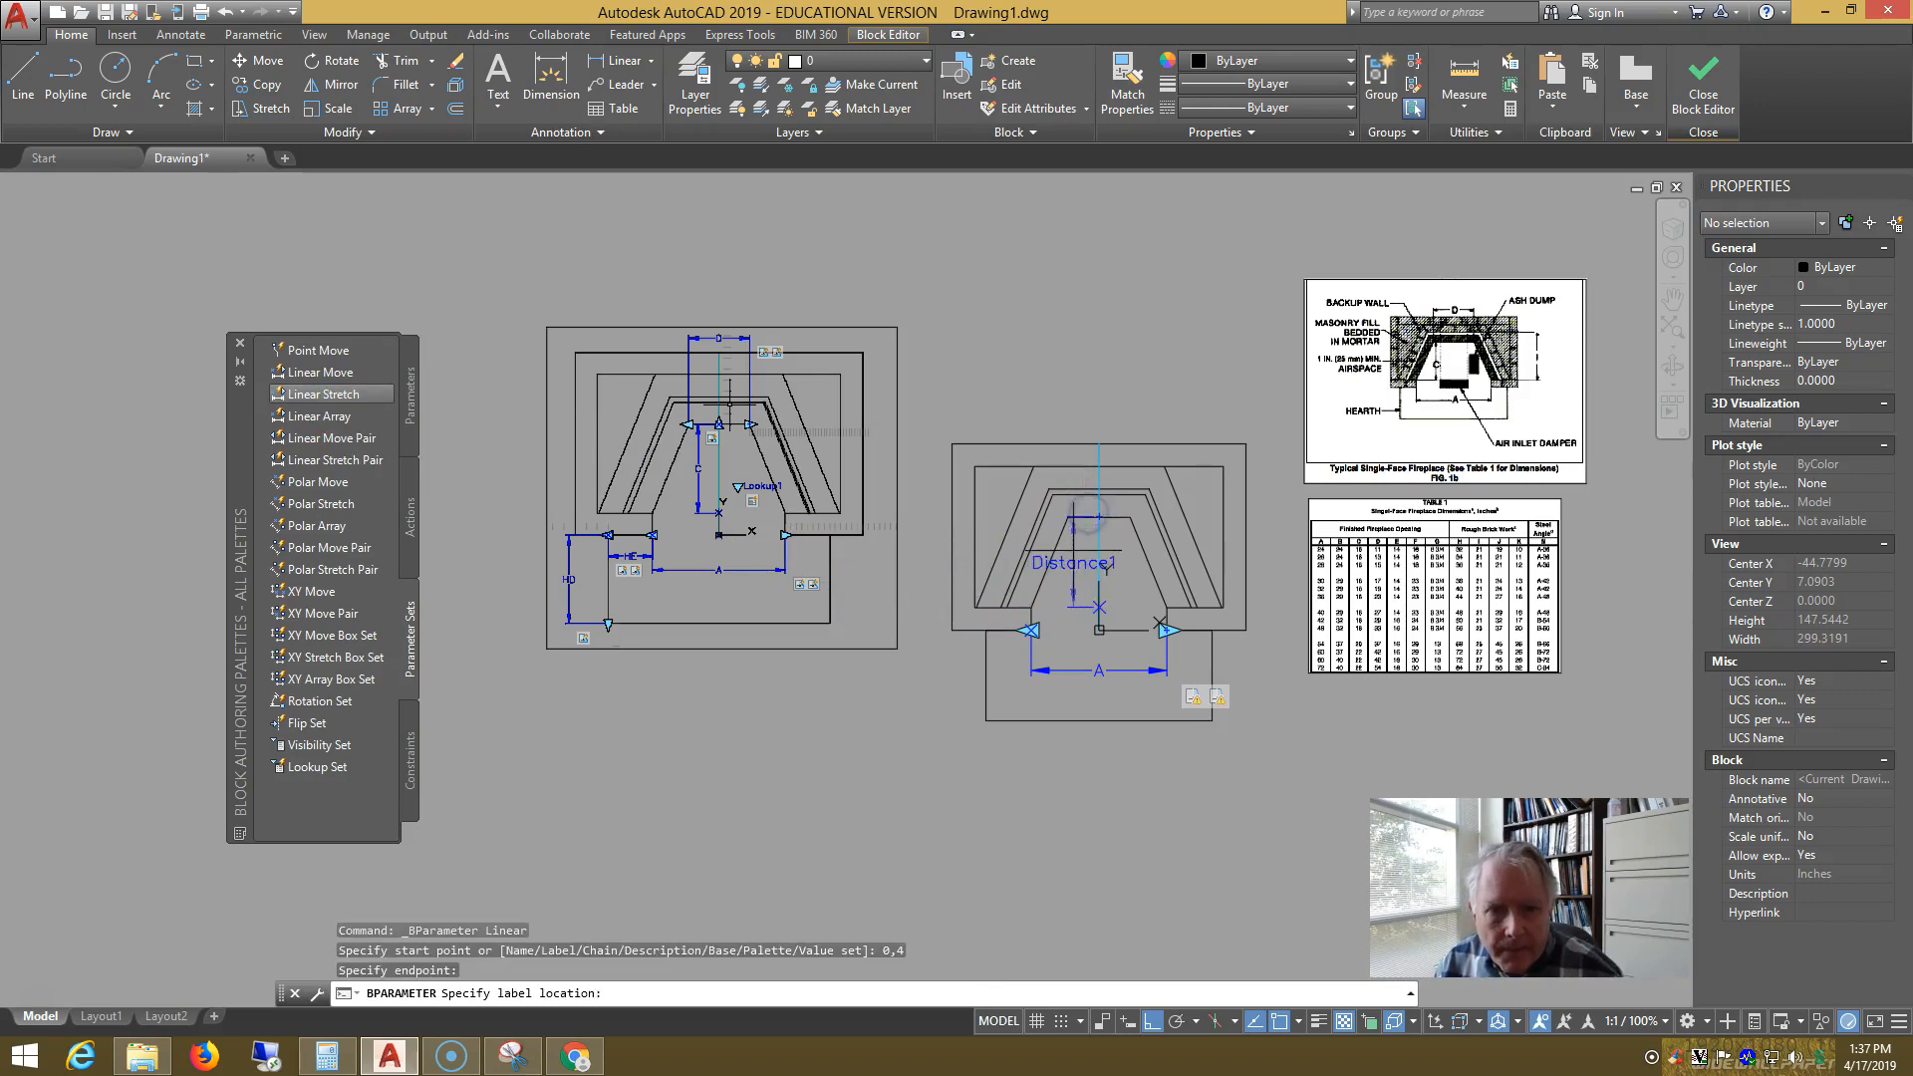
left_click(1078, 566)
left_click(1078, 567)
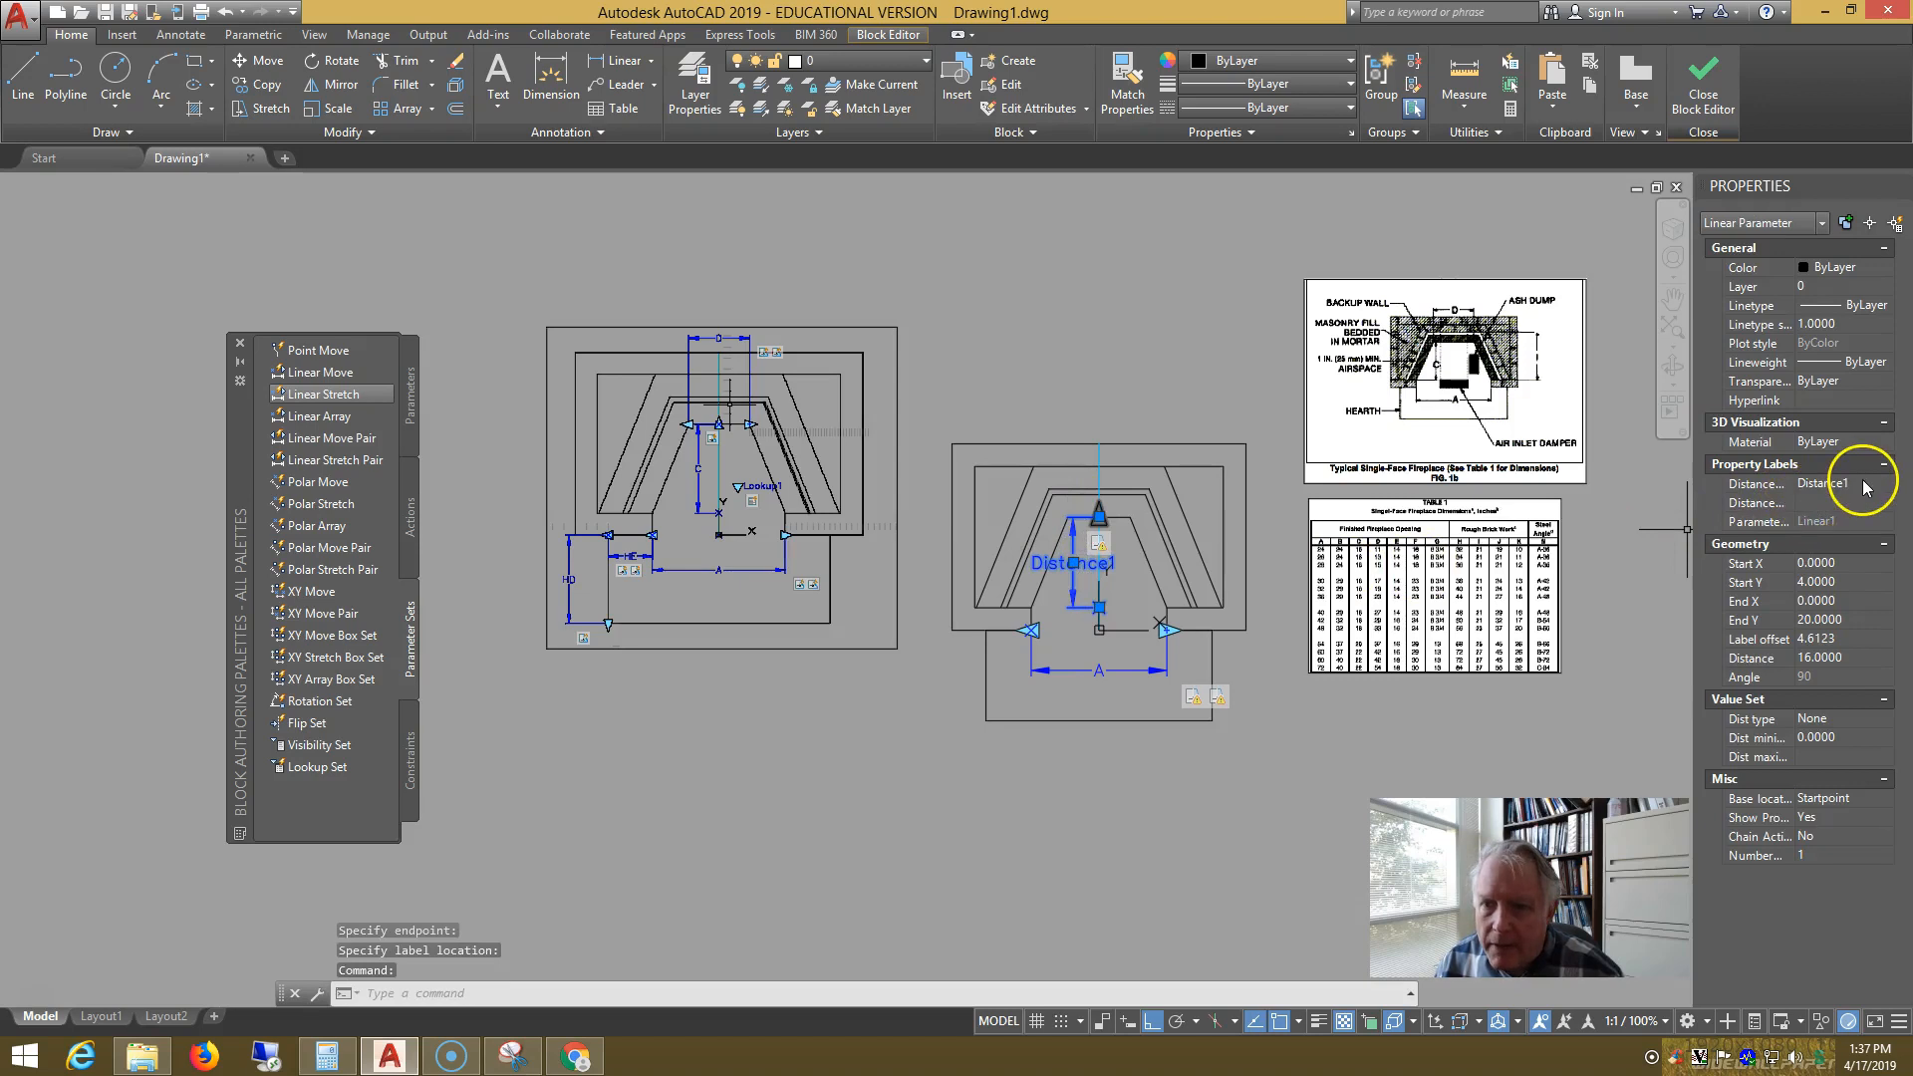
left_click(1862, 484)
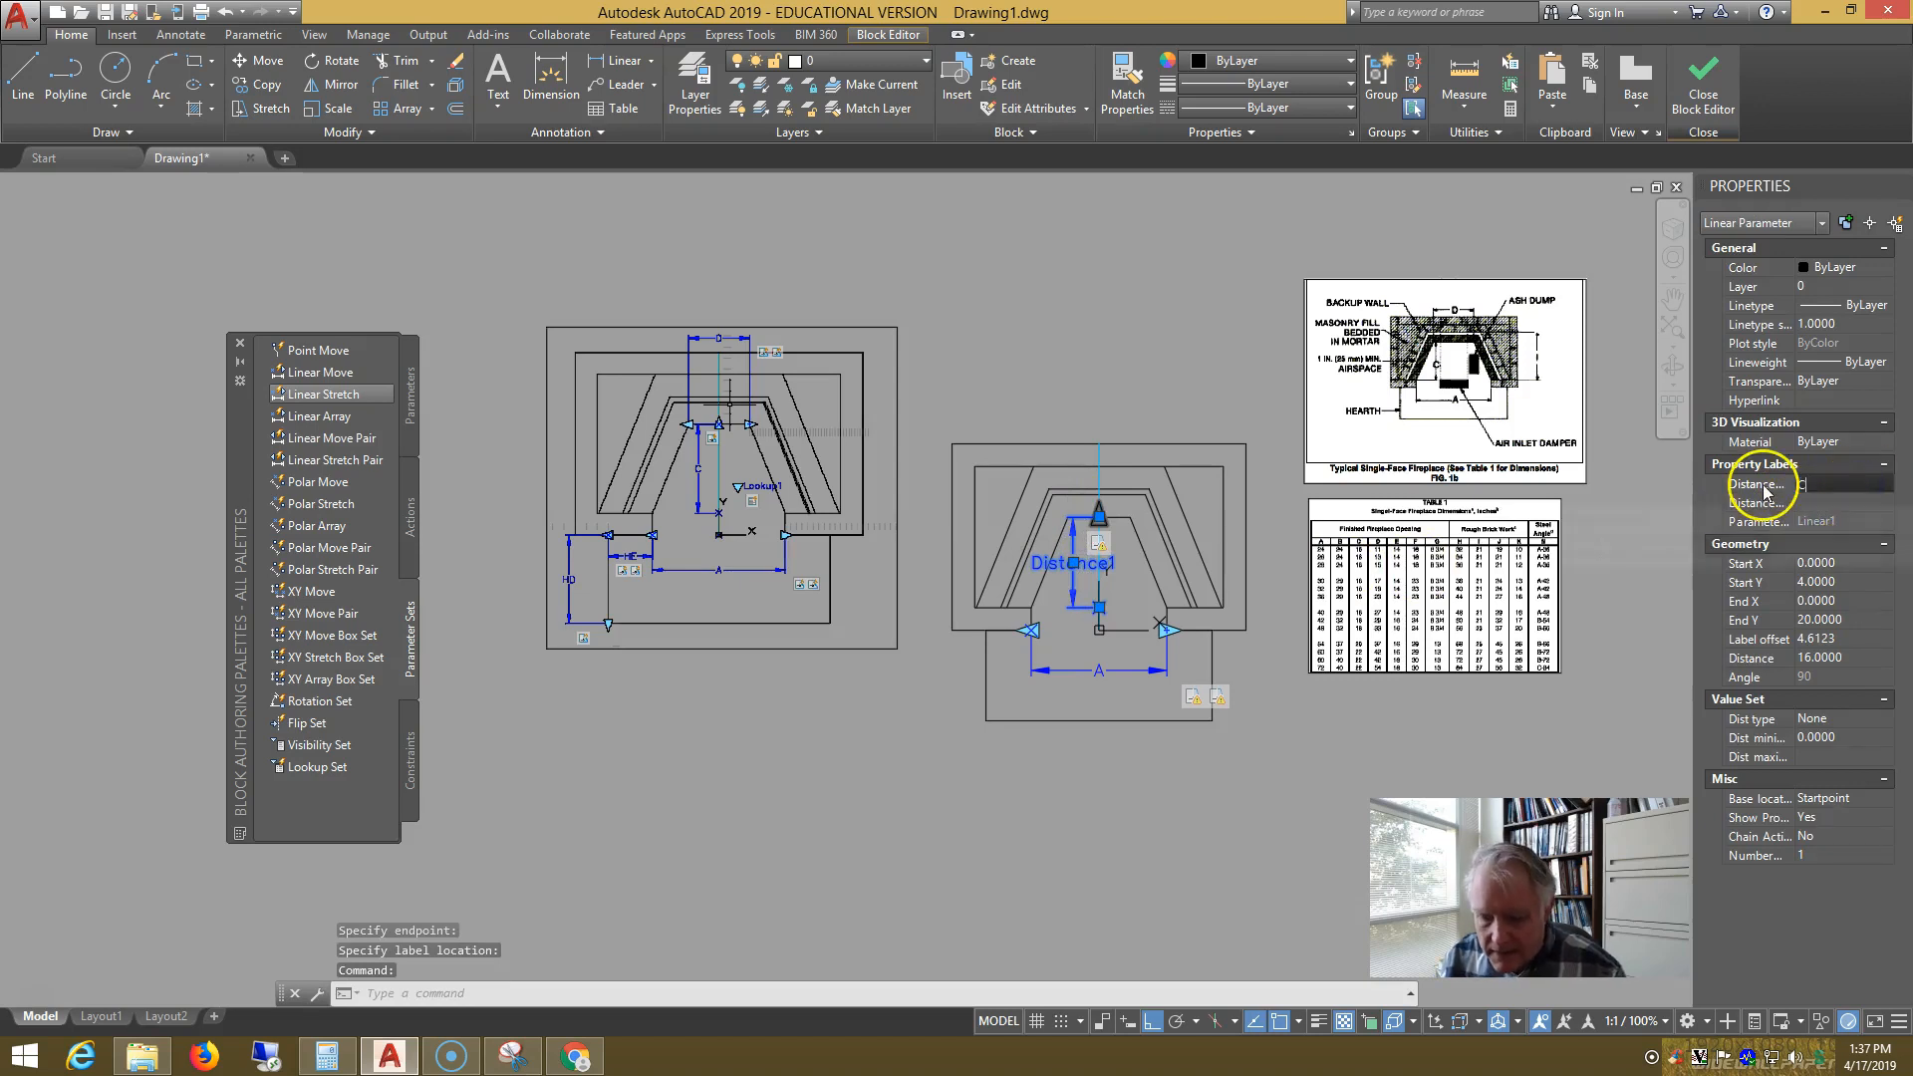
type("C")
key("Return")
key("Escape")
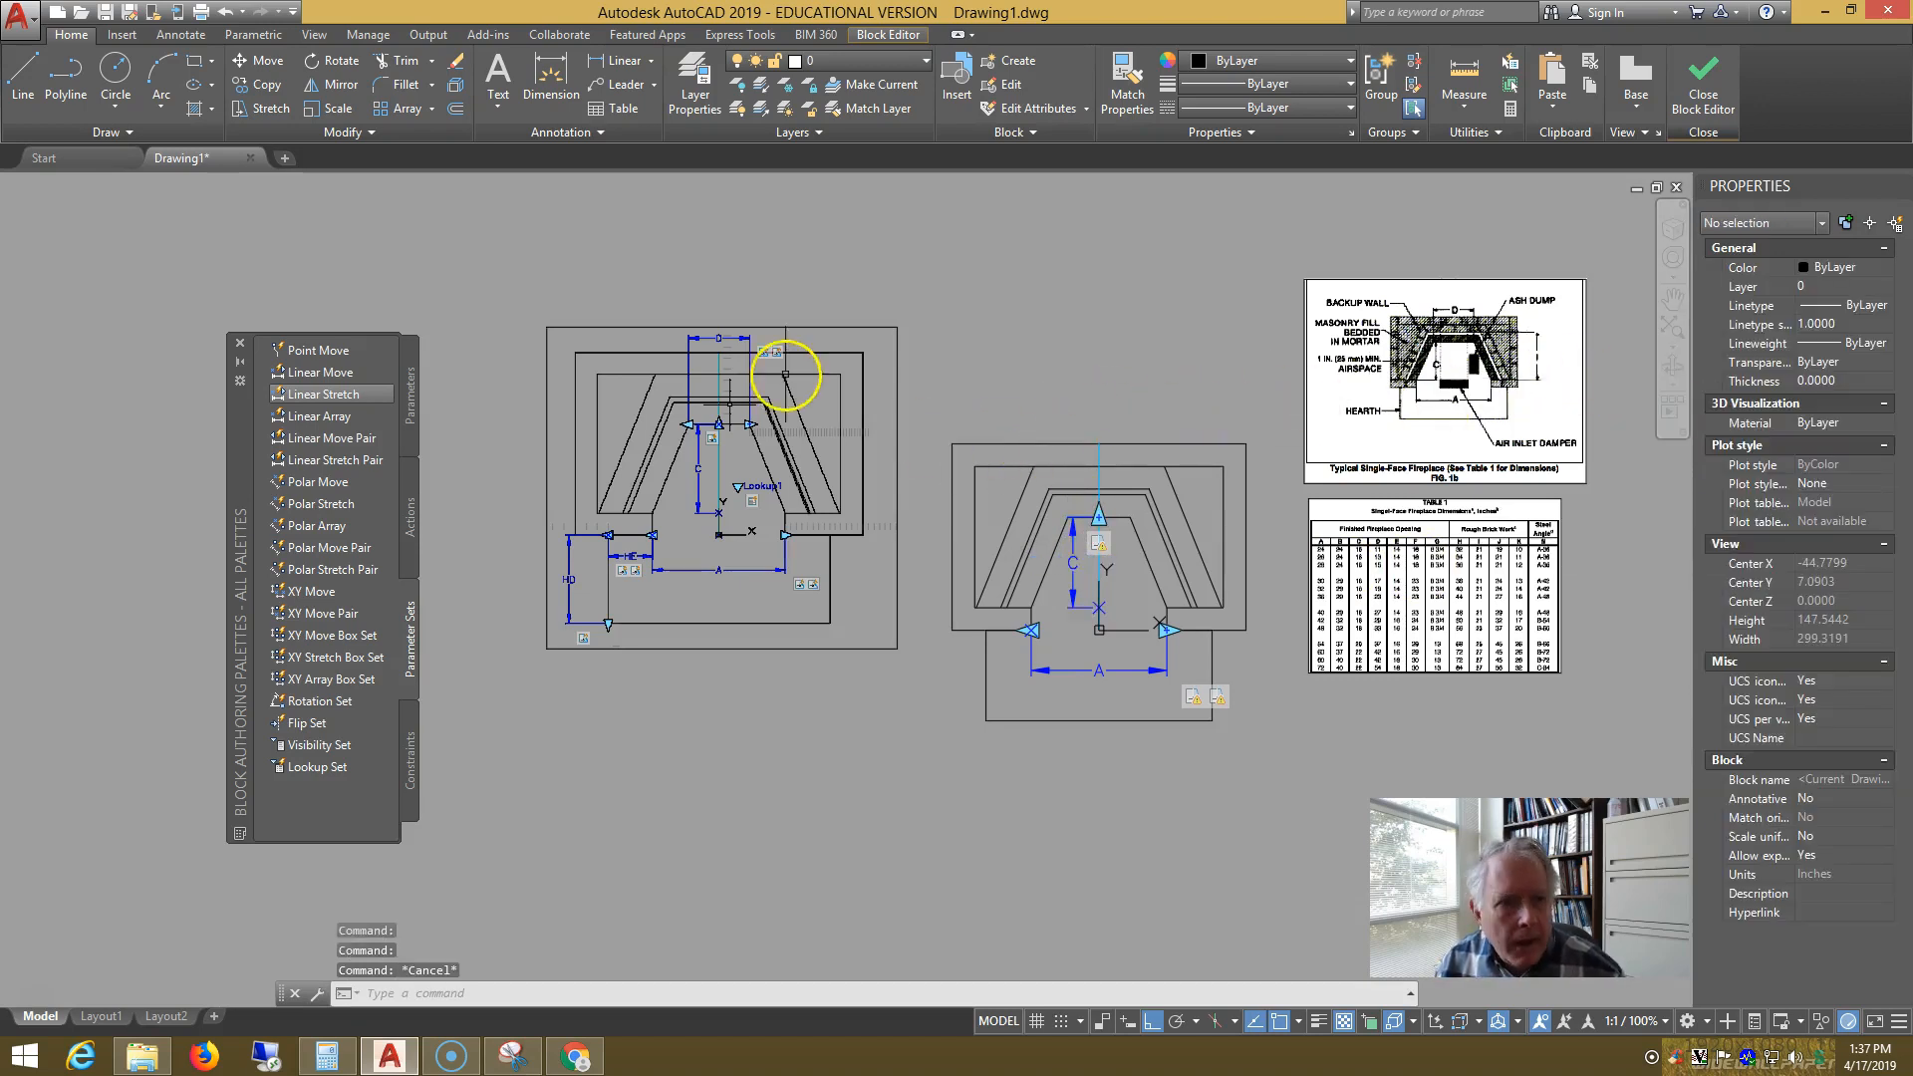
- Add a Linear Stretch Pair parameter between the firebox's back corners, labelled above the fireplace, and name its distance D
left_click(299, 461)
left_click(1061, 516)
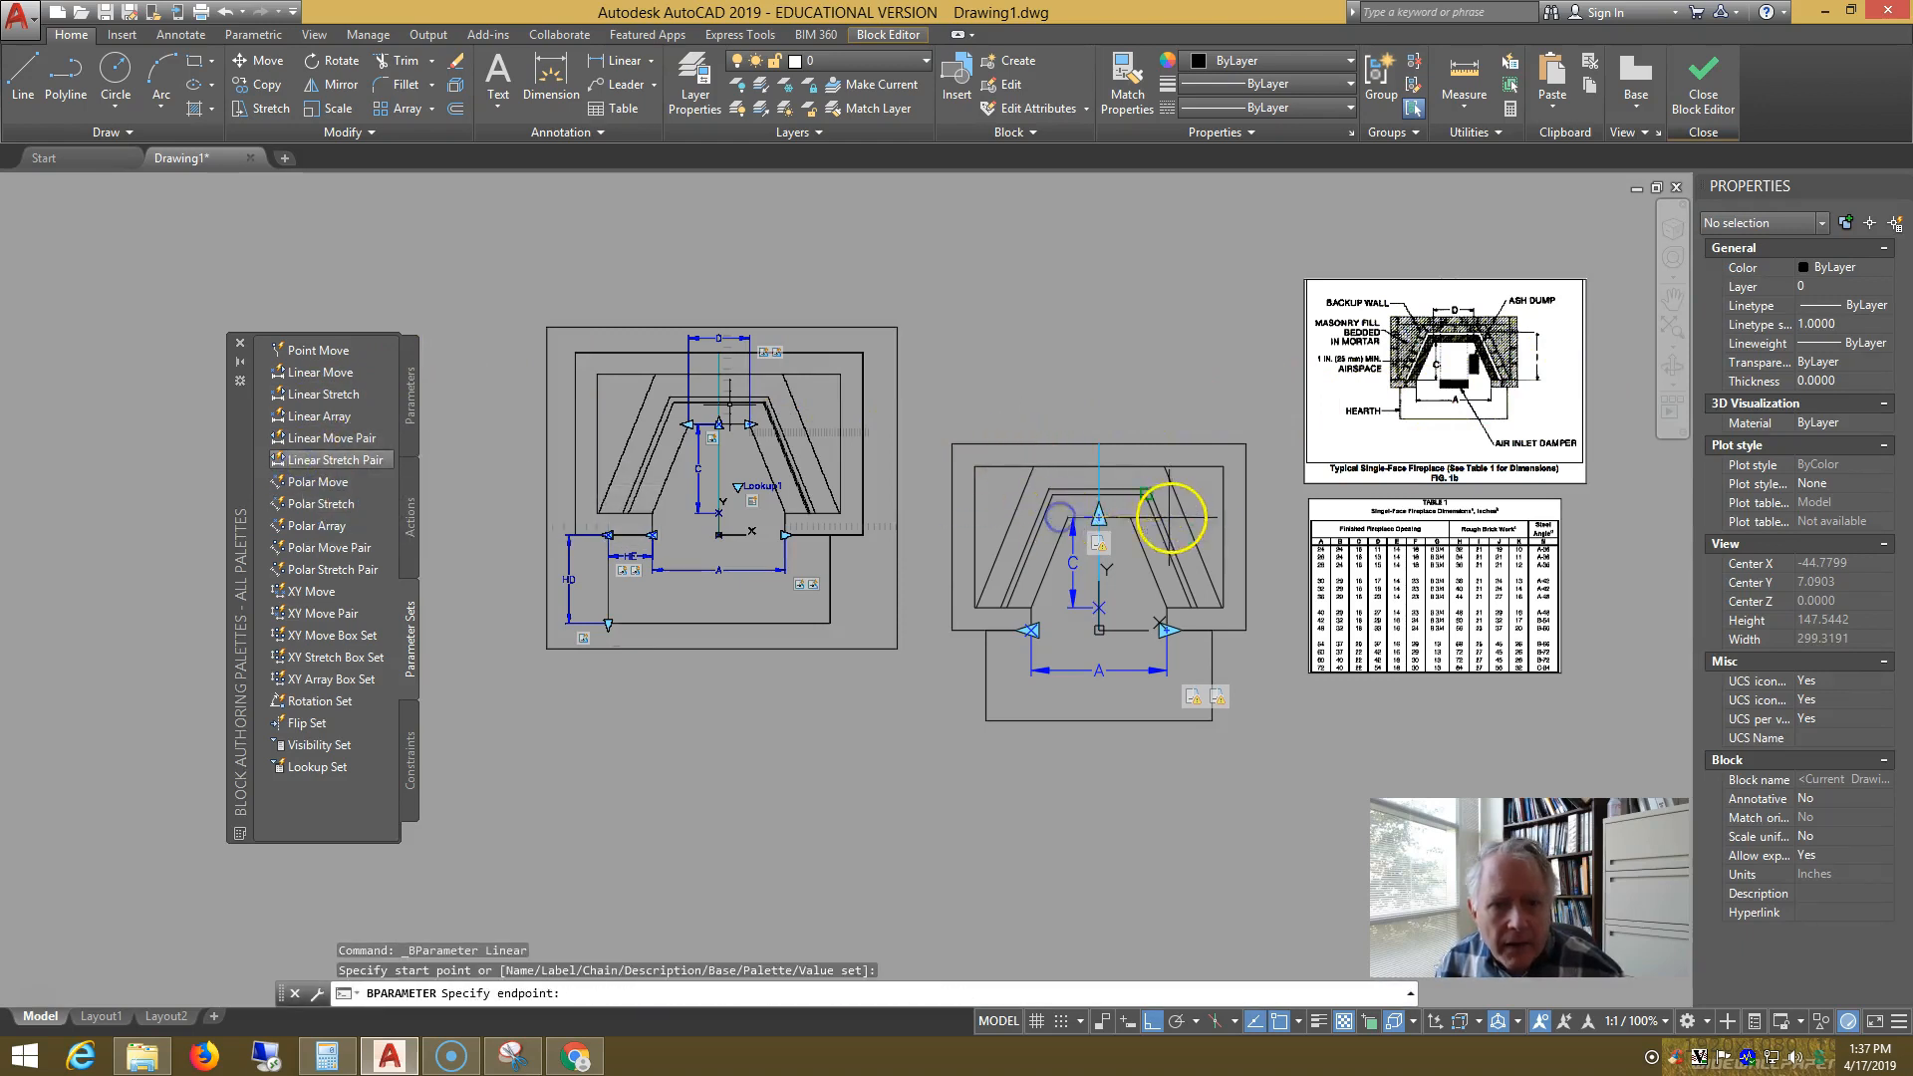
left_click(1133, 516)
left_click(1142, 411)
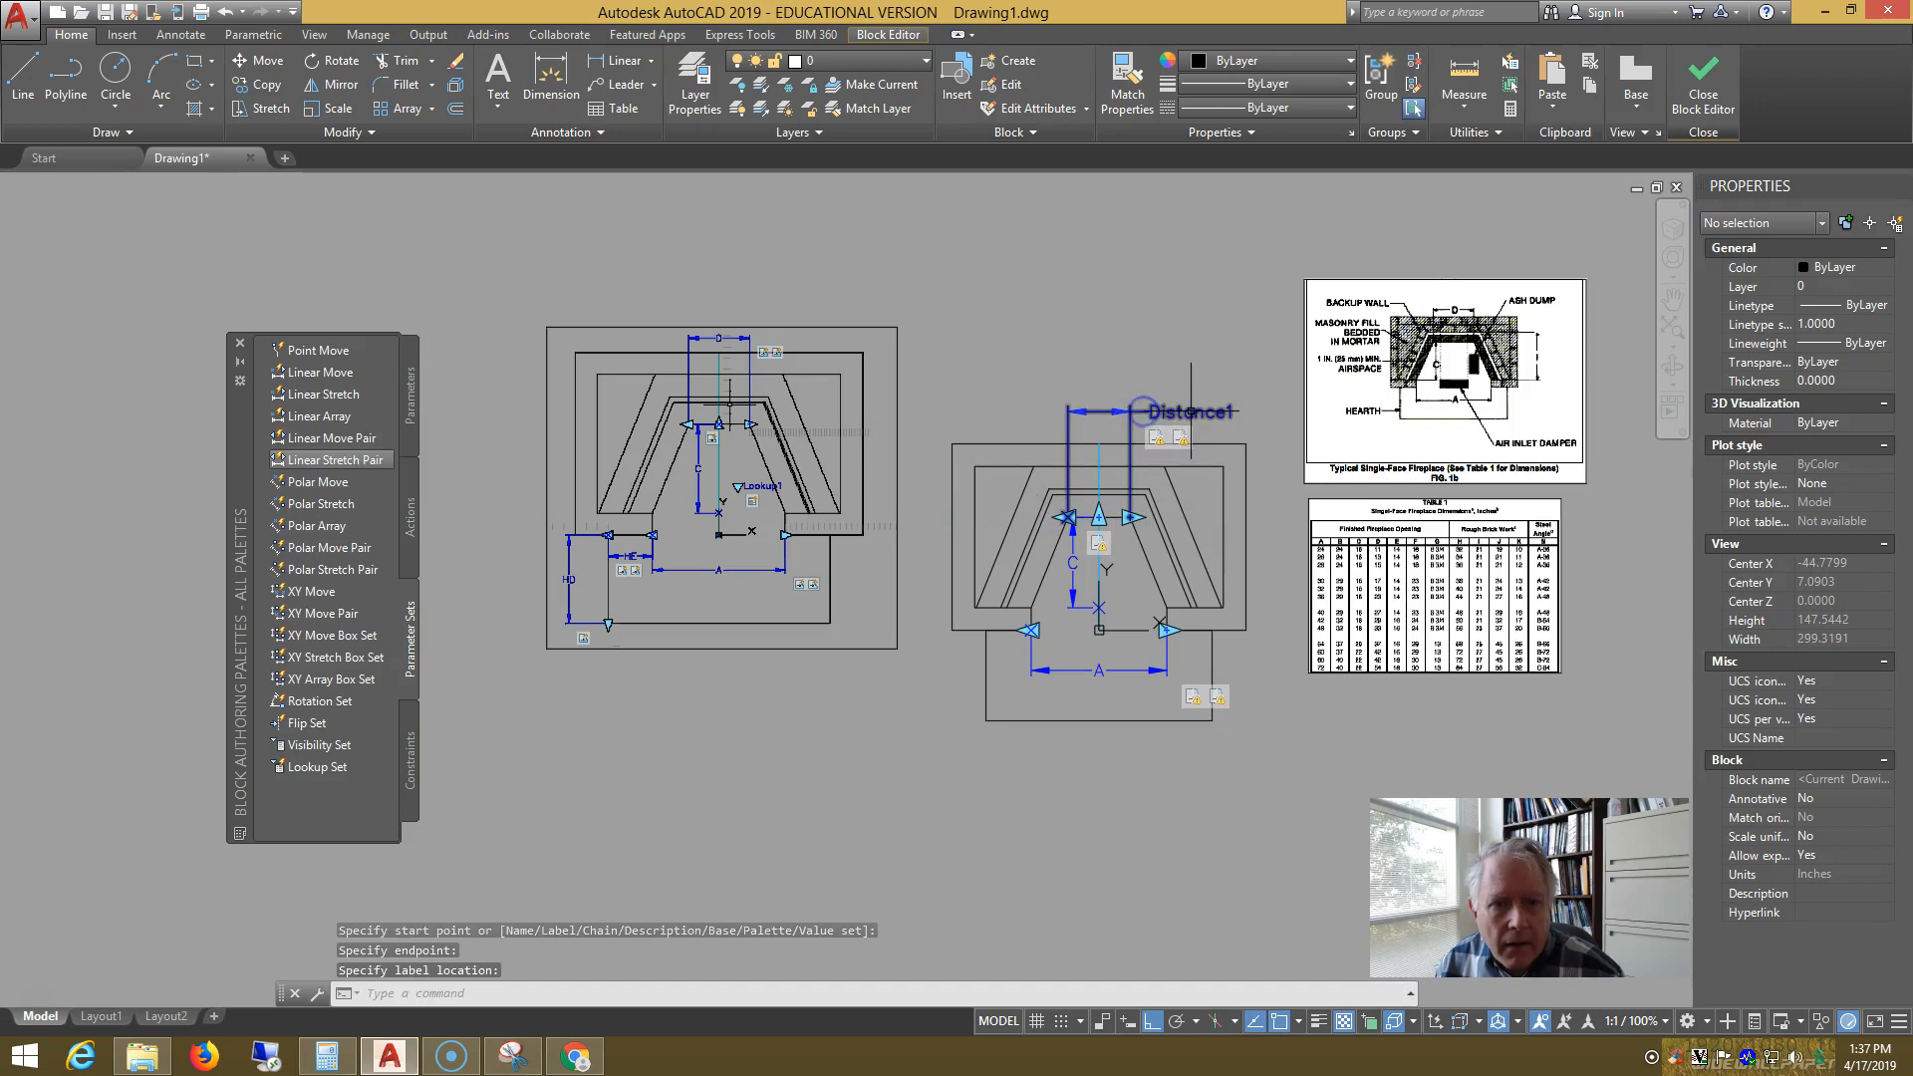
left_click(1142, 411)
left_click(1863, 483)
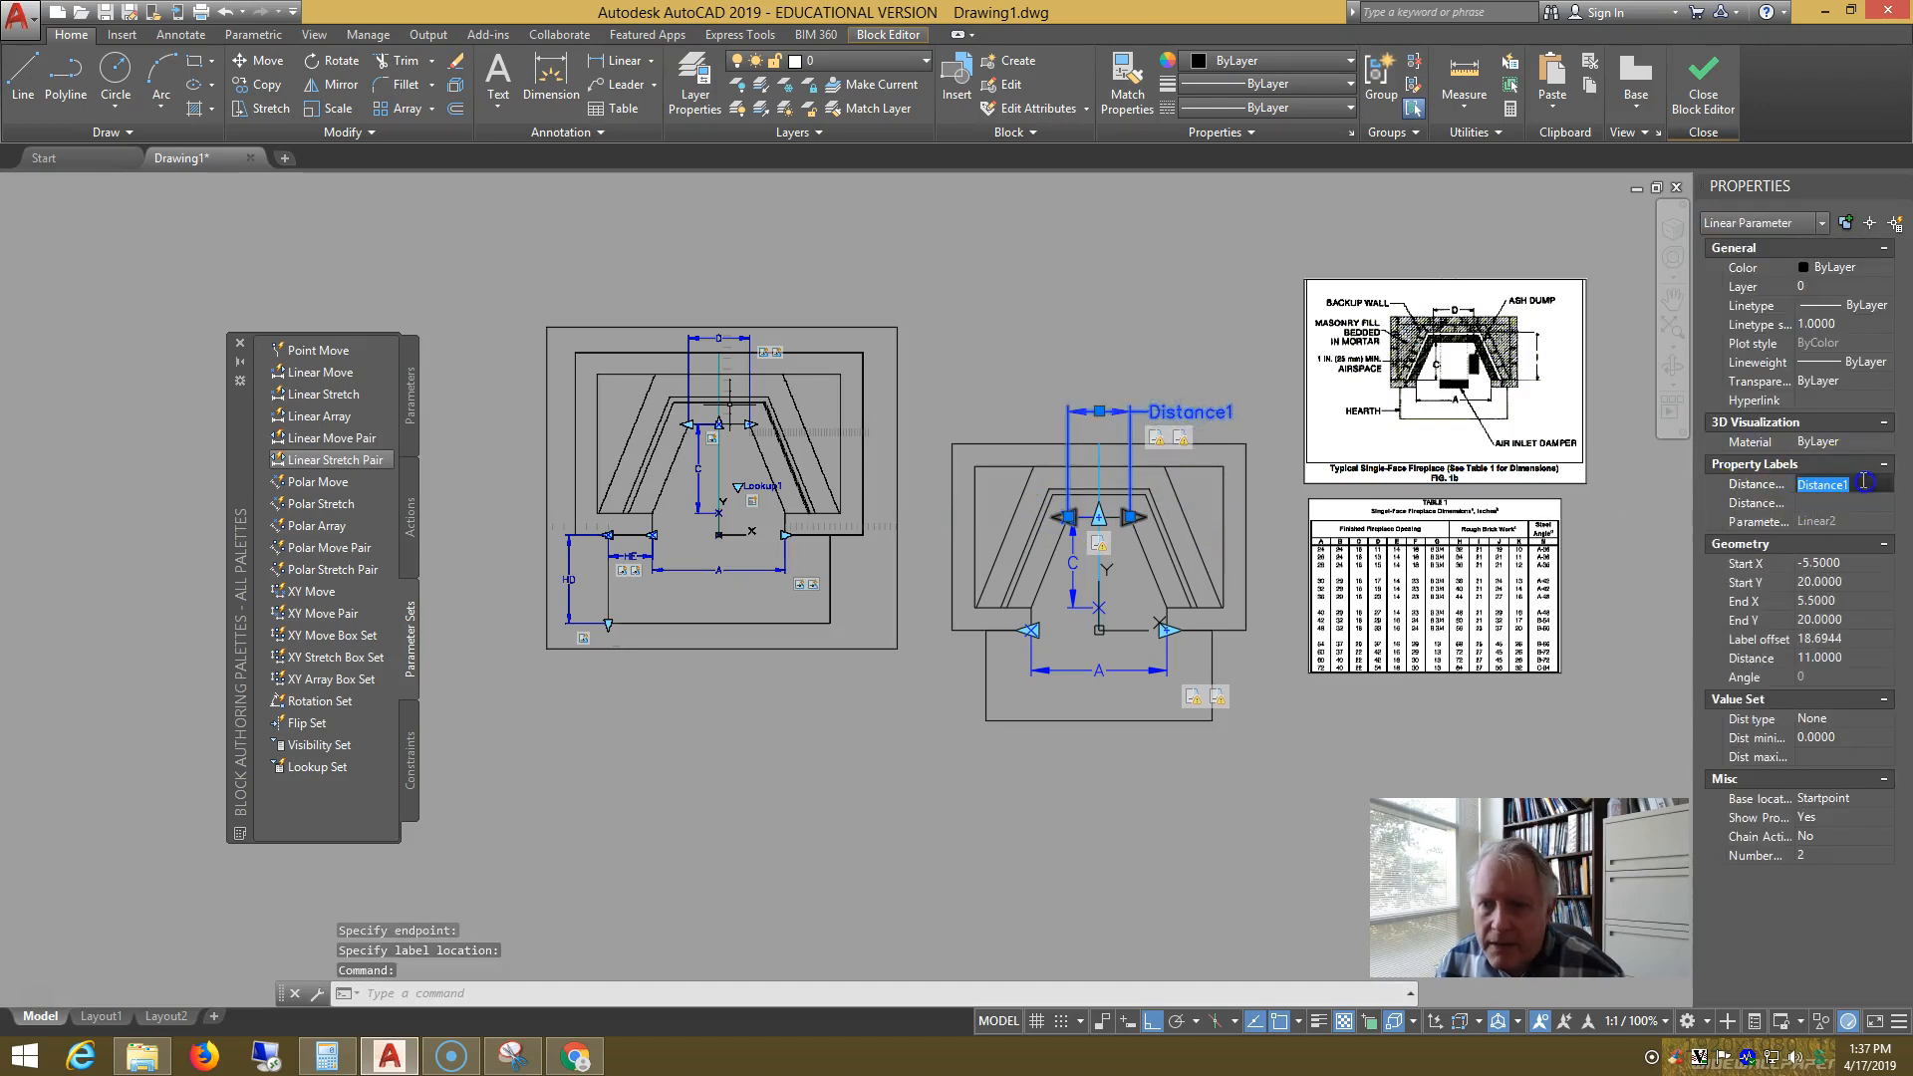
key("Return")
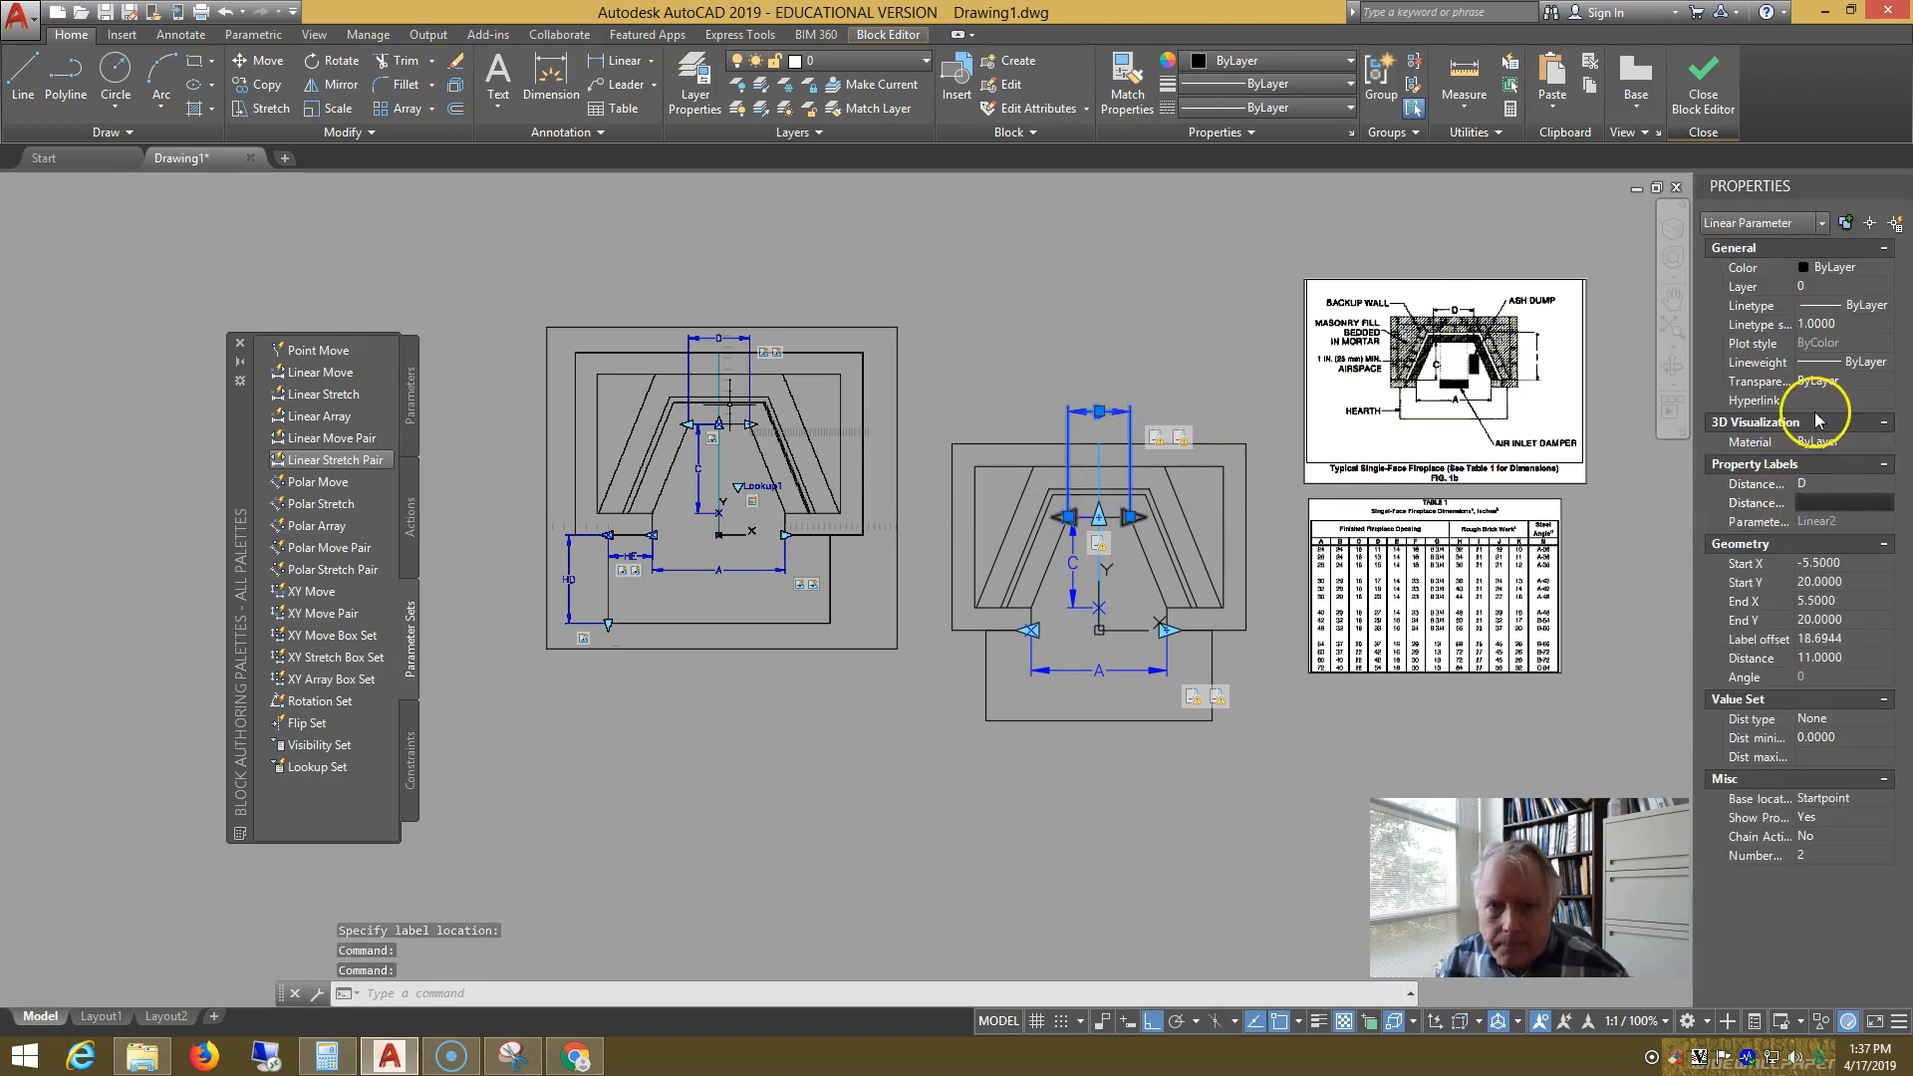
- Add a Linear Stretch parameter from the opening's left front corner to the hearth's upper-left corner and name its distance HE
key("Escape")
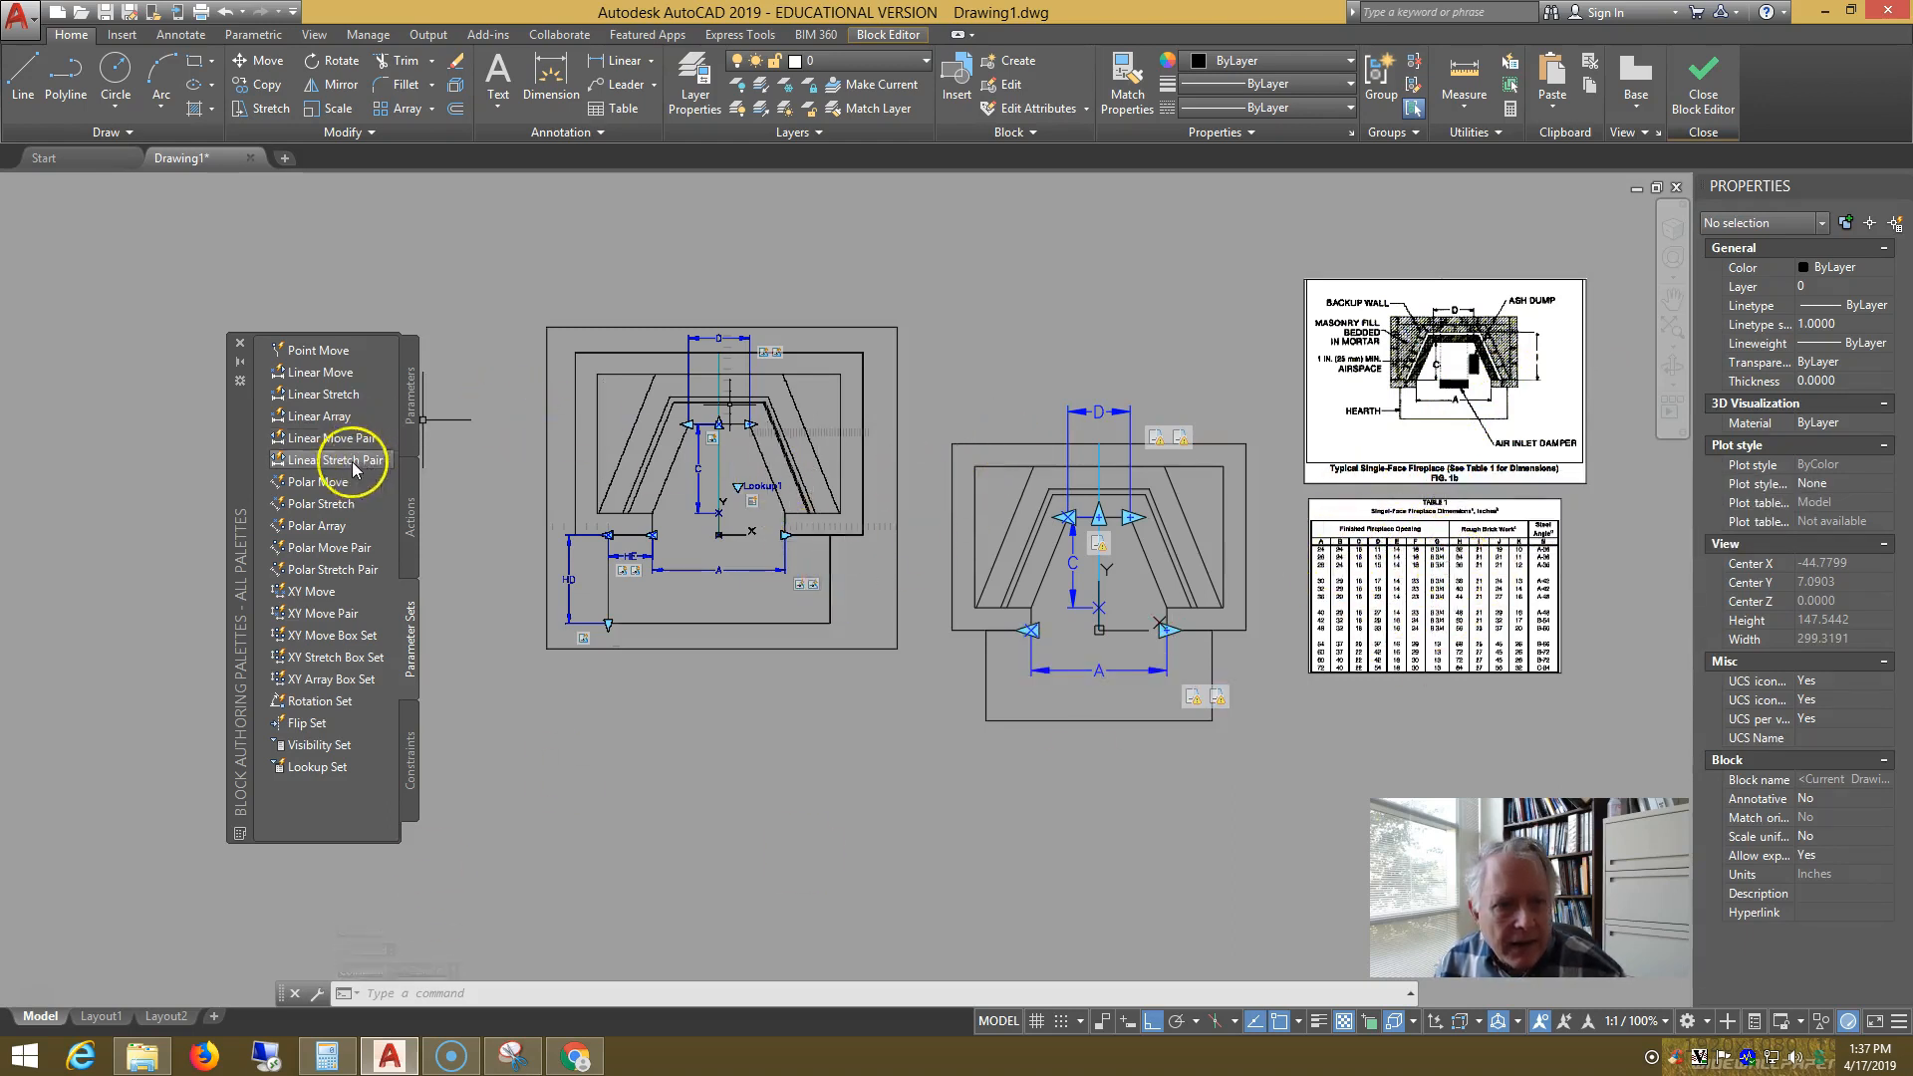
left_click(282, 395)
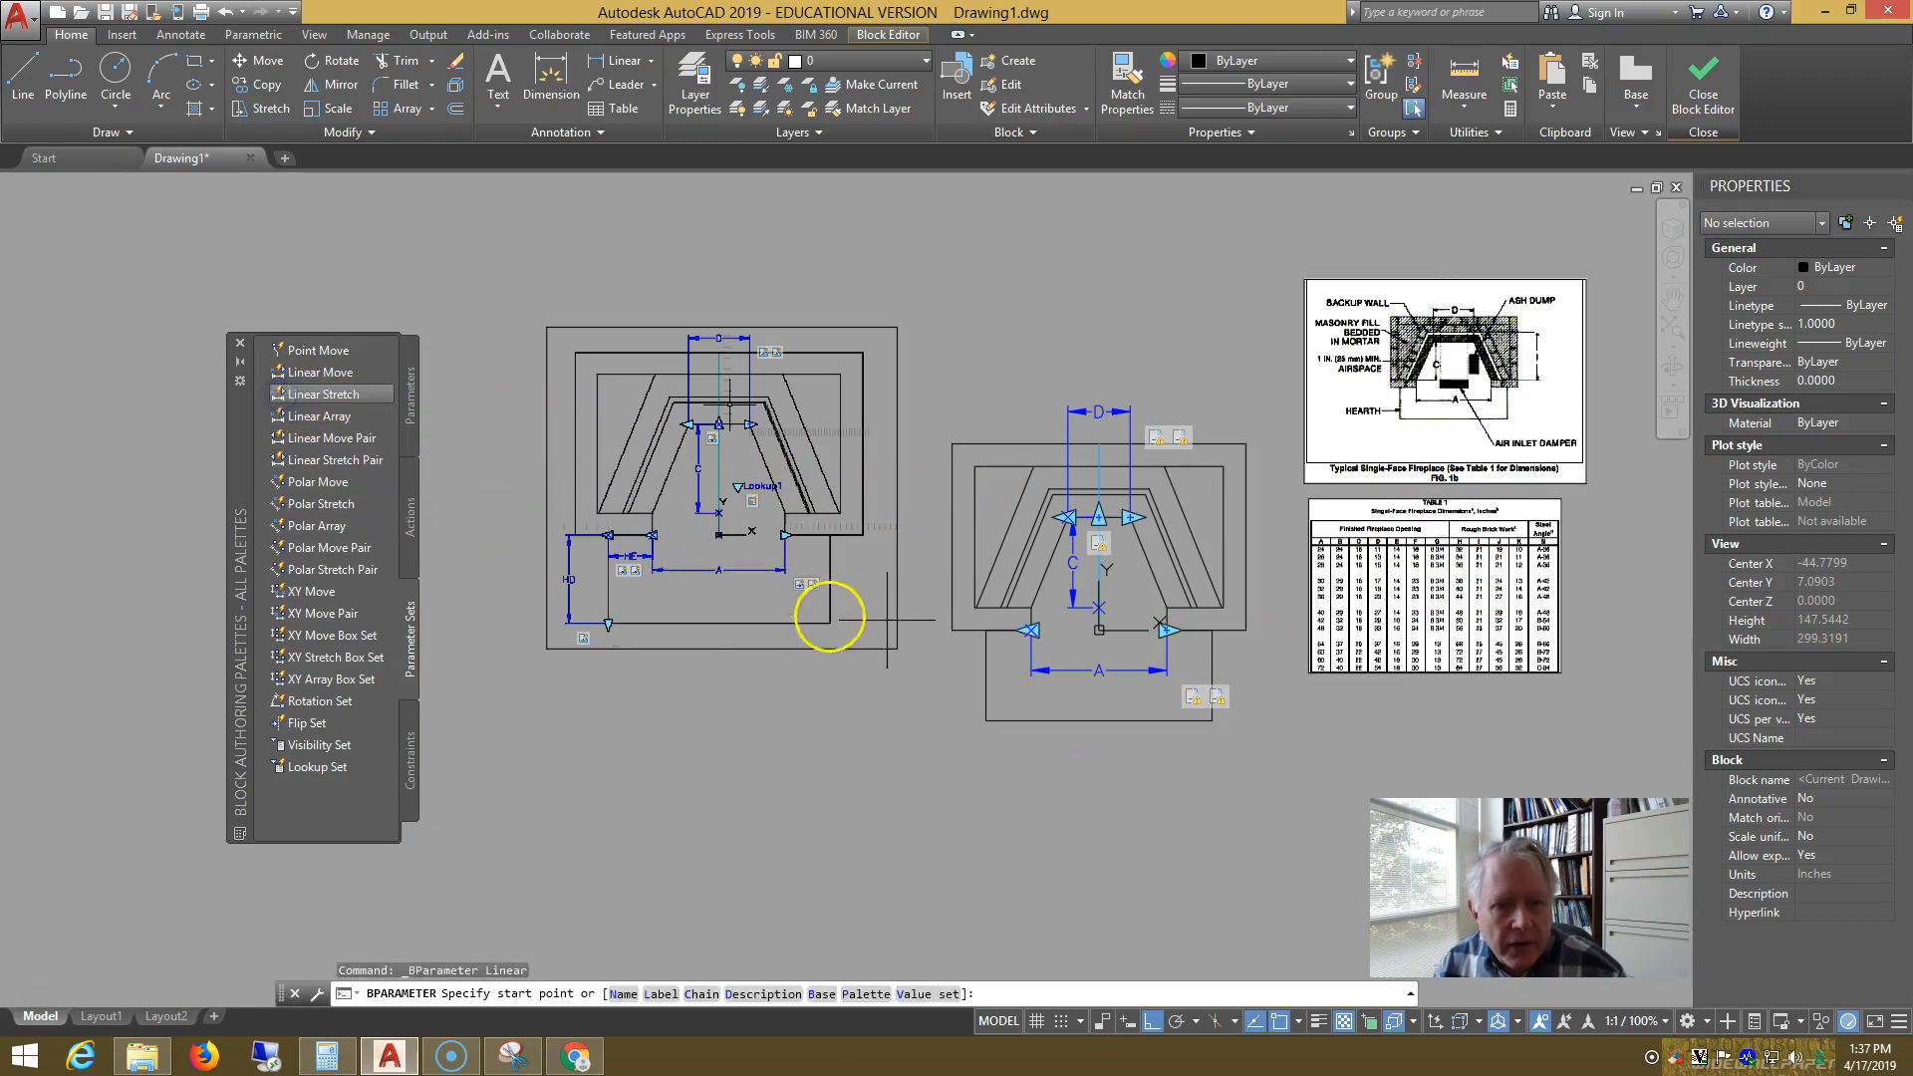
left_click(1029, 630)
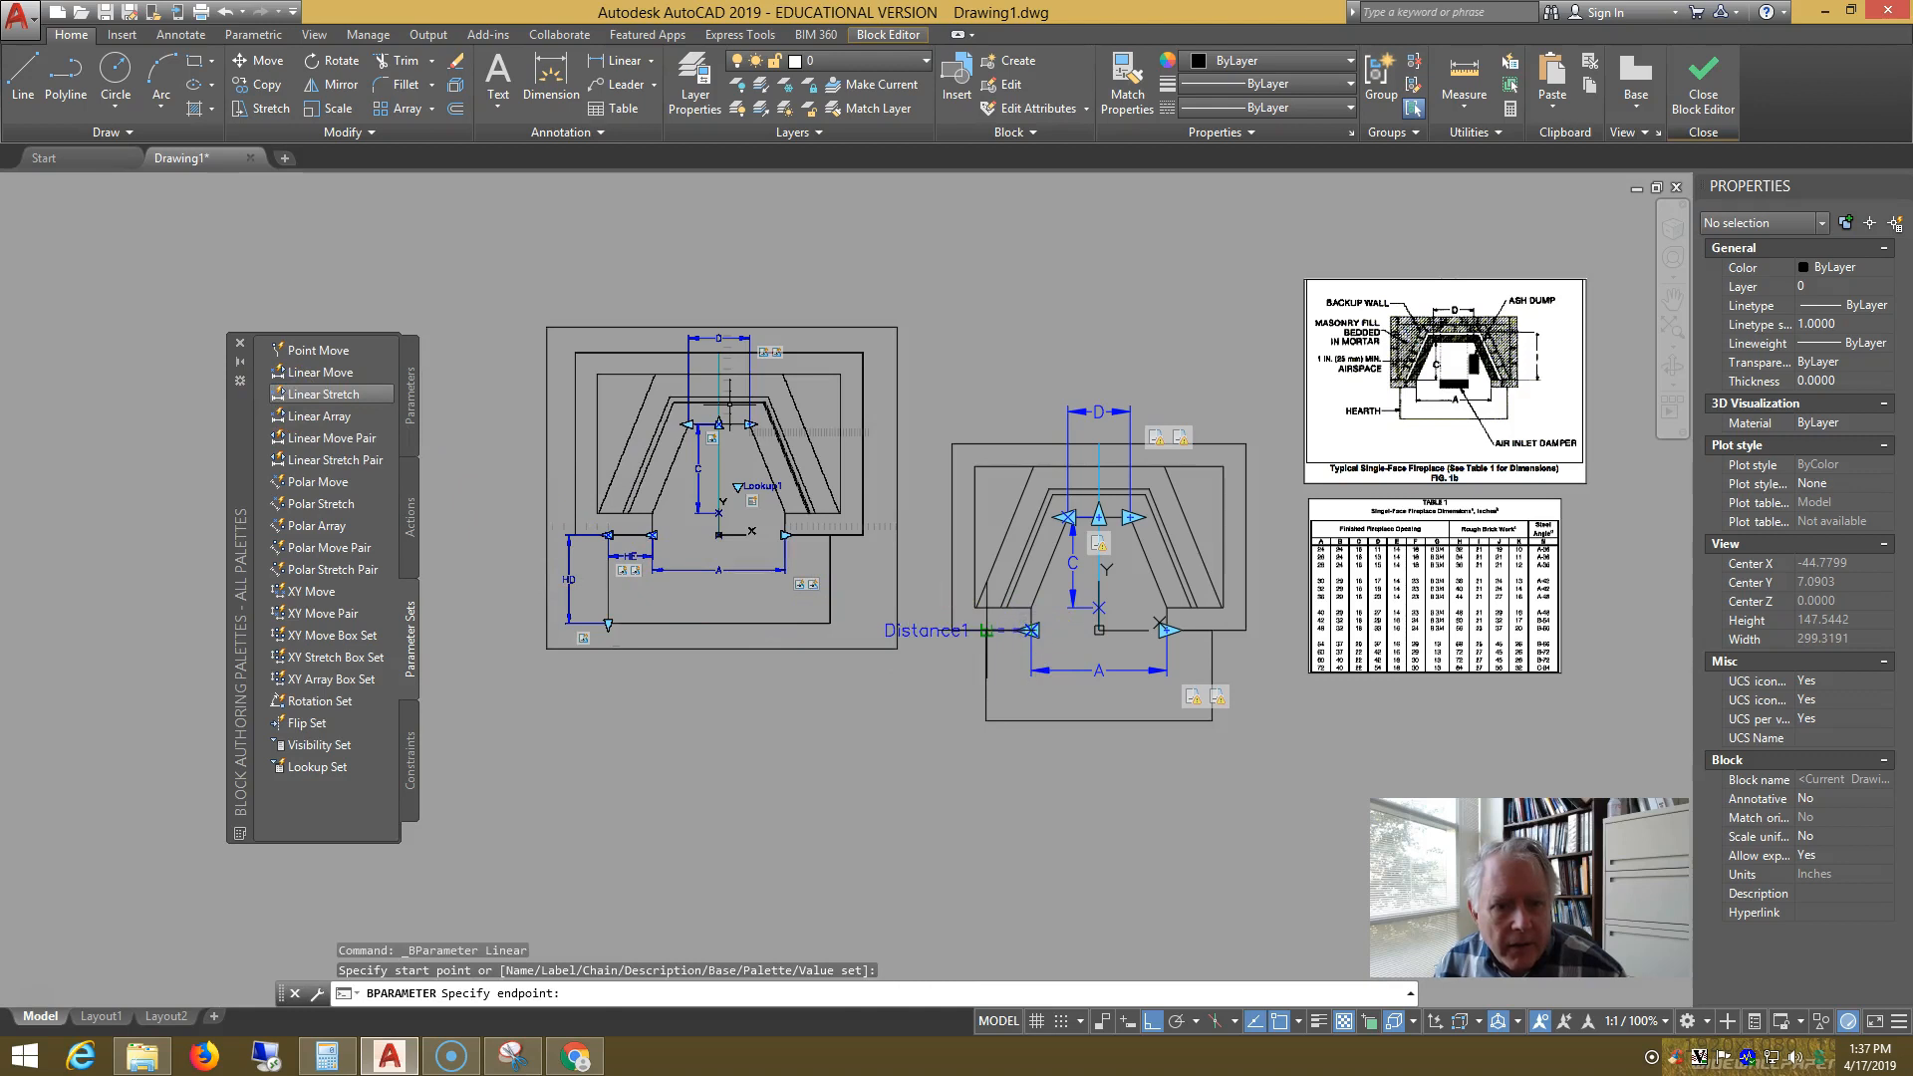
left_click(985, 629)
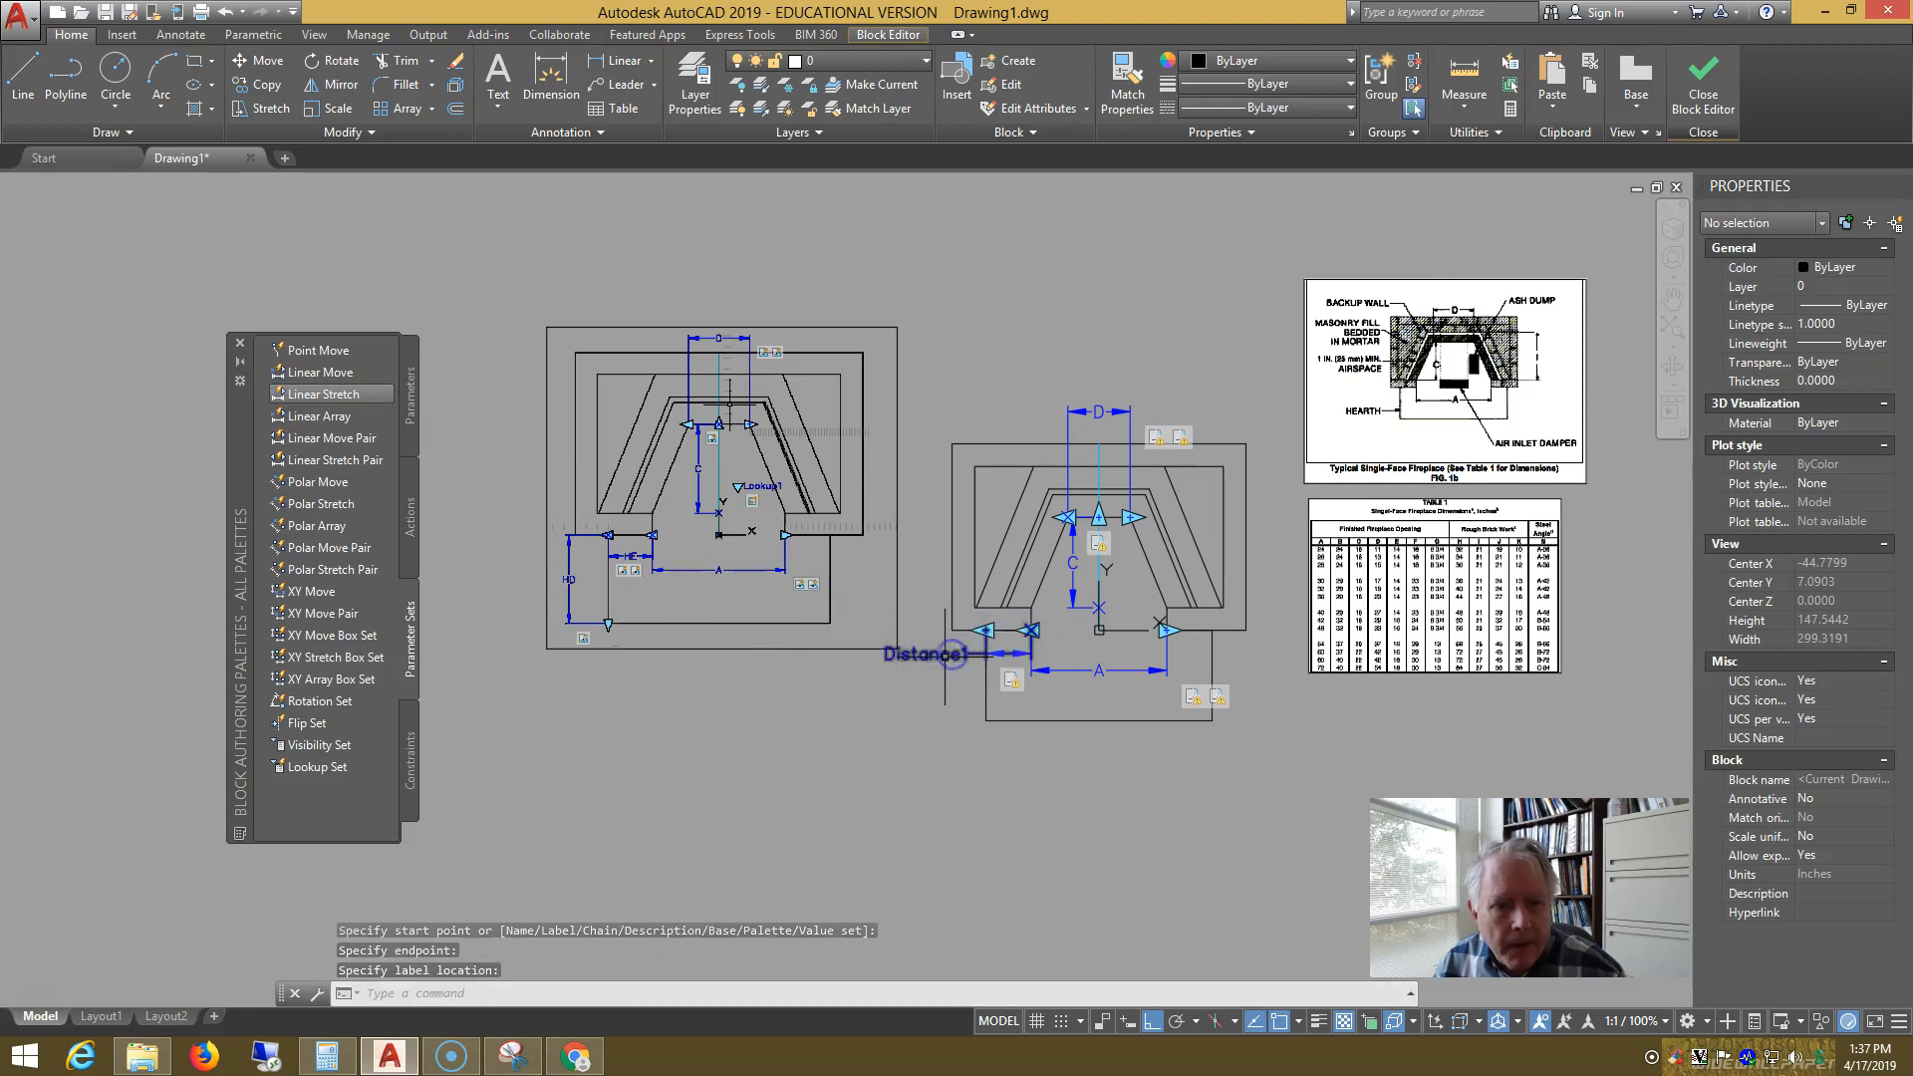
left_click(945, 657)
left_click(1844, 484)
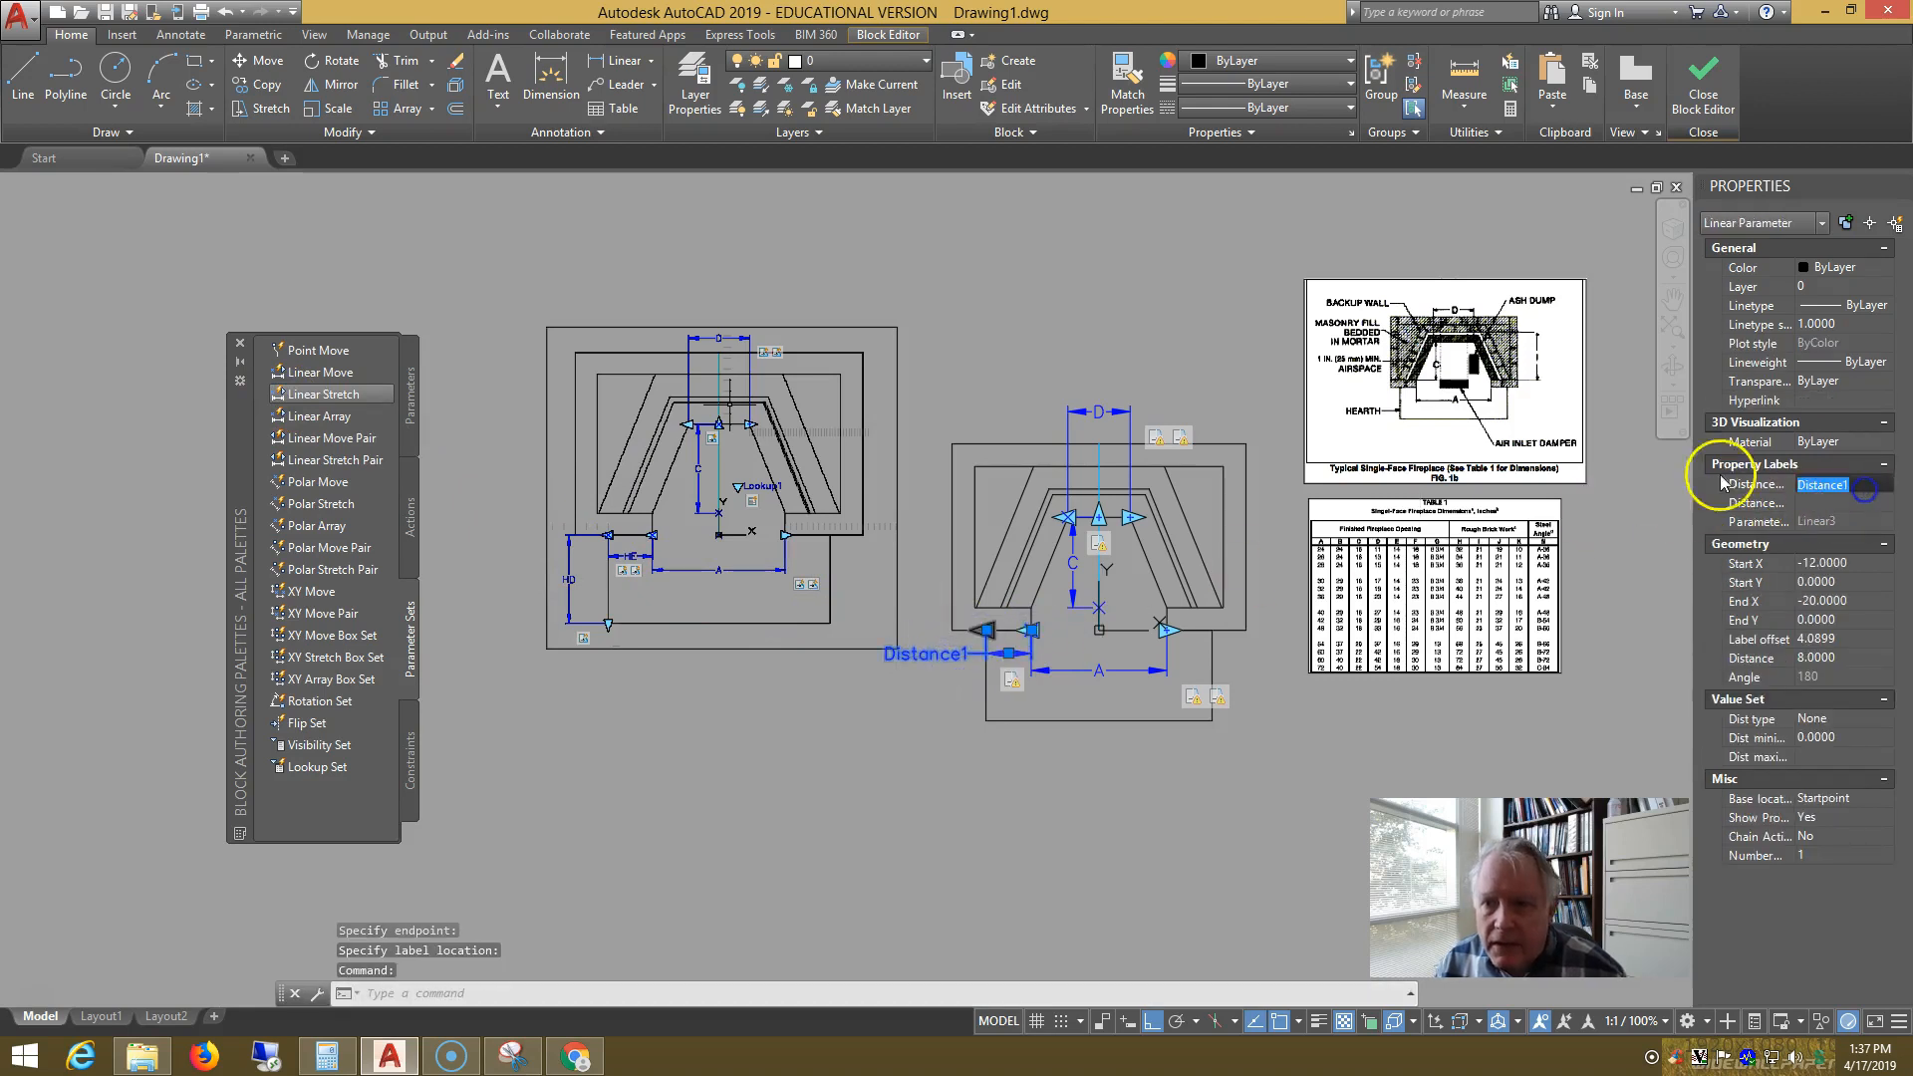
type("HE")
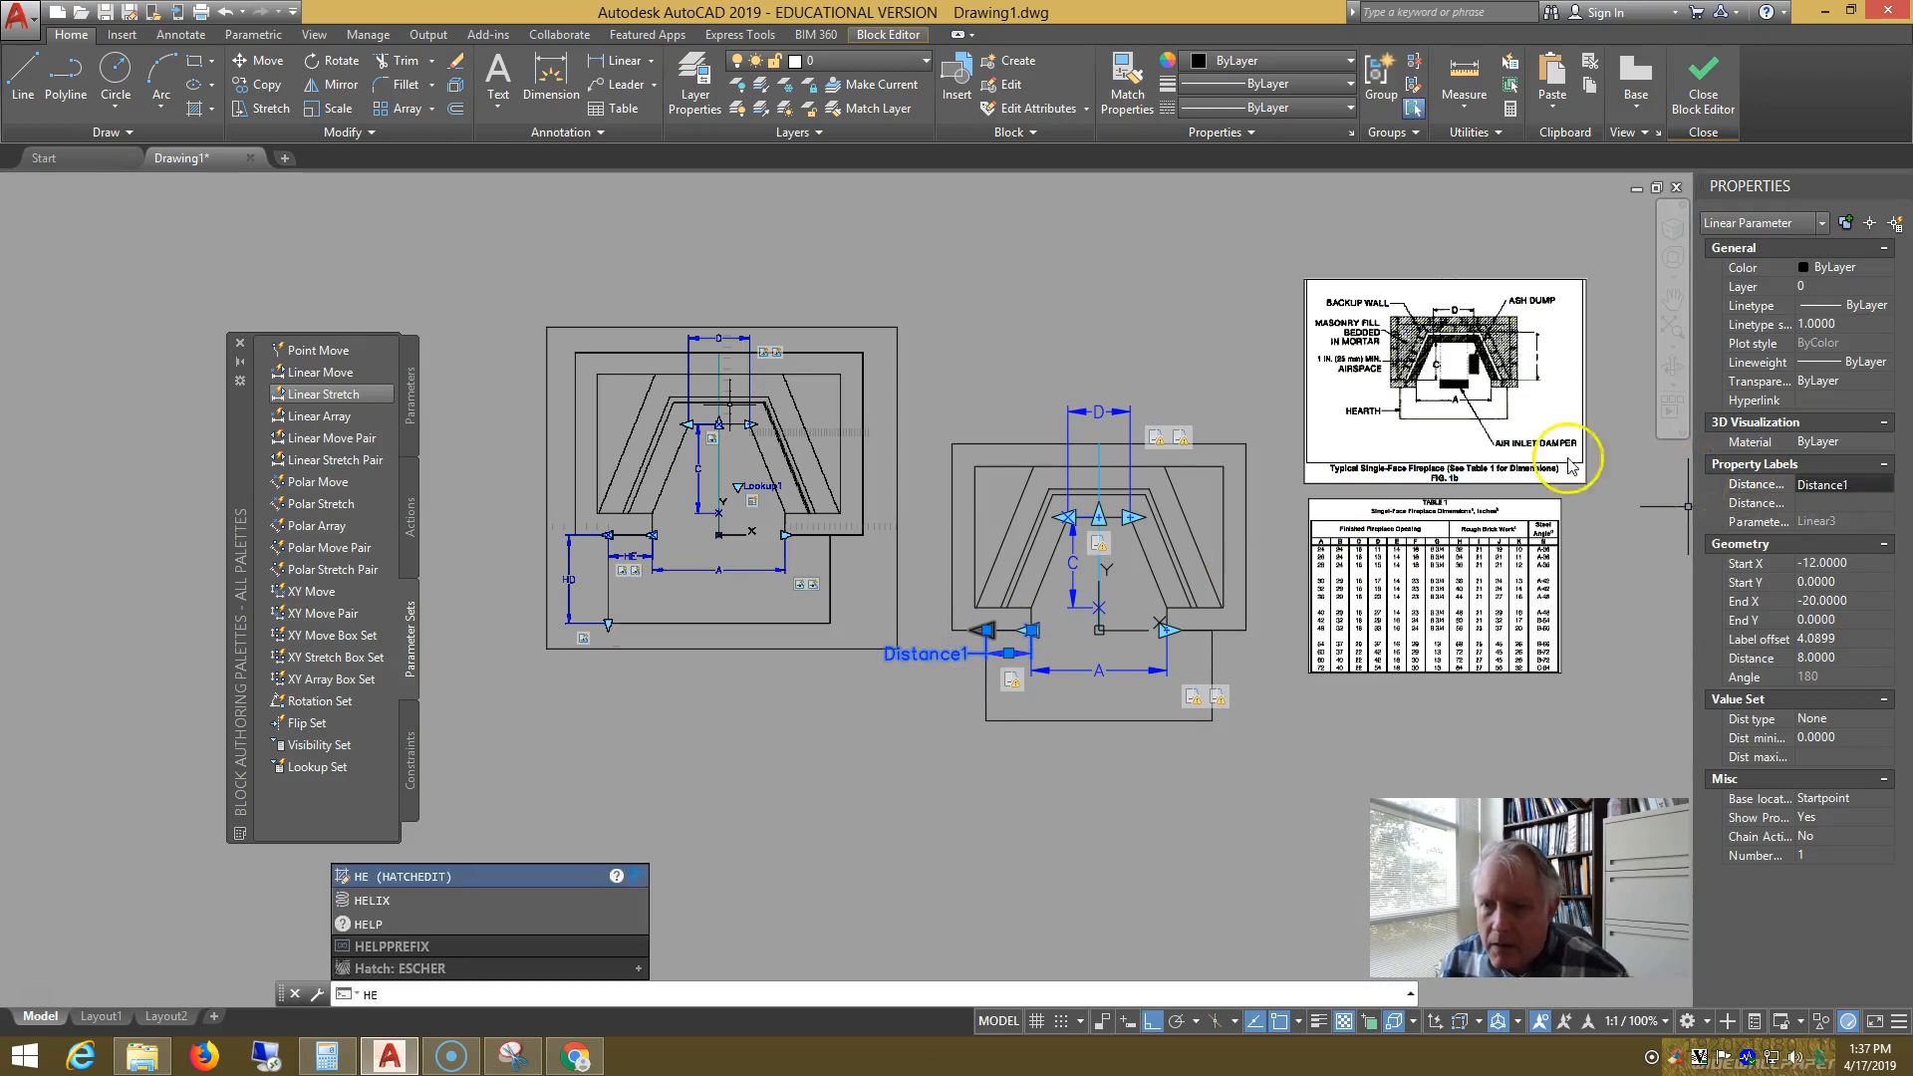
left_click(1872, 483)
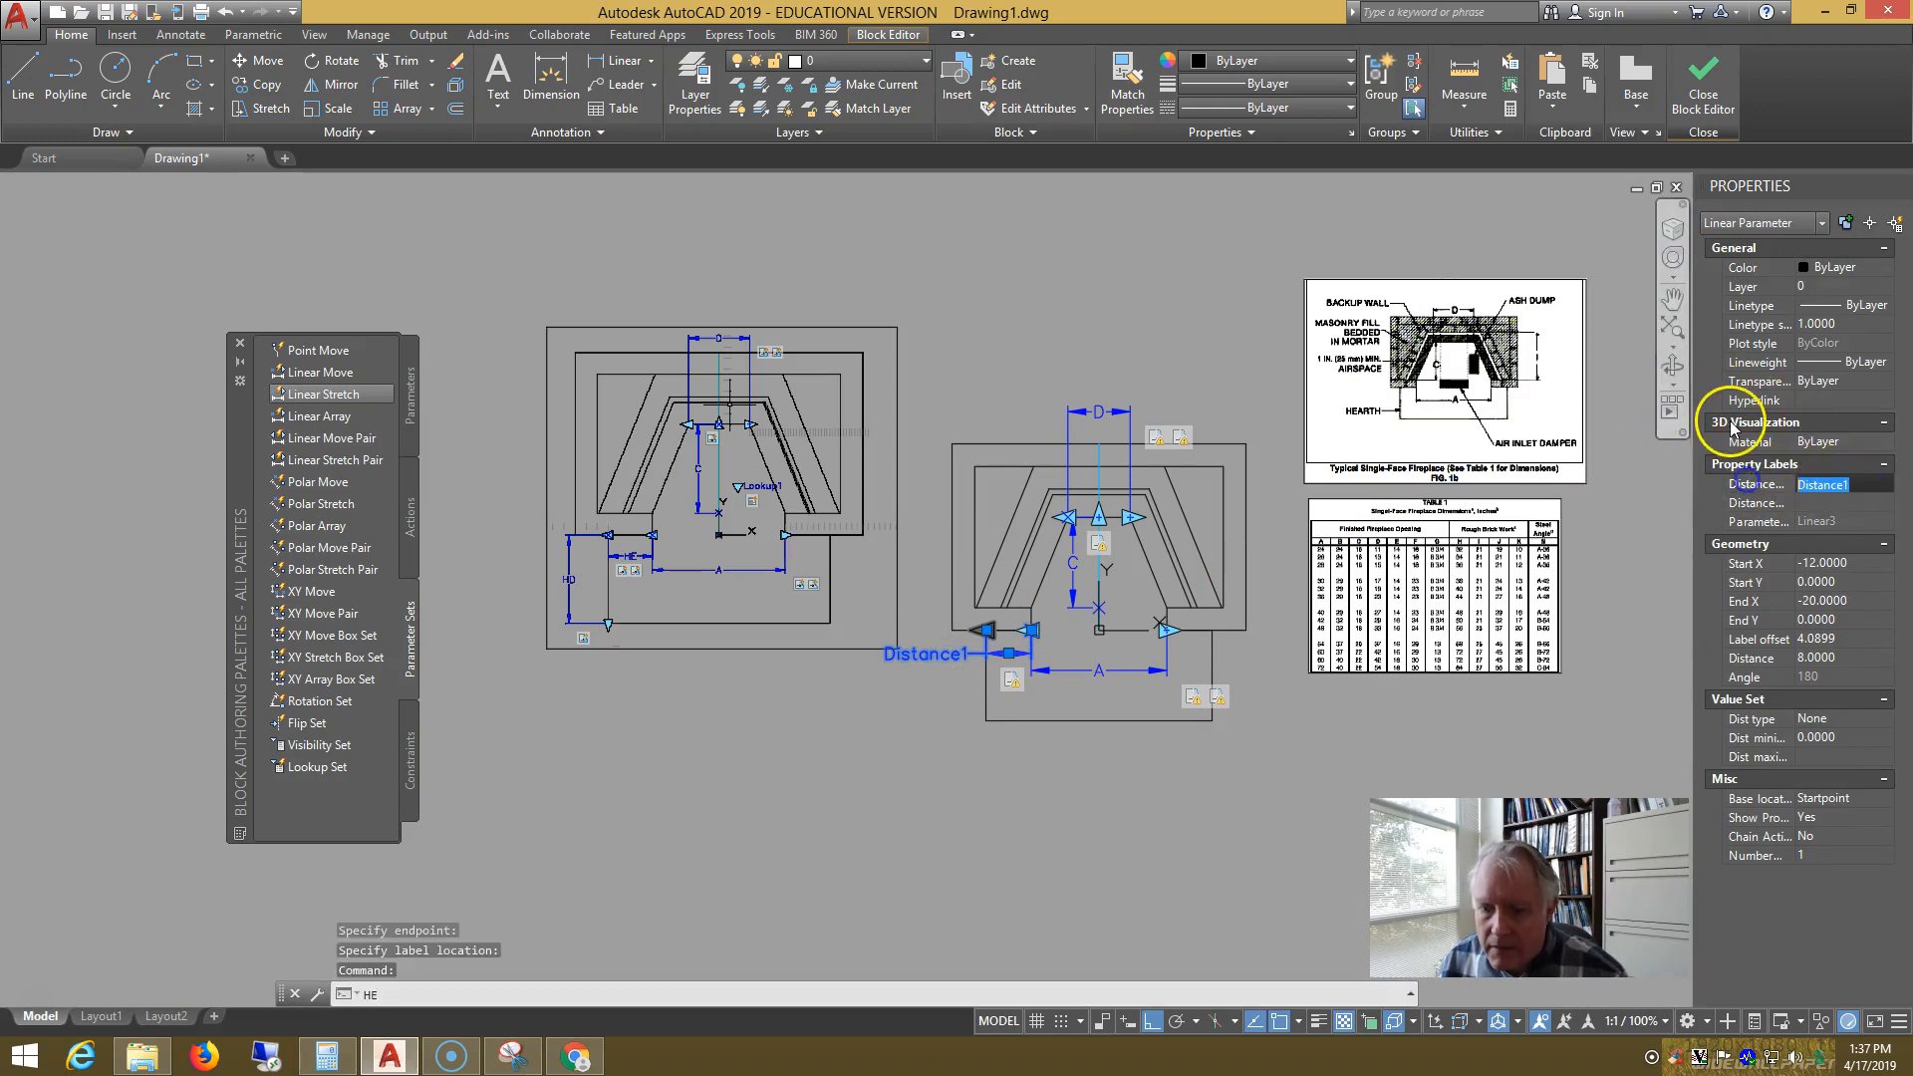
type("HE")
key("Return")
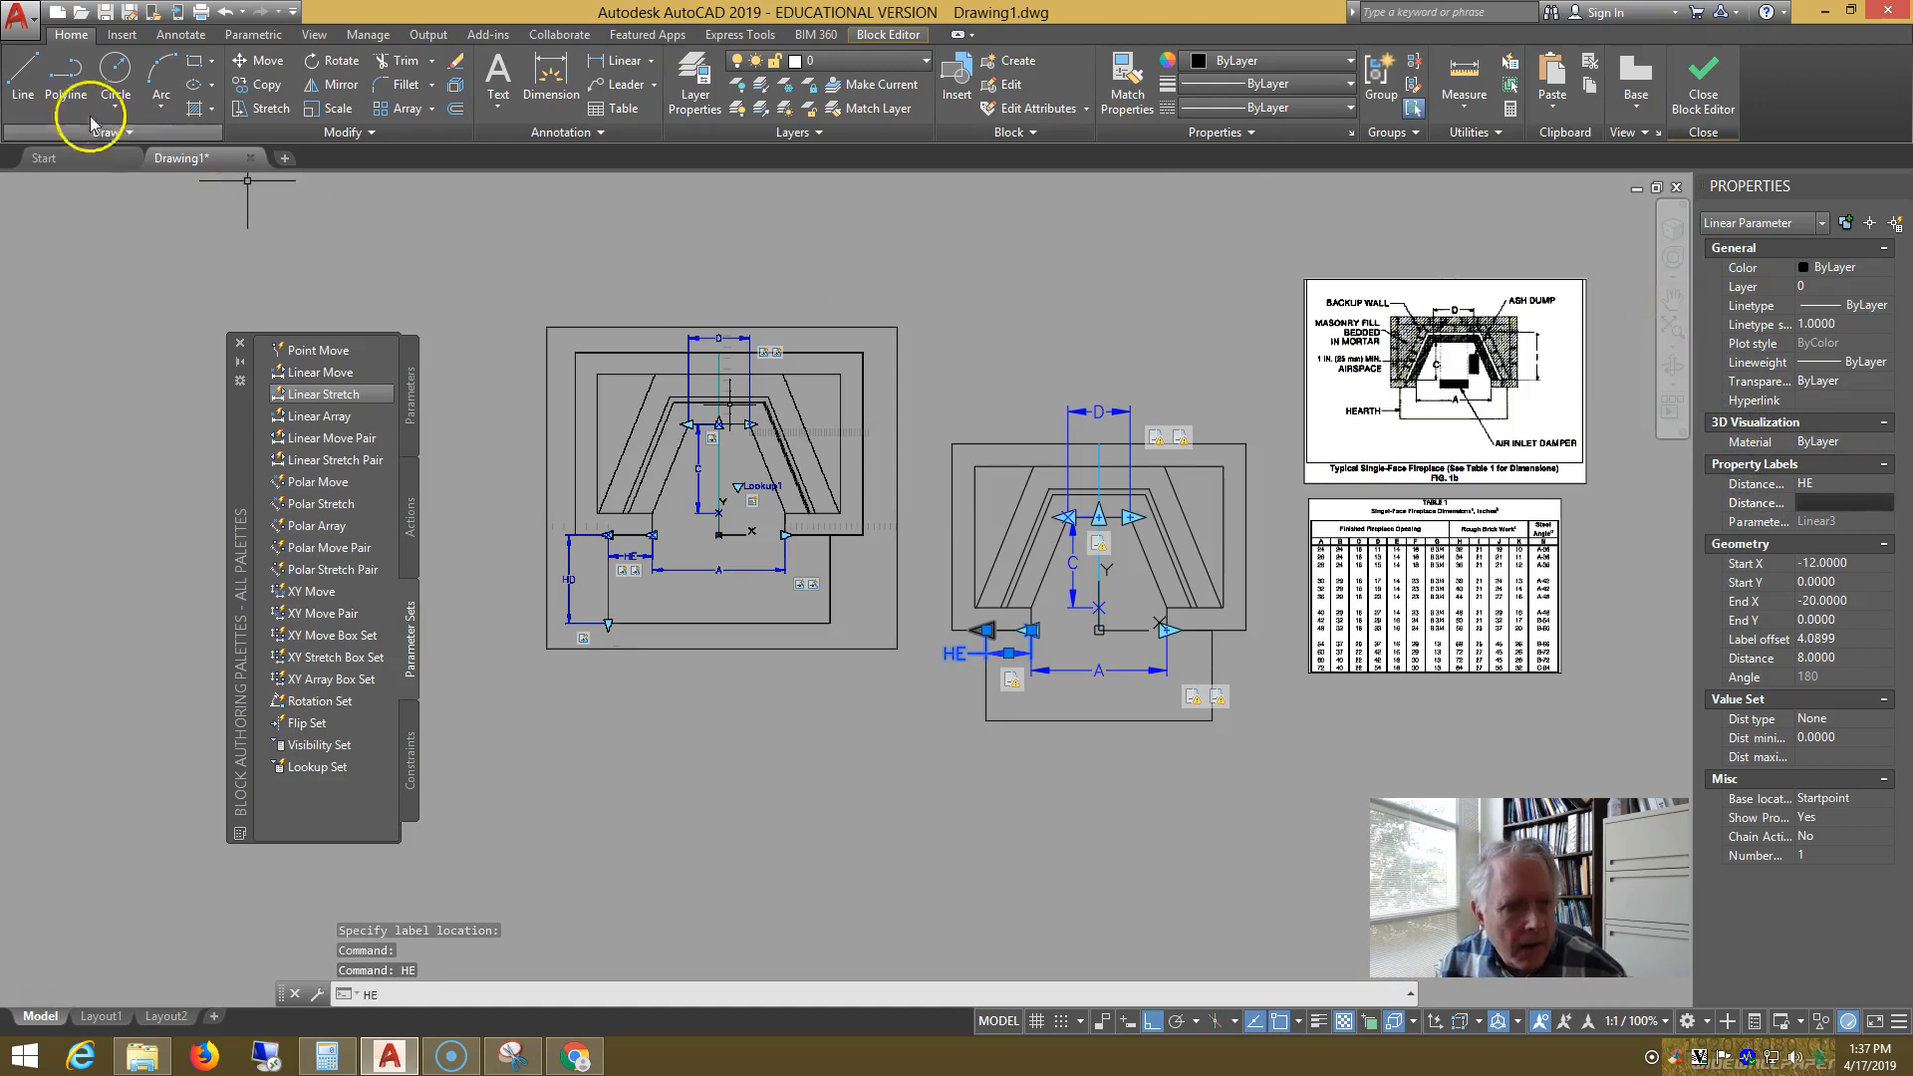
- Add a Linear Stretch parameter down the hearth's left edge between its back and front corners and name its distance HD
left_click(289, 394)
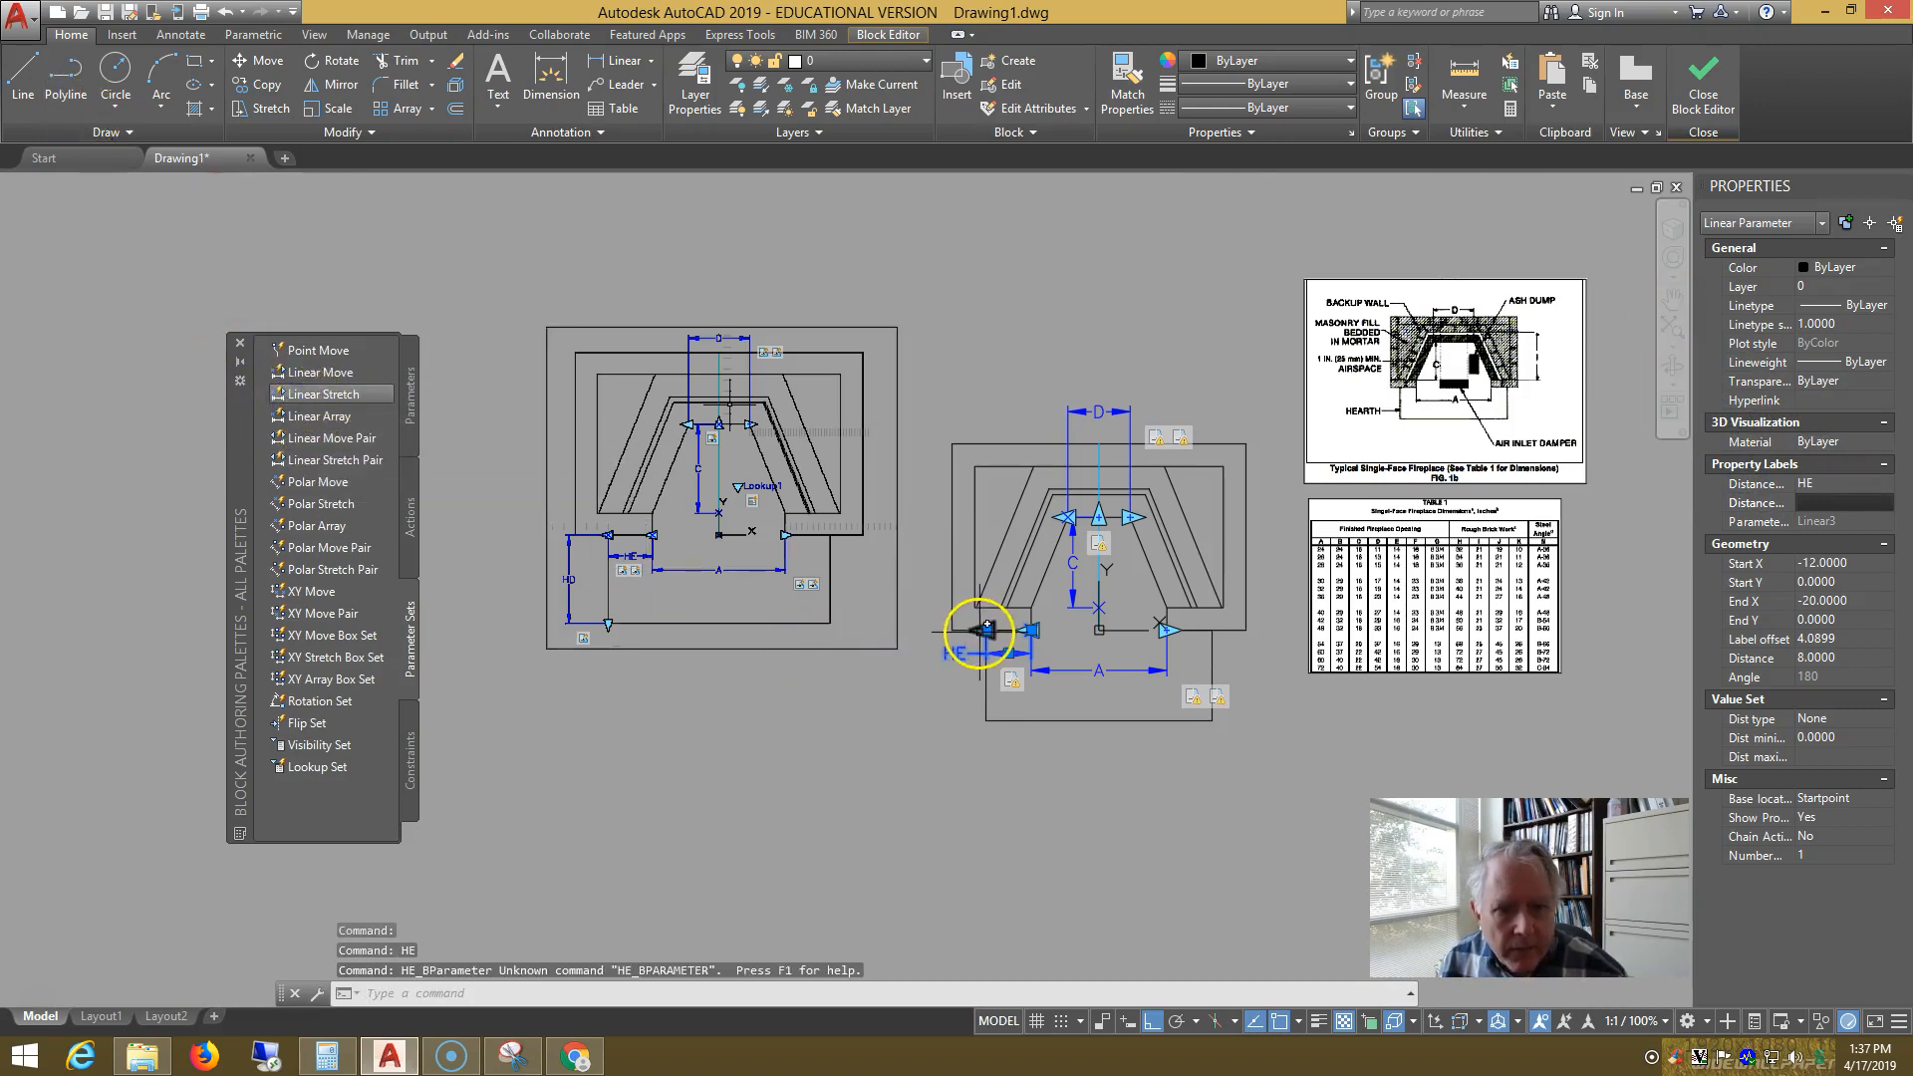
left_click(337, 394)
left_click(983, 630)
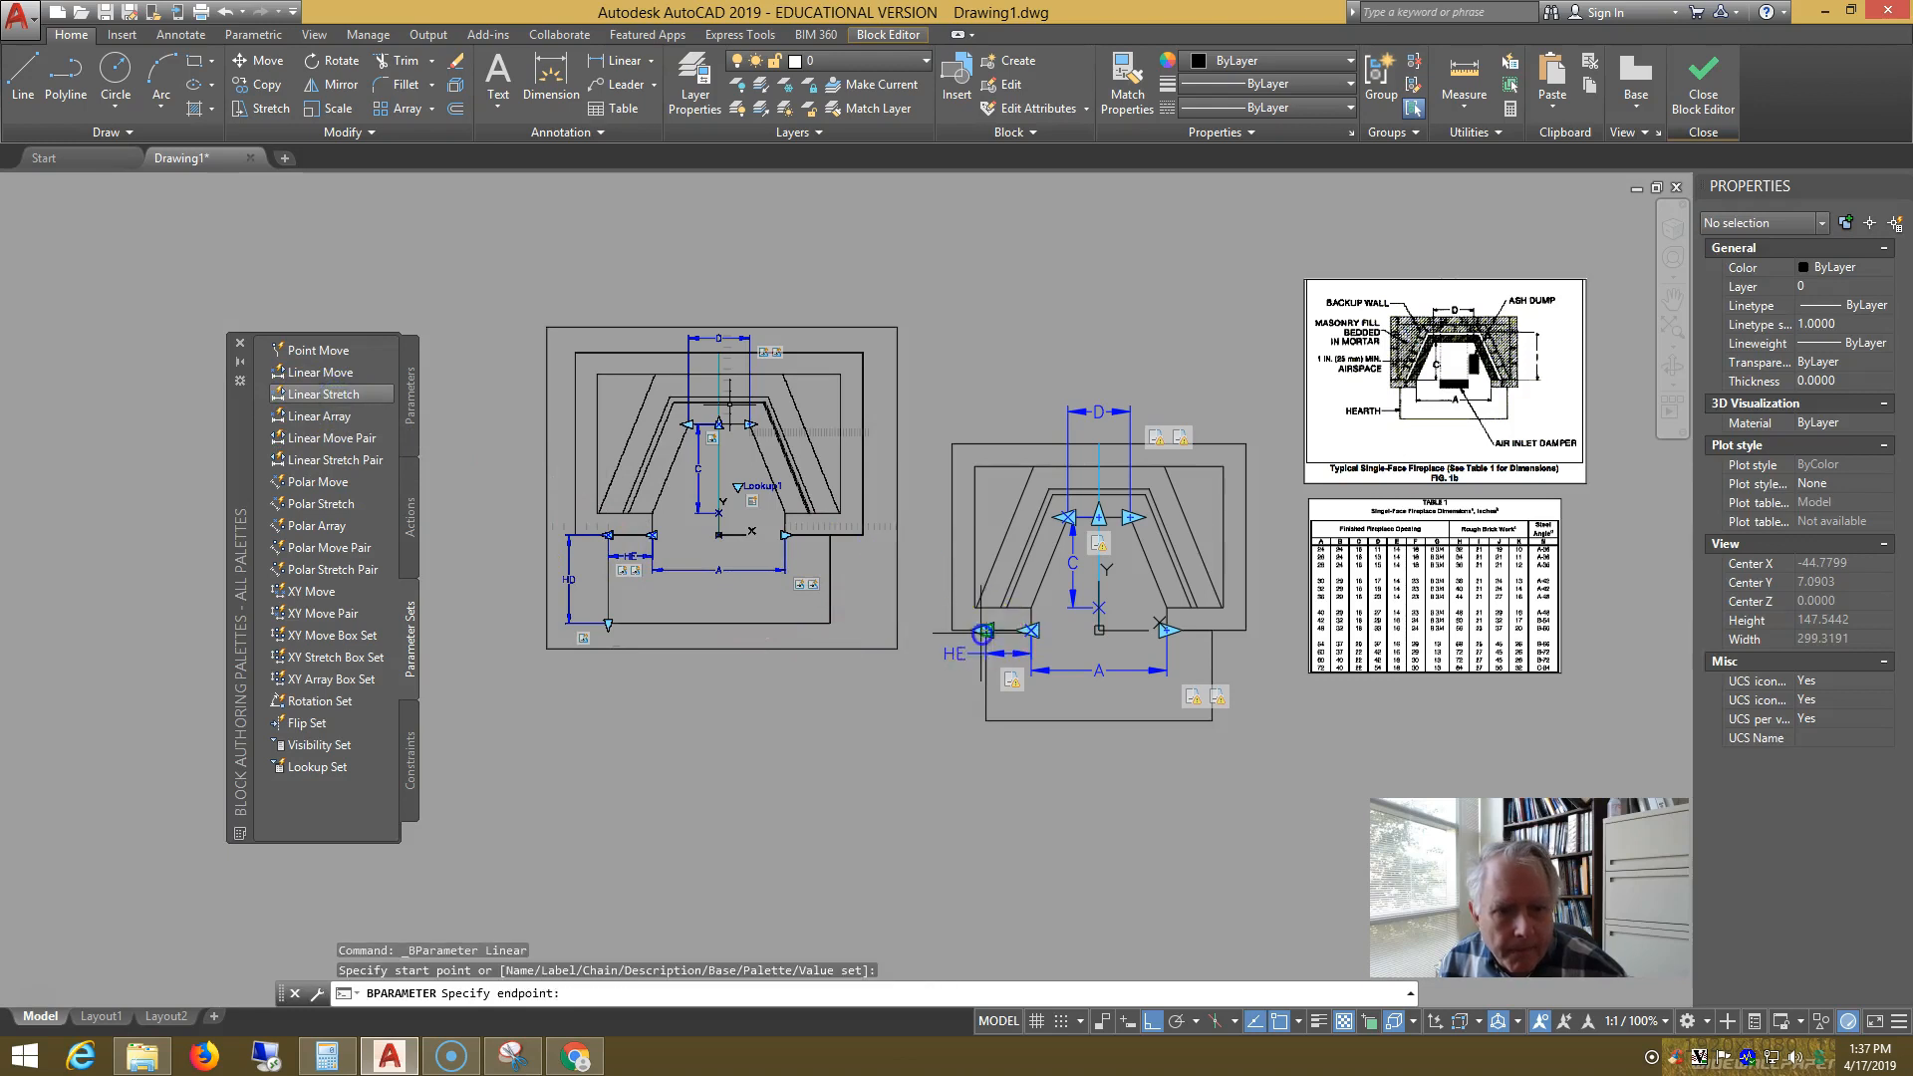
left_click(986, 721)
left_click(922, 721)
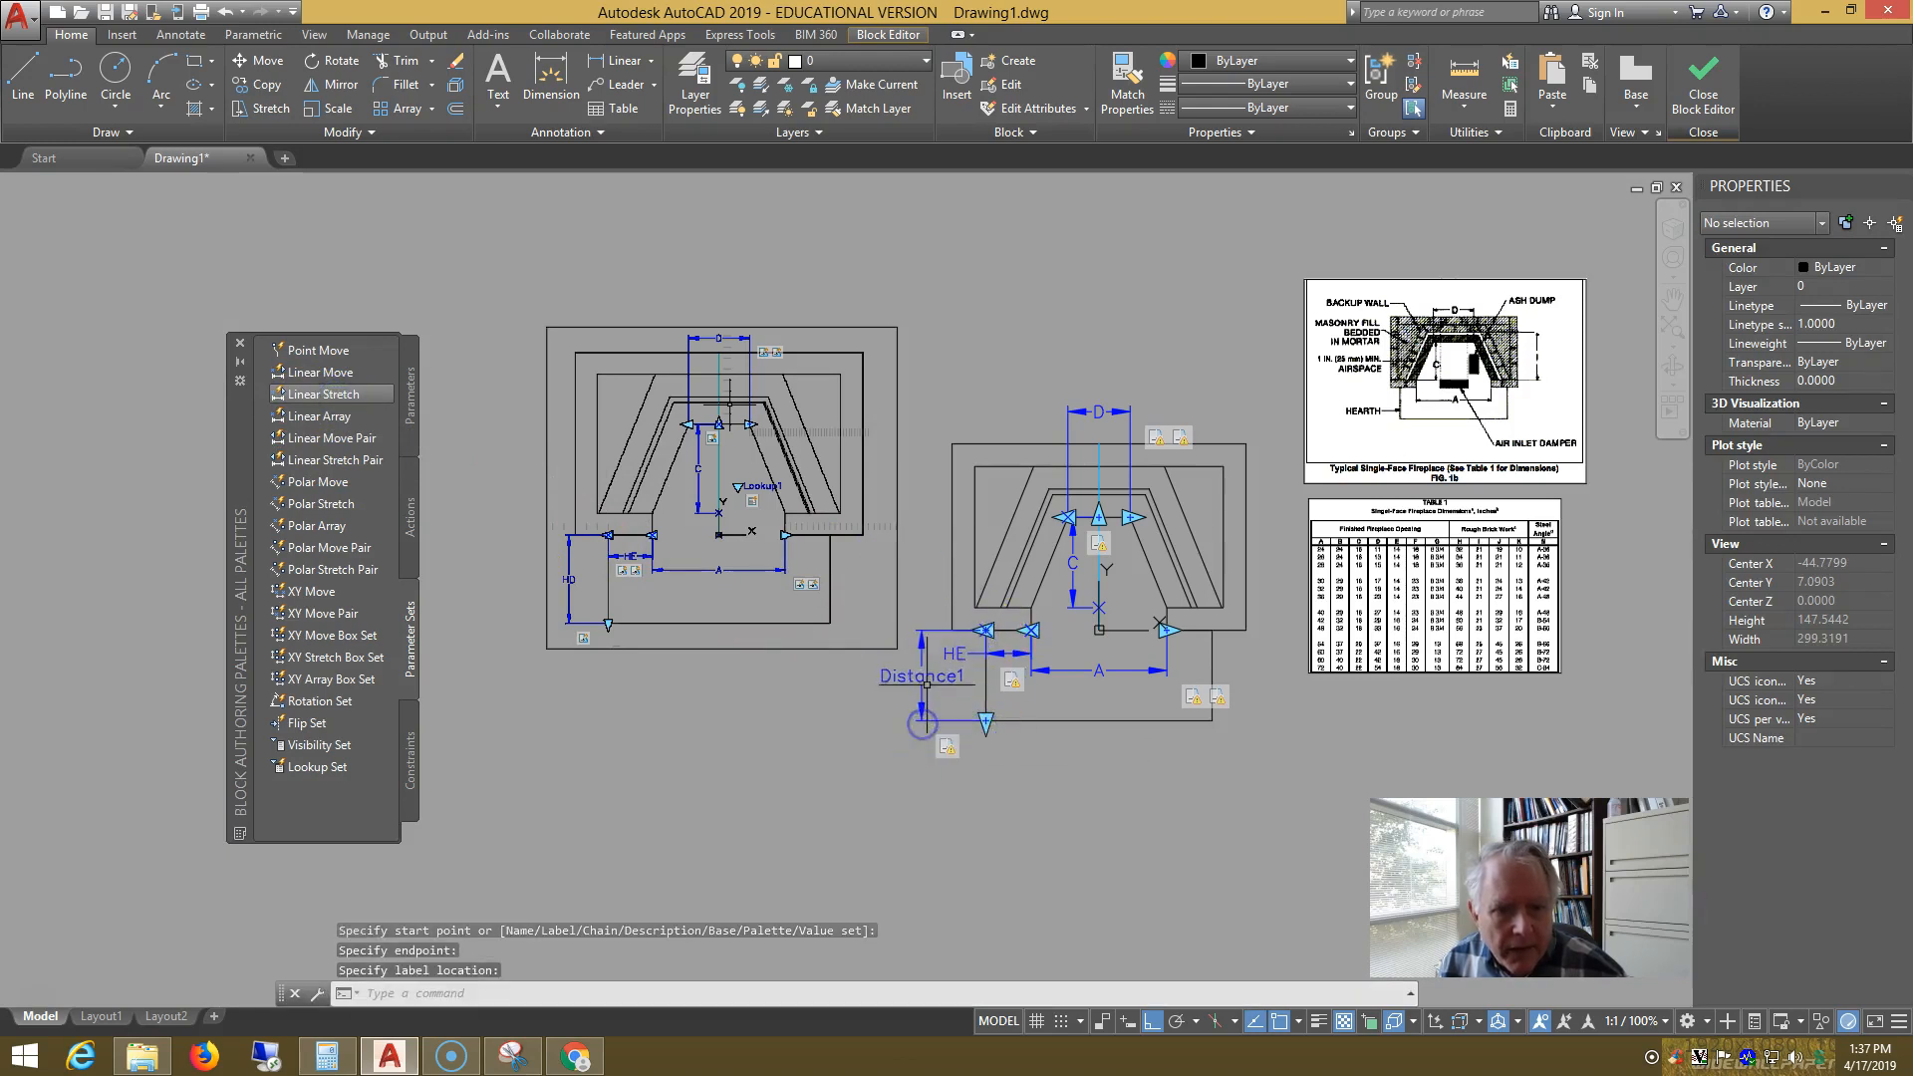
left_click(921, 687)
left_click(1839, 485)
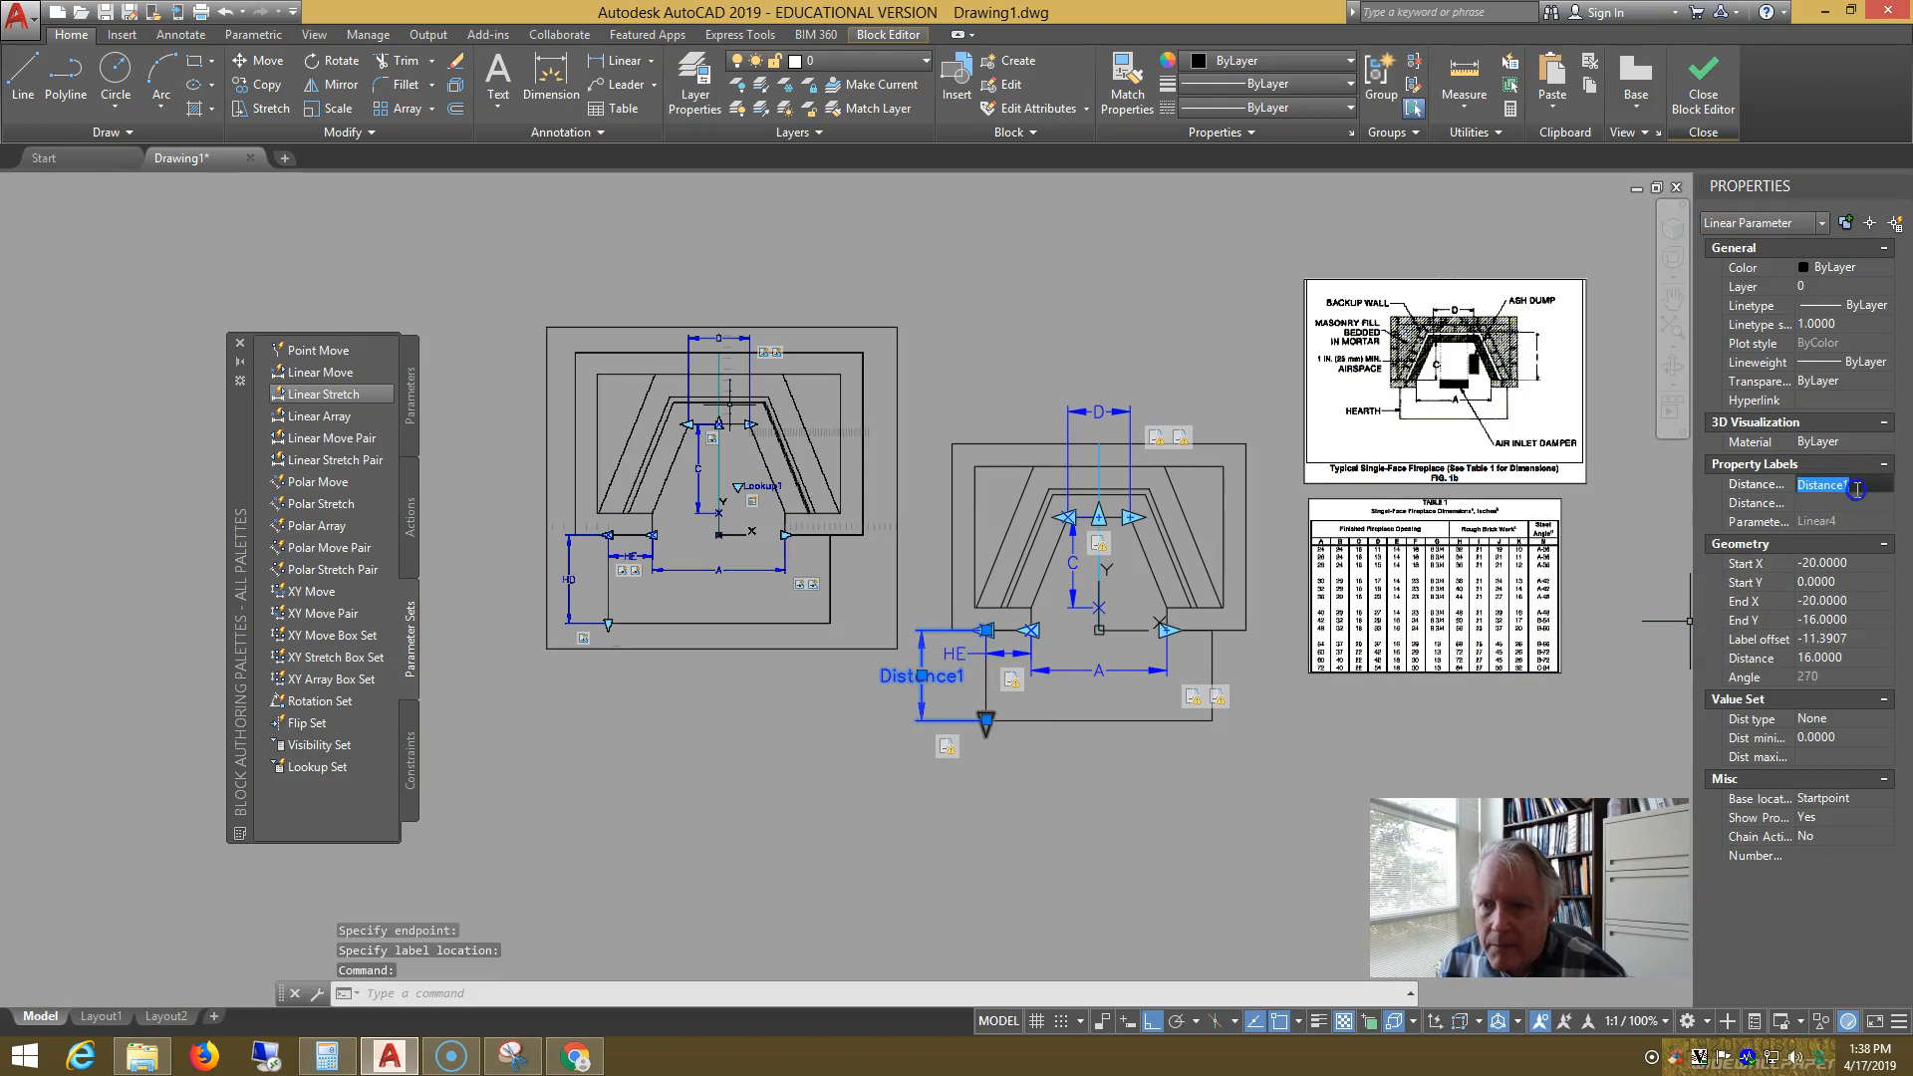
type("H")
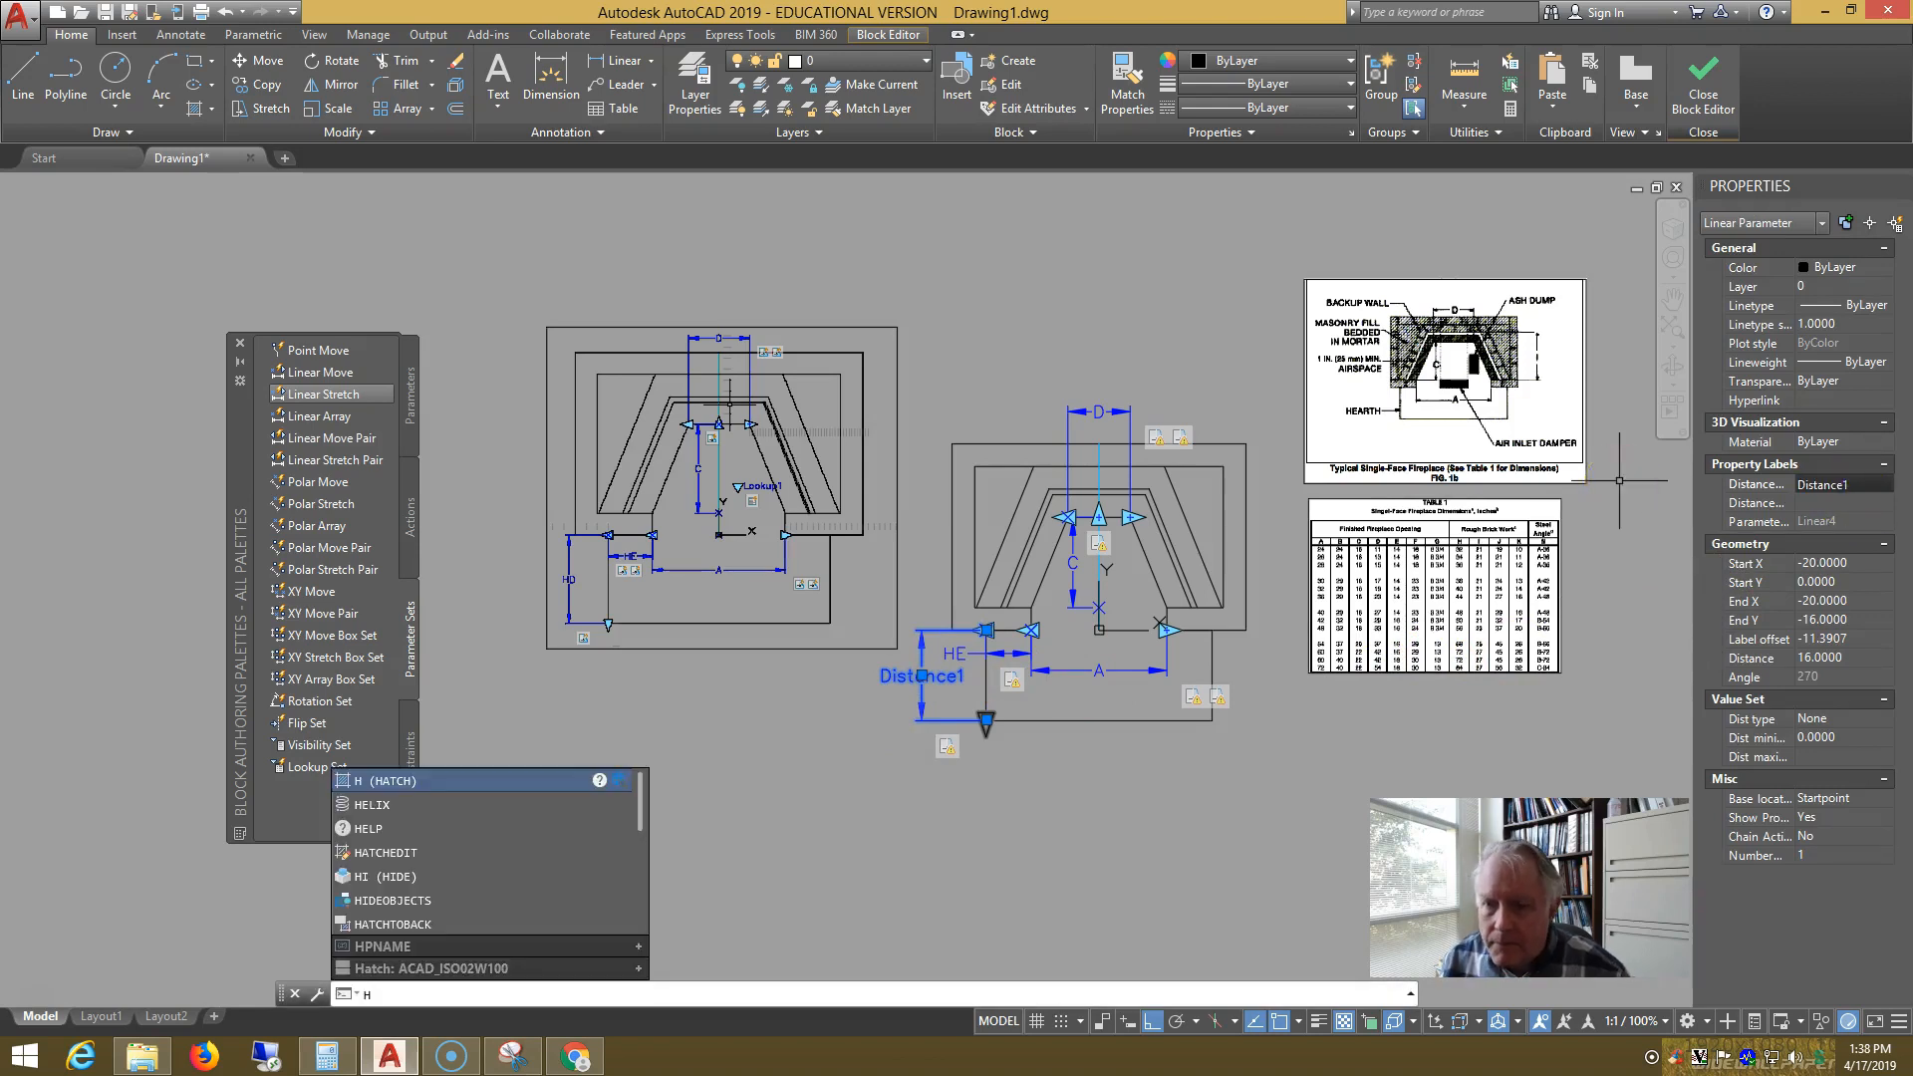
left_click(1874, 481)
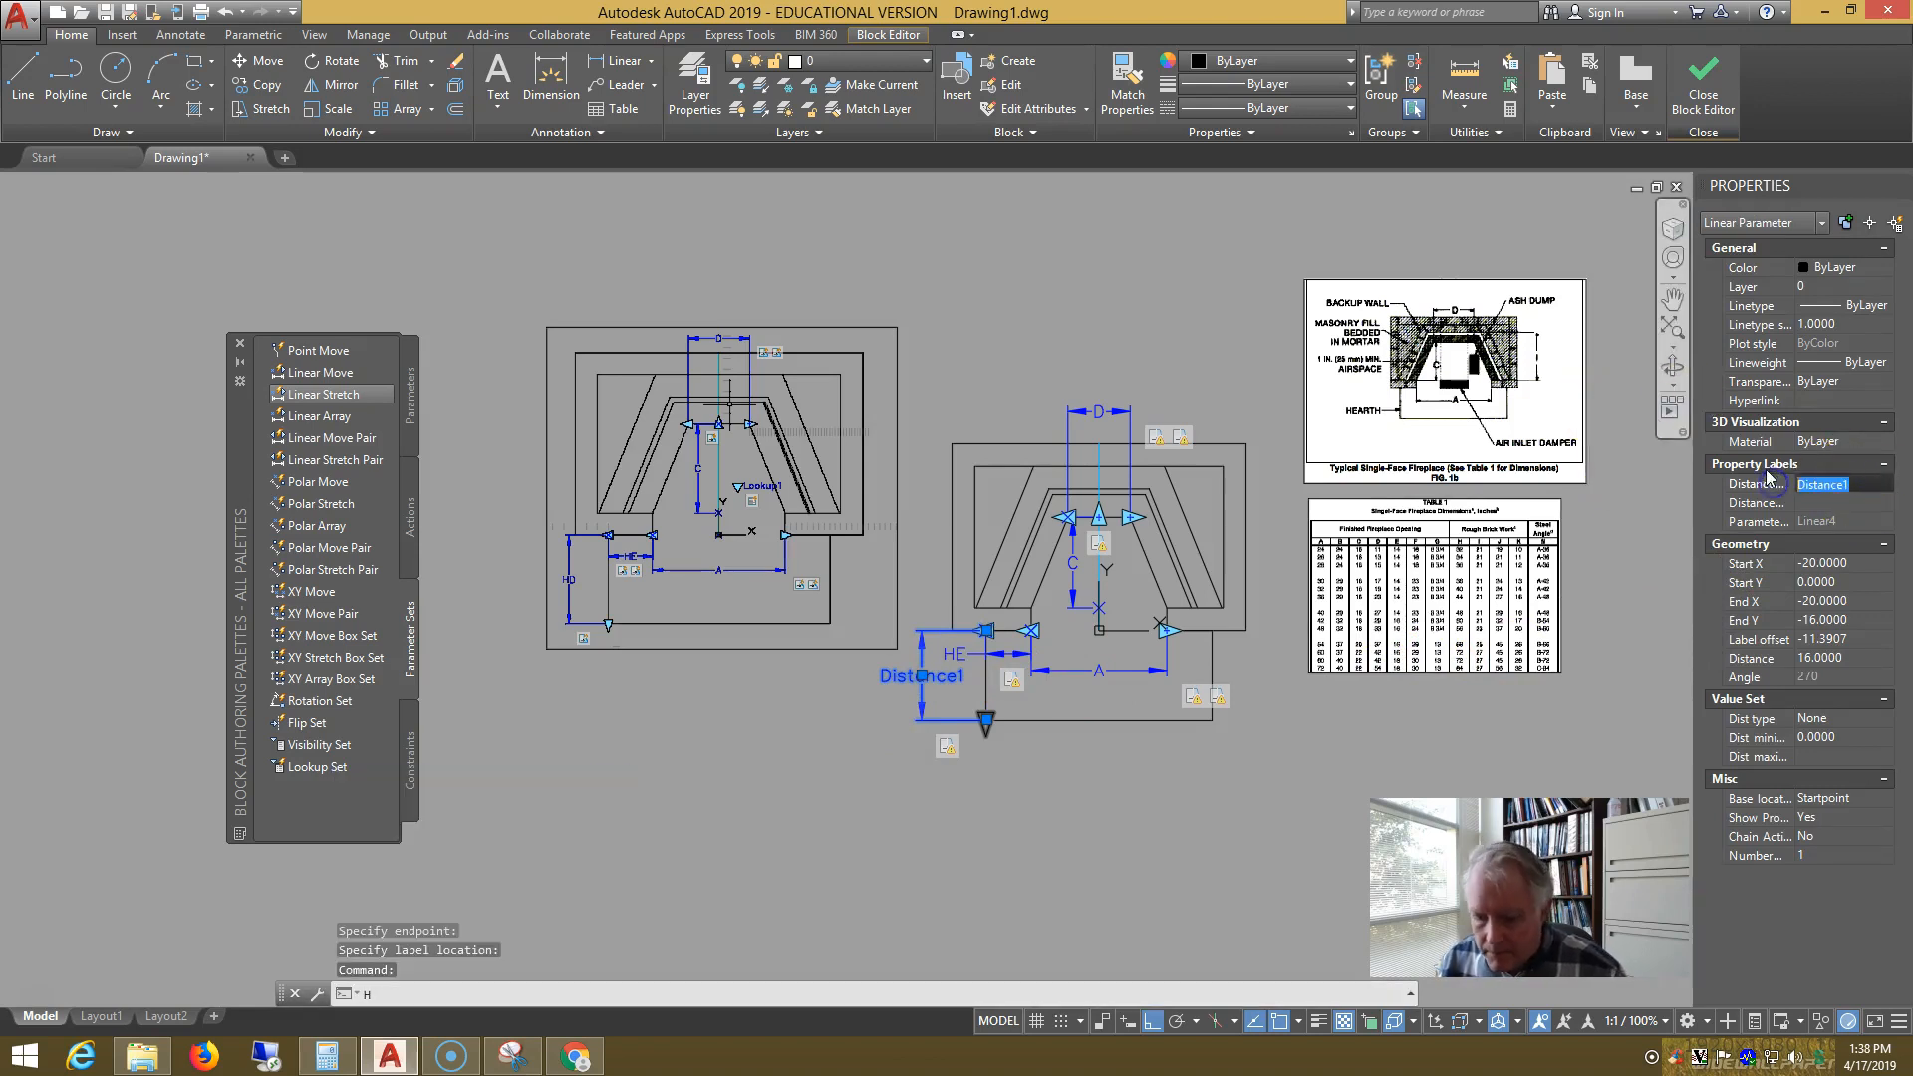
key("BackSpace")
type("D")
key("Return")
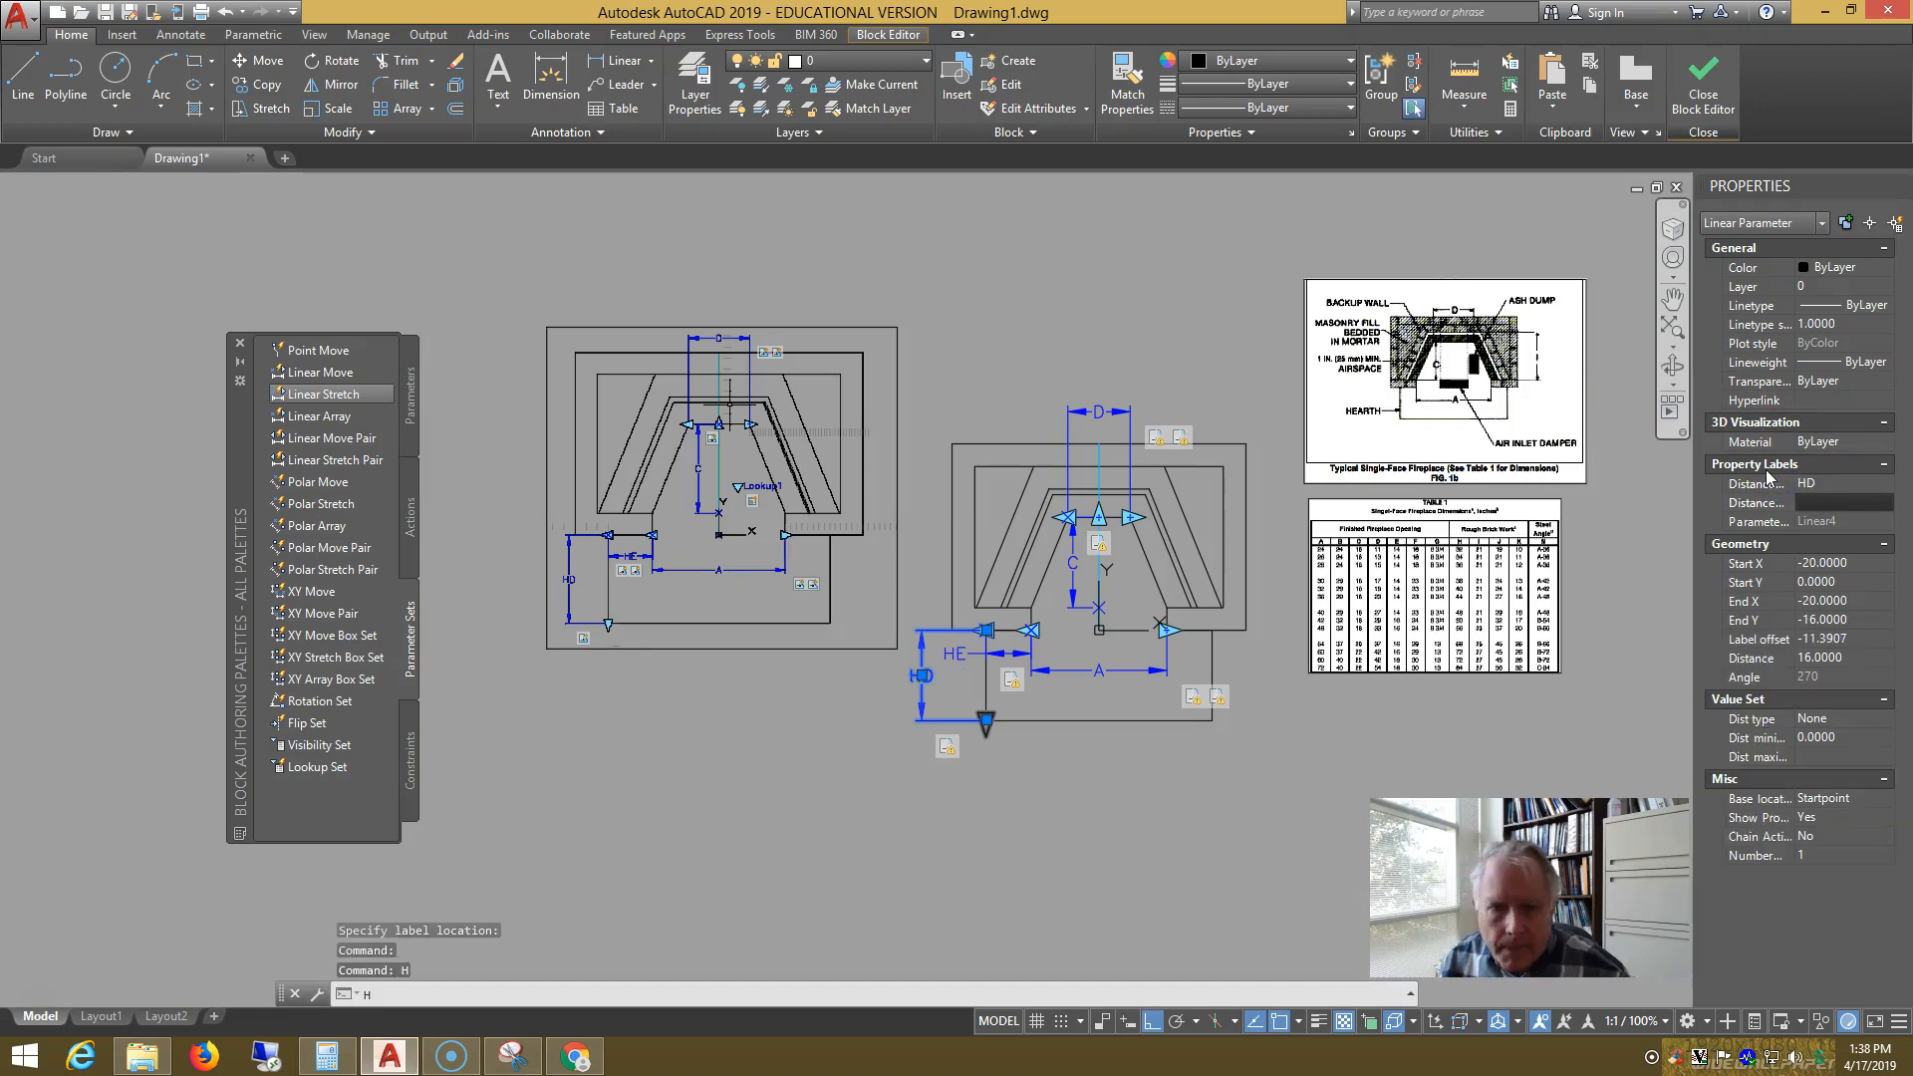
key("Escape")
key("Escape")
- Set the base location of parameters A and D to Midpoint and their distance type to Increment
middle_click_drag(1174, 487, 1165, 494)
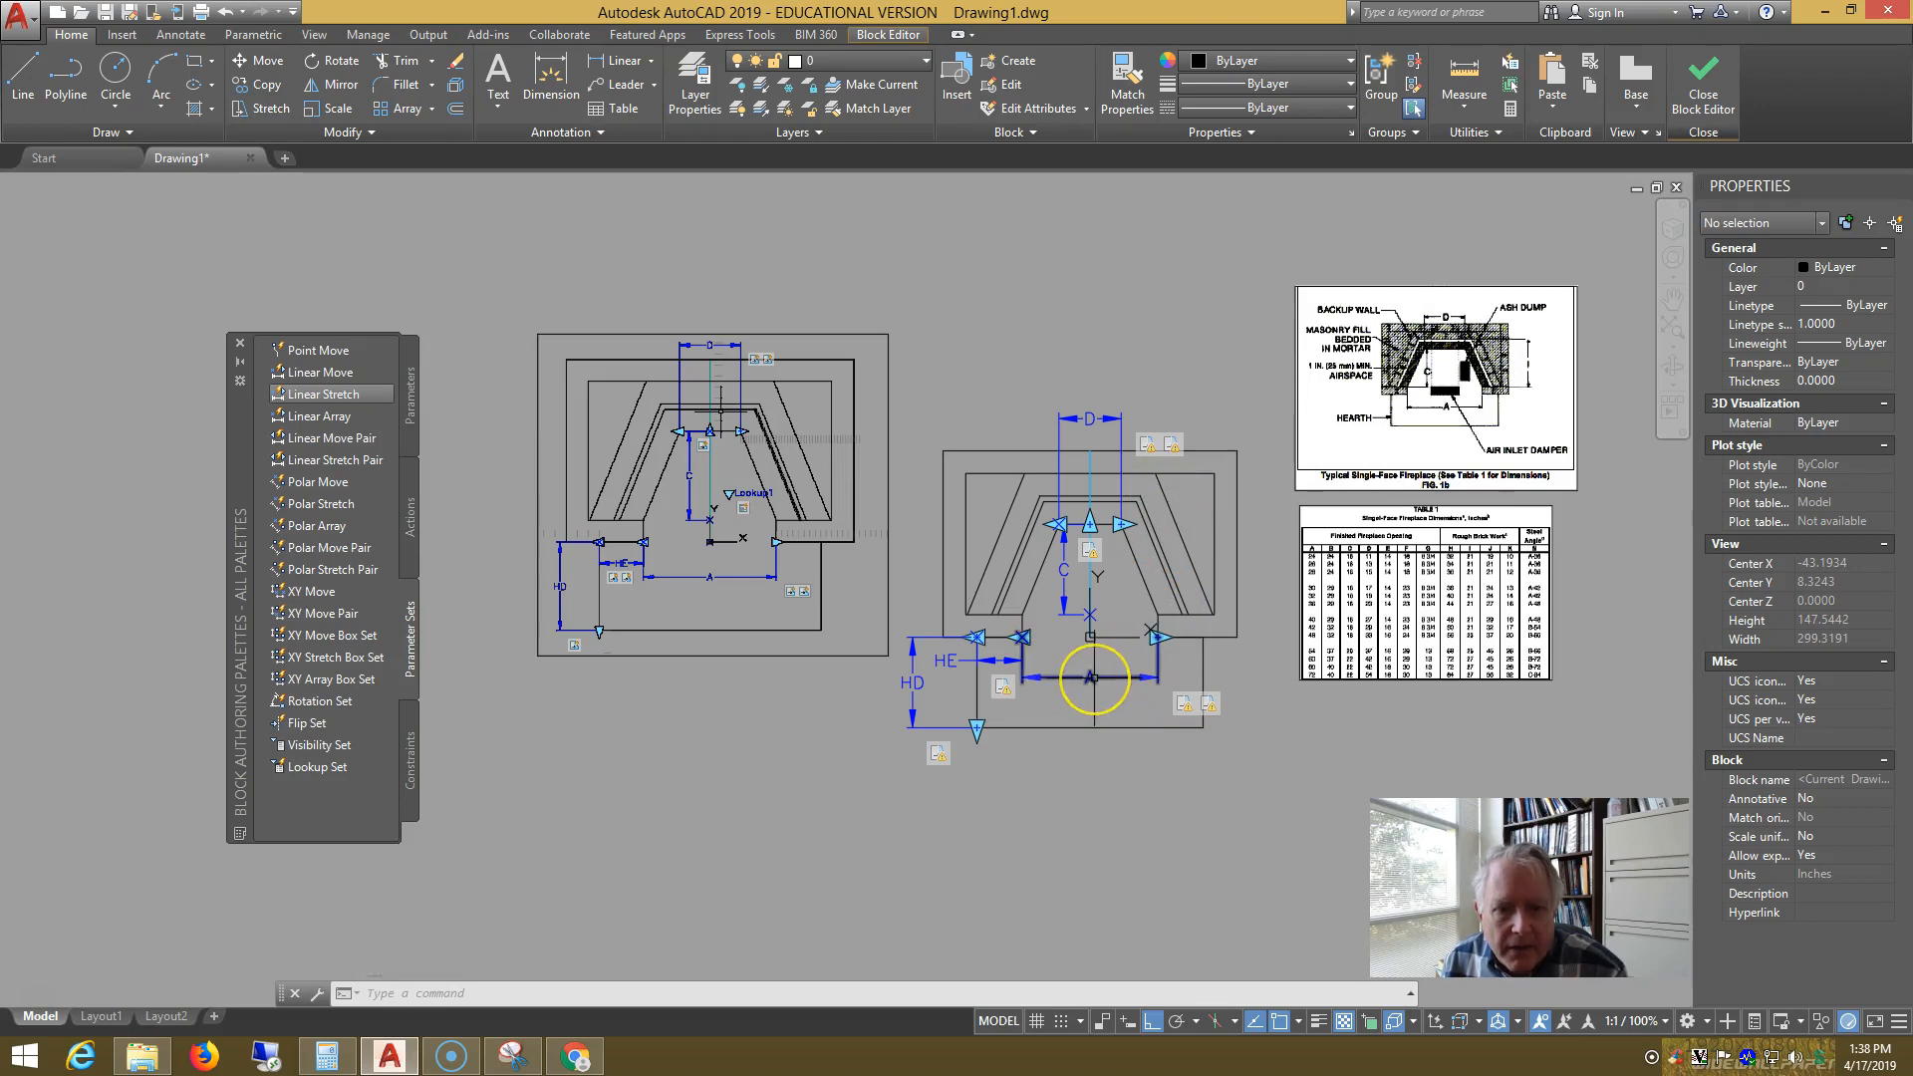
left_click(1092, 677)
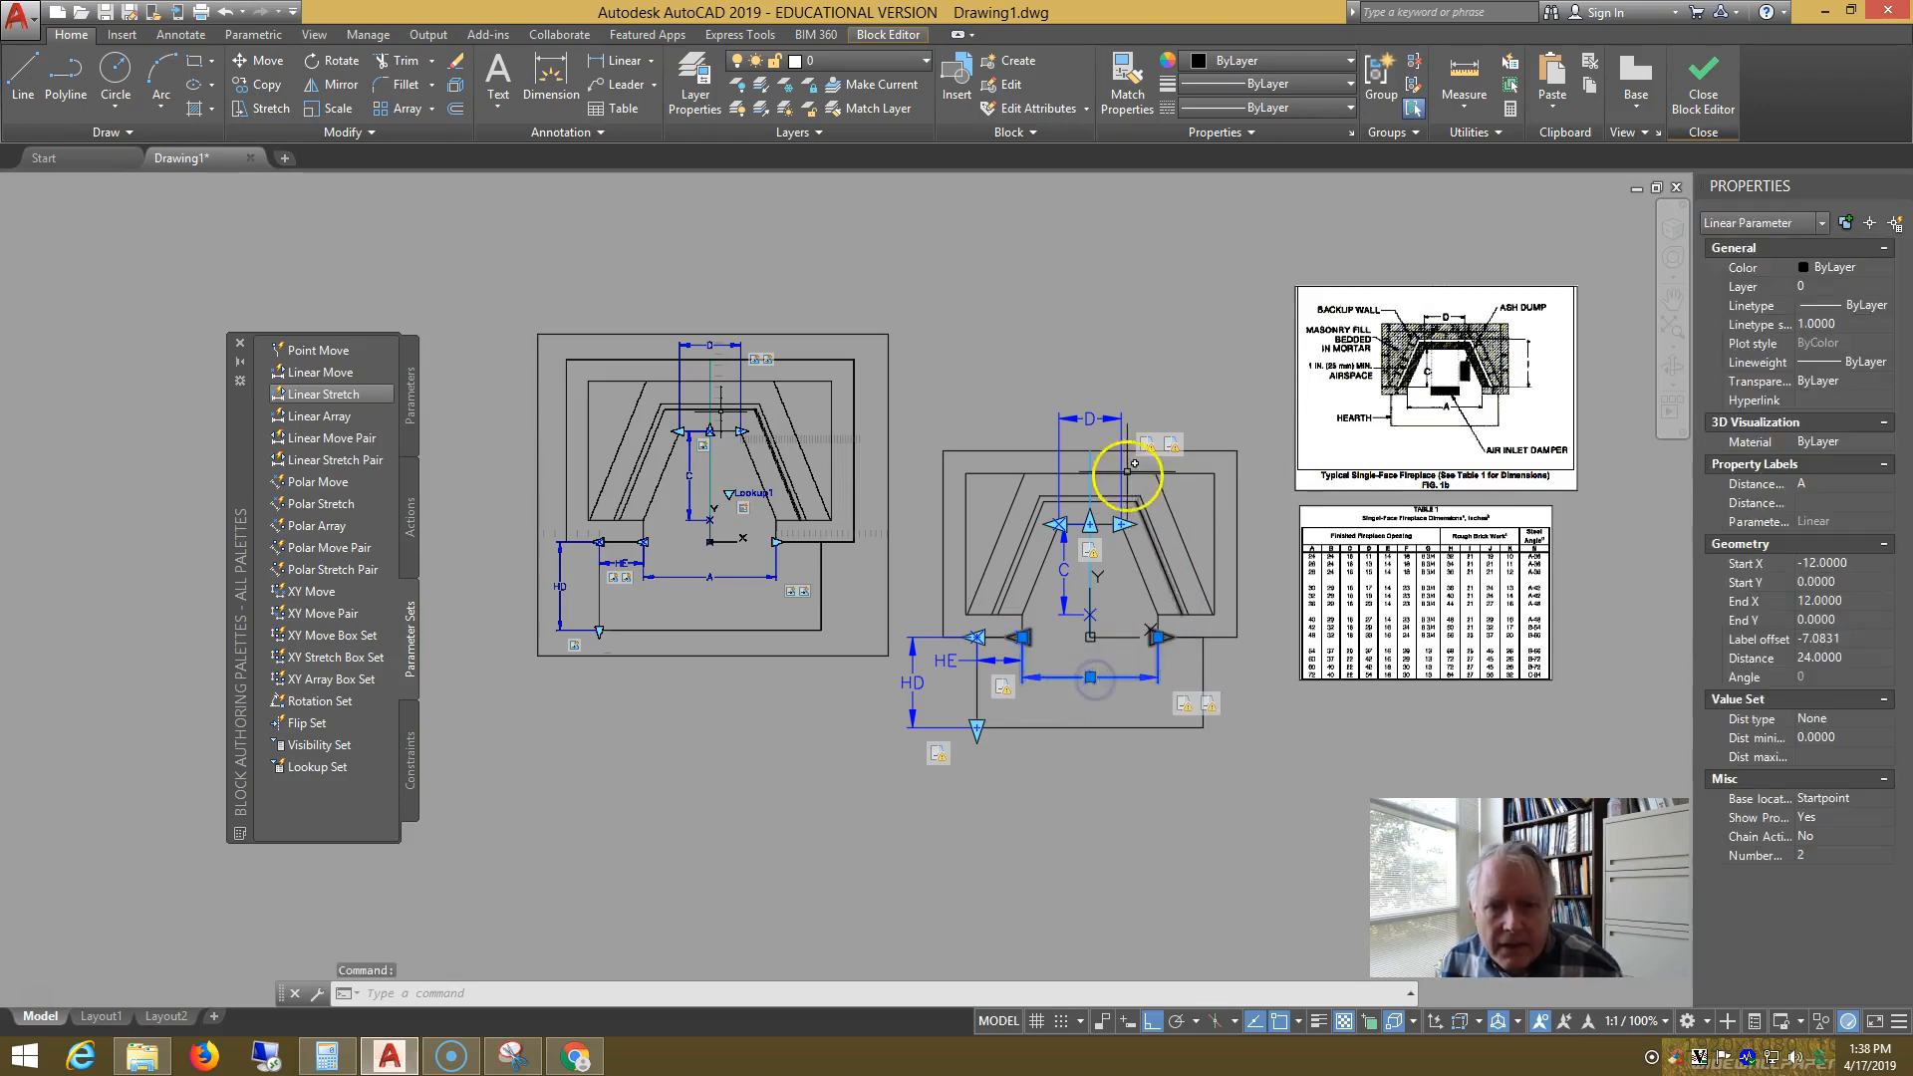
left_click(1118, 410, "ctrl")
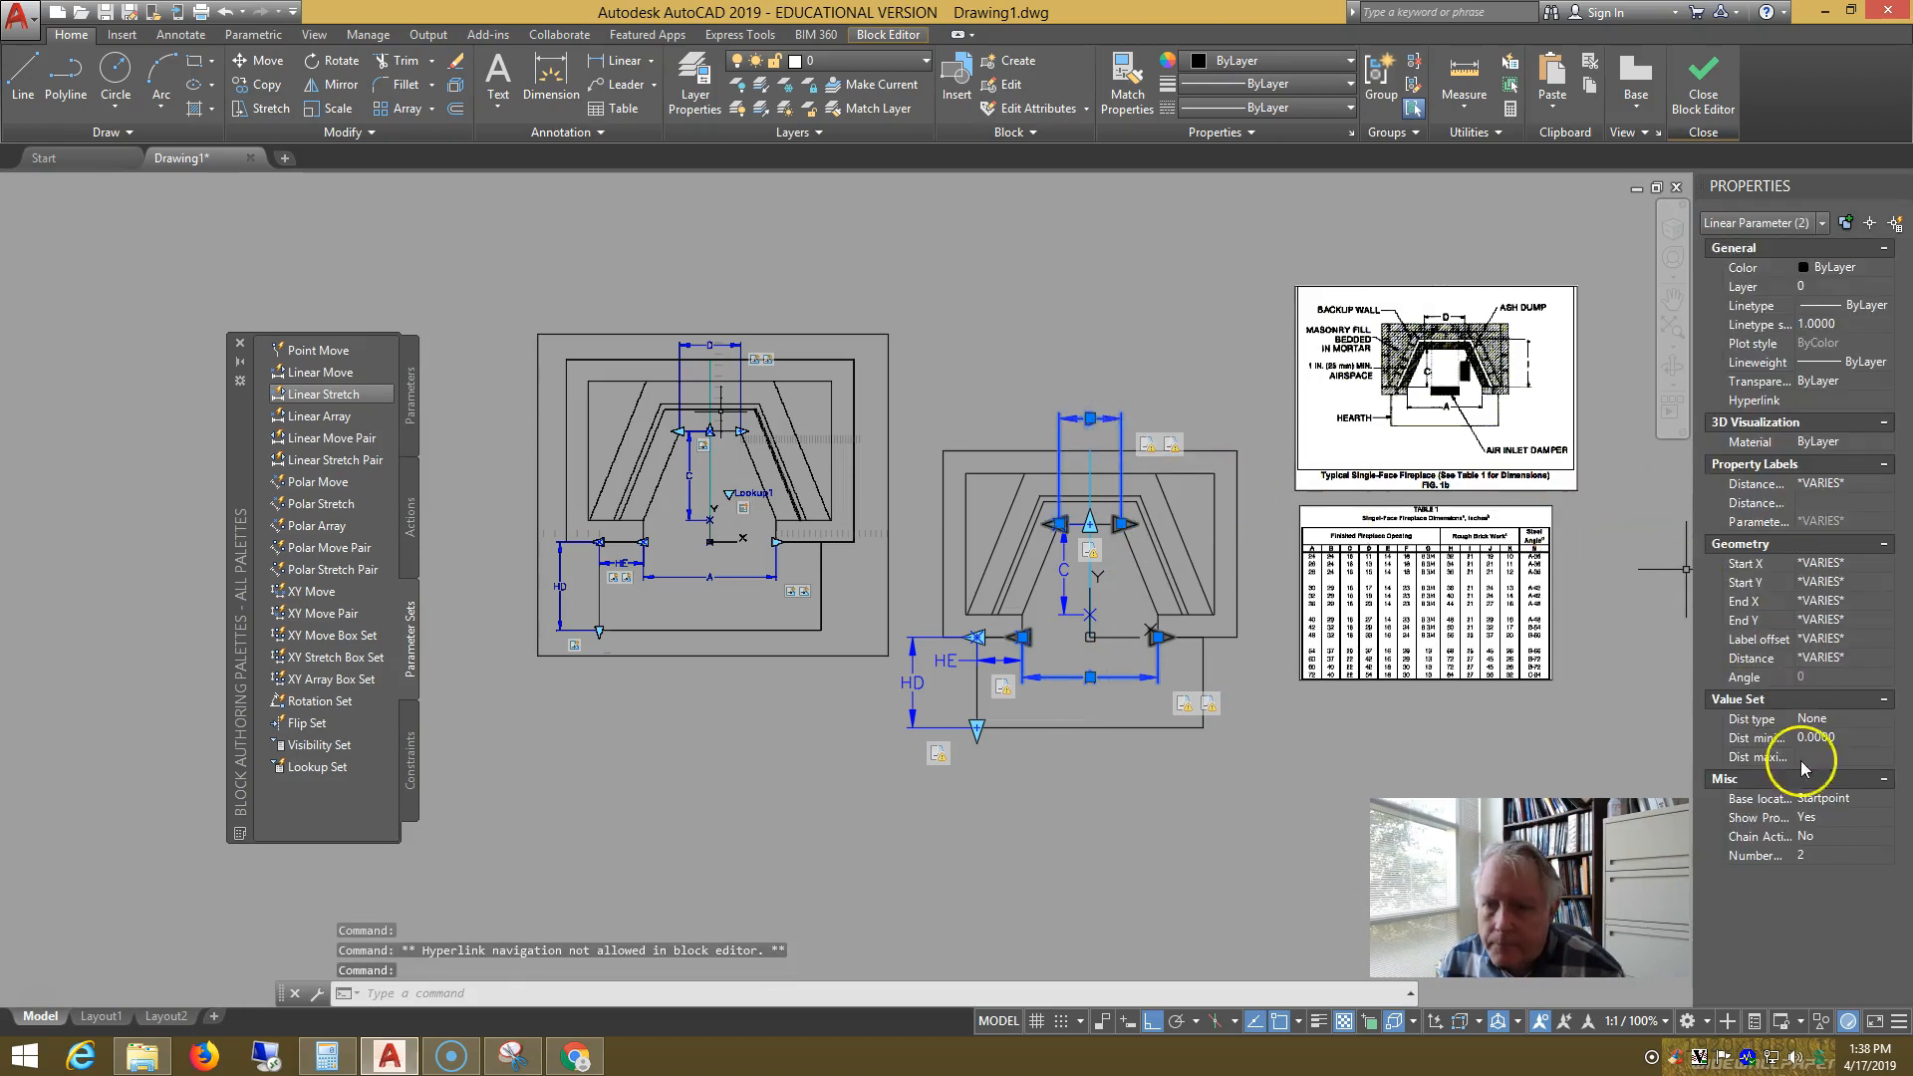
left_click(1843, 798)
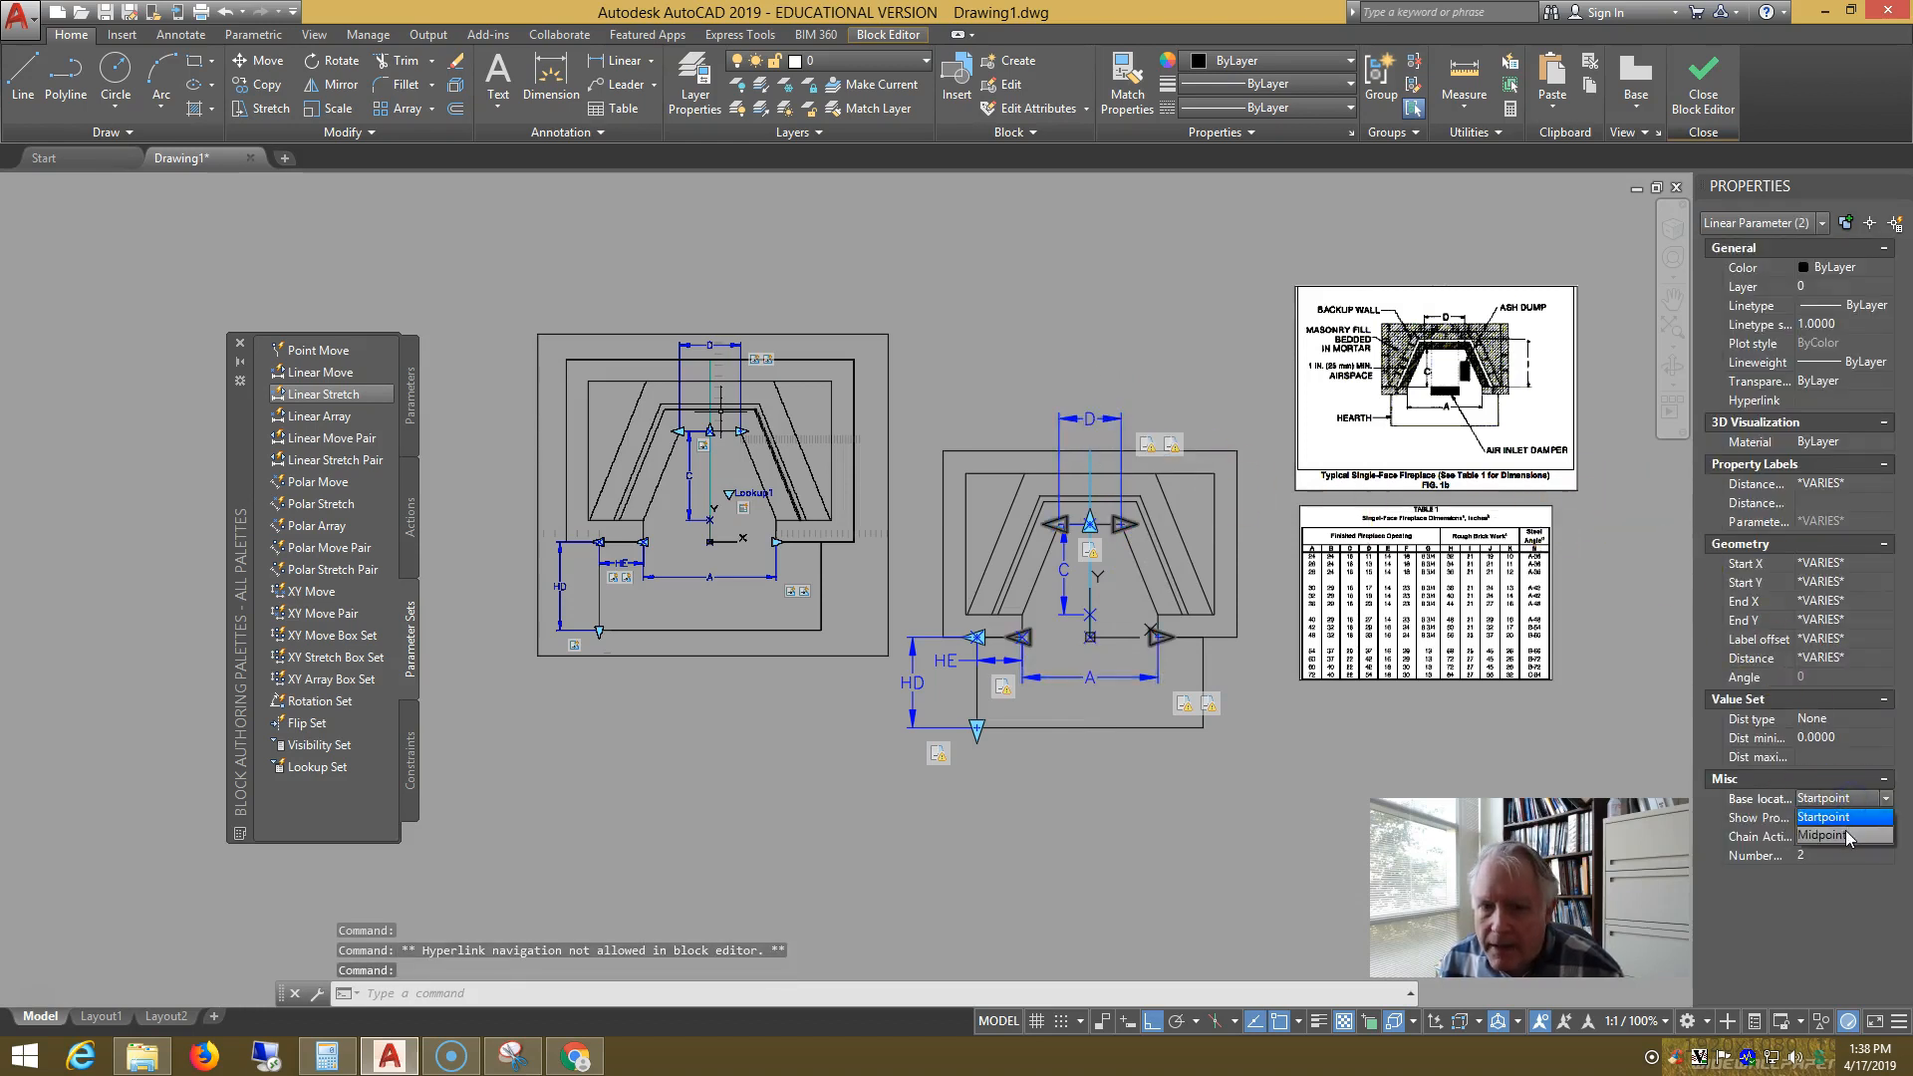
left_click(1844, 833)
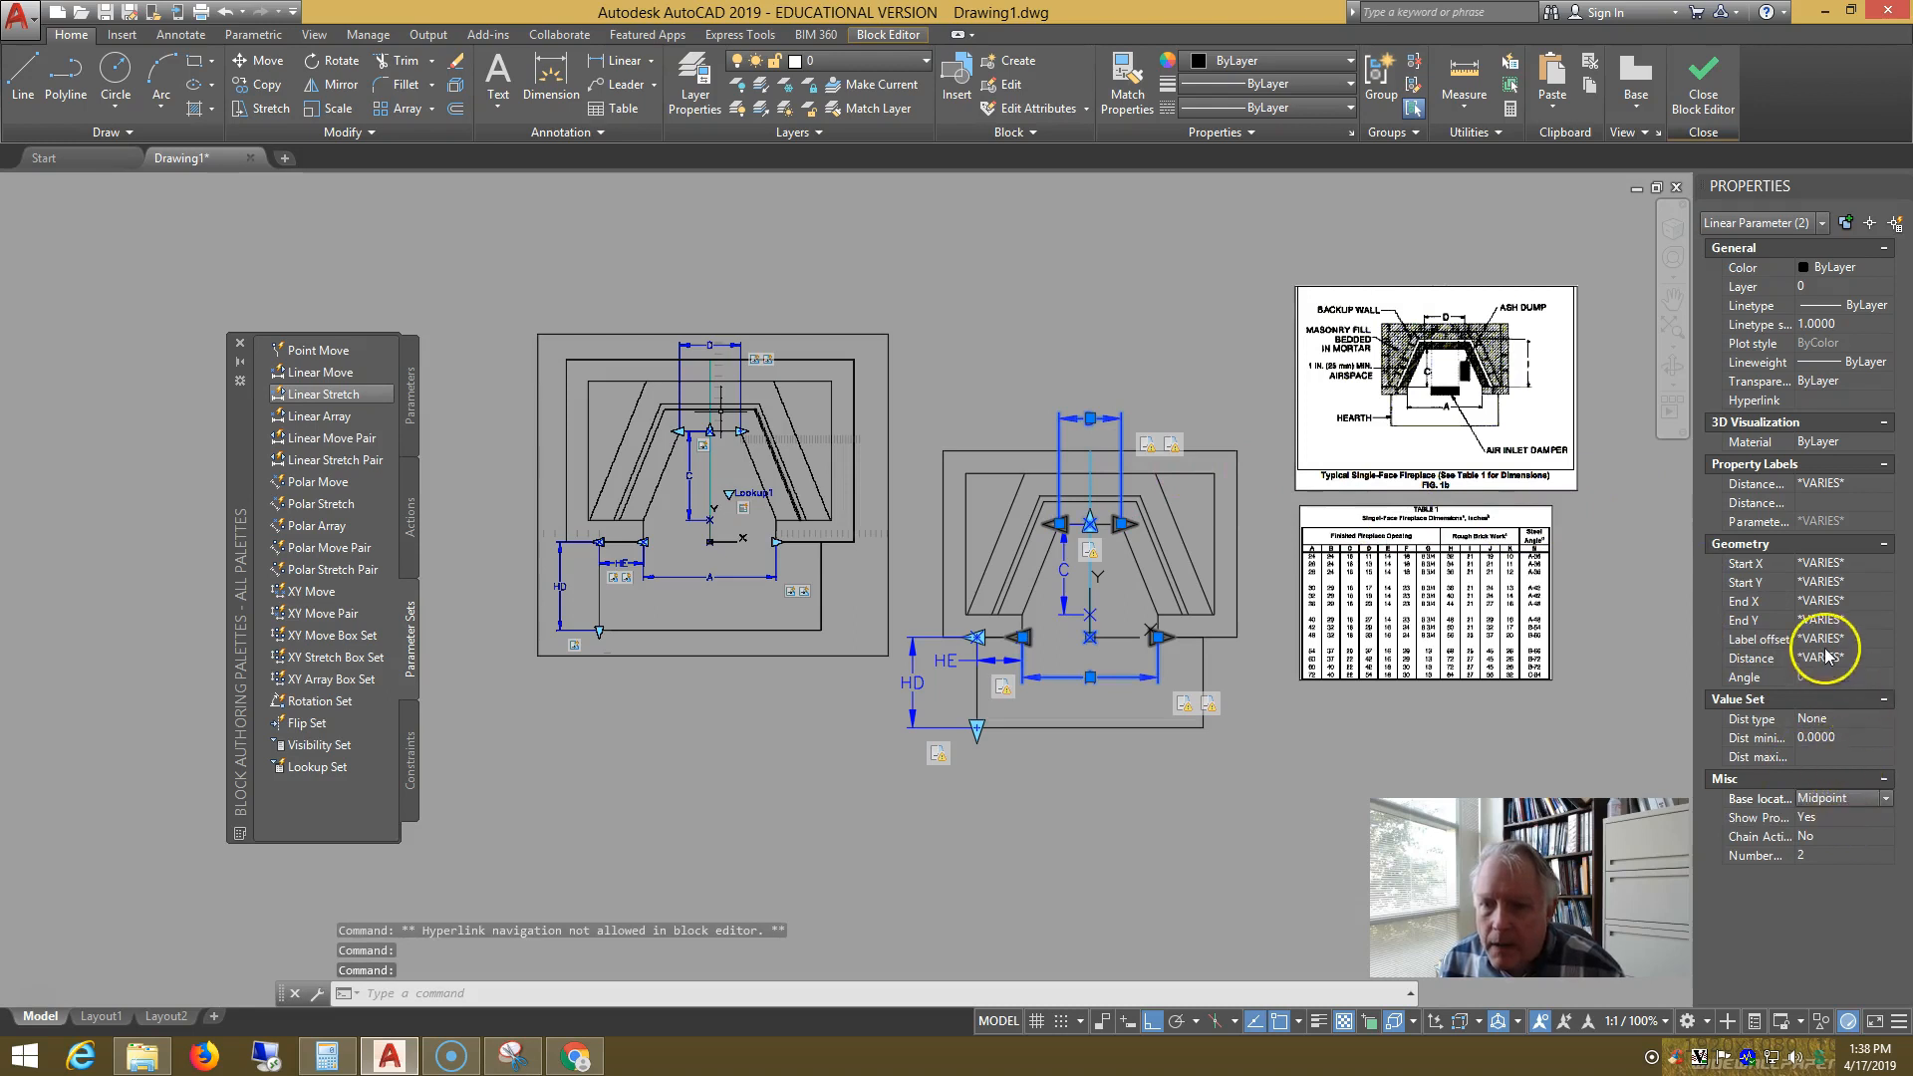
left_click(1838, 718)
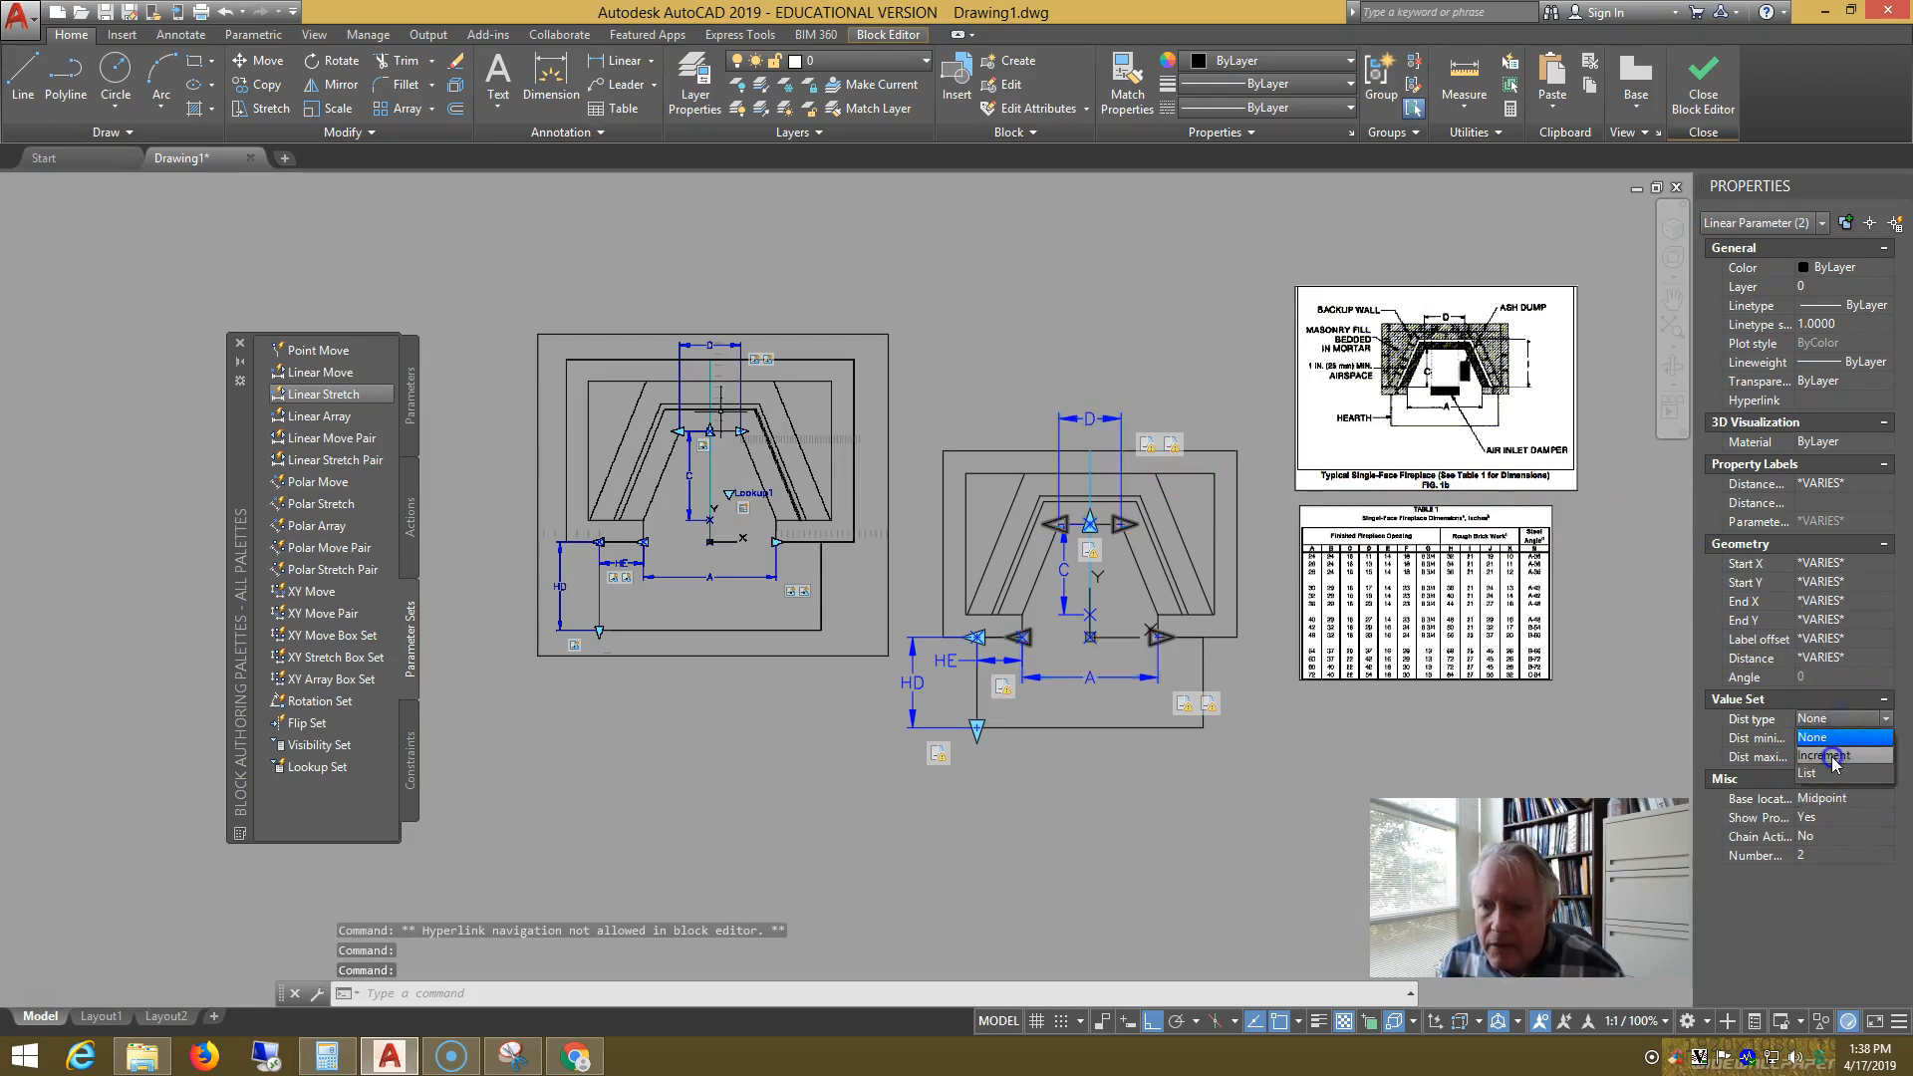
left_click(1831, 756)
left_click(1846, 737)
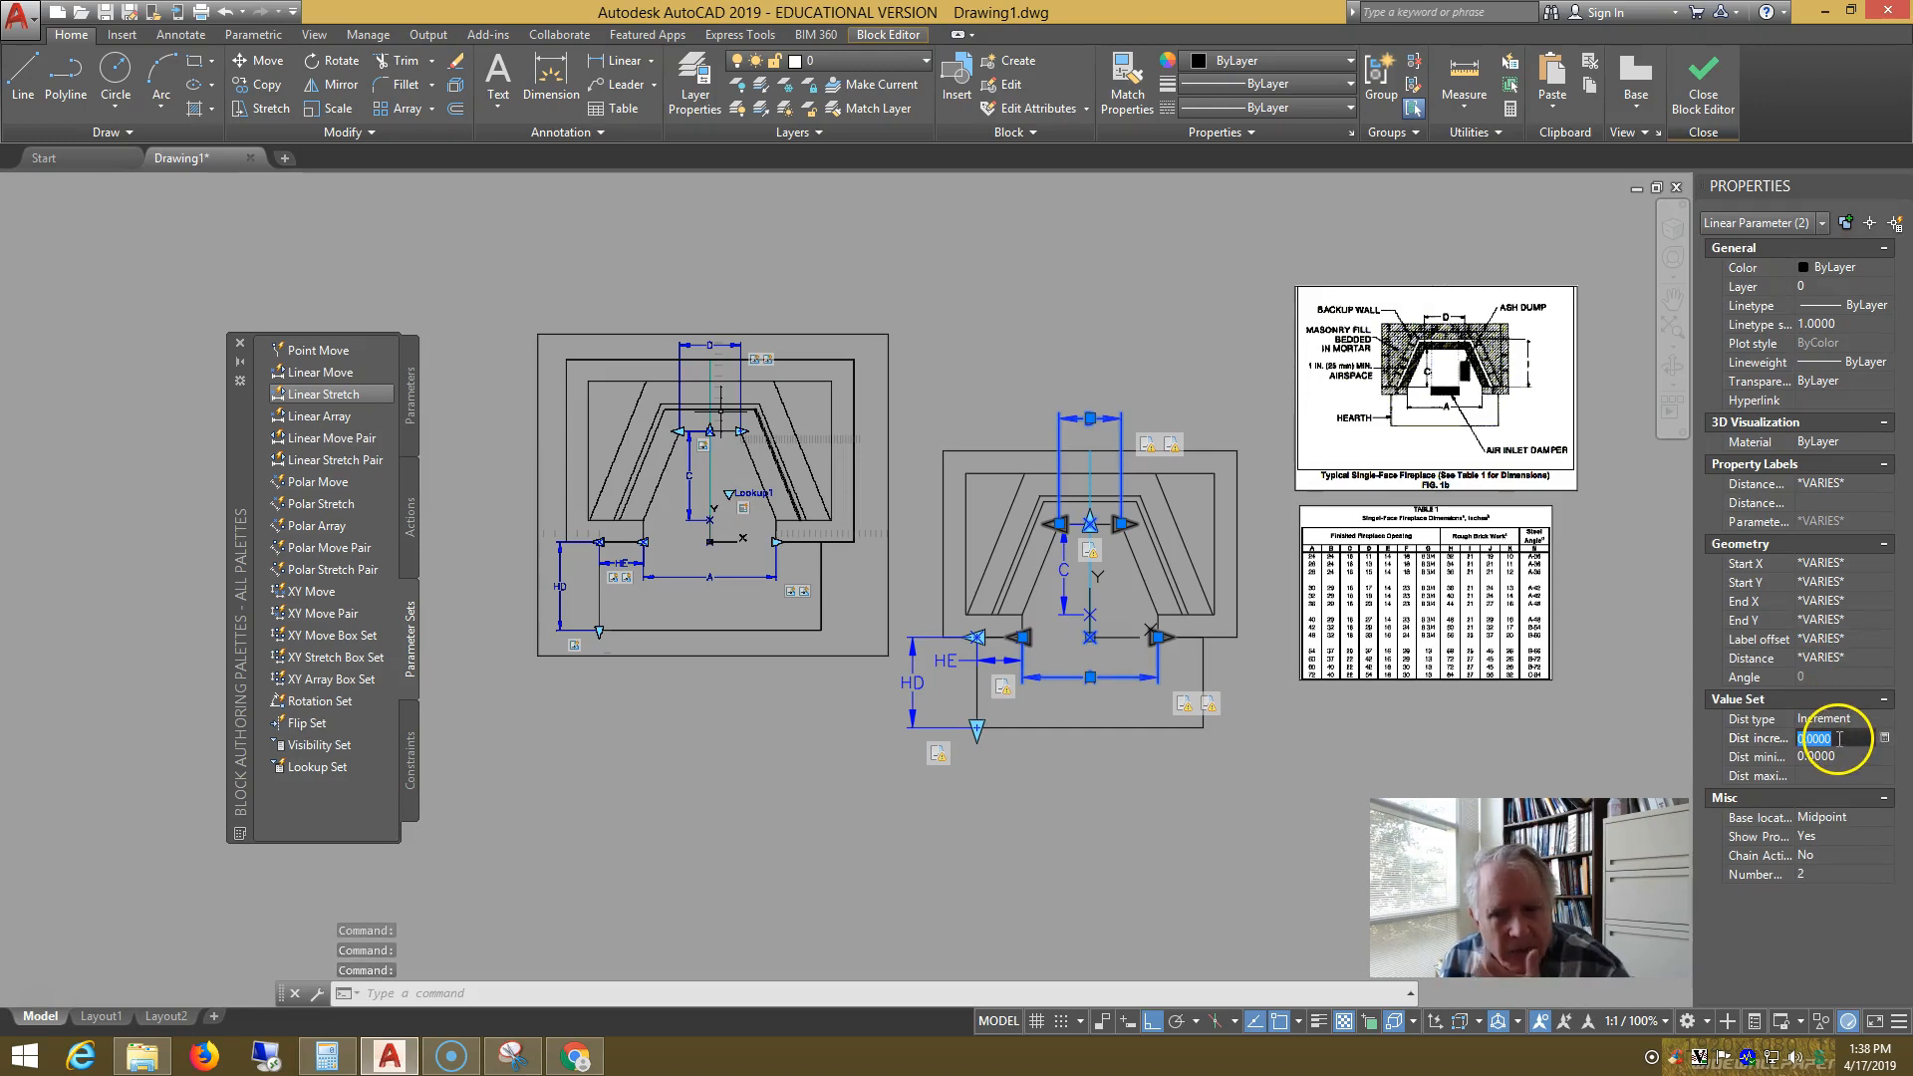
key("Escape")
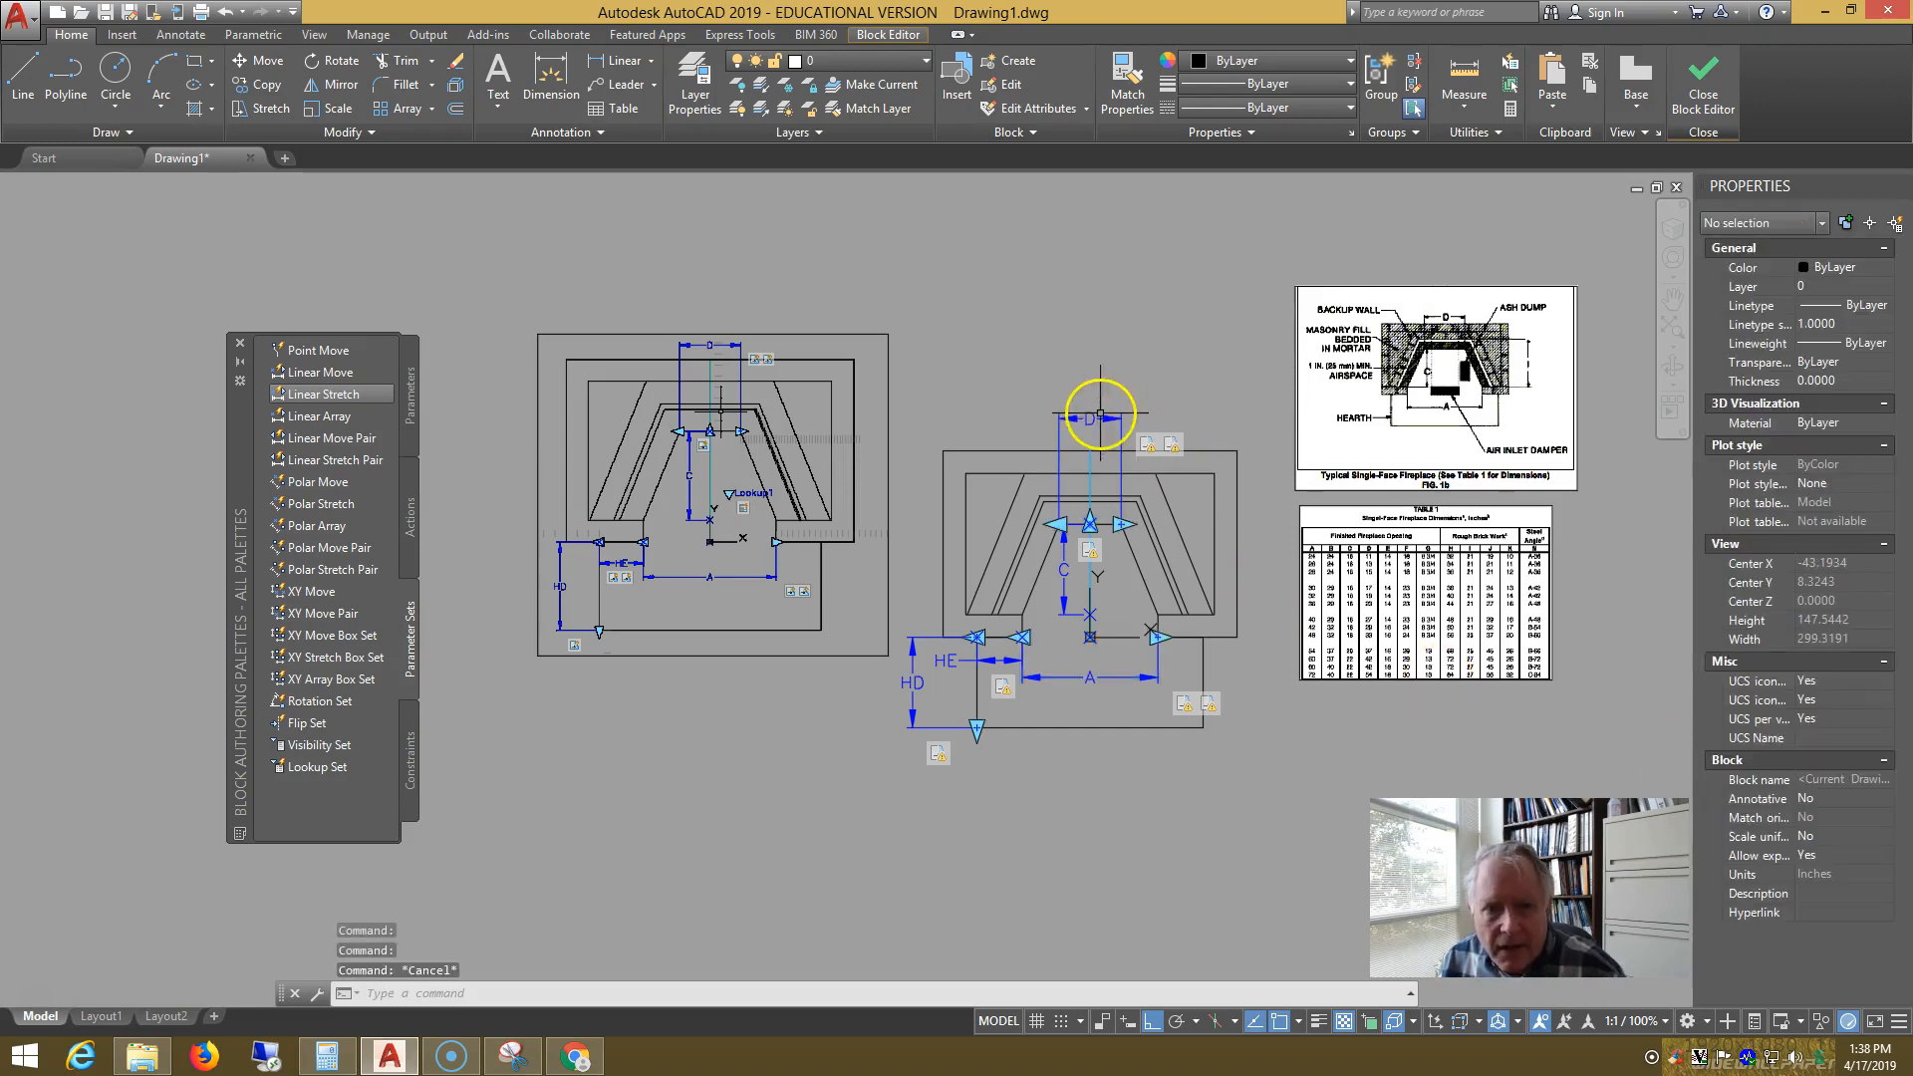
- Give parameter A a distance increment of 2, a minimum of 24 and a maximum of 72
left_click(1131, 678)
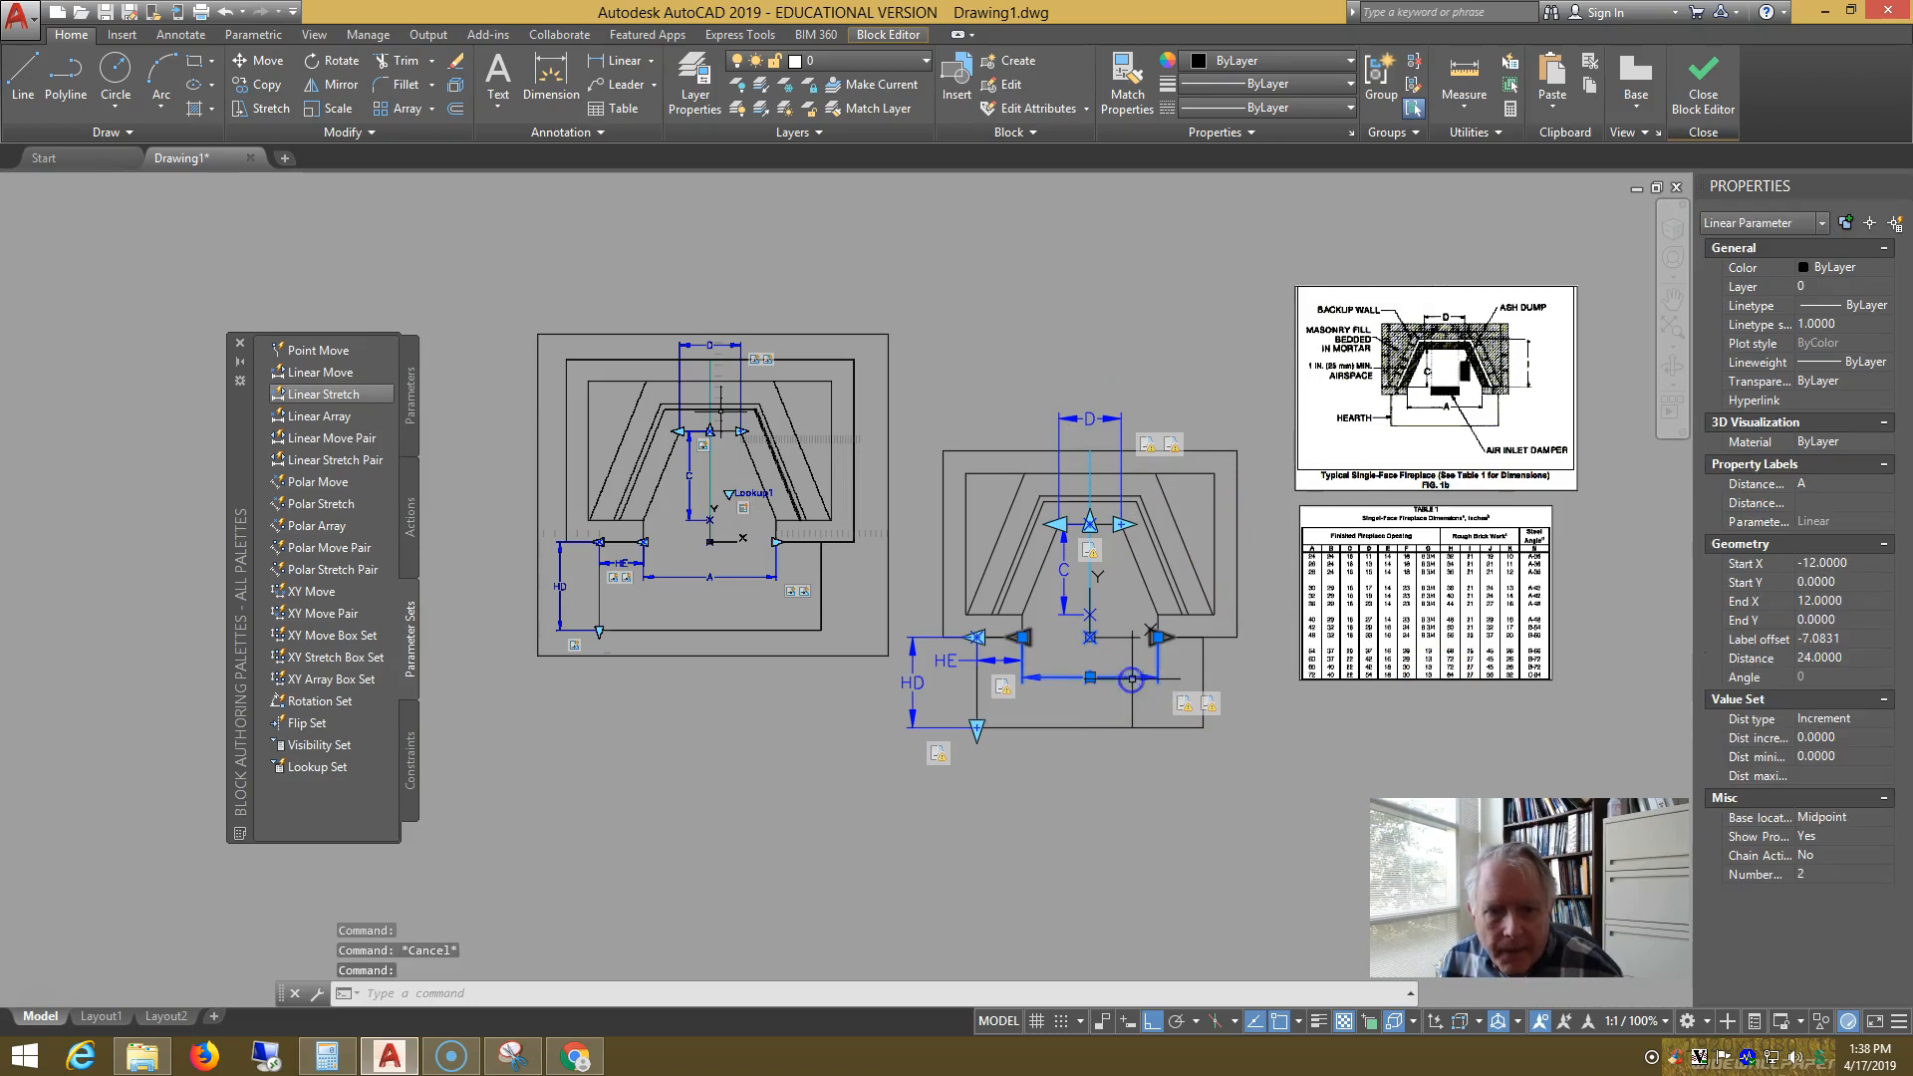
left_click(1849, 737)
left_click(1848, 756)
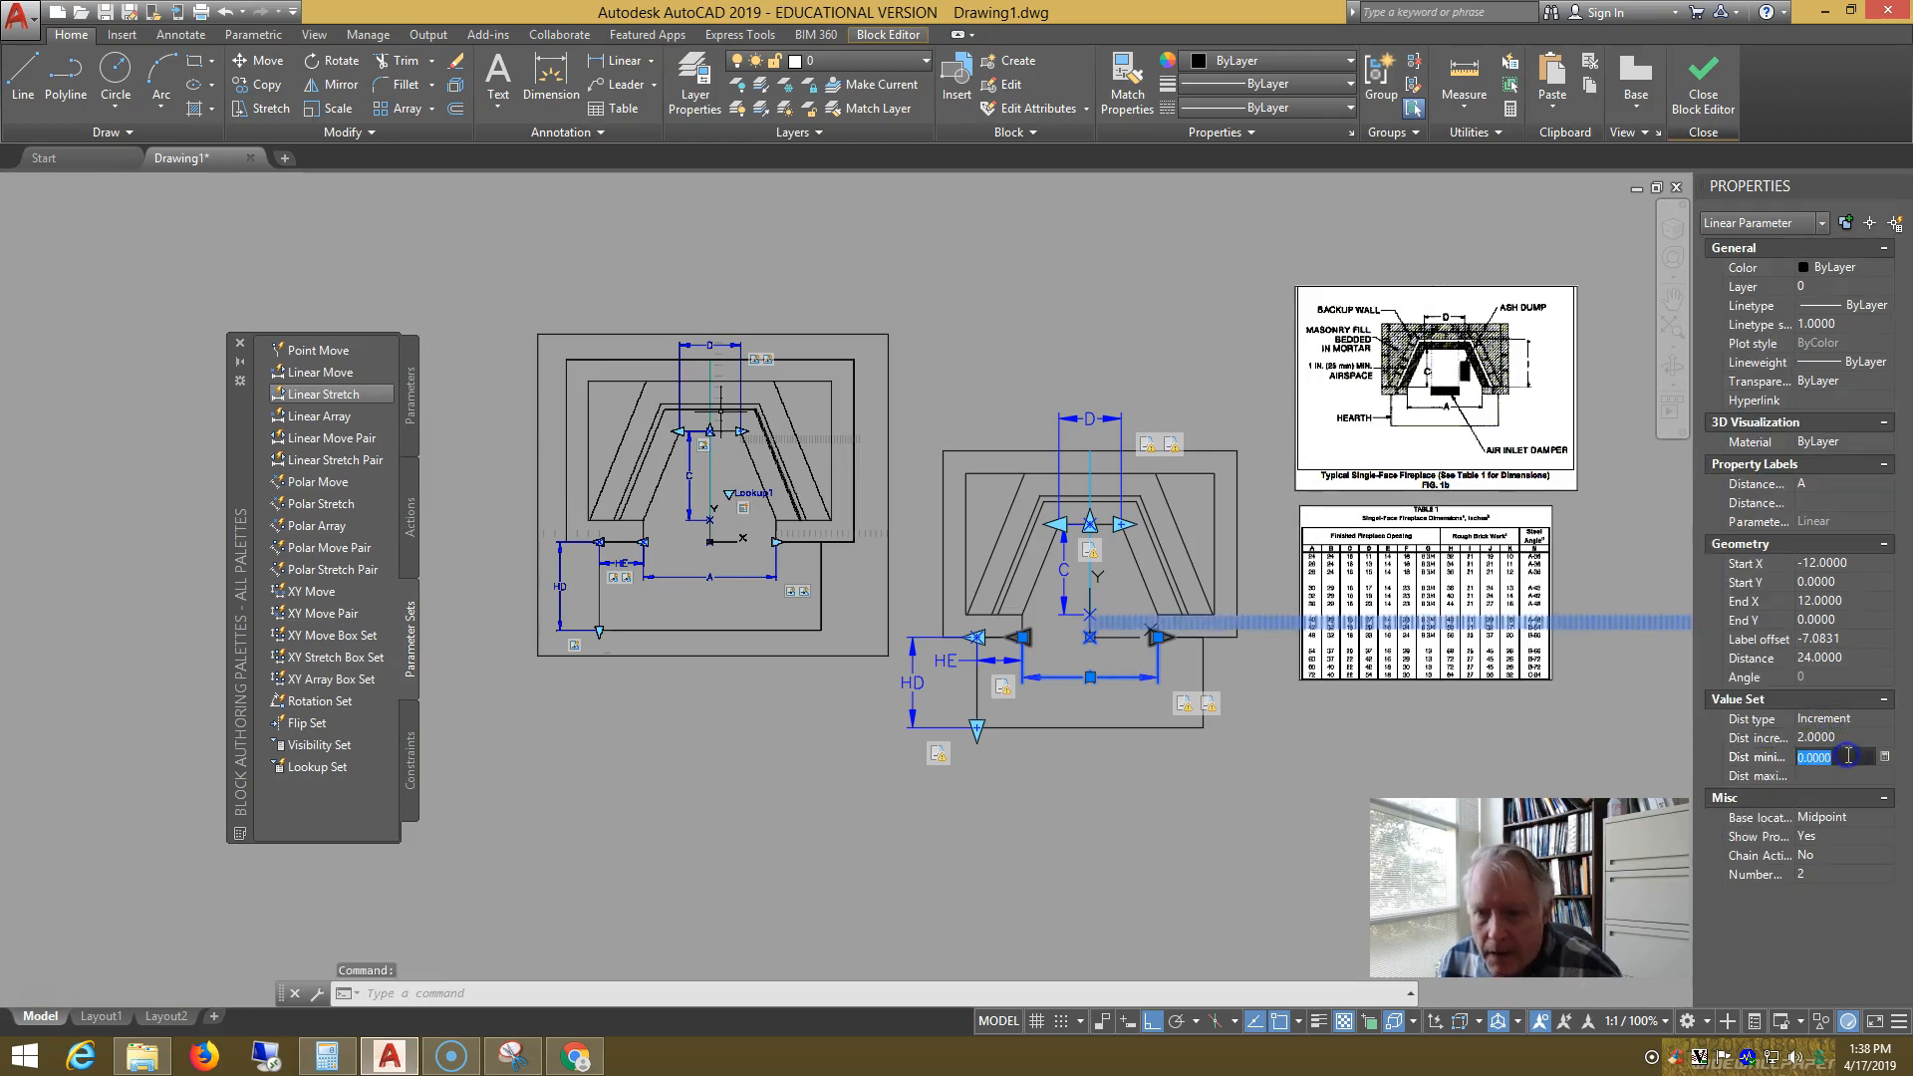
left_click(1849, 773)
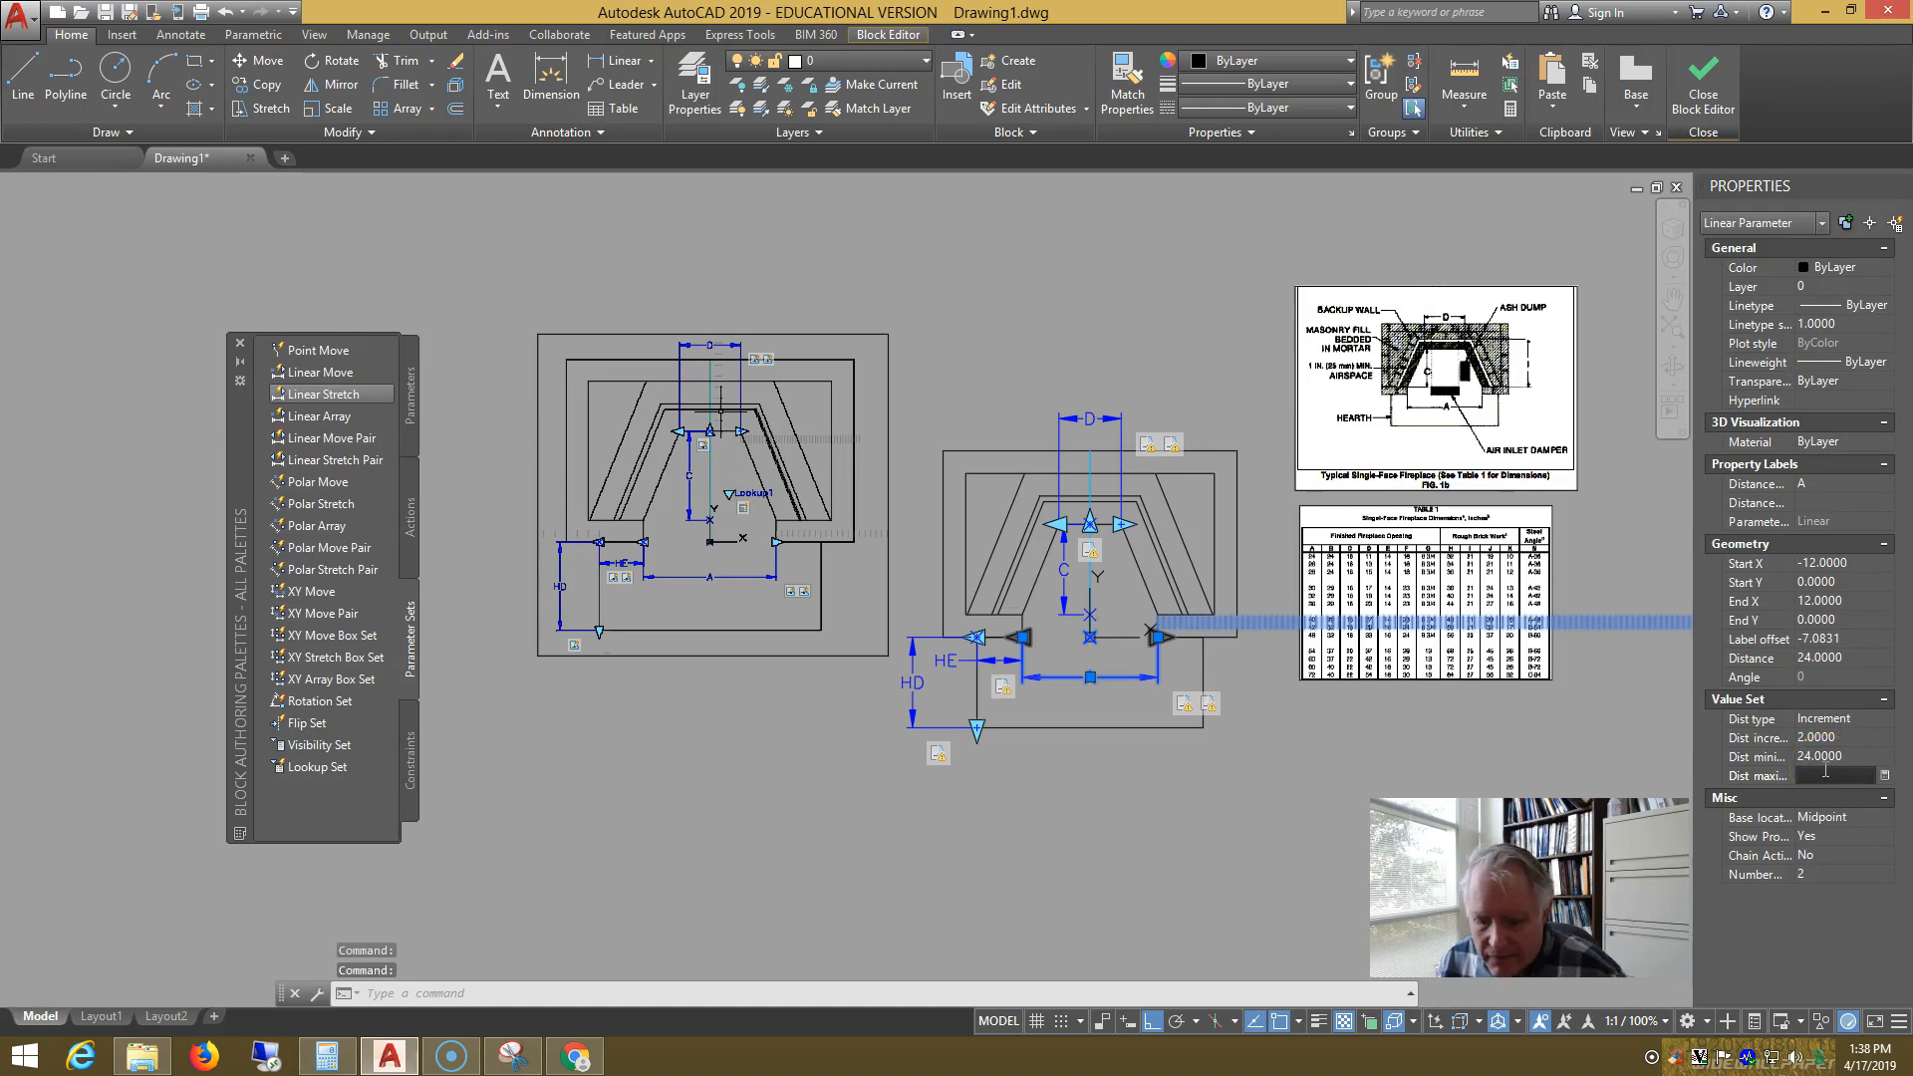
key("Return")
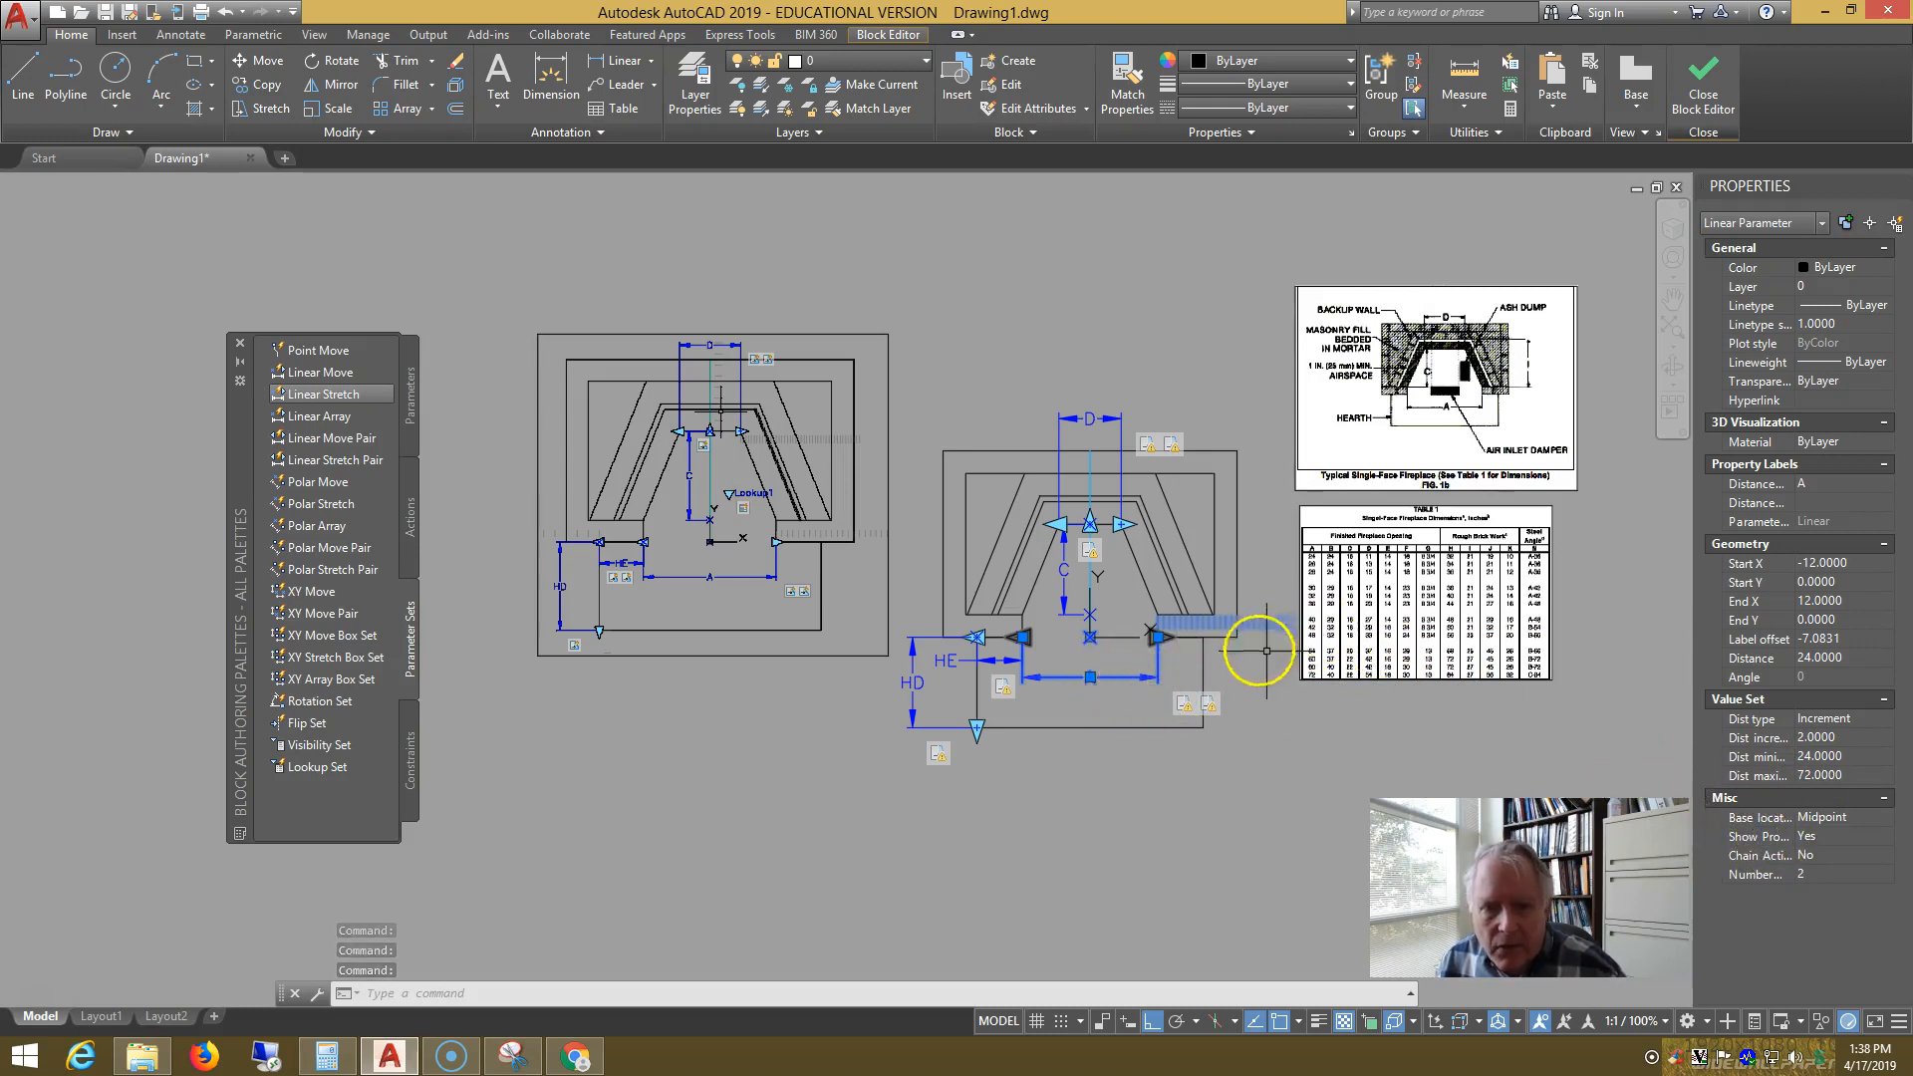
key("Escape")
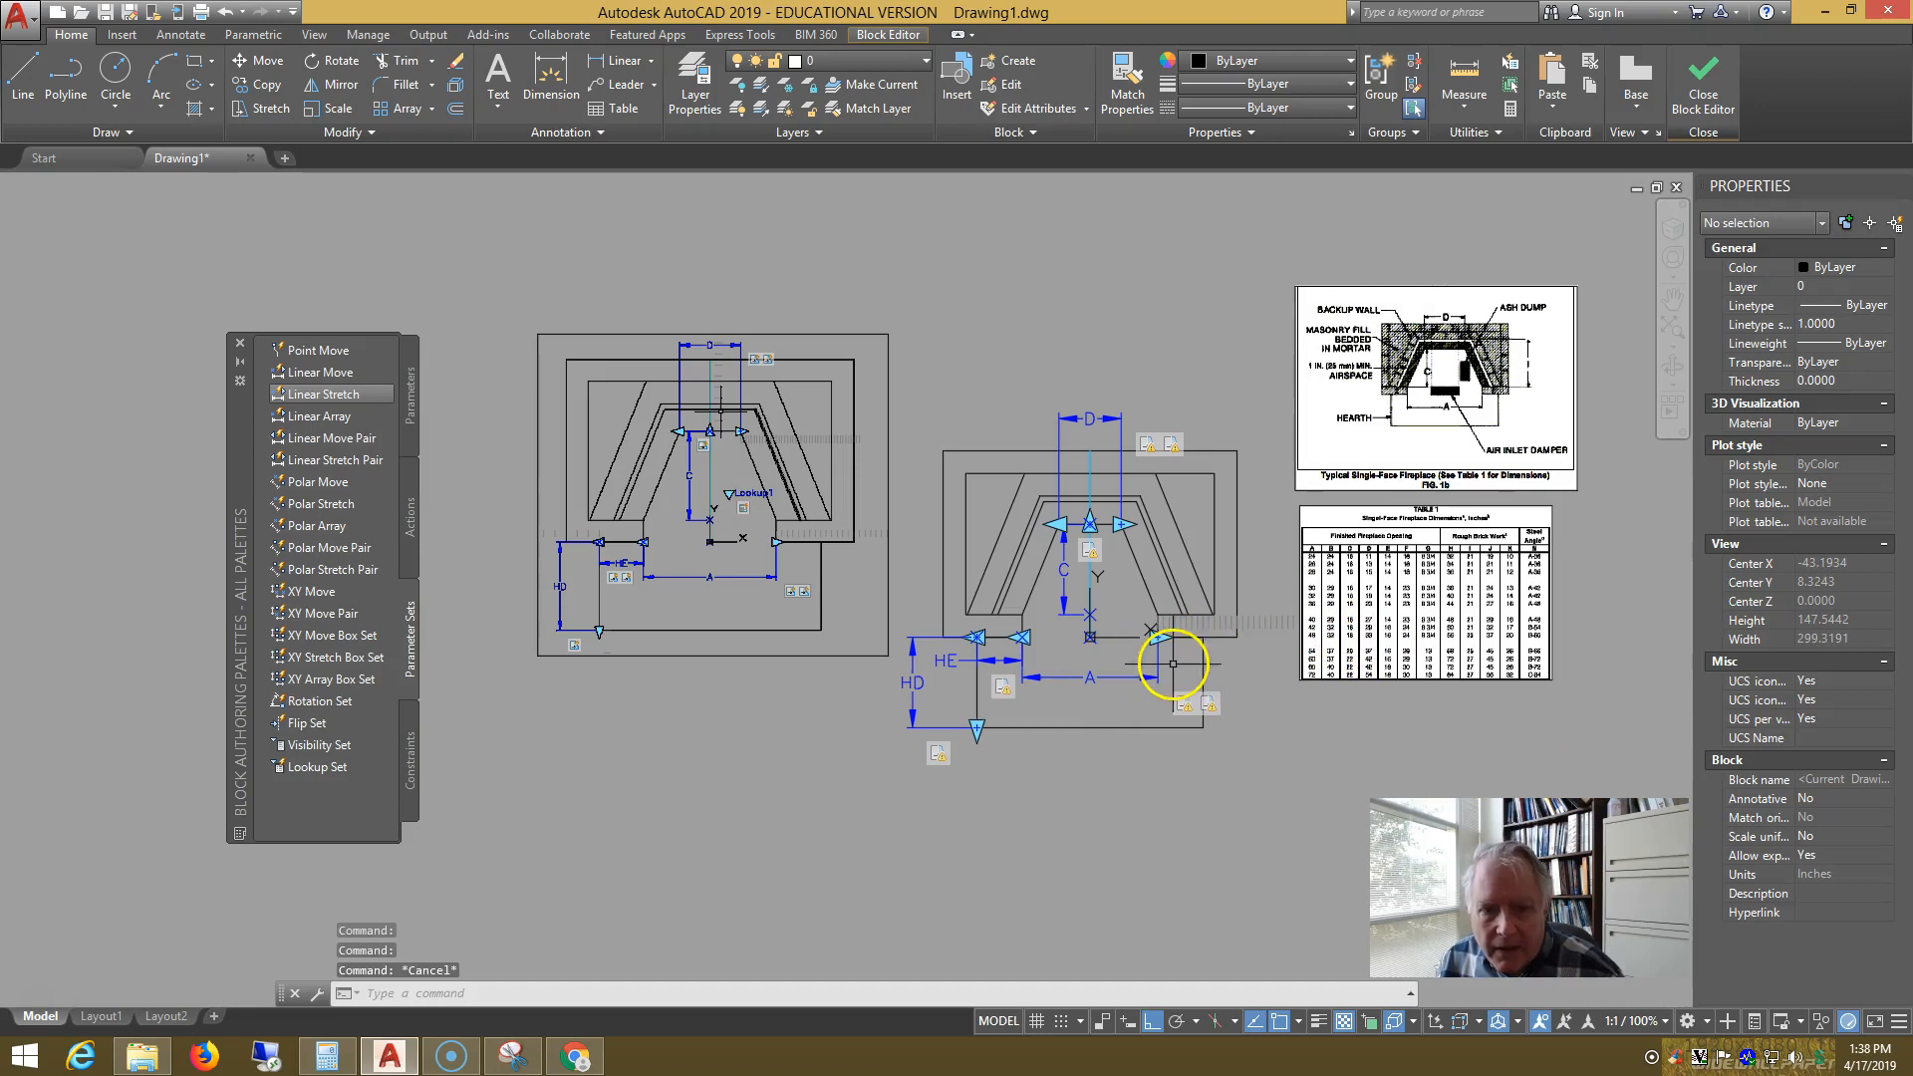
- Give parameter D a distance increment of 1, a minimum of 11 and a maximum of 54
left_click(1112, 419)
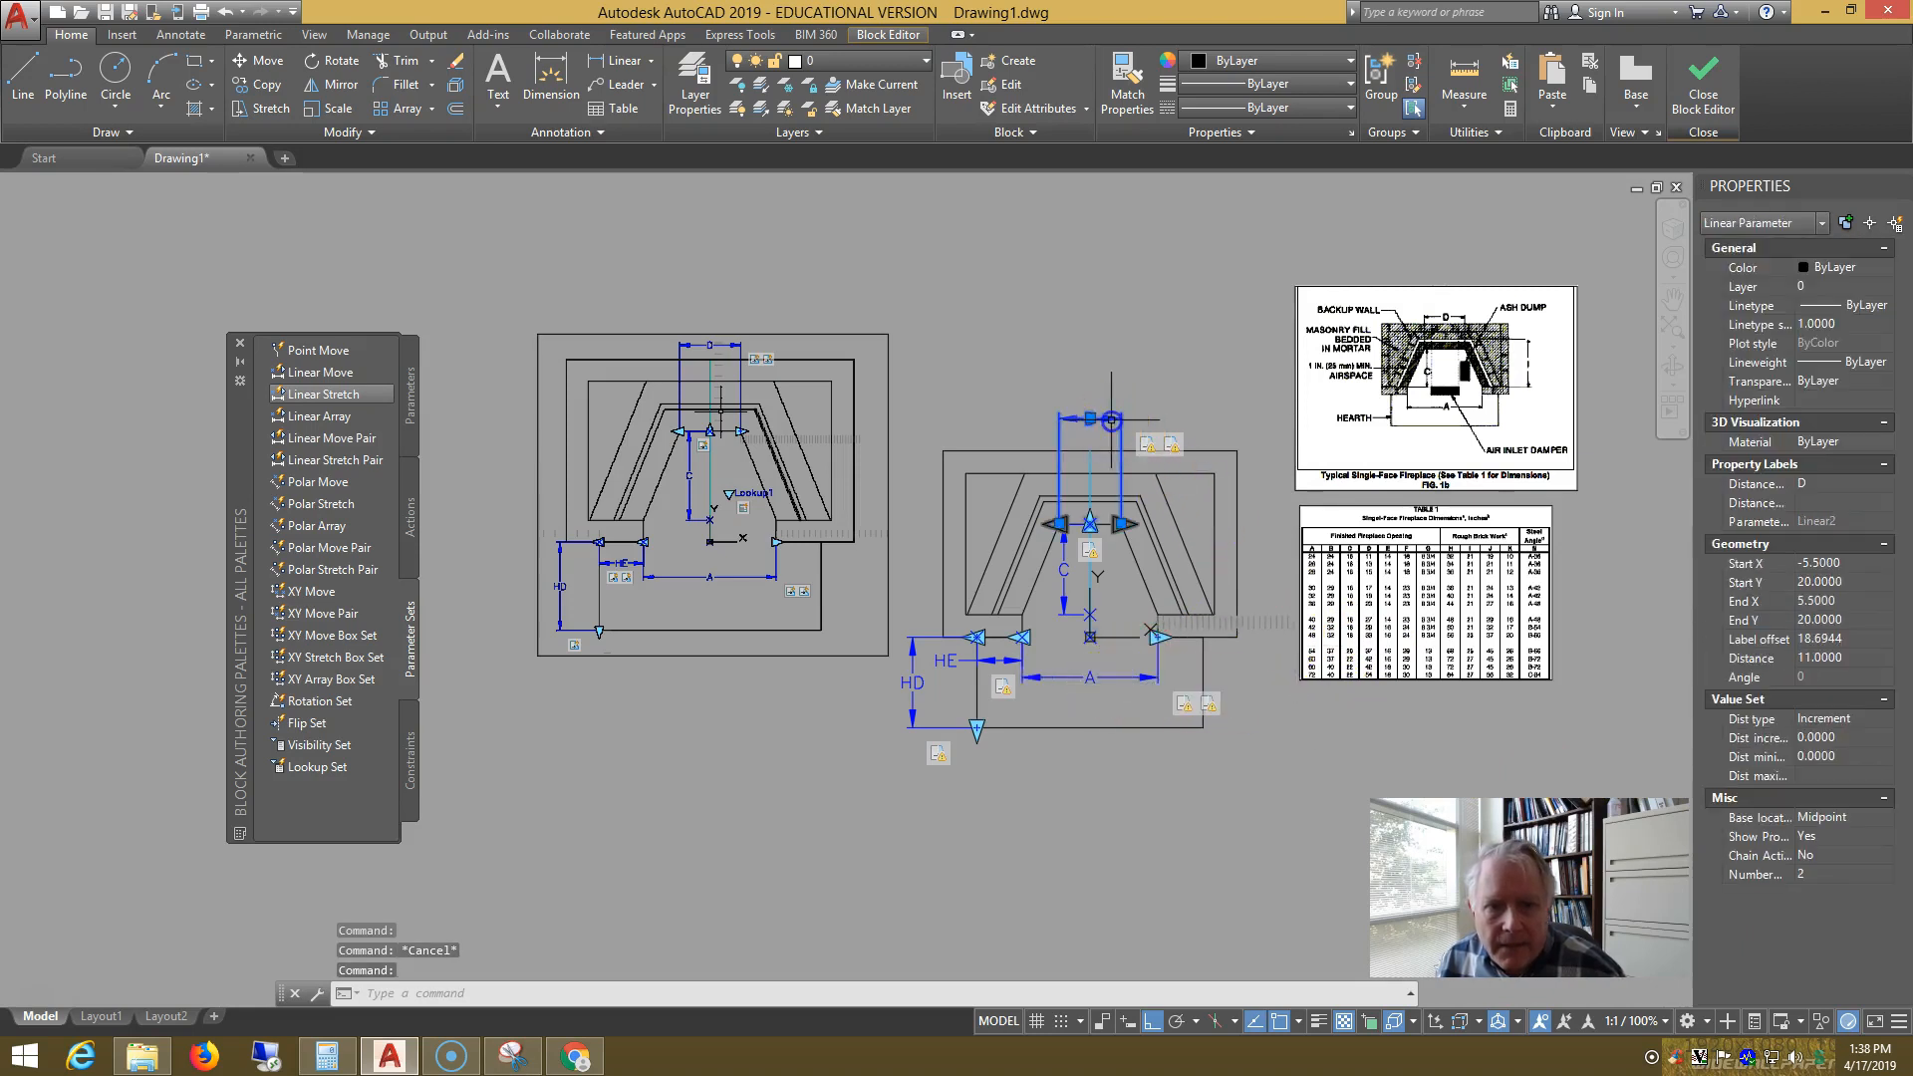
left_click(1865, 737)
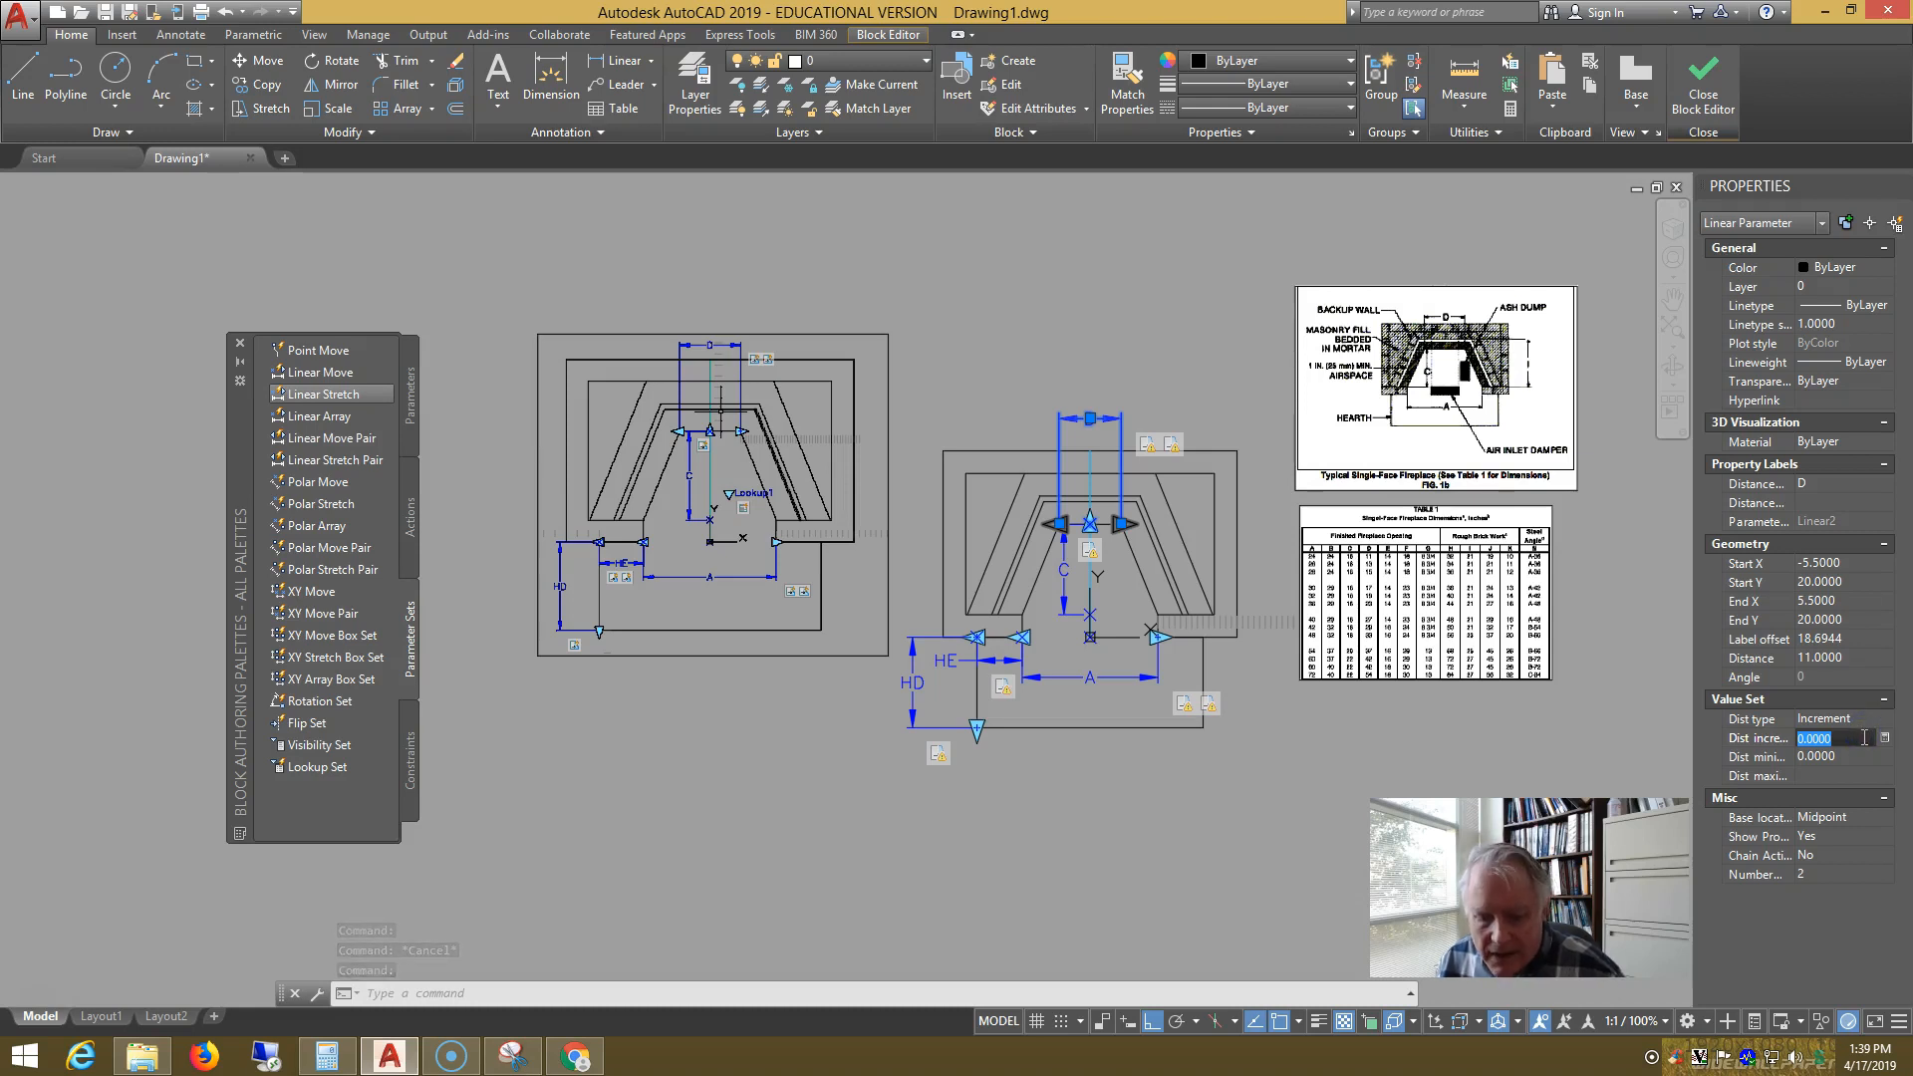
left_click(1861, 757)
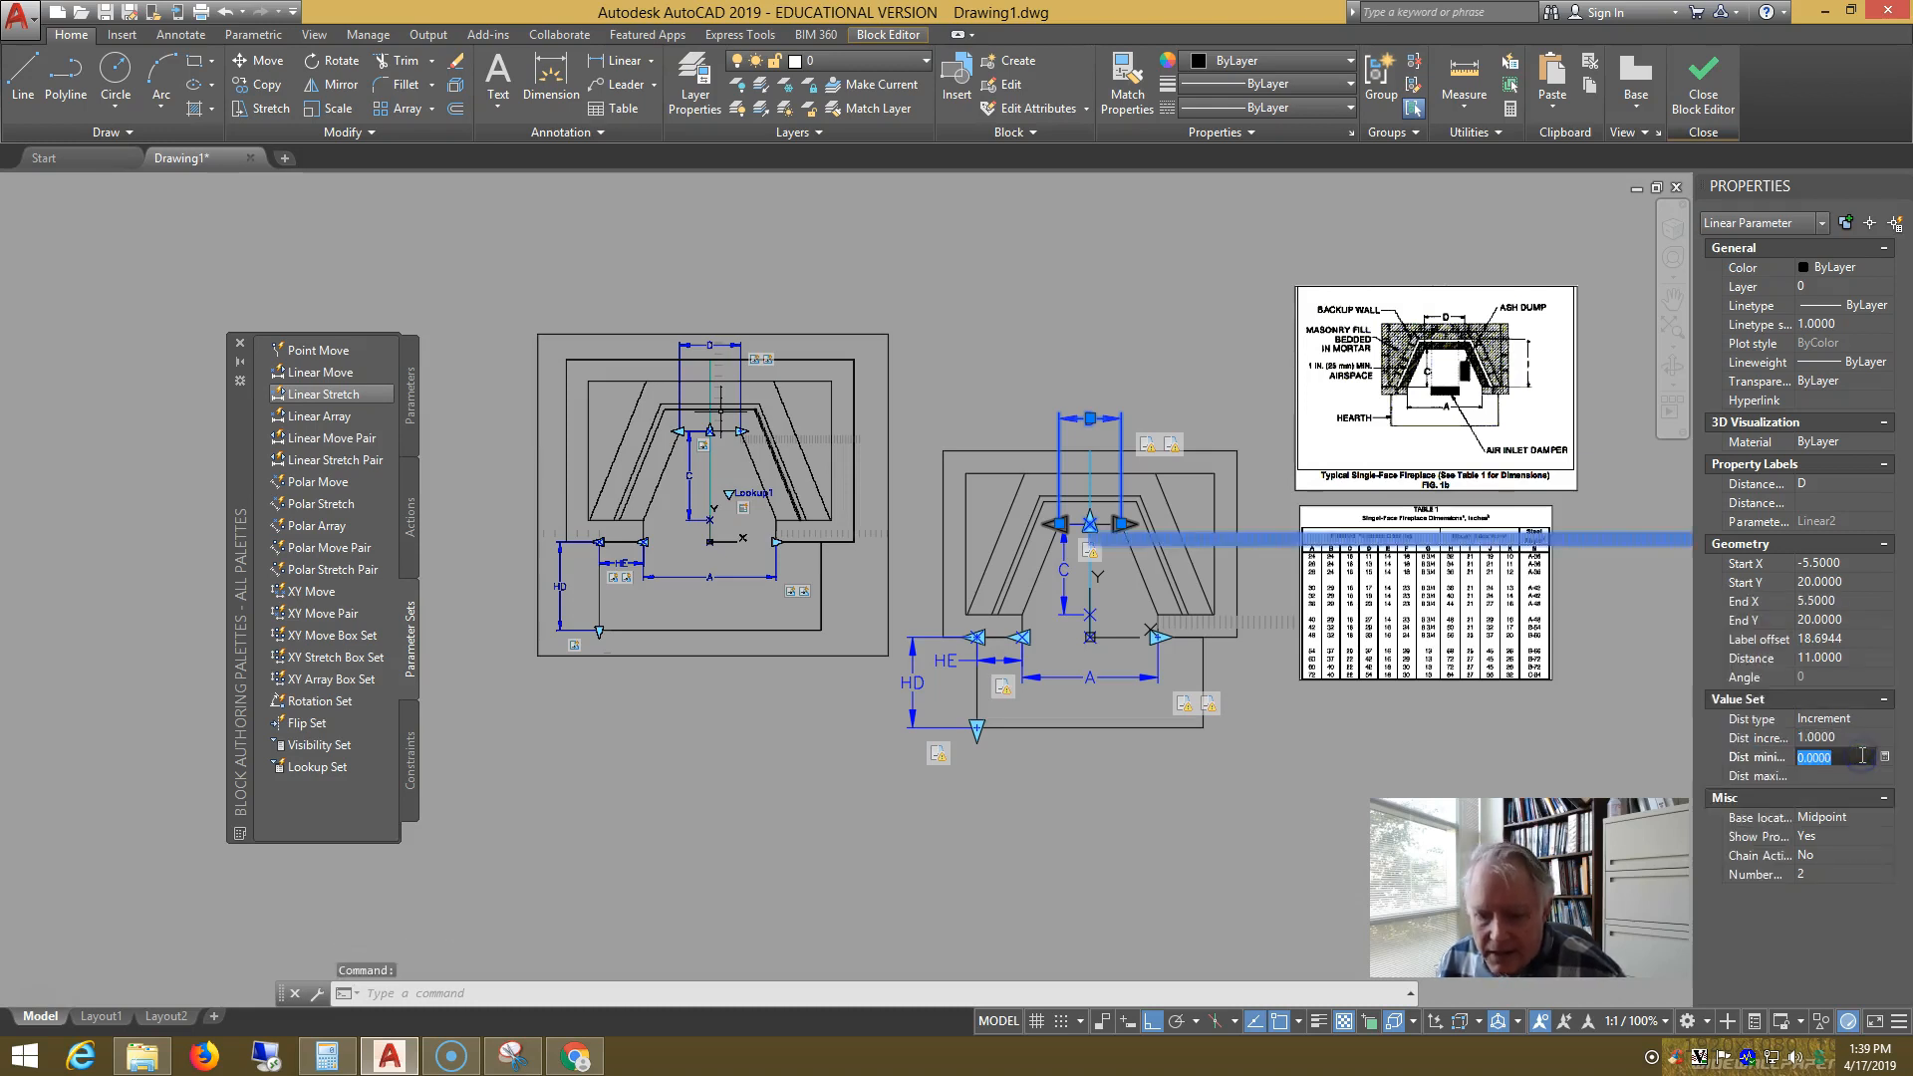
left_click(1846, 774)
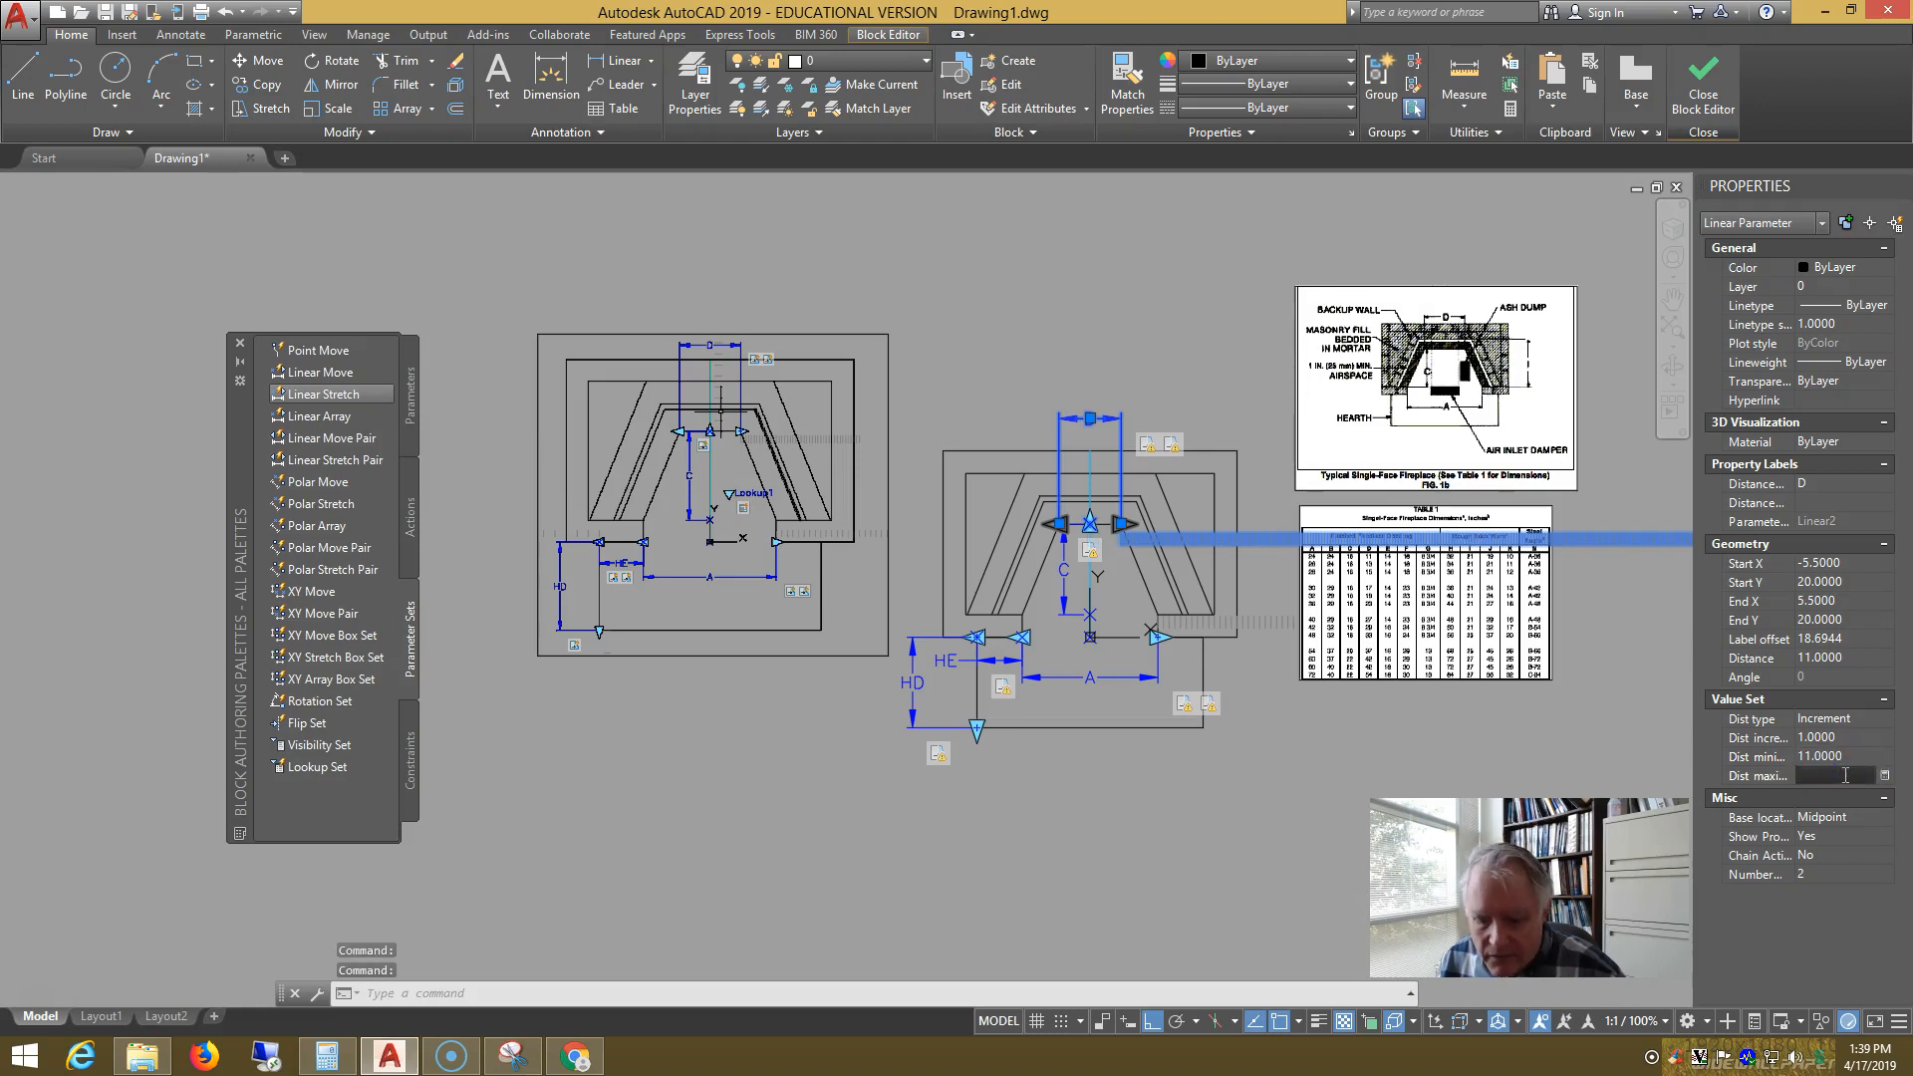
key("Return")
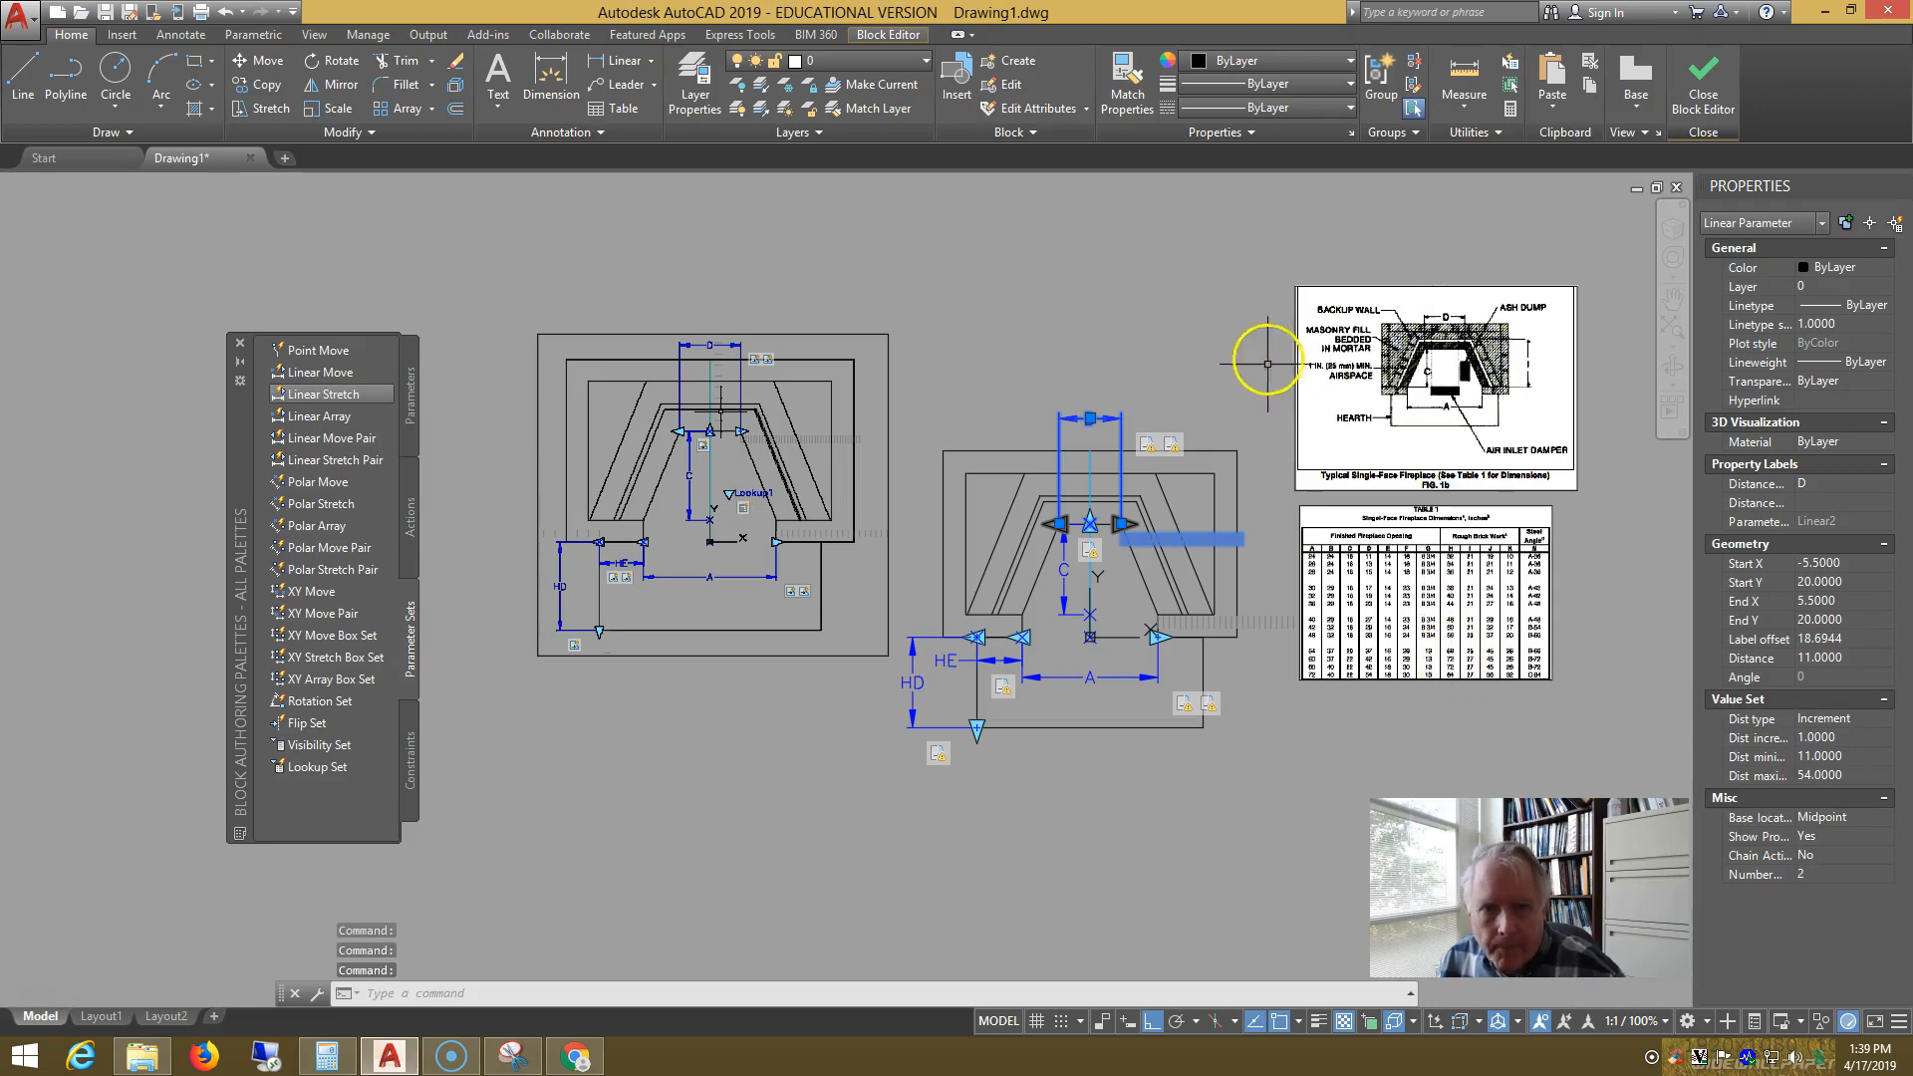
key("Escape")
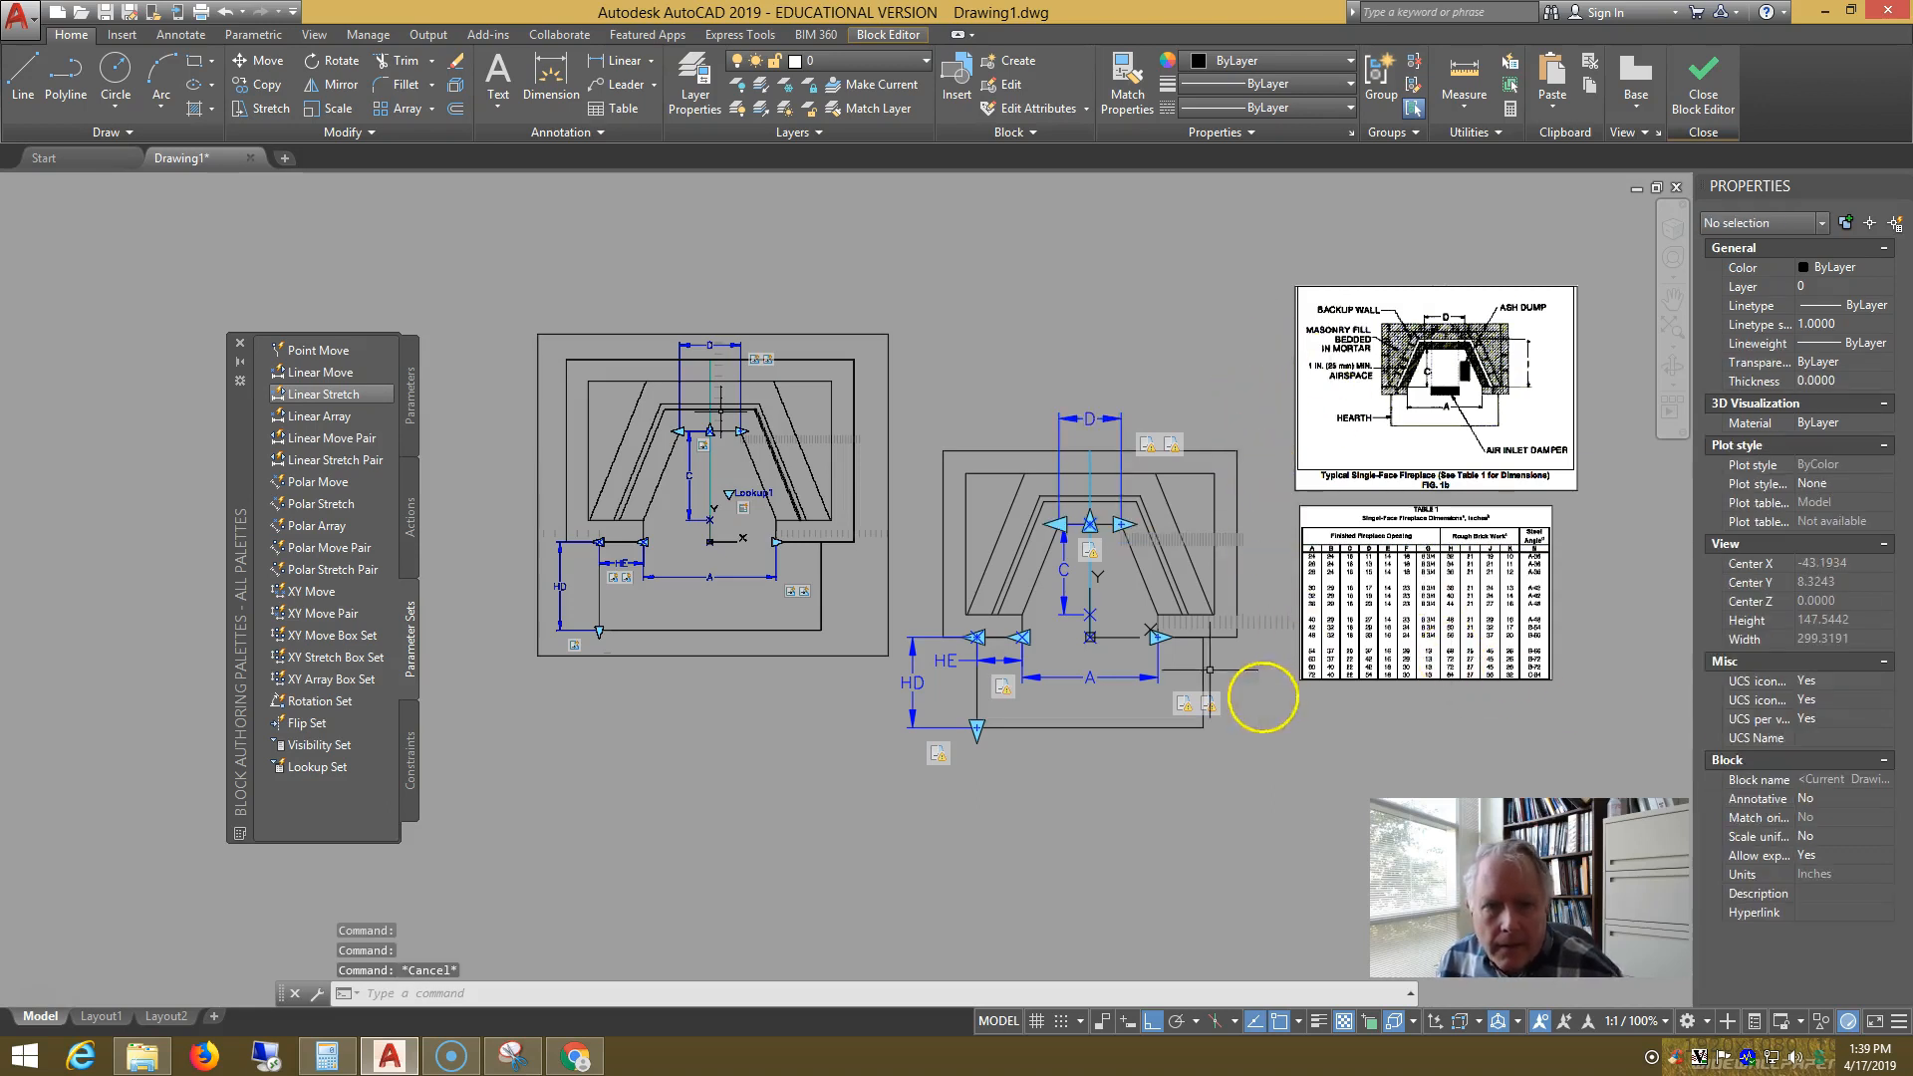
- Set parameter C's distance type to Increment with an increment of 2, a minimum of 16 and a maximum of 22
left_click(1064, 573)
left_click(1837, 719)
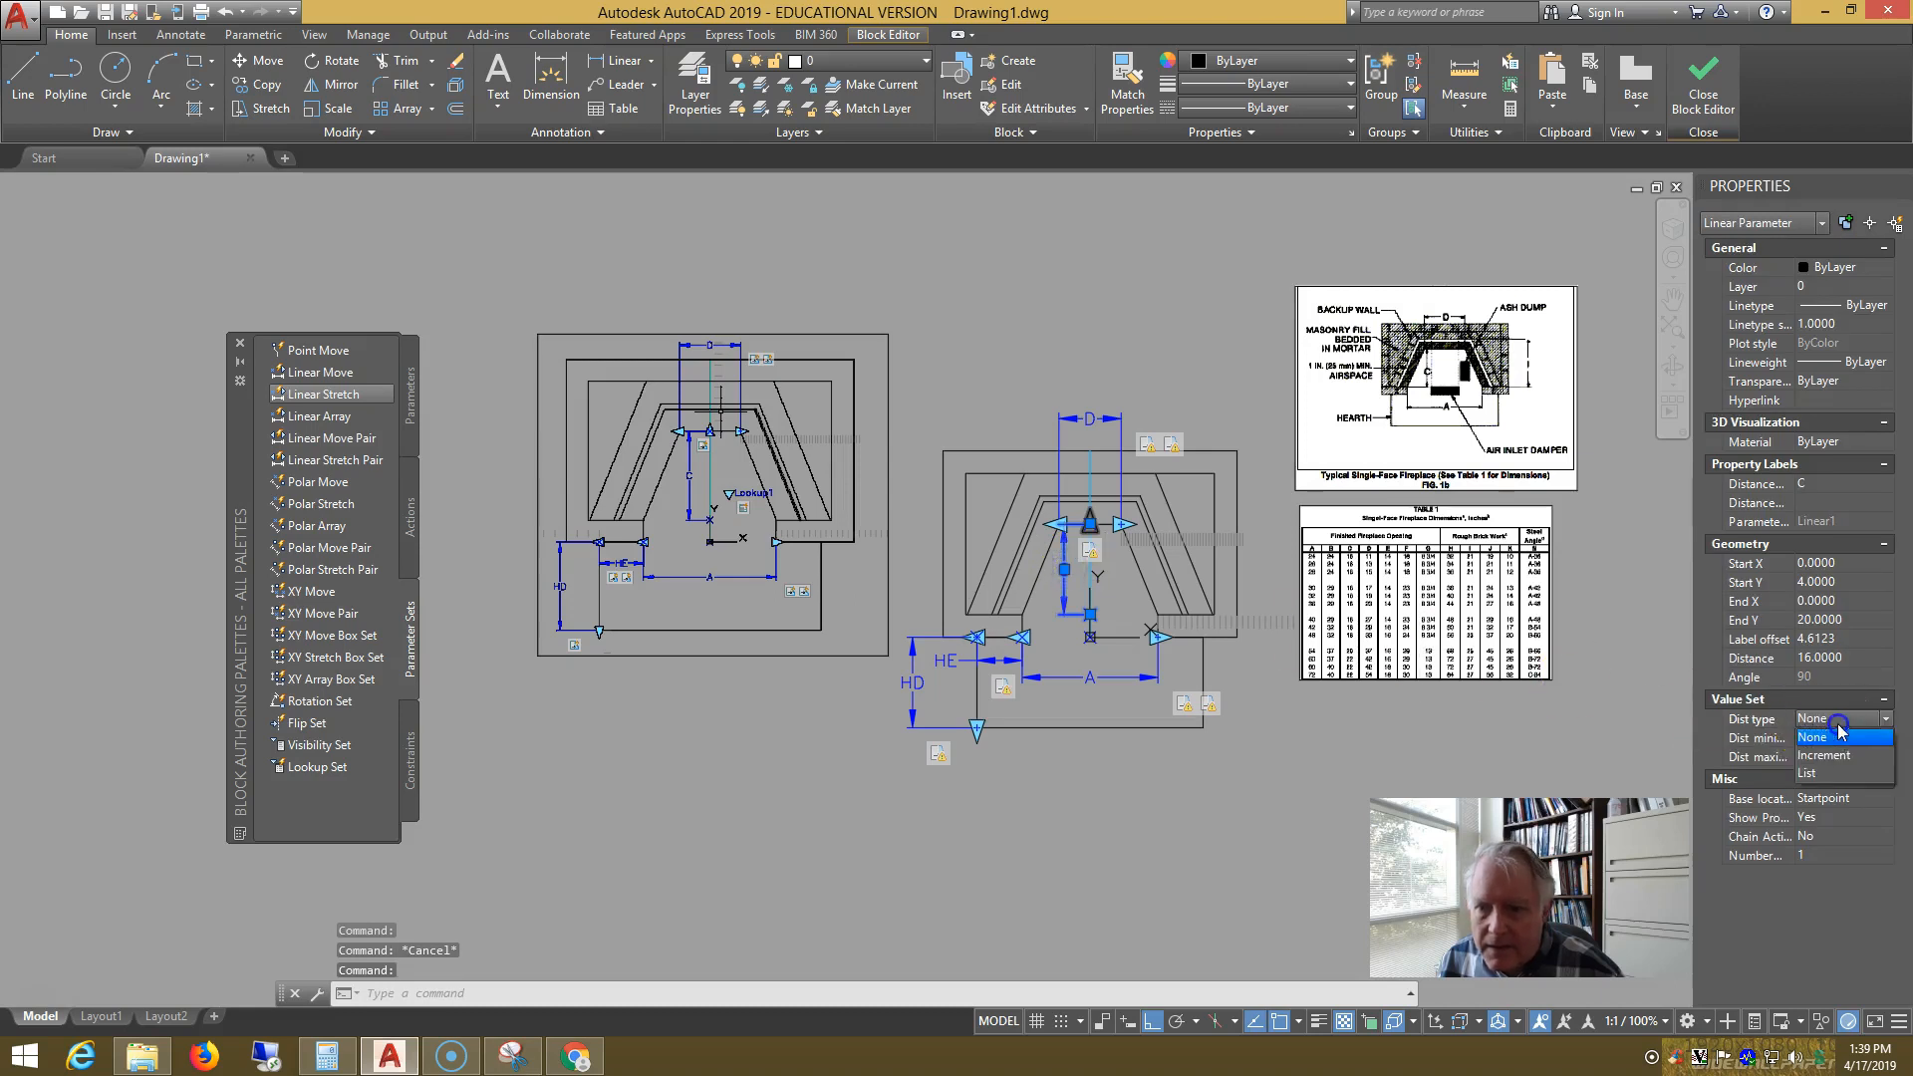
left_click(1837, 751)
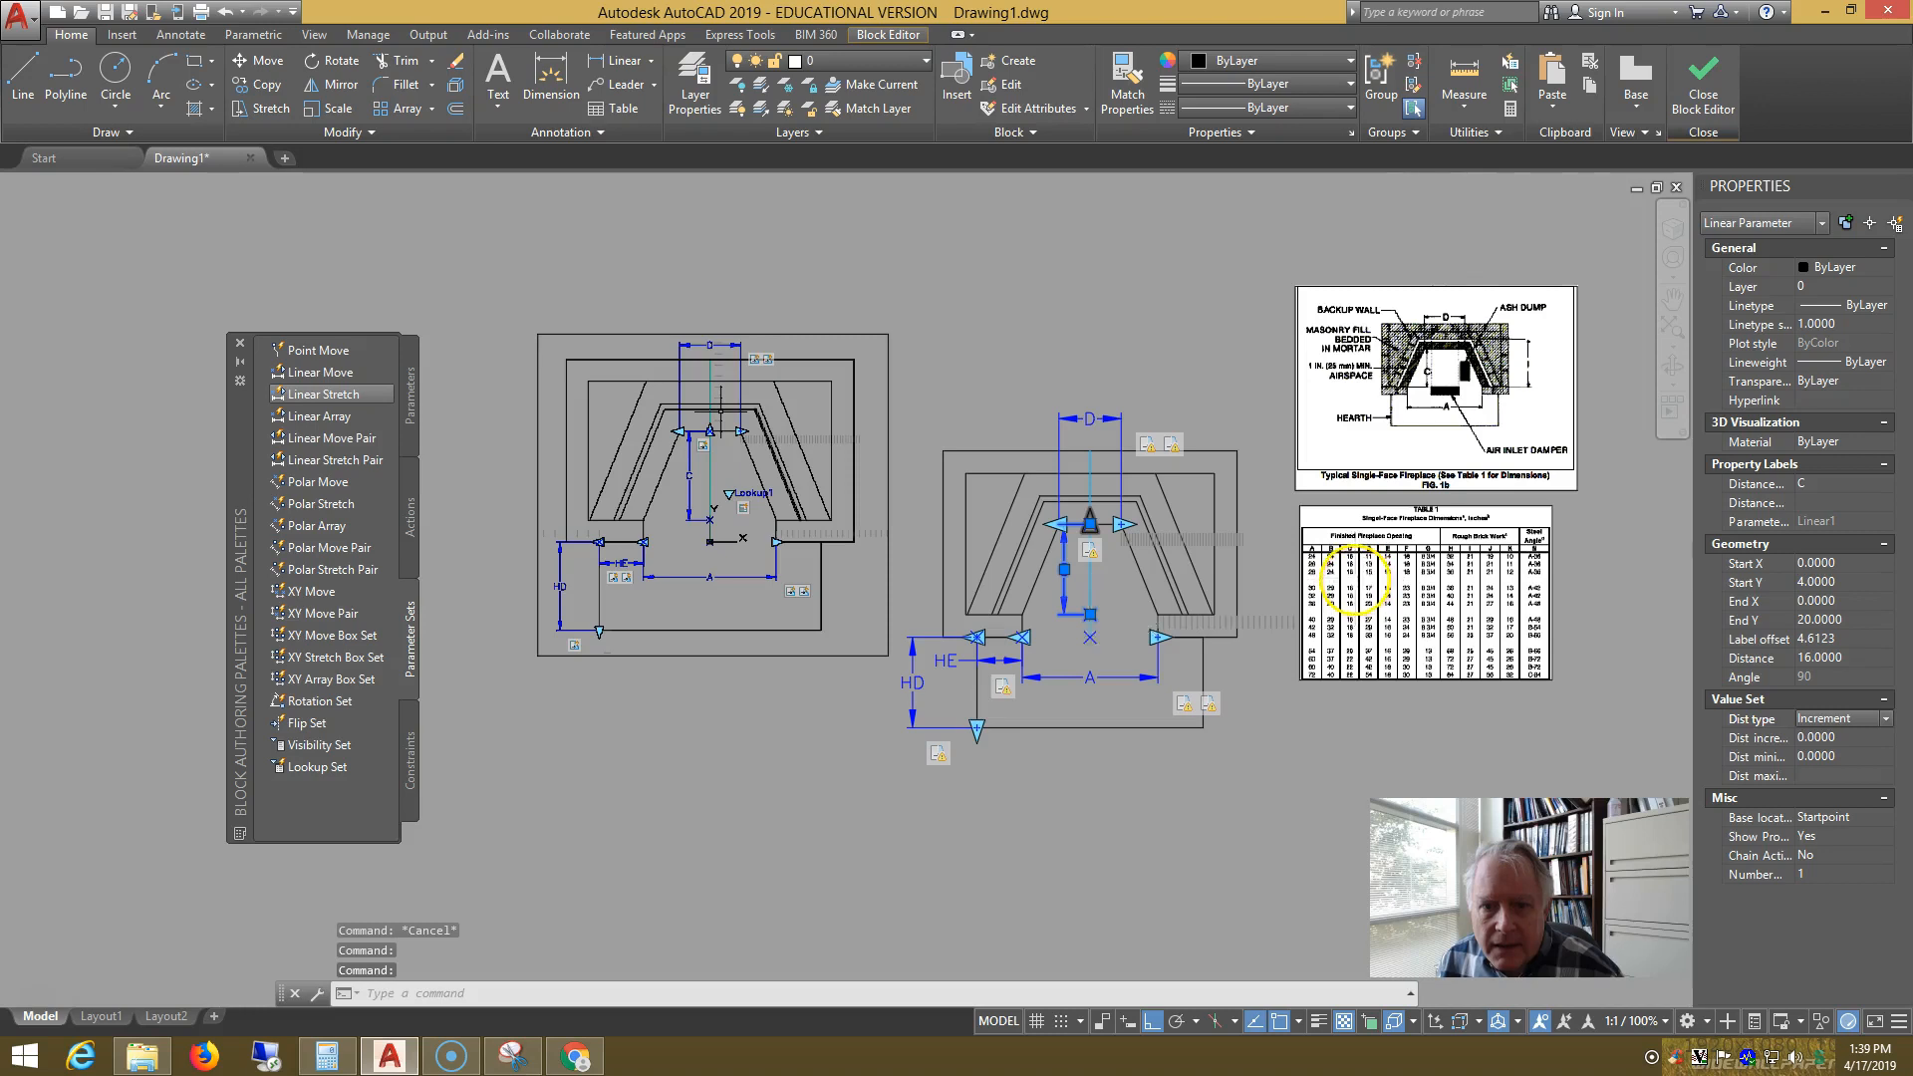
scroll(1355, 578, "up", 2)
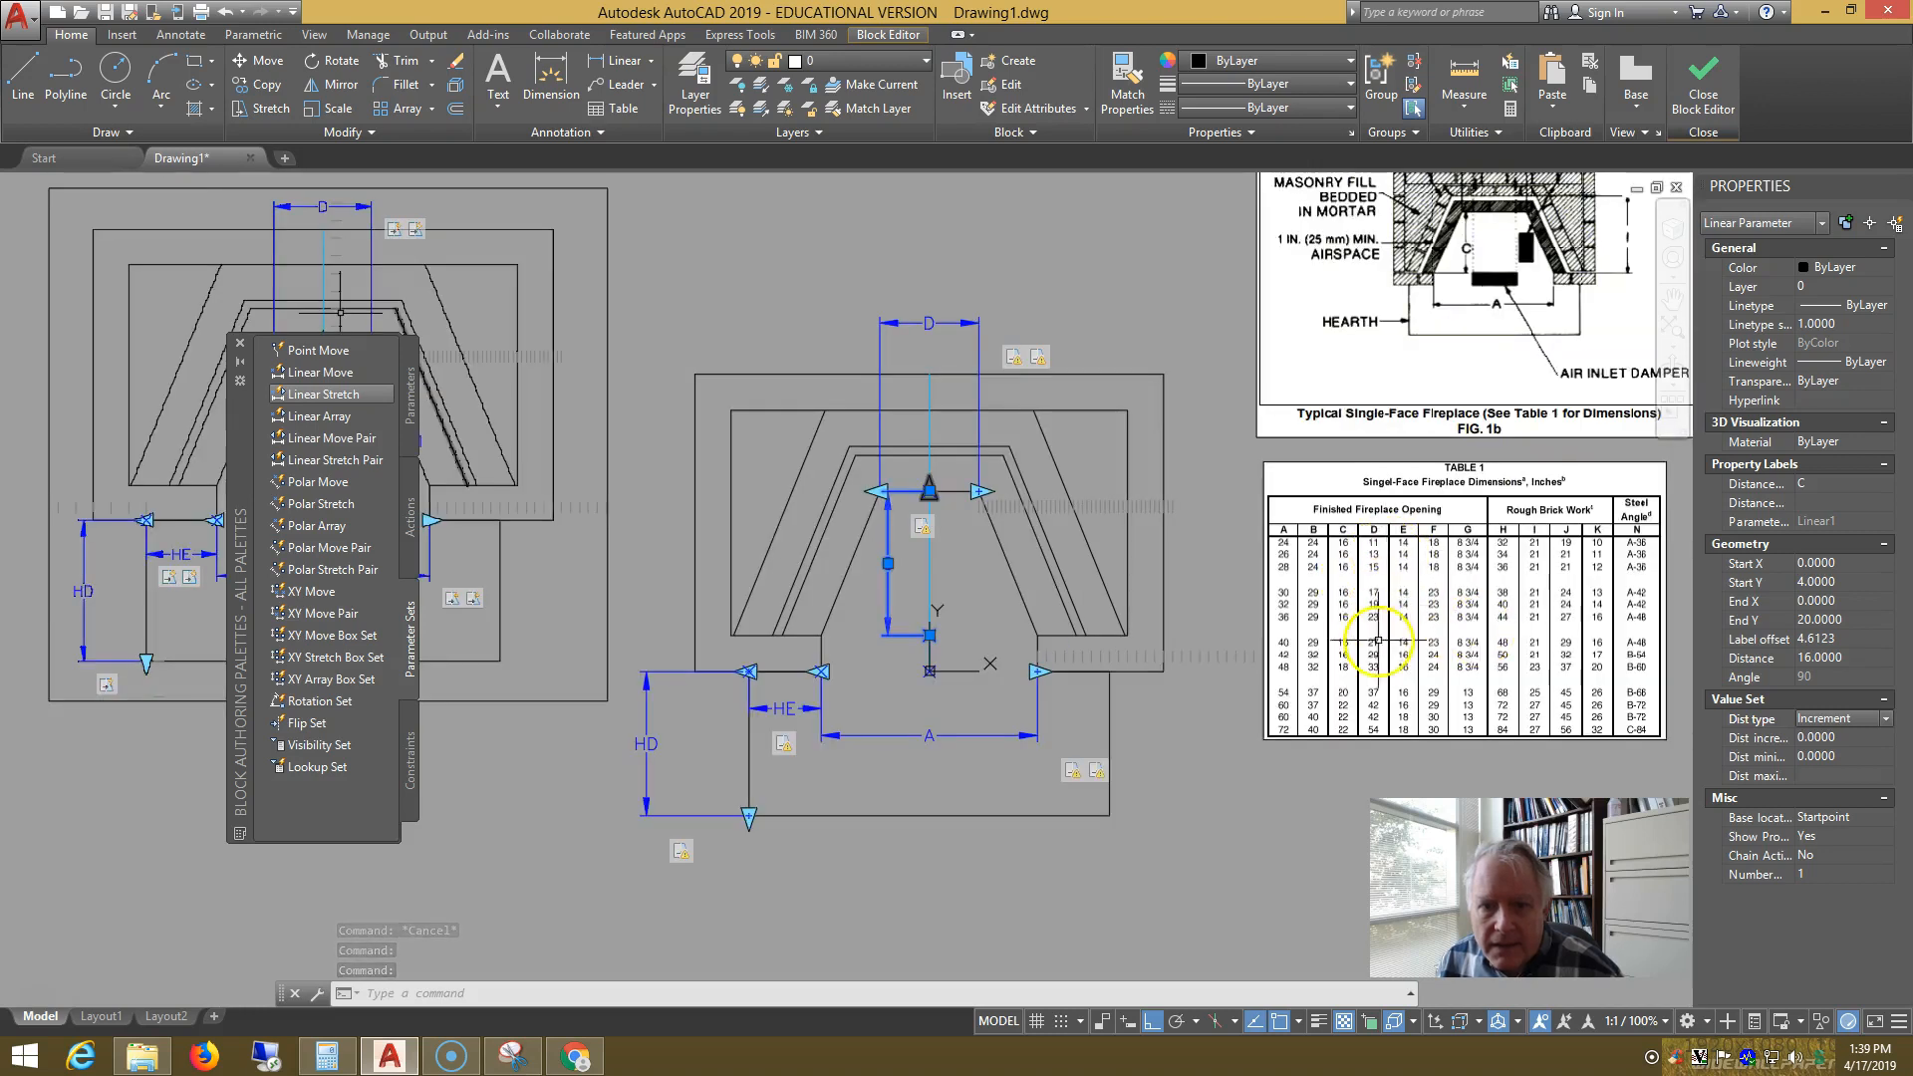
left_click(1833, 739)
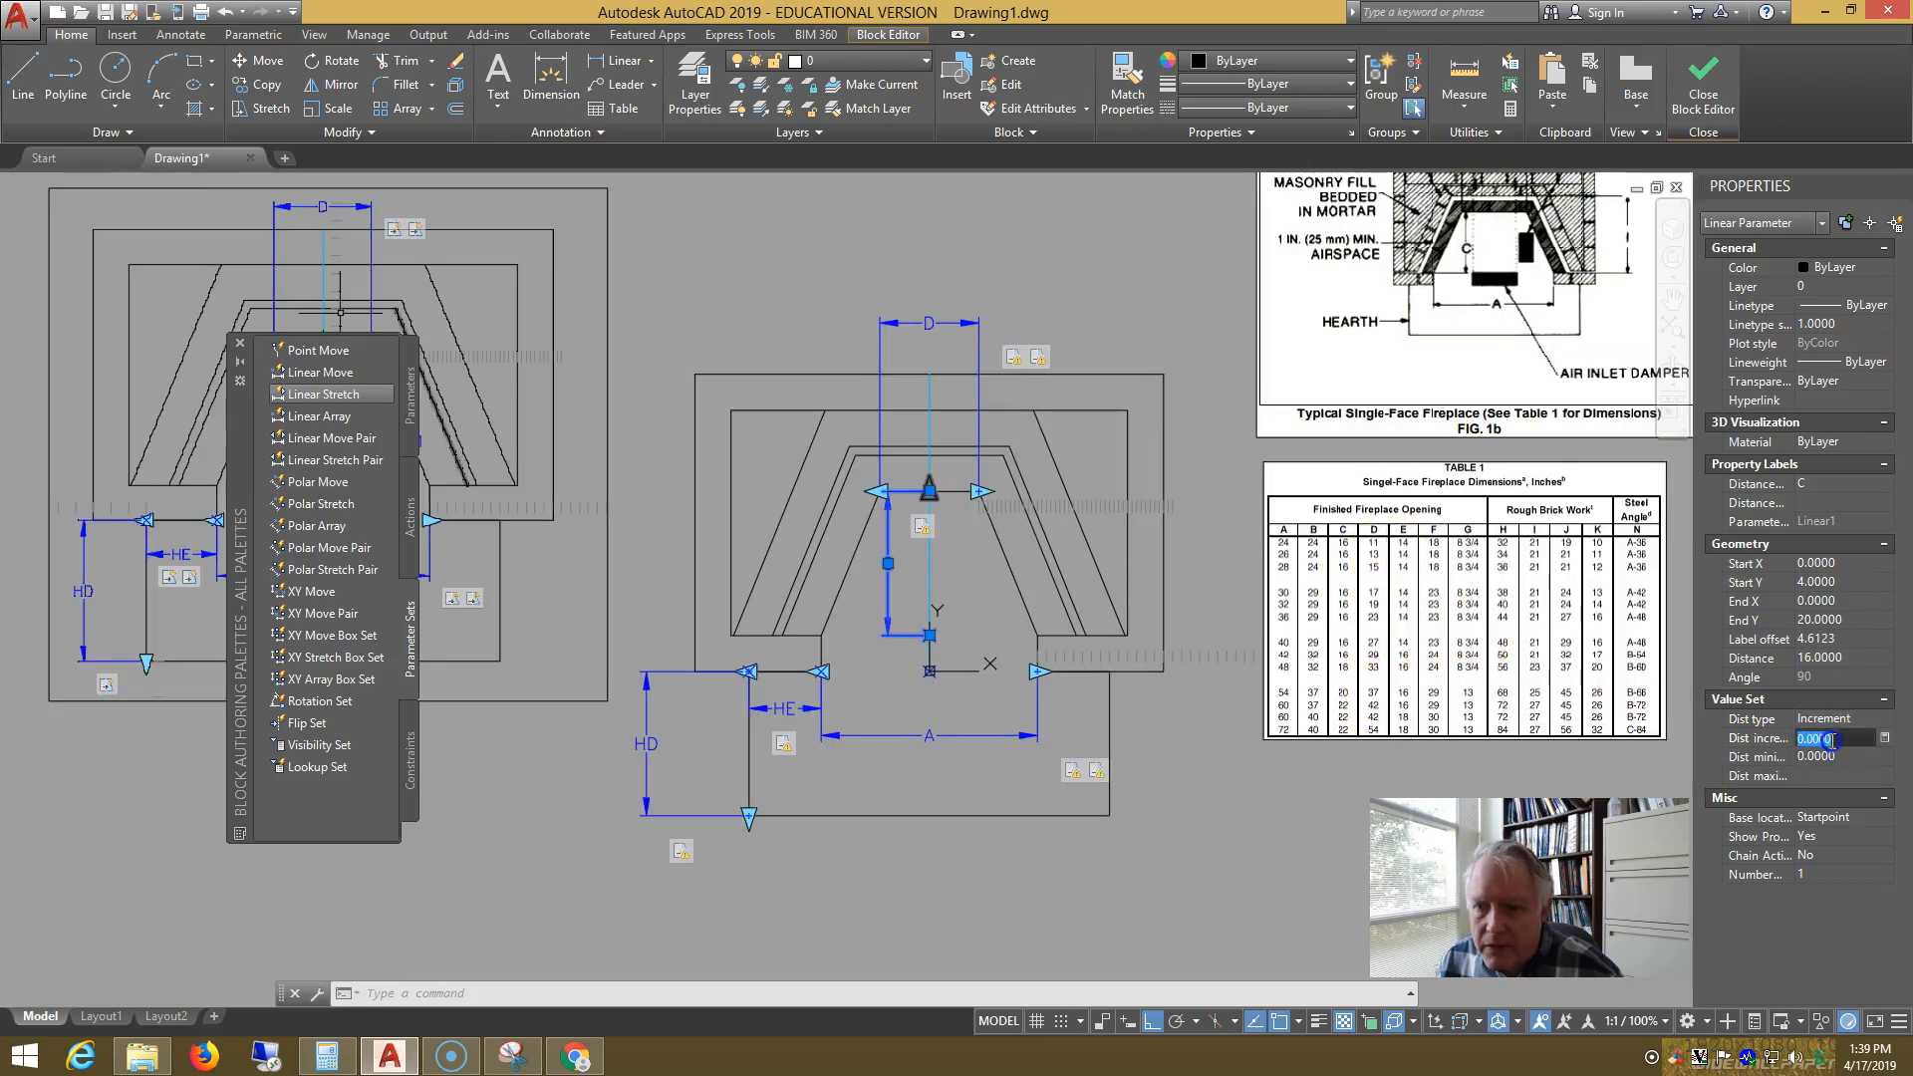
left_click(1857, 757)
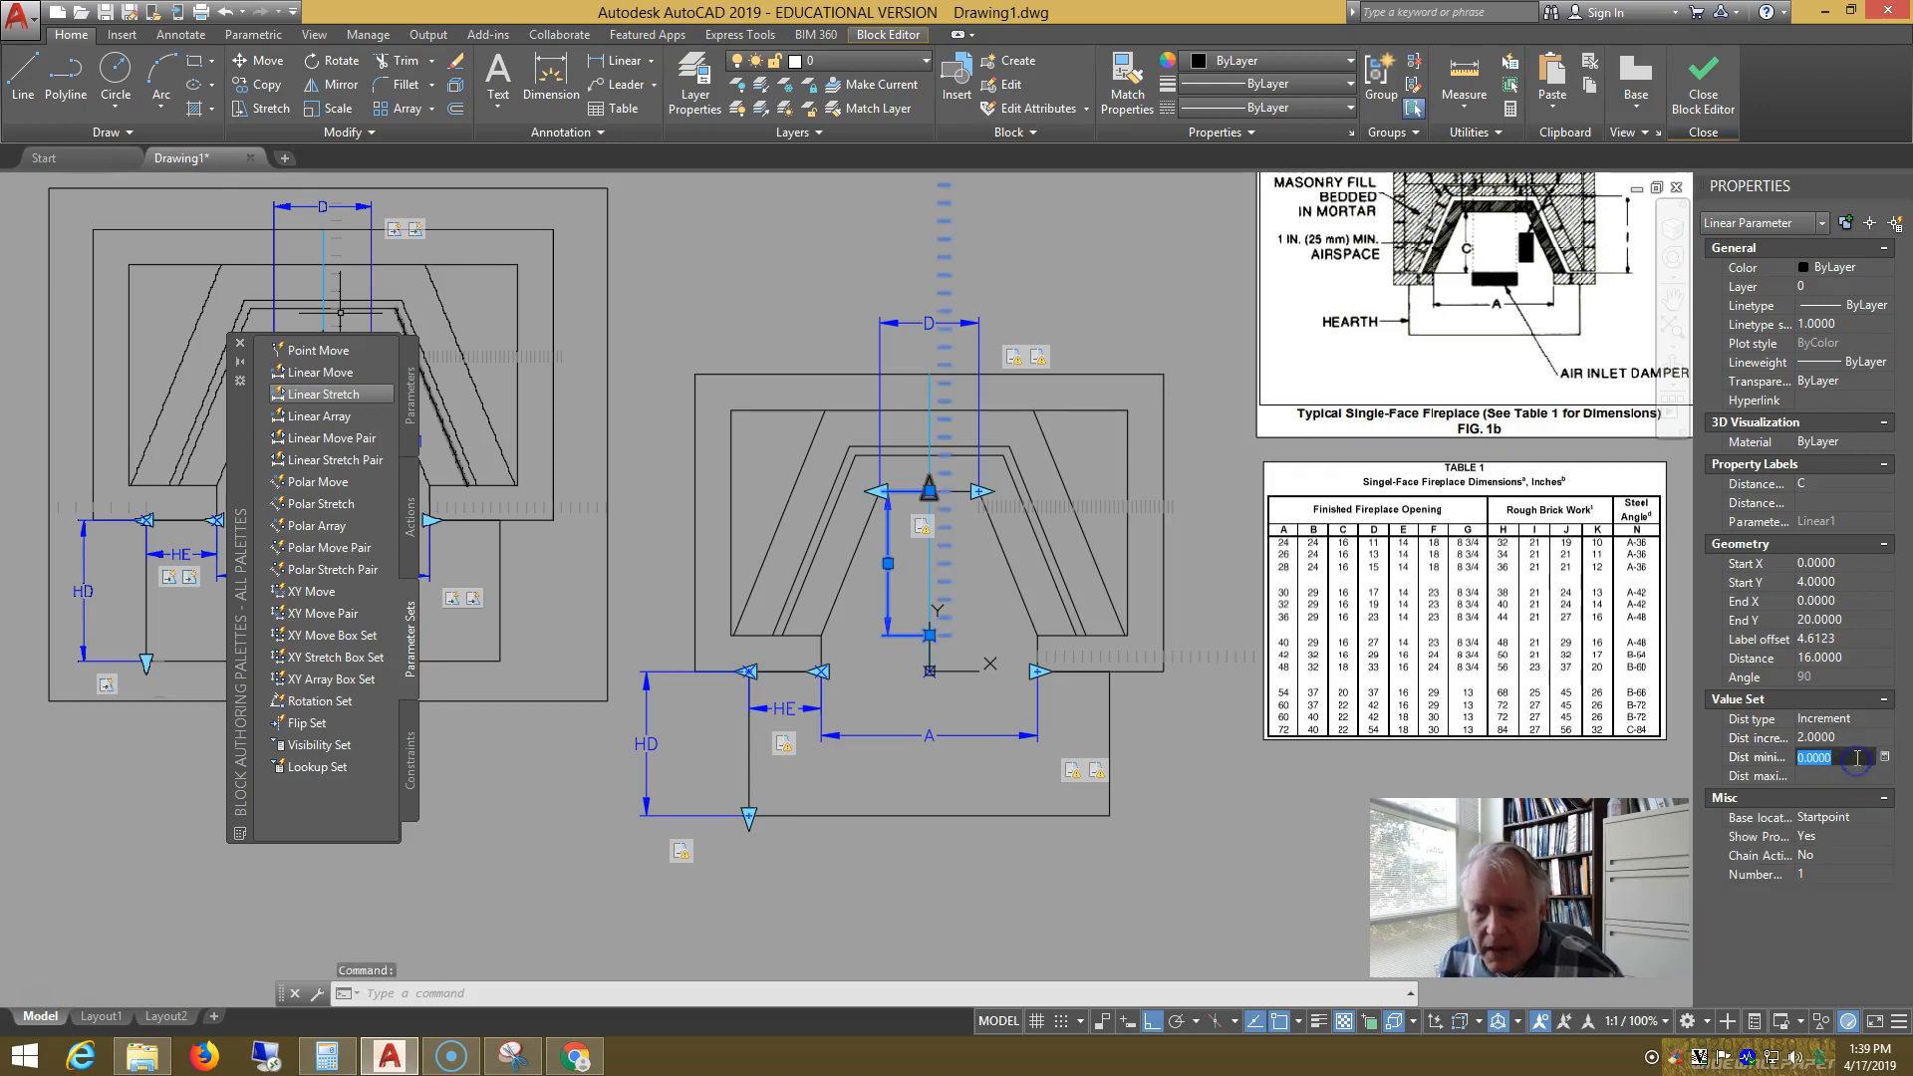
left_click(1853, 774)
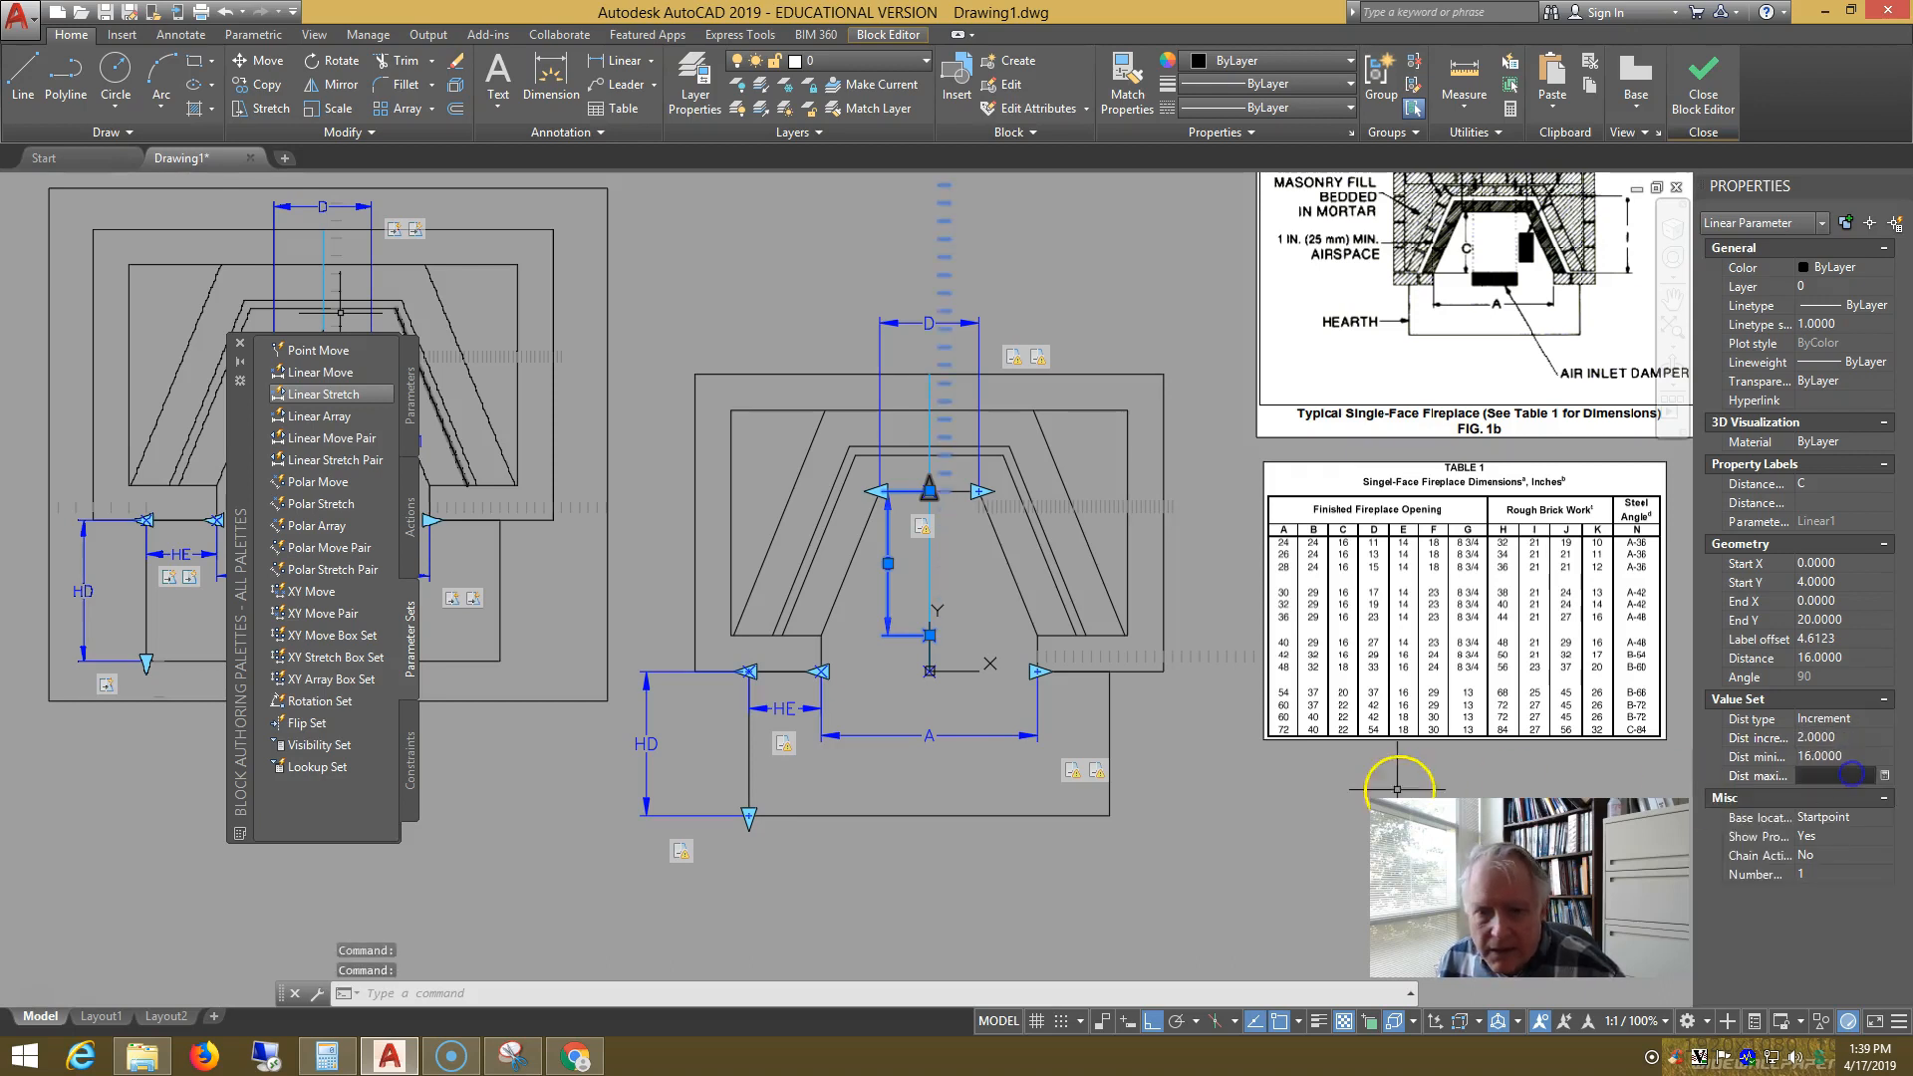
type("22")
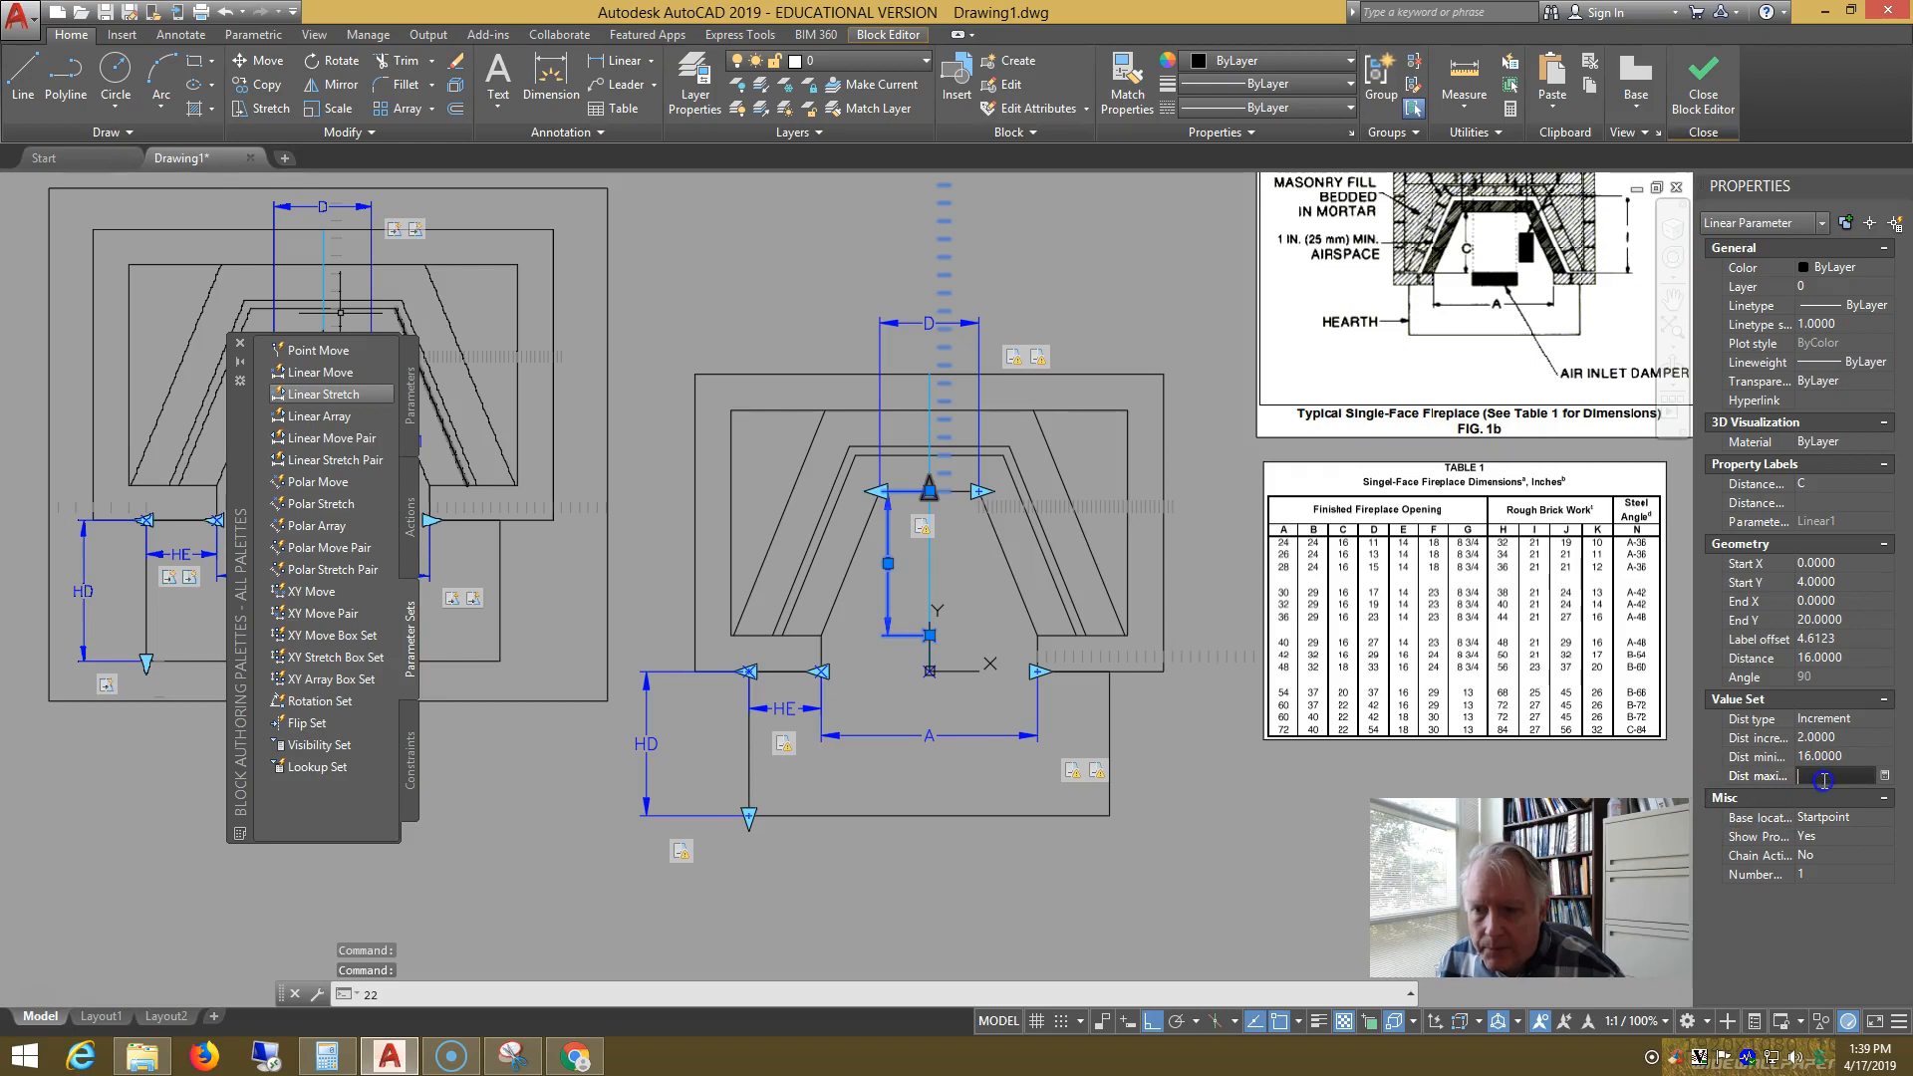
key("Return")
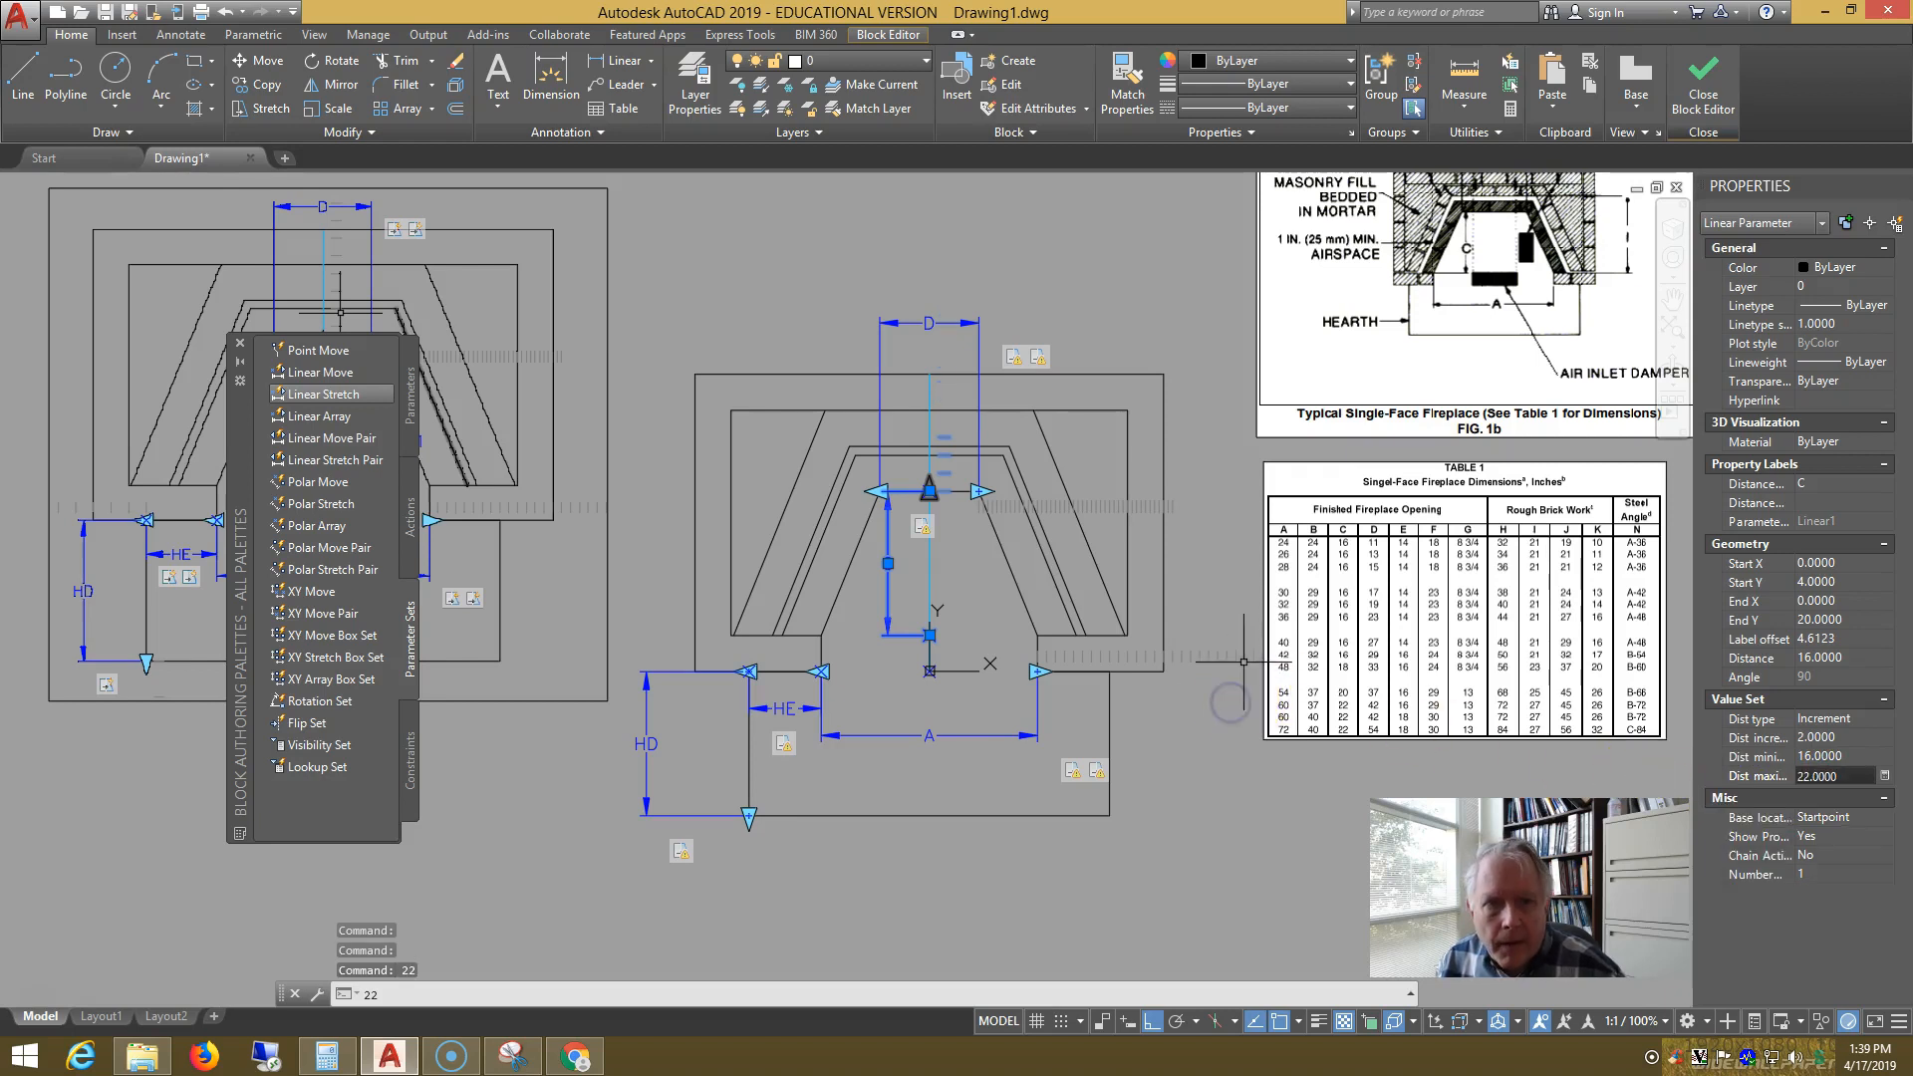
key("Escape")
key("Escape")
- Set parameter HE's distance type to Increment with an increment of 2 and a minimum of 8
scroll(1201, 634, "down", 1)
scroll(1203, 614, "up", 1)
mouse_move(1209, 618)
middle_mouse_down()
mouse_move(1224, 623)
mouse_move(1187, 653)
middle_mouse_up()
left_click(775, 703)
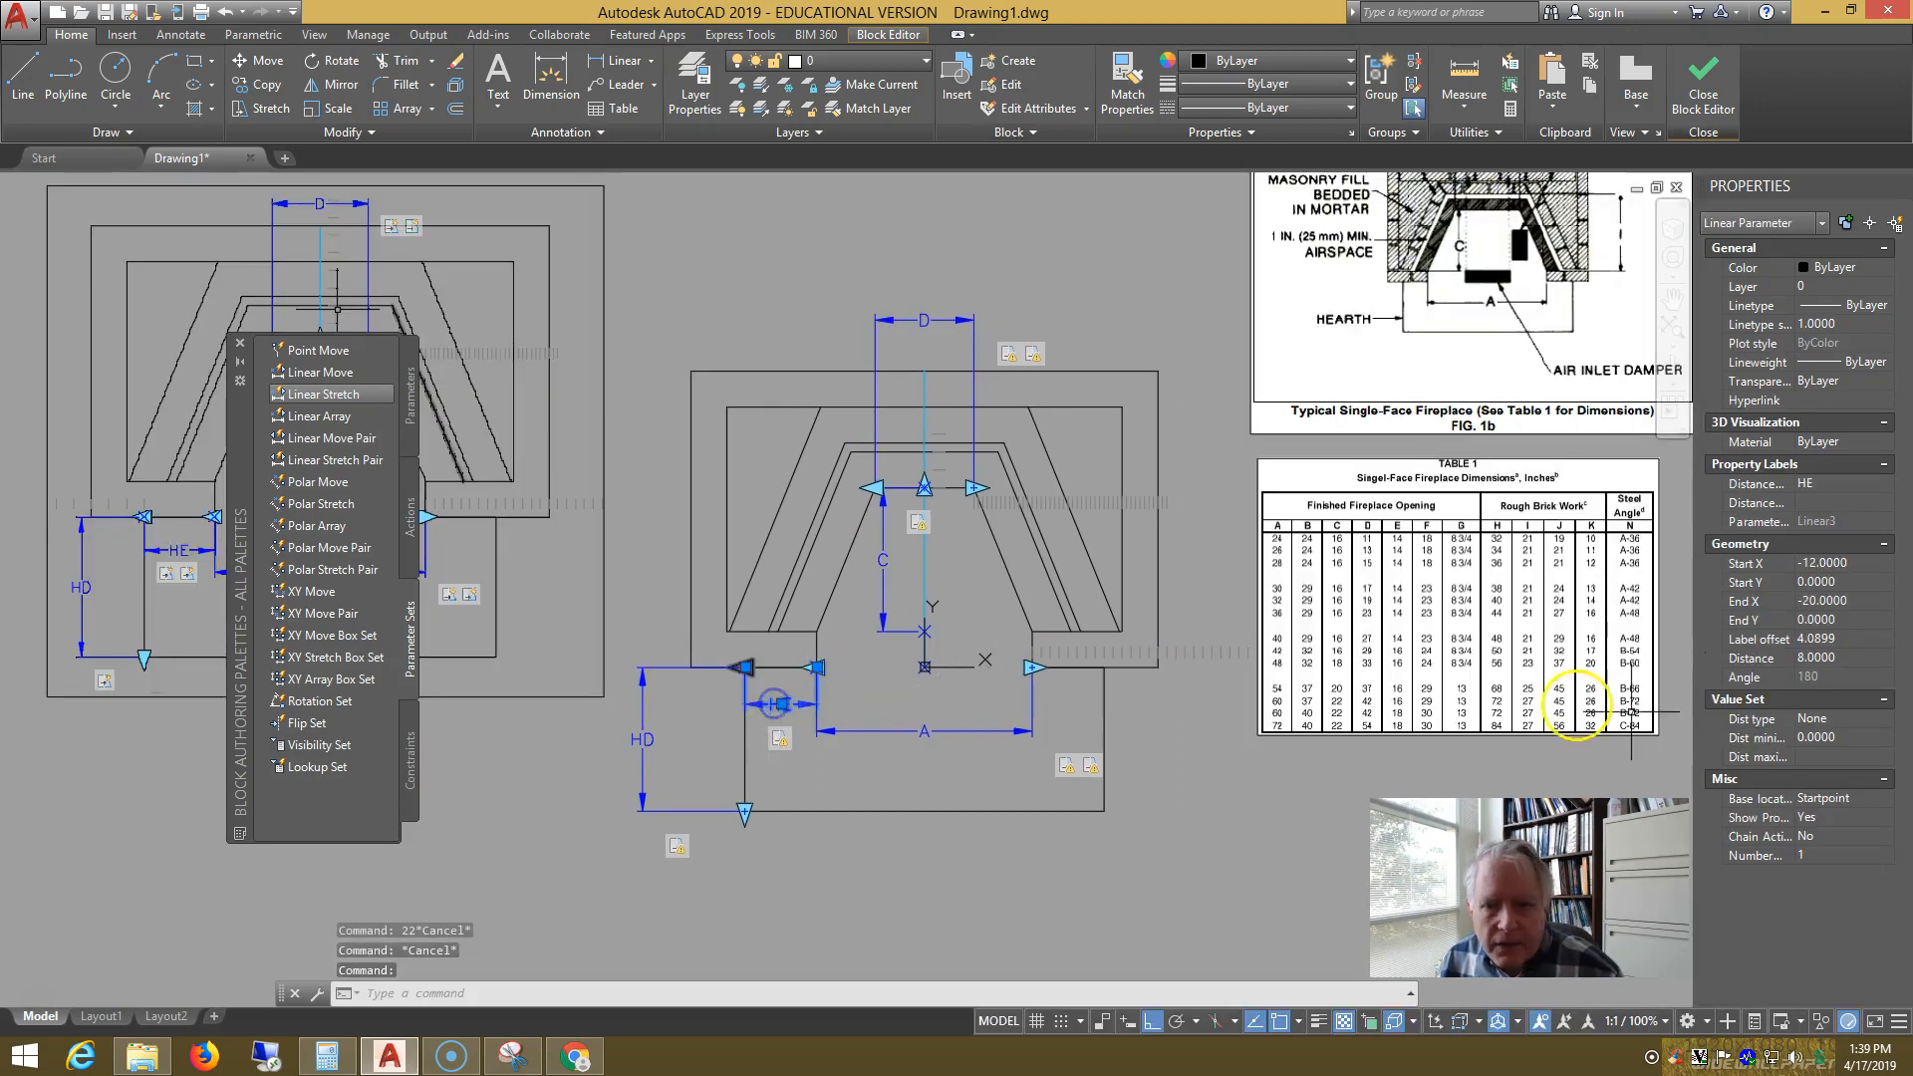
left_click(1855, 720)
left_click(1841, 756)
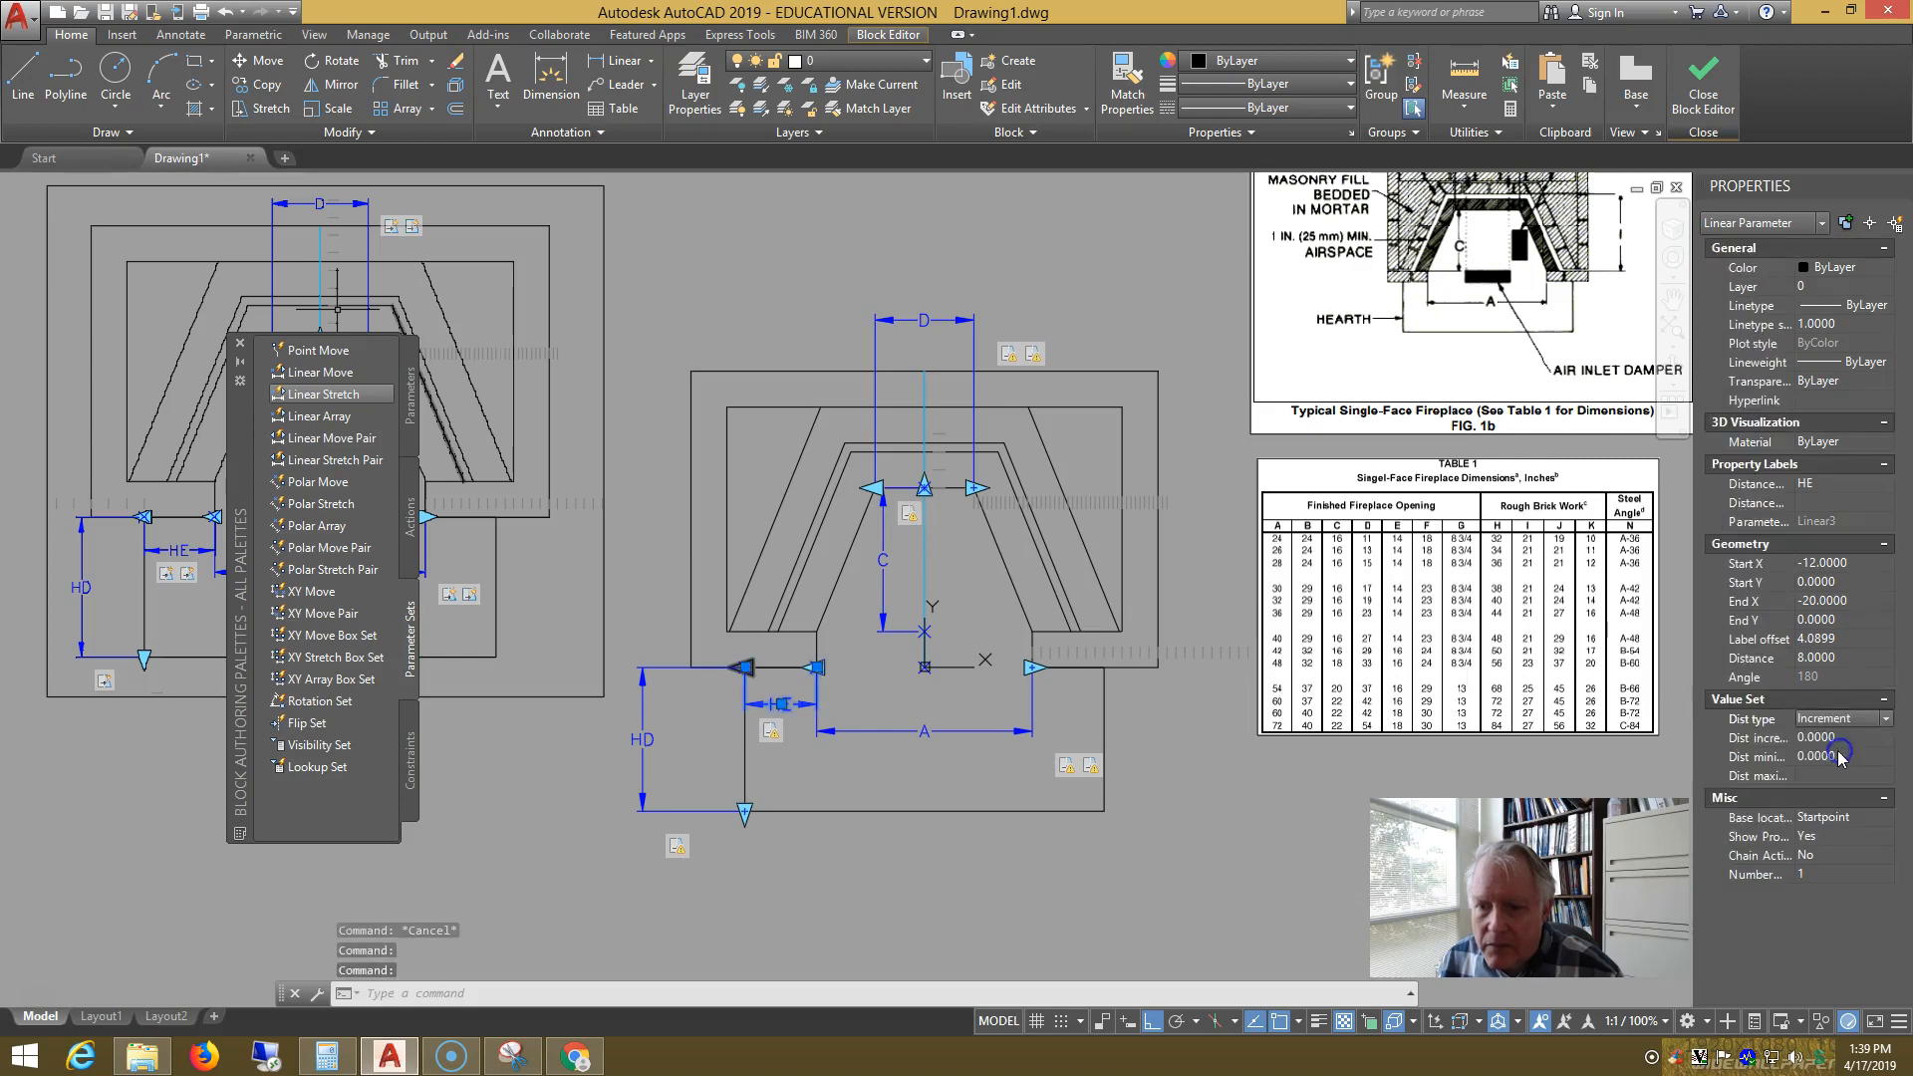
left_click(1845, 739)
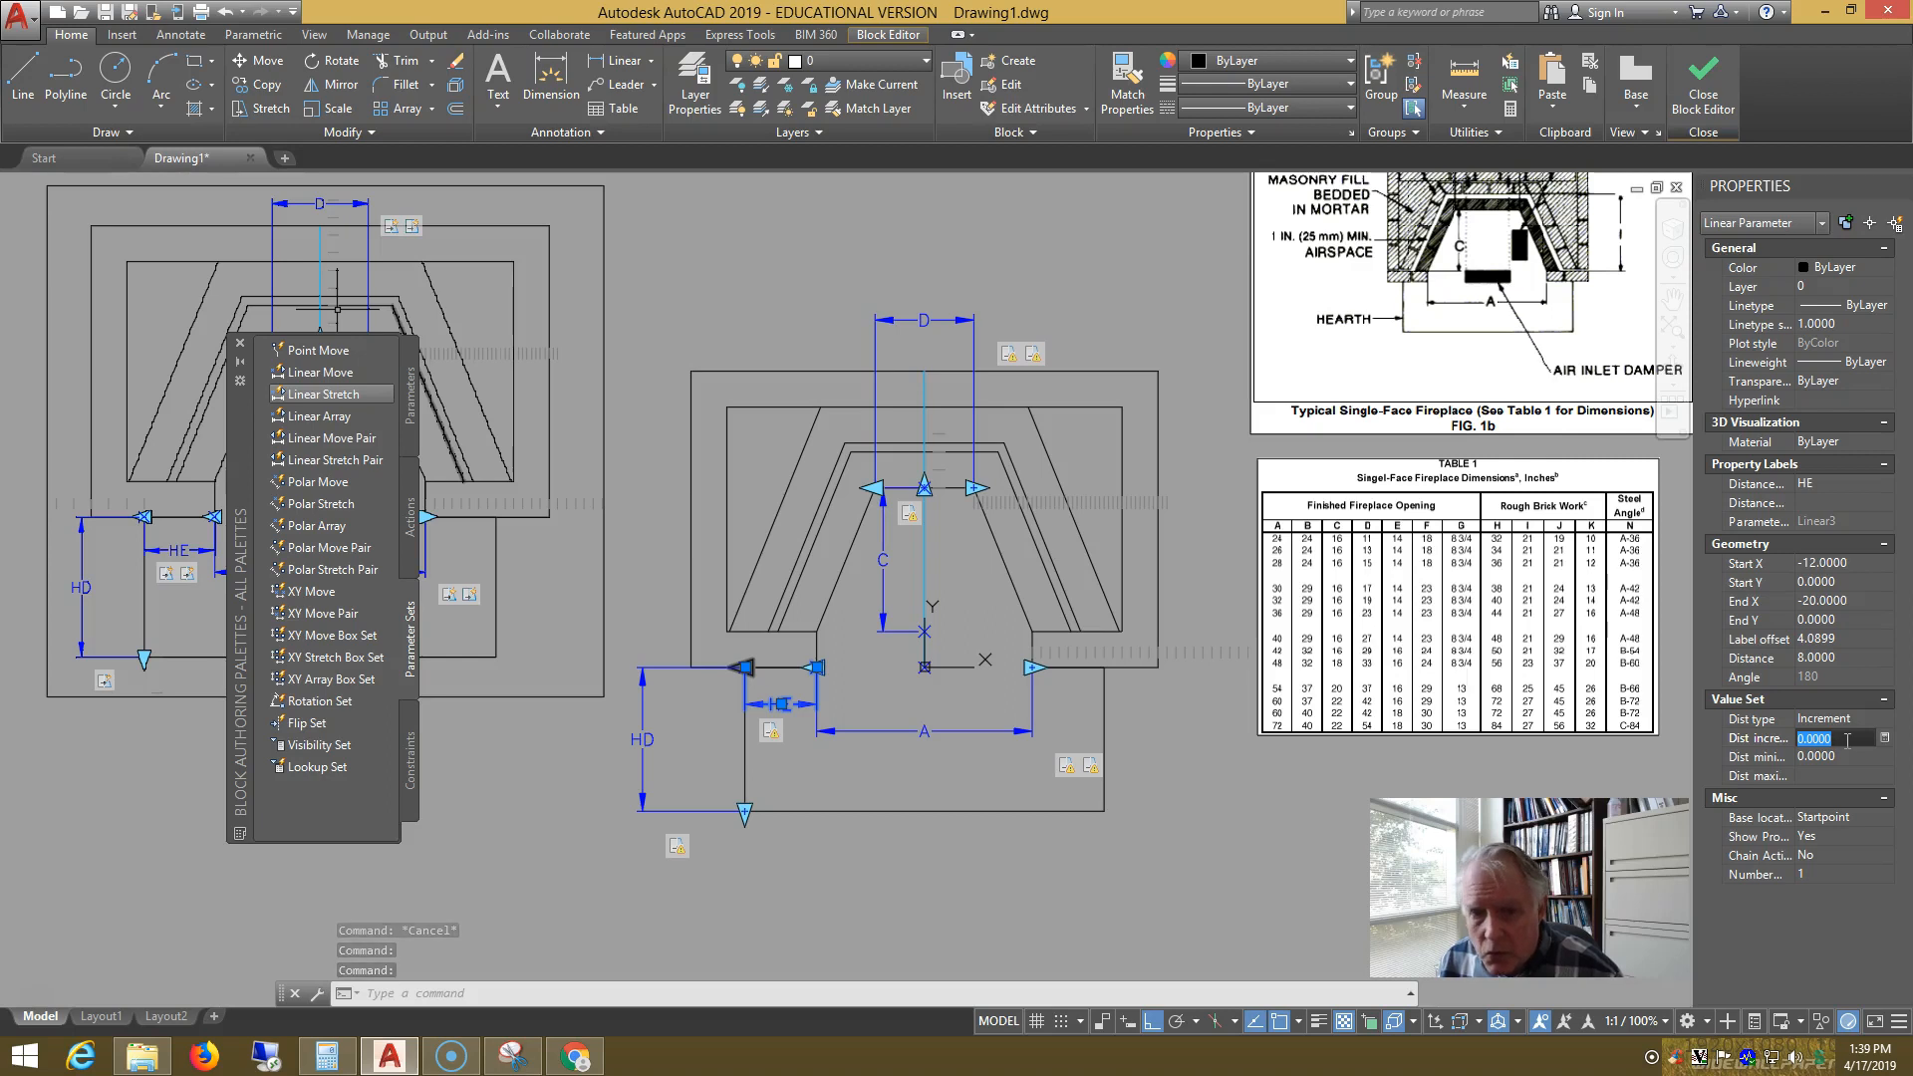
left_click(1848, 755)
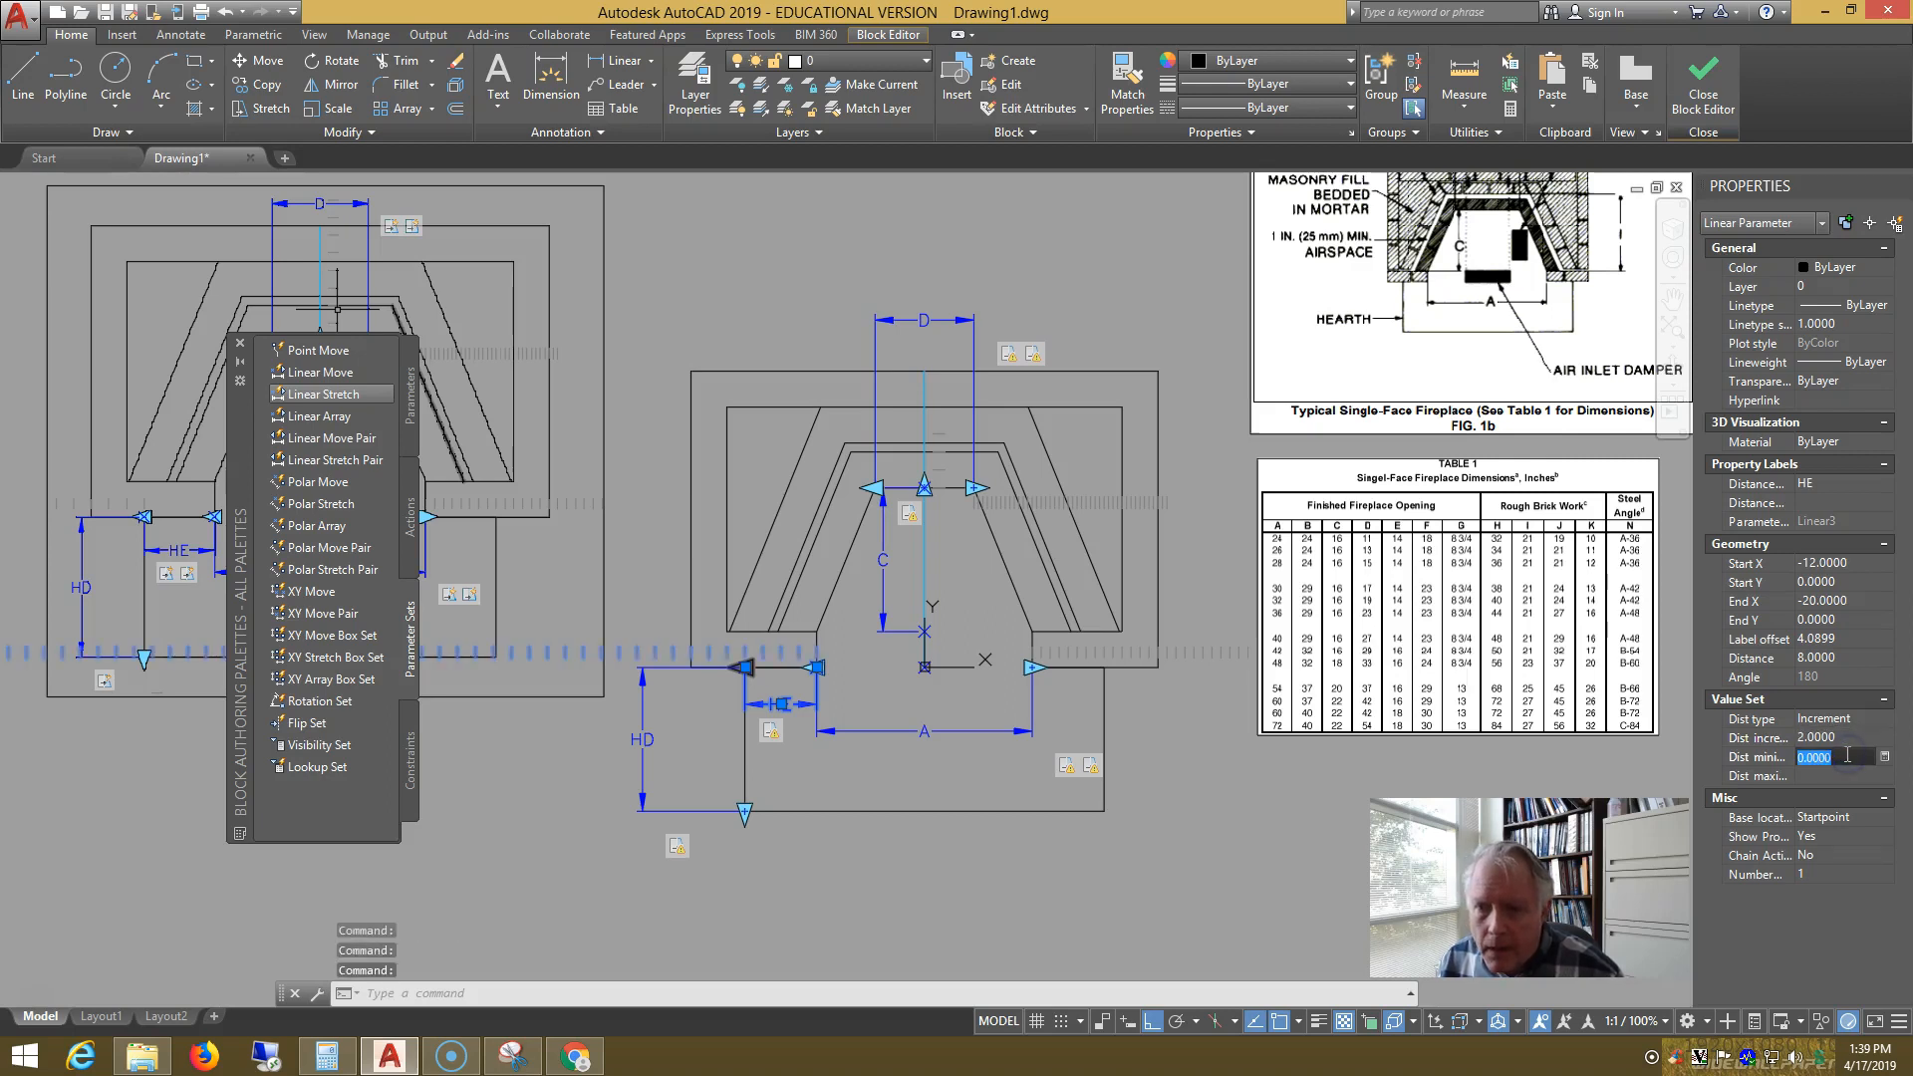
left_click(1851, 777)
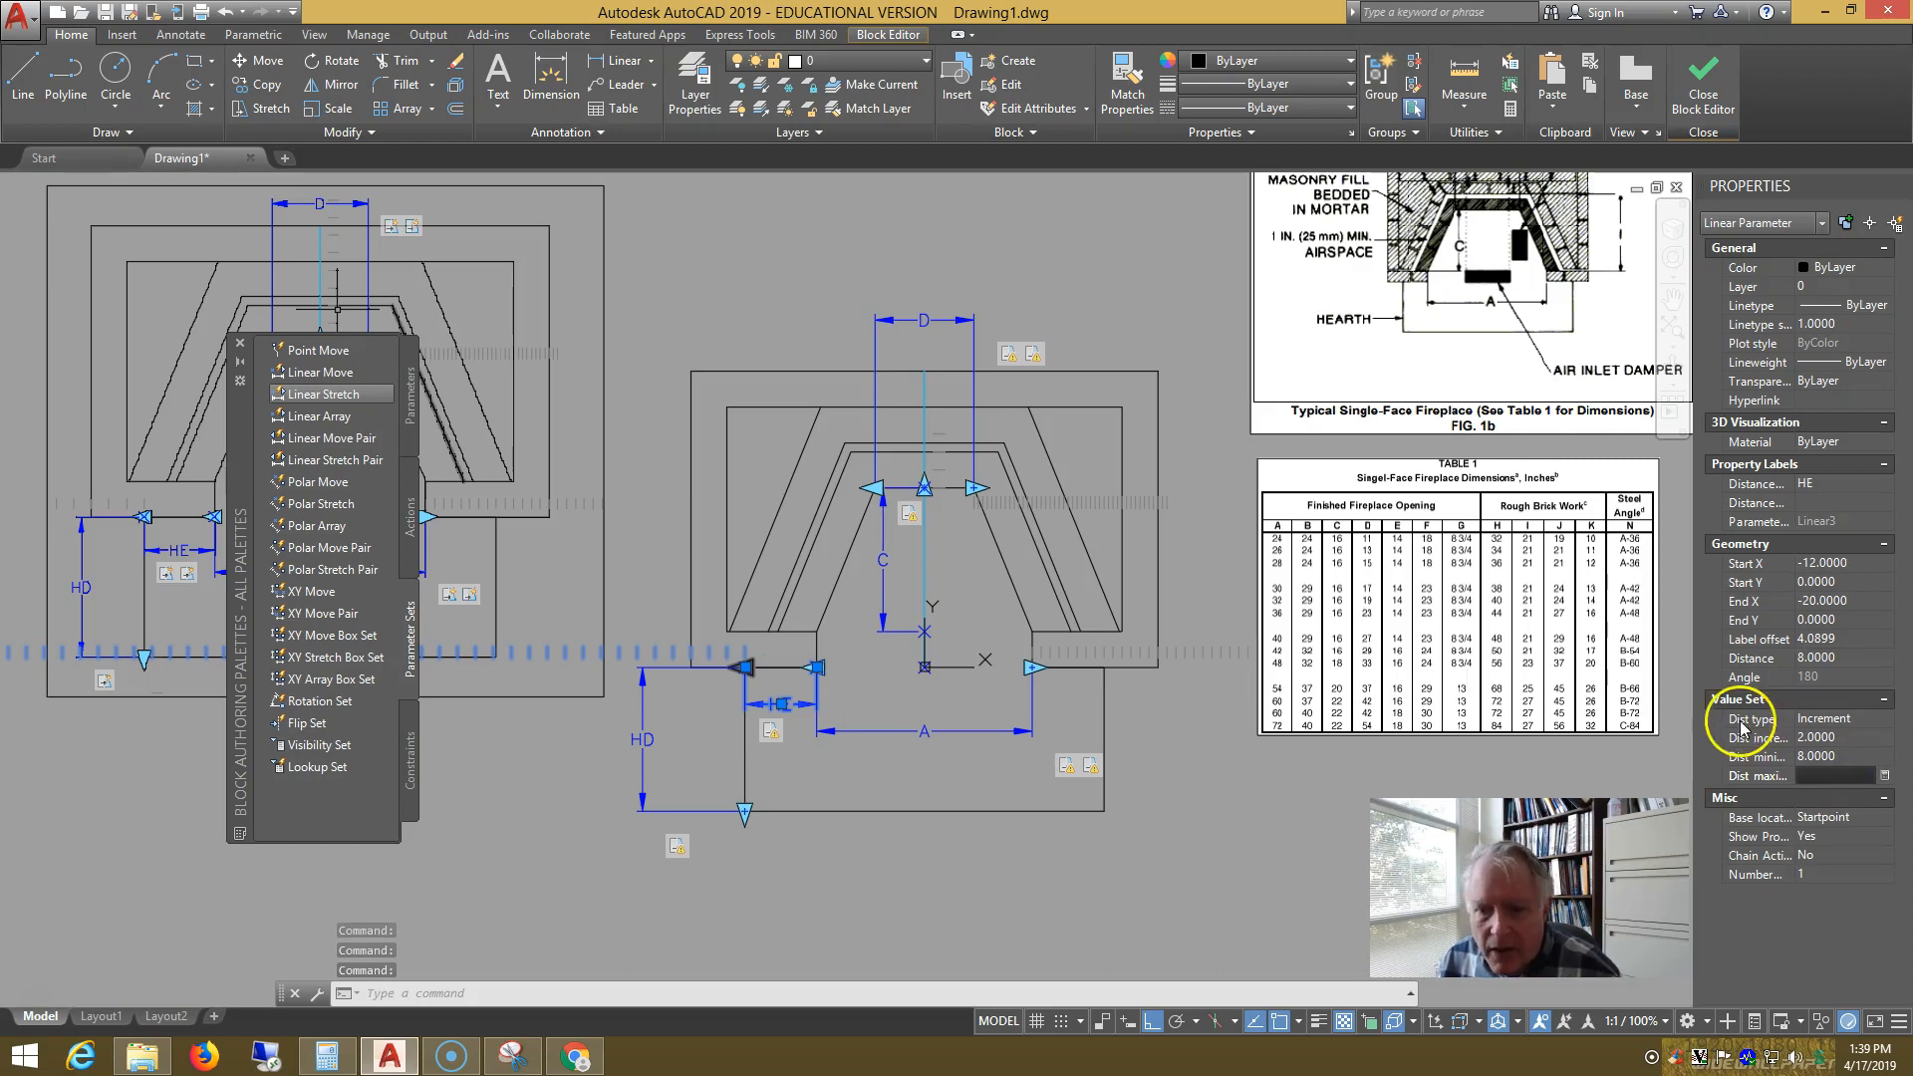
key("Escape")
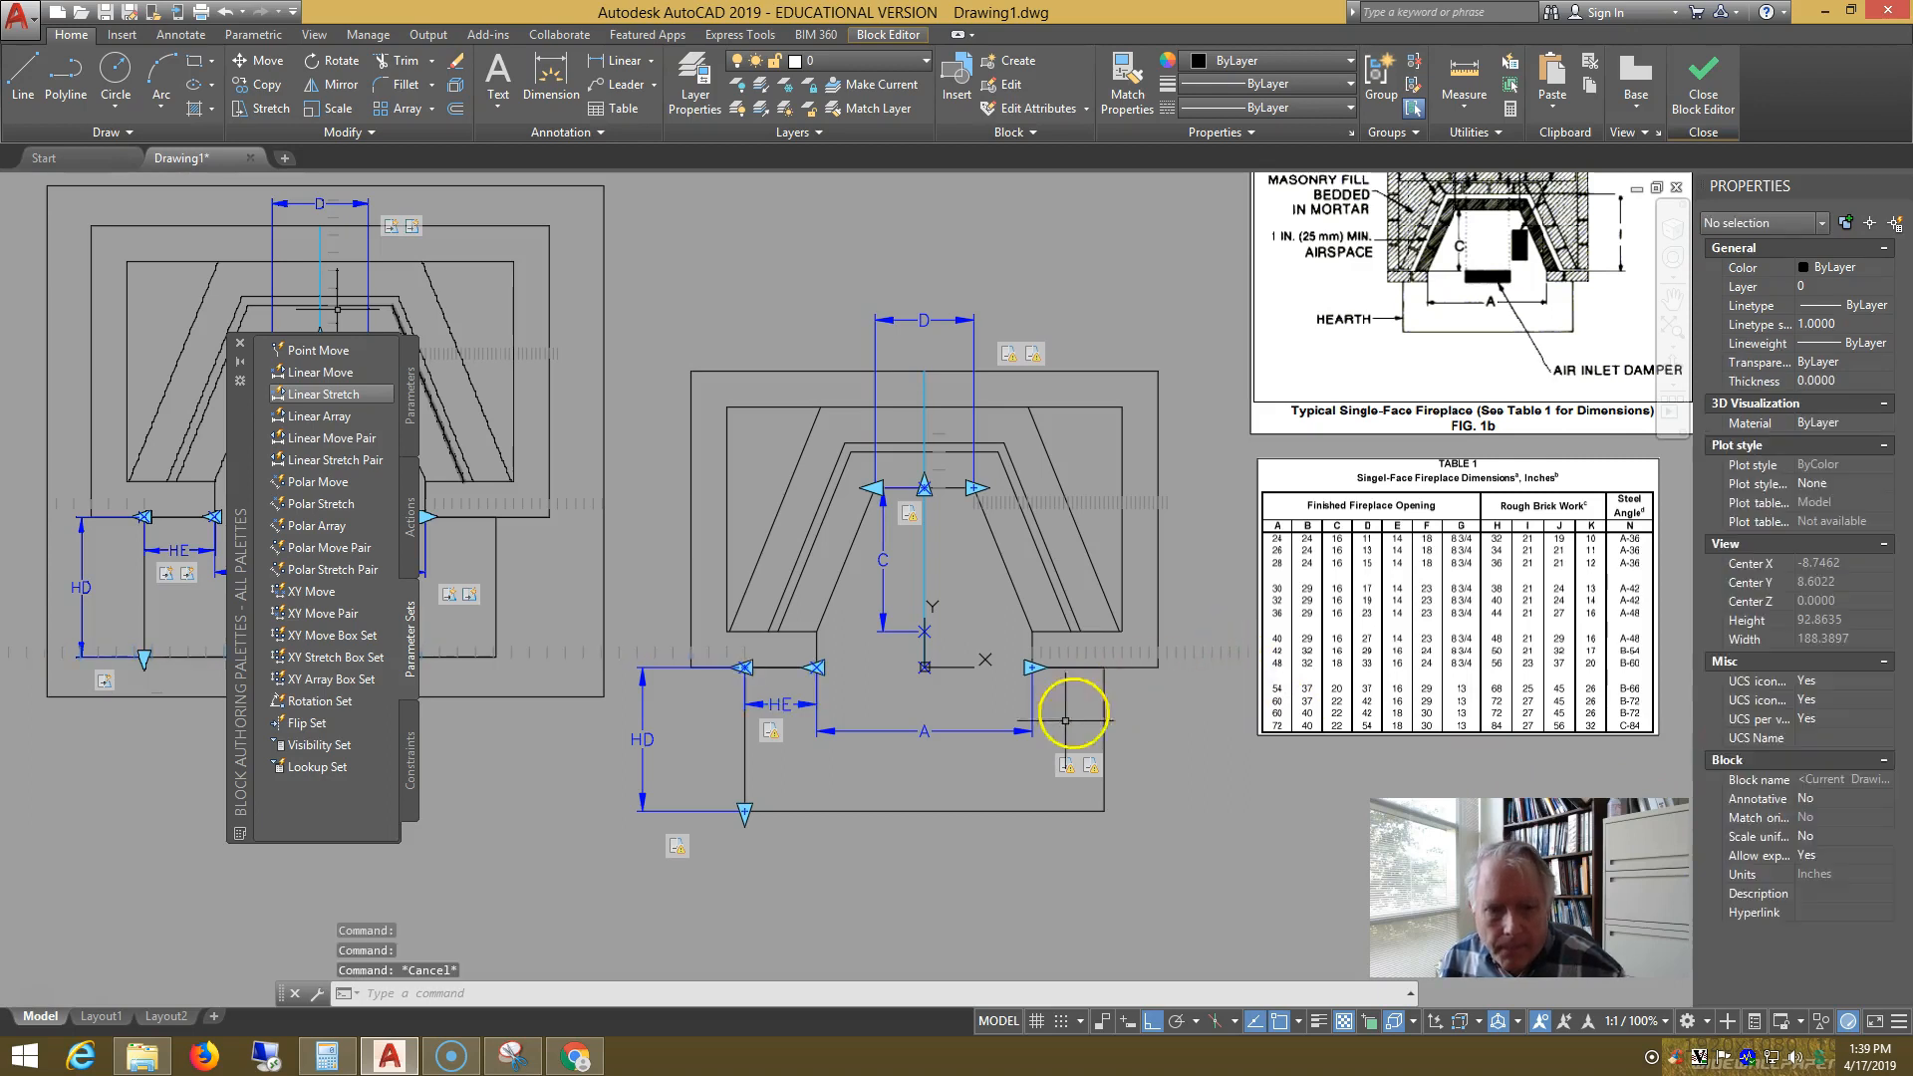
- Set parameter HD's distance type to Increment with an increment of 4 and a minimum of 16
left_click(642, 737)
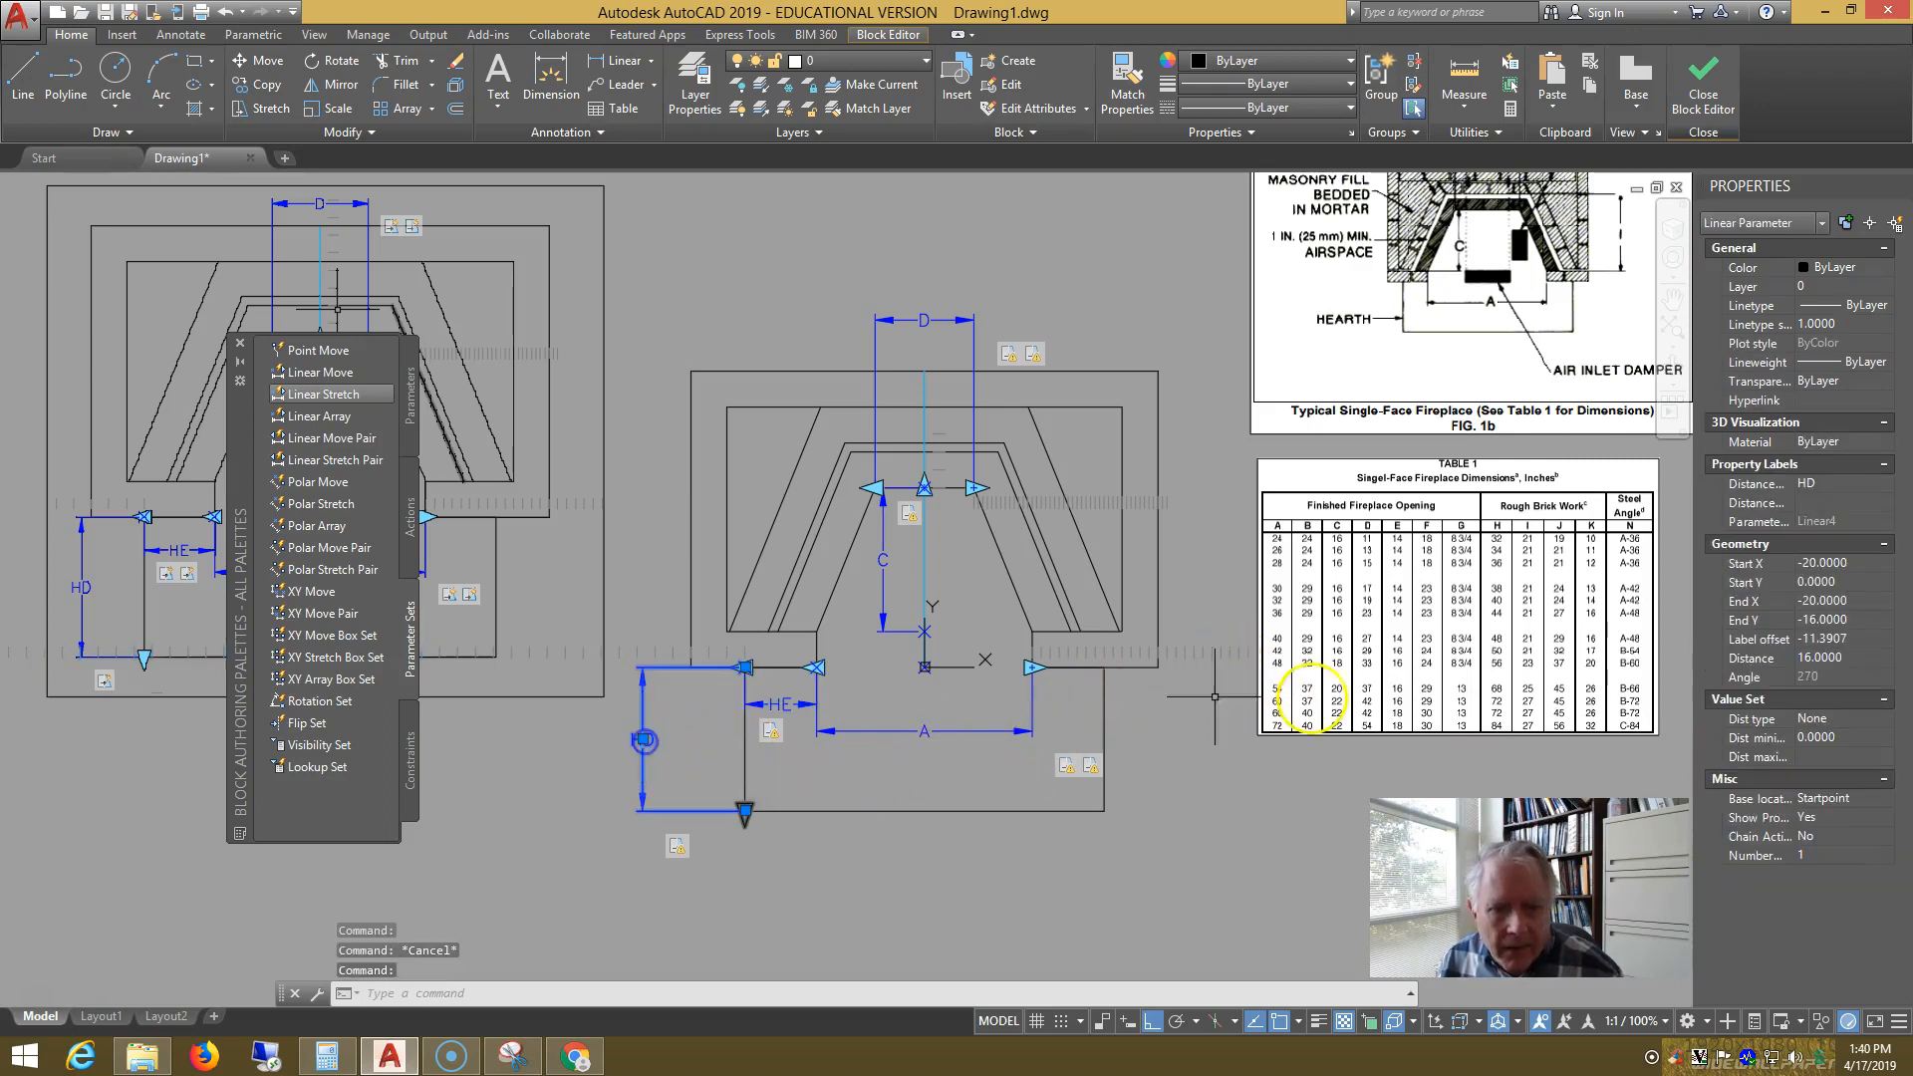
left_click(1867, 720)
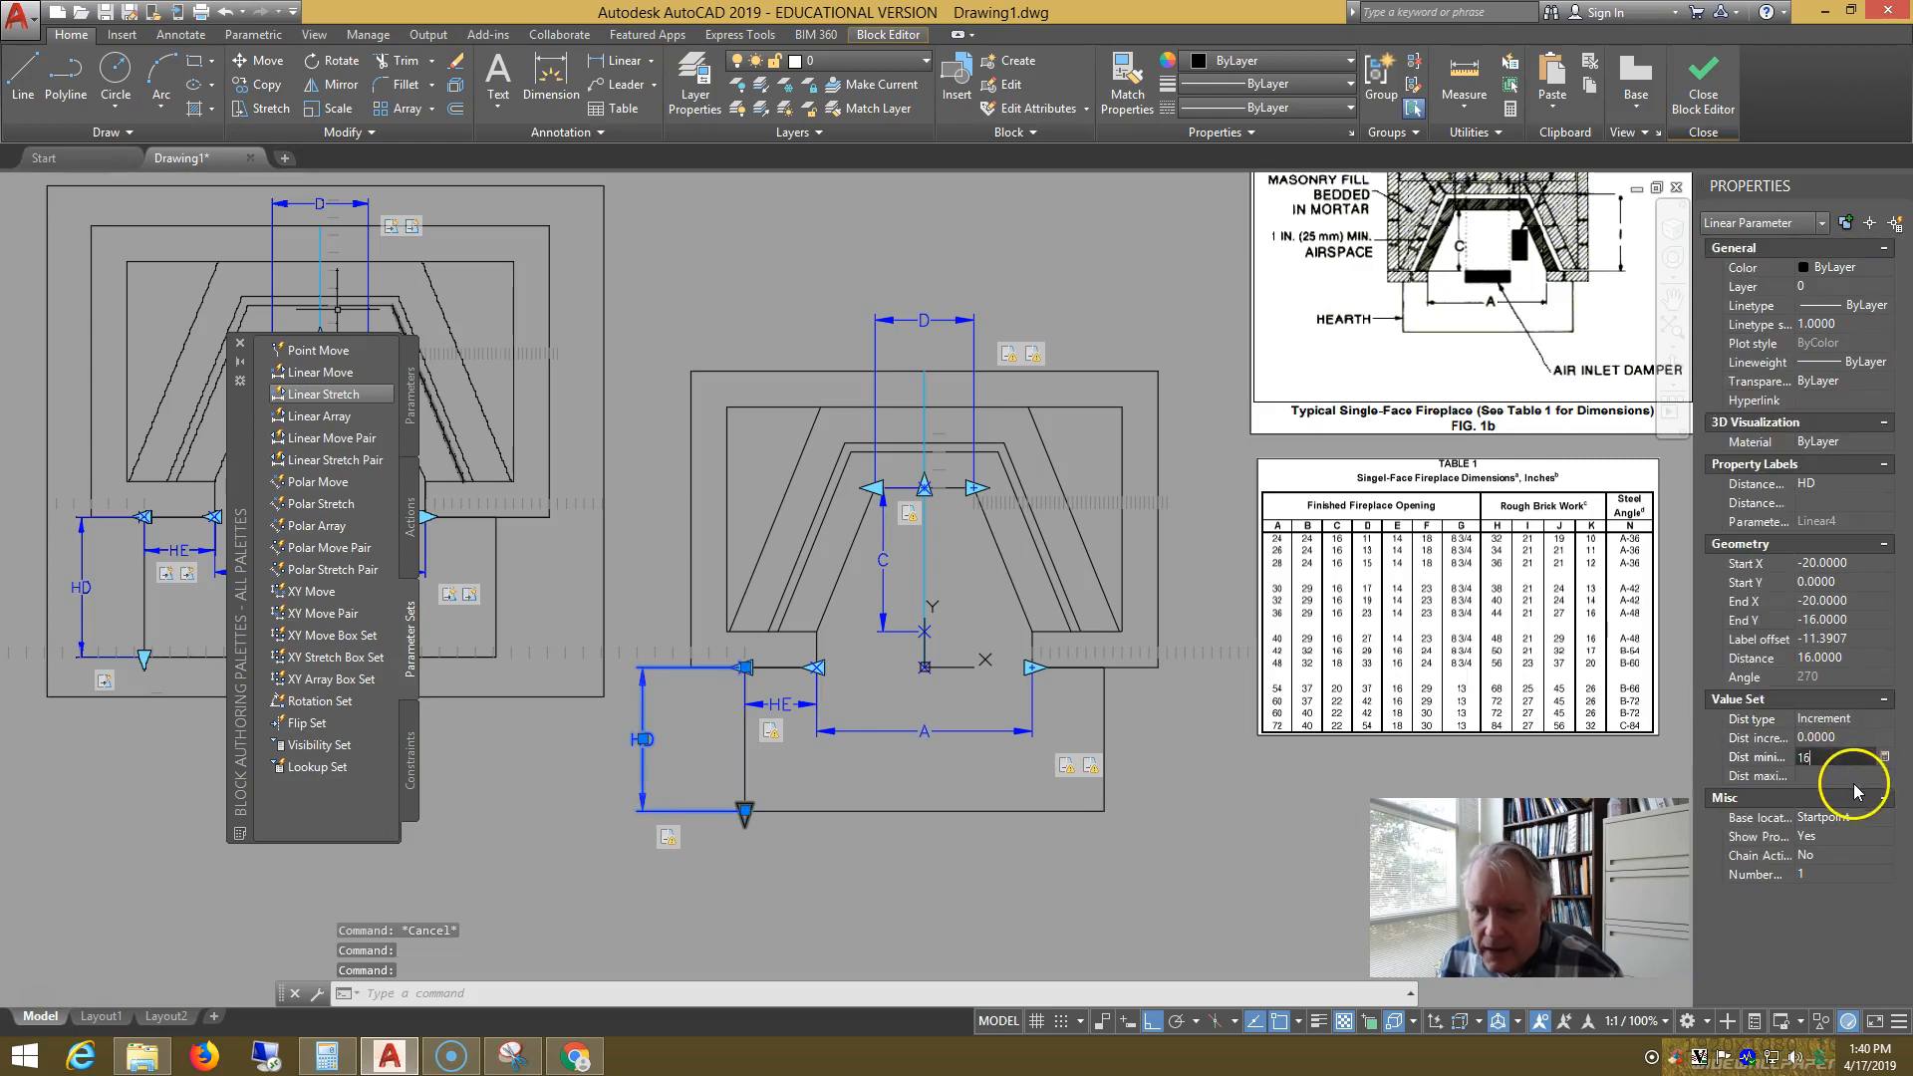
left_click(1845, 776)
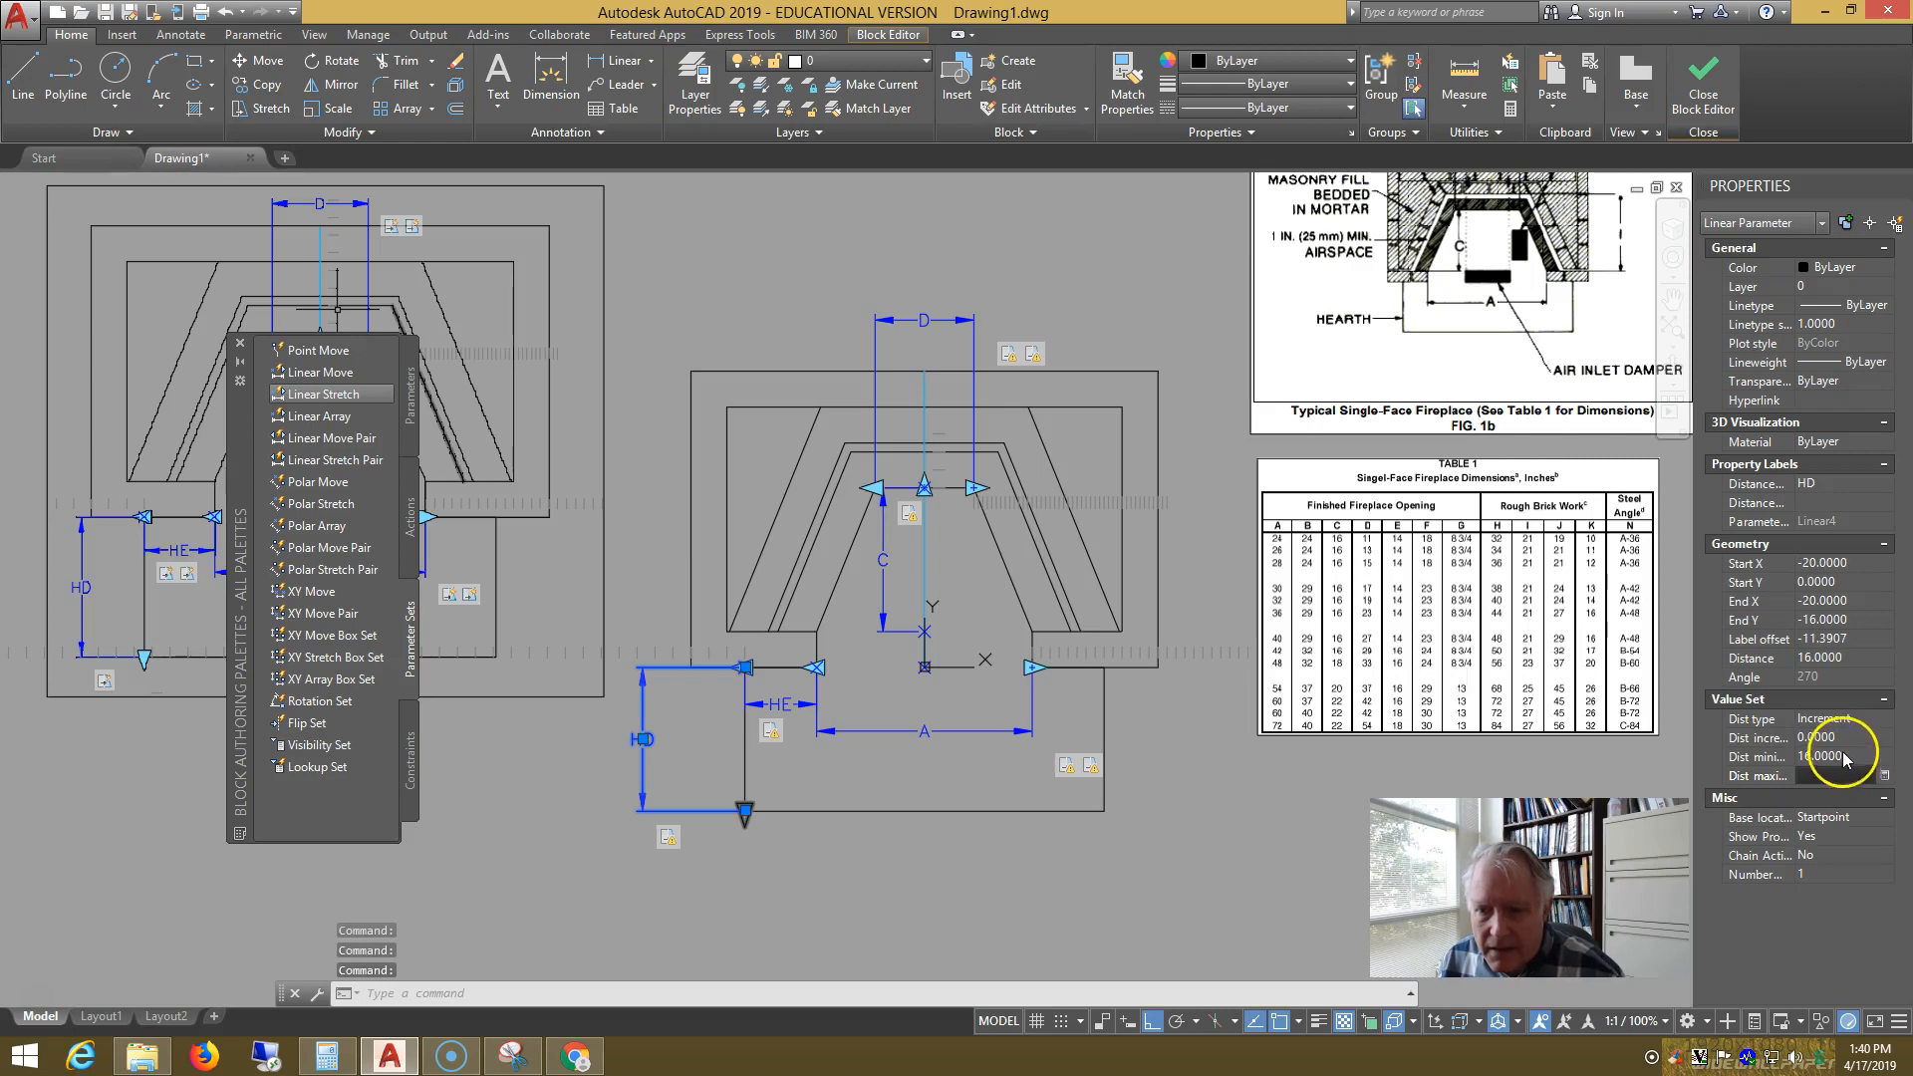
left_click(1862, 756)
left_click(1843, 738)
type("4")
left_click(1779, 757)
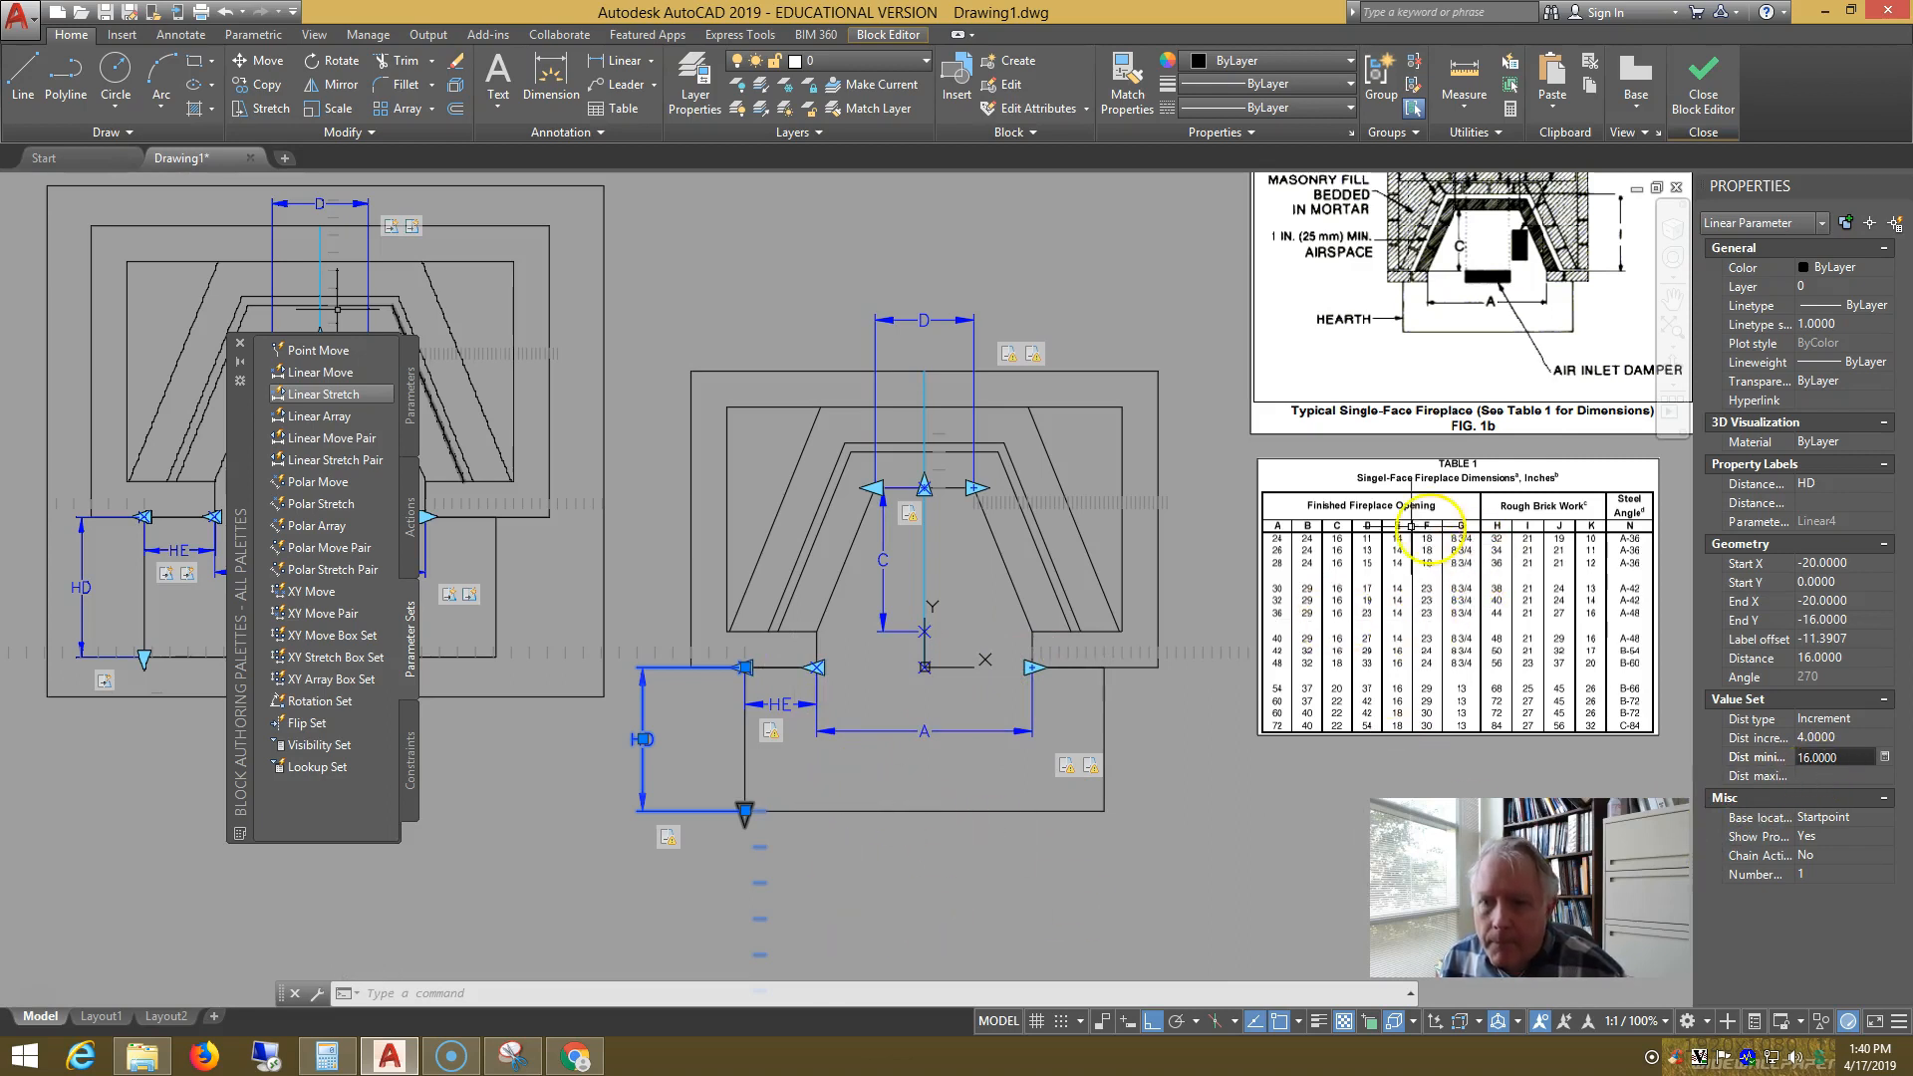
key("Escape")
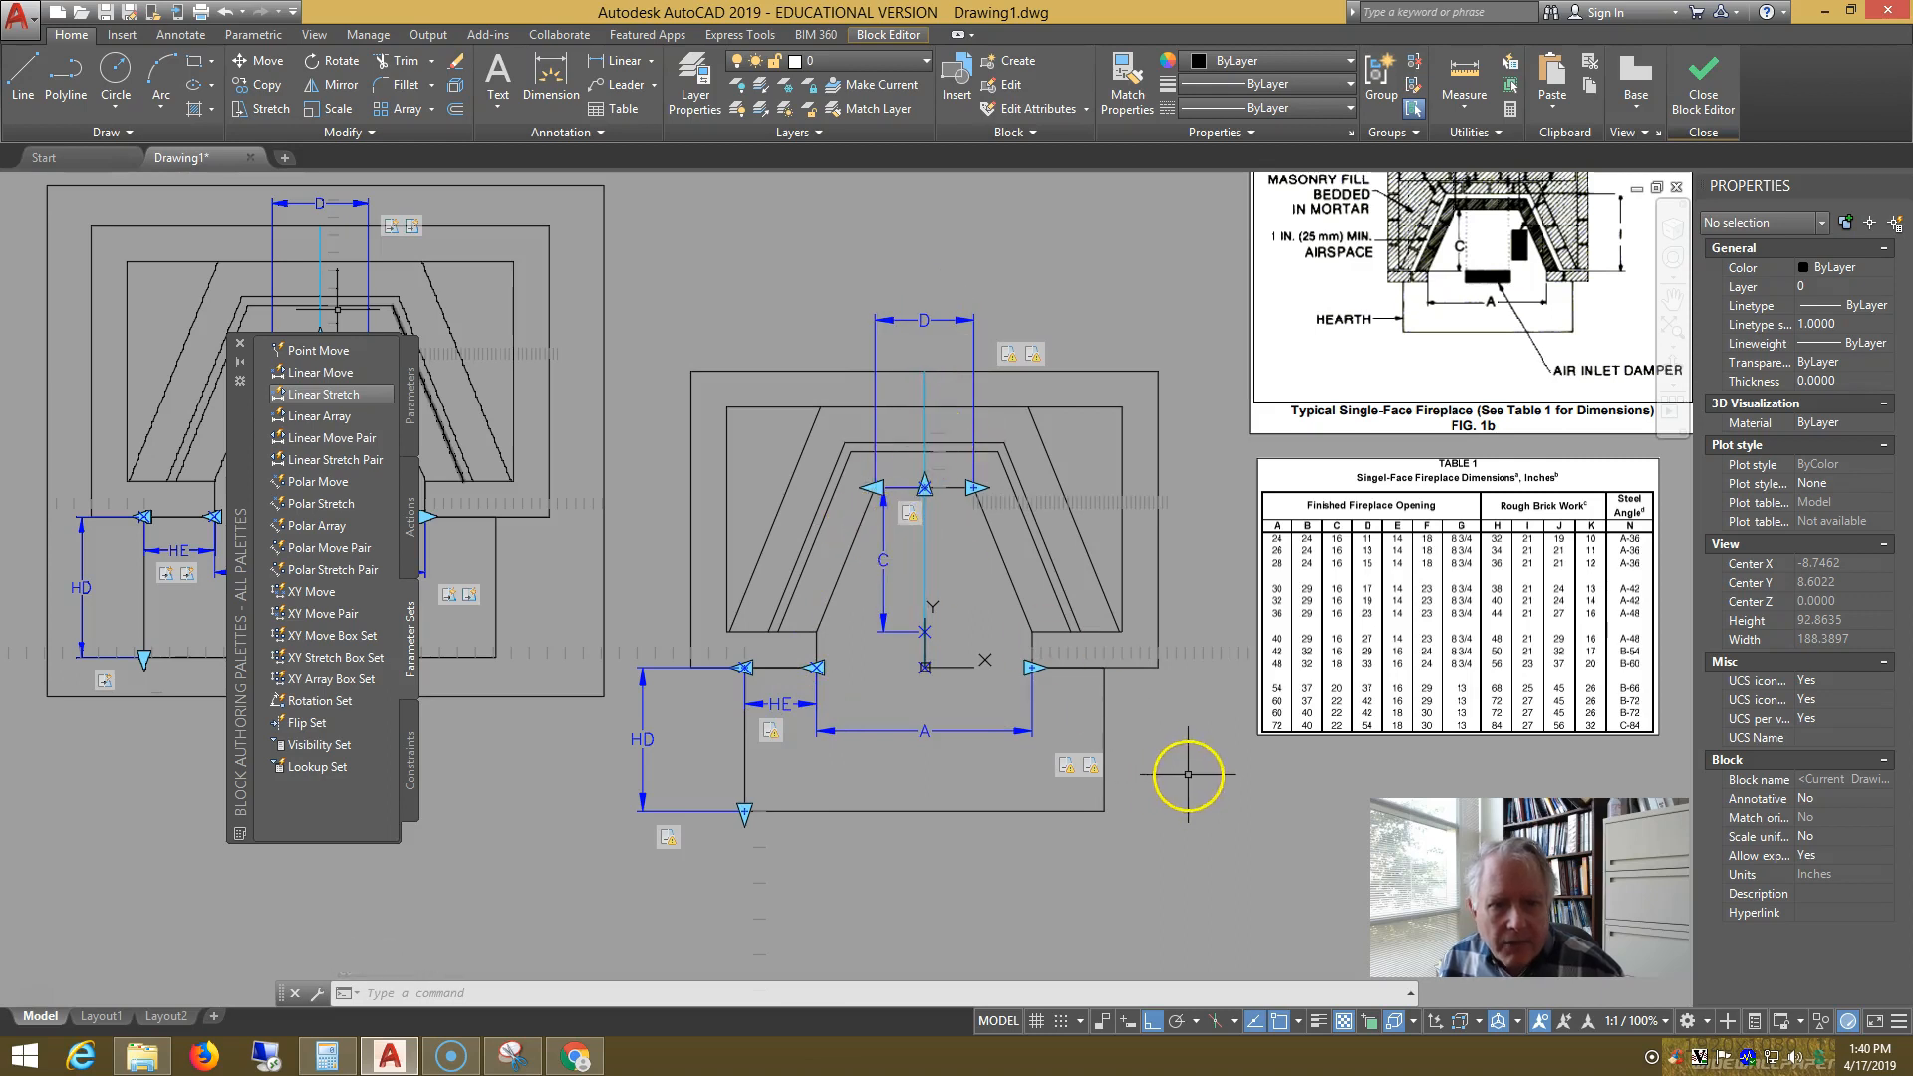
- Start a new selection set for parameter A's left stretch action, framing the fireplace's left side with a crossing polygon slanting down to below the hearth's middle
middle_click_drag(1175, 767, 1187, 742)
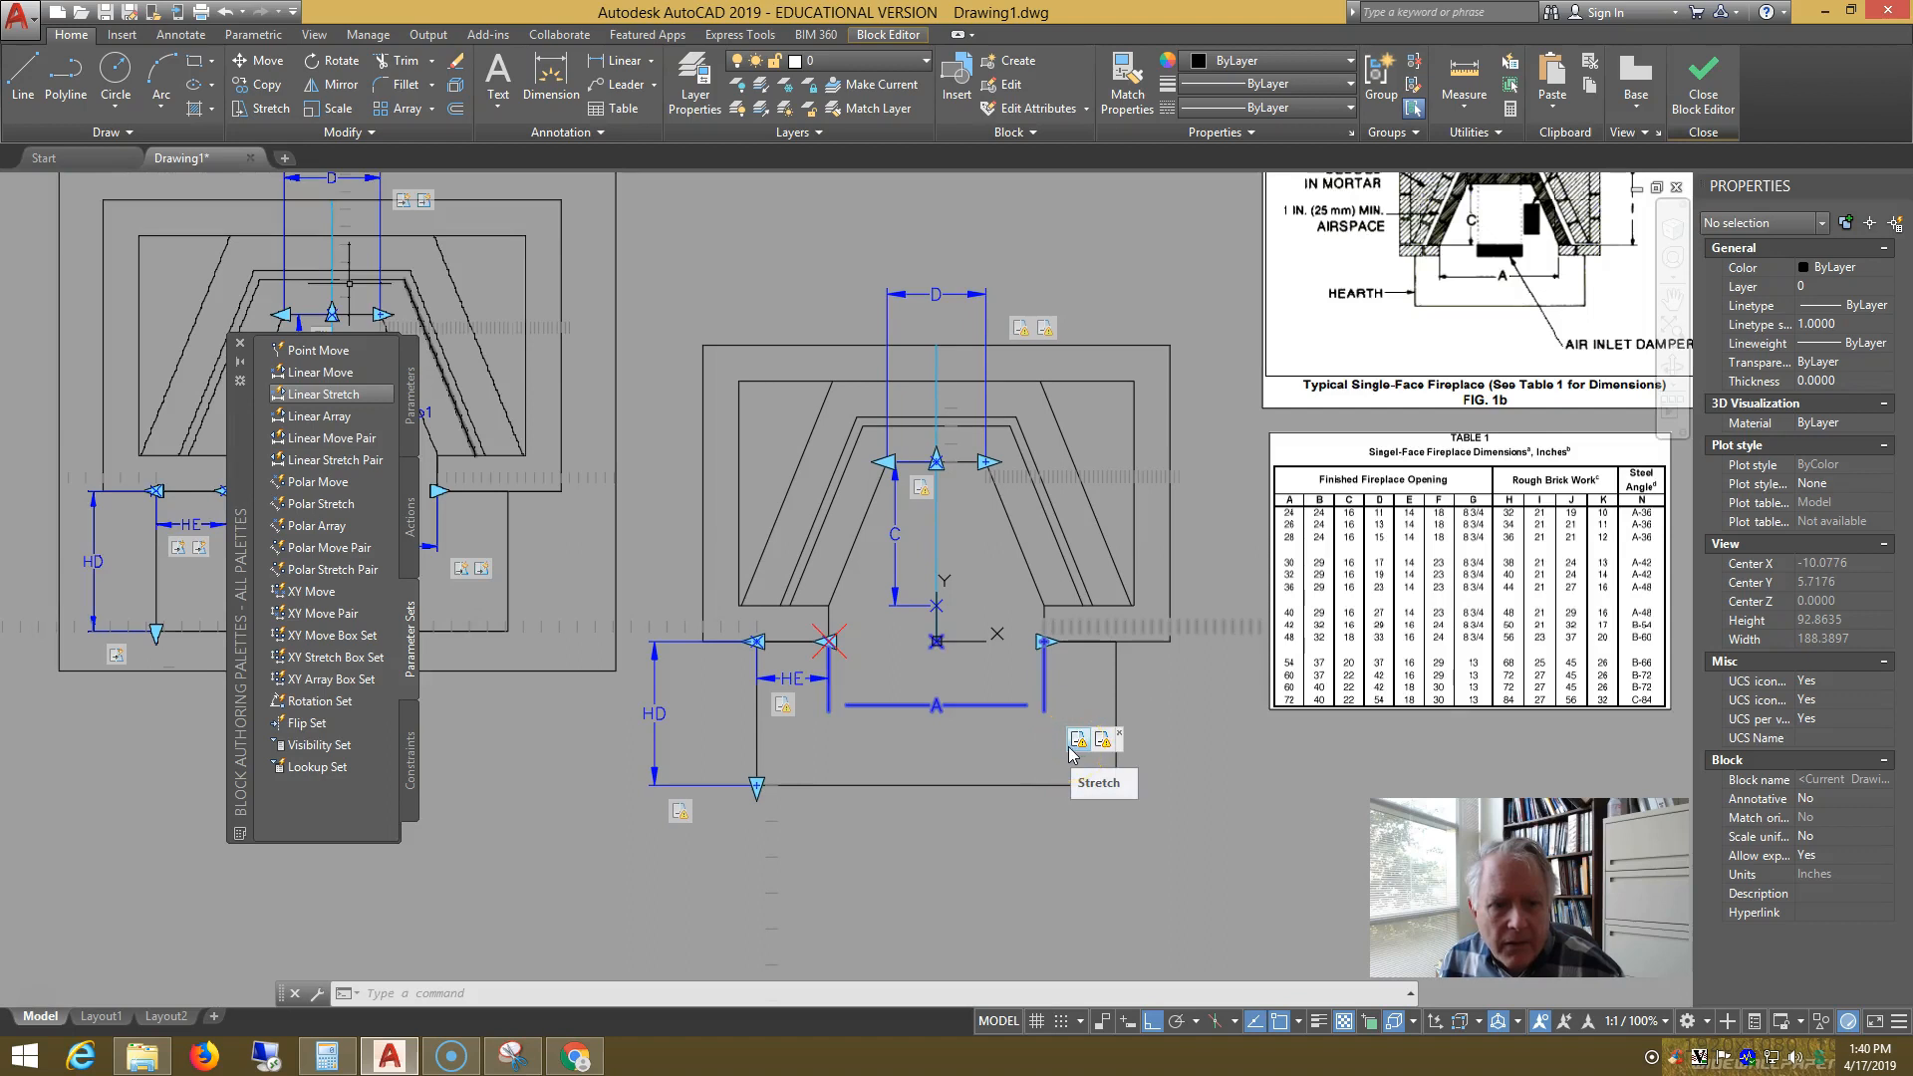
left_click(1074, 750)
left_click(827, 641)
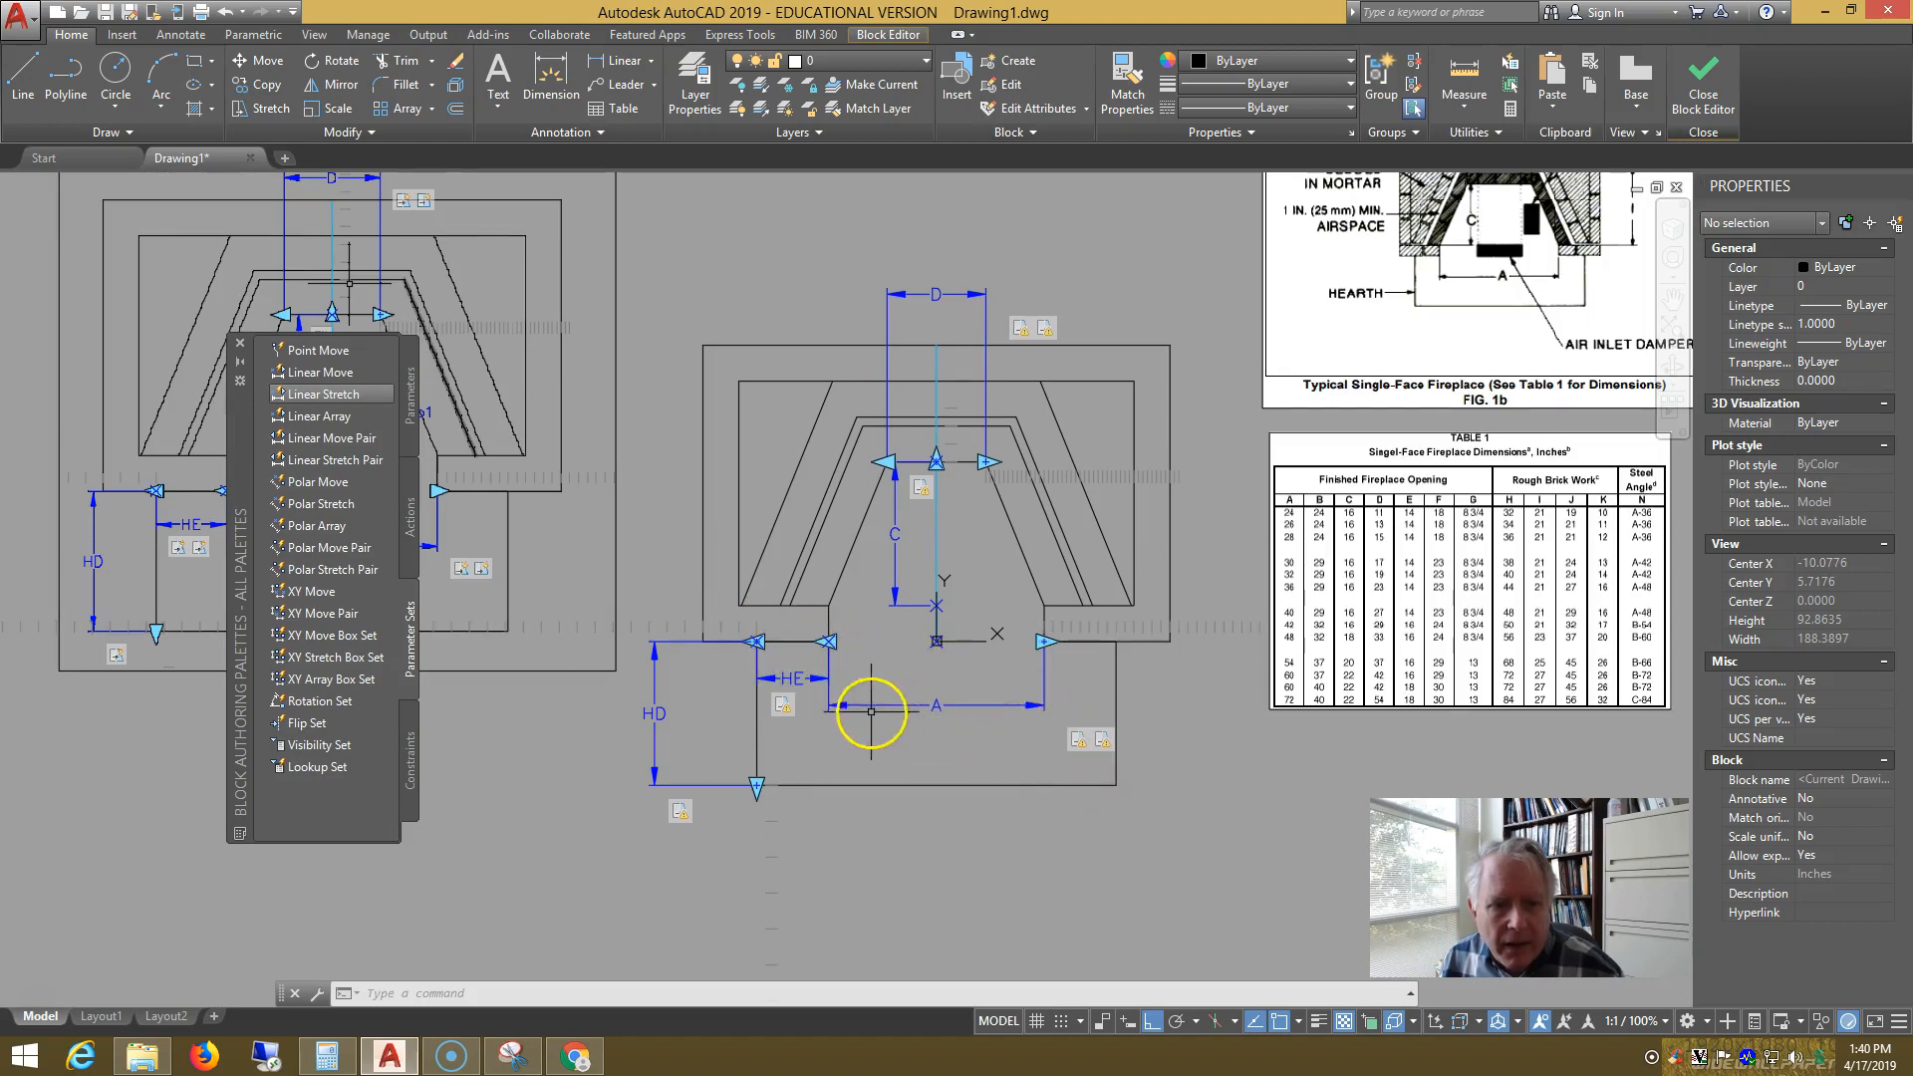
right_click(1076, 744)
left_click(1142, 790)
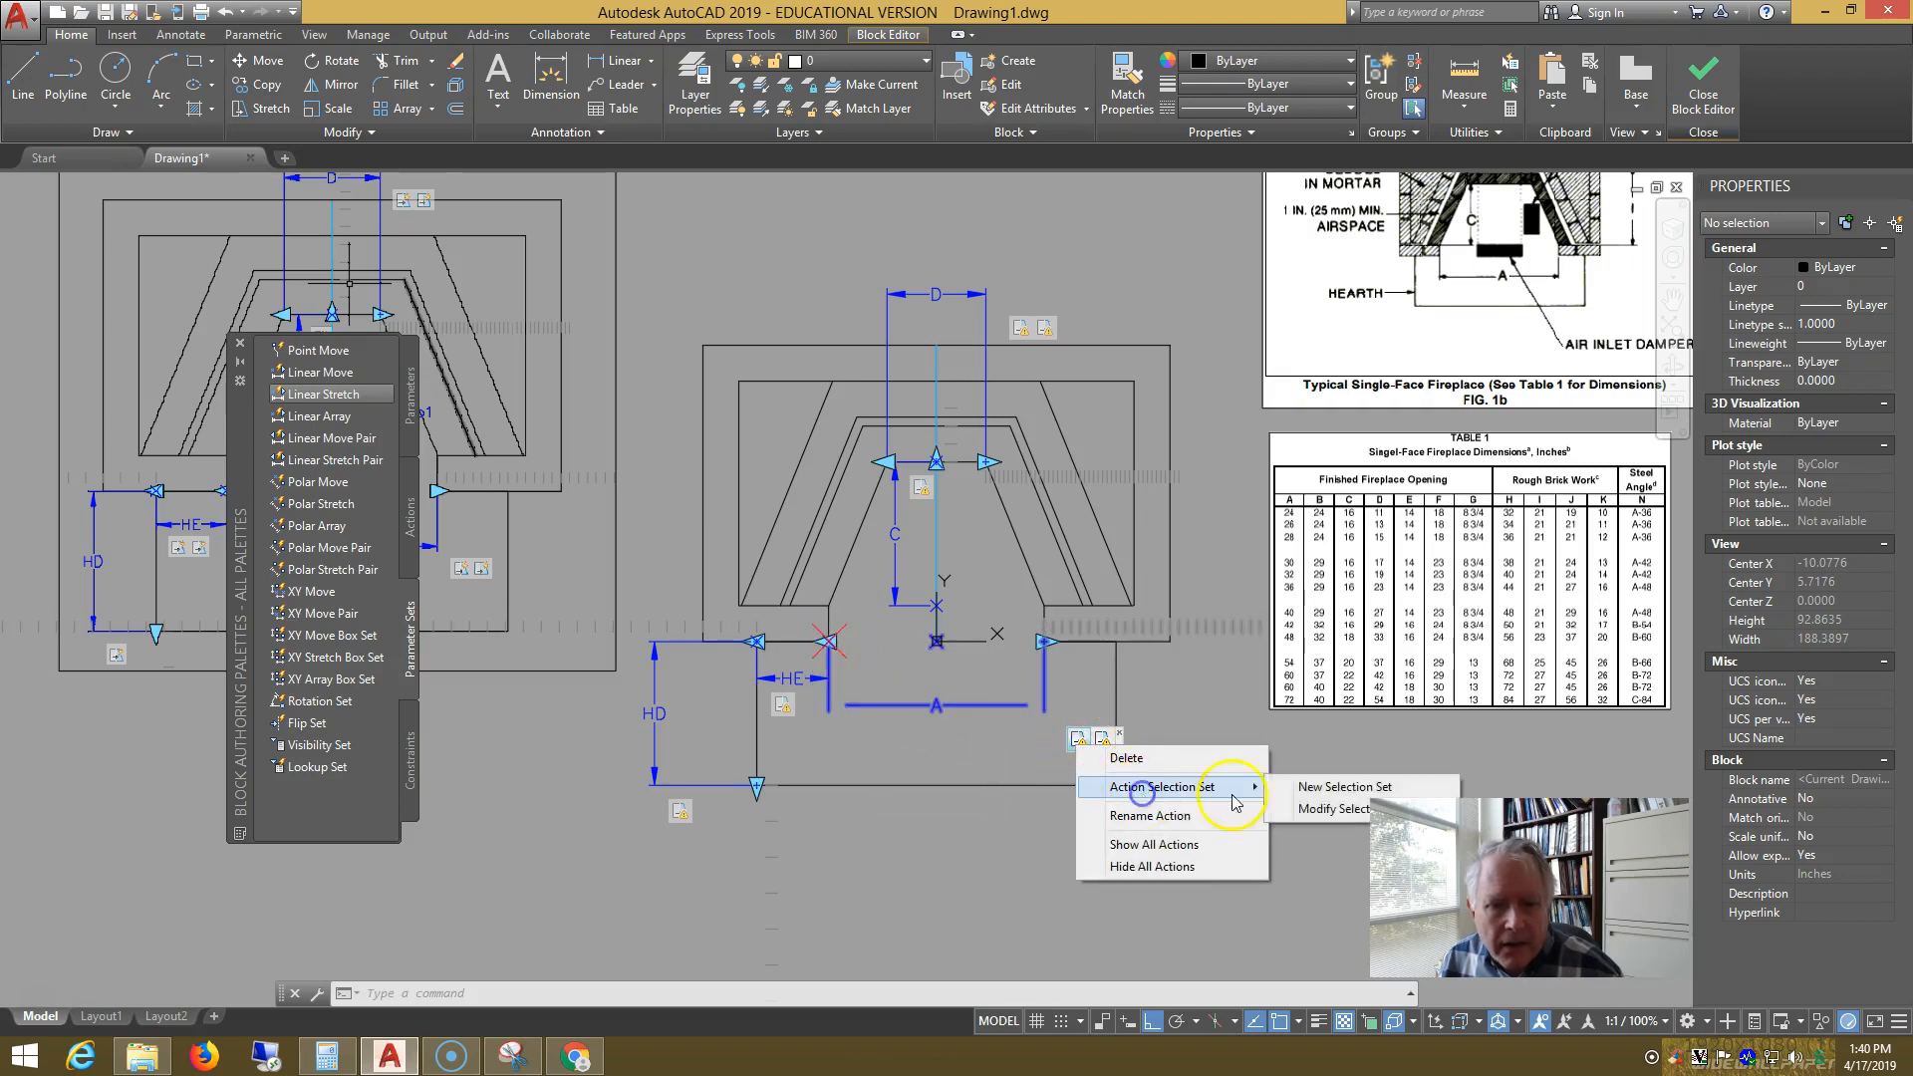
left_click(1318, 790)
type("cp")
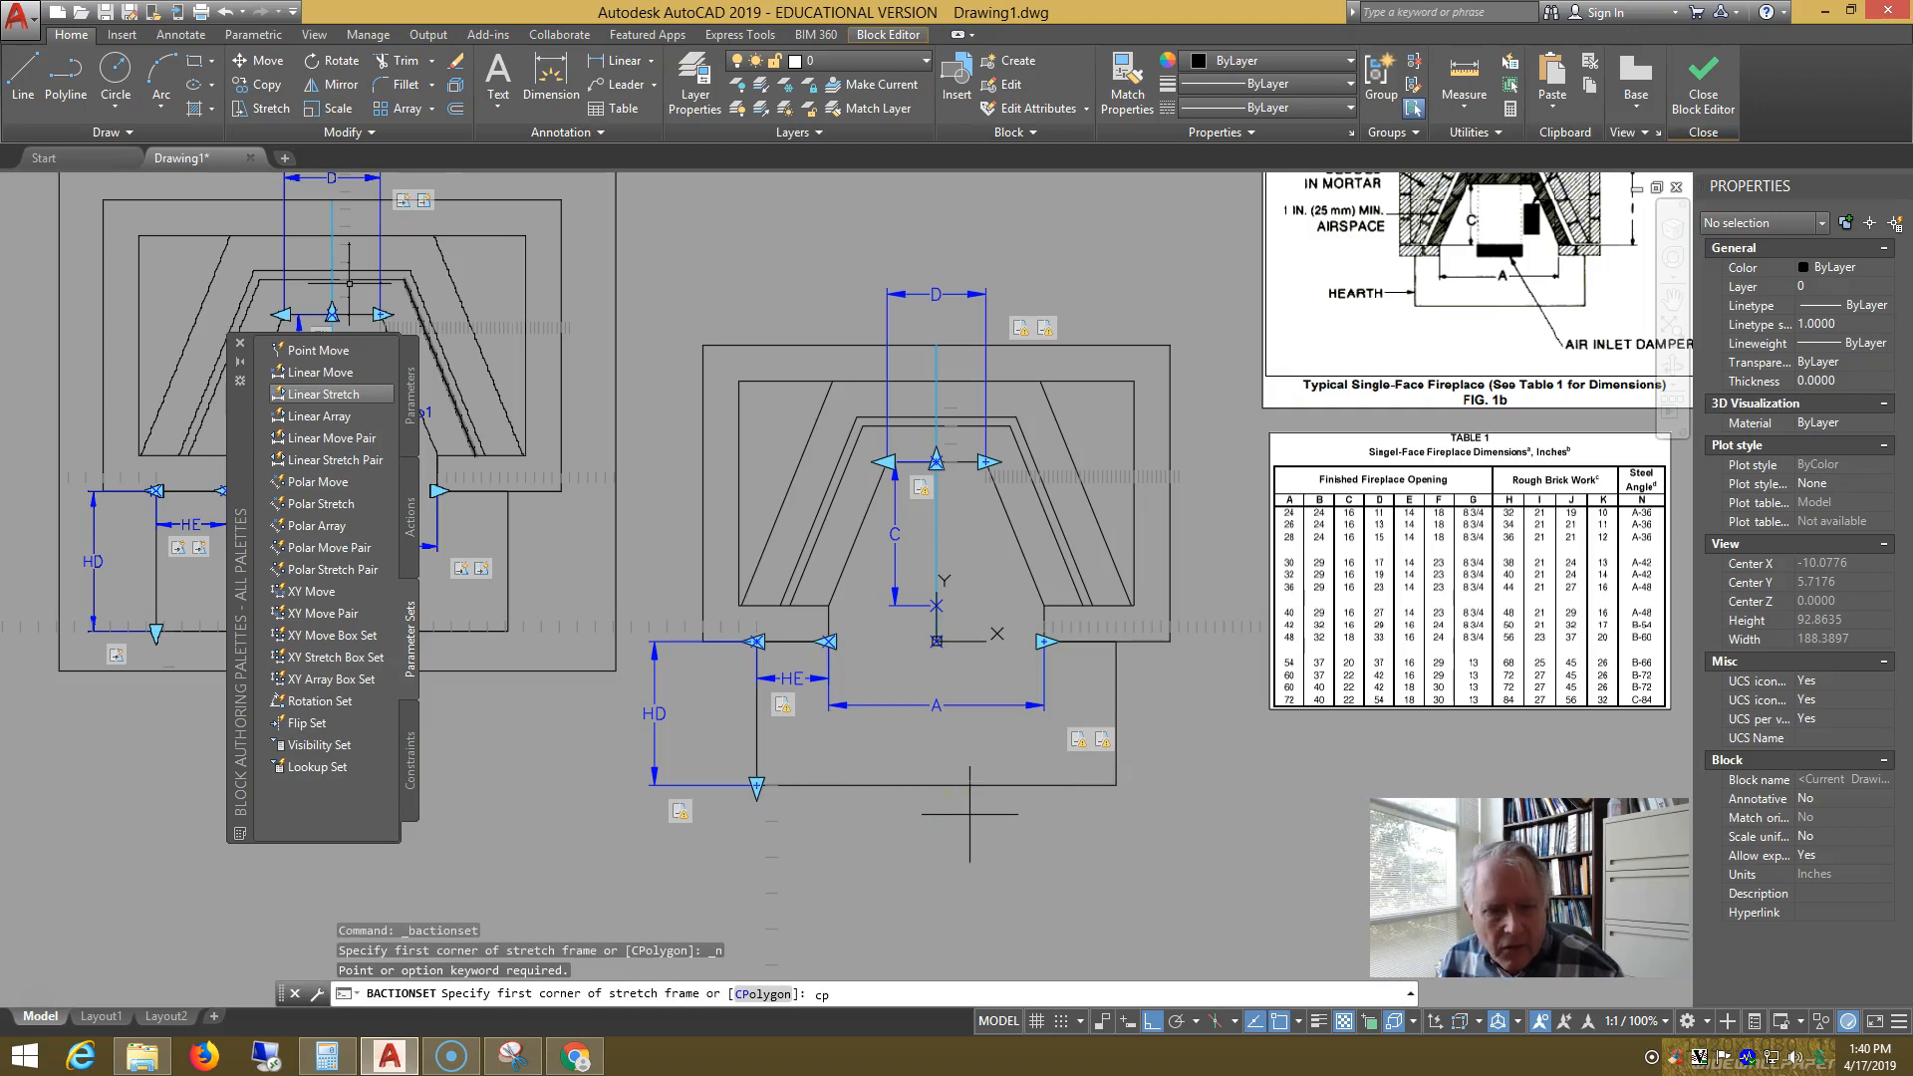
key("Return")
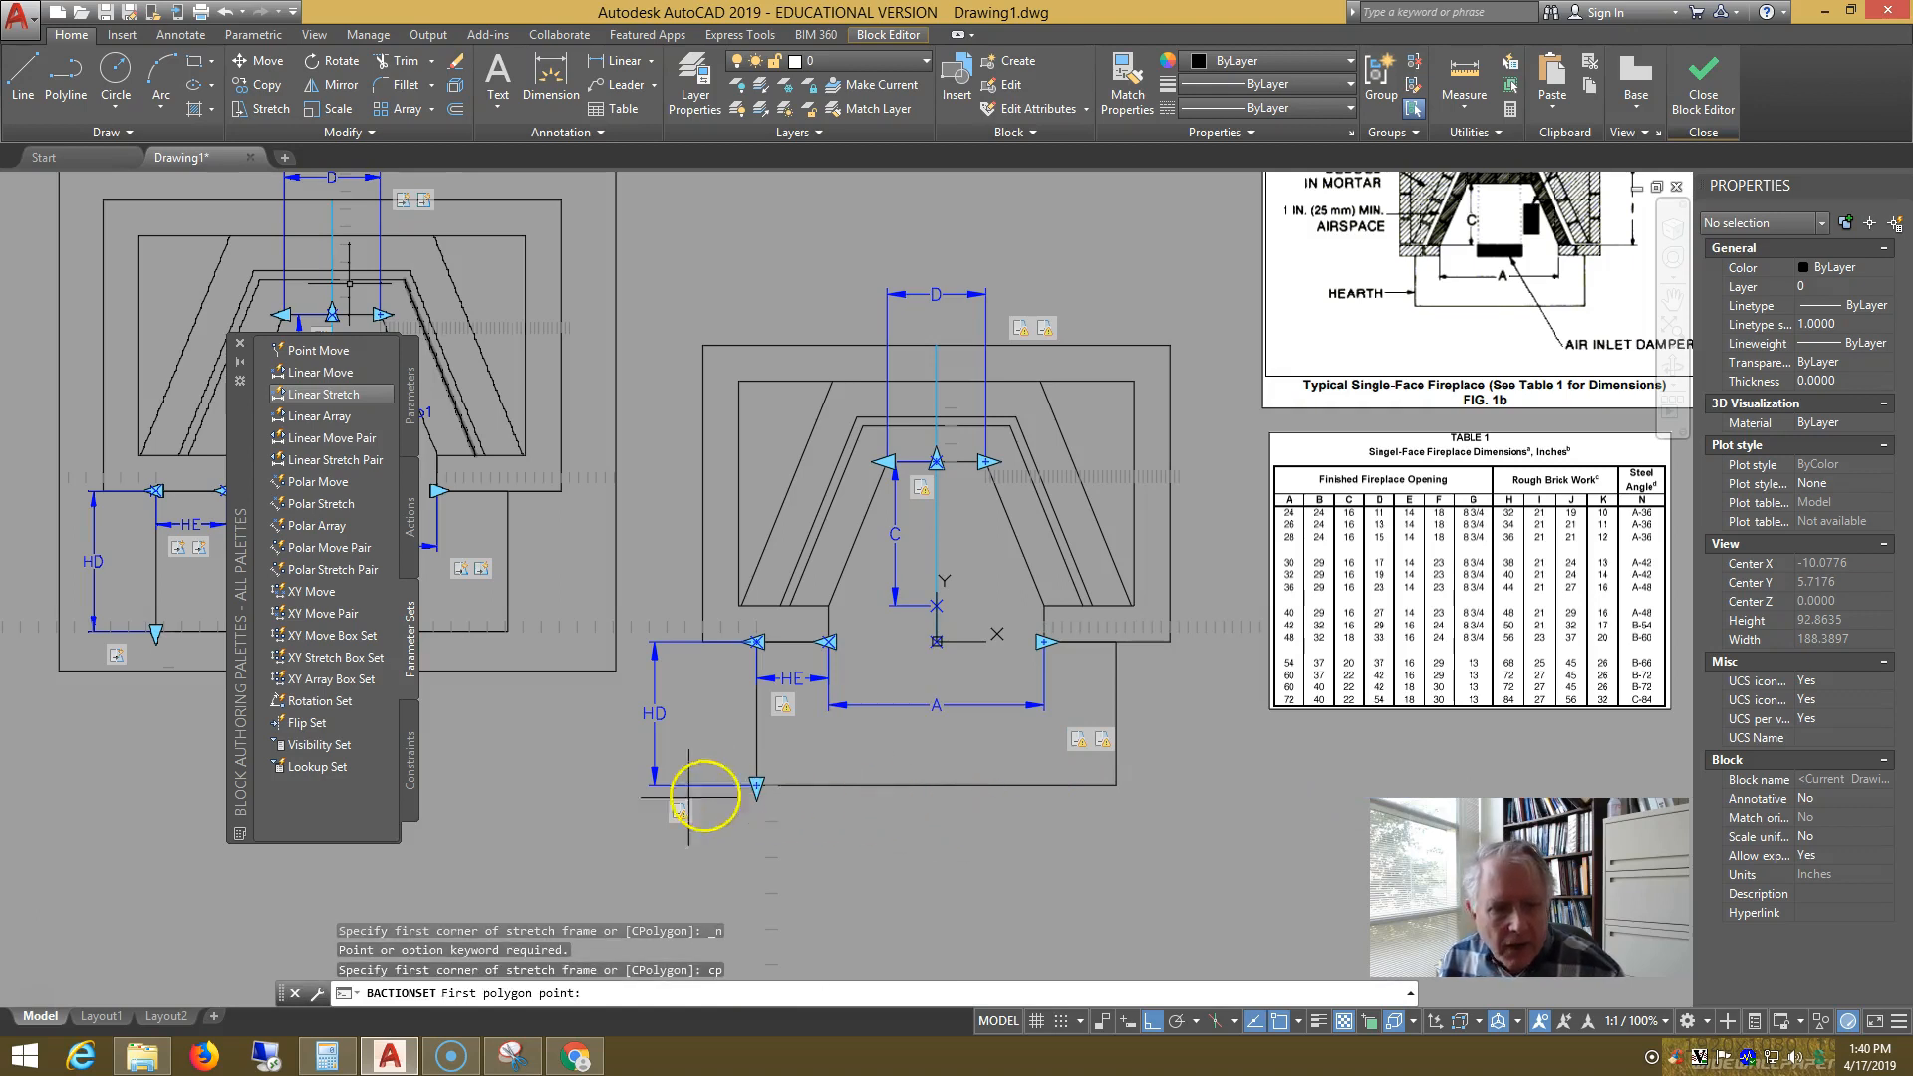
left_click(640, 848)
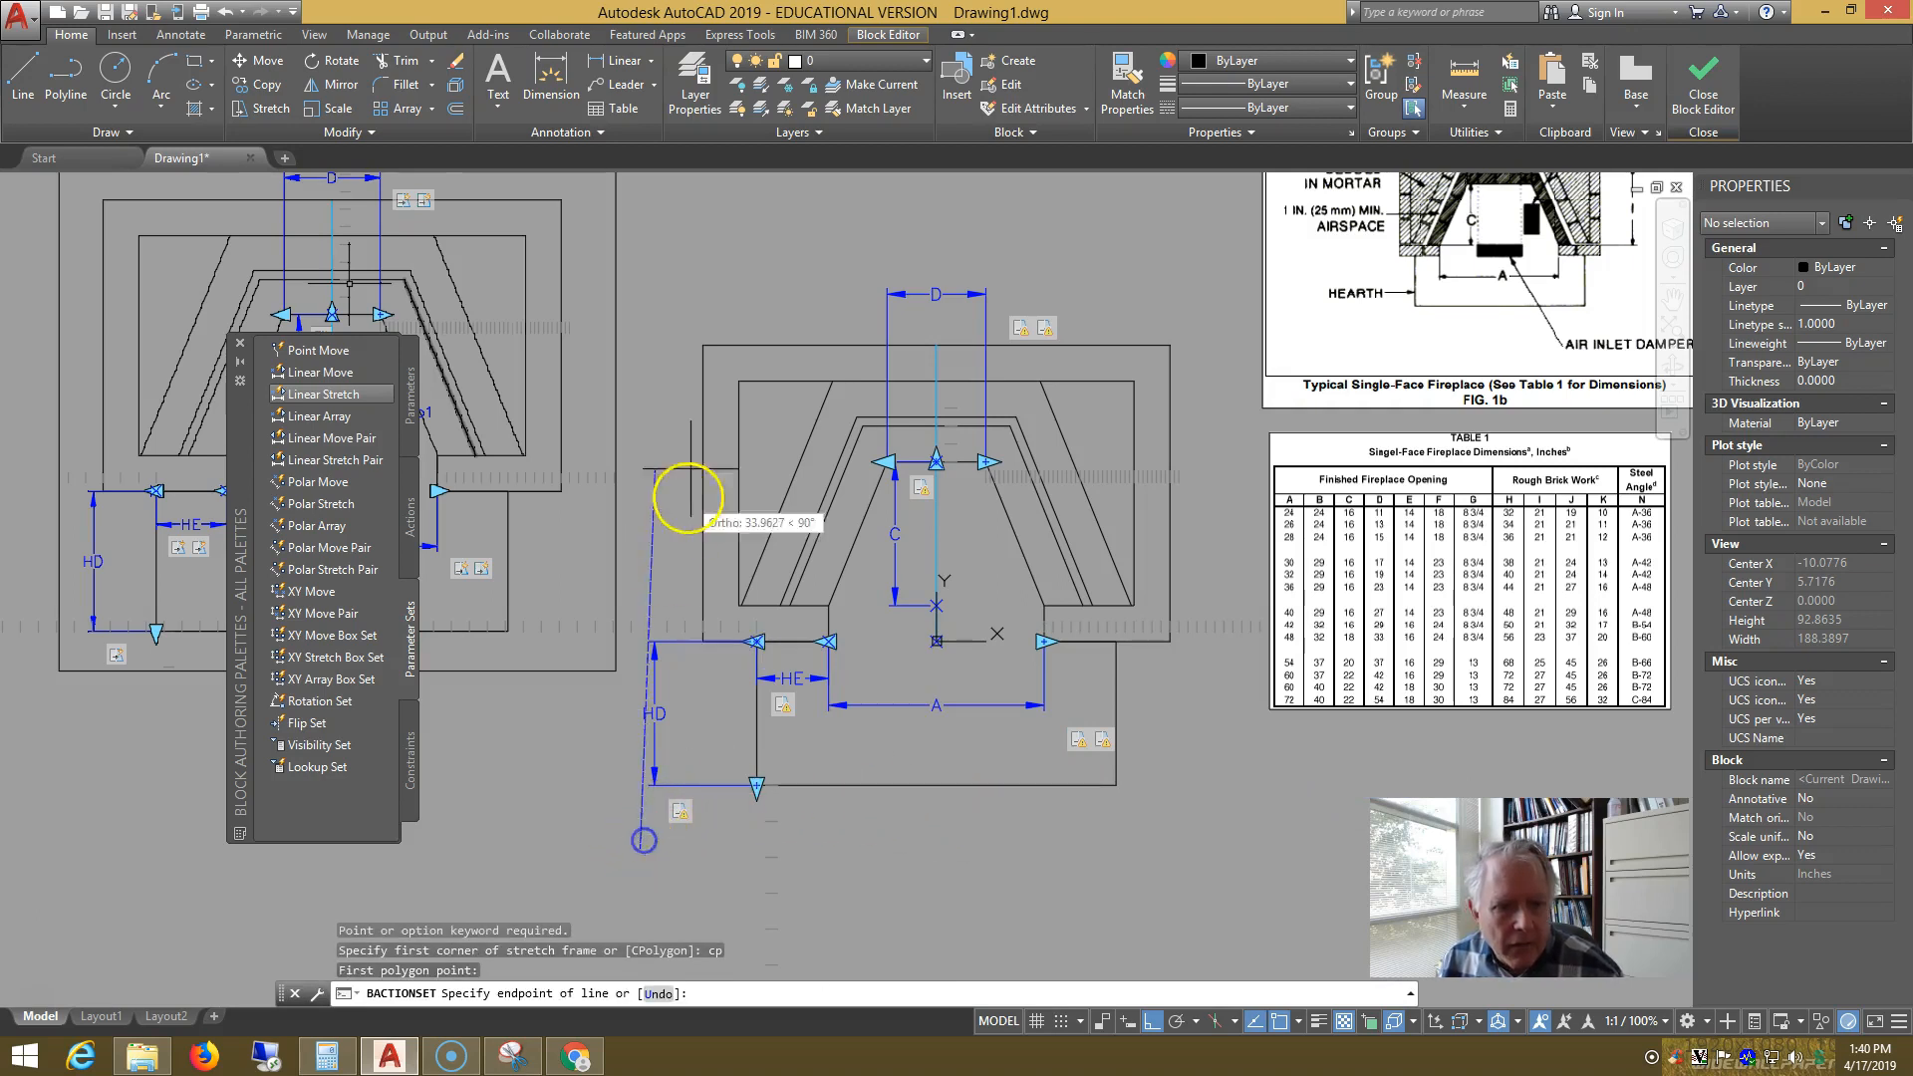
left_click(670, 295)
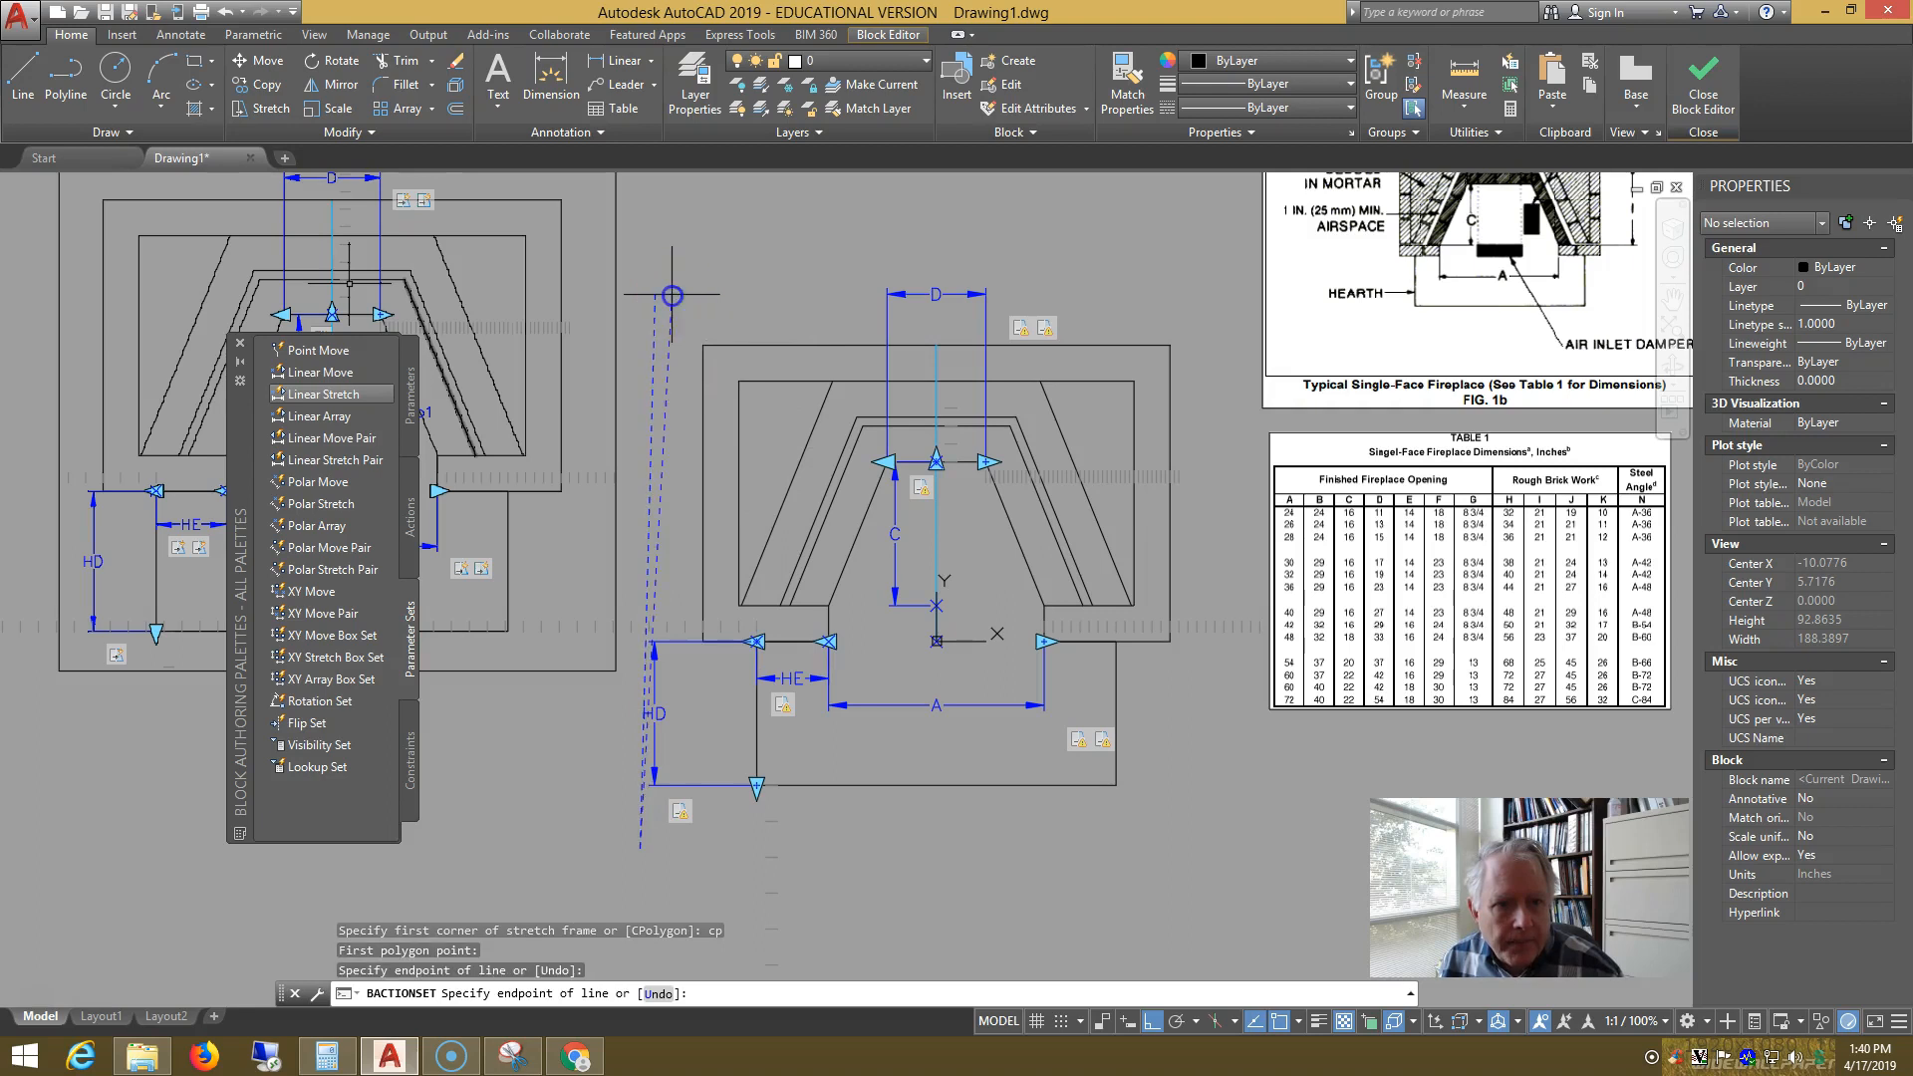
left_click(754, 309)
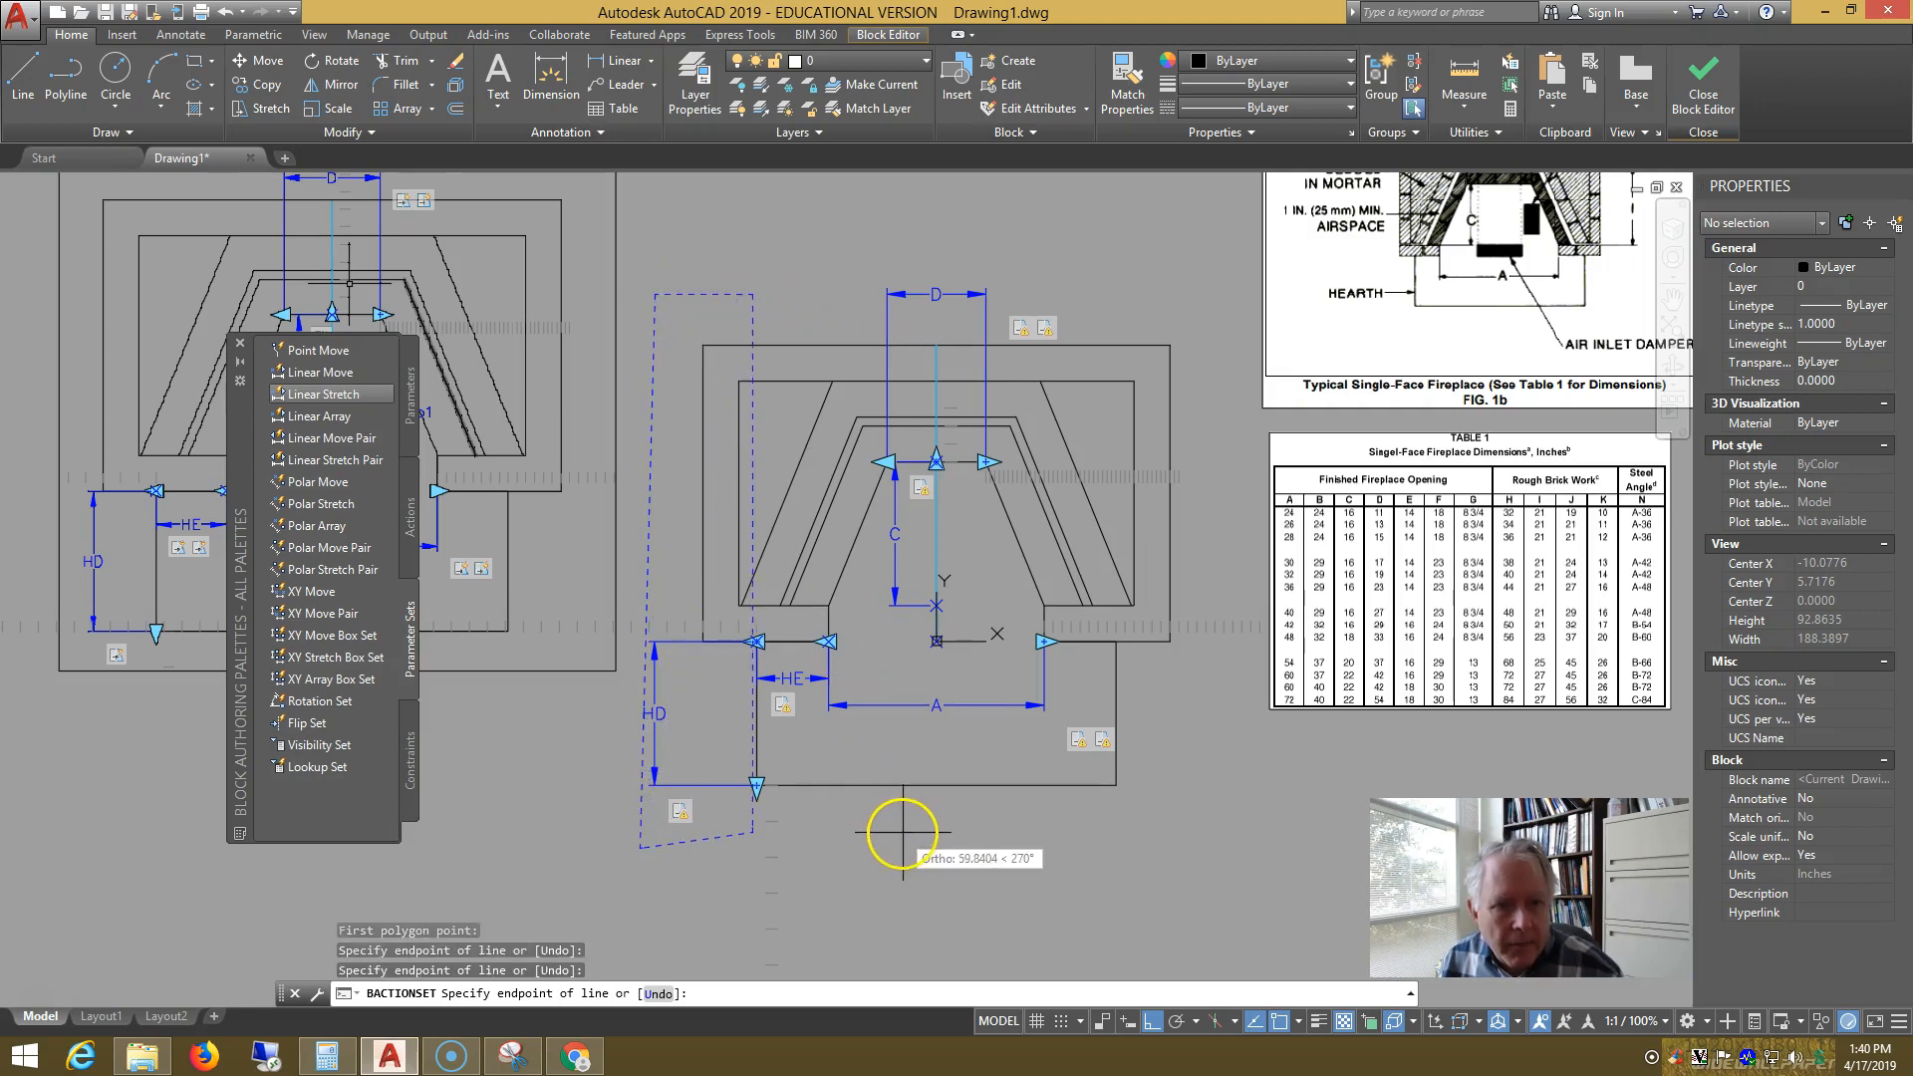
key("F8")
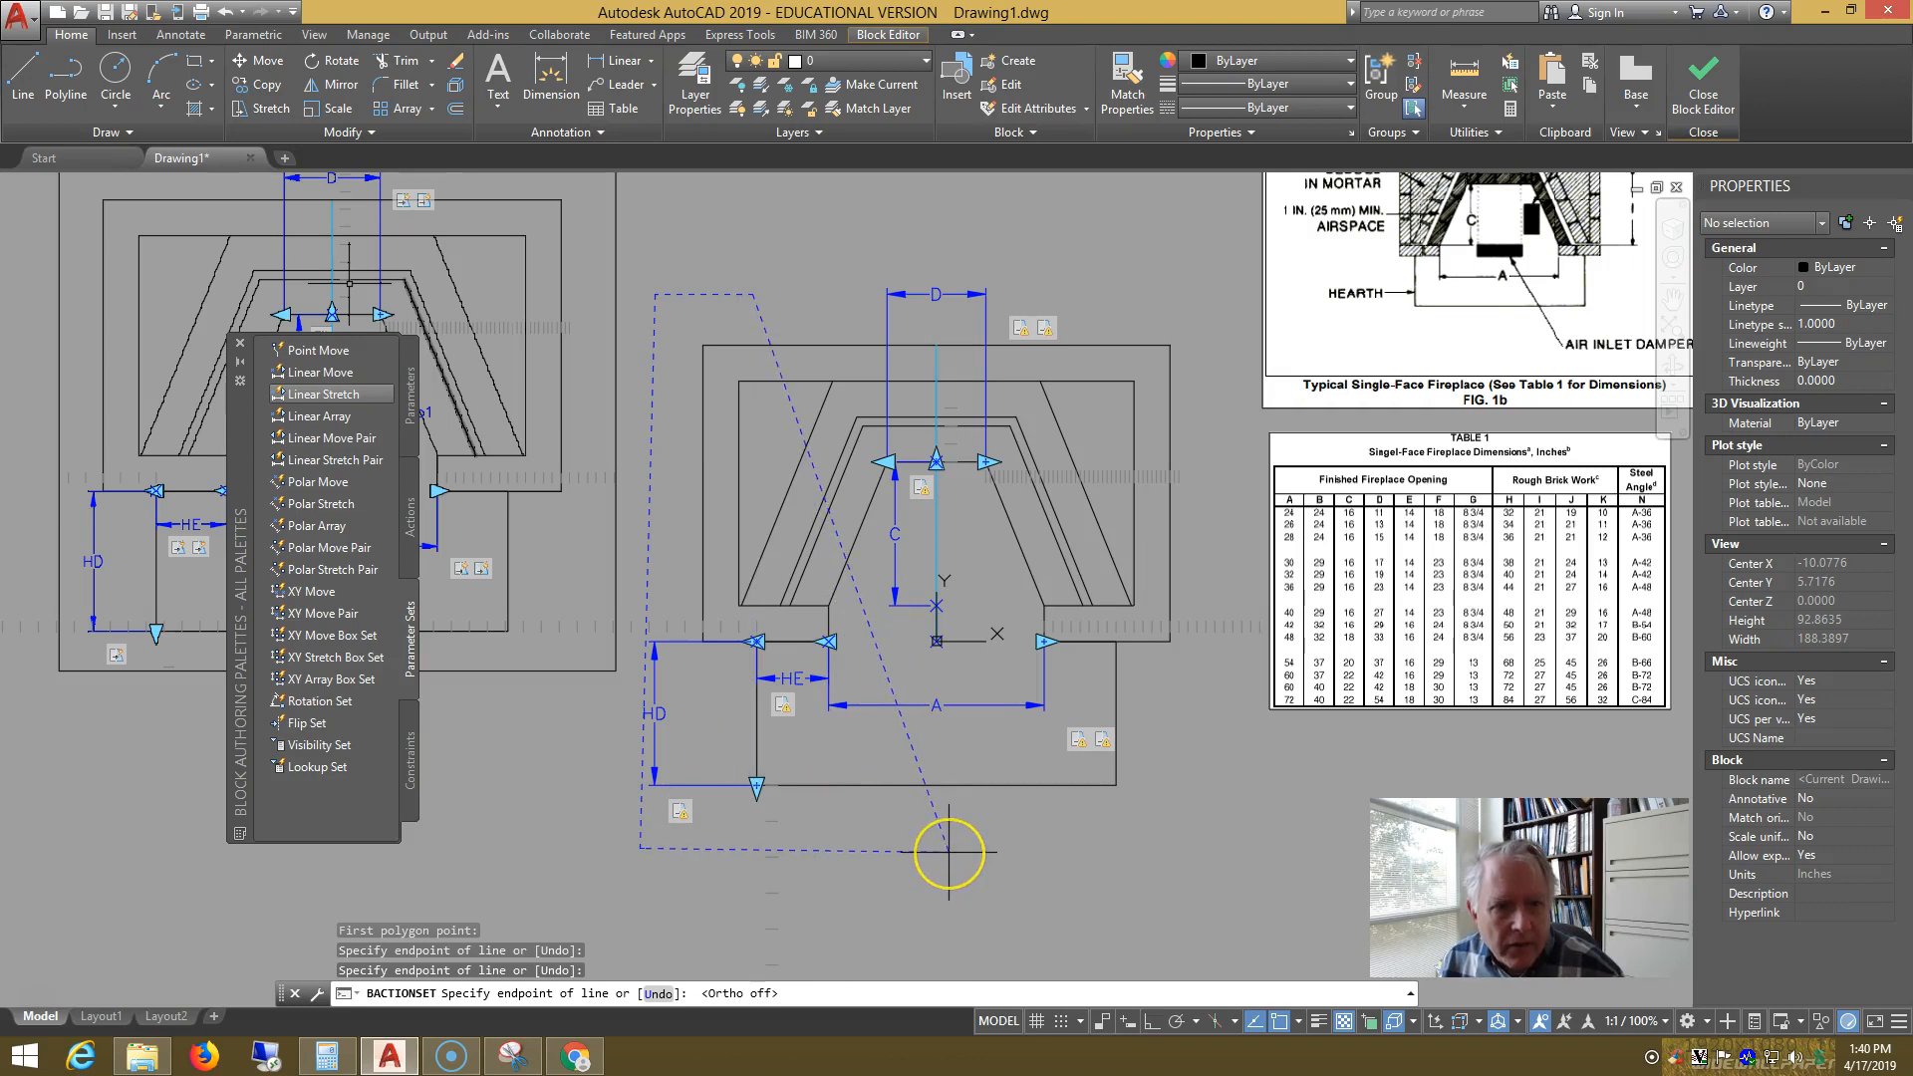
left_click(947, 846)
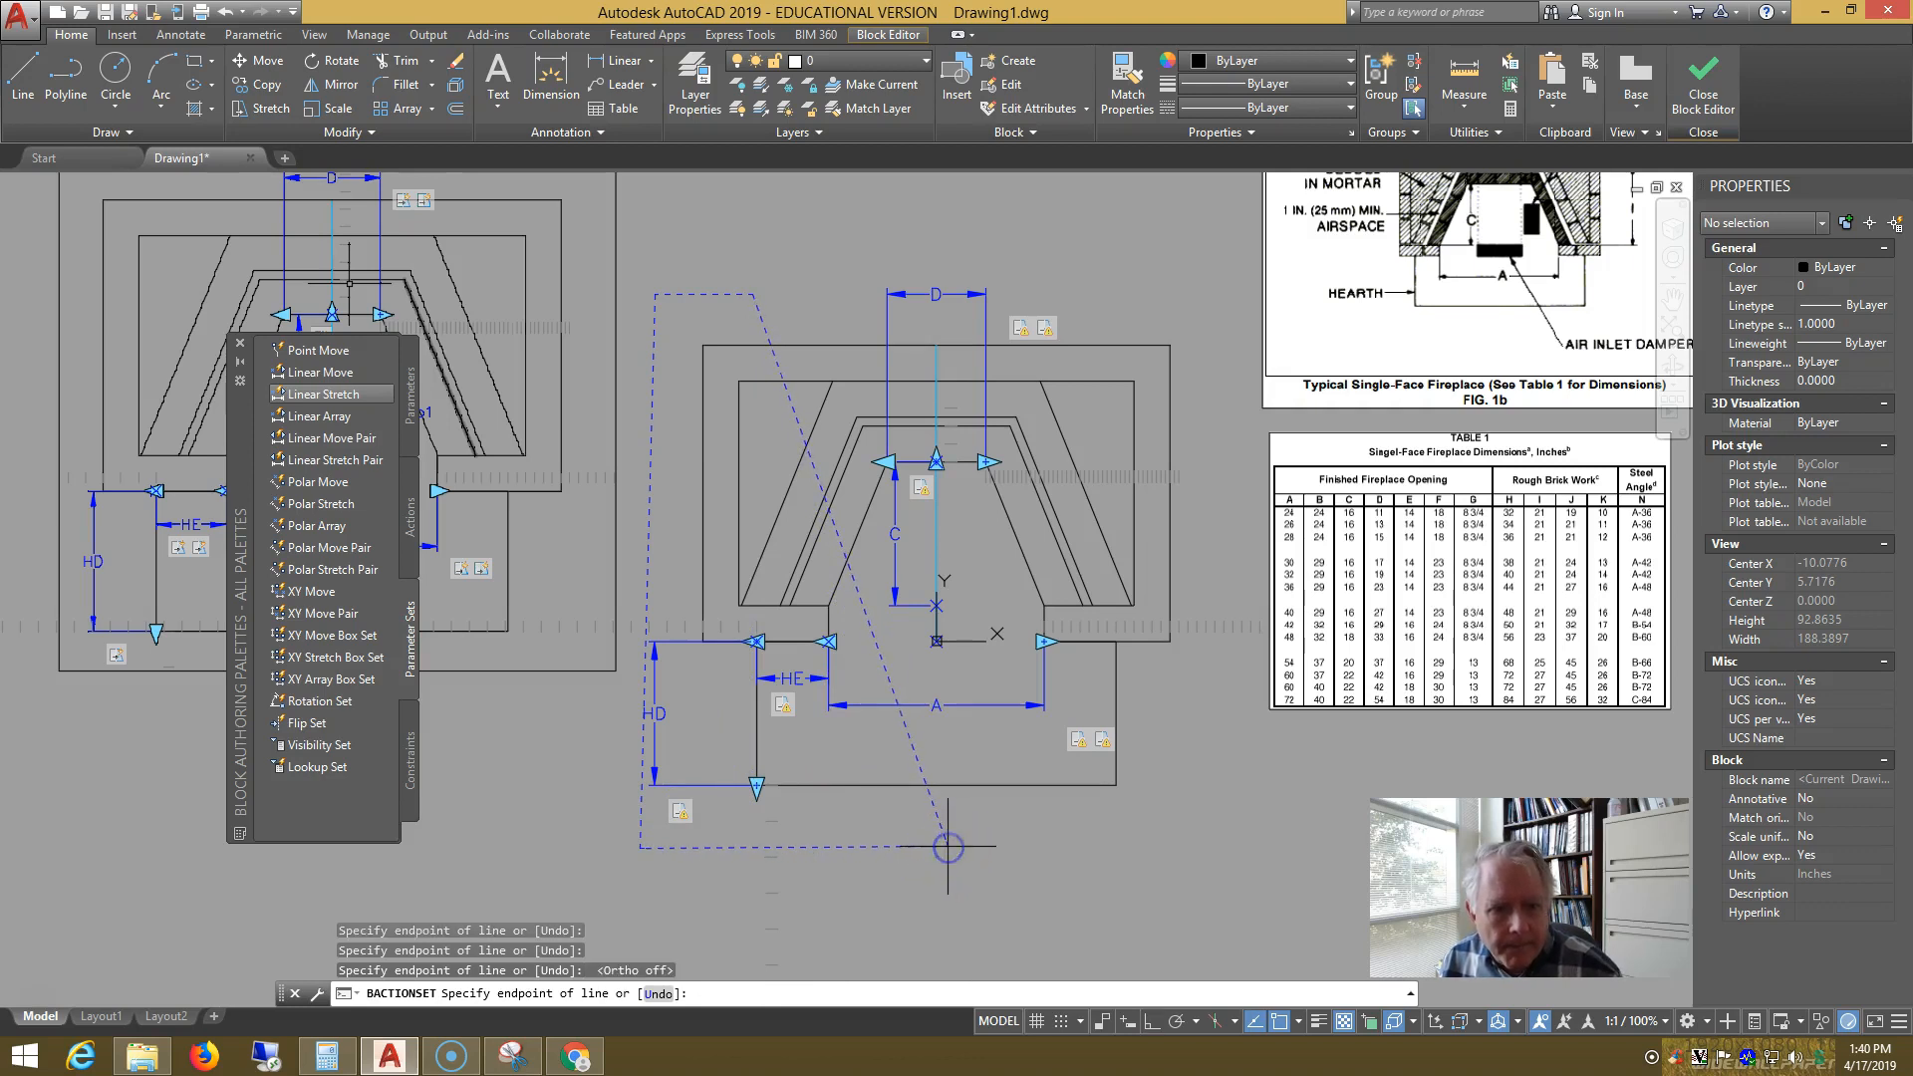
key("Return")
- Select the objects for parameter A's left stretch action with a crossing polygon traced over the corners of the stretch frame
left_click(757, 846)
key("Return")
left_click(641, 863)
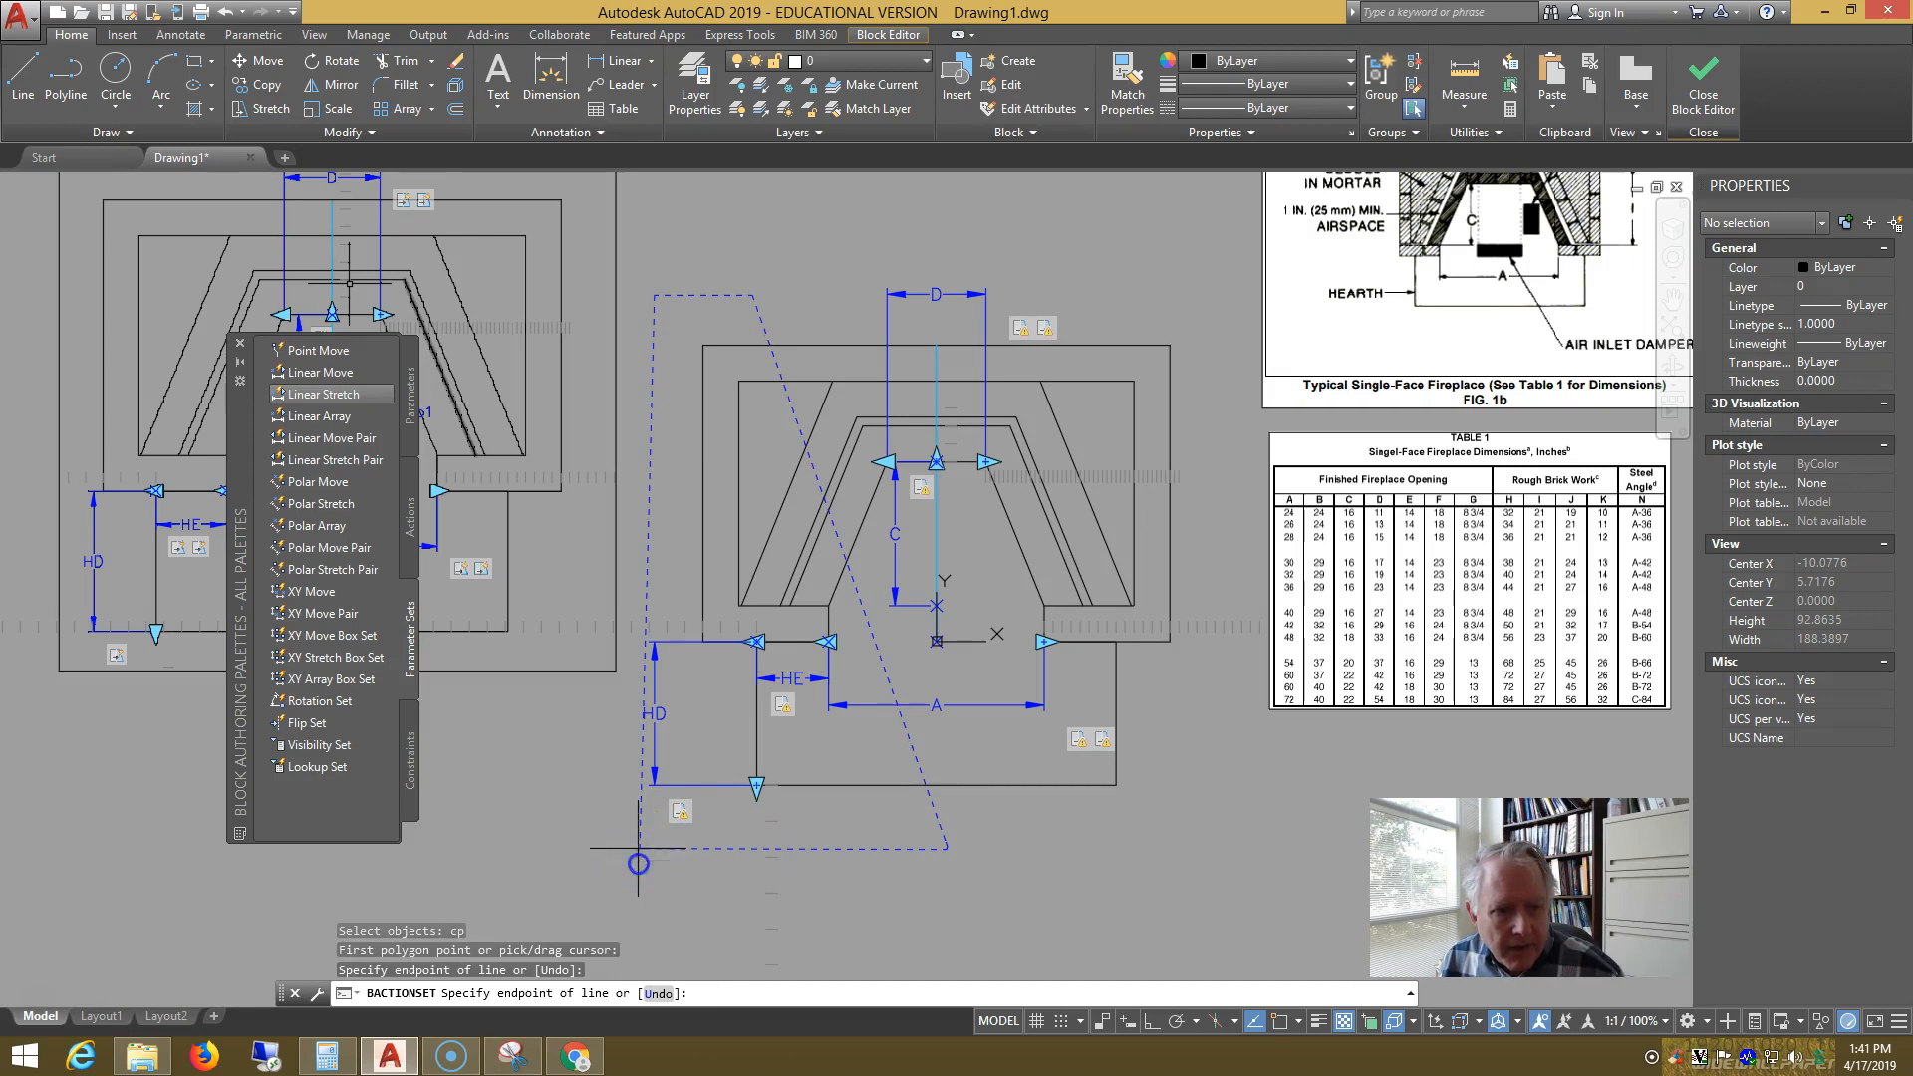
left_click(653, 296)
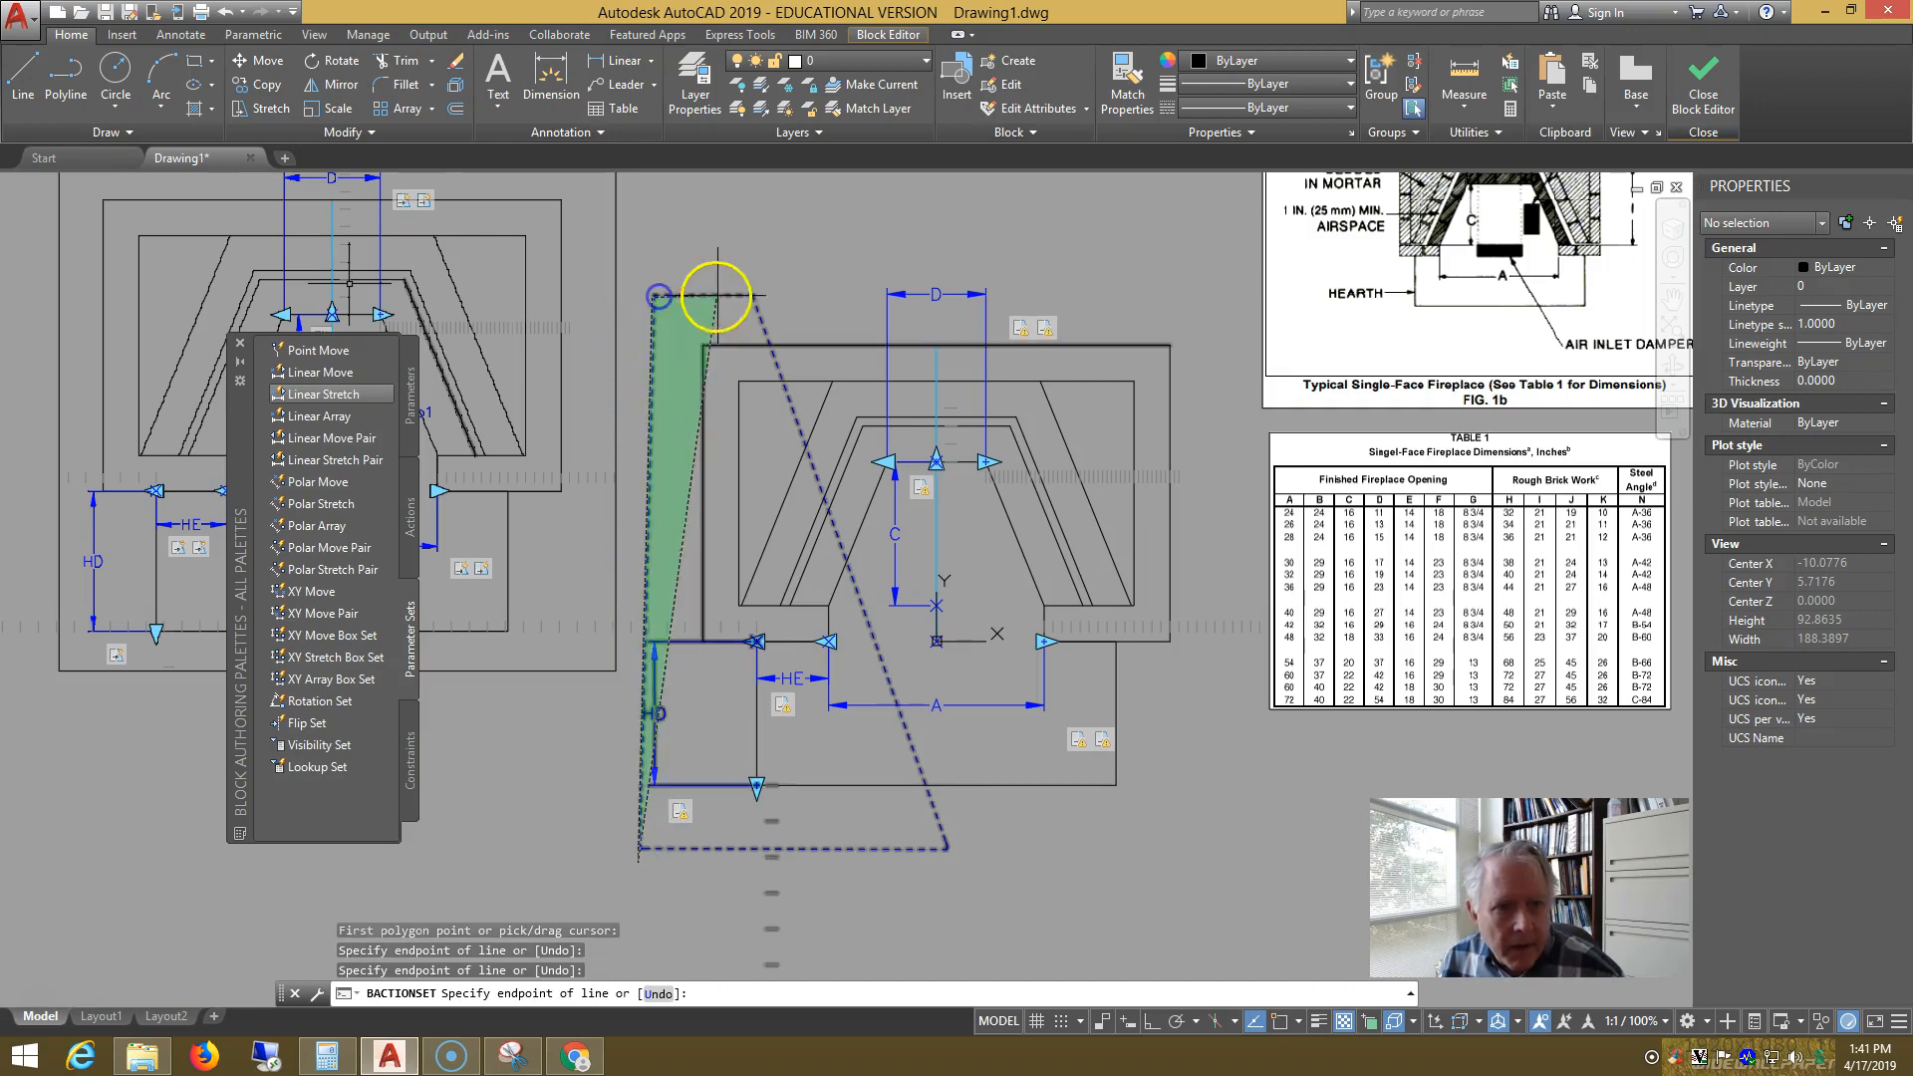
left_click(757, 296)
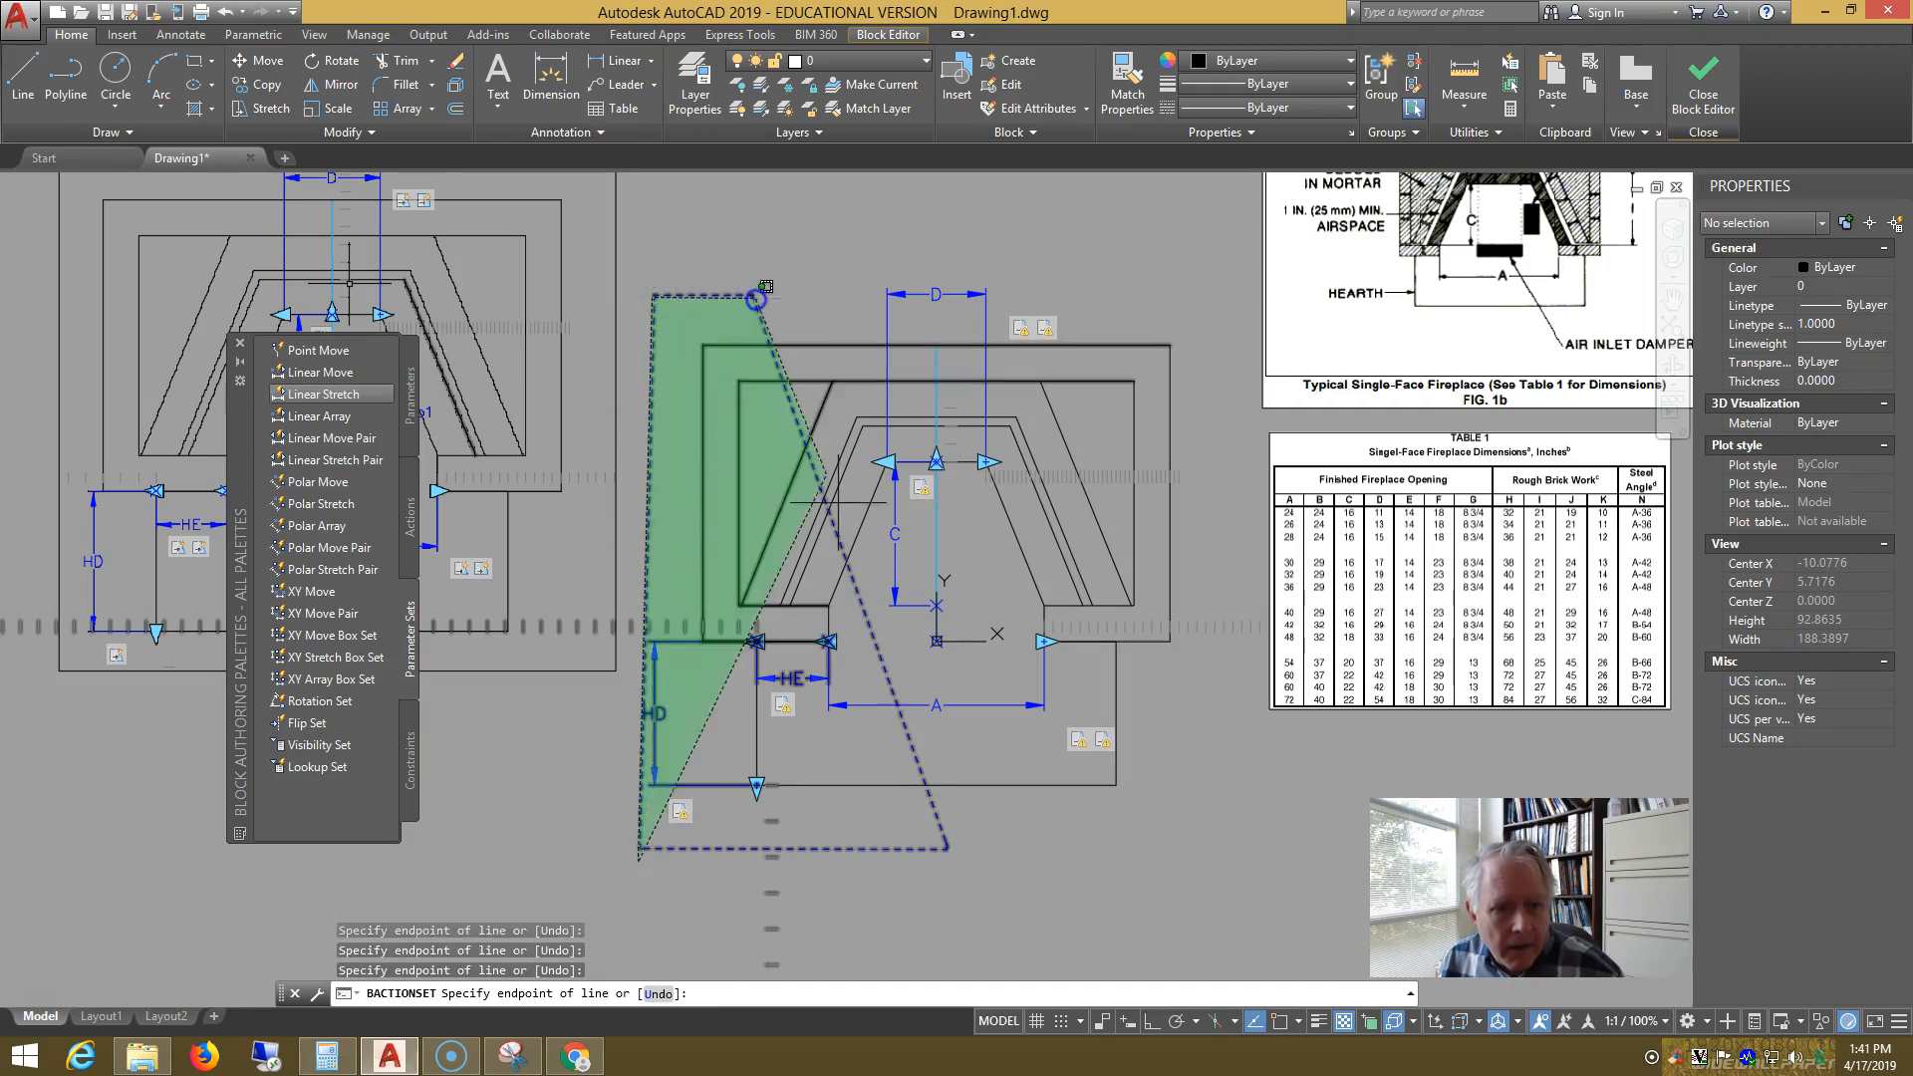
left_click(952, 850)
key("Return")
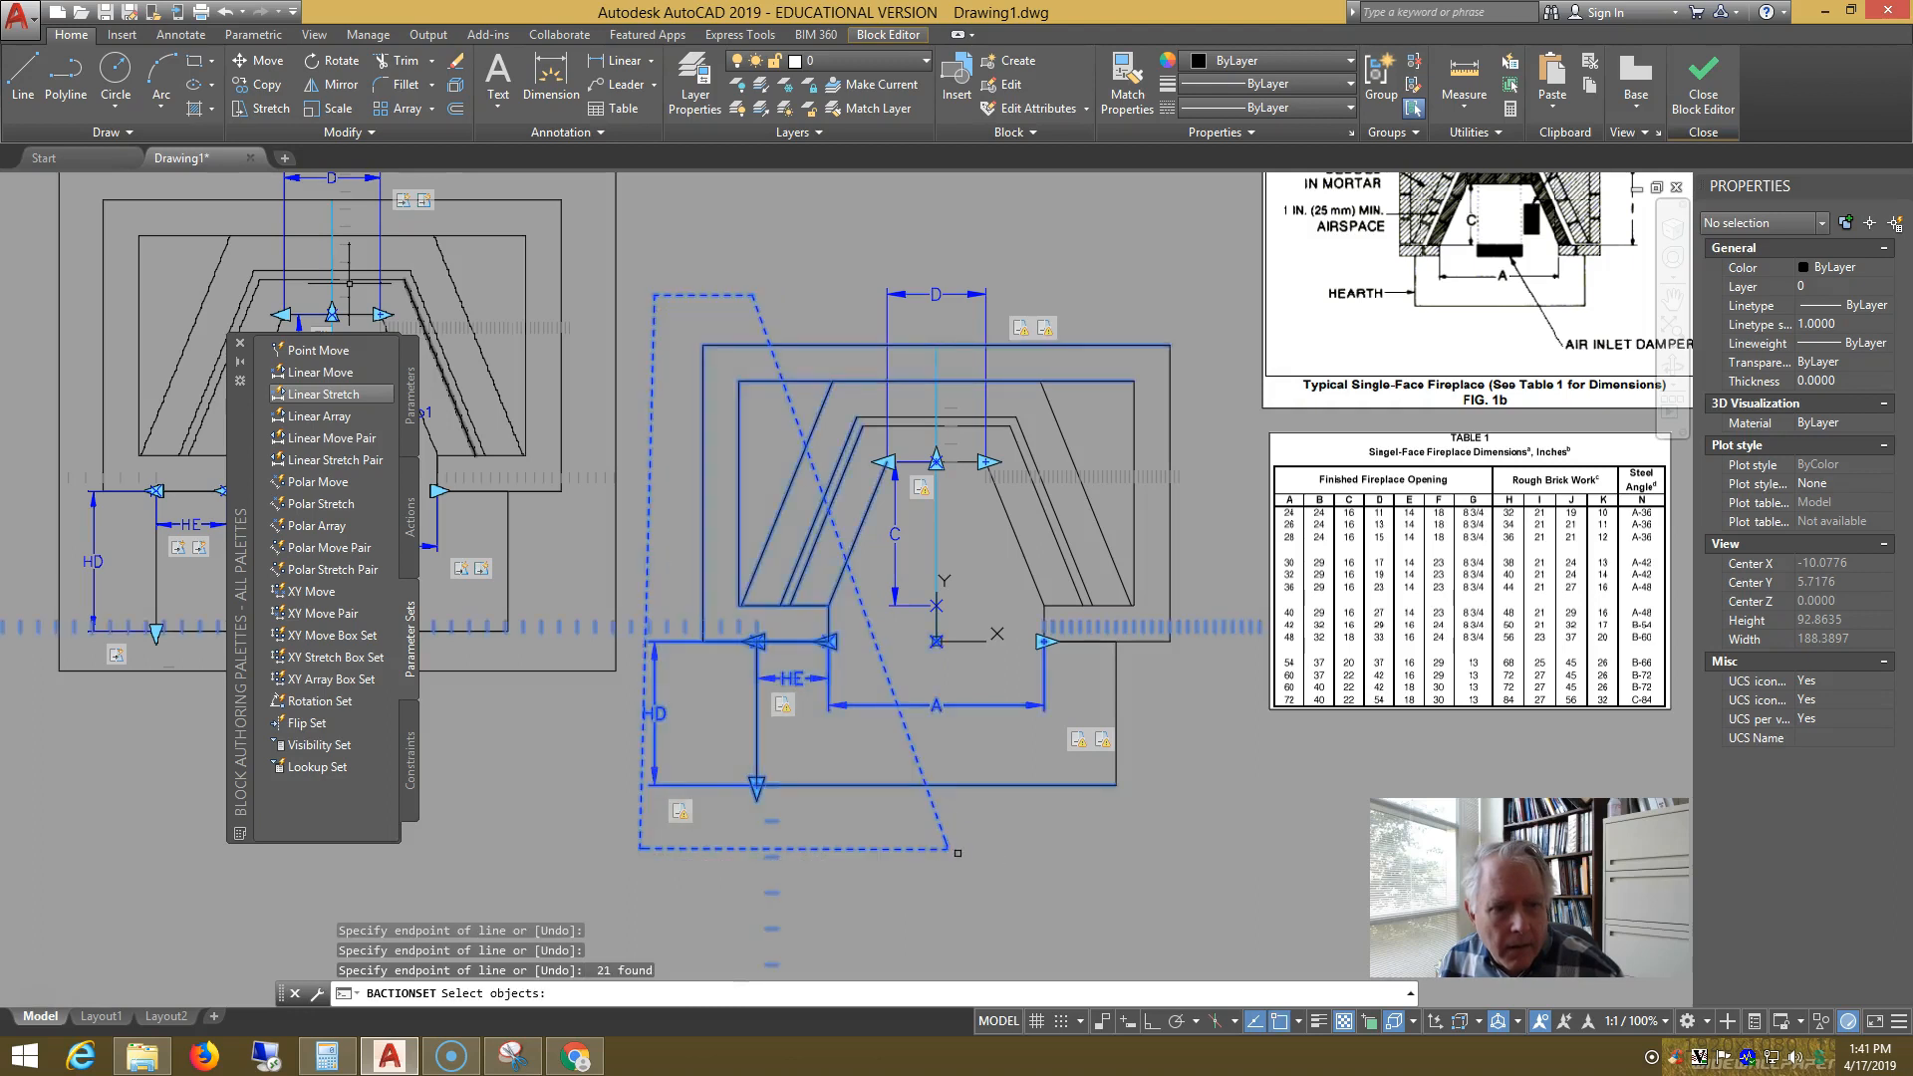
key("Return")
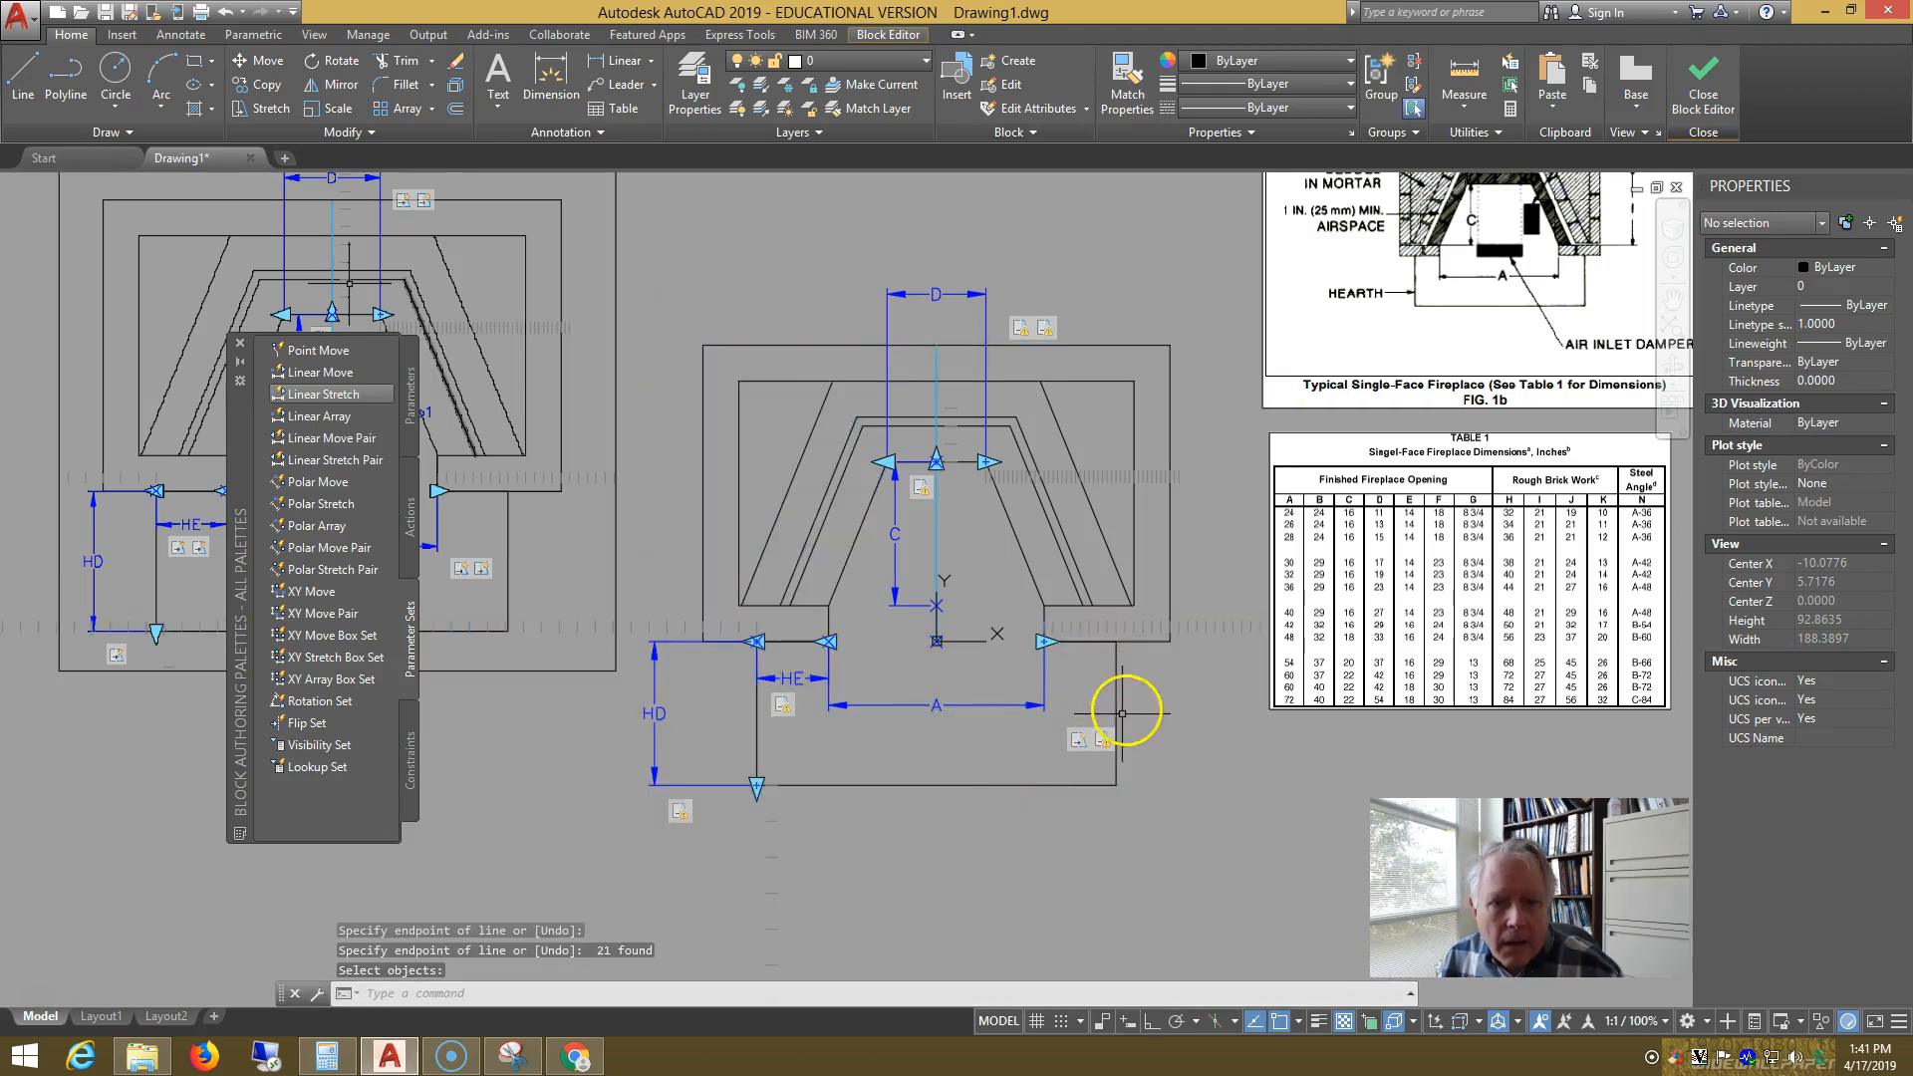
- Start a new selection set for parameter A's right stretch action, framing the fireplace's right side with a crossing polygon slanting down to below the hearth's middle
right_click(1108, 741)
mouse_move(1200, 780)
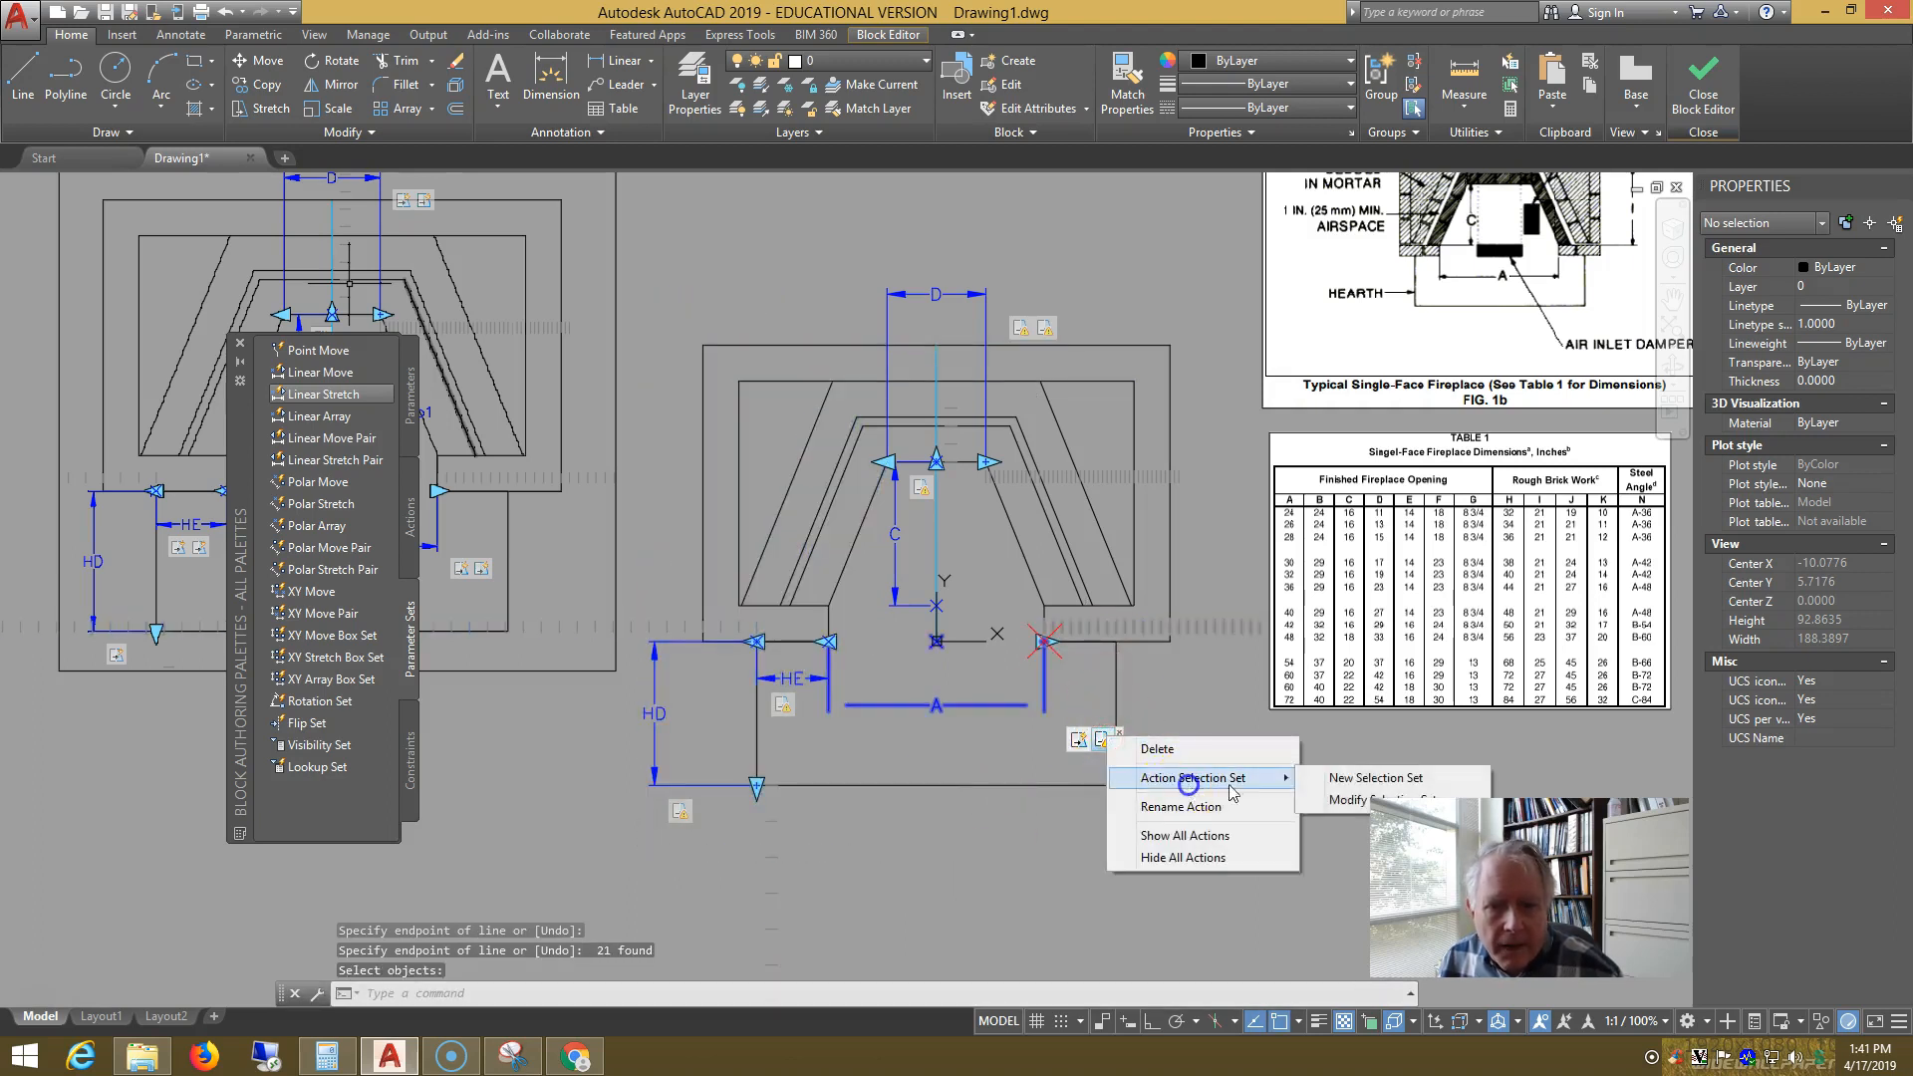
left_click(1350, 779)
type("c")
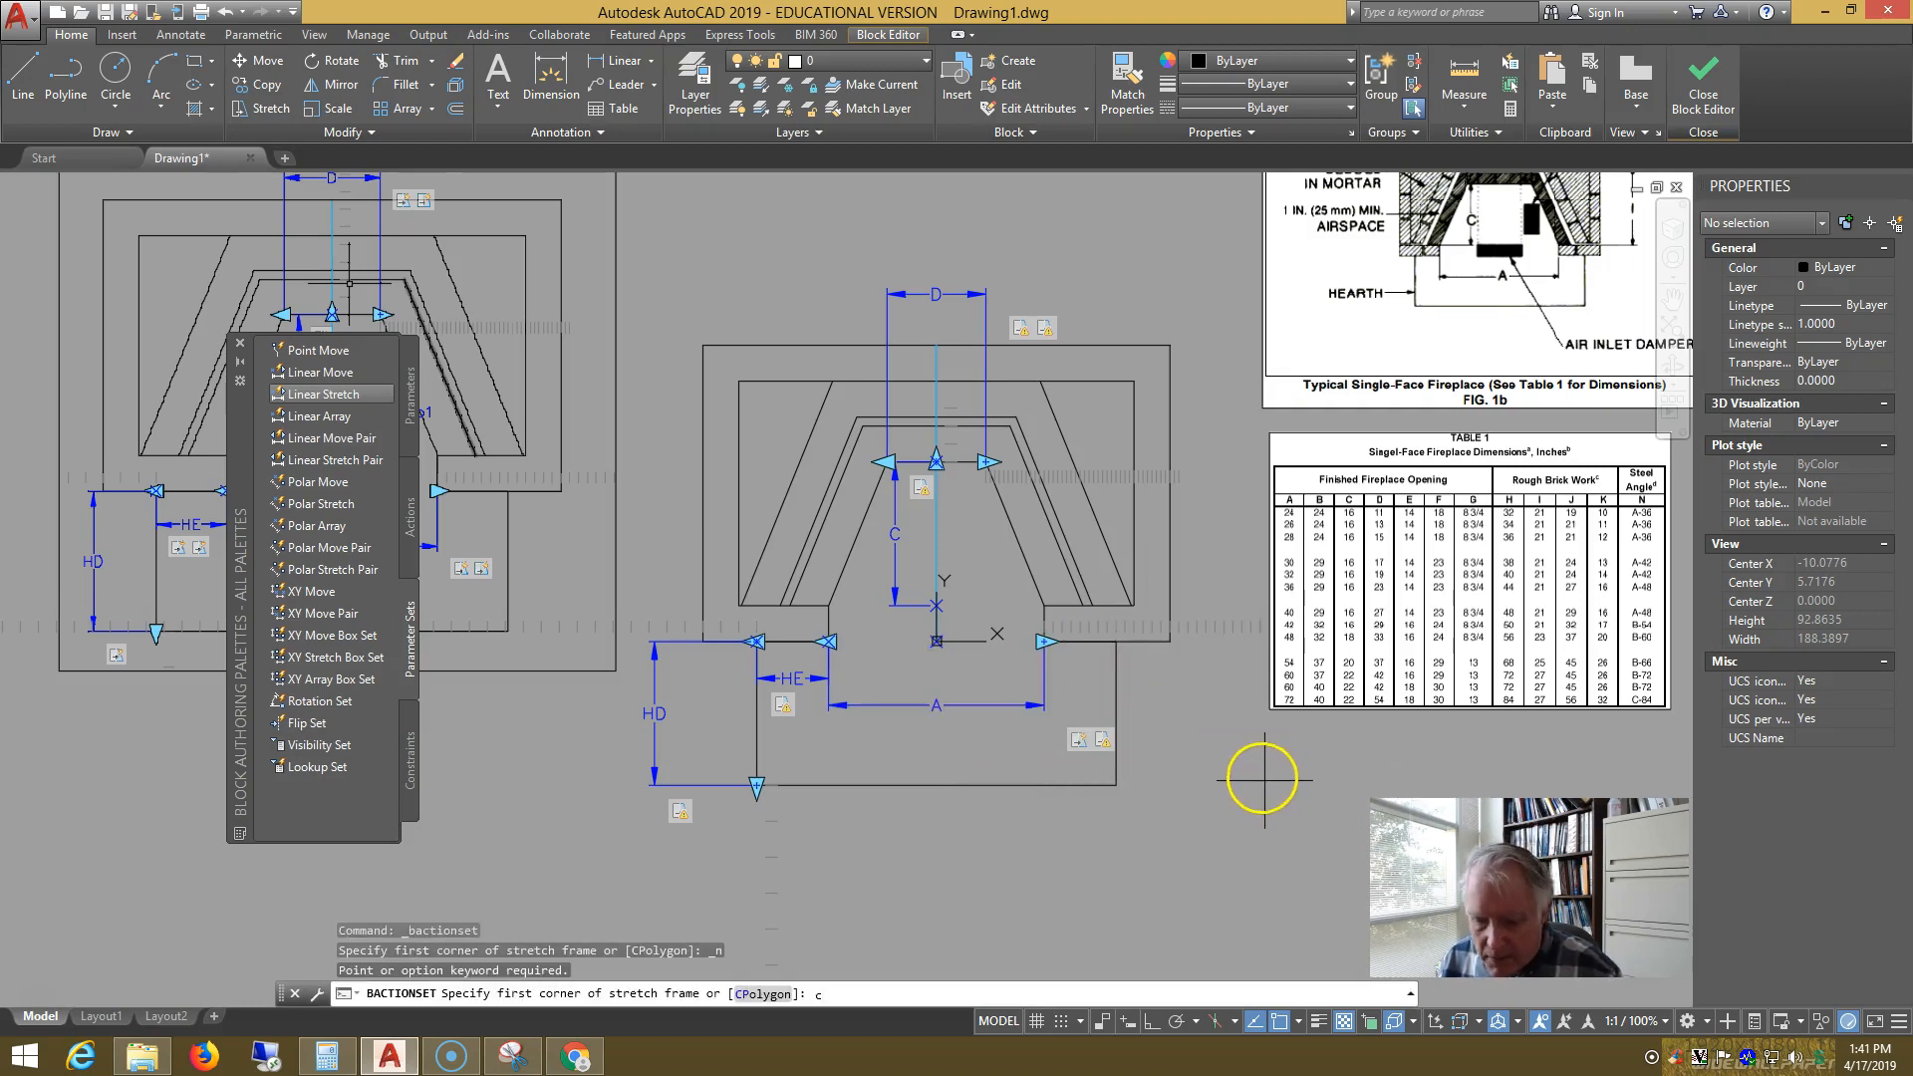
type("p")
key("Return")
left_click(1217, 835)
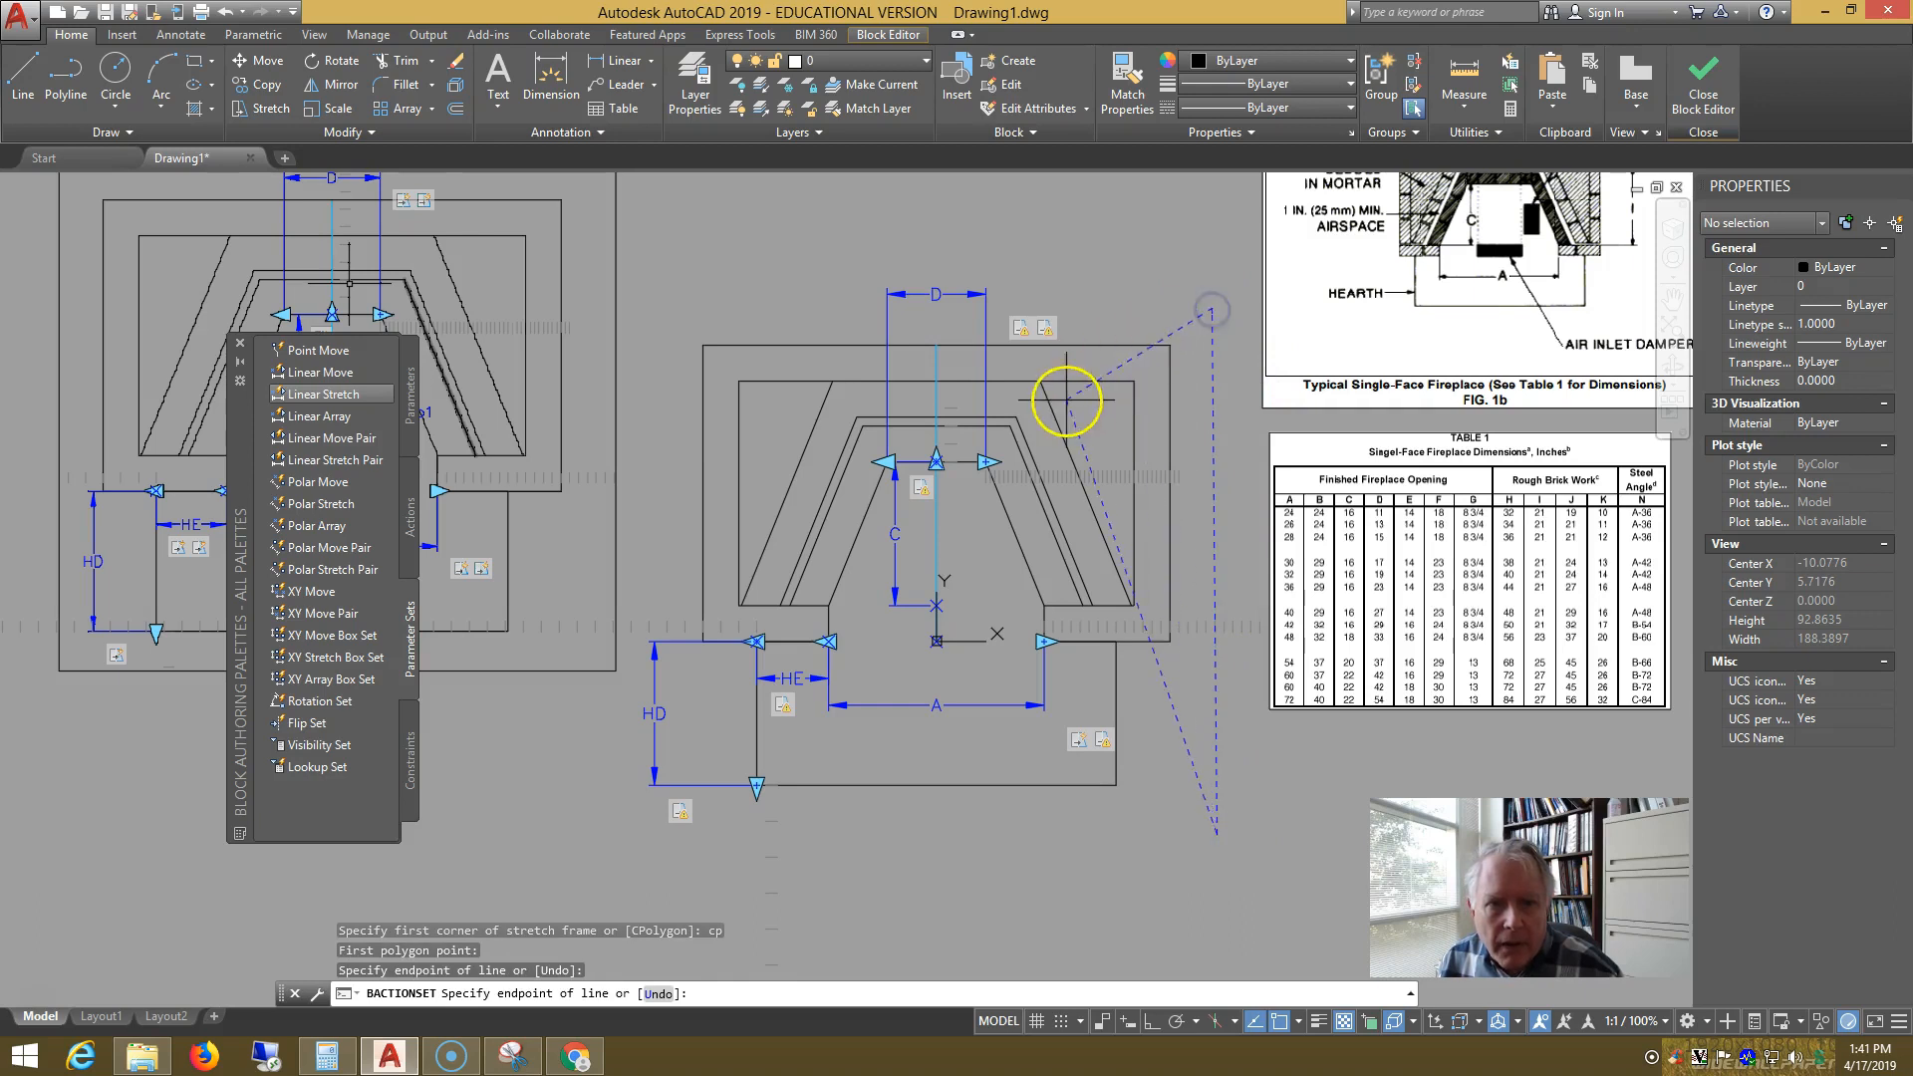
left_click(1142, 309)
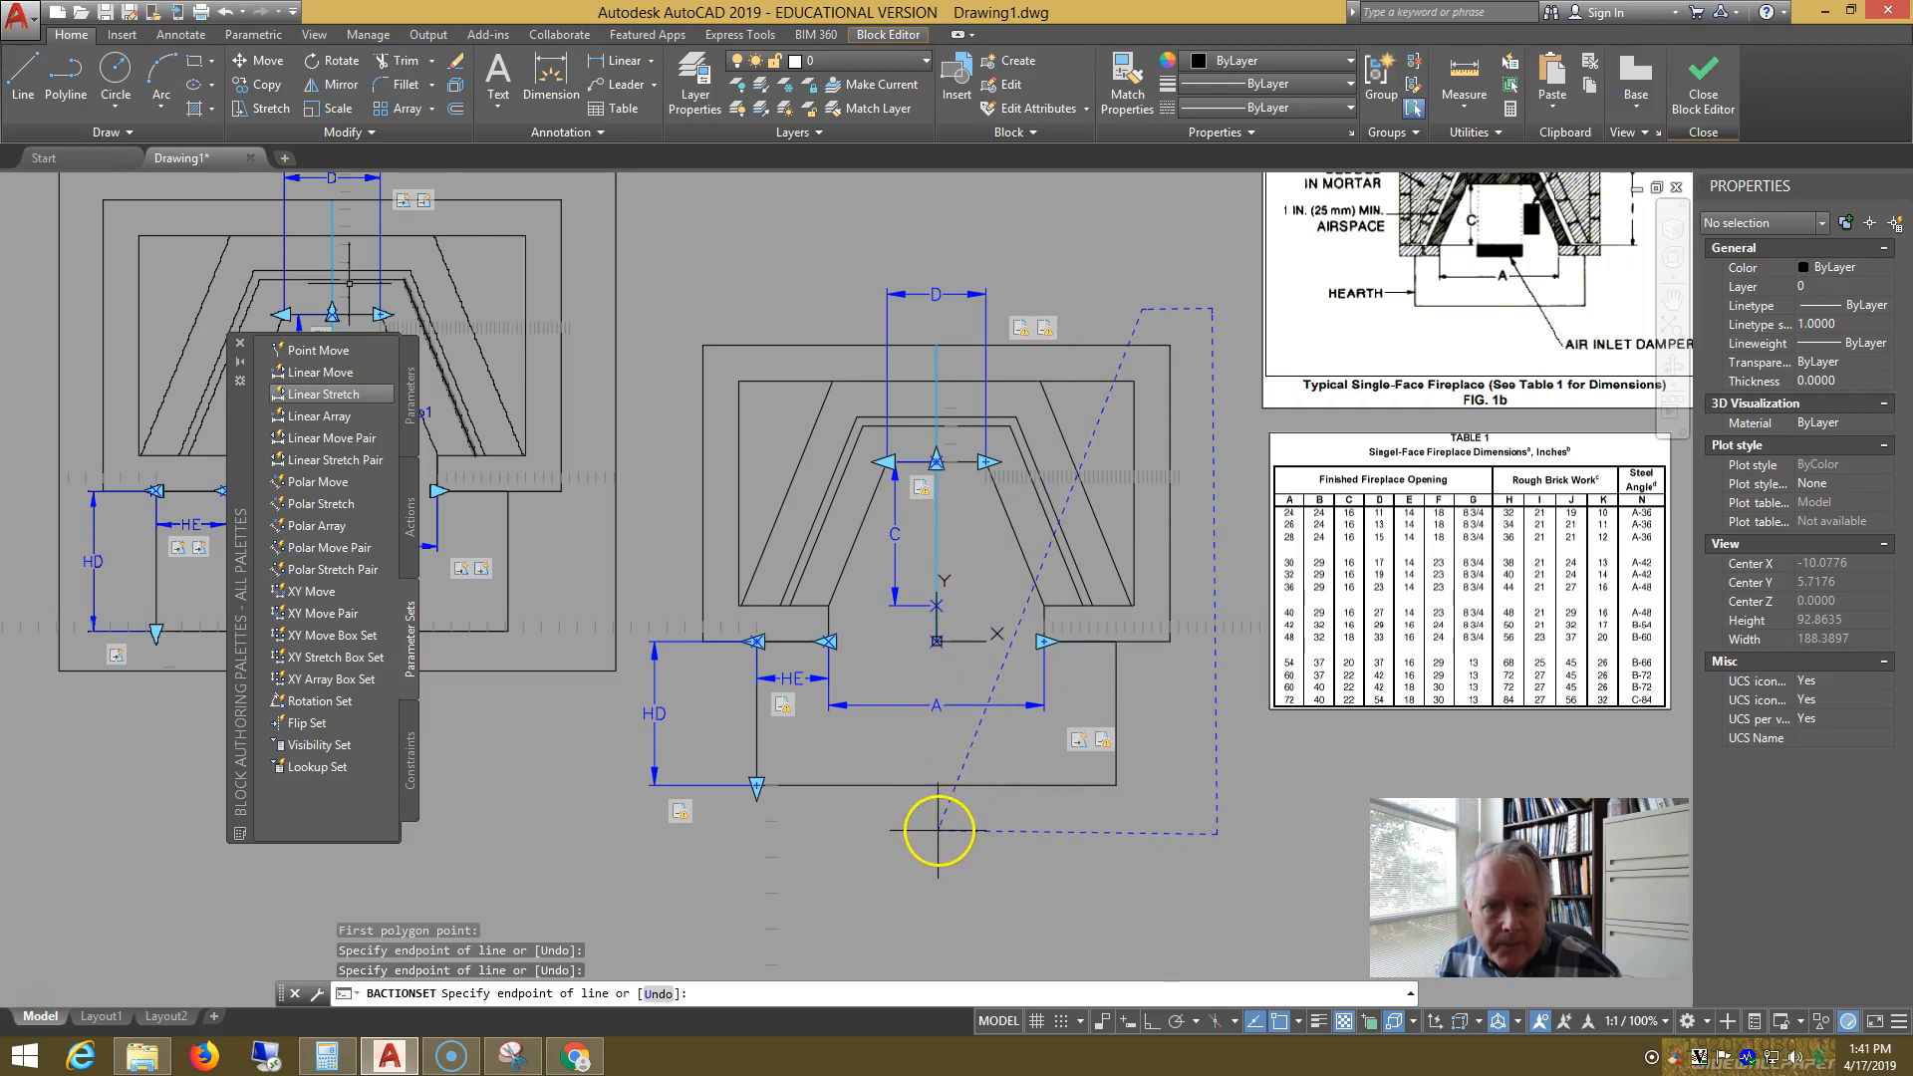
left_click(919, 831)
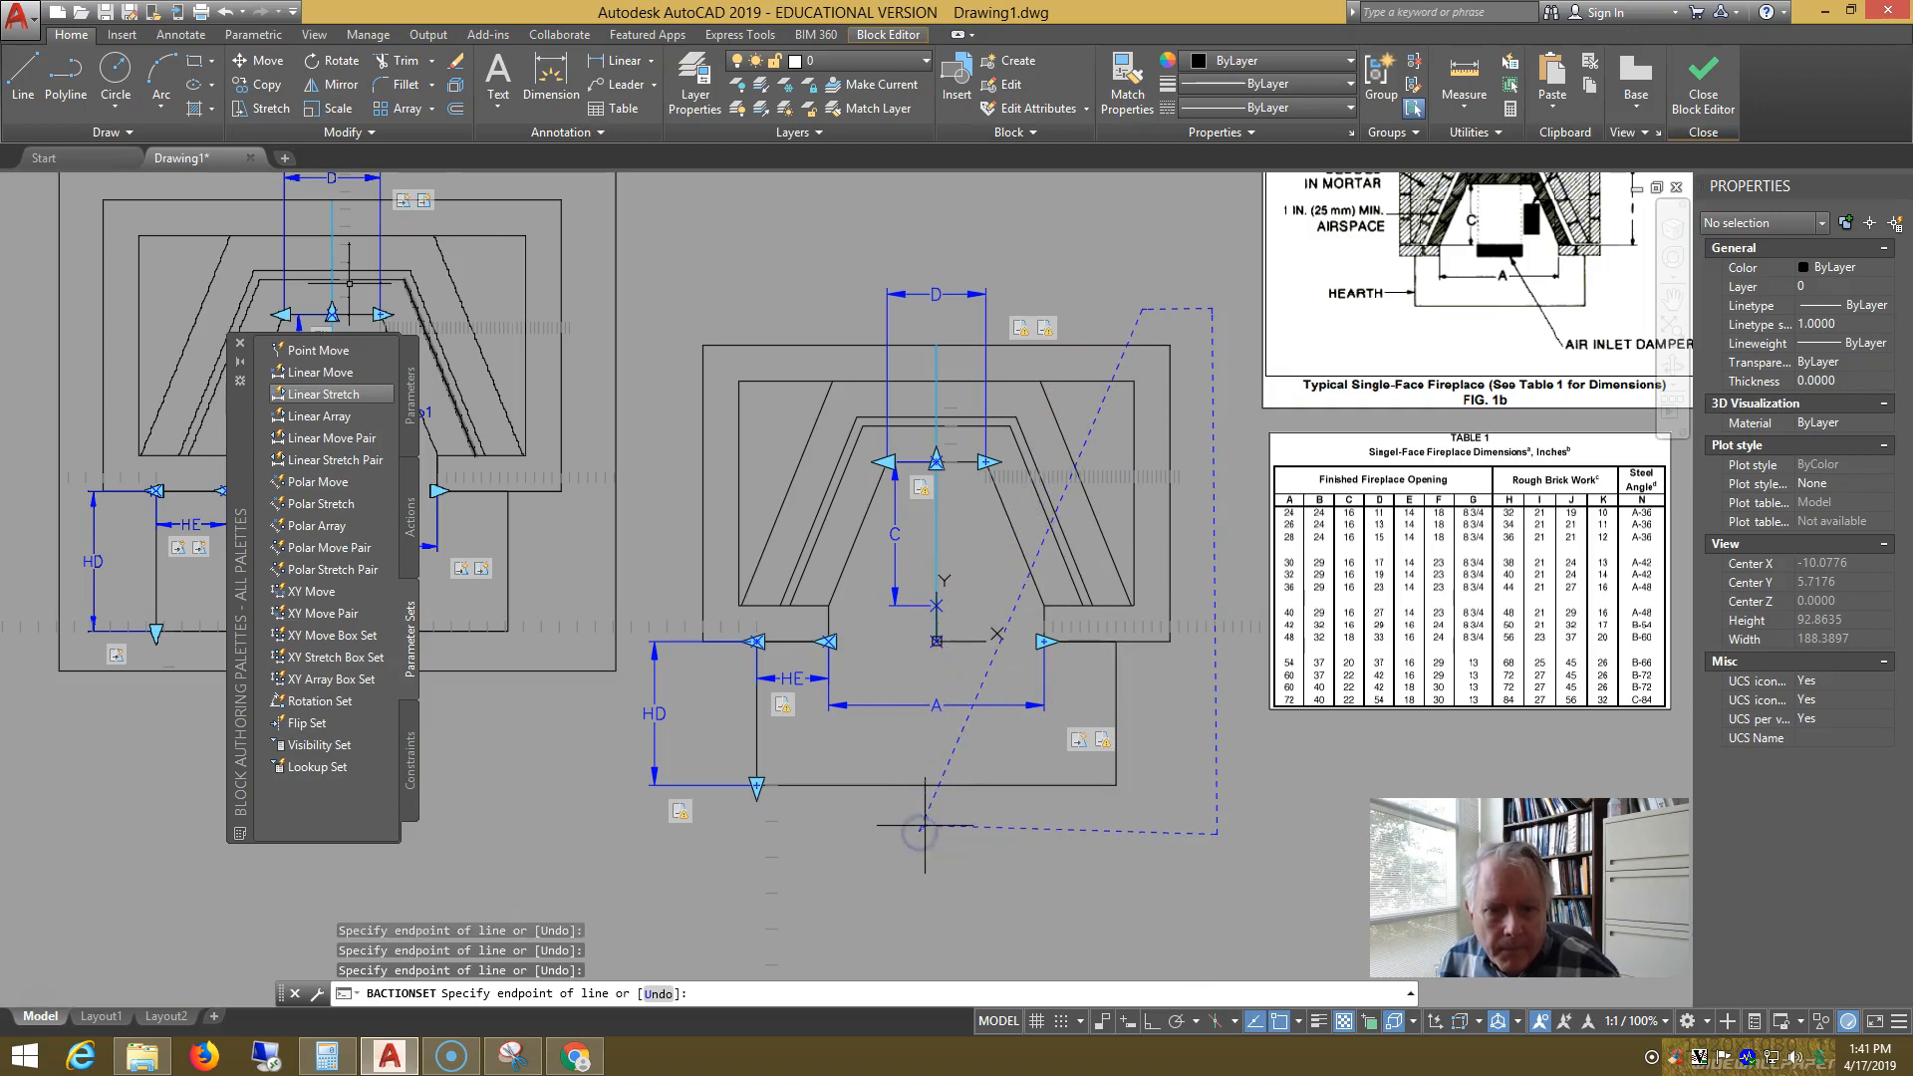
right_click(947, 832)
- Select the objects for parameter A's right stretch action with a crossing polygon traced over the corners of the stretch frame
type("ct objects: cp")
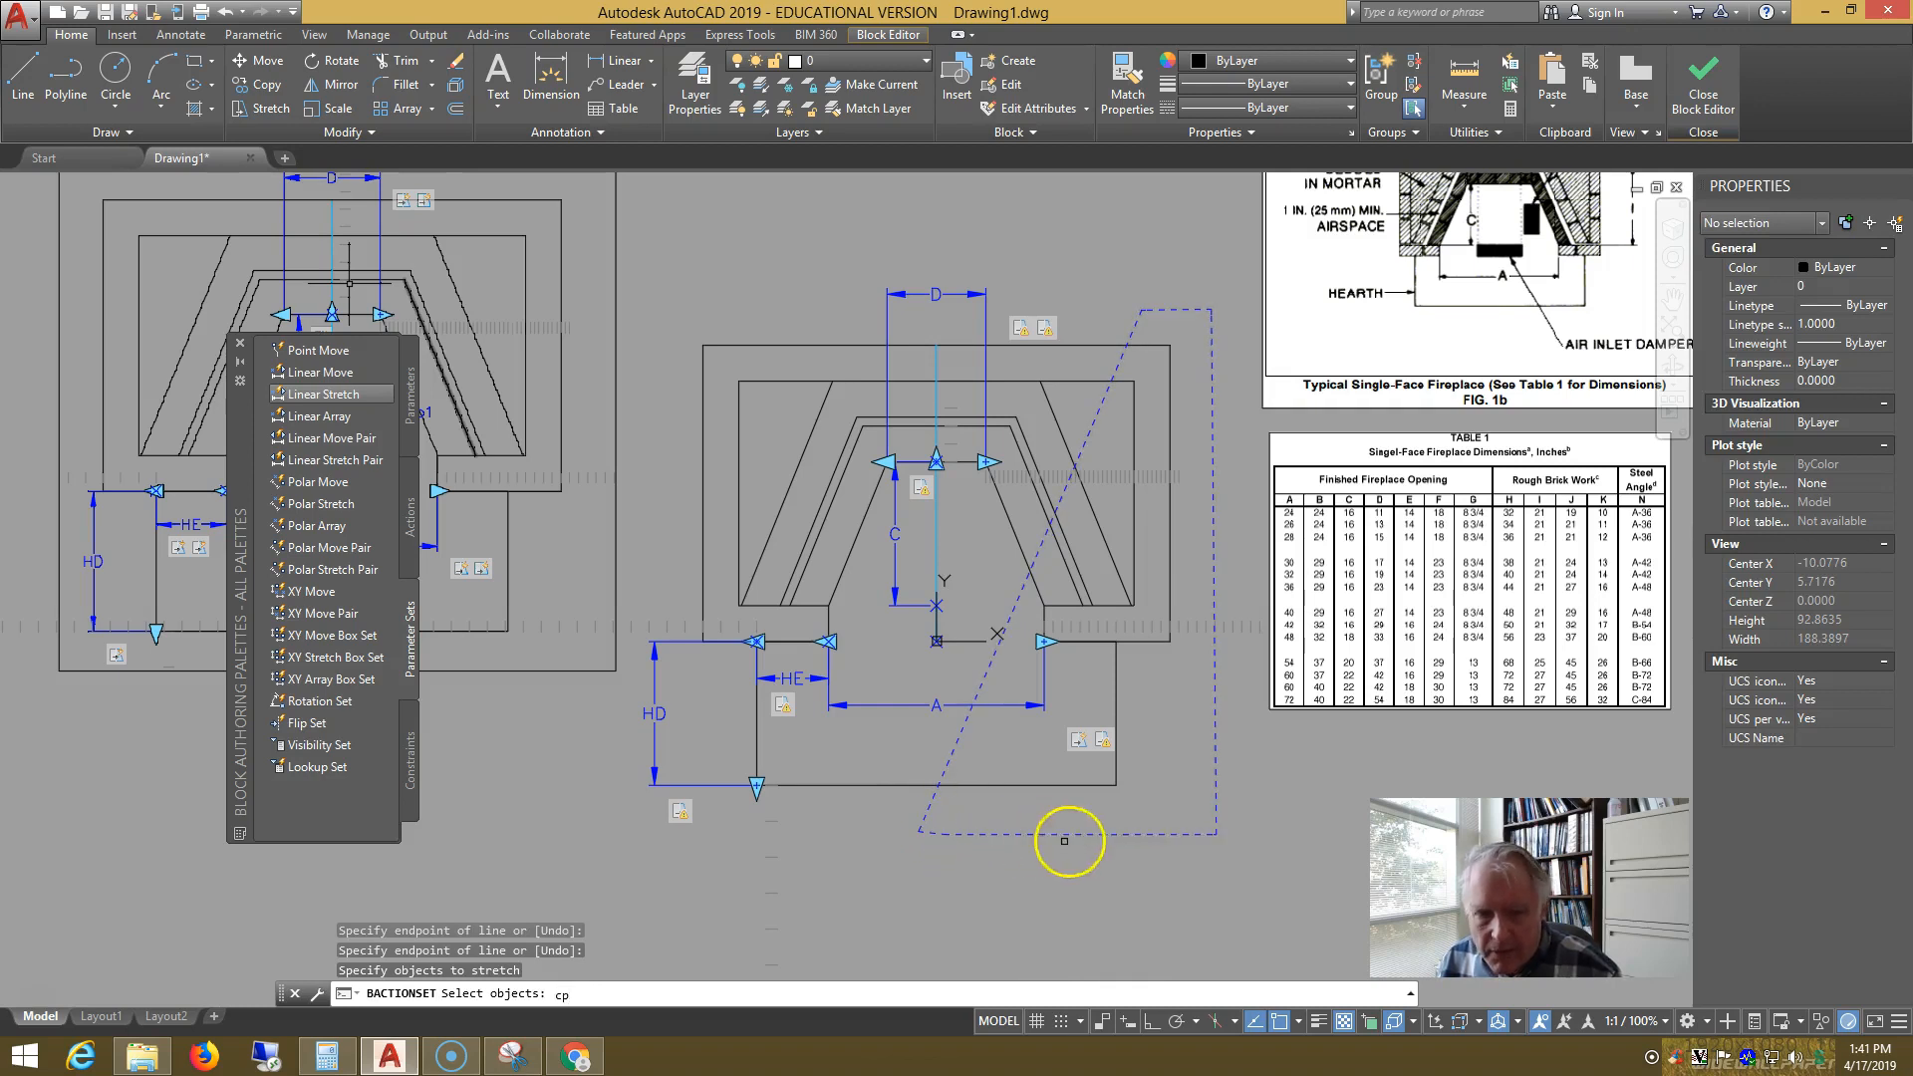
key("Return")
left_click(1220, 840)
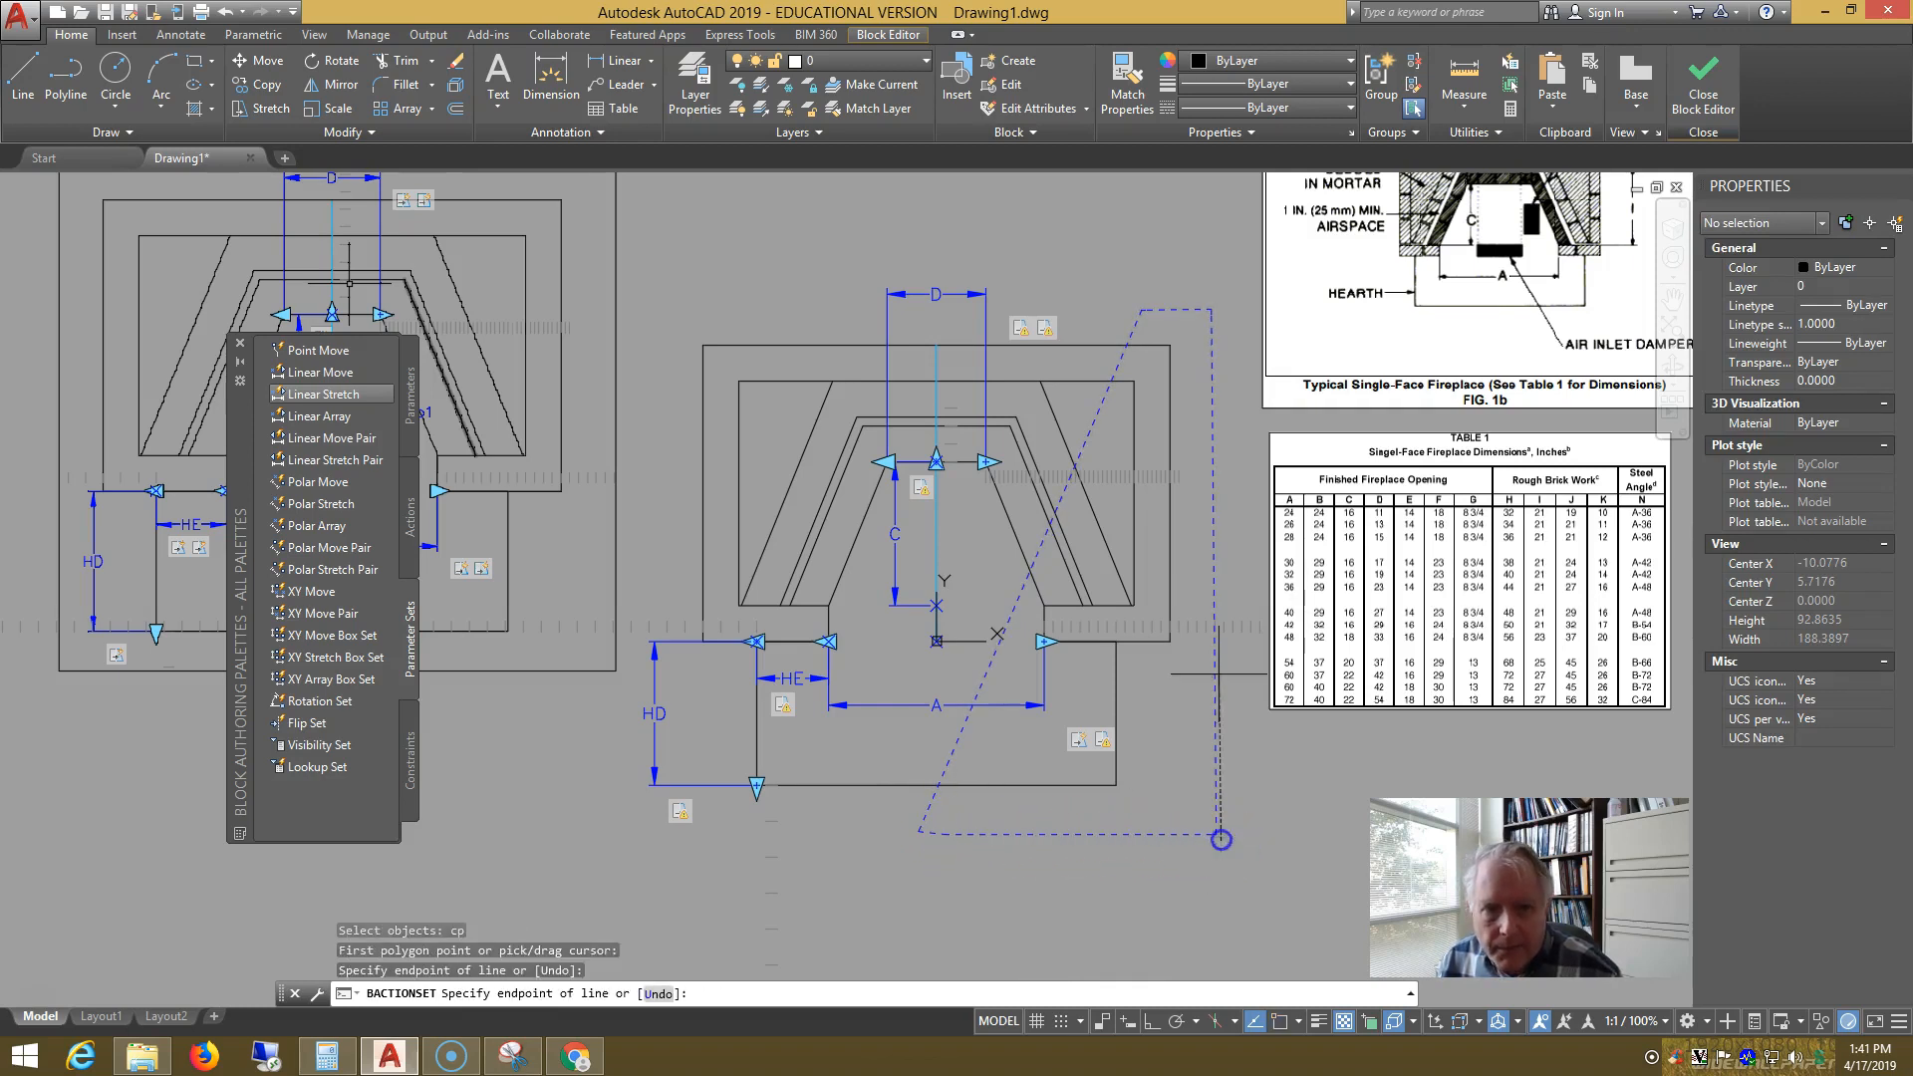
left_click(1218, 311)
left_click(1143, 309)
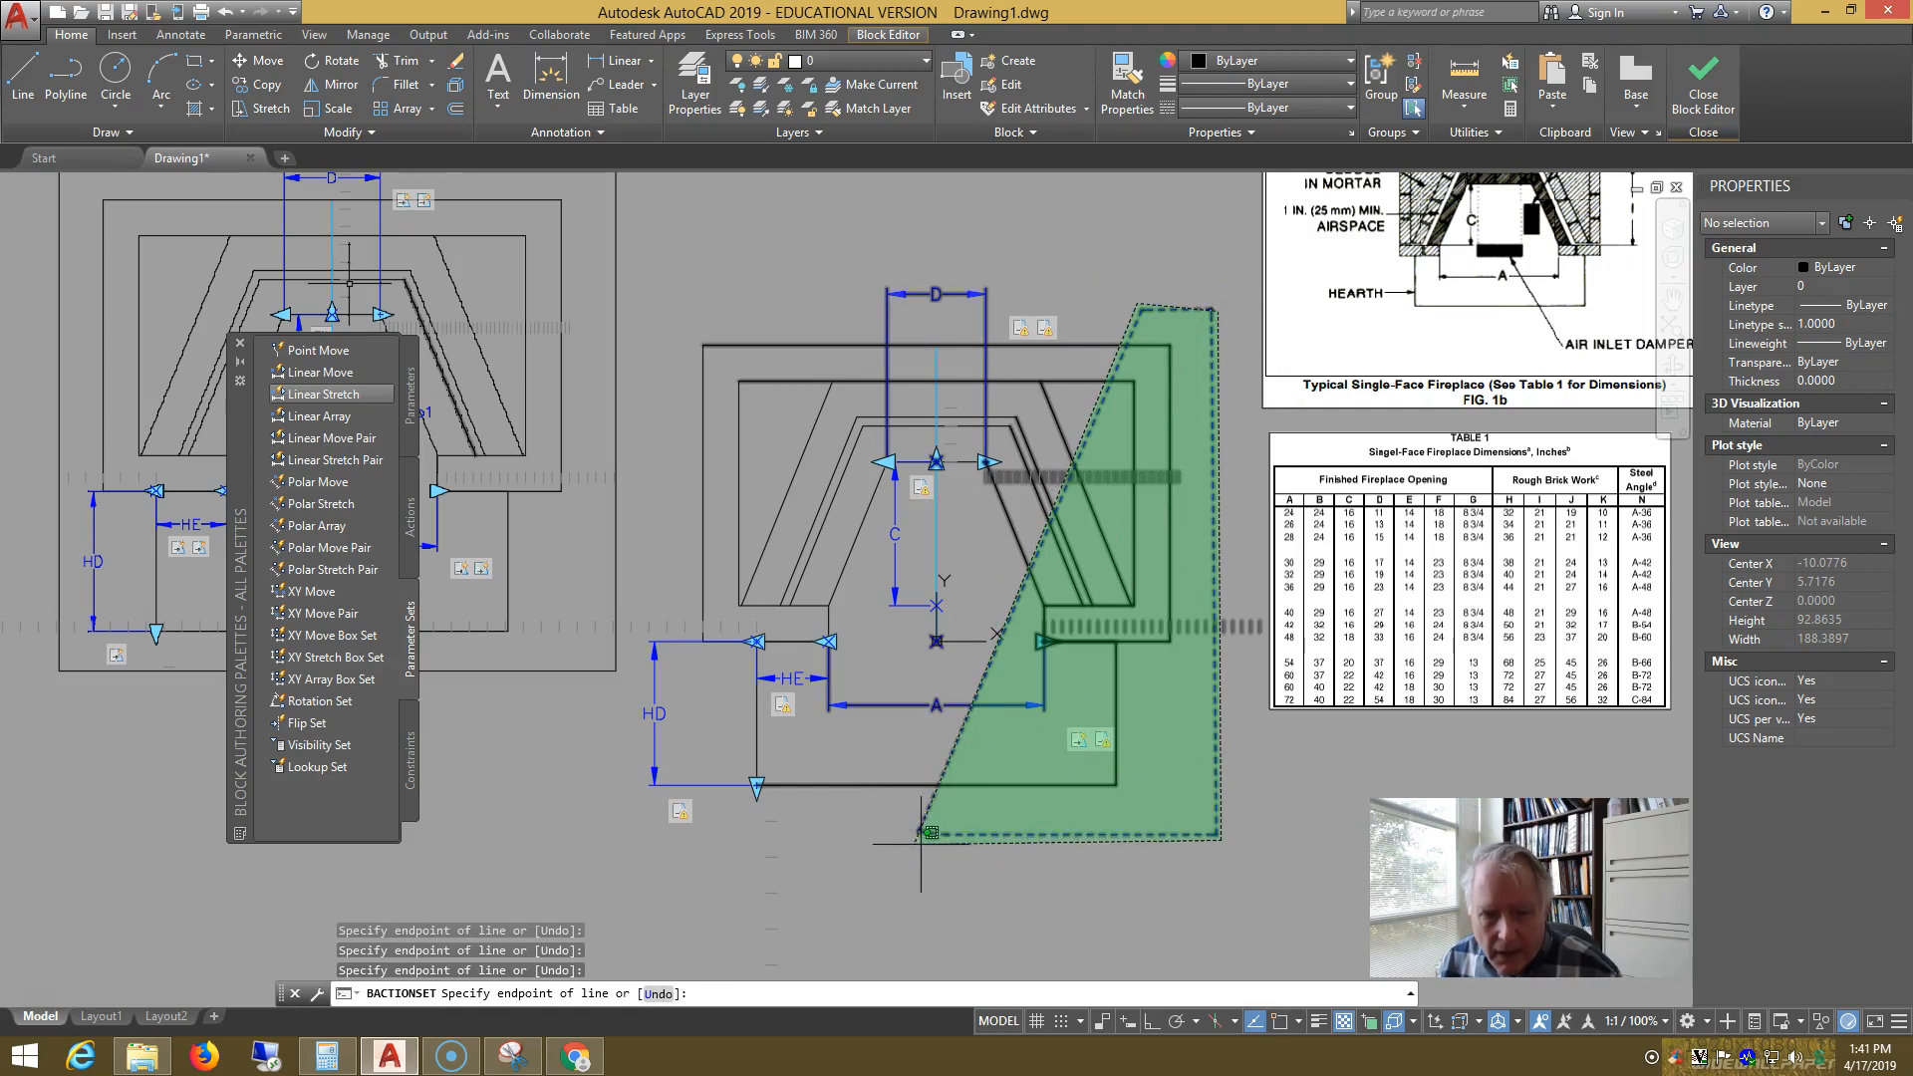
right_click(952, 837)
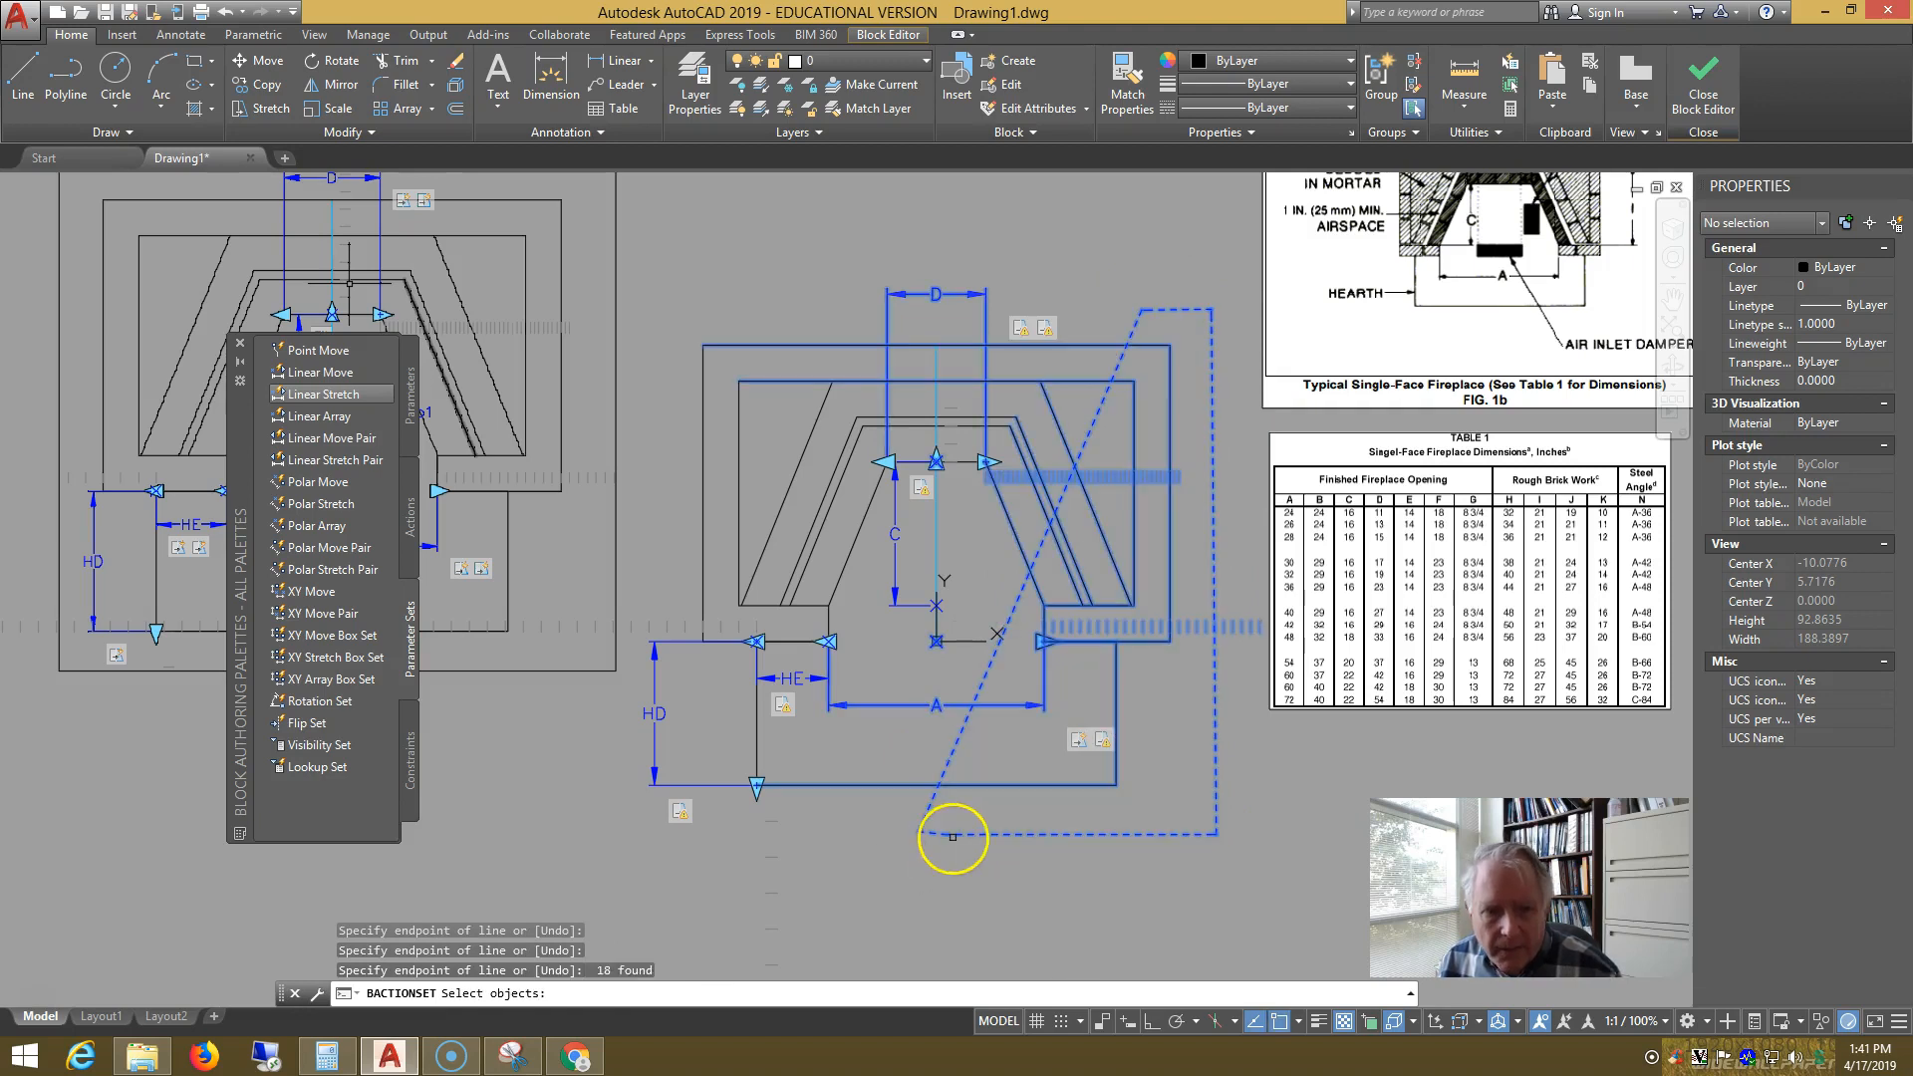
right_click(1013, 799)
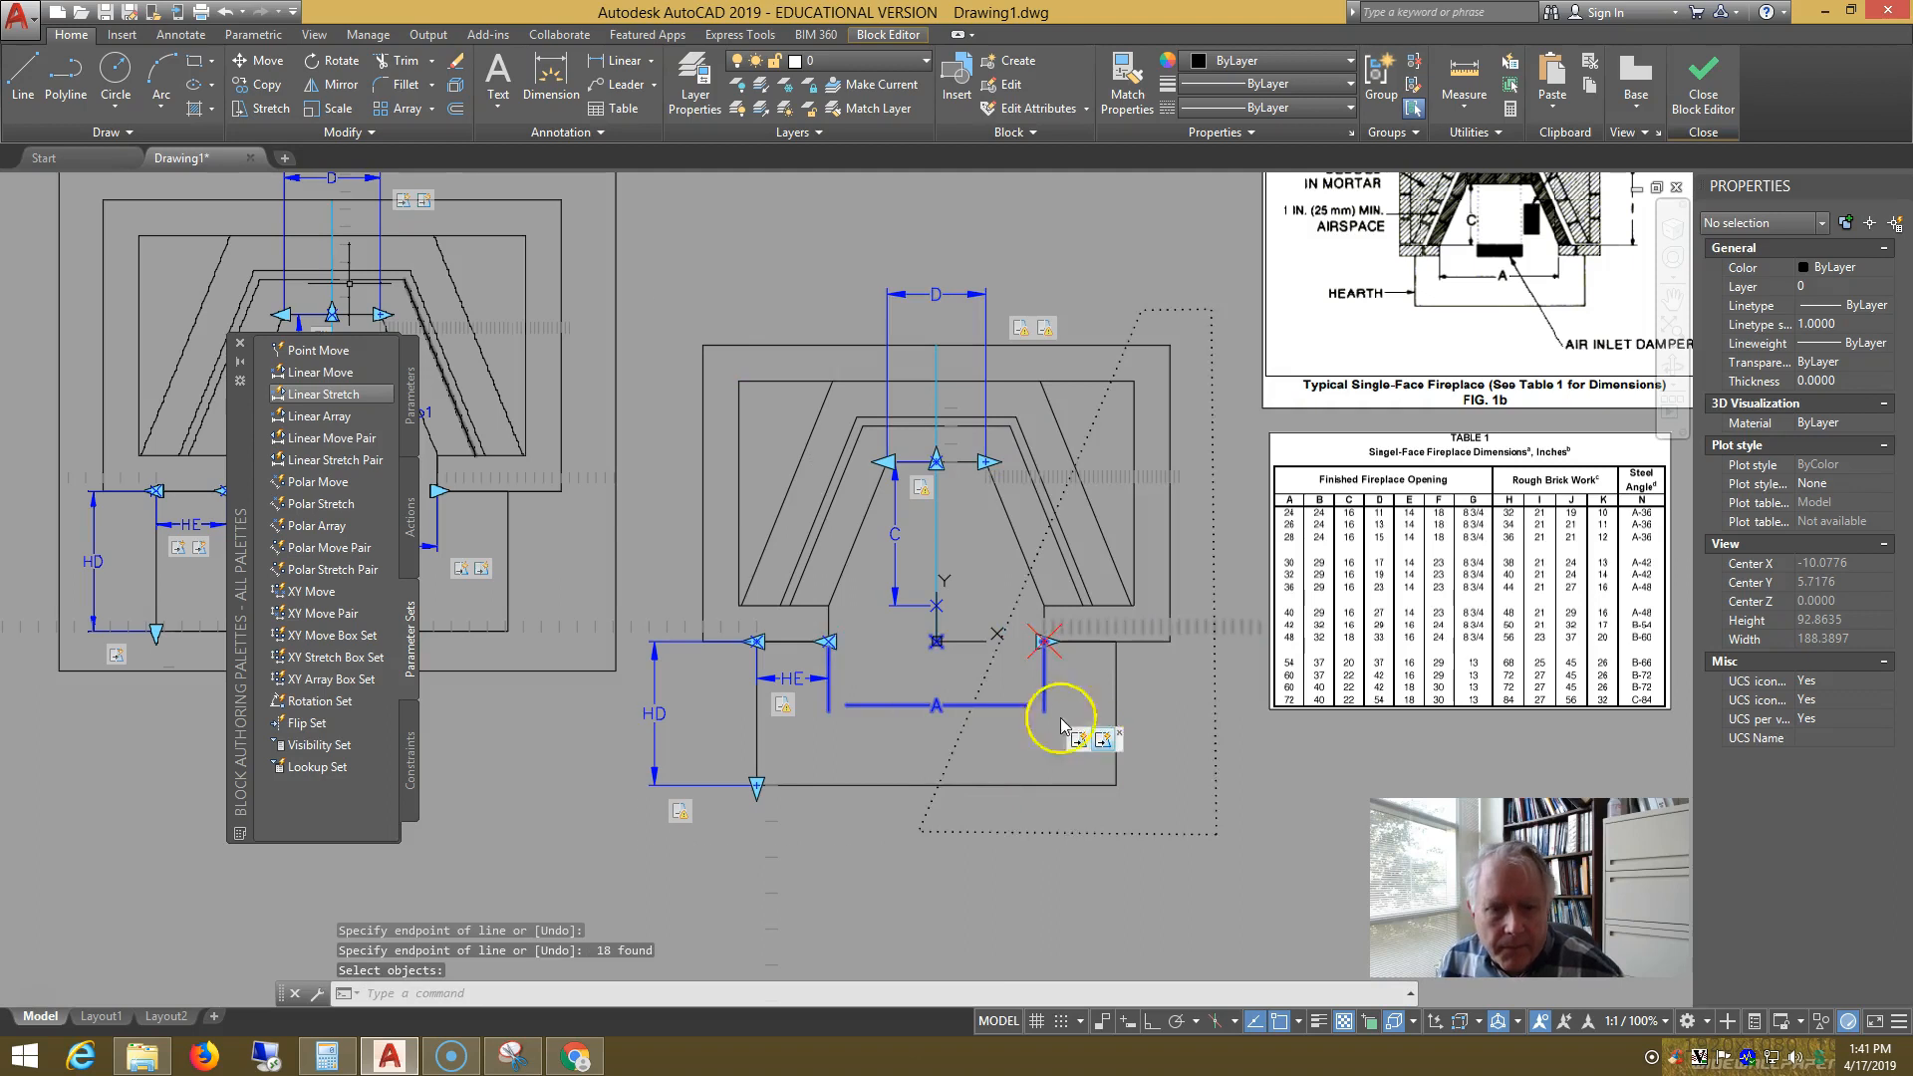
- Start a new selection set for parameter D's left stretch action, framing the firebox's upper-left corner from inside the opening to above the left splay lines
right_click(1018, 340)
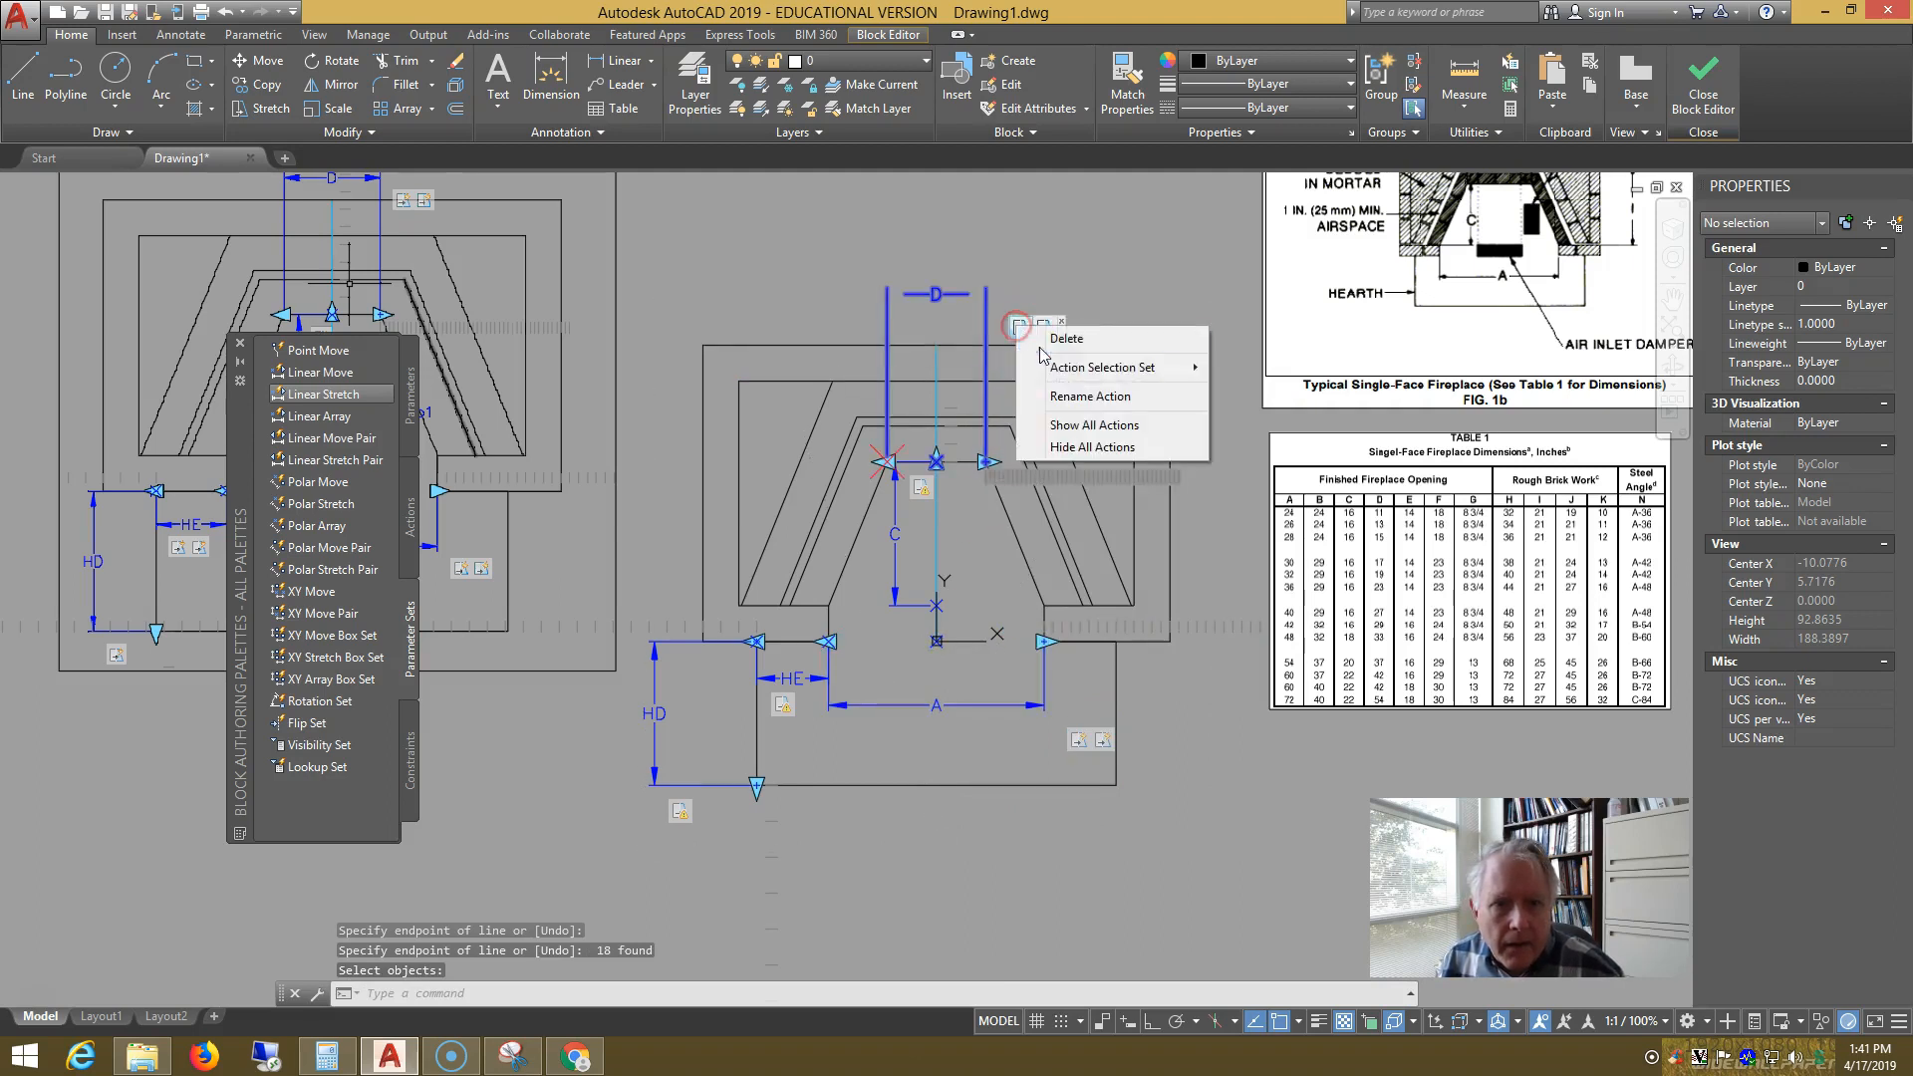
left_click(1068, 366)
left_click(1268, 368)
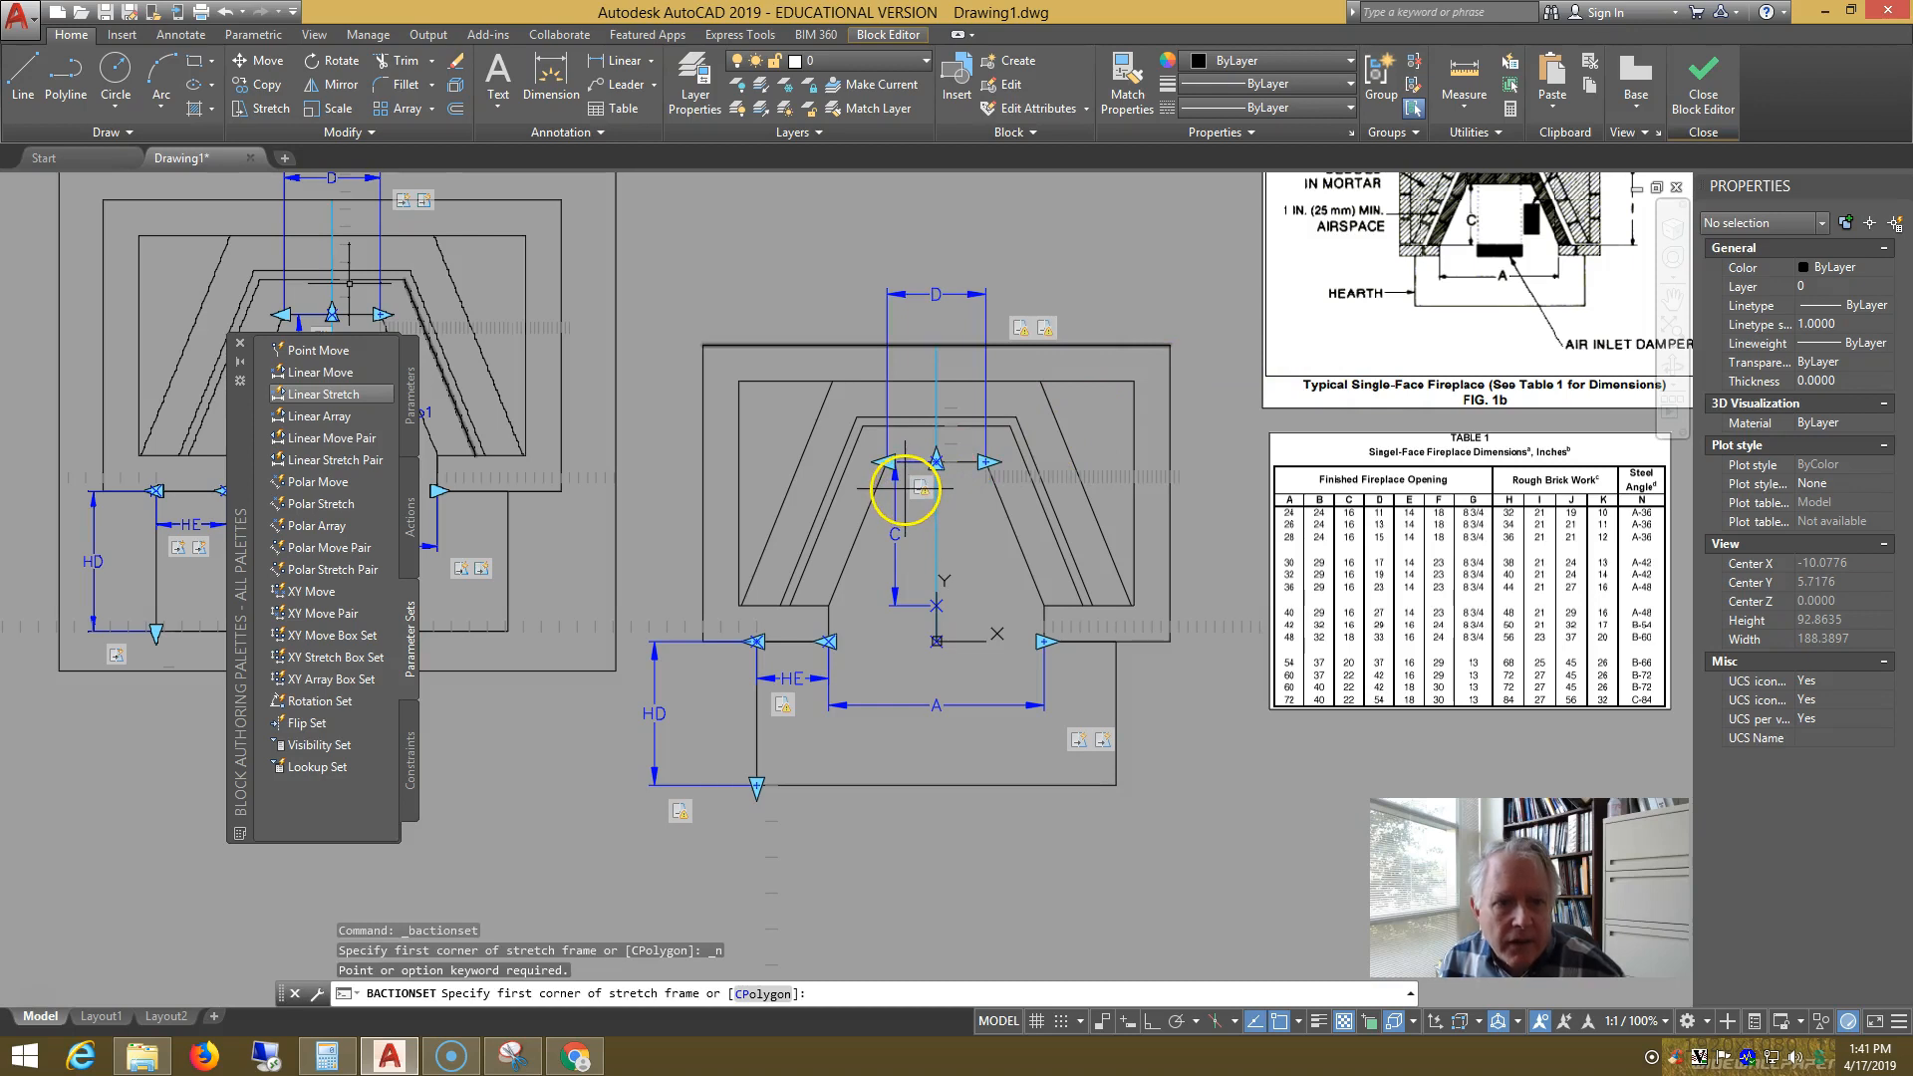
left_click(903, 489)
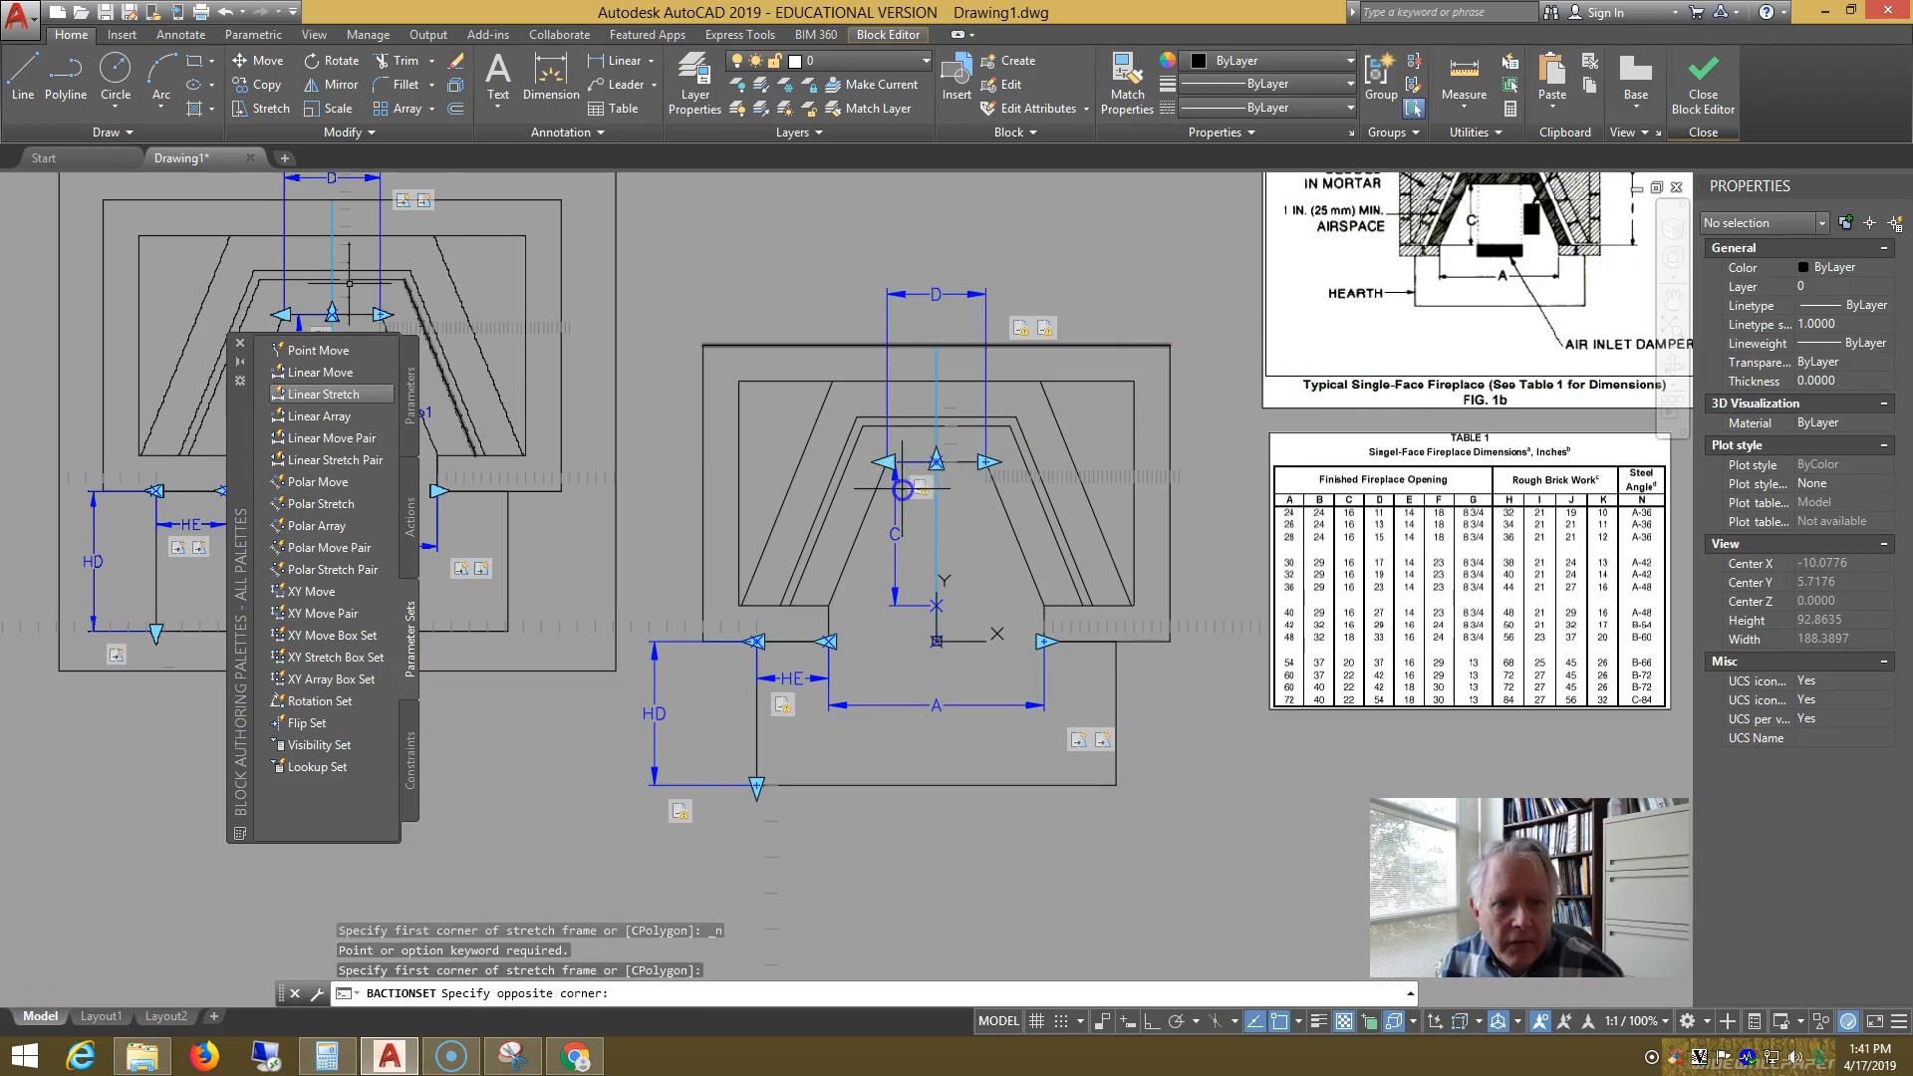
left_click(811, 321)
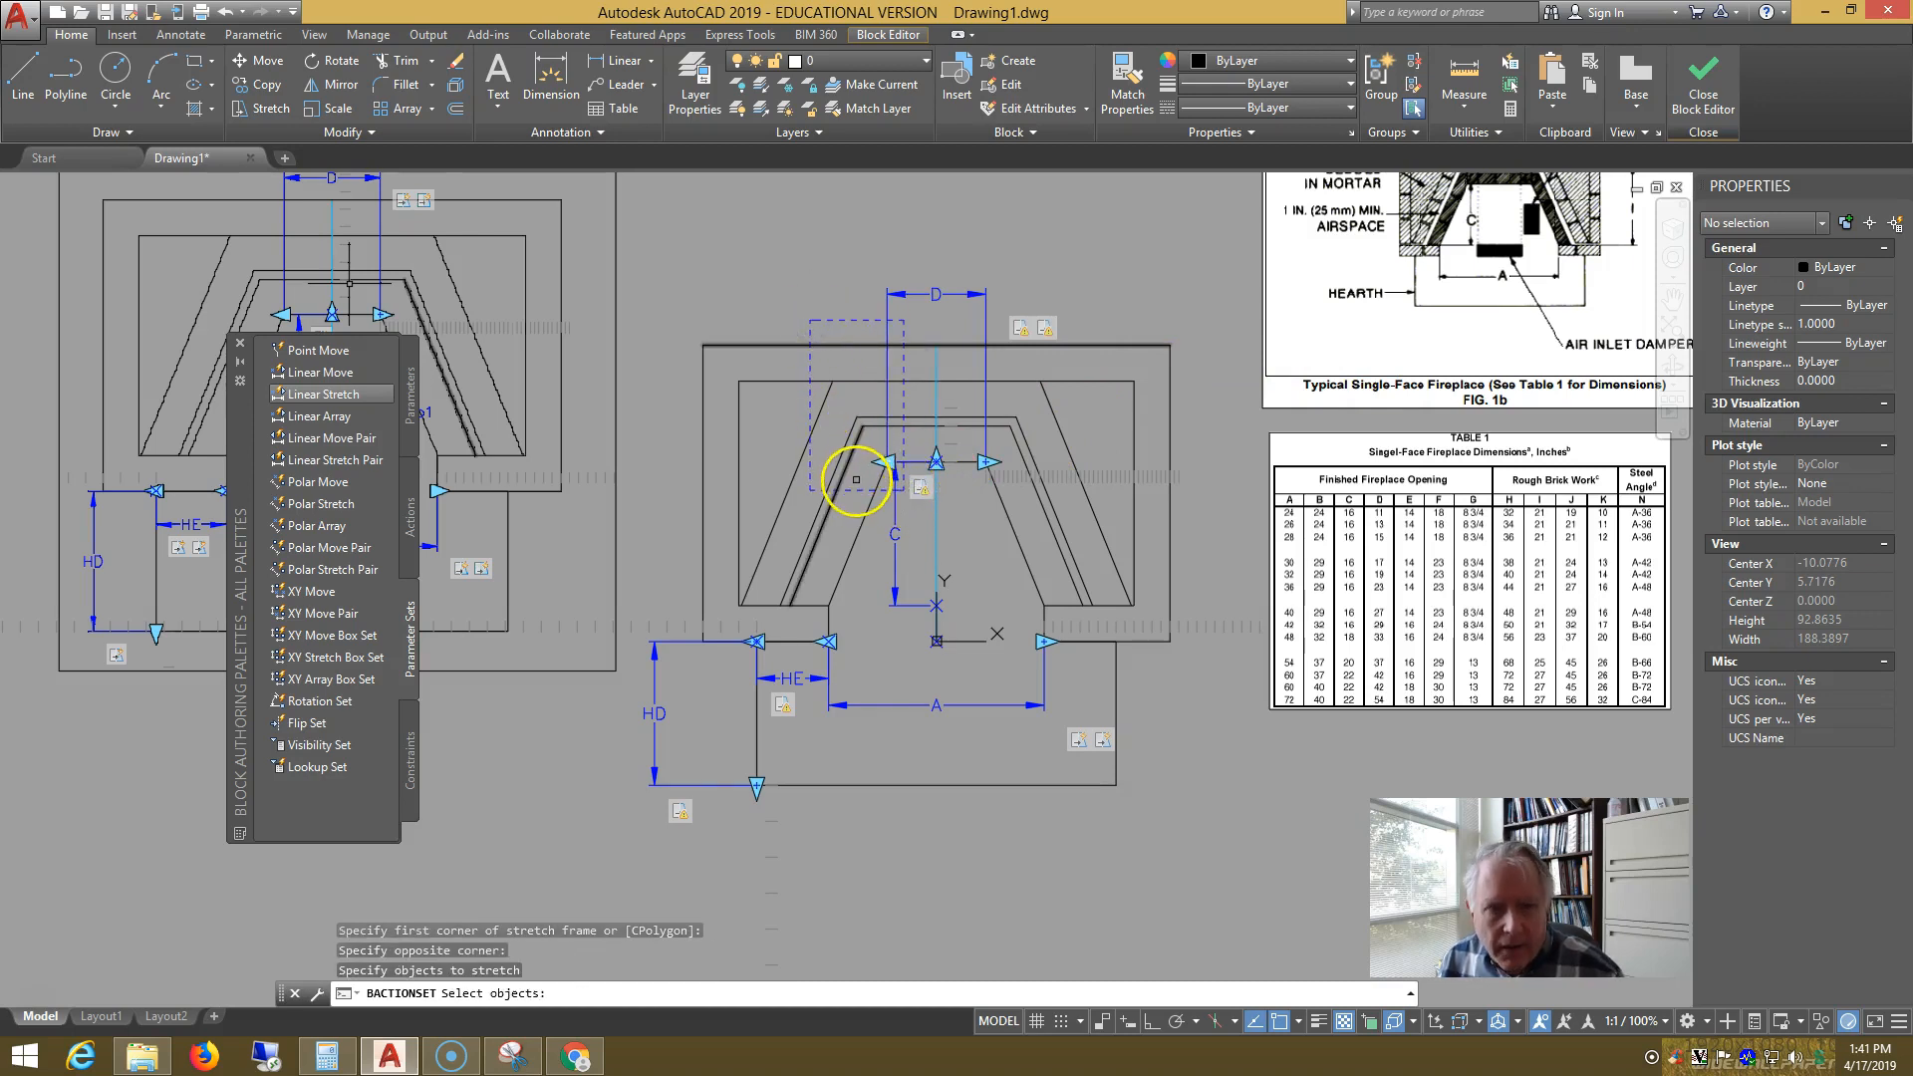
- Select the objects for parameter D's left stretch action with a crossing window over the frame, removing the two outermost fireplace outlines
type("c")
key("Return")
left_click(904, 489)
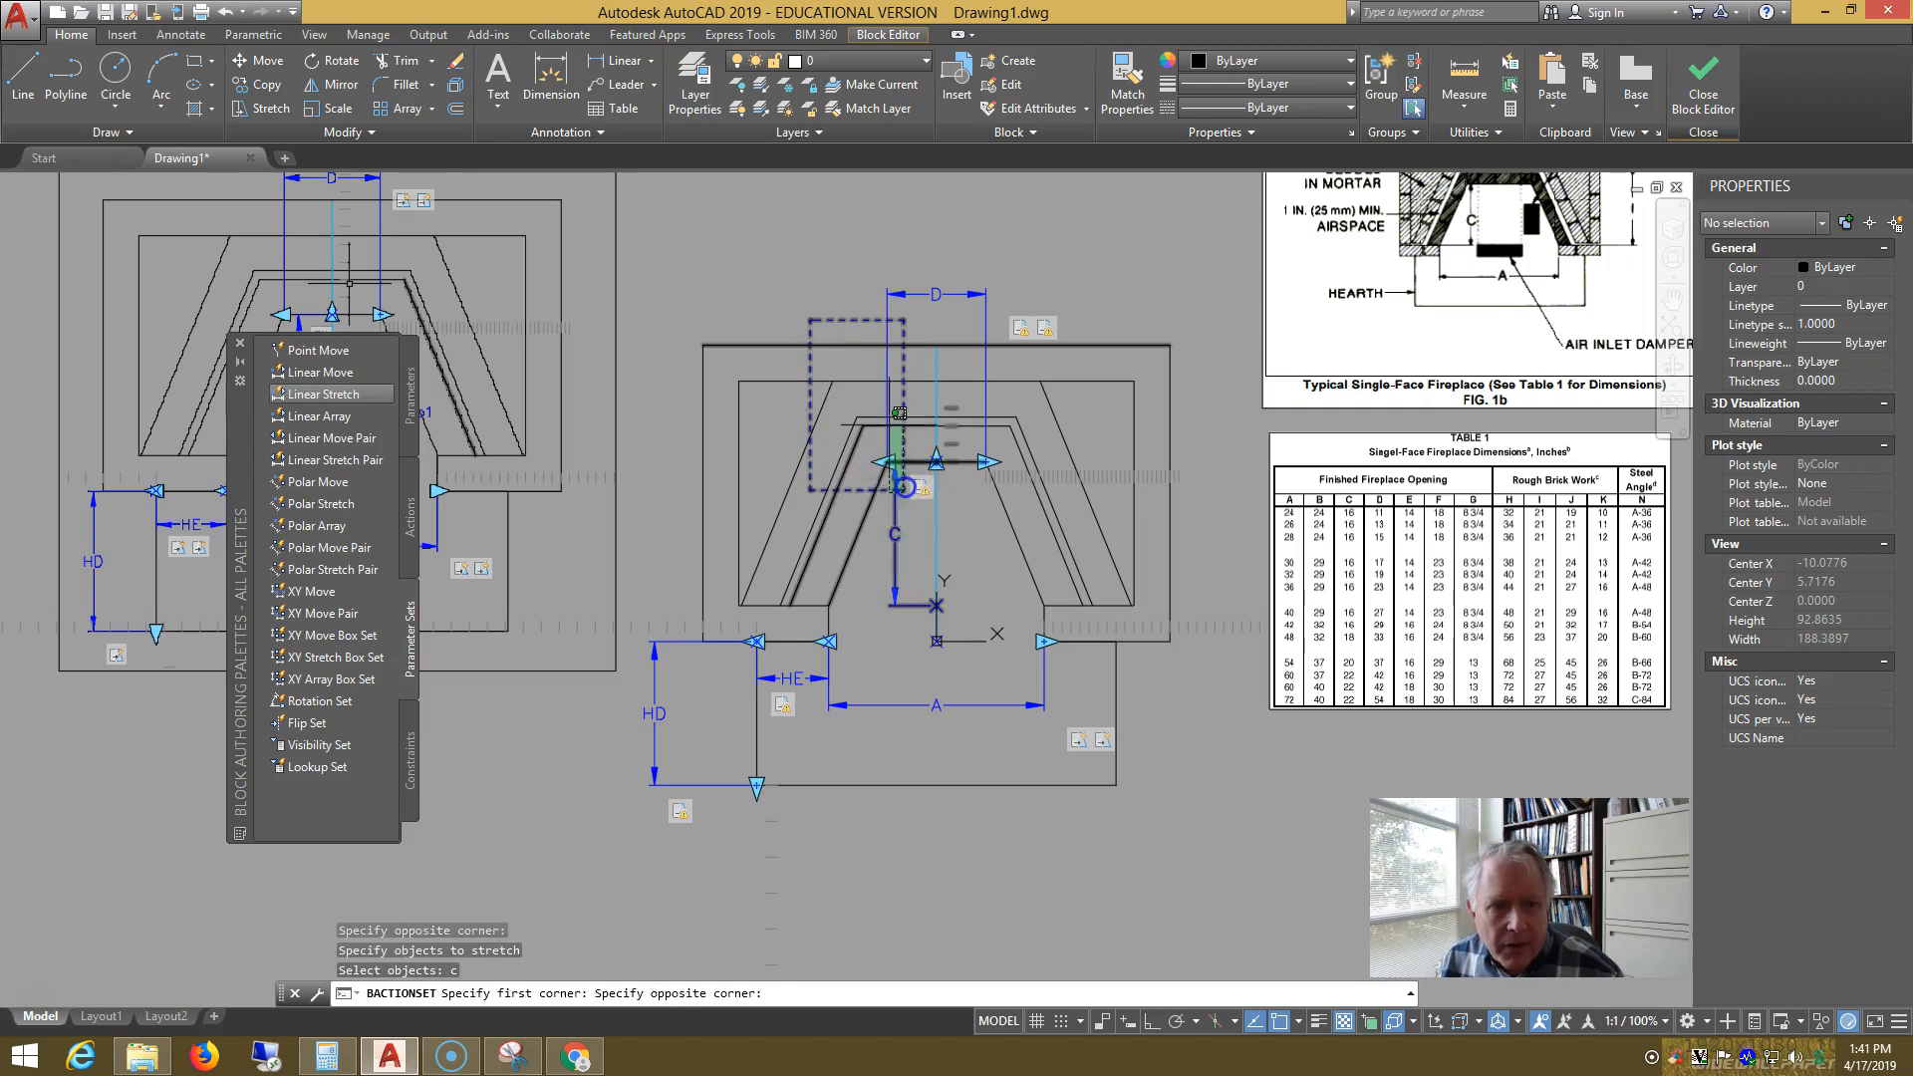
left_click(809, 317)
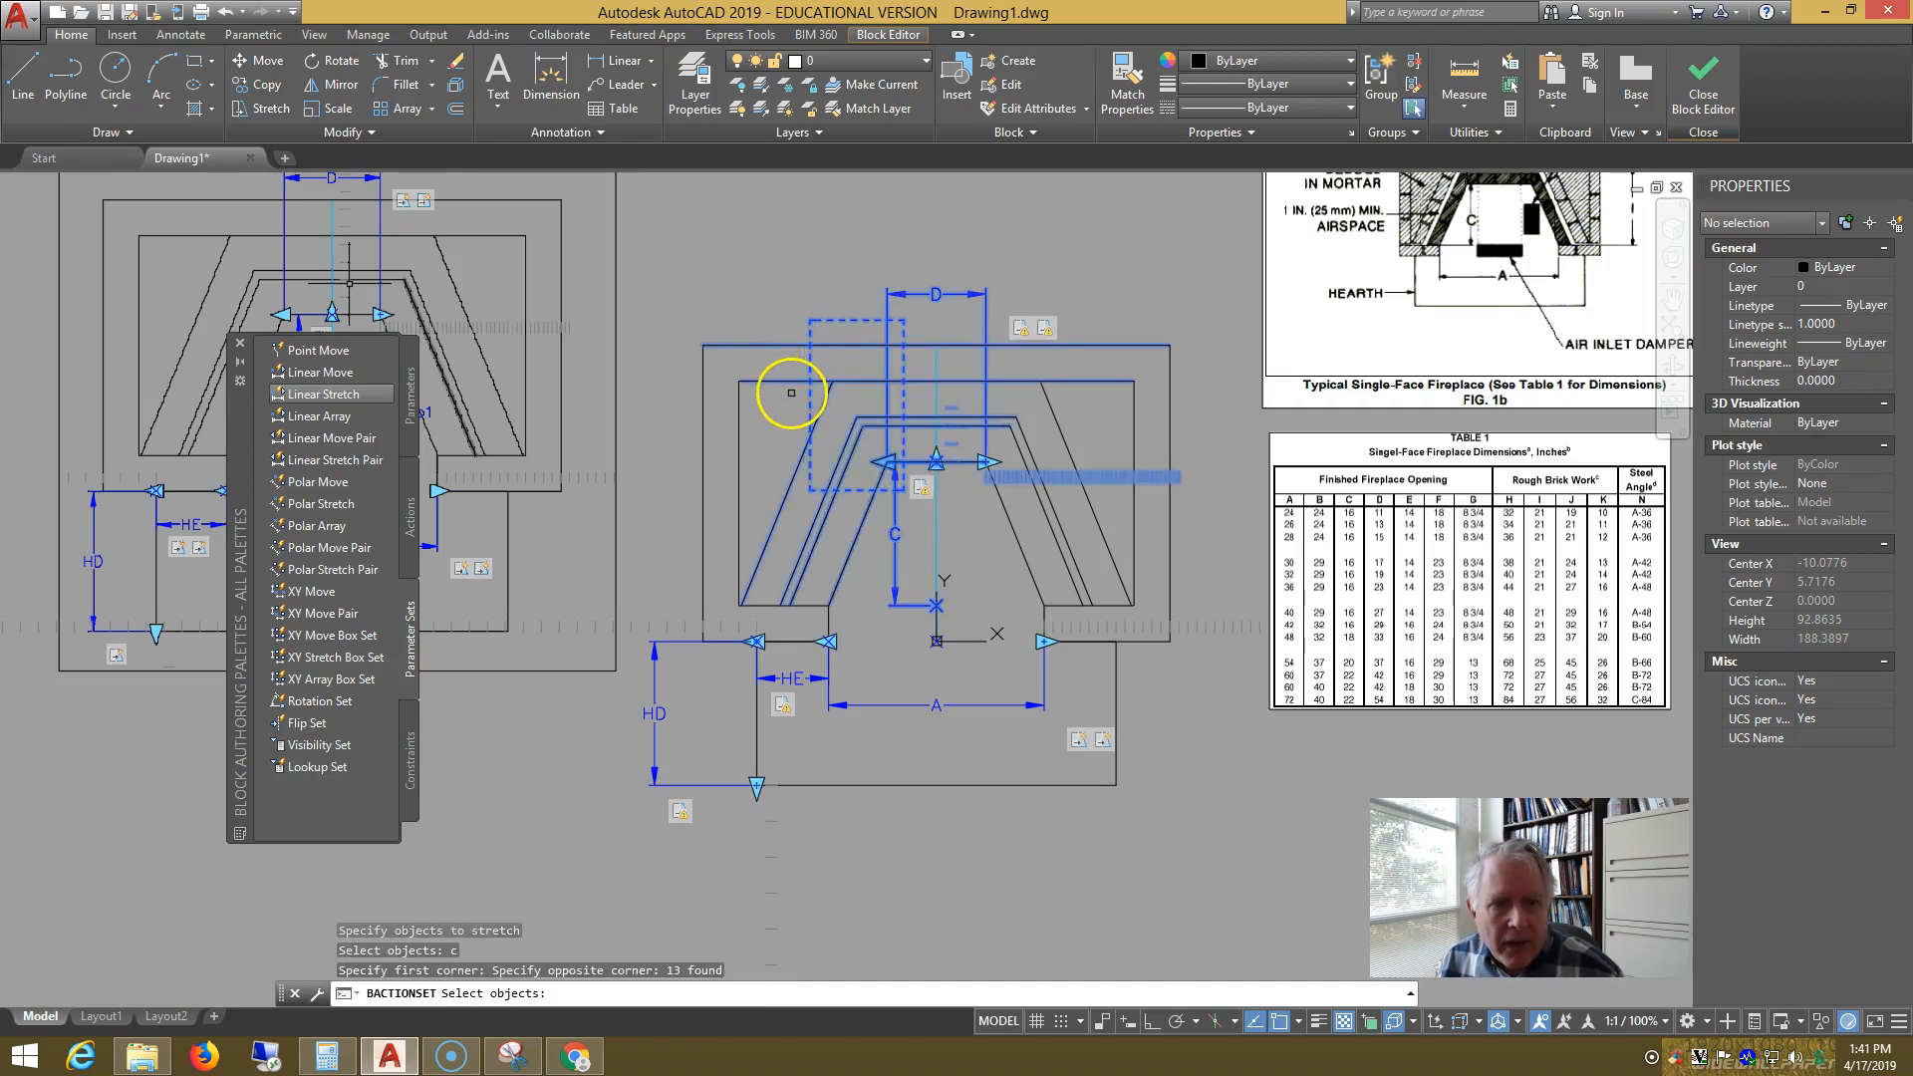
left_click(793, 395, "shift")
left_click(769, 326, "shift")
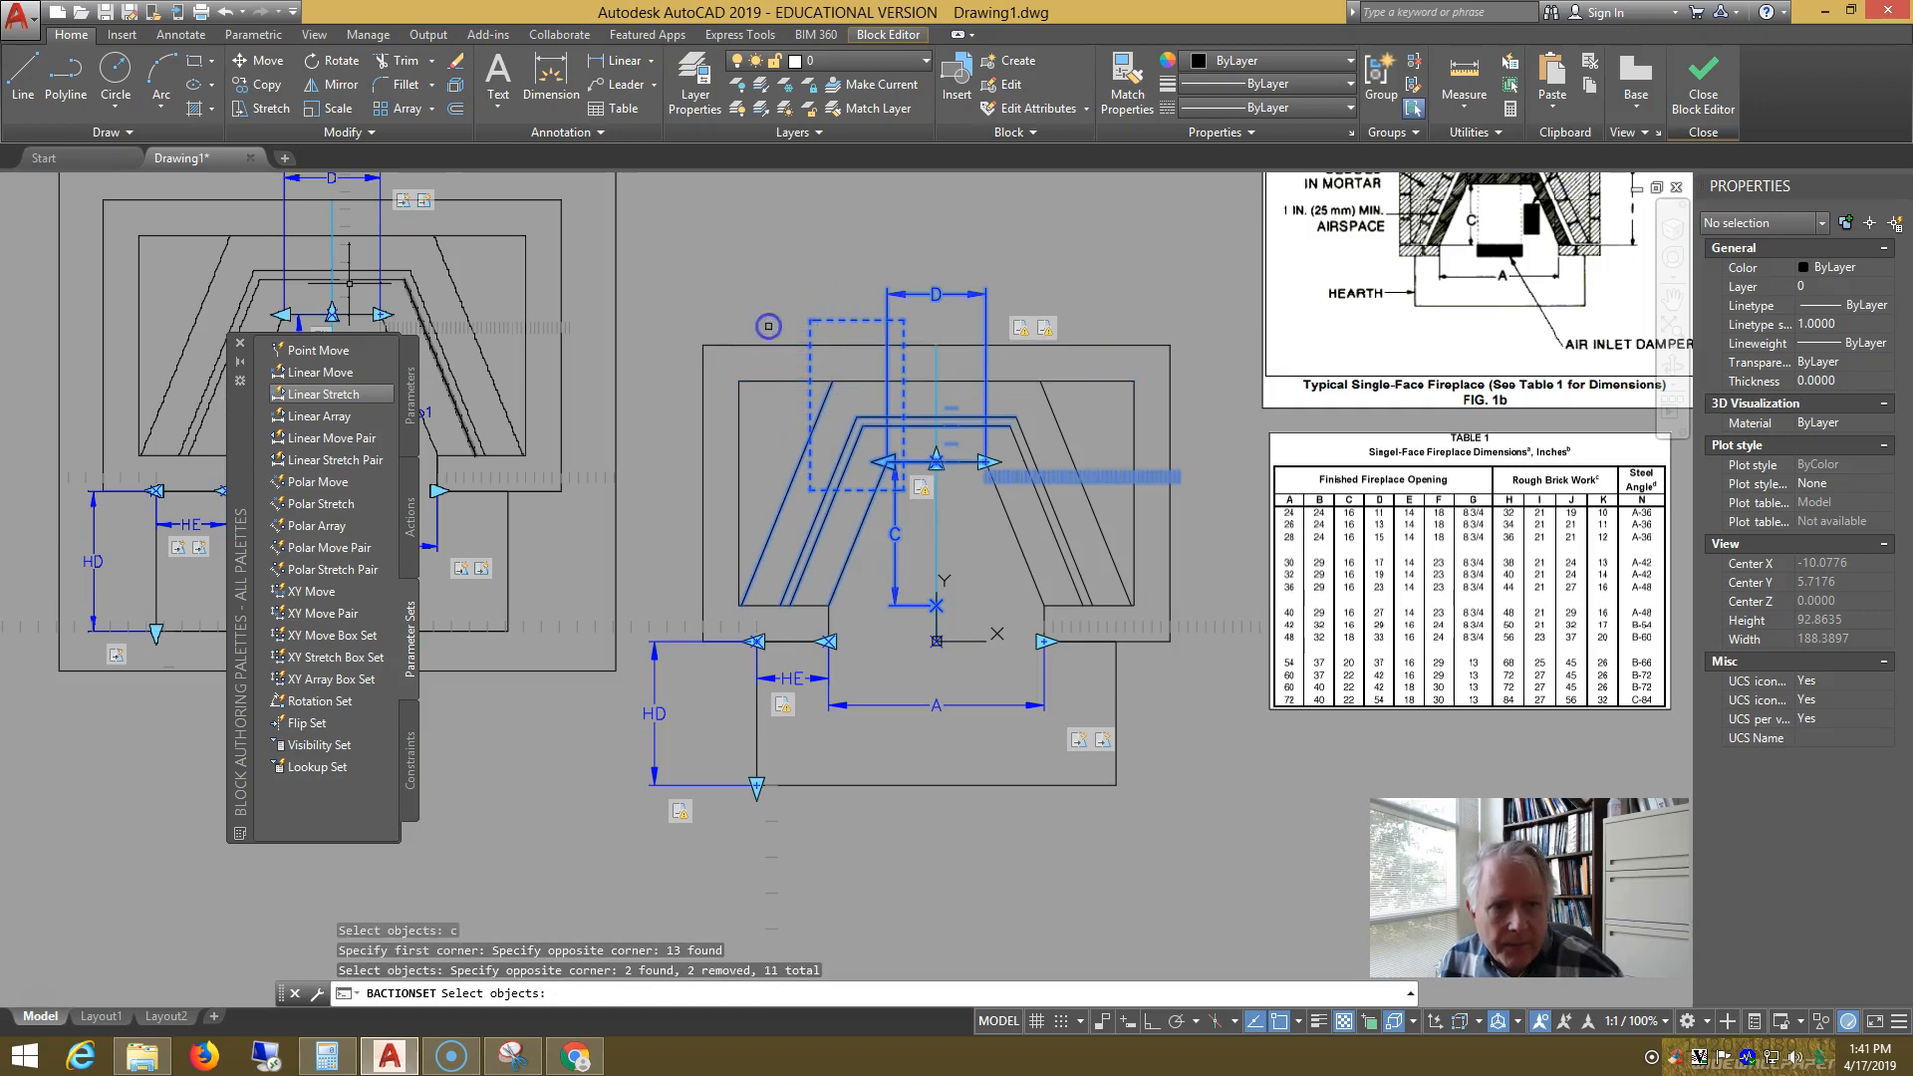
key("Return")
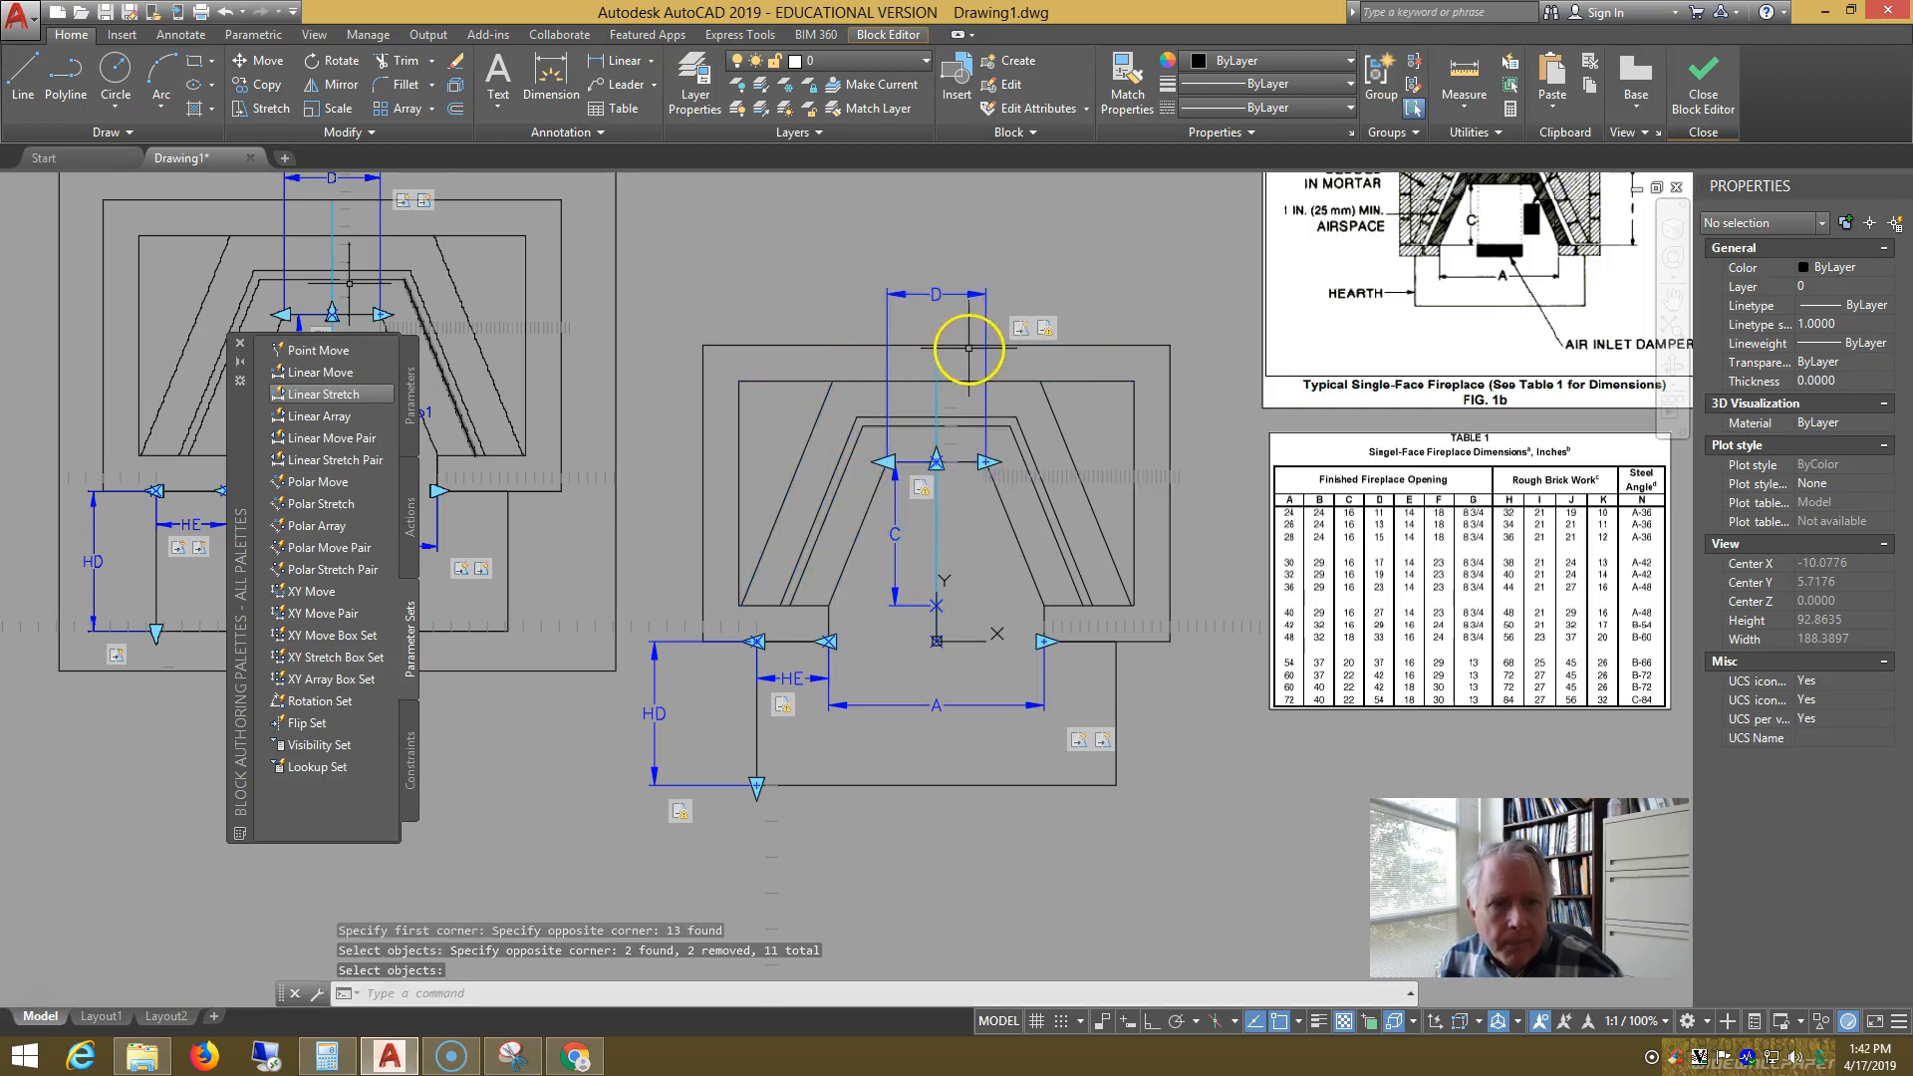
- Start a new selection set for parameter D's right stretch action, framing the firebox's upper-right corner and the tops of the right splay lines
right_click(1042, 329)
mouse_move(1126, 384)
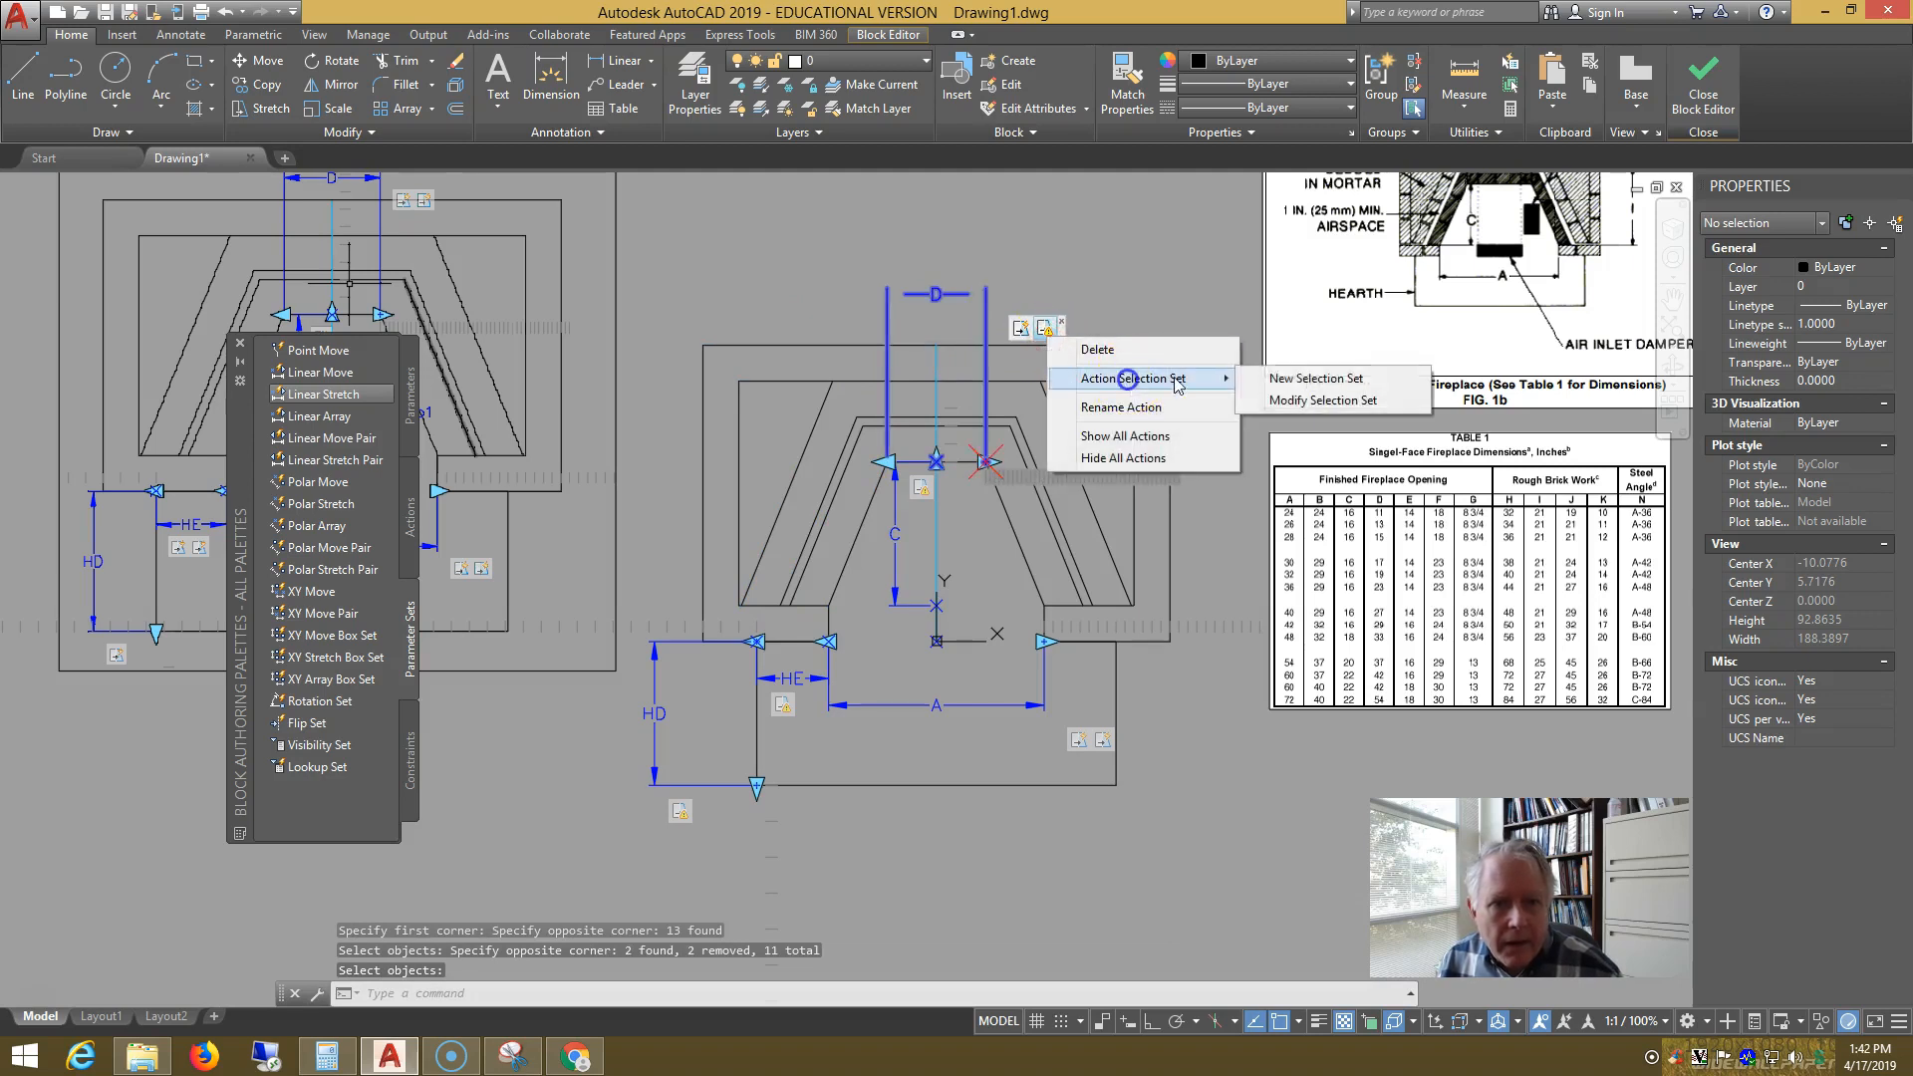
left_click(1295, 371)
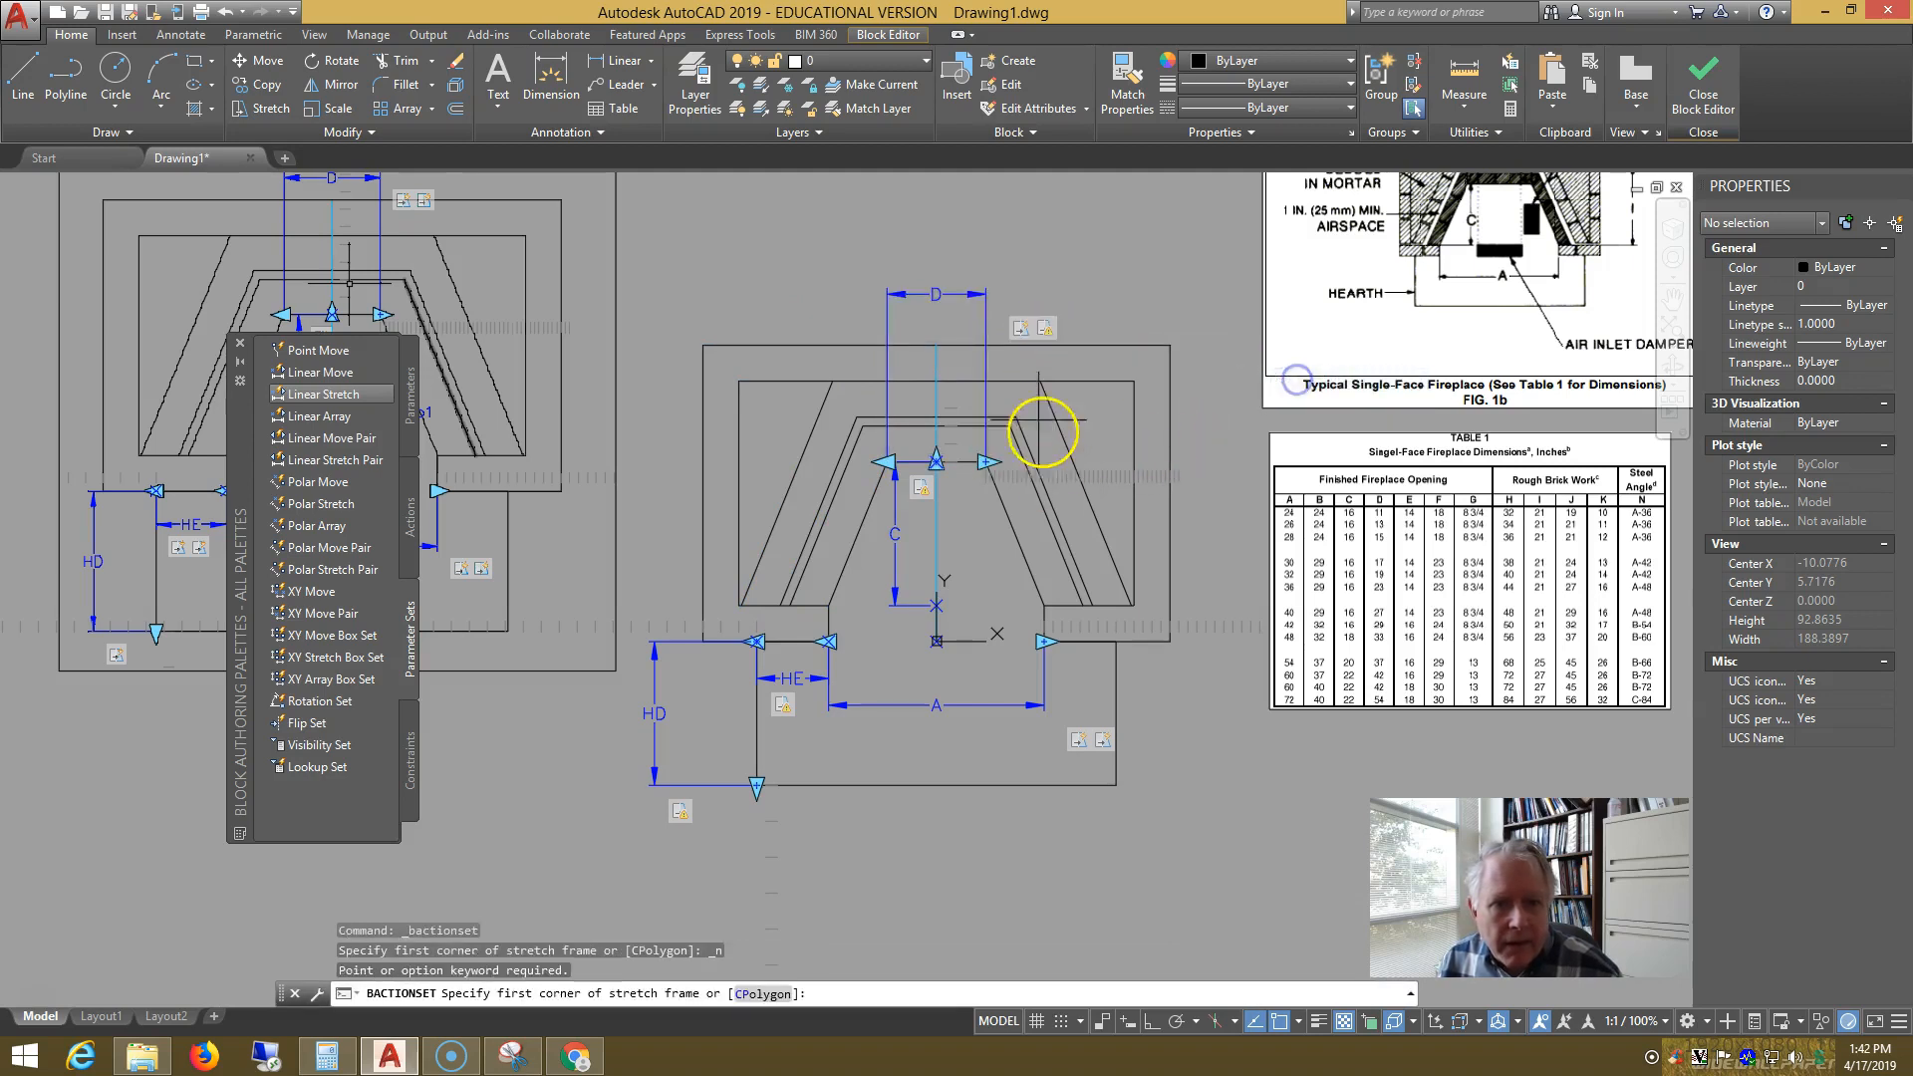
left_click(1064, 289)
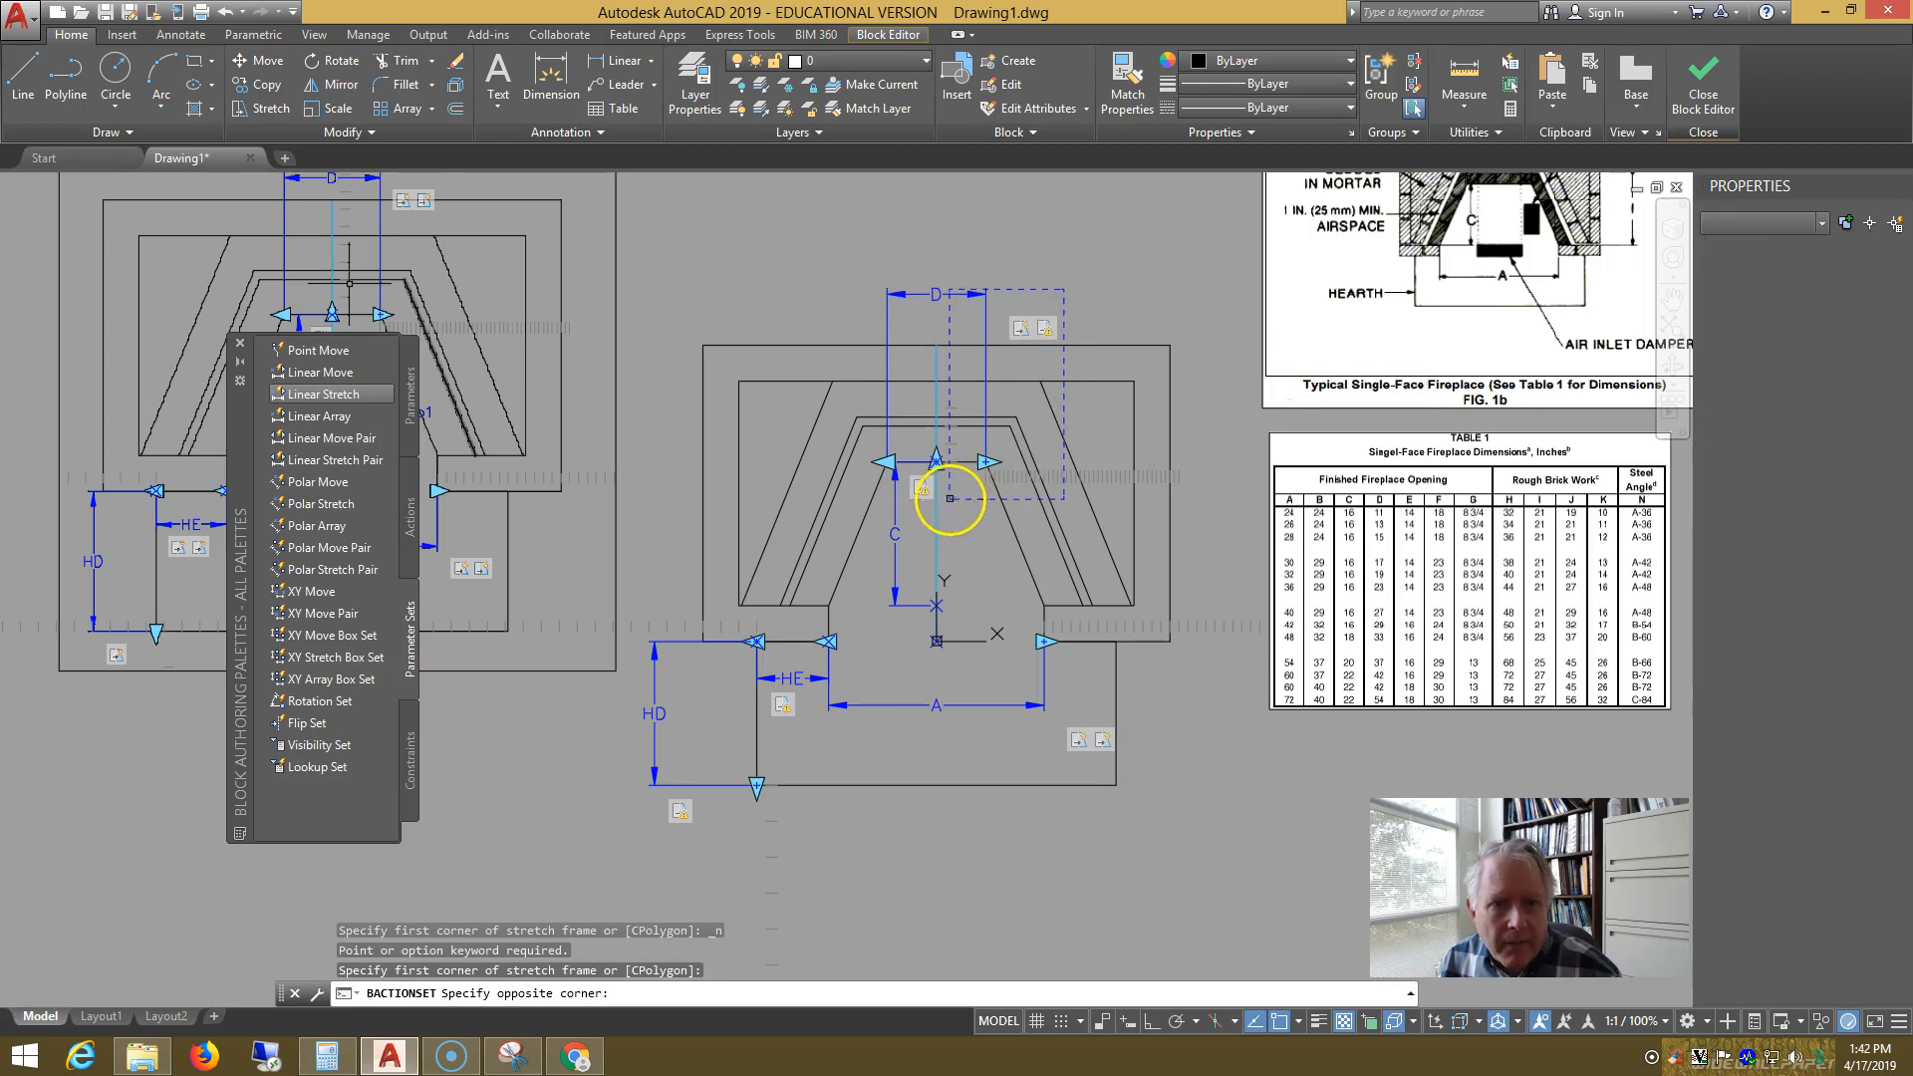
left_click(949, 498)
- Select the objects crossing the frame for parameter D's right stretch action, removing the two outermost fireplace outlines
left_click(1076, 280)
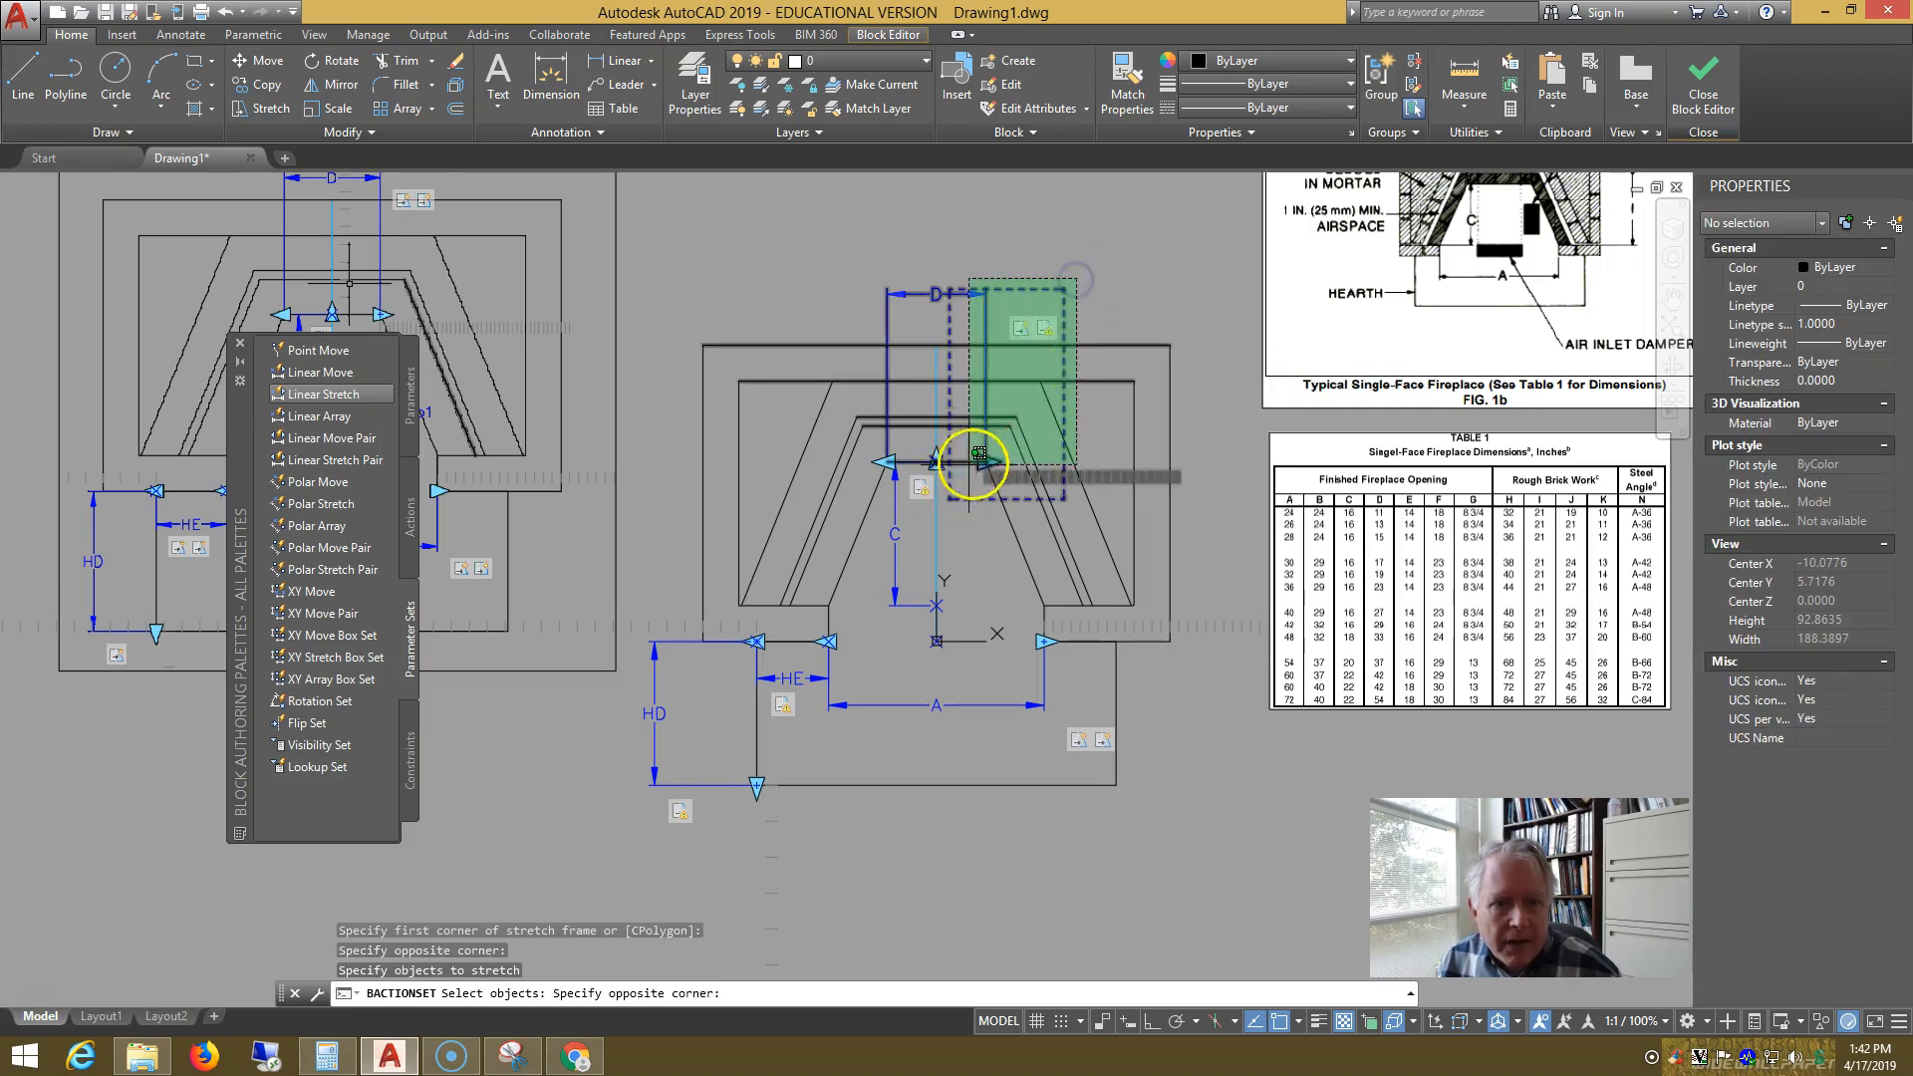
left_click(957, 487)
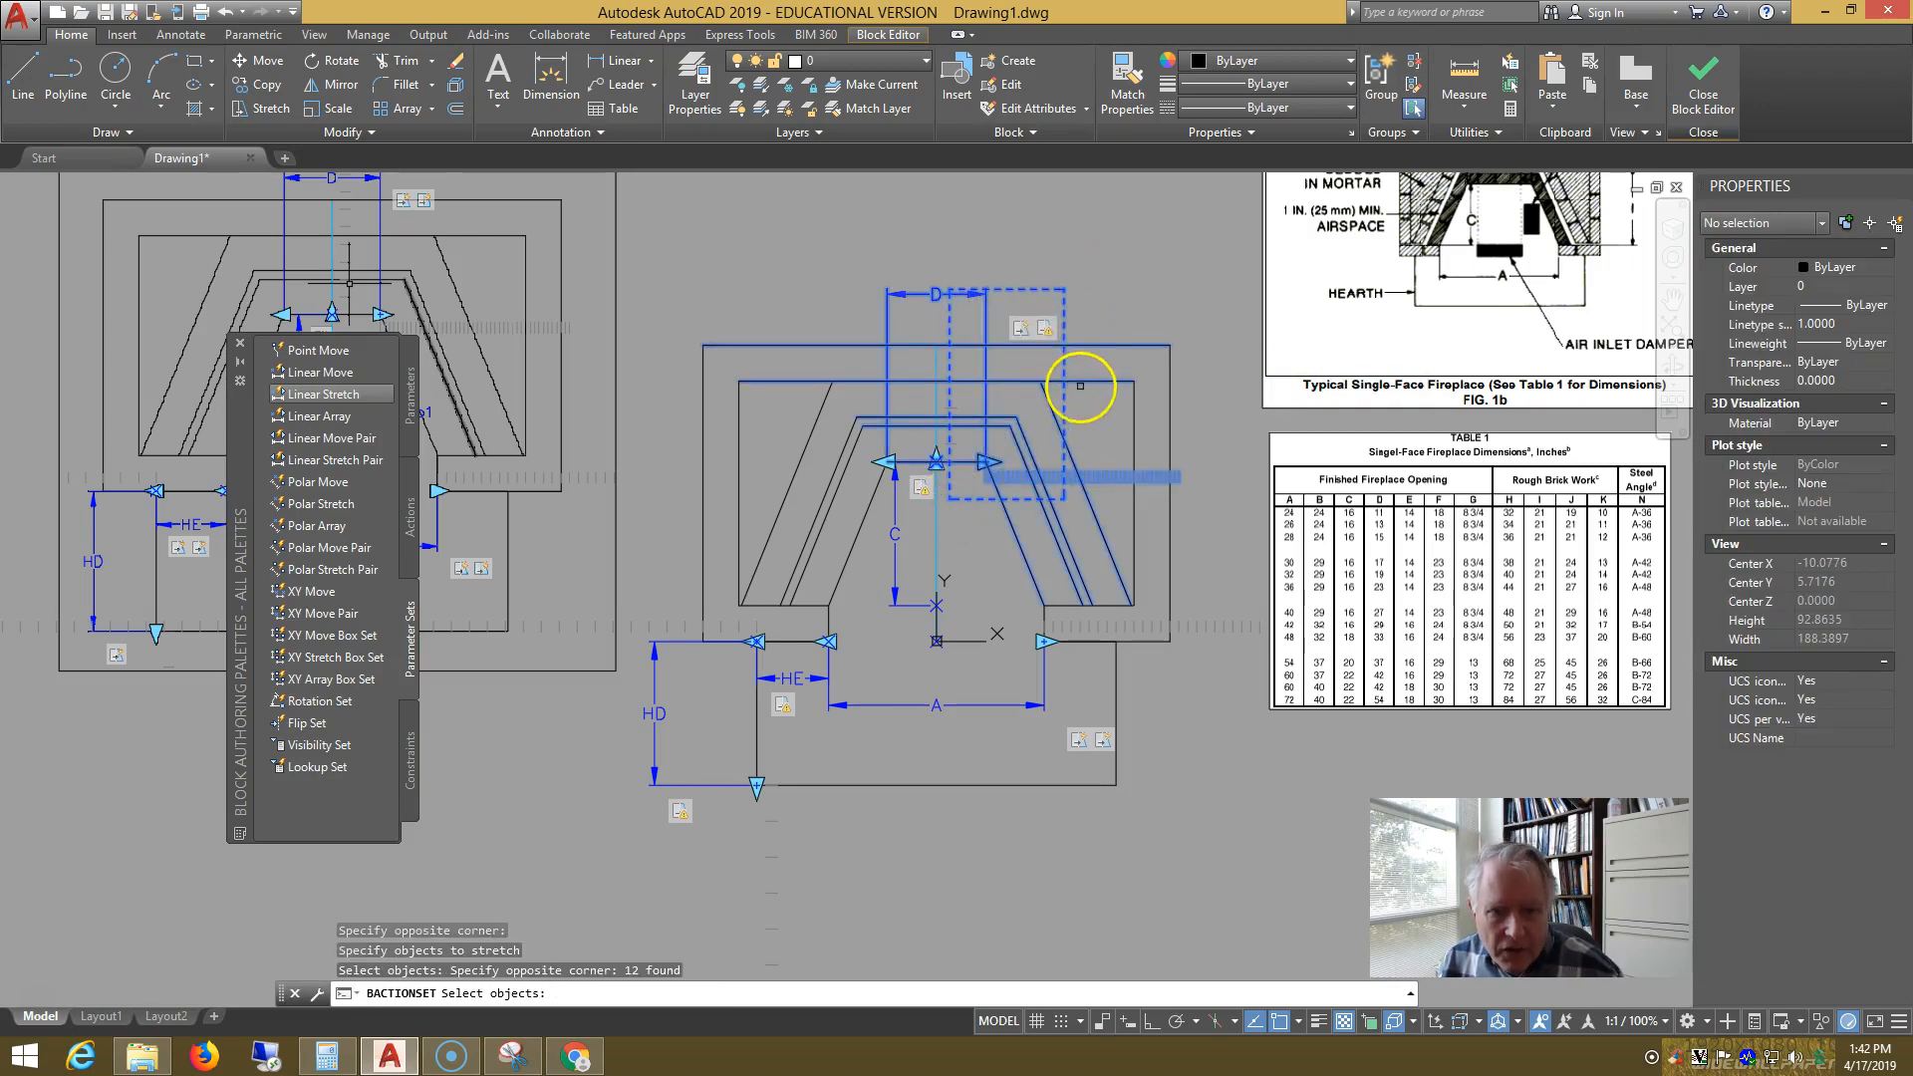
left_click(1096, 320, "shift")
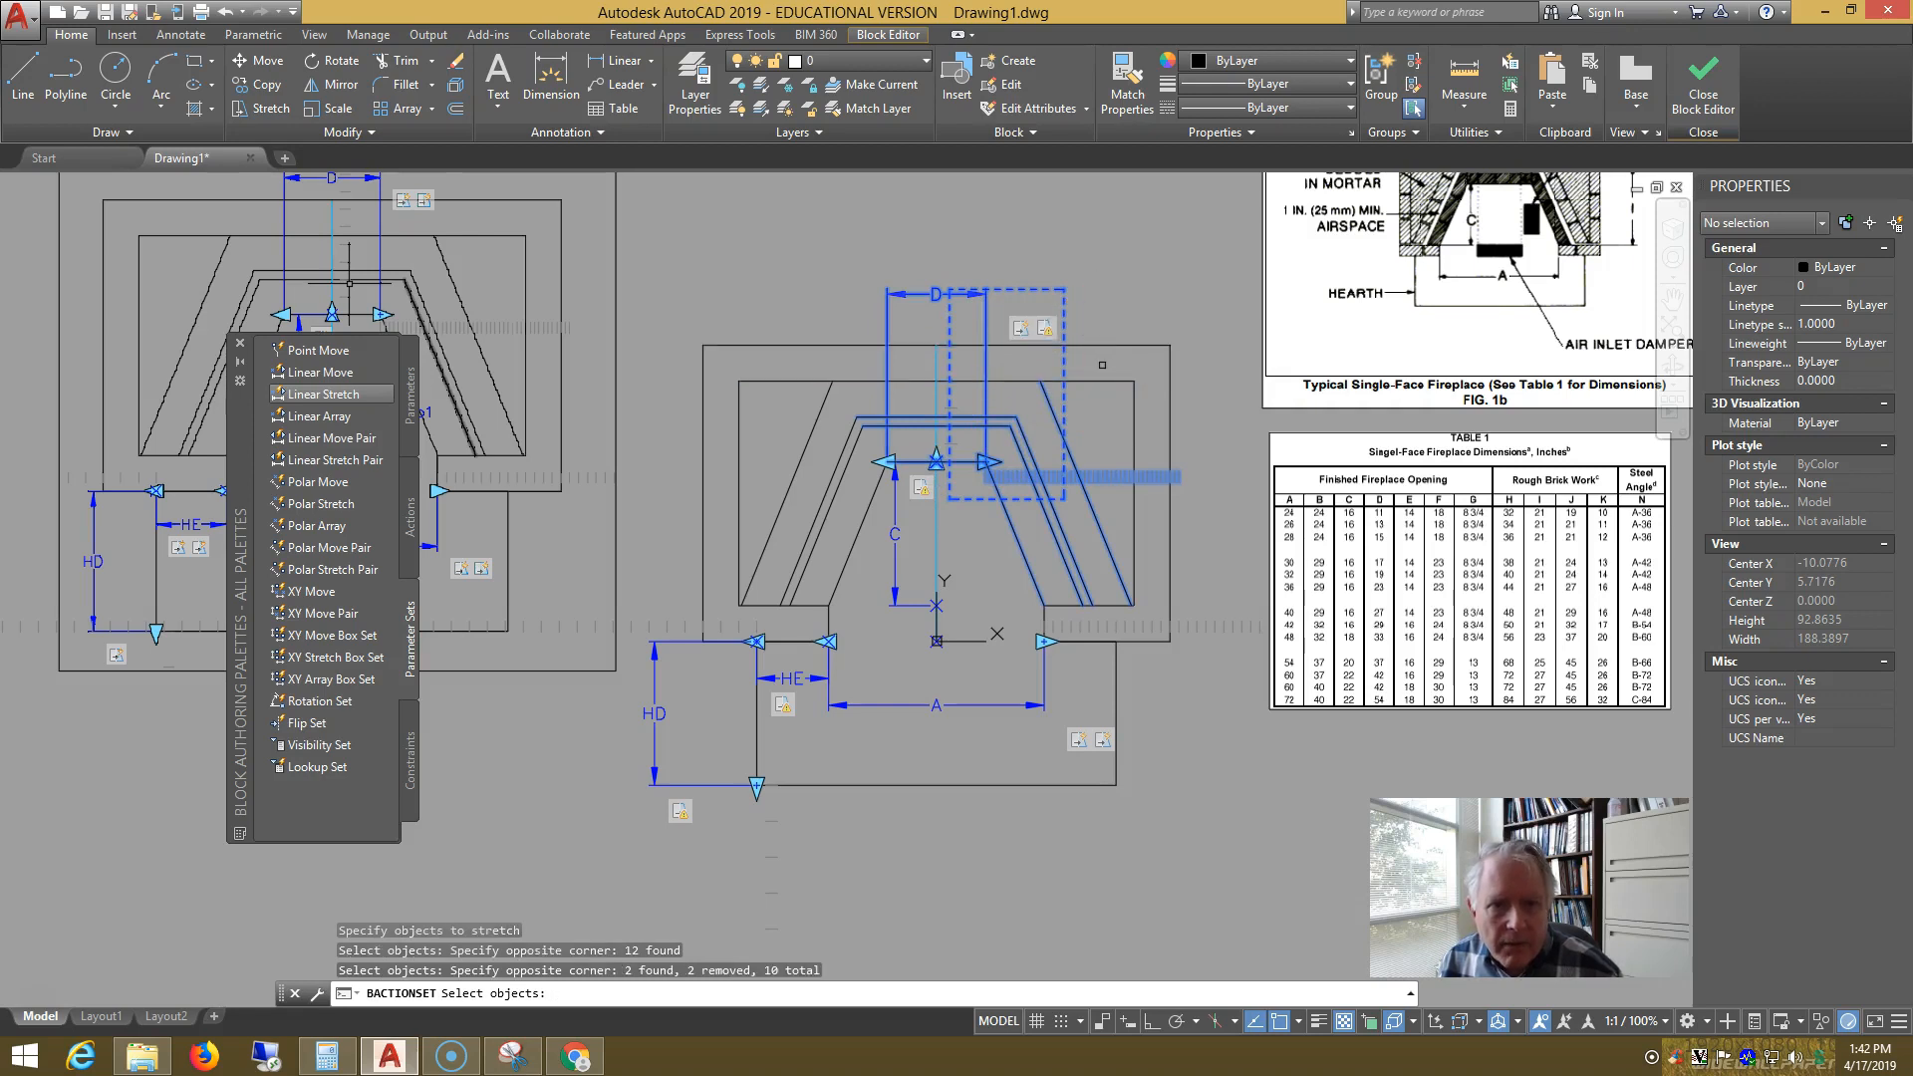
key("Return")
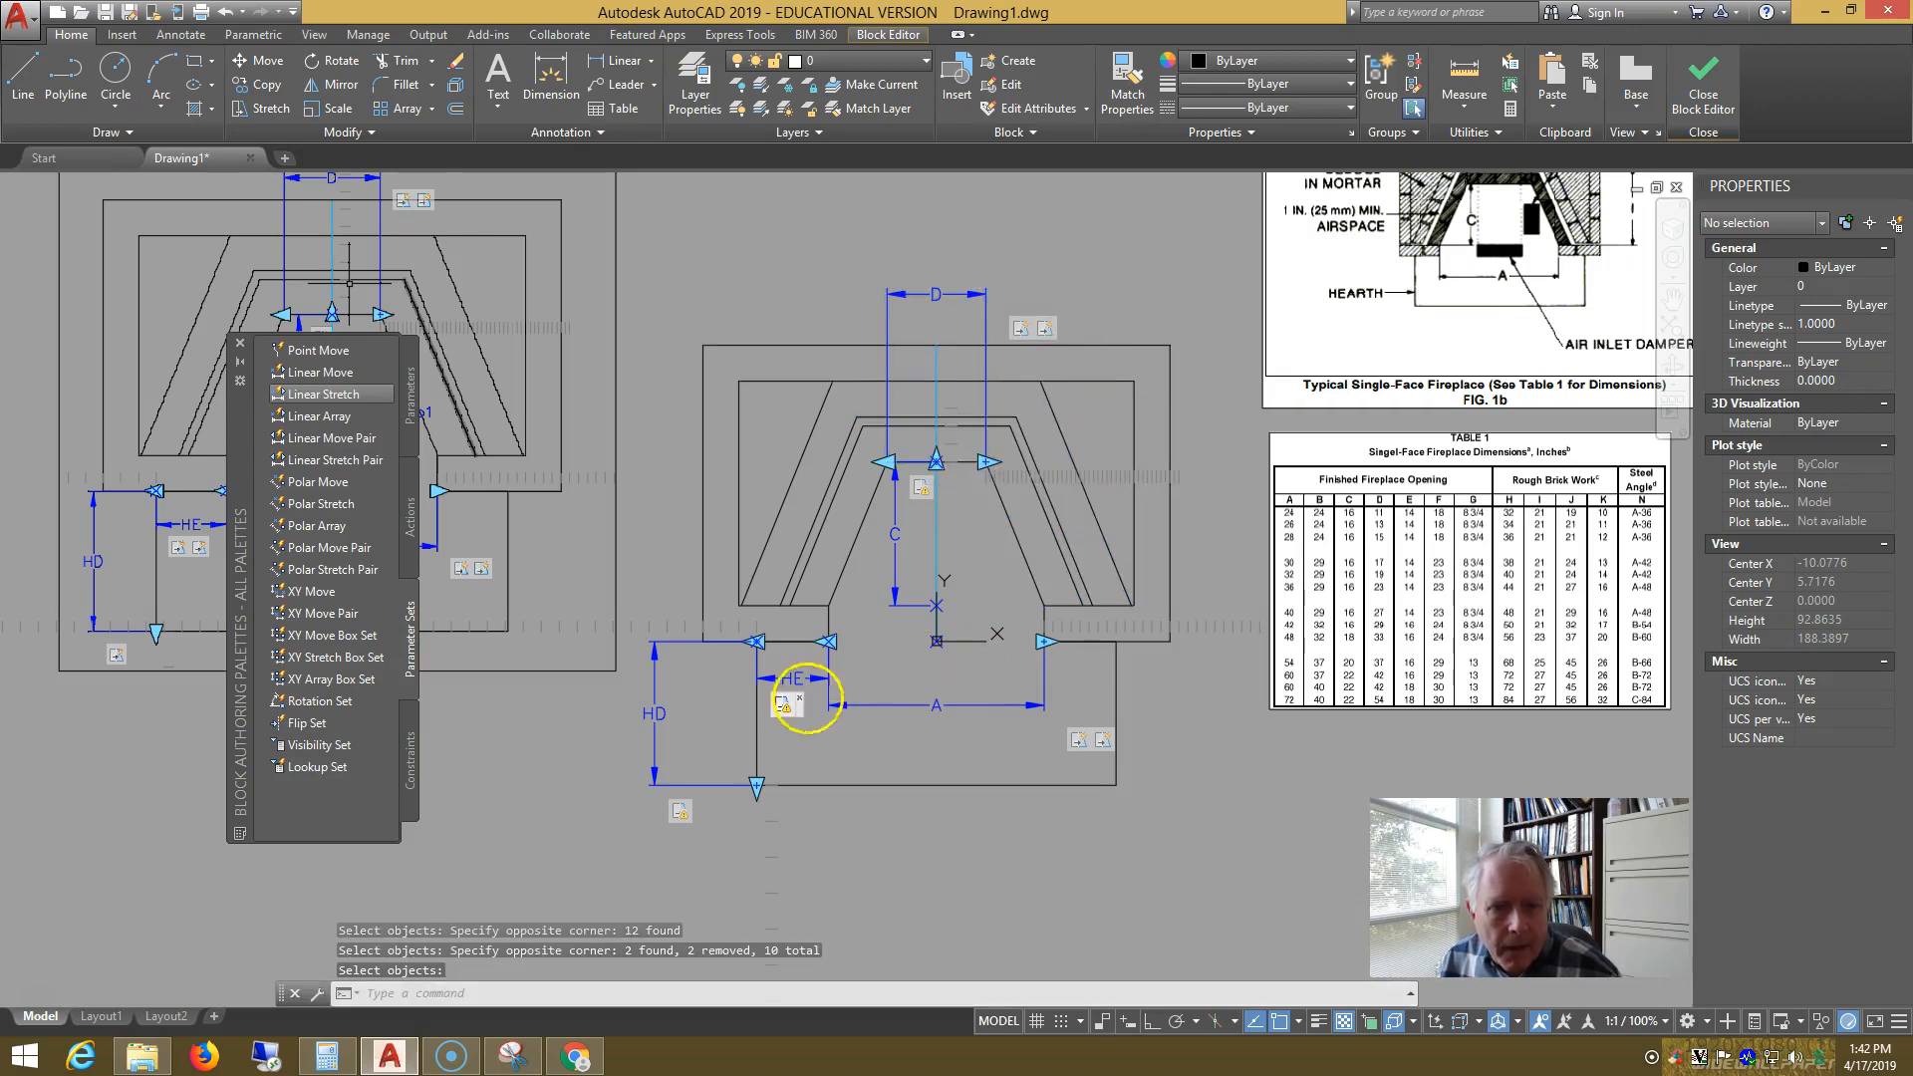
- Start a new selection set for parameter HE's stretch action, framing the hearth's left edge with a narrow vertical box
right_click(782, 709)
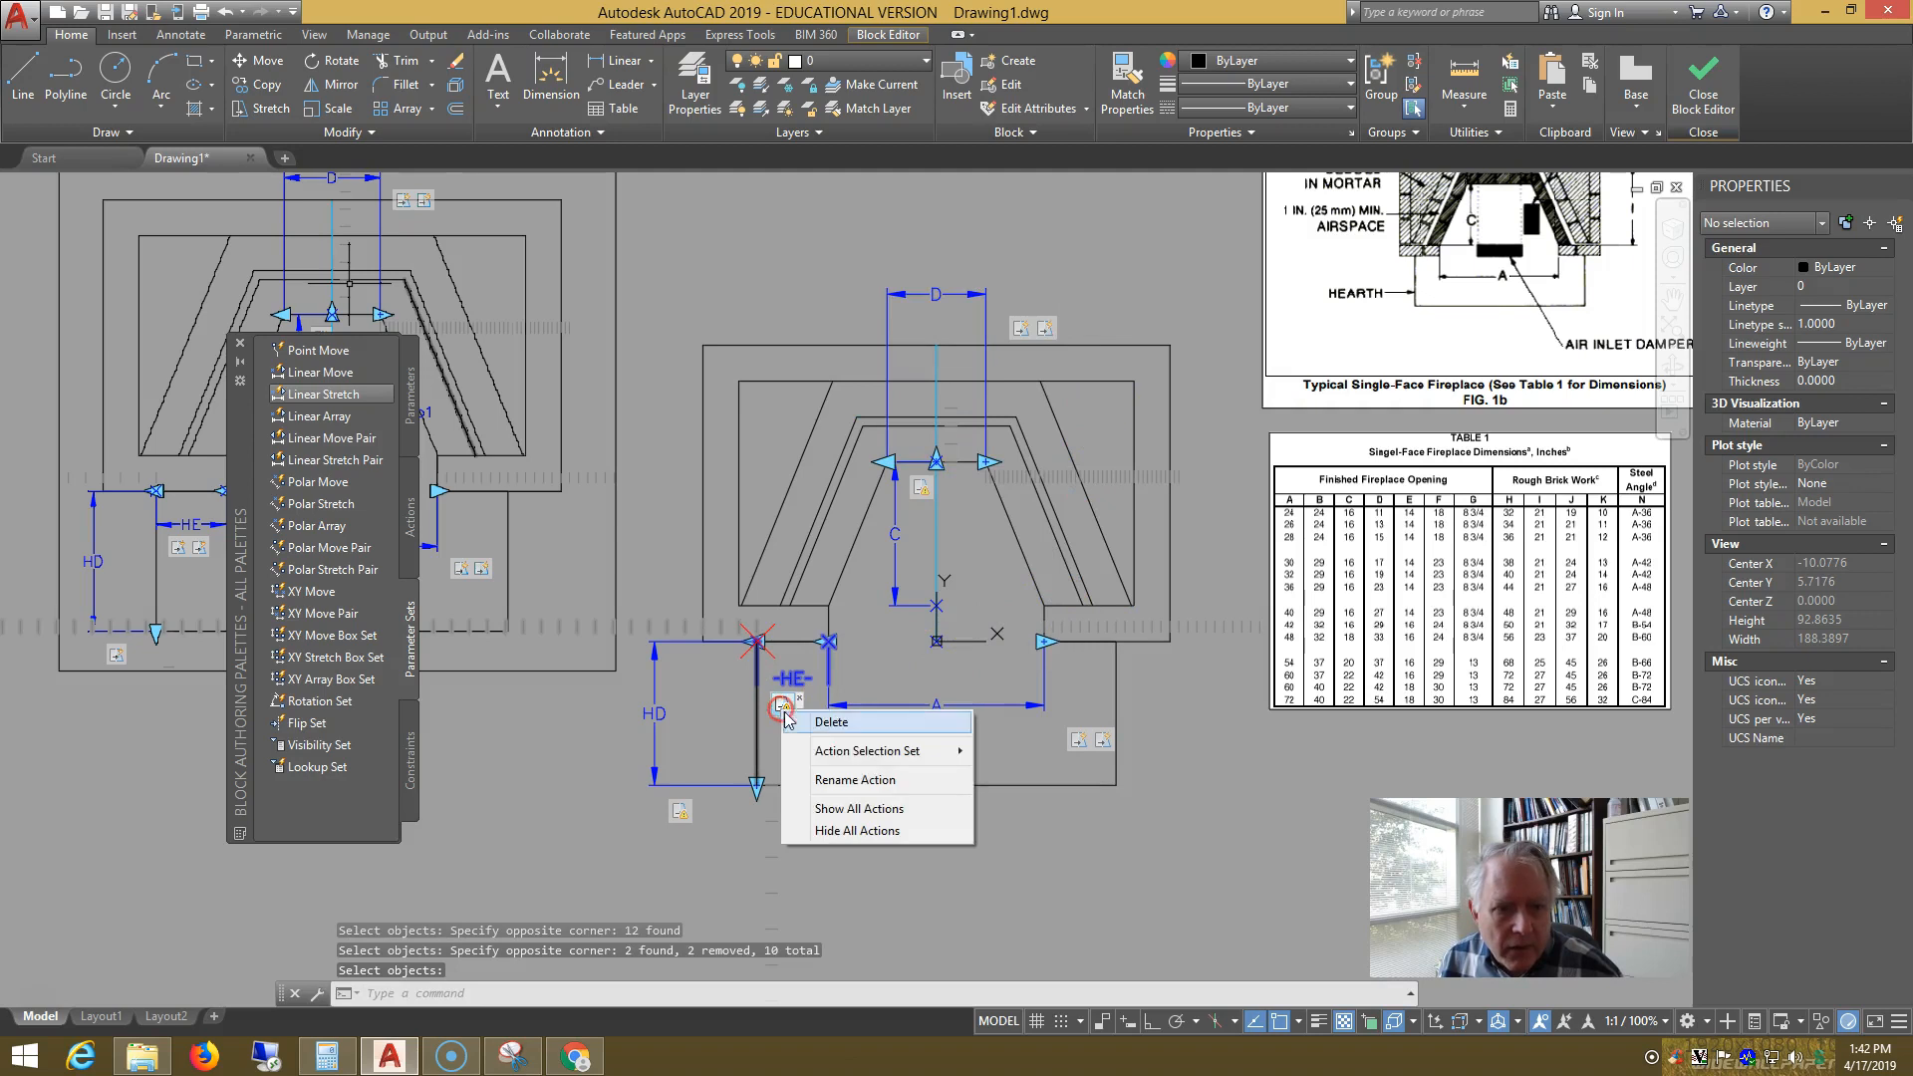
mouse_move(842, 742)
left_click(1026, 751)
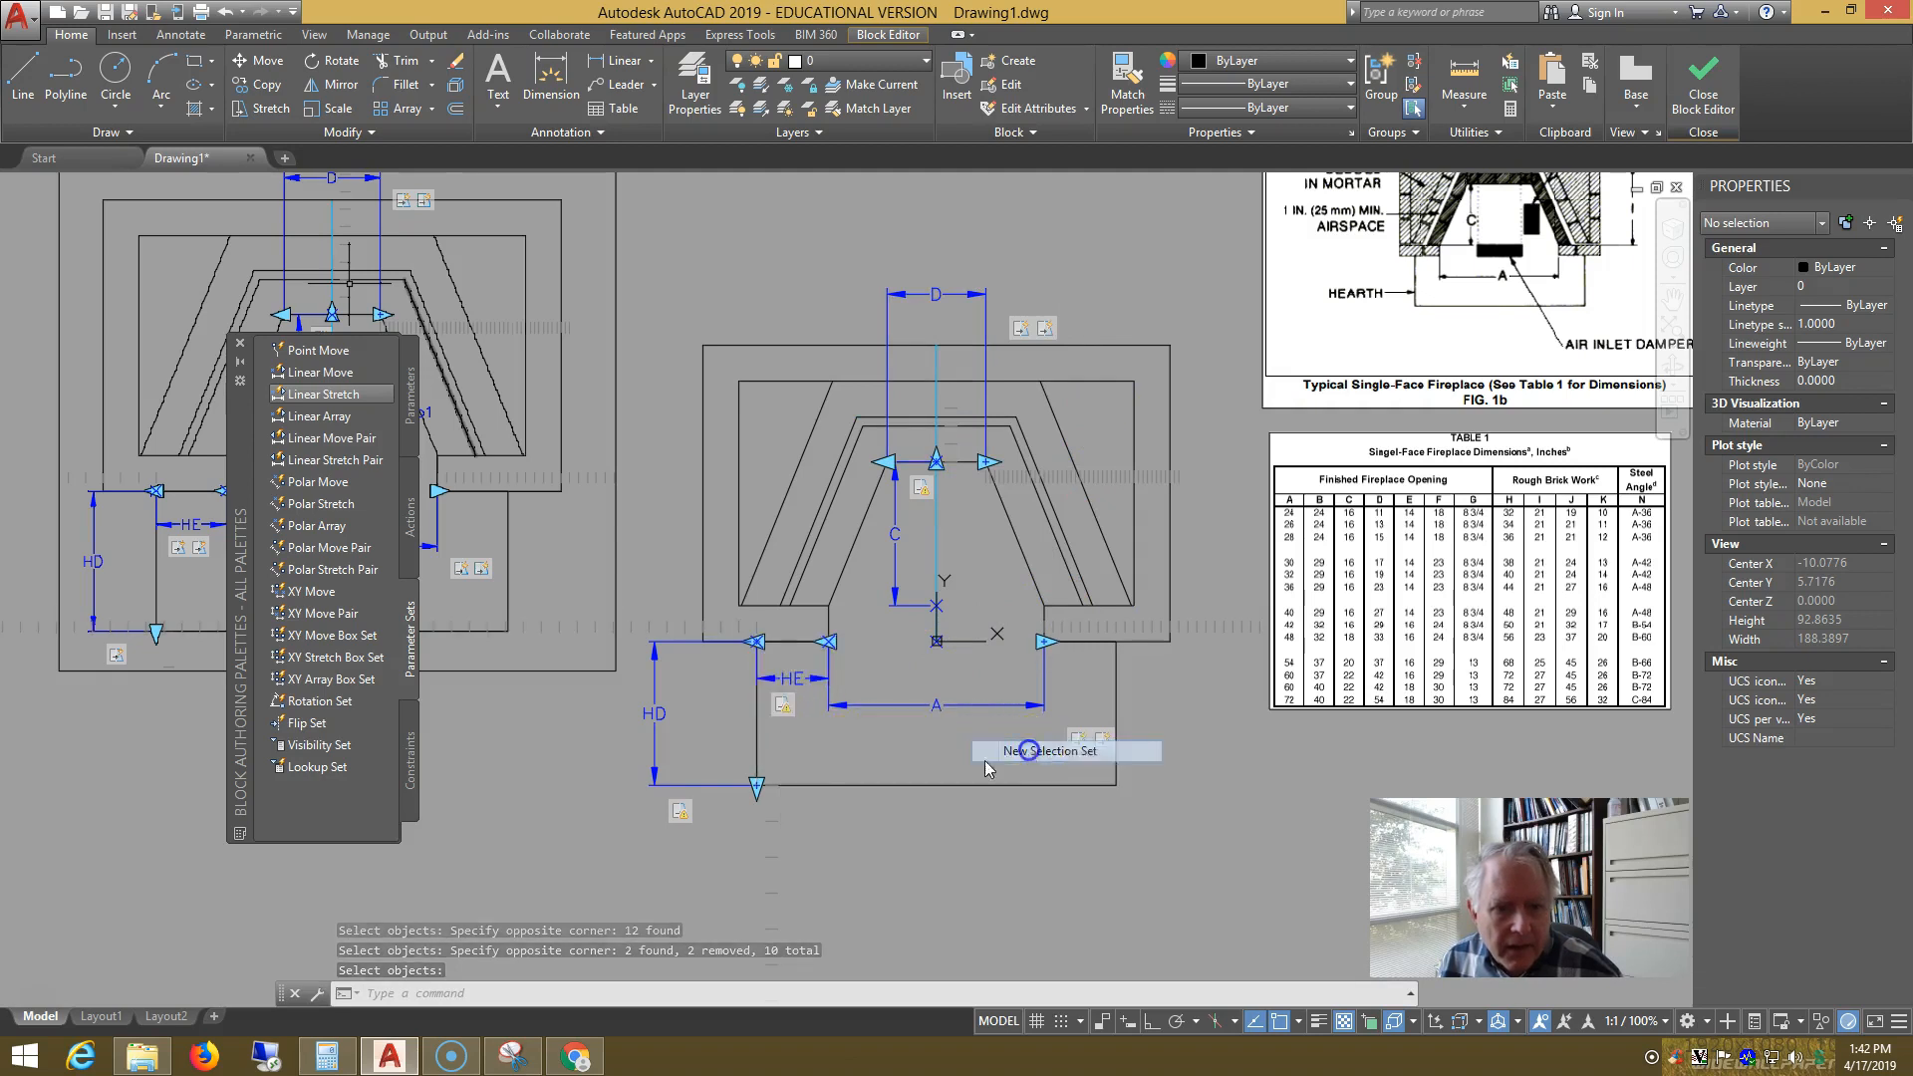
left_click(797, 815)
left_click(740, 622)
- Select the objects crossing the frame for parameter HE's stretch action, removing parameter HD from the selection
left_click(796, 831)
left_click(738, 623)
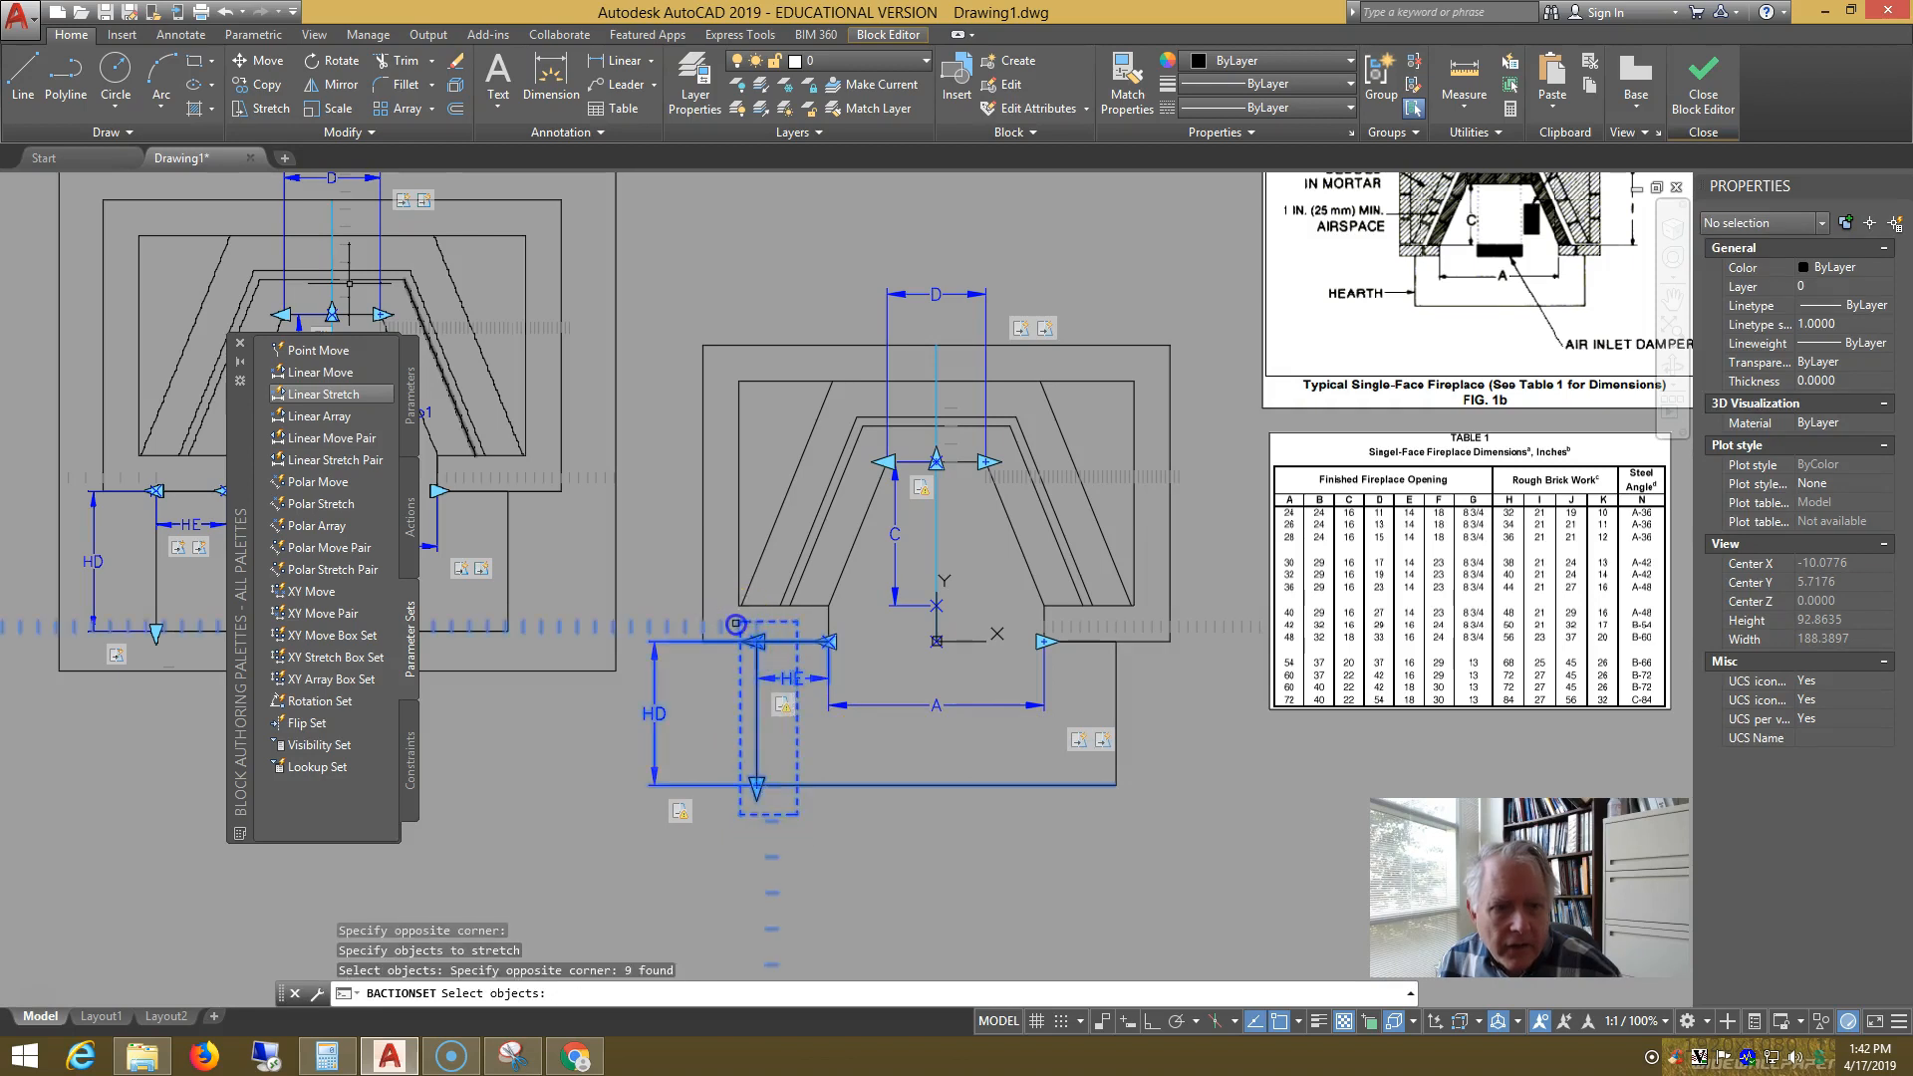
left_click(721, 674)
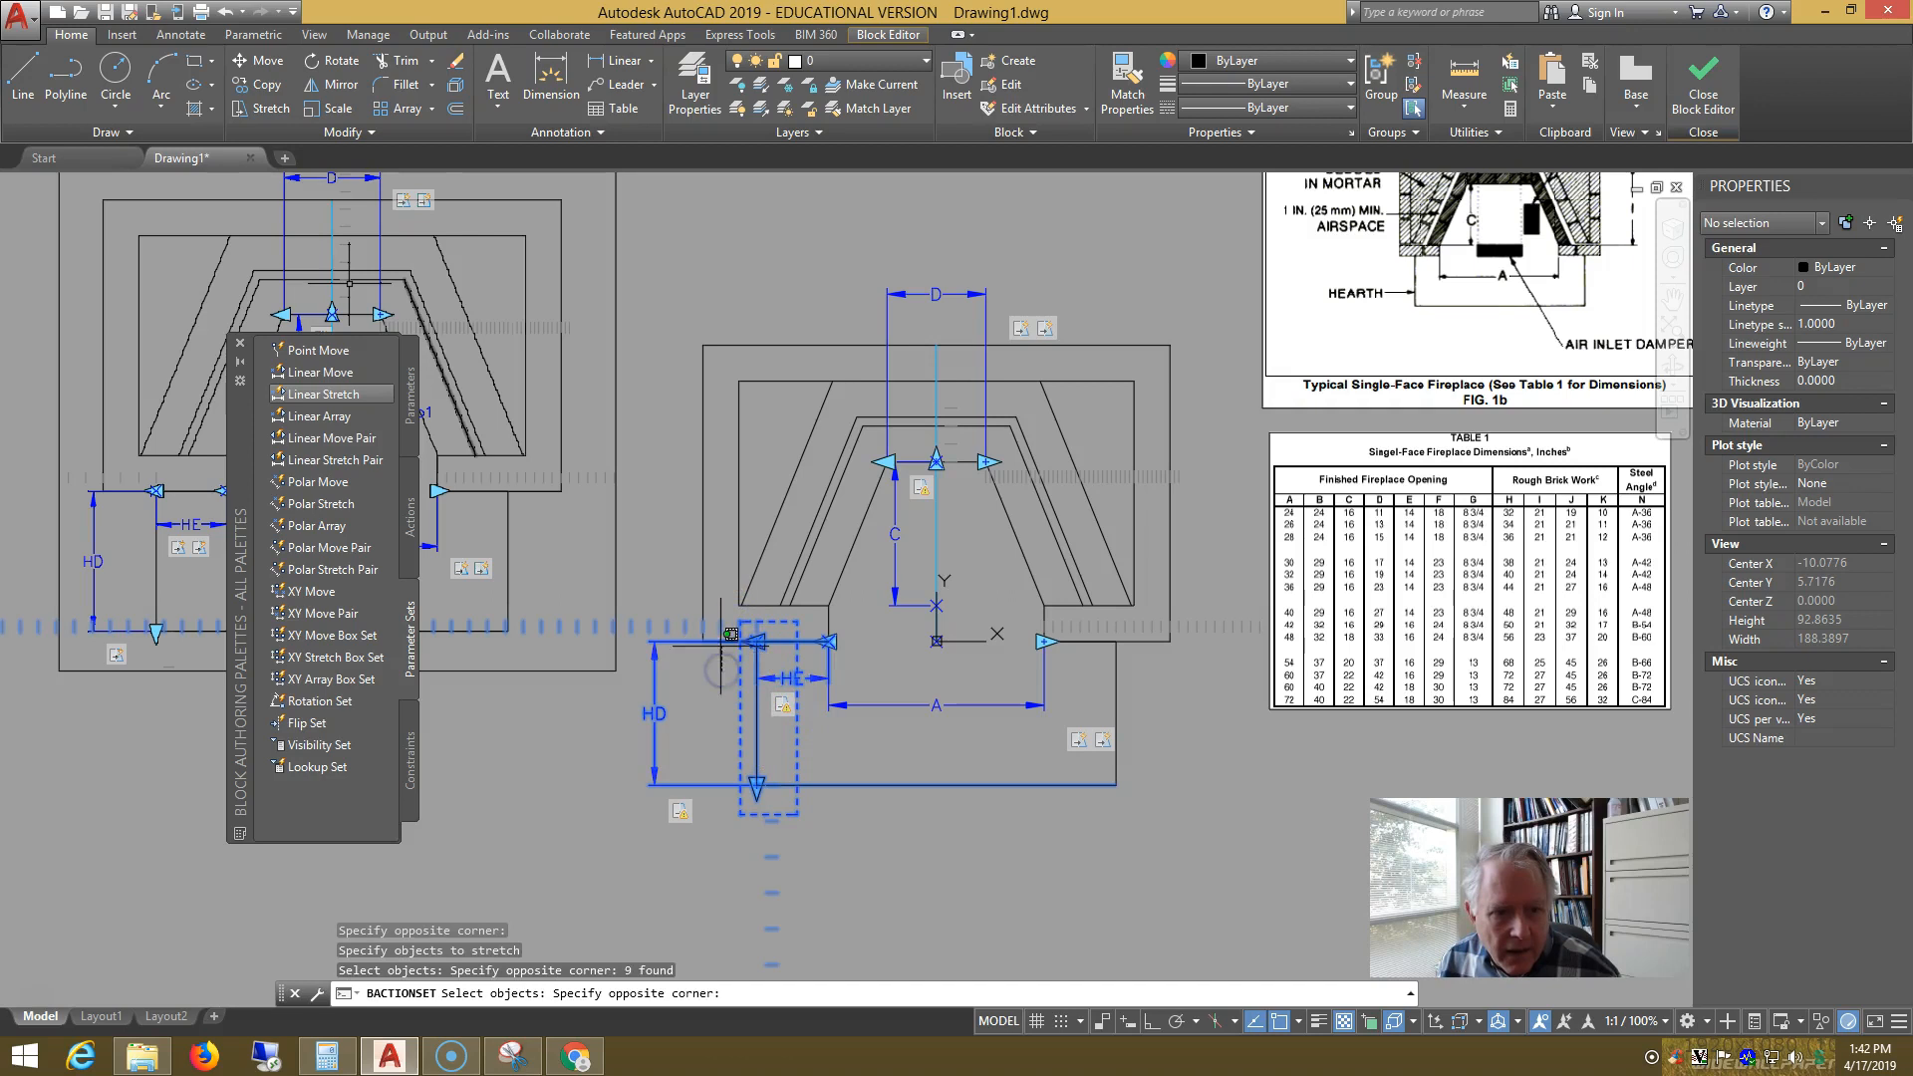
left_click(715, 628, "shift")
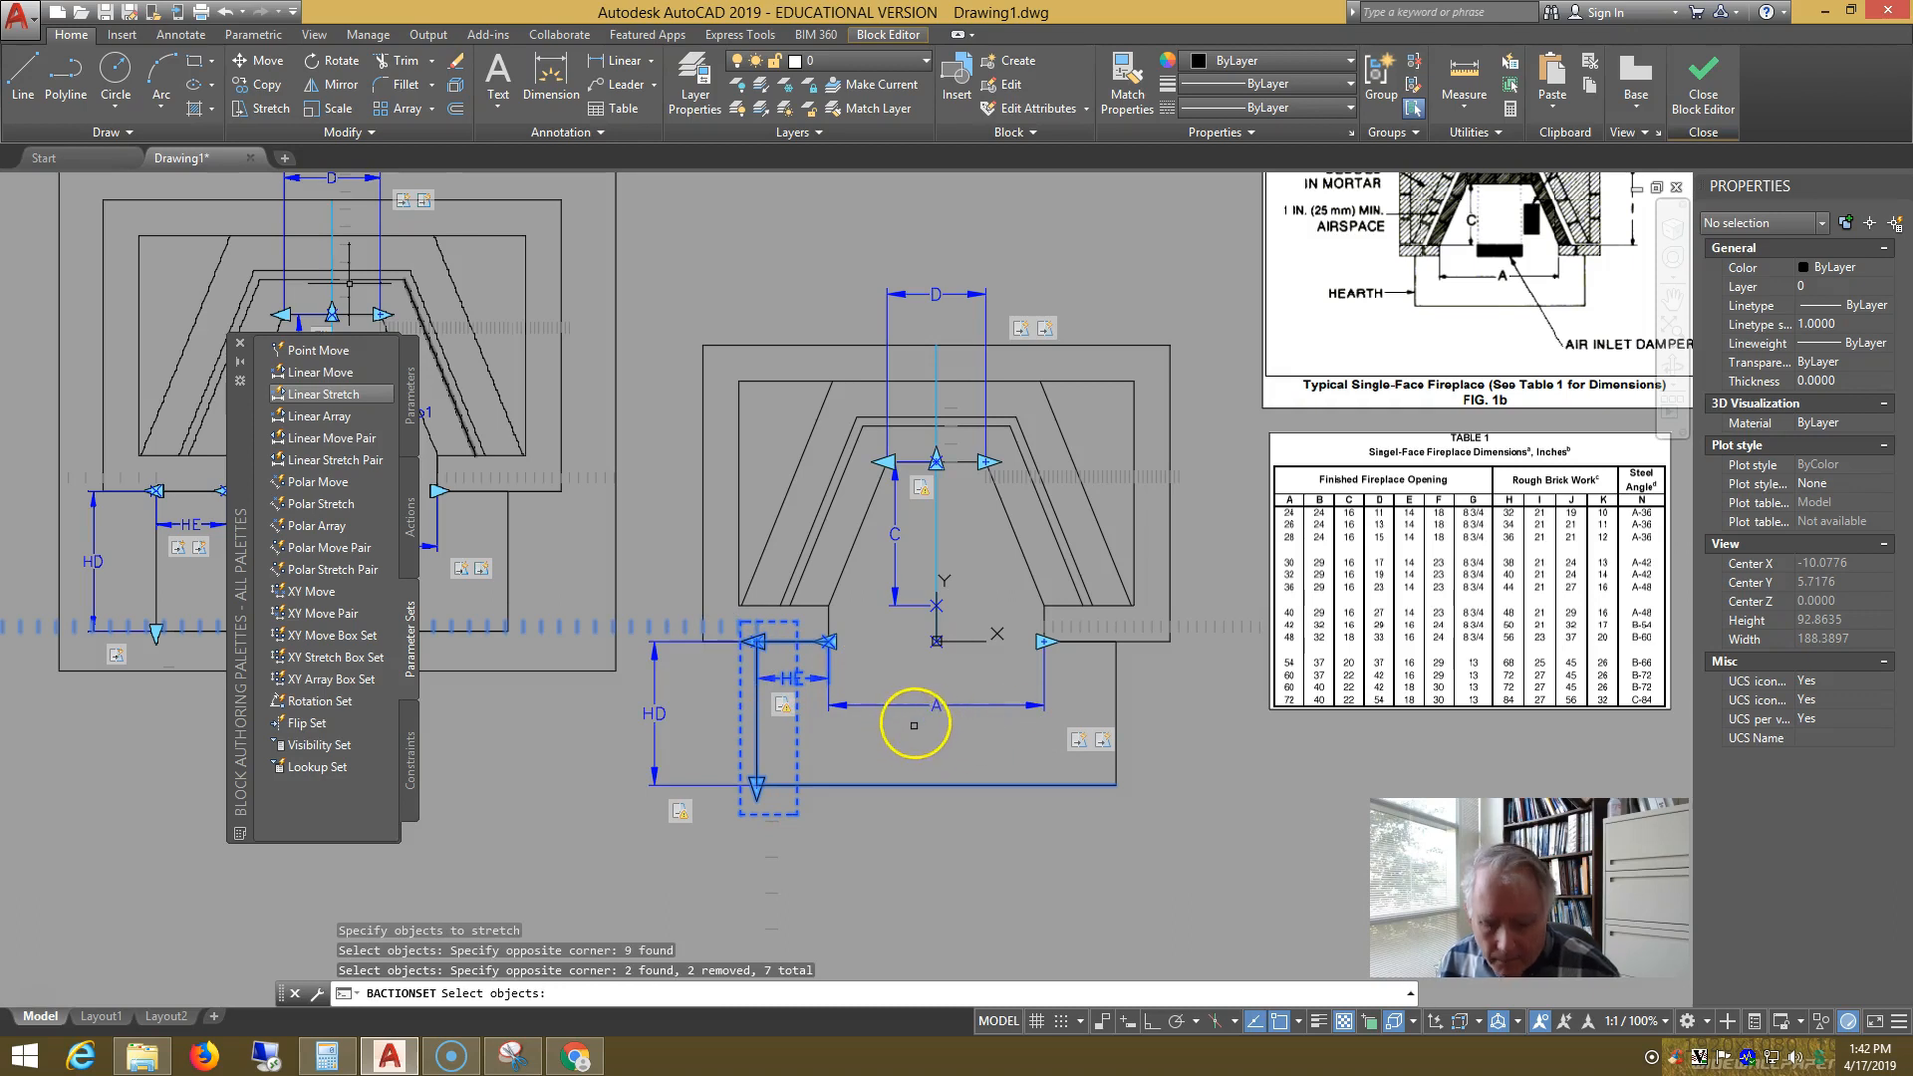
key("Return")
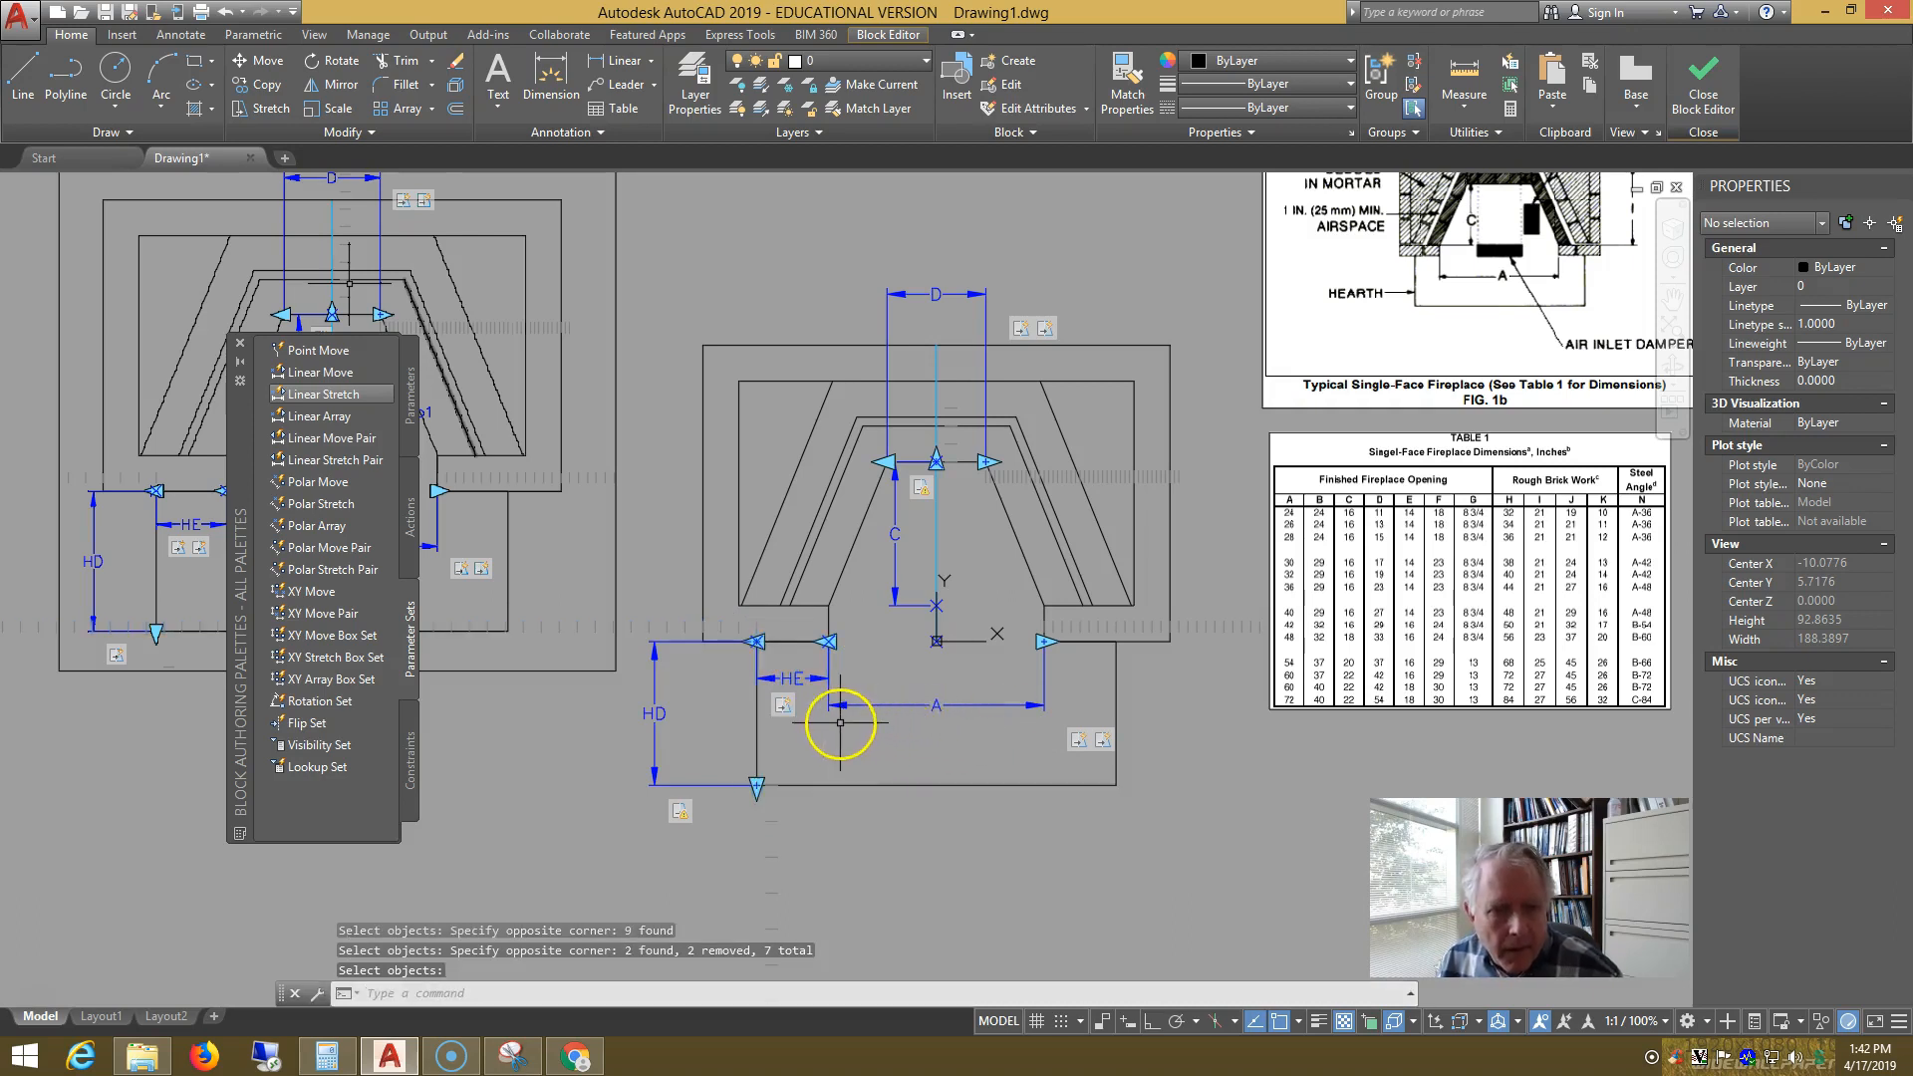
- Define a new selection set for parameter HD's stretch action, framing the hearth's full bottom edge and selecting the objects crossing that frame
right_click(684, 819)
mouse_move(797, 855)
left_click(944, 857)
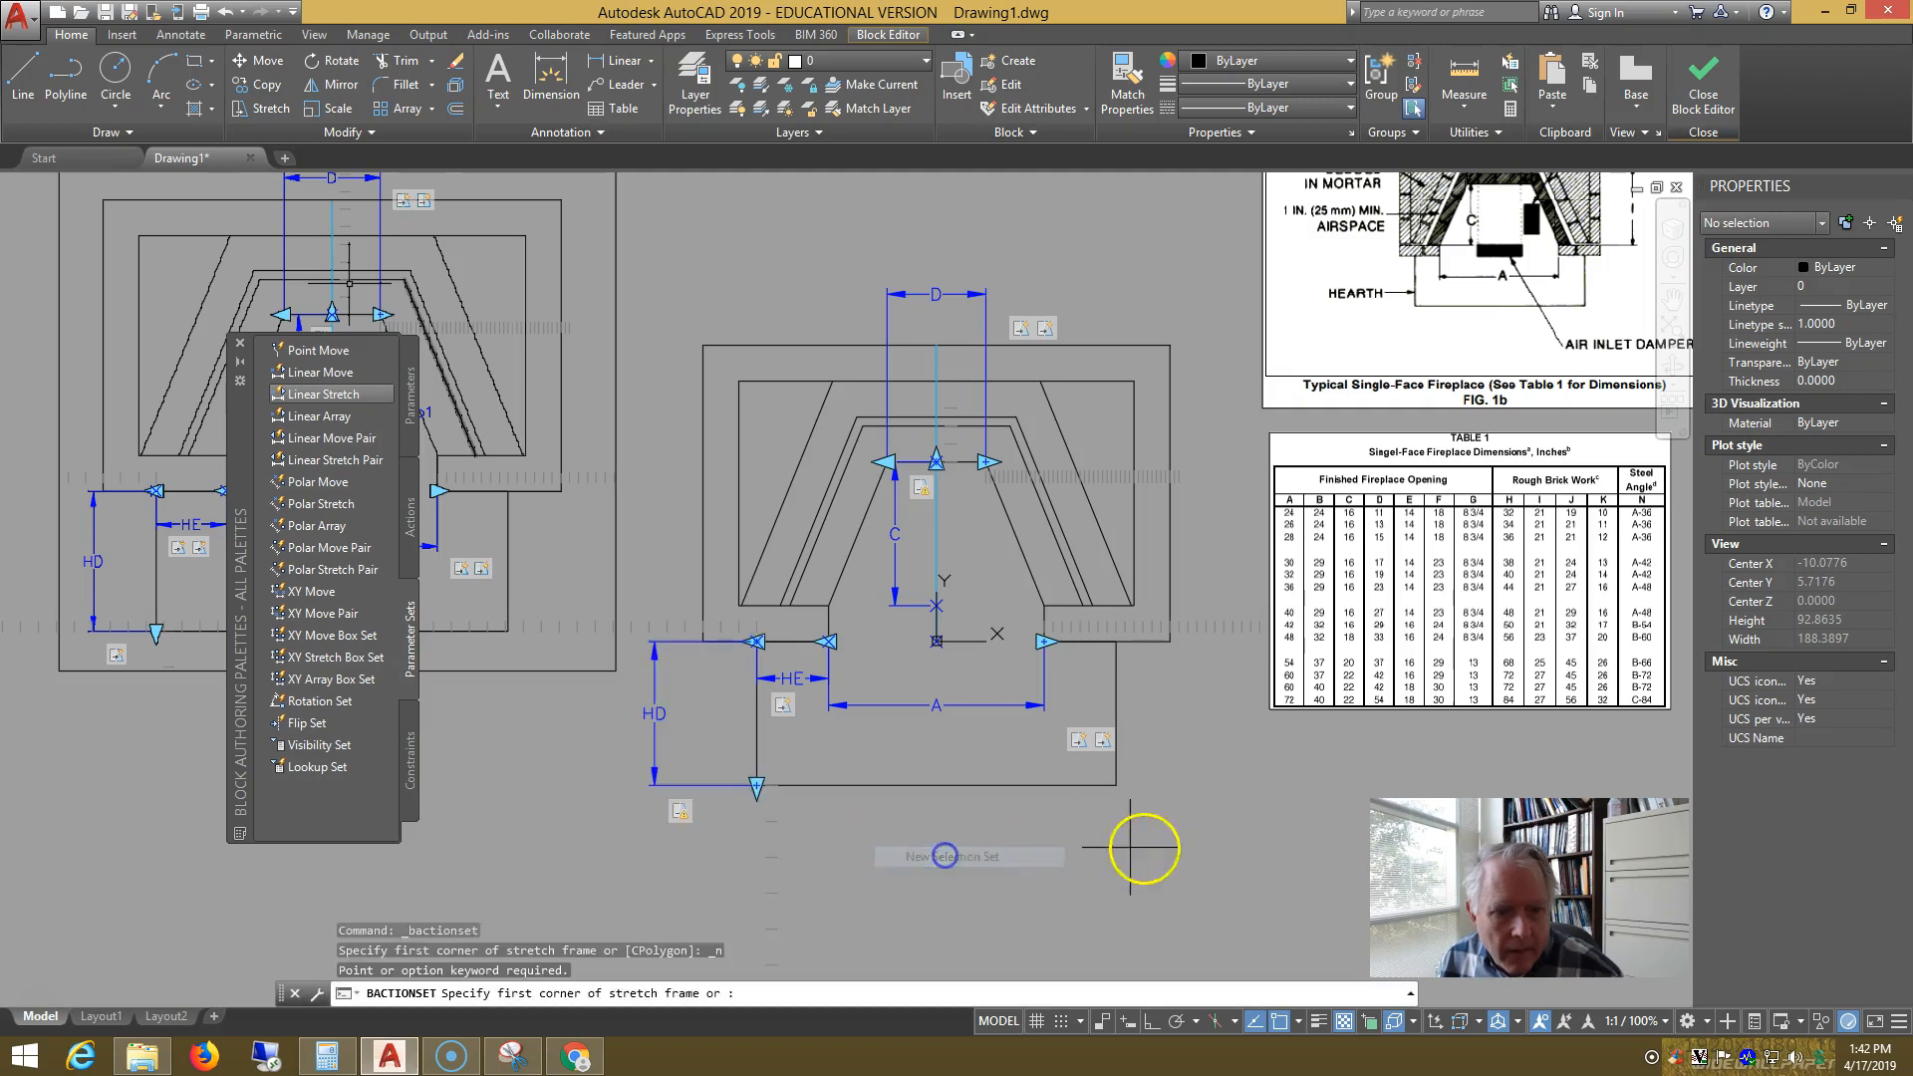
left_click(719, 775)
left_click(1180, 845)
left_click(1168, 866)
left_click(705, 774)
right_click(1066, 891)
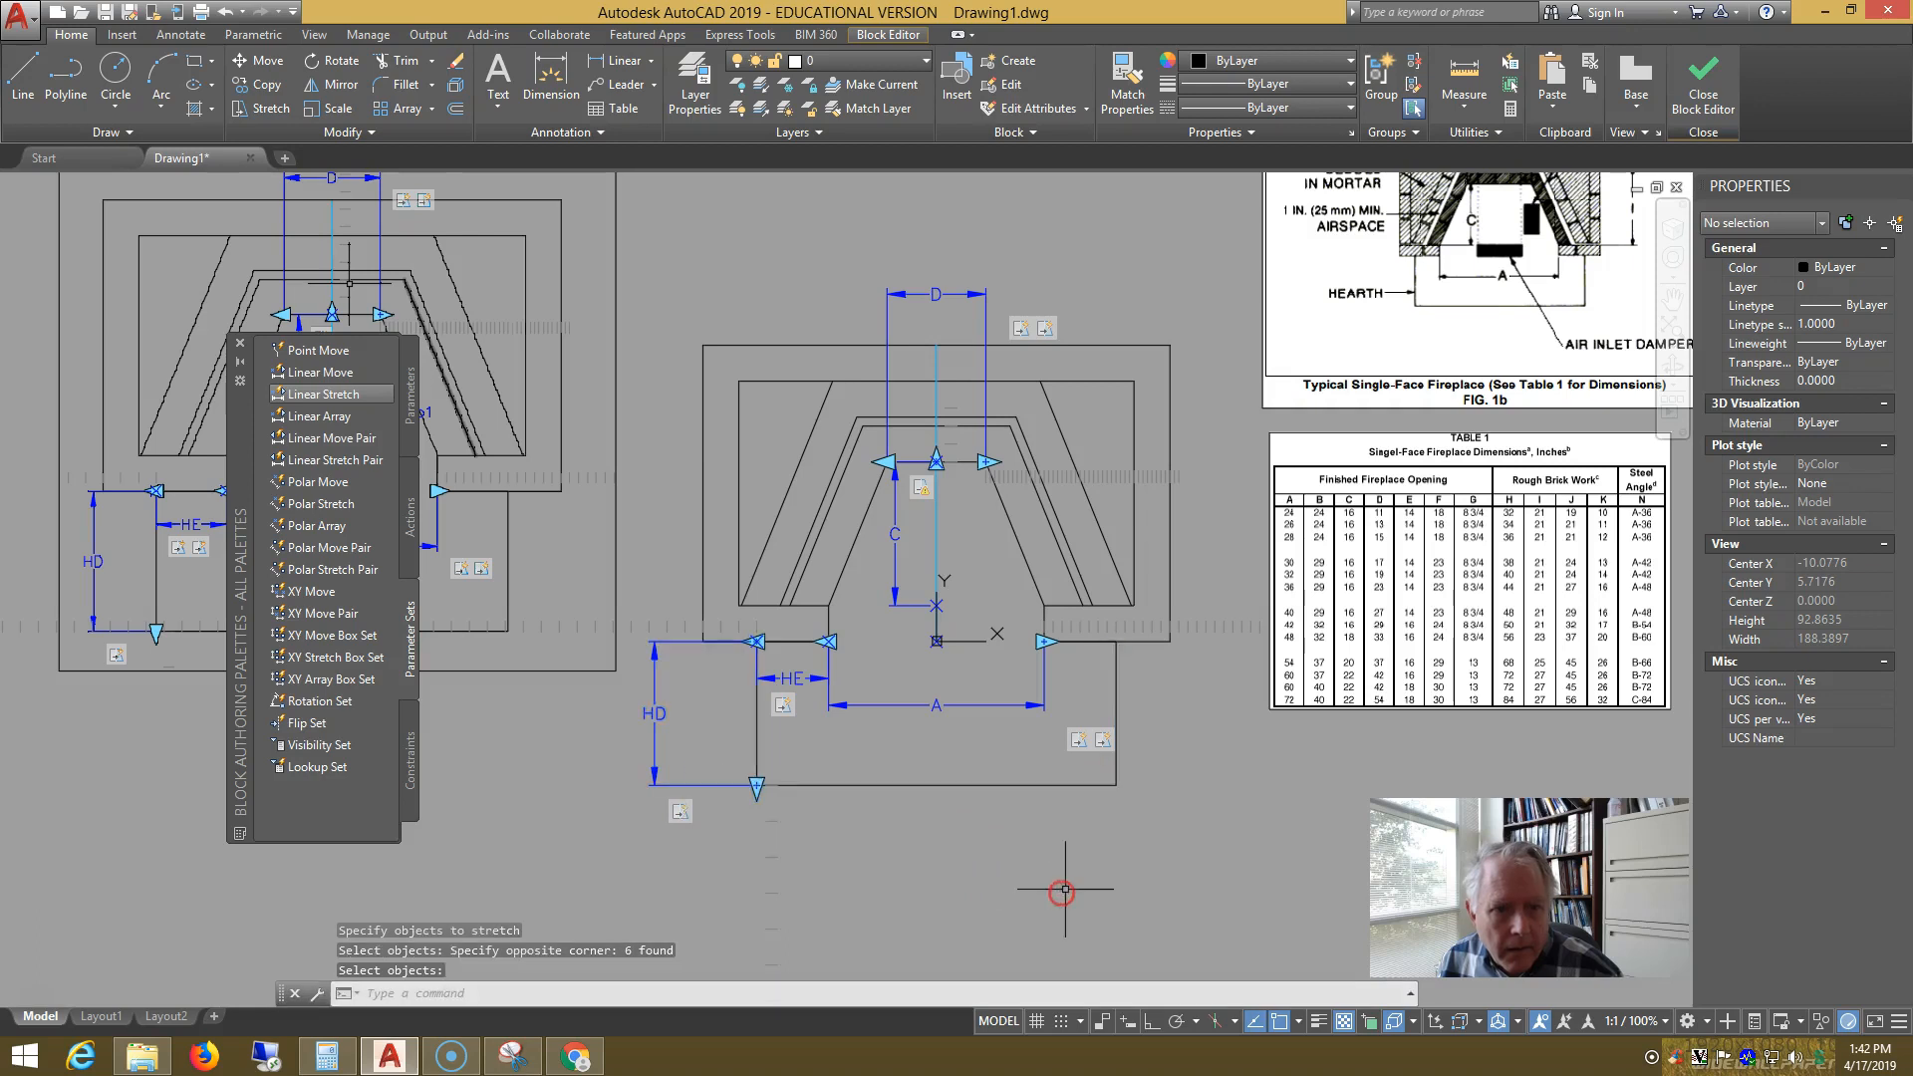
- Define a new selection set for parameter C's stretch action, framing the upper half of the fireplace and selecting the objects crossing that frame
right_click(920, 490)
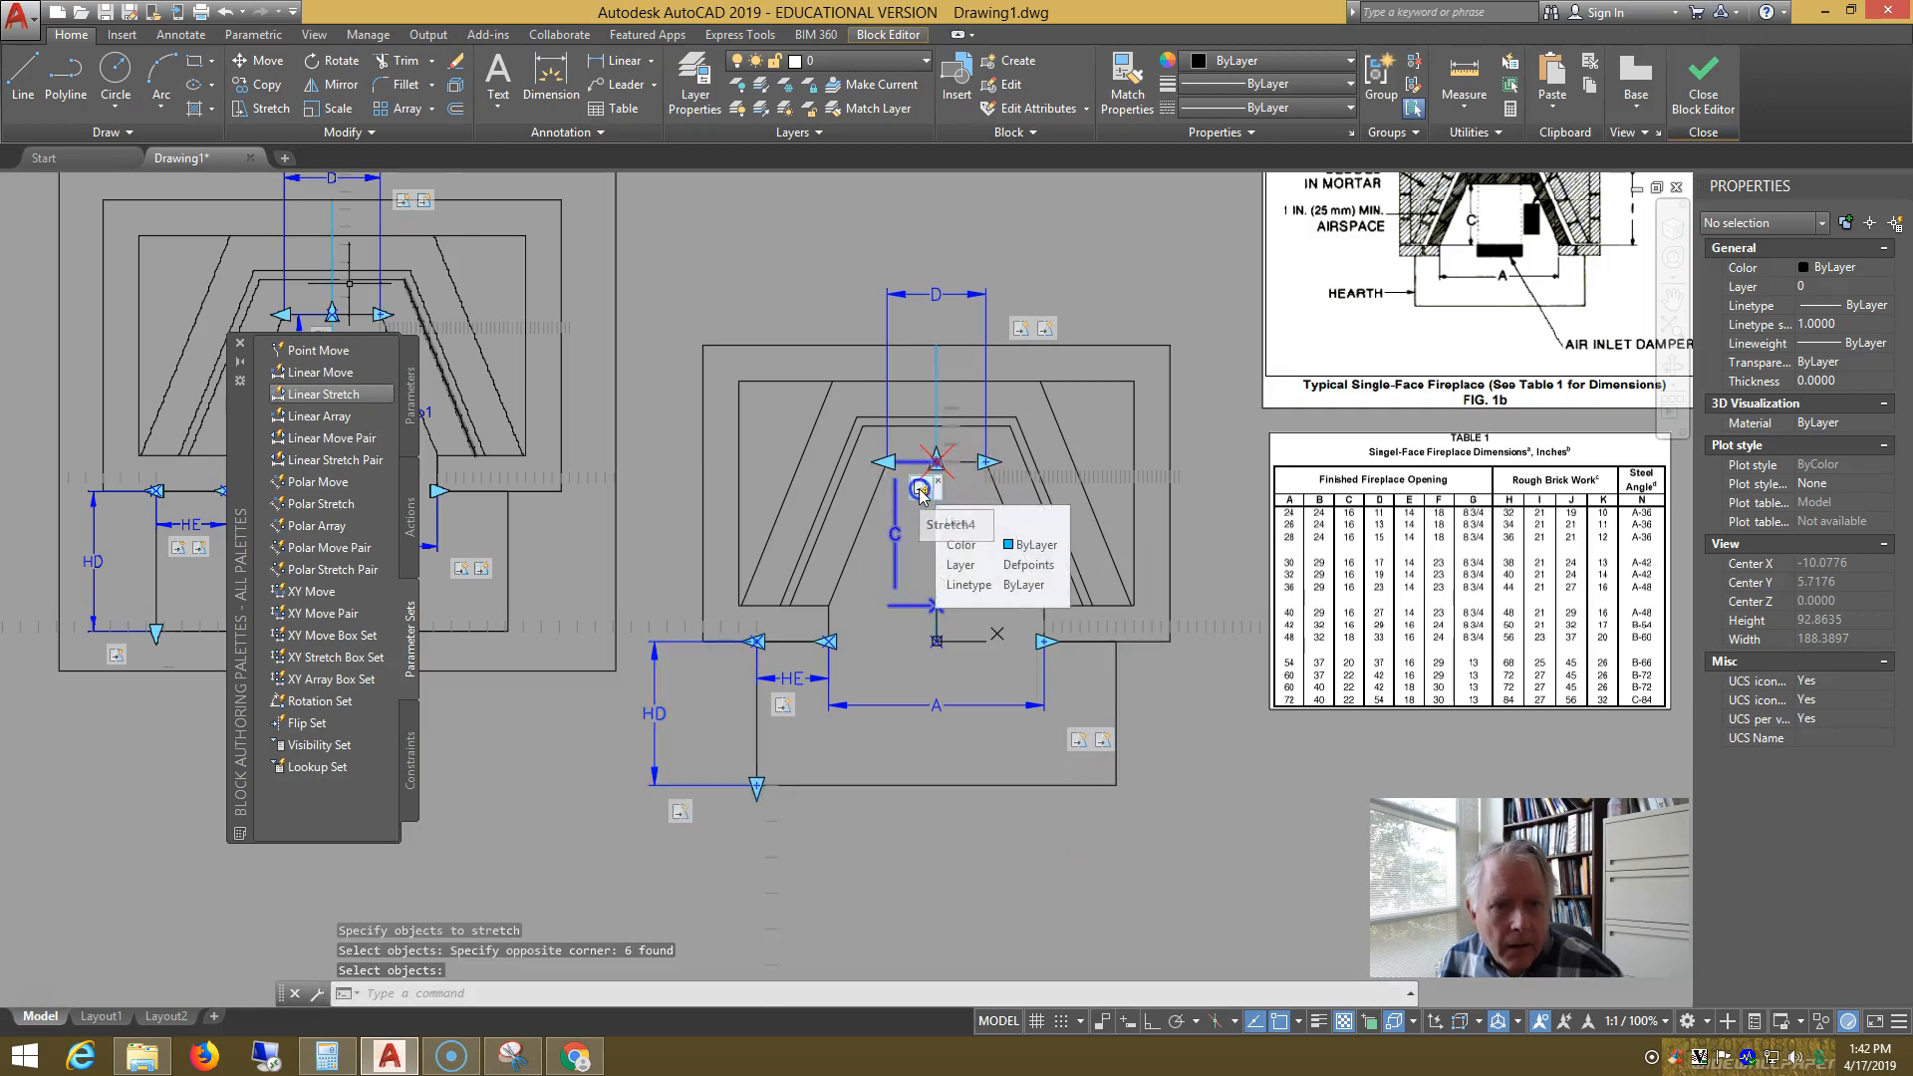
mouse_move(969, 528)
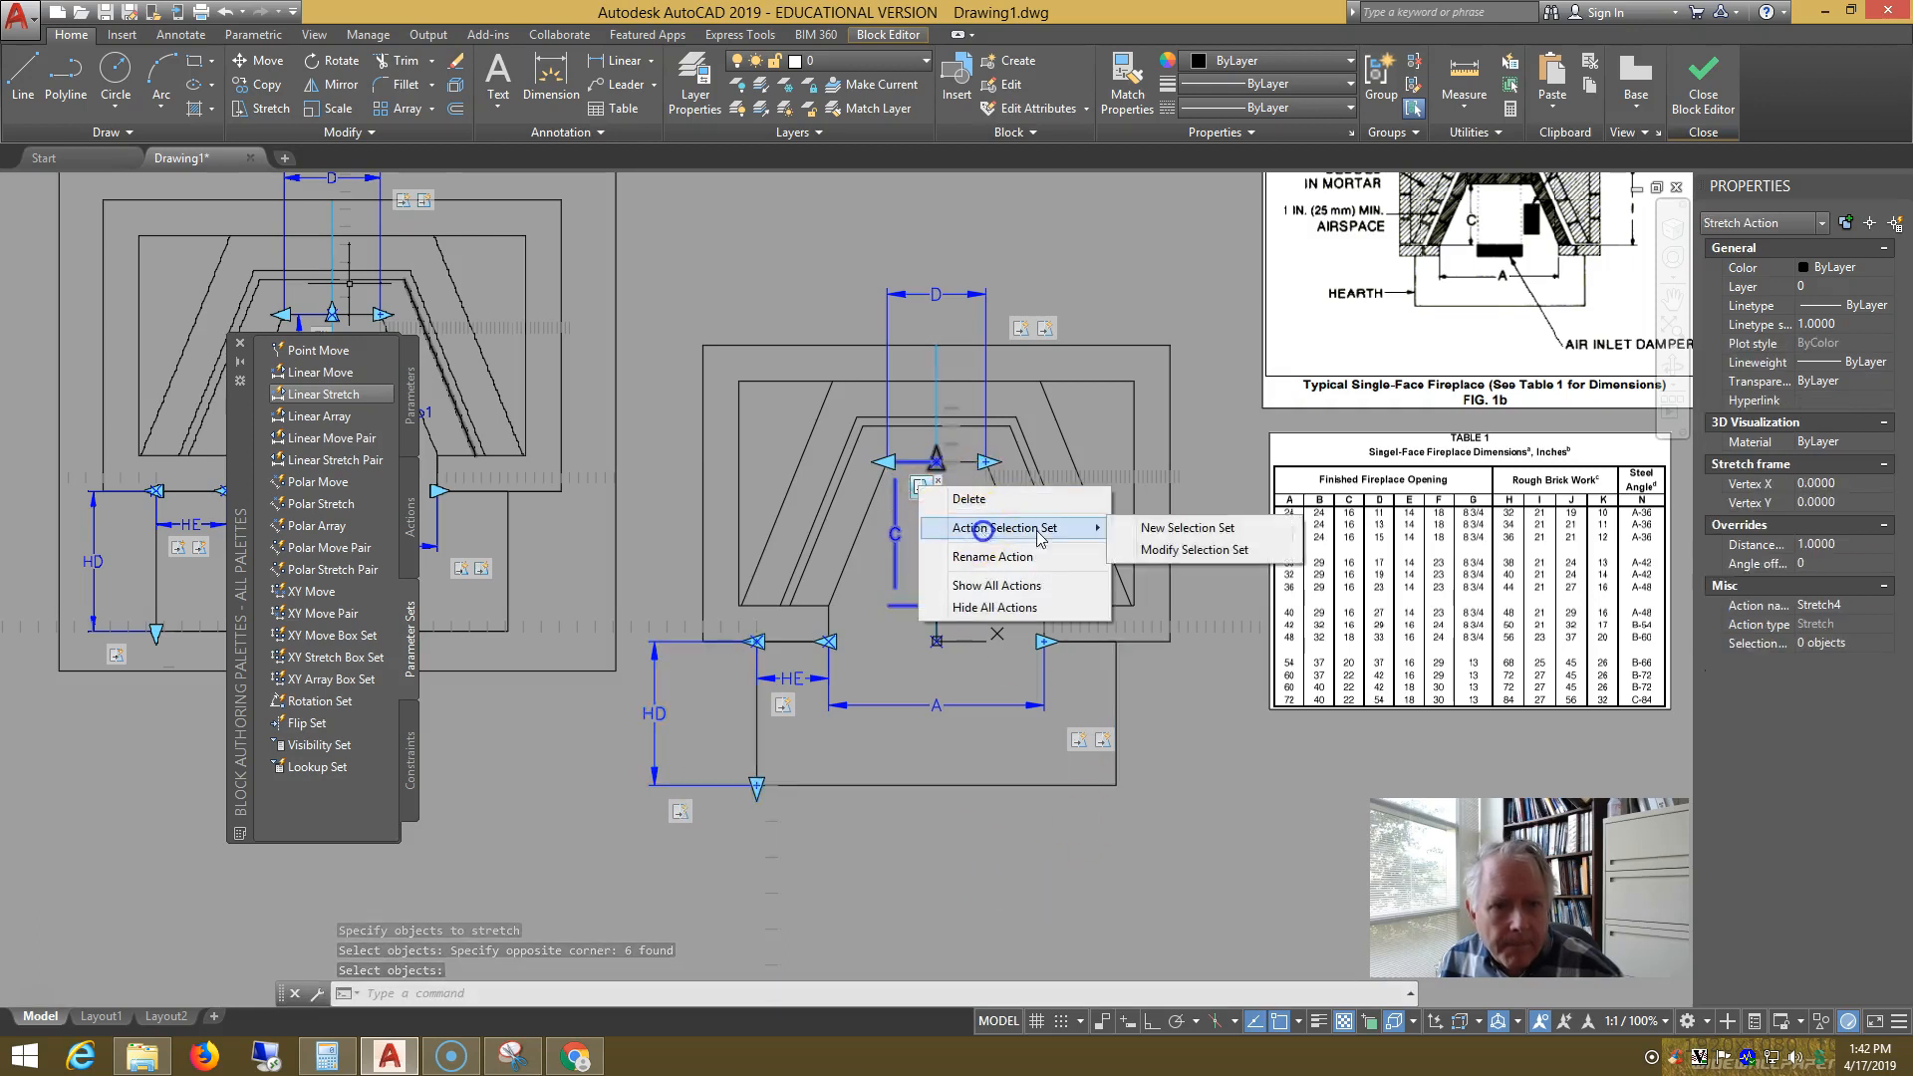
left_click(1221, 528)
left_click(1217, 503)
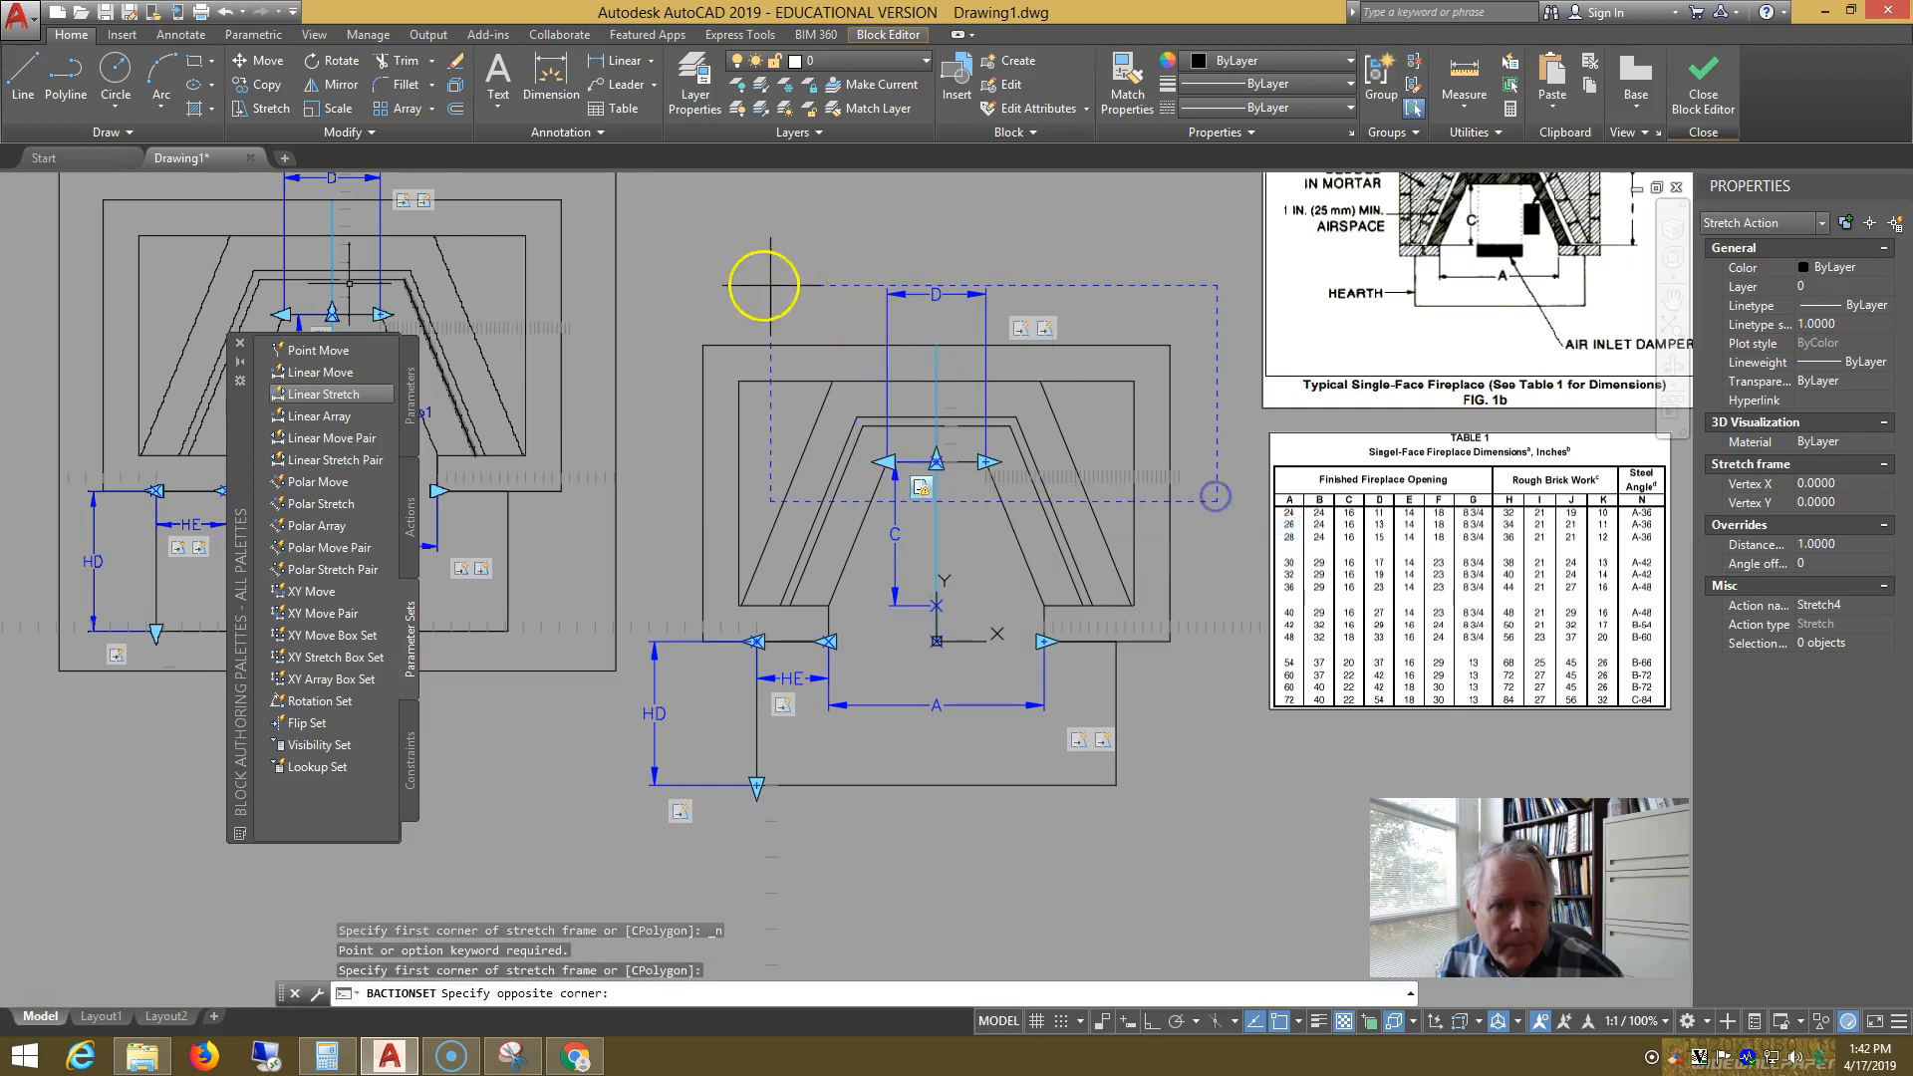
left_click(687, 270)
left_click(1218, 501)
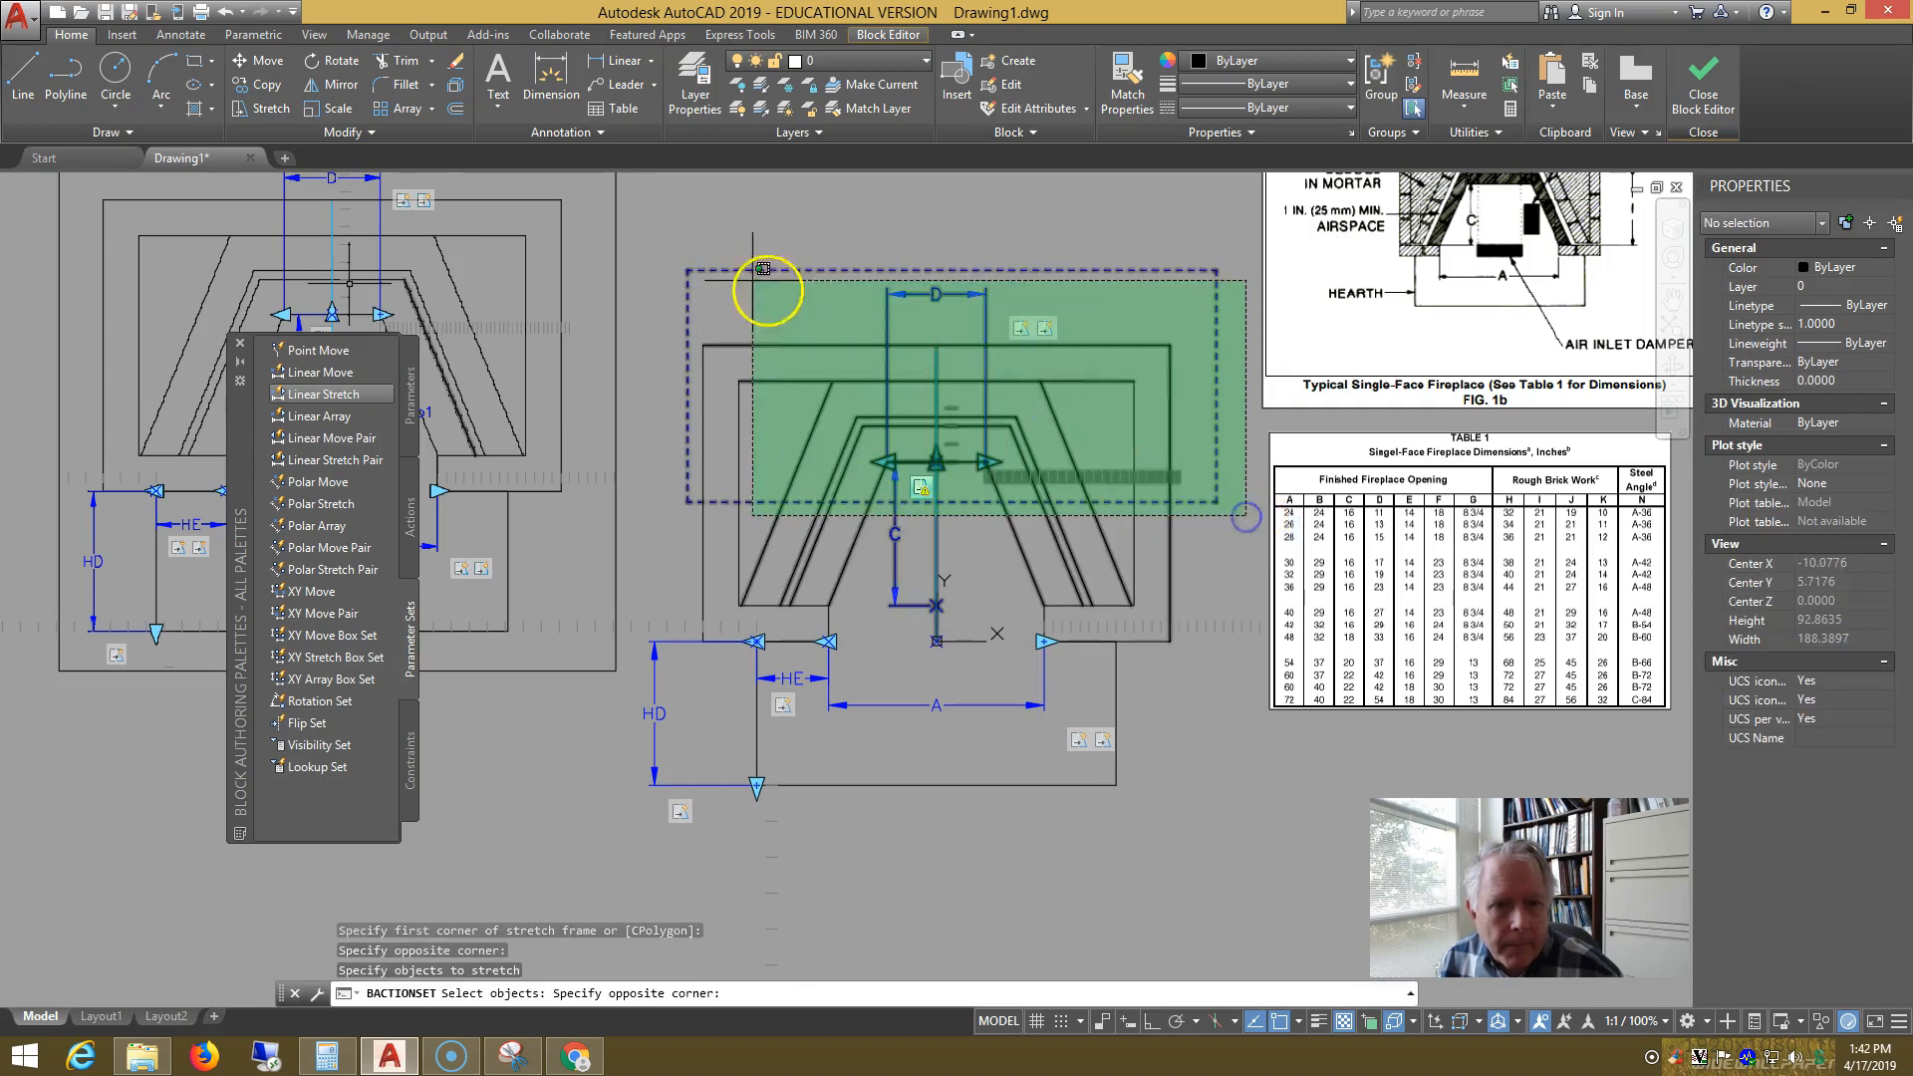
left_click(675, 254)
right_click(710, 252)
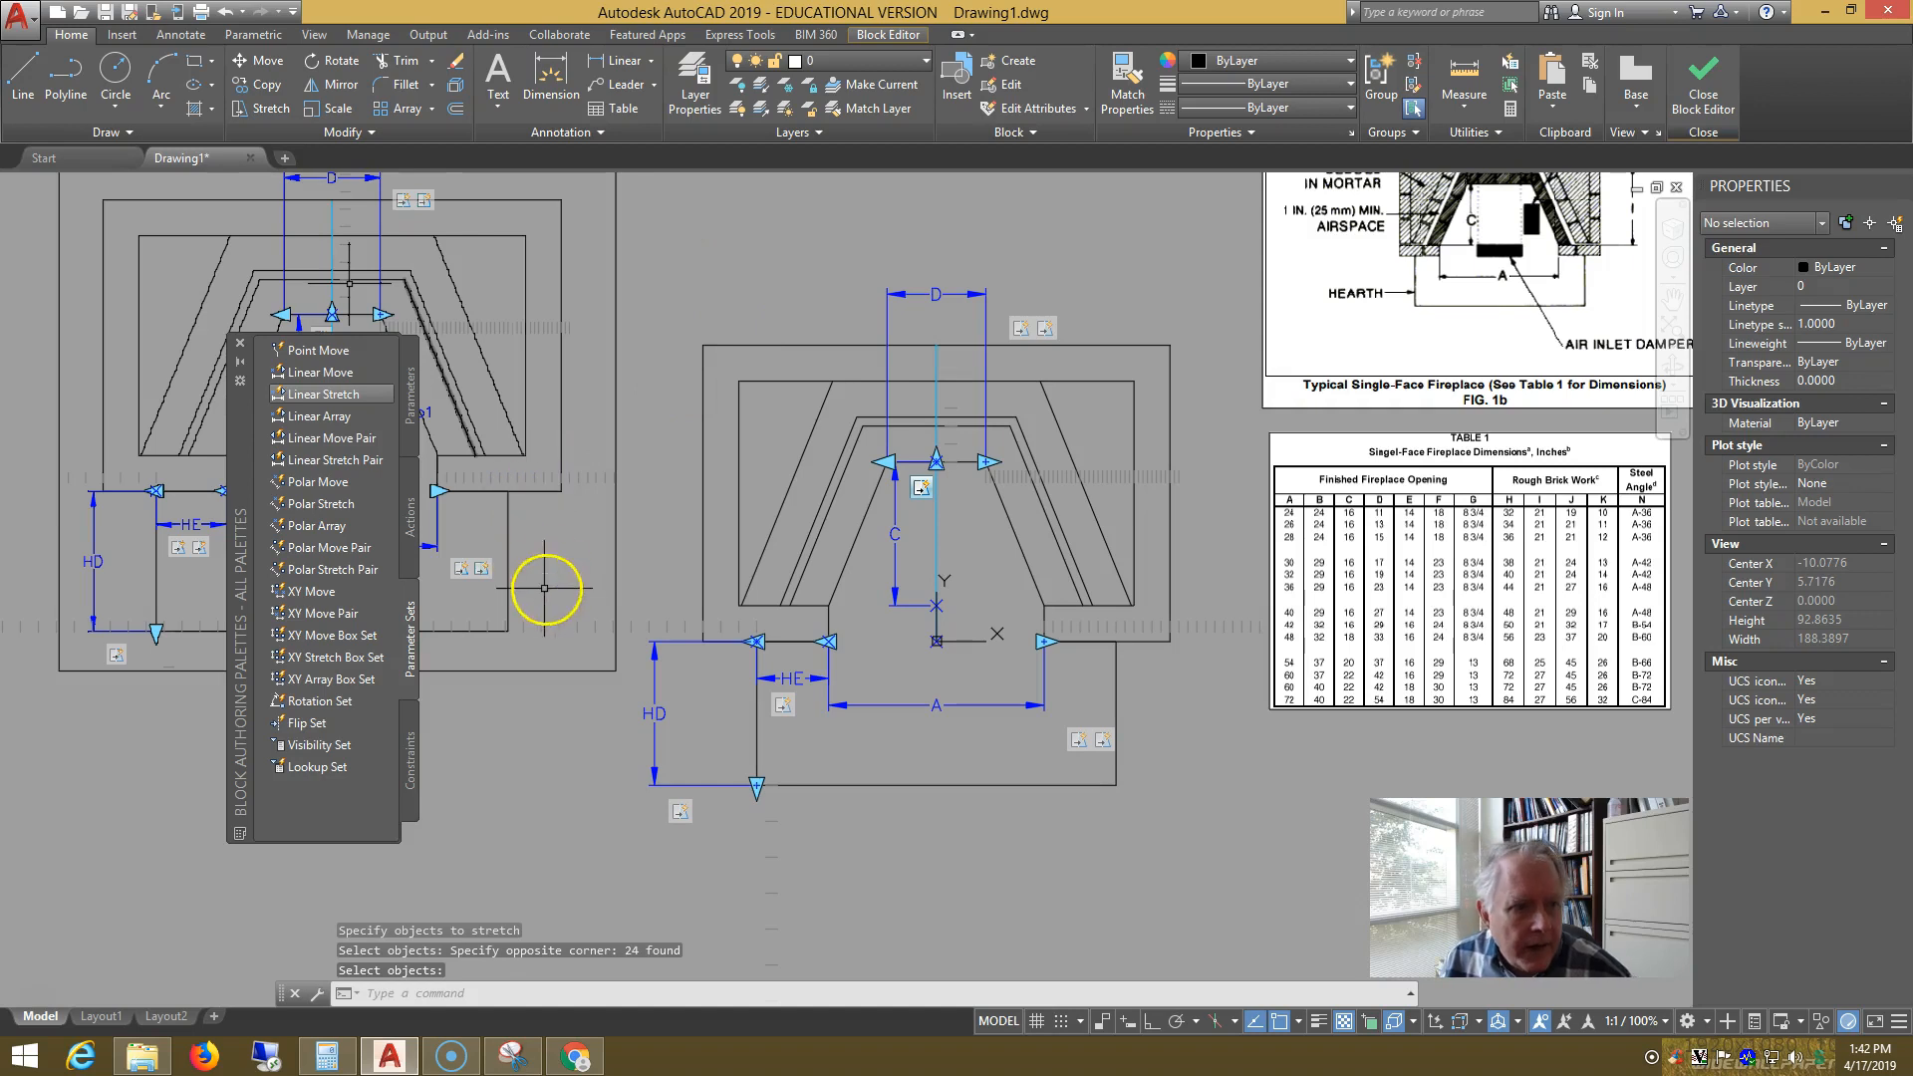
- Add a second Stretch action to parameter HE's outer point, framing the hearth's right edge with a narrow vertical box
left_click(413, 520)
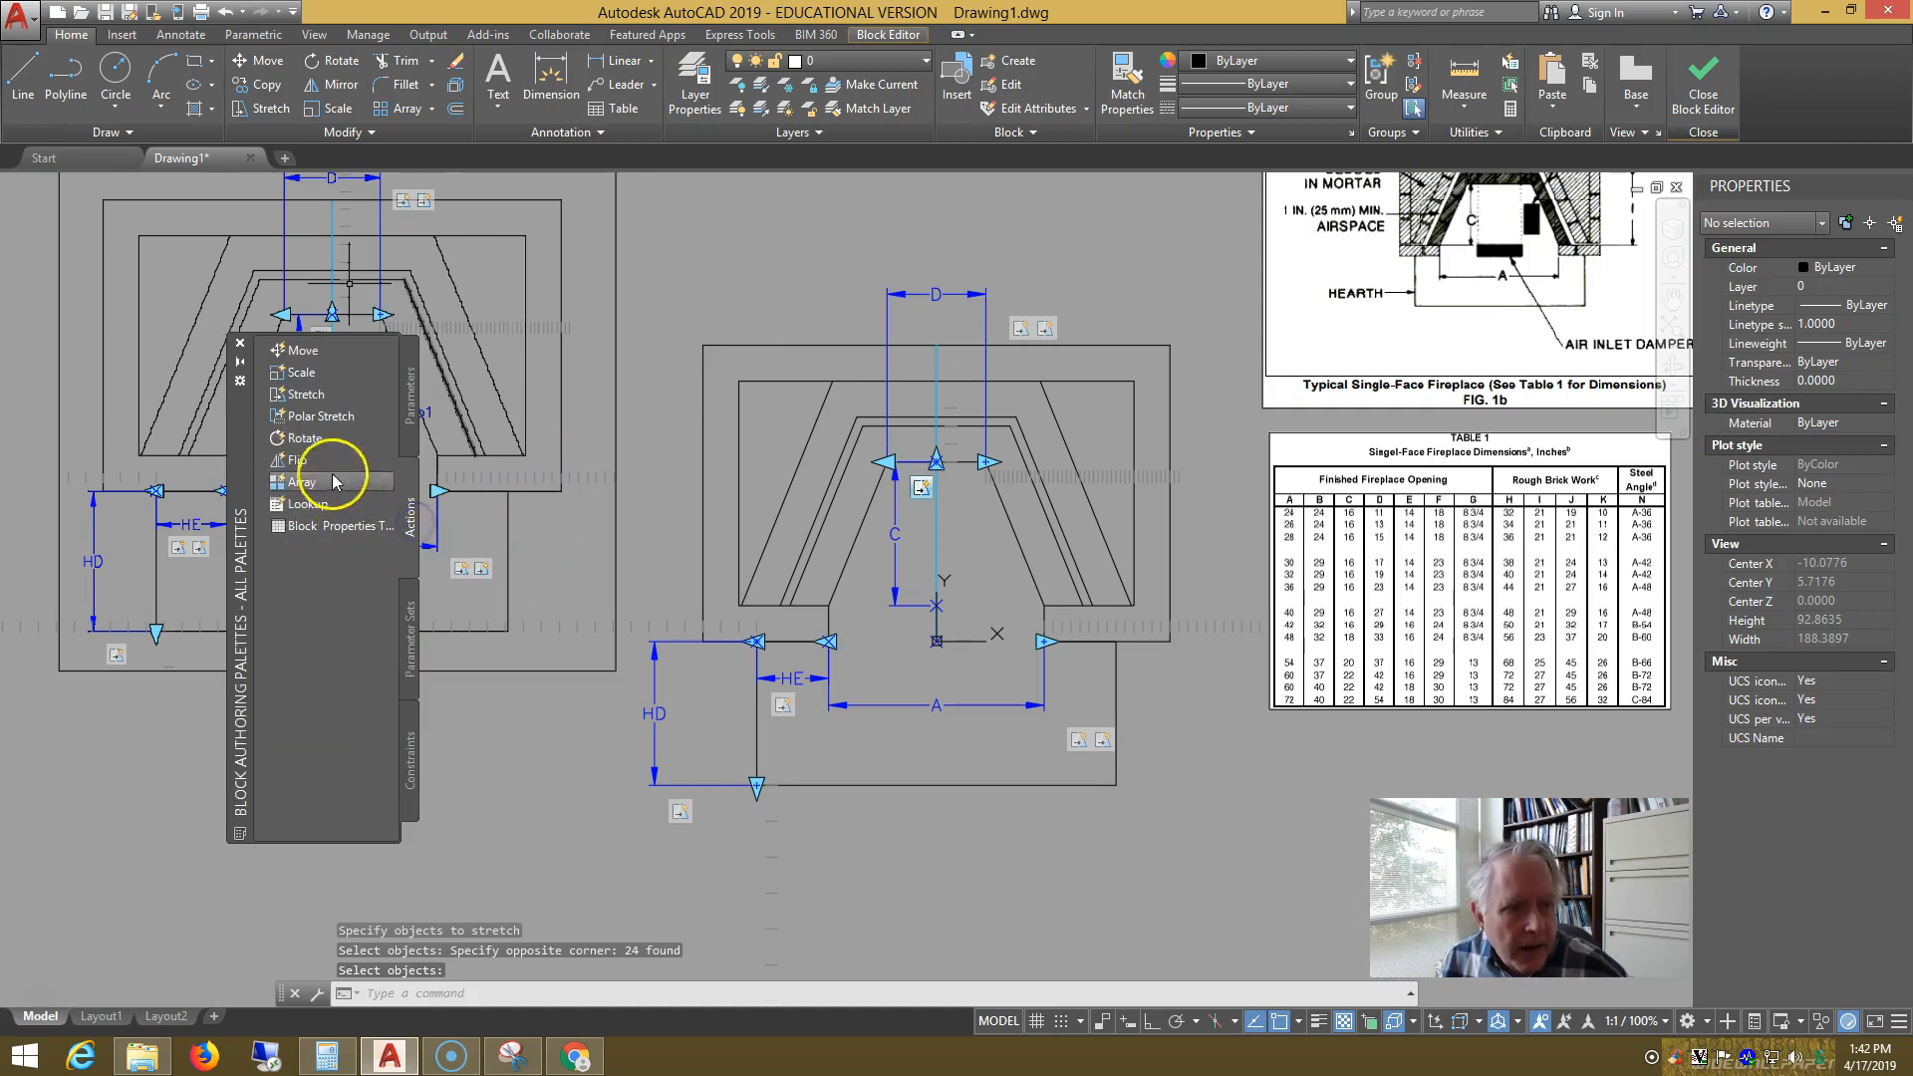
left_click(282, 395)
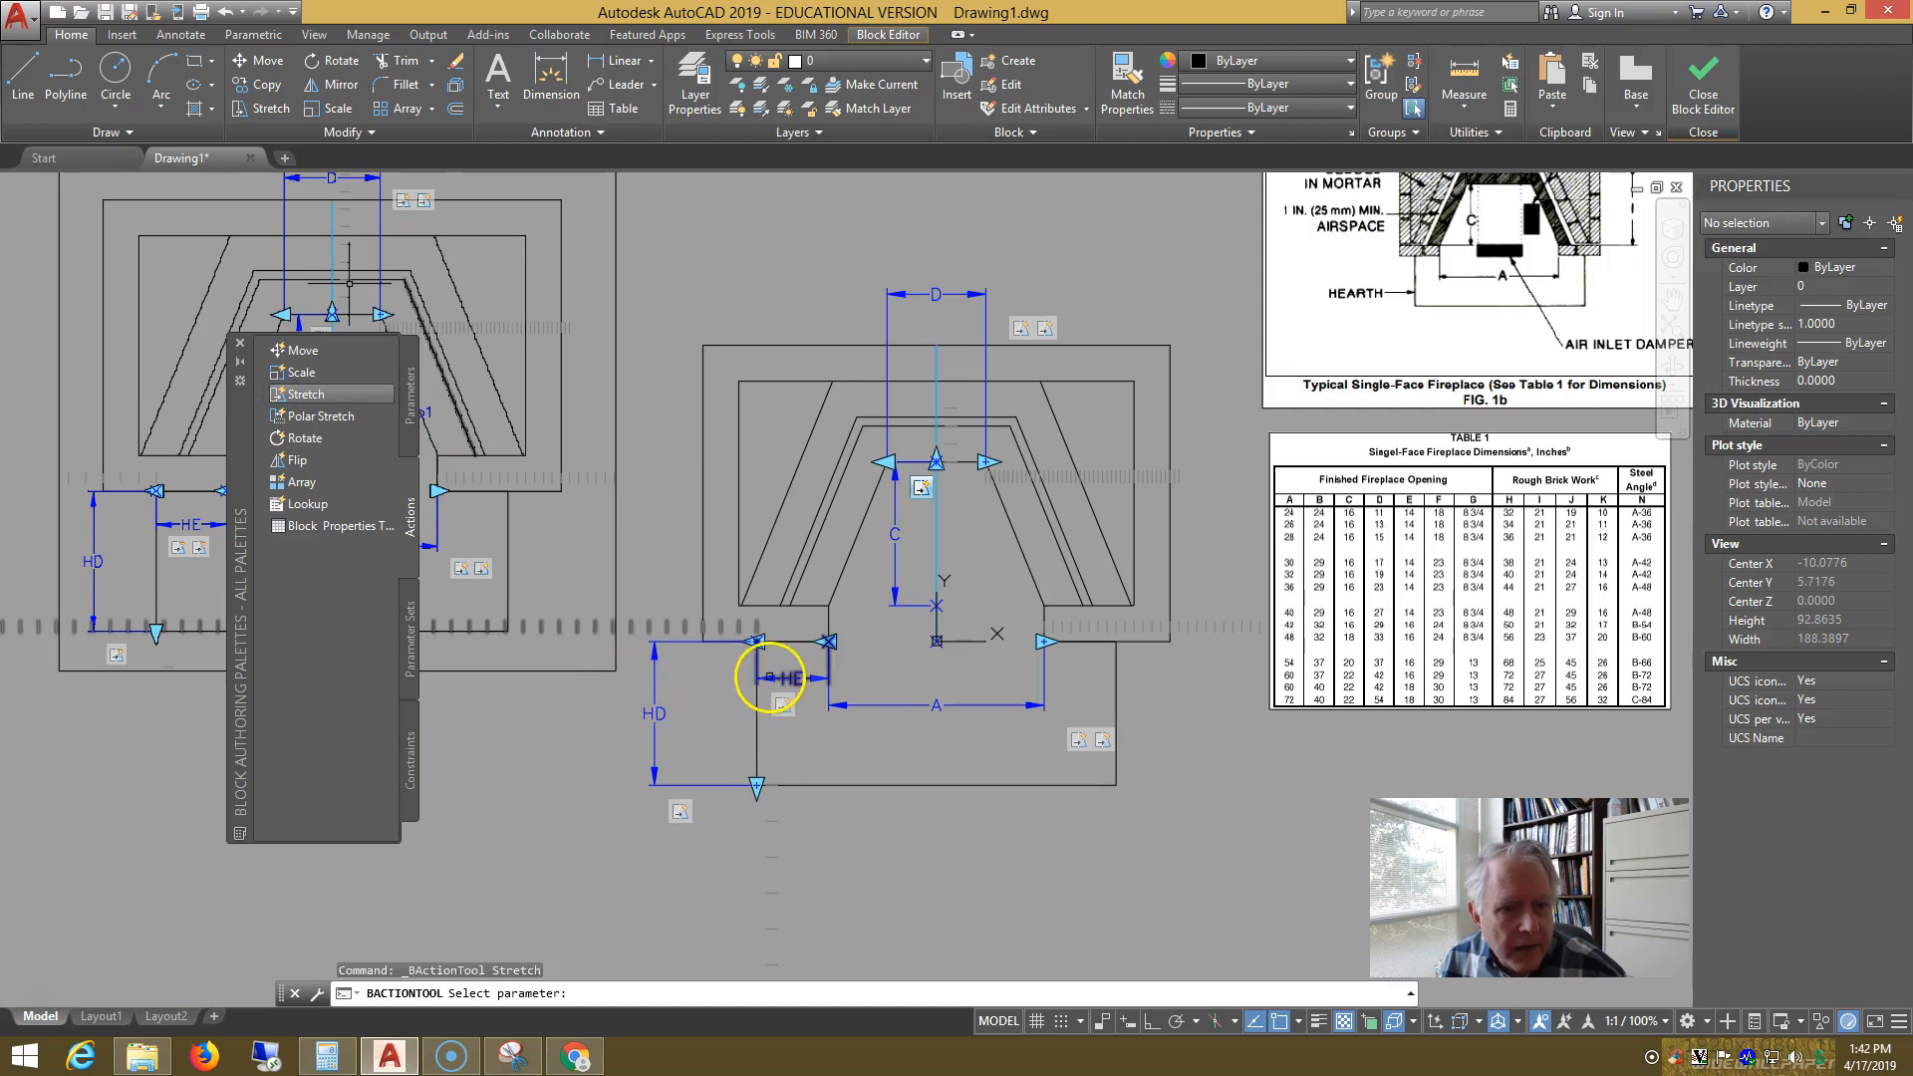
left_click(769, 677)
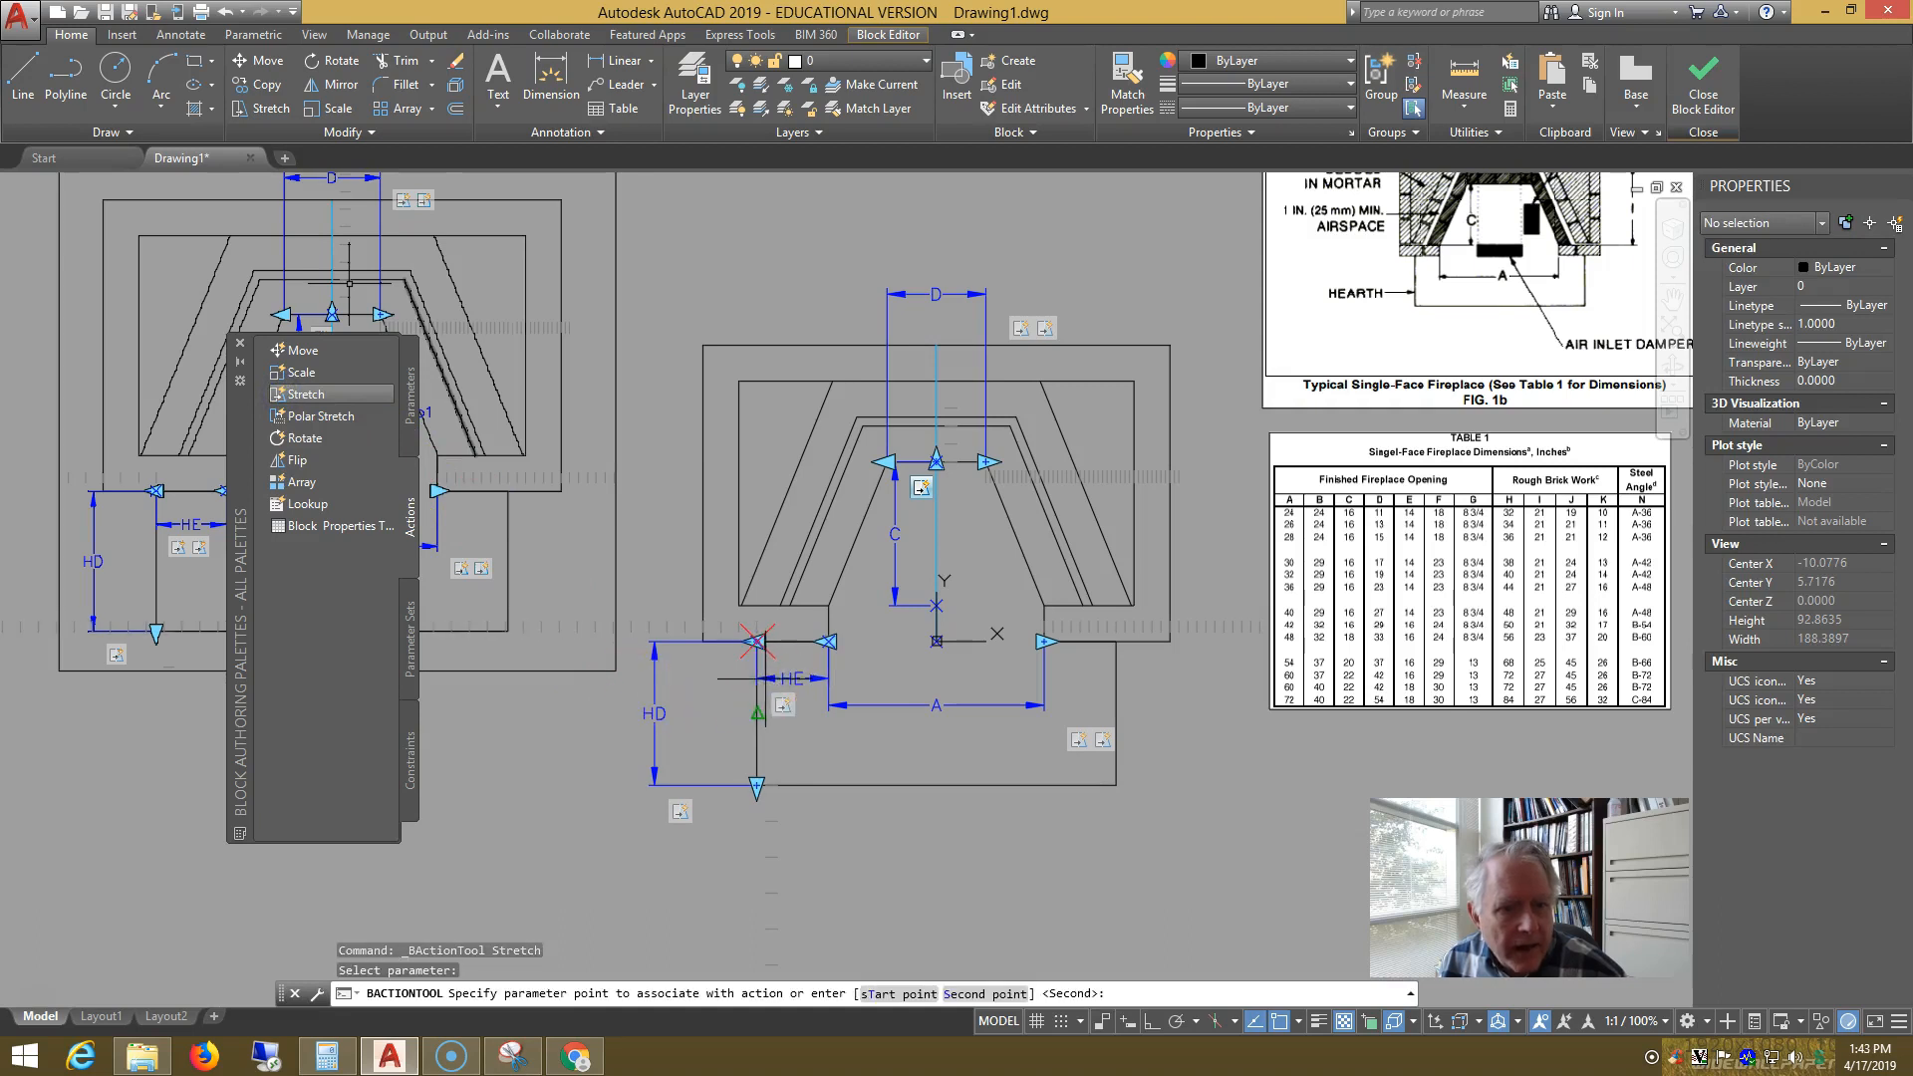
left_click(769, 674)
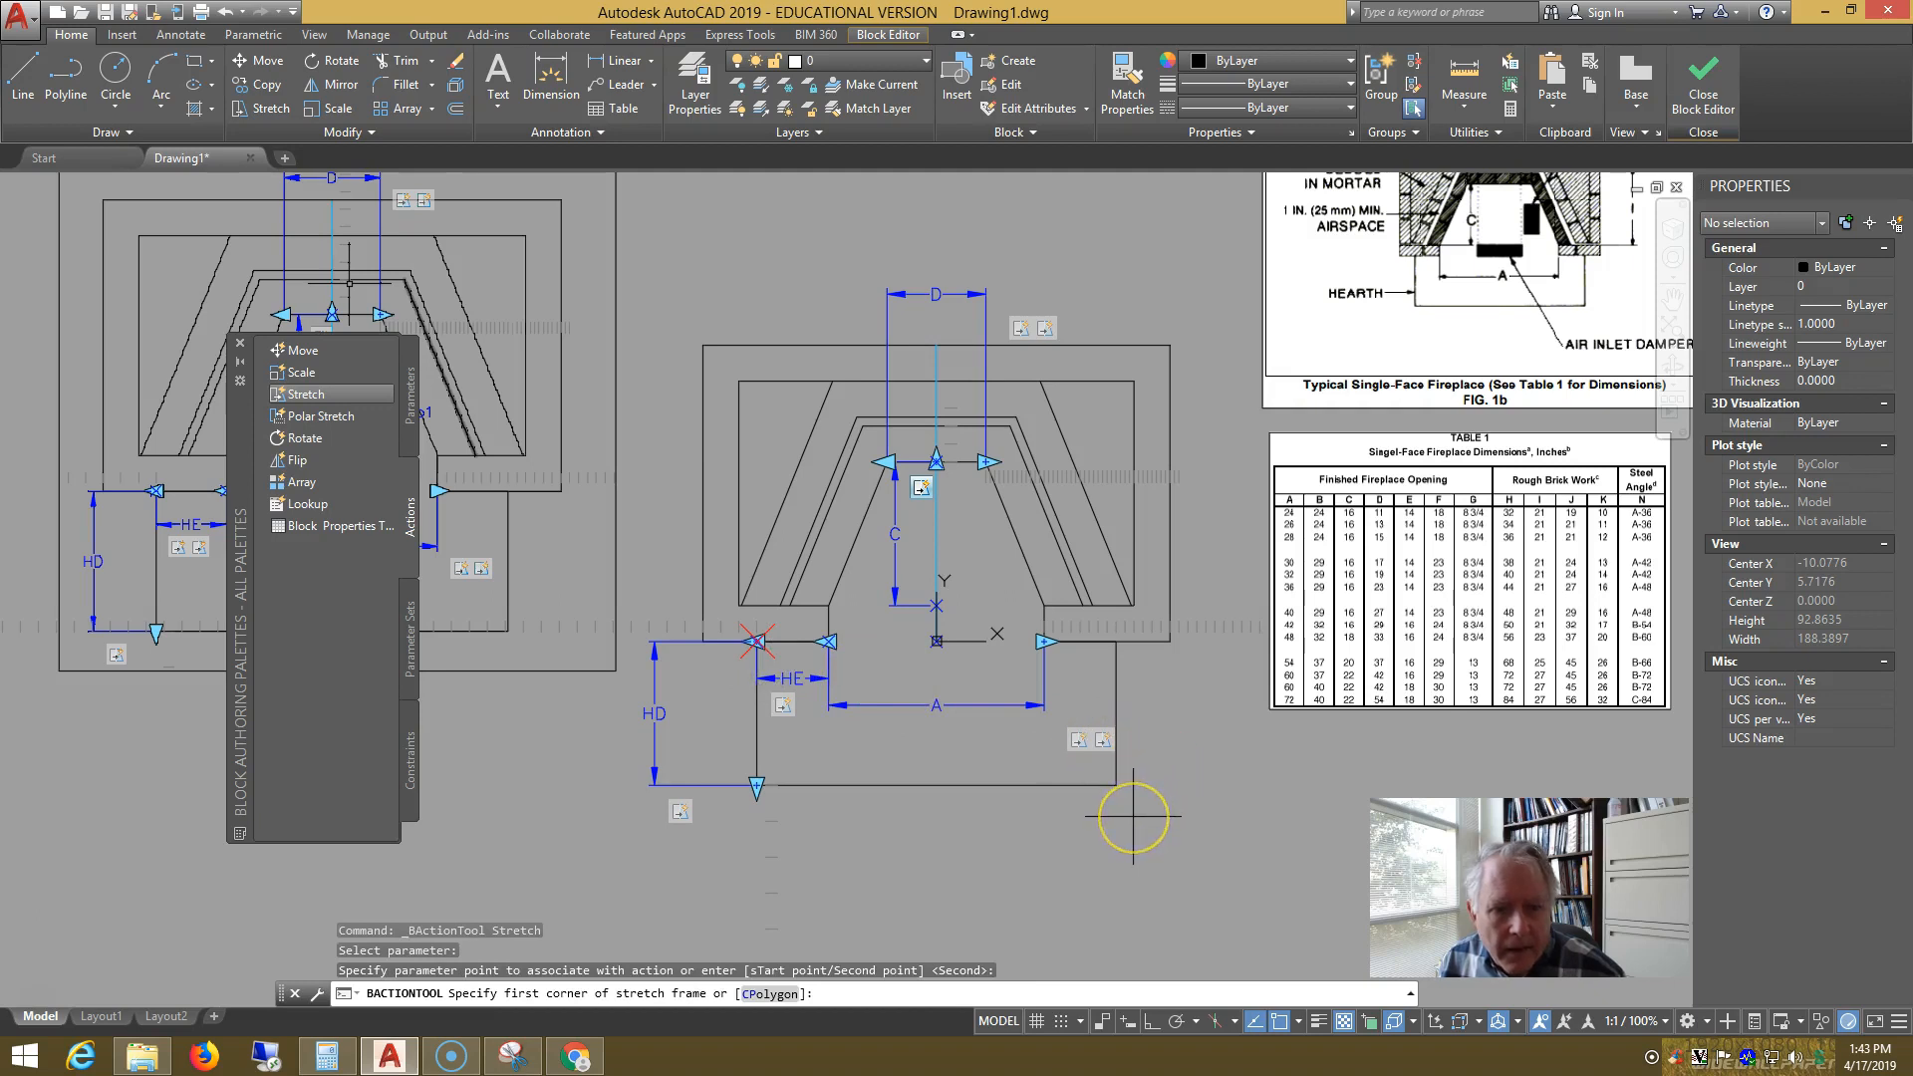
left_click_drag(1133, 817, 1092, 631)
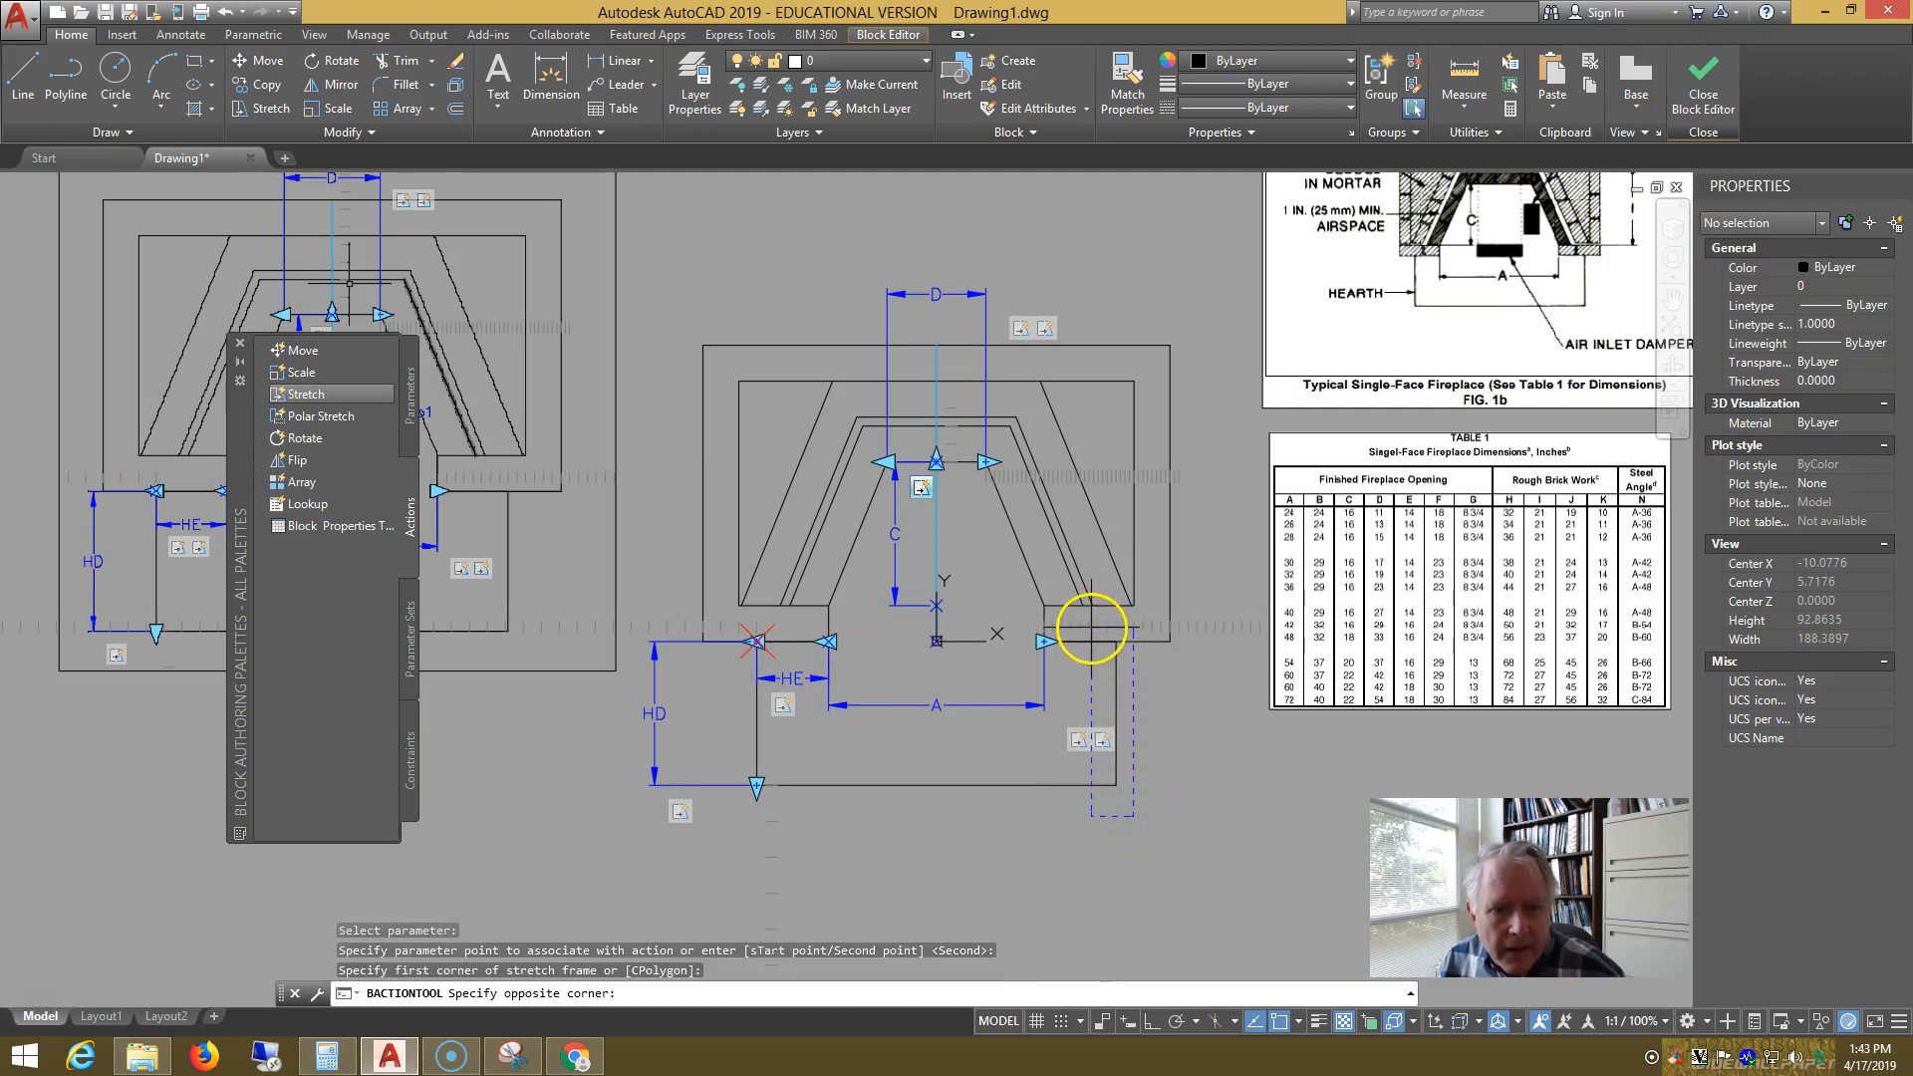
left_click(1093, 628)
- Select the objects crossing the frame for HE's new stretch action, removing the fireplace outline from the selection
left_click(1139, 833)
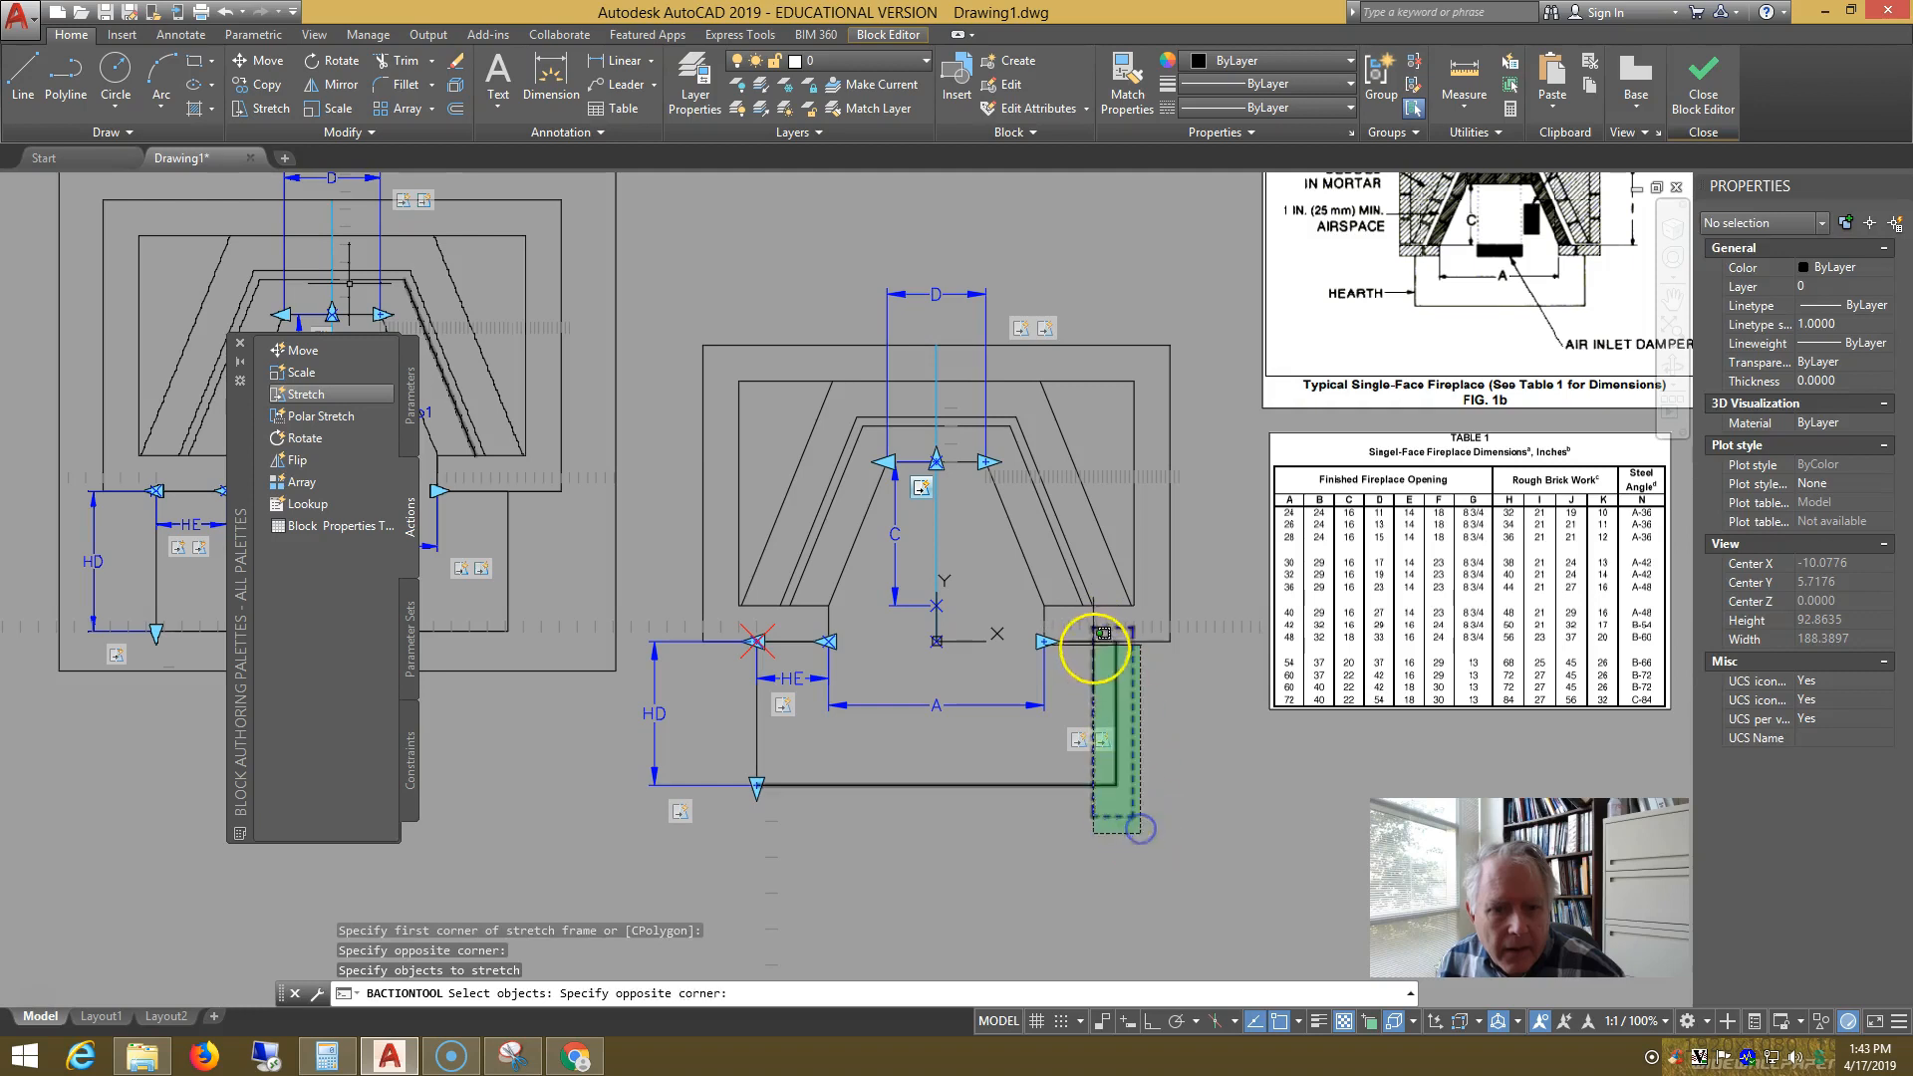
left_click(1090, 630)
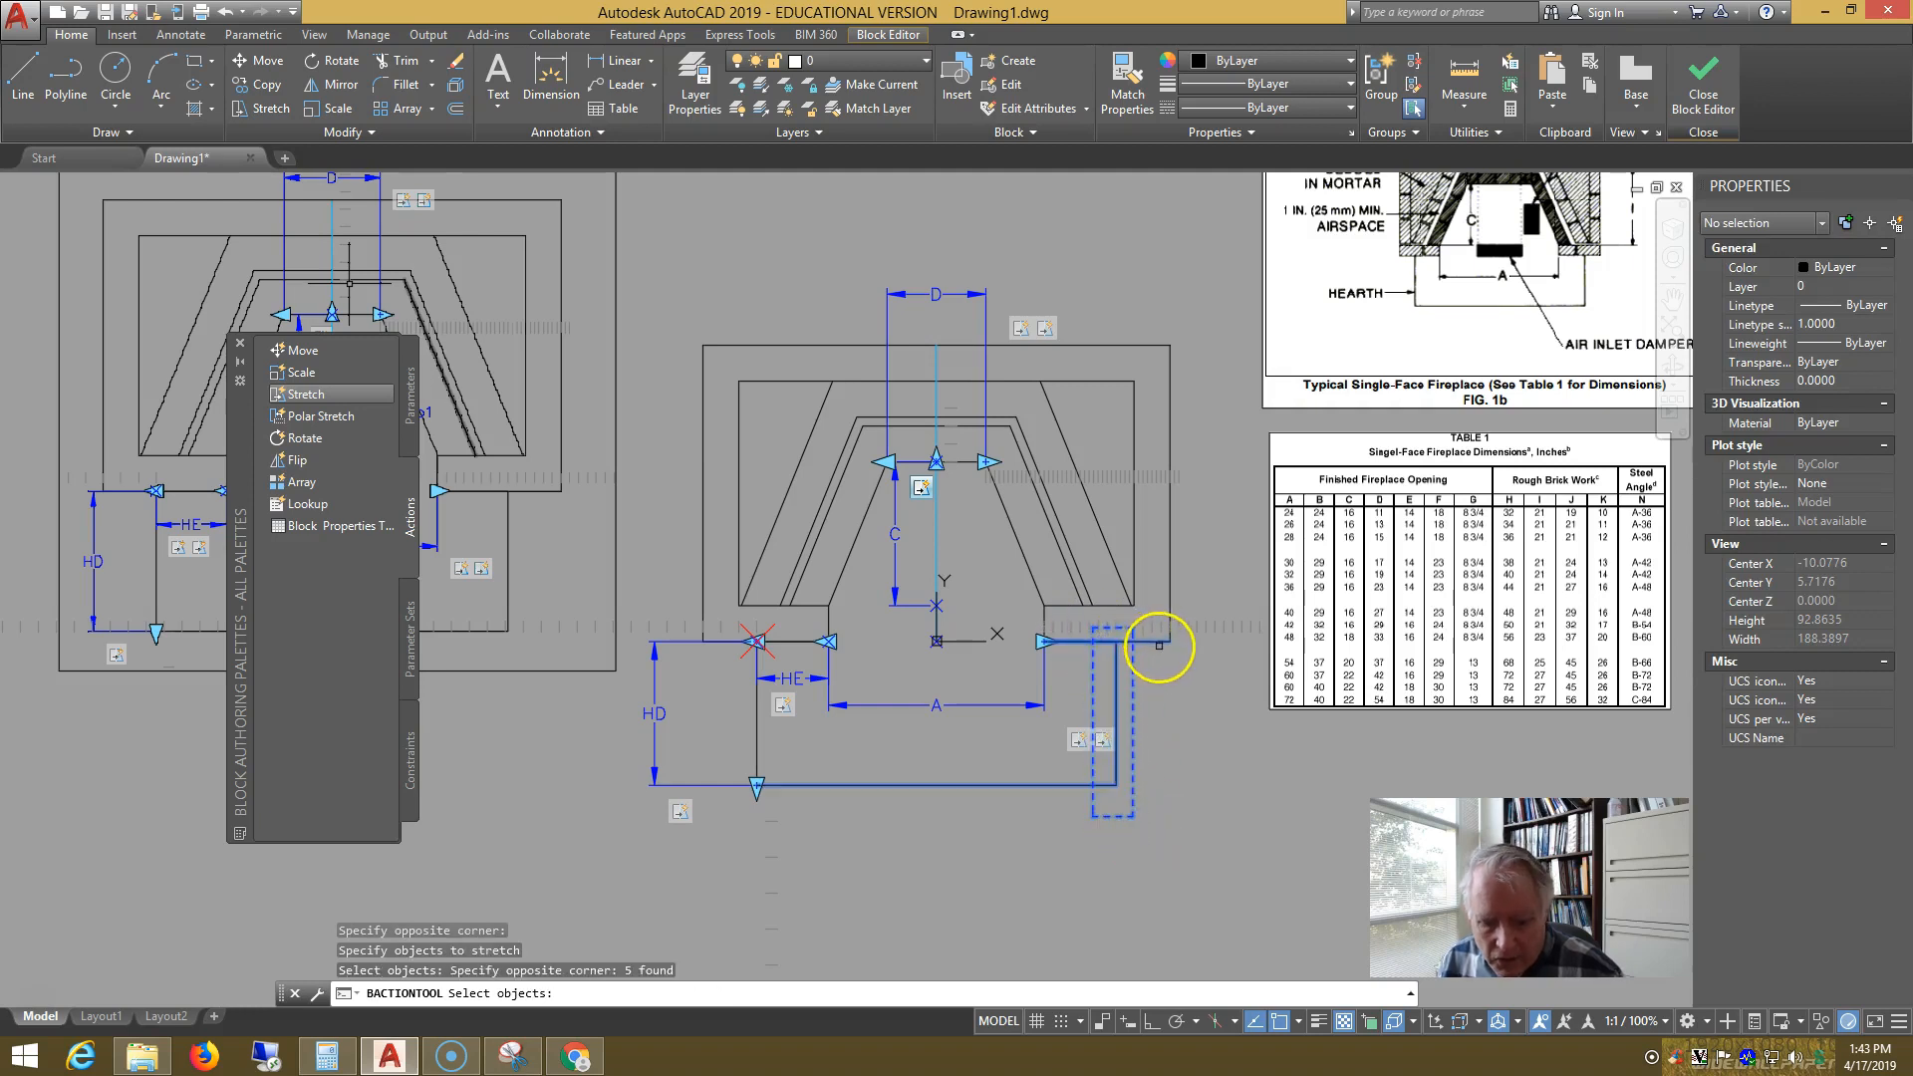
left_click(1180, 659, "shift")
left_click(1160, 631, "shift")
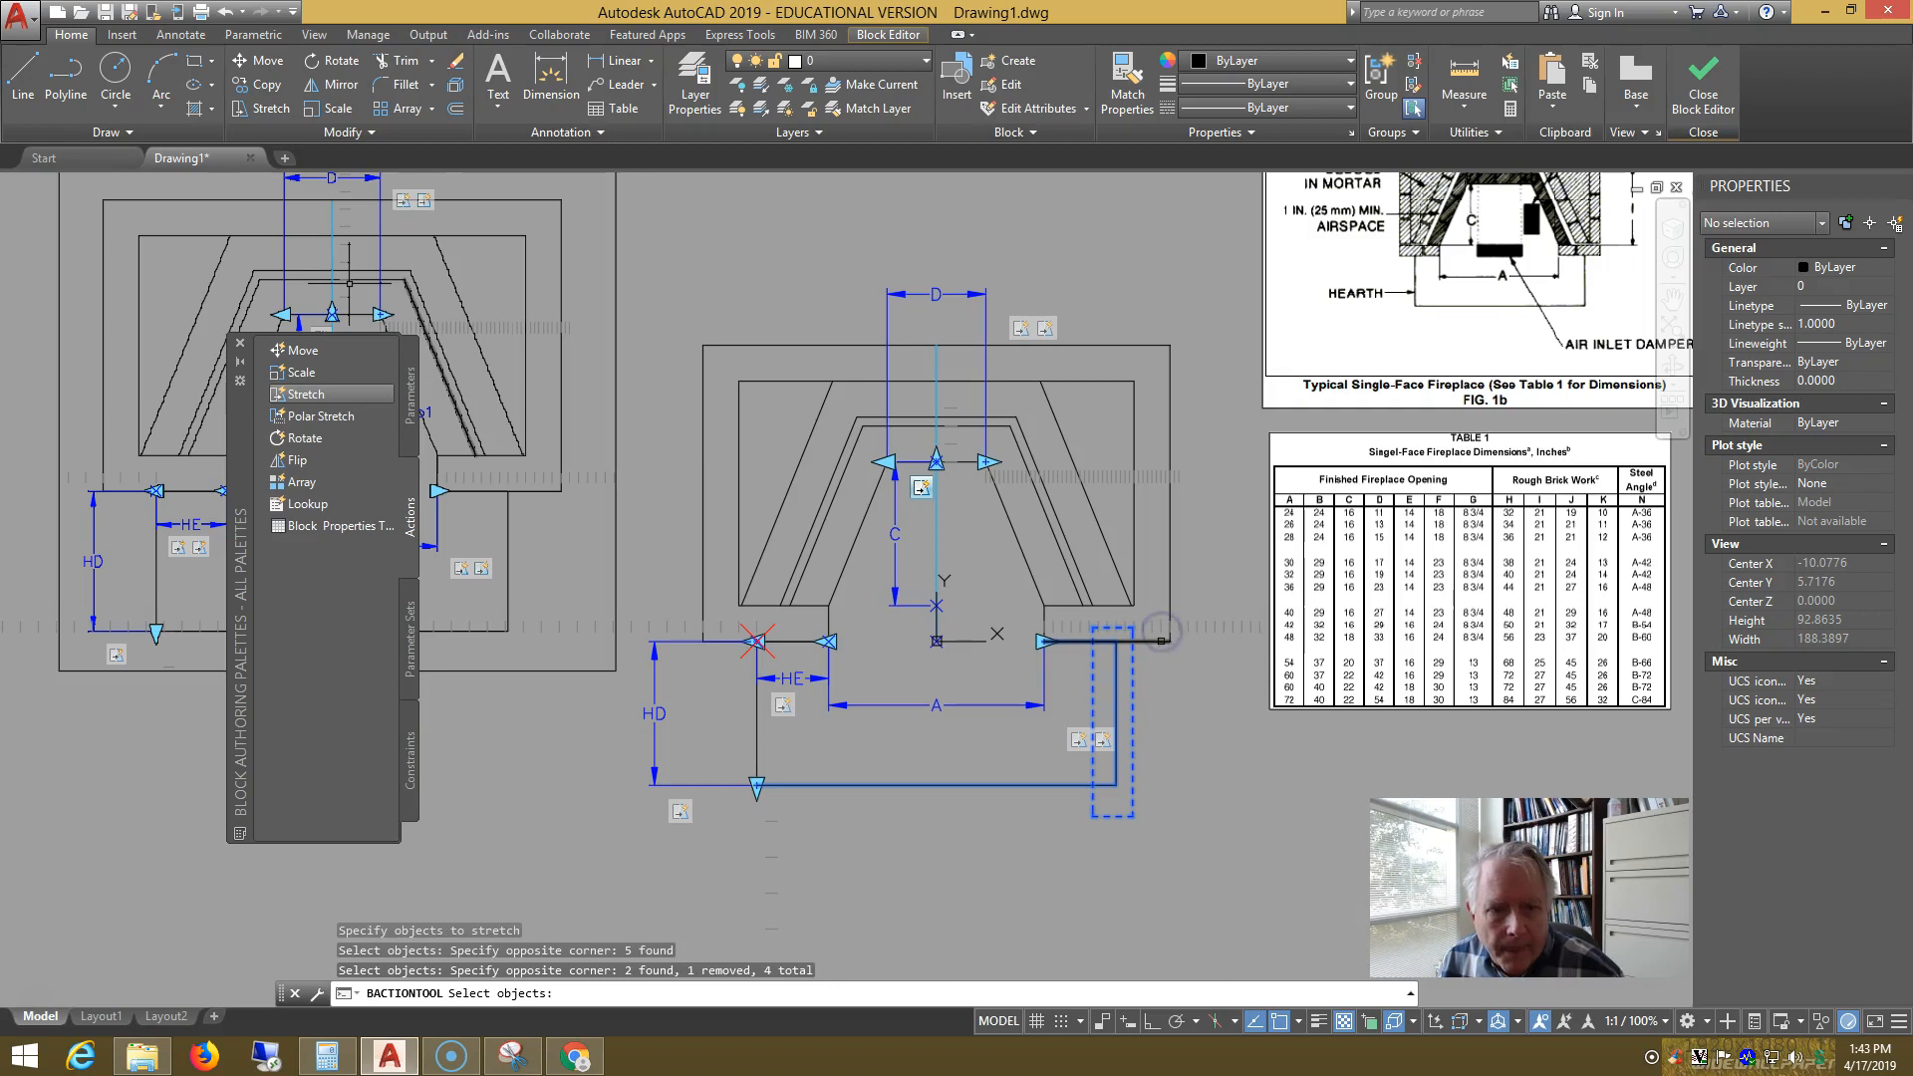
key("Return")
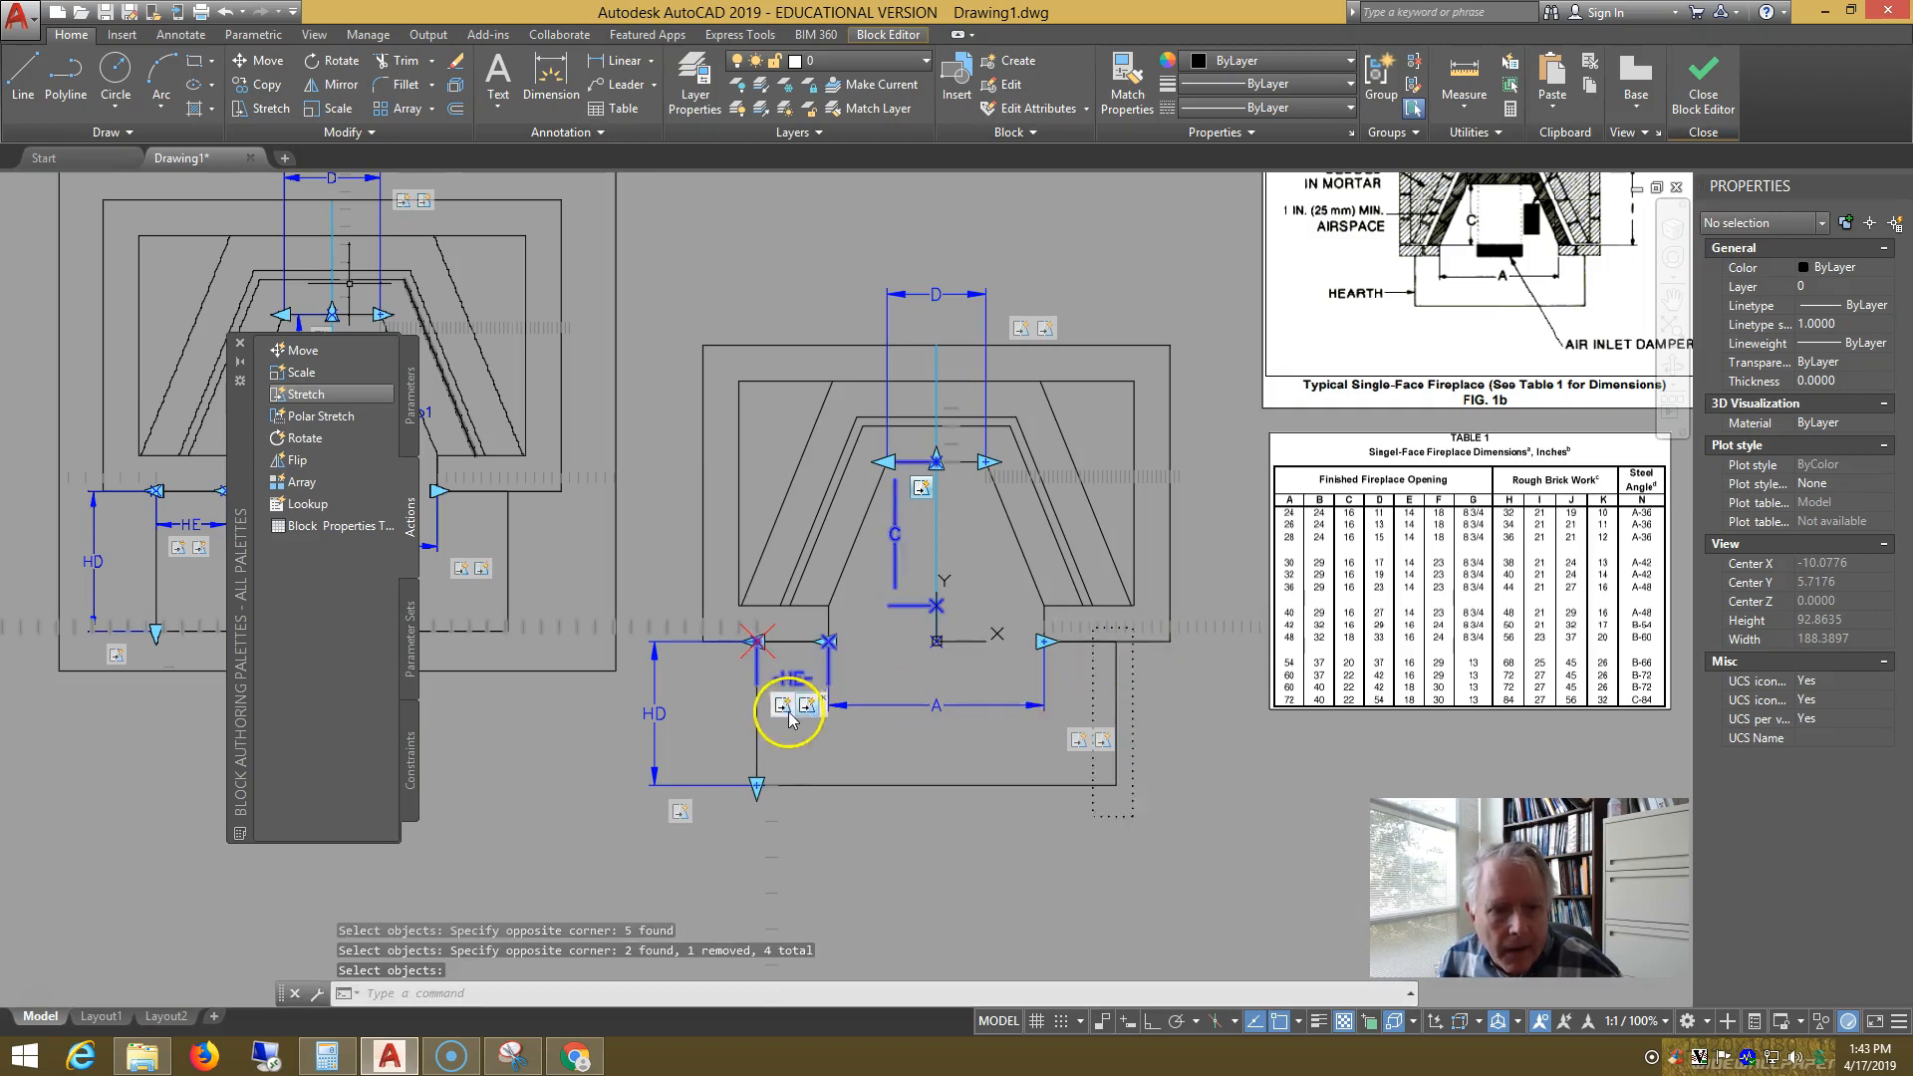
- Set the angle offset of HE's new right-side stretch action to 180
left_click(810, 707)
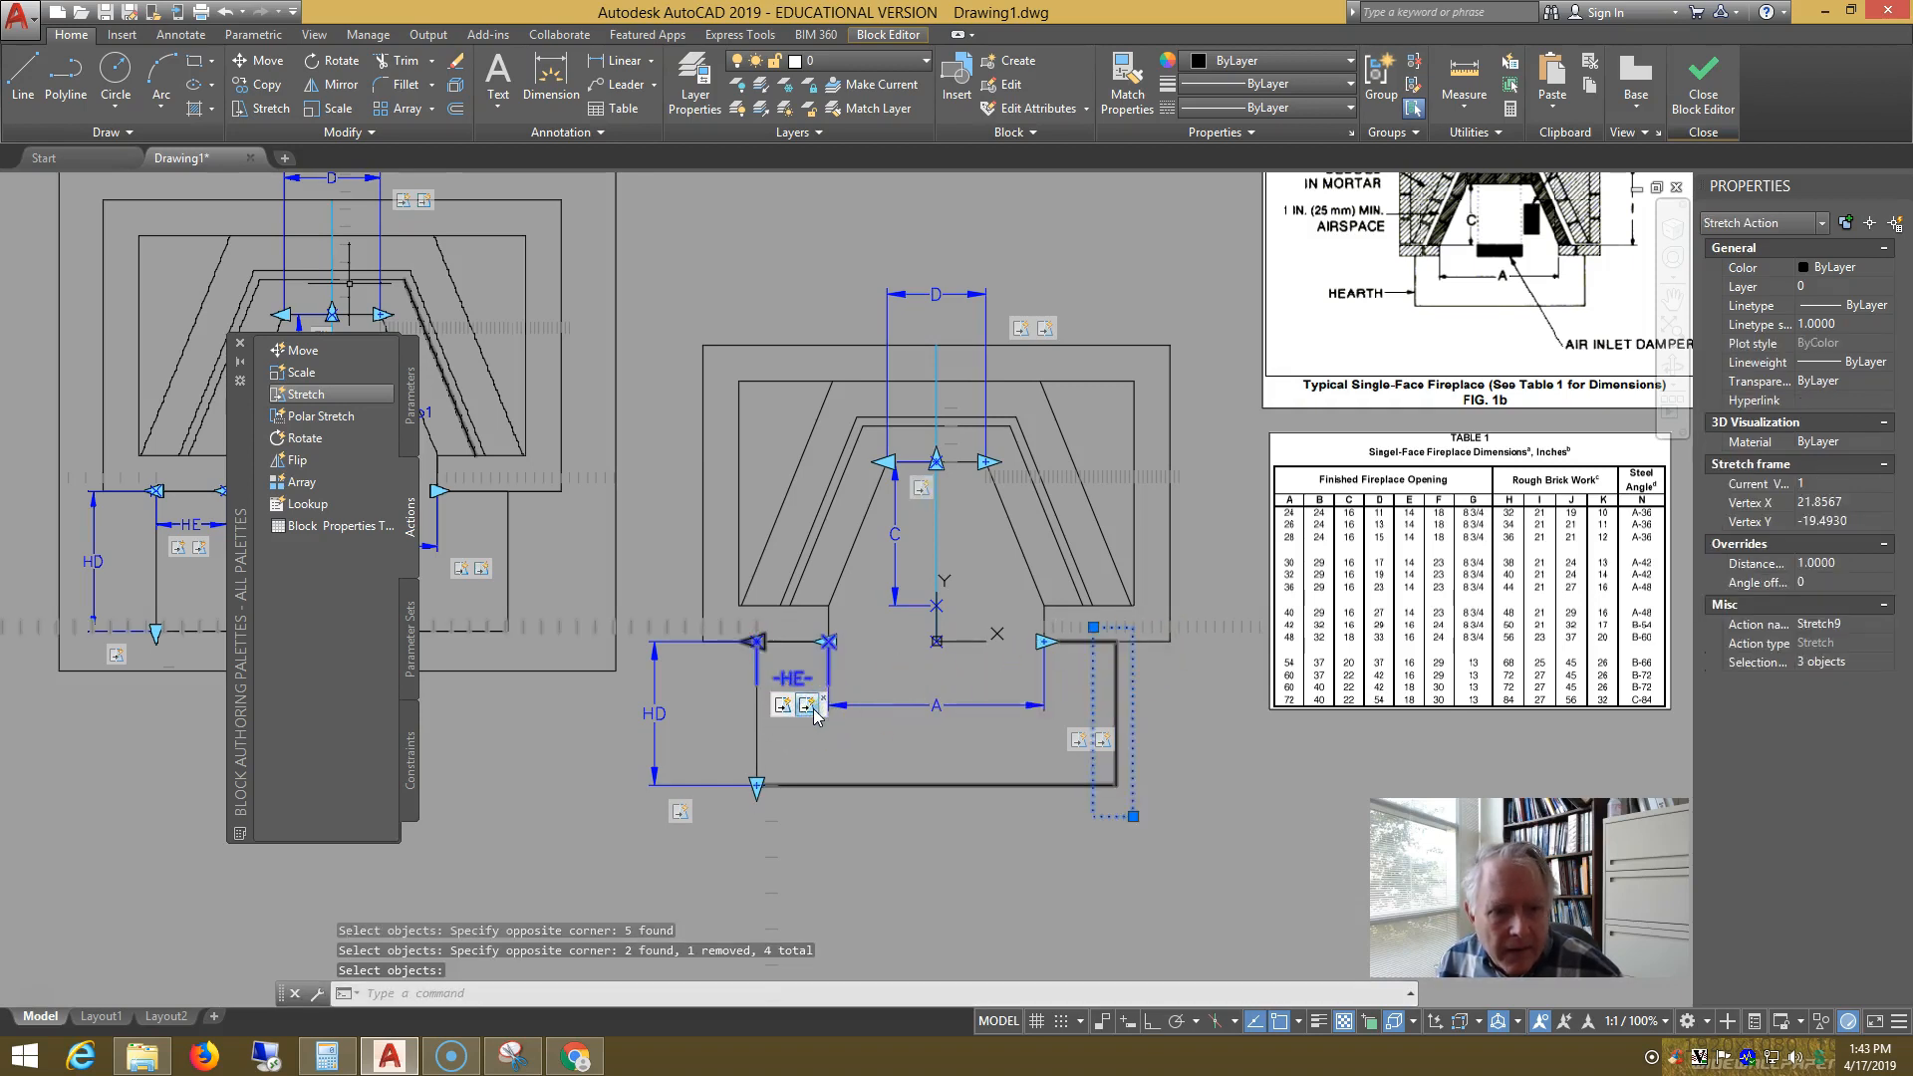
left_click(1799, 583)
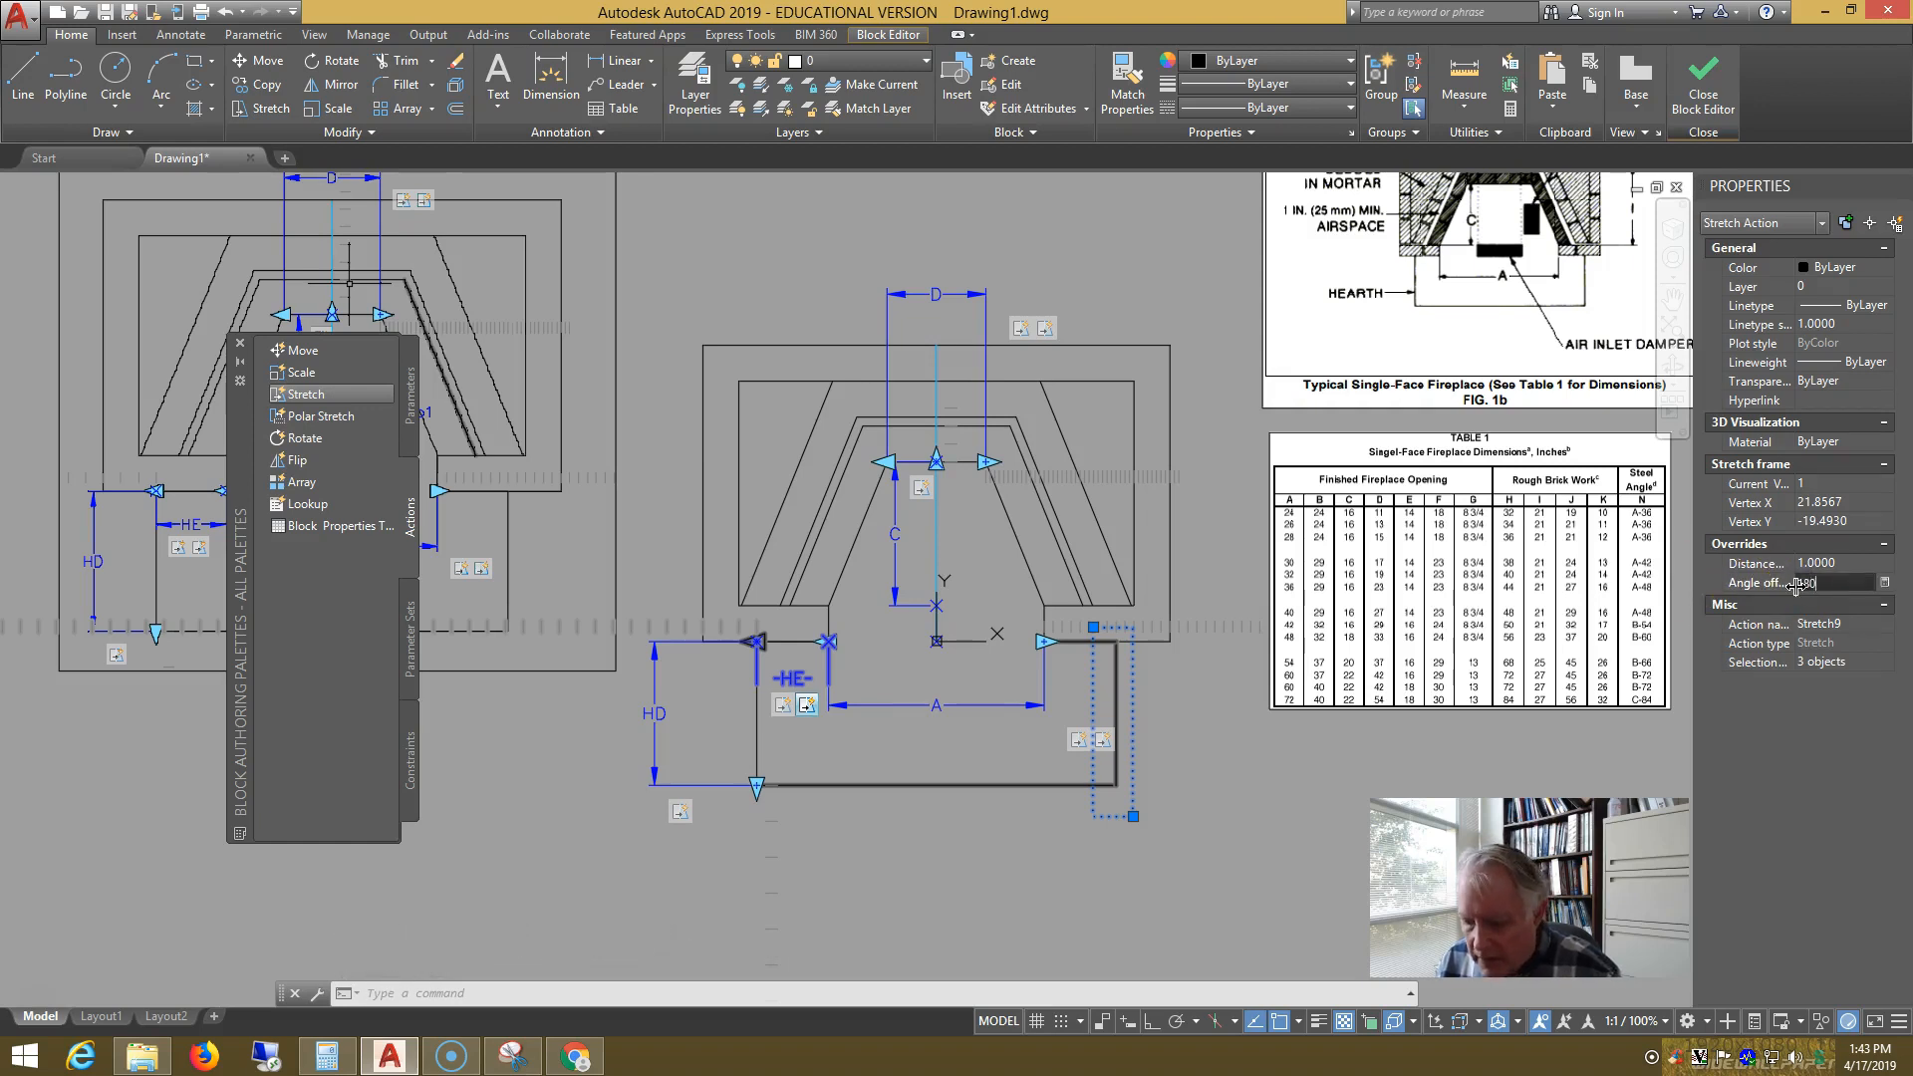
key("Escape")
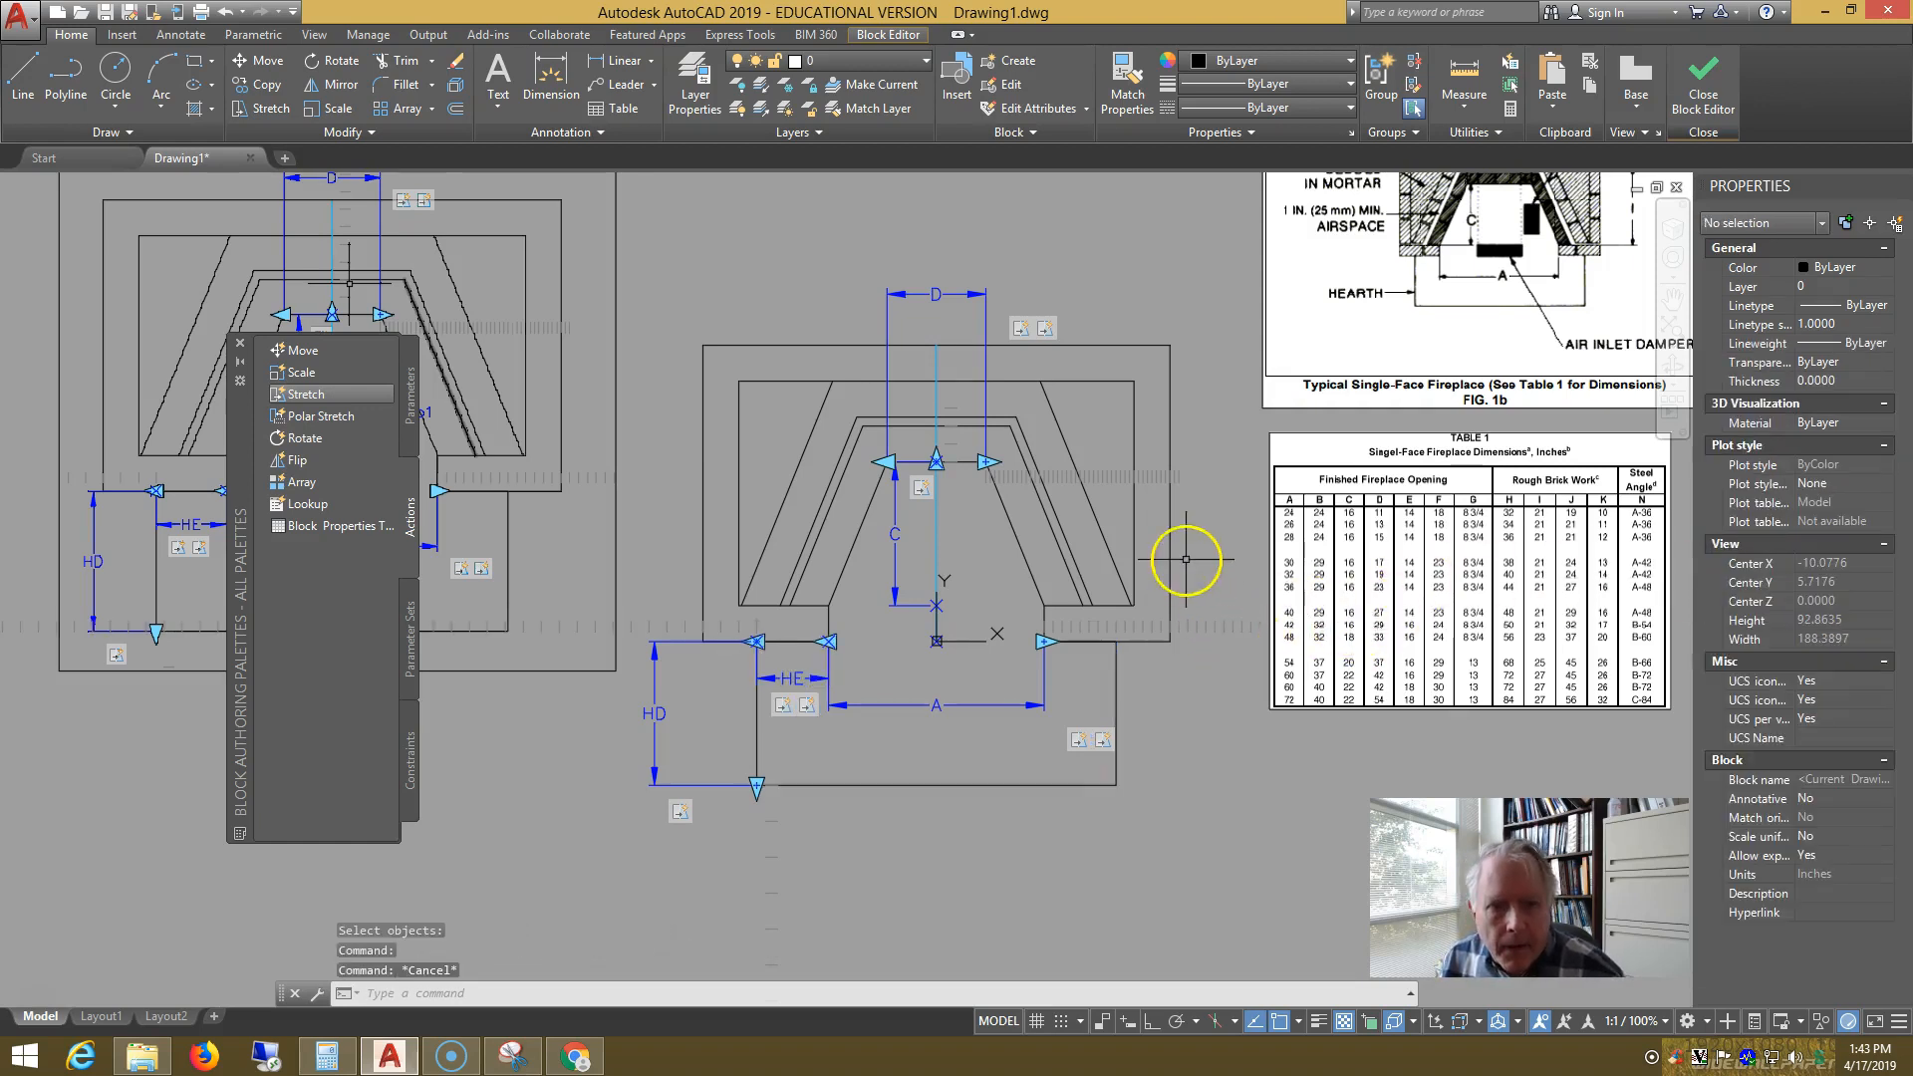
- Save the drawing as Fireplace4_P in the ARC113 folder
left_click(105, 12)
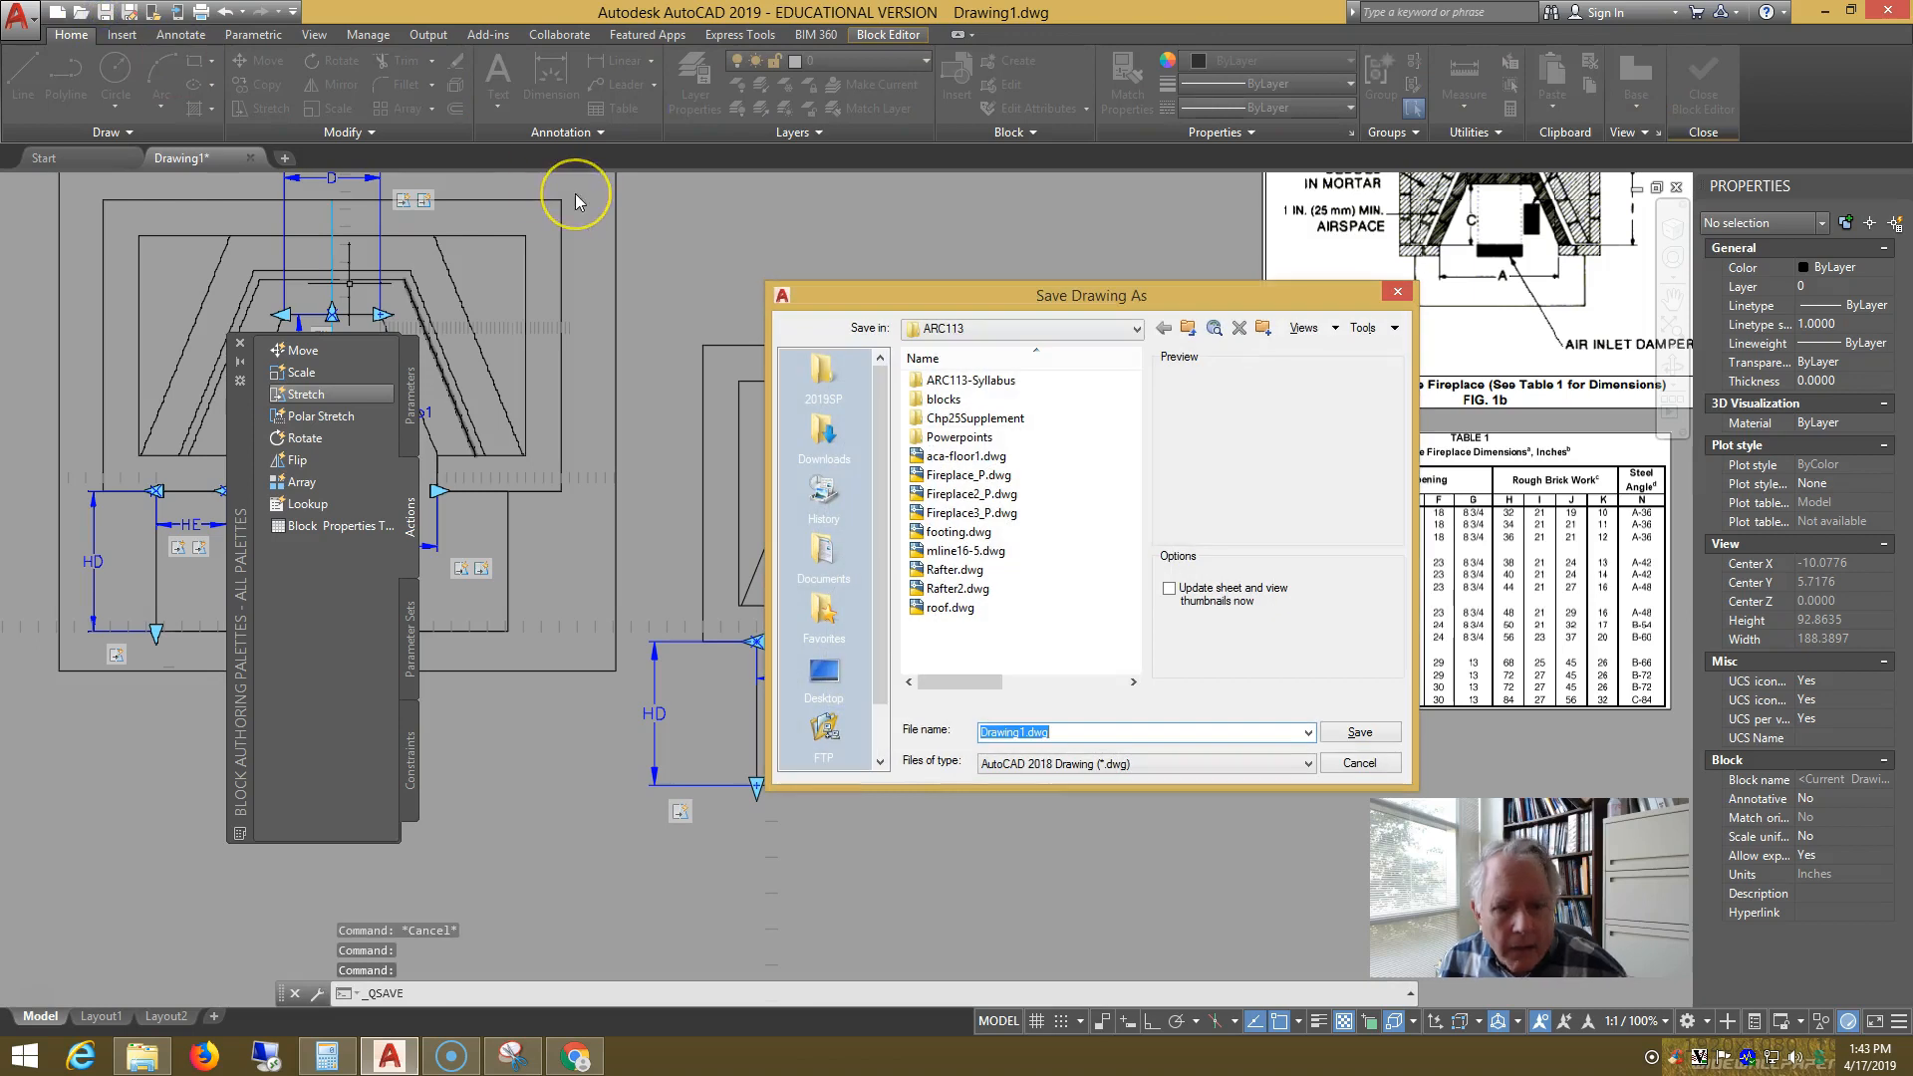
type("Fire")
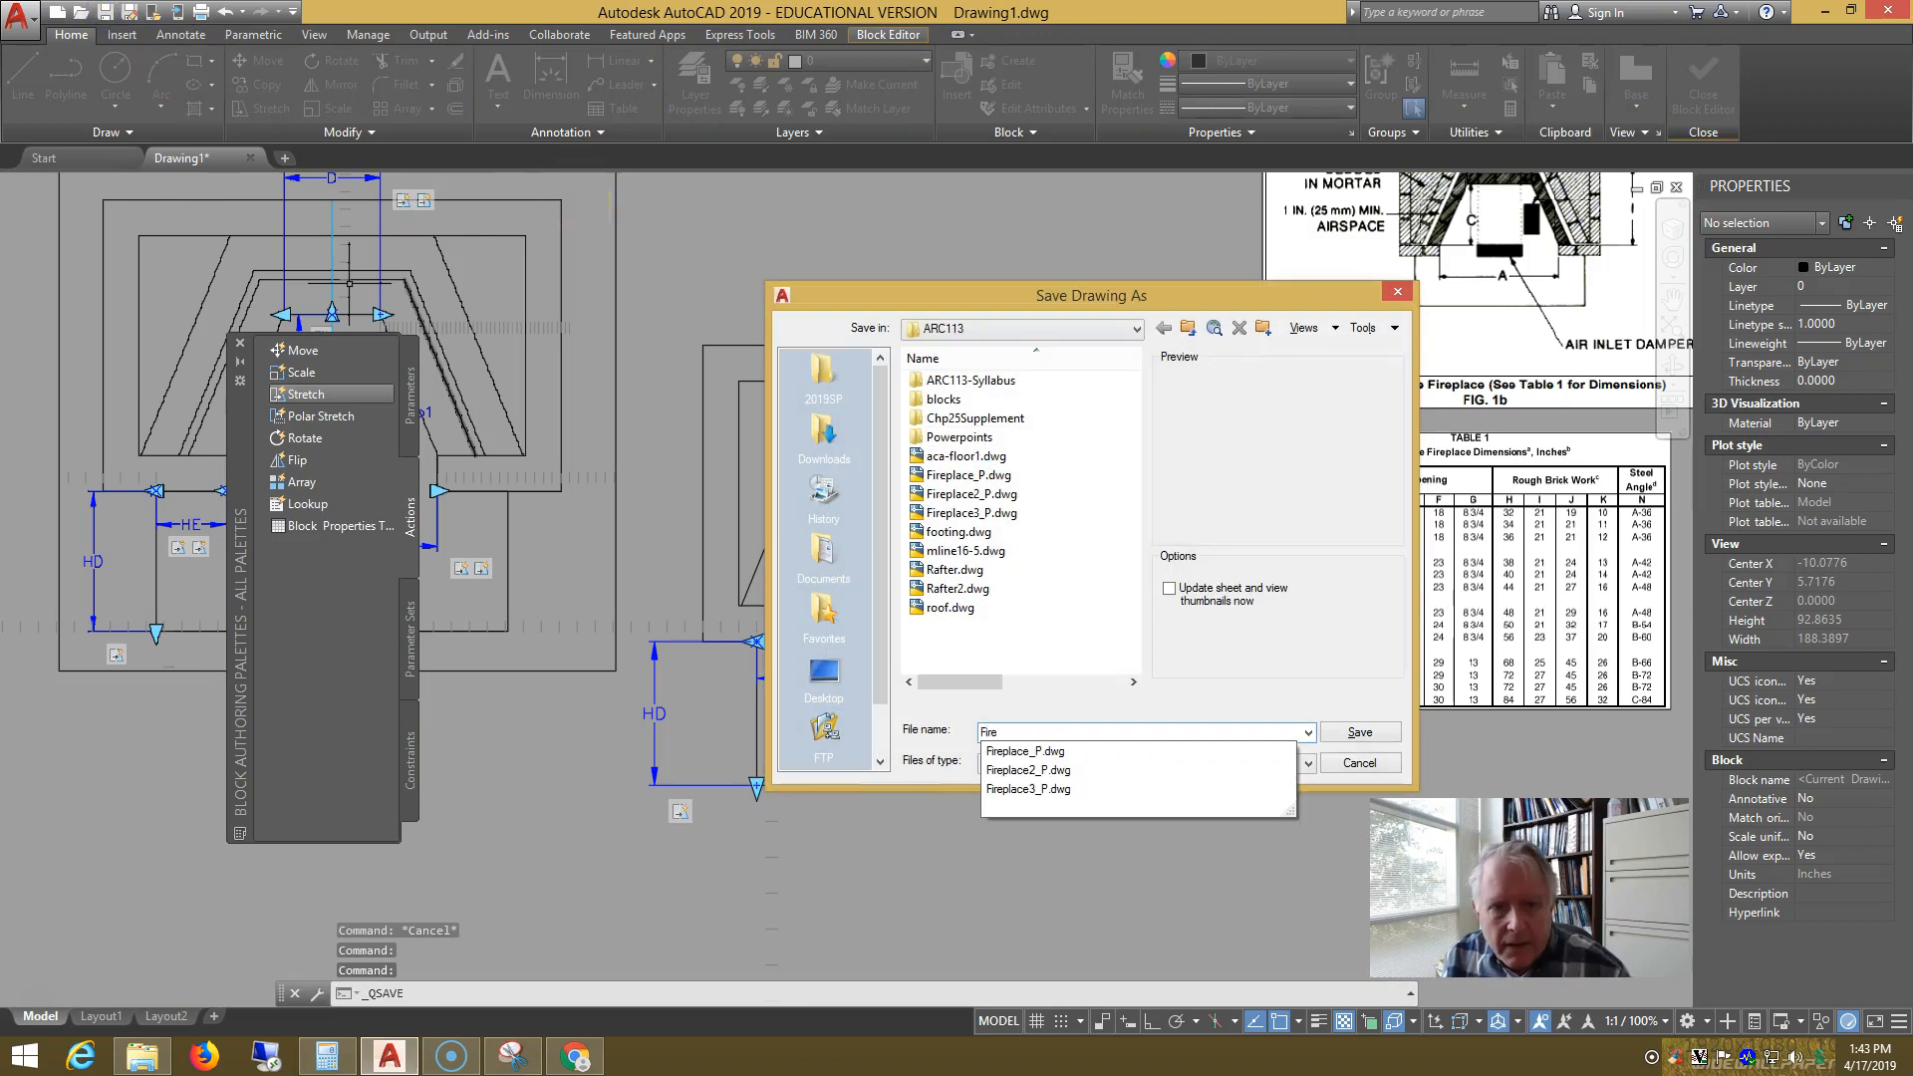
type("place")
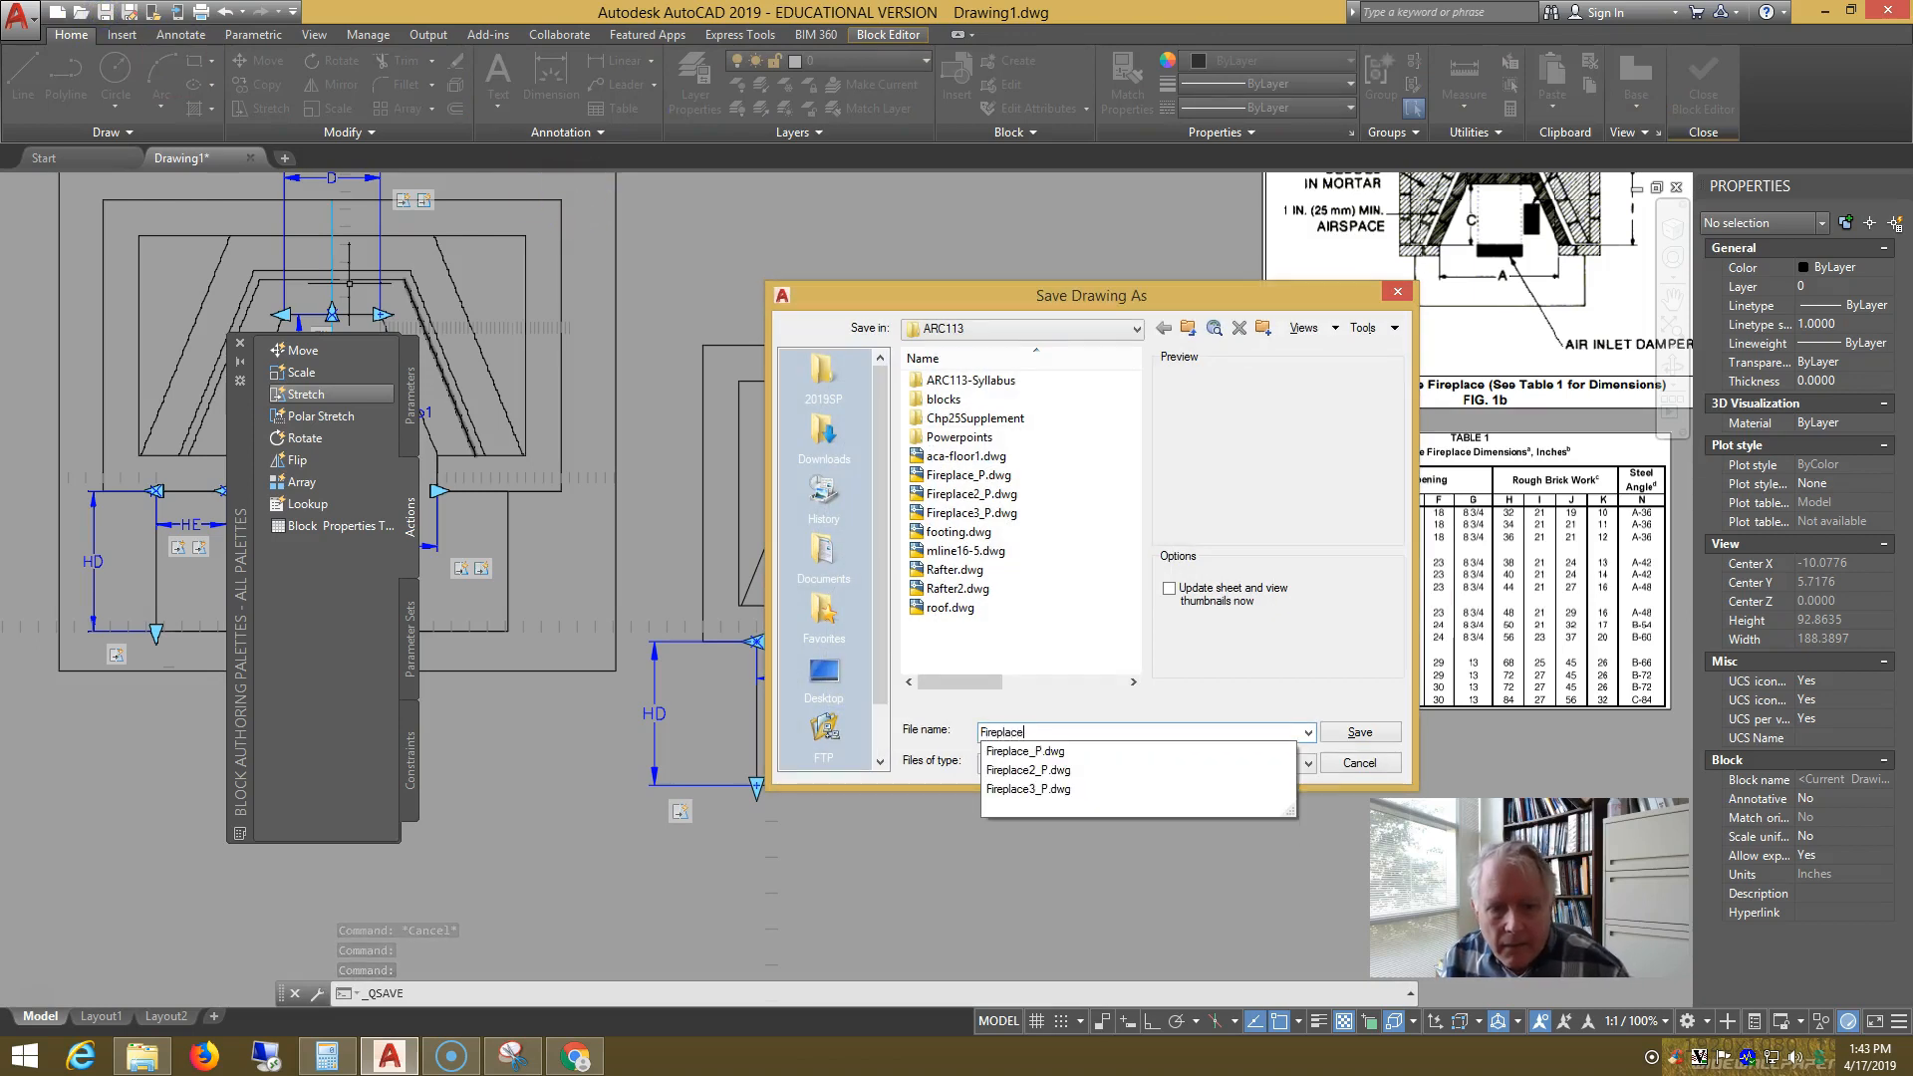
type("4_P")
key("Return")
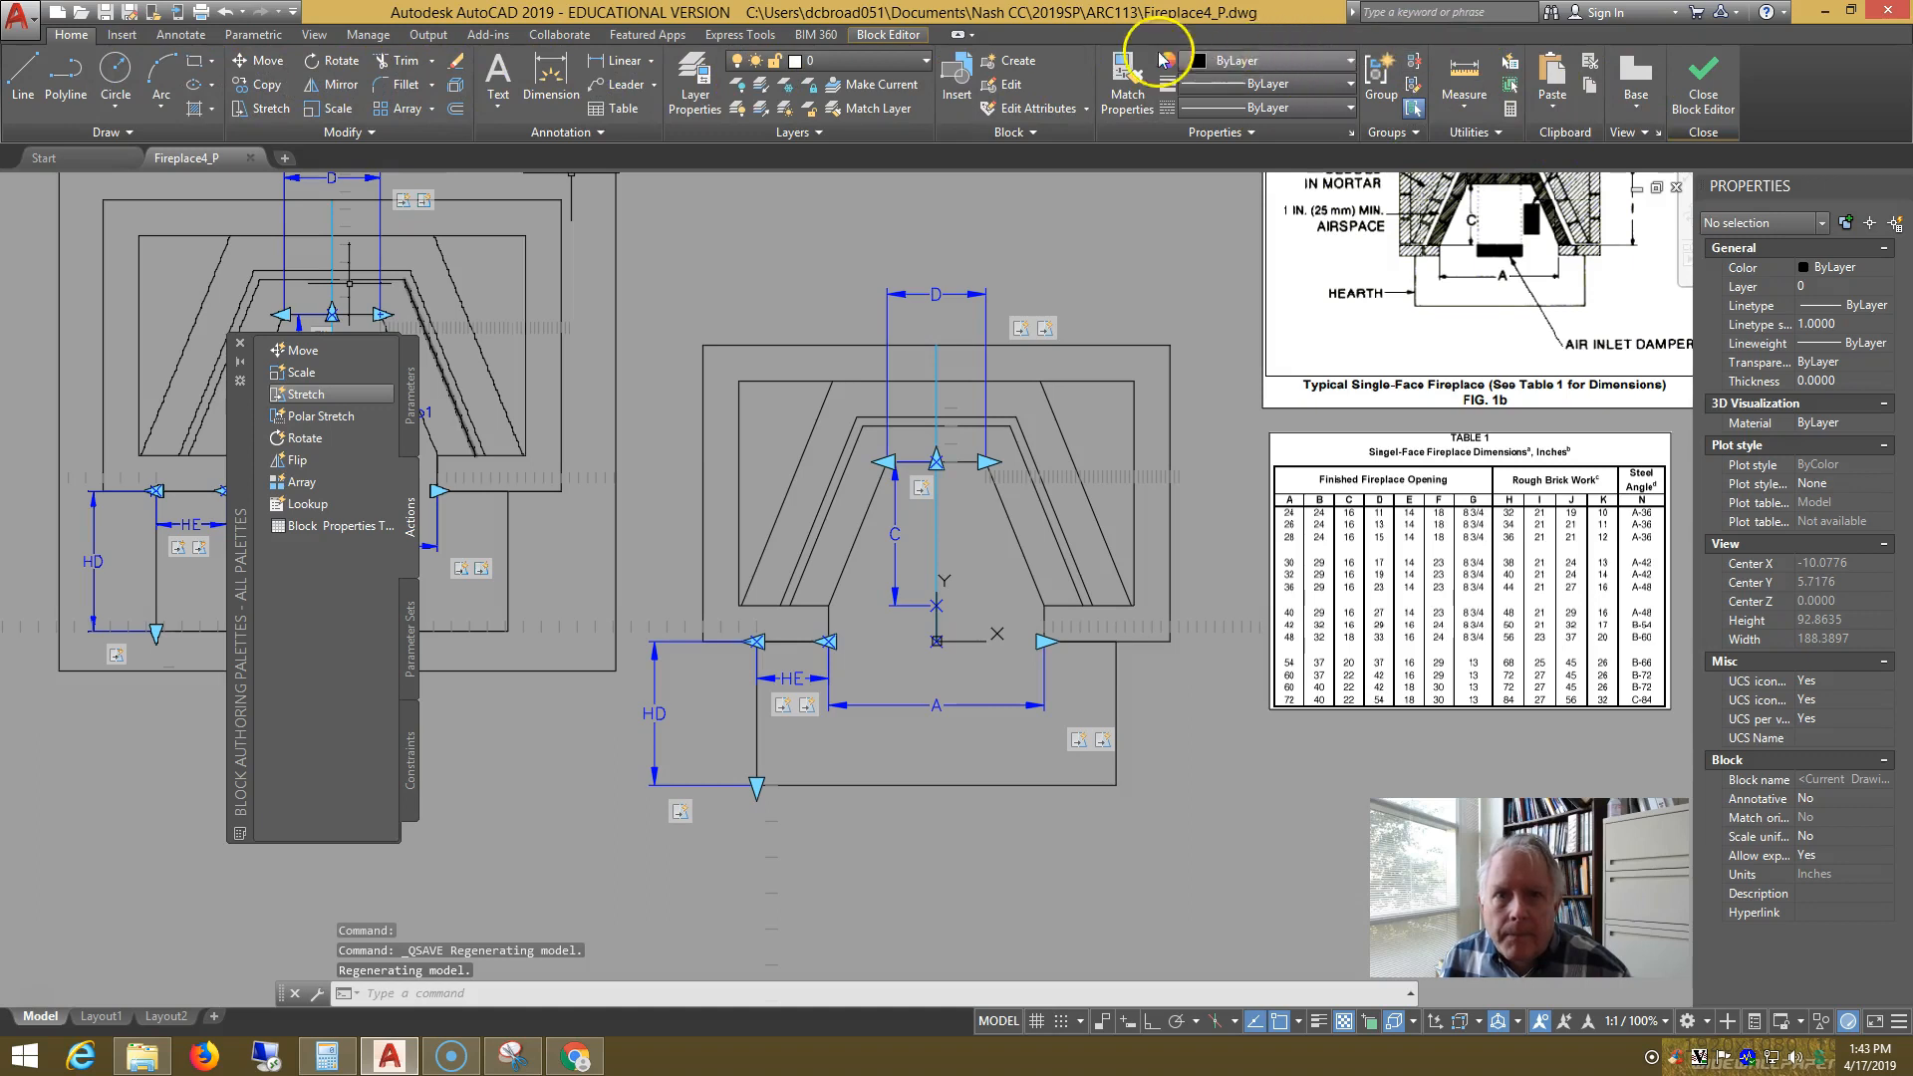
- Open the block in a test window and select the fireplace block to show its grips
left_click(885, 35)
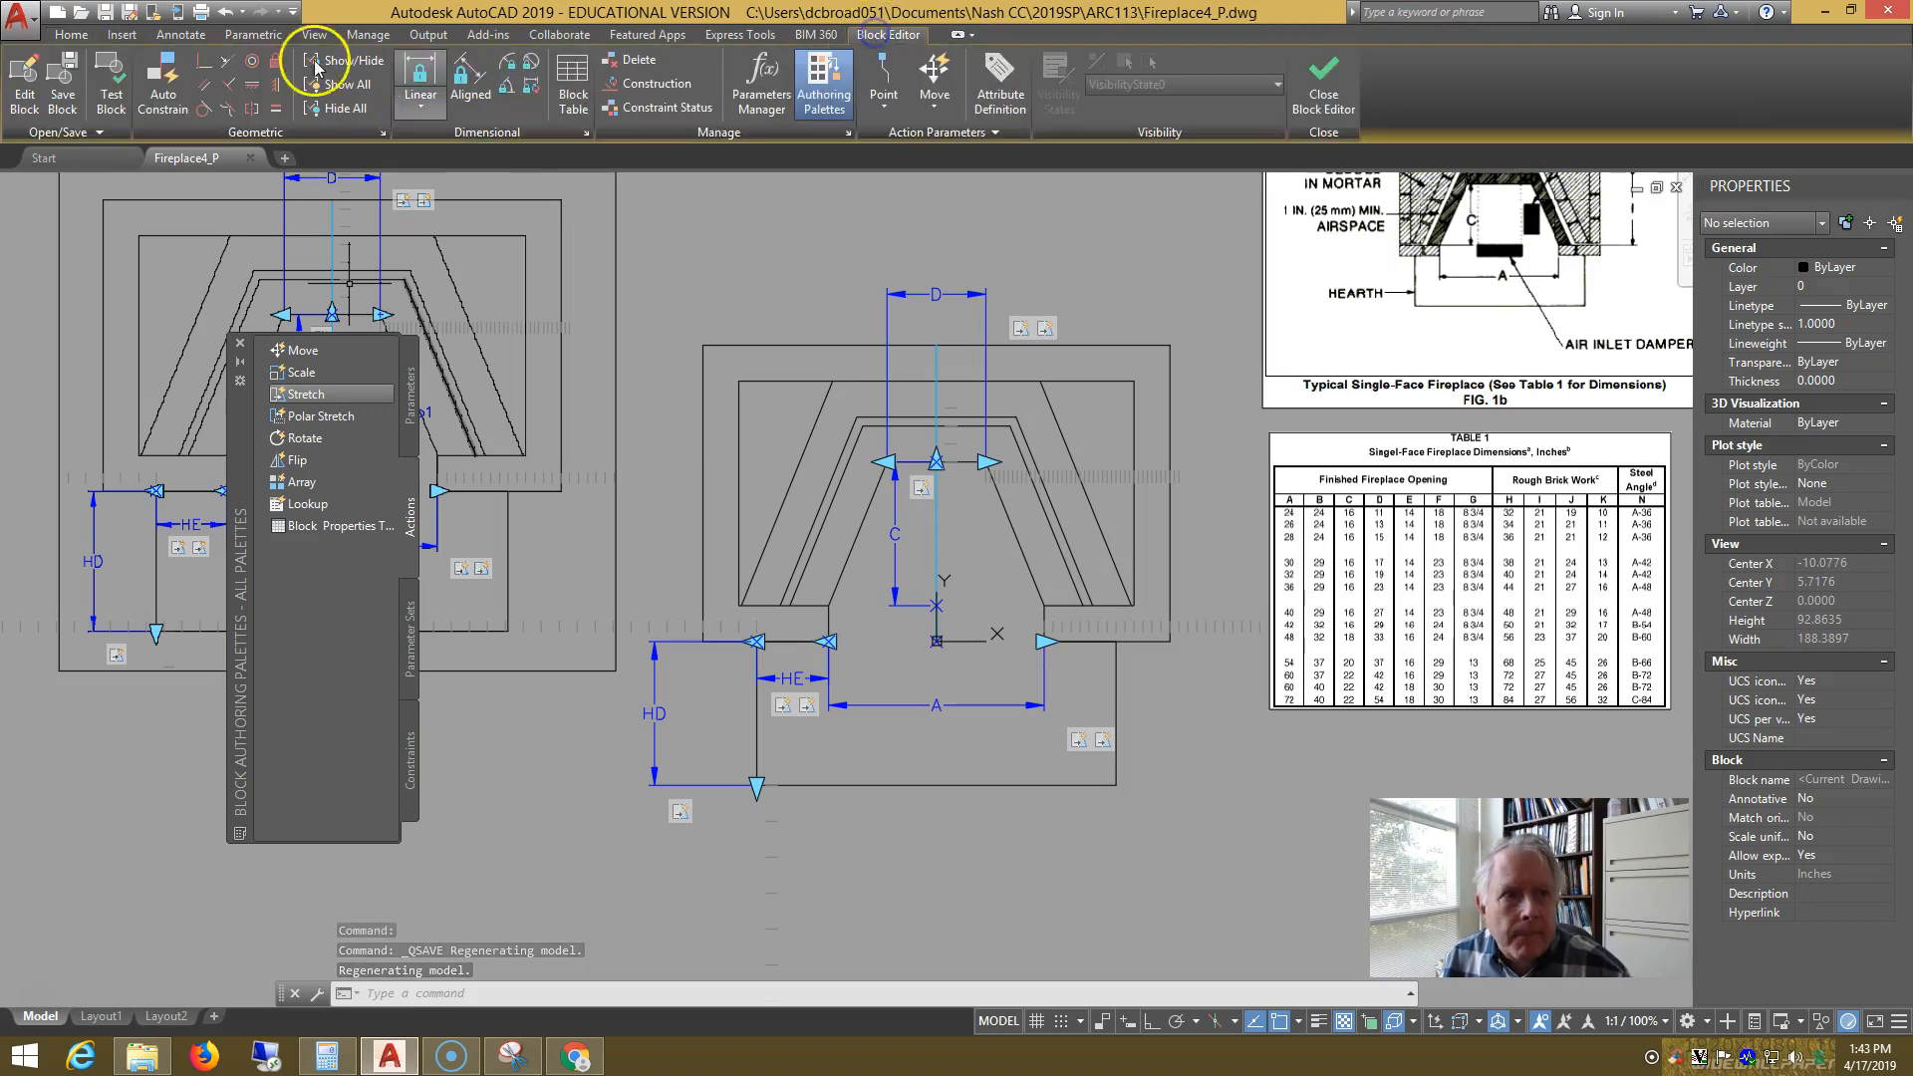
left_click(114, 90)
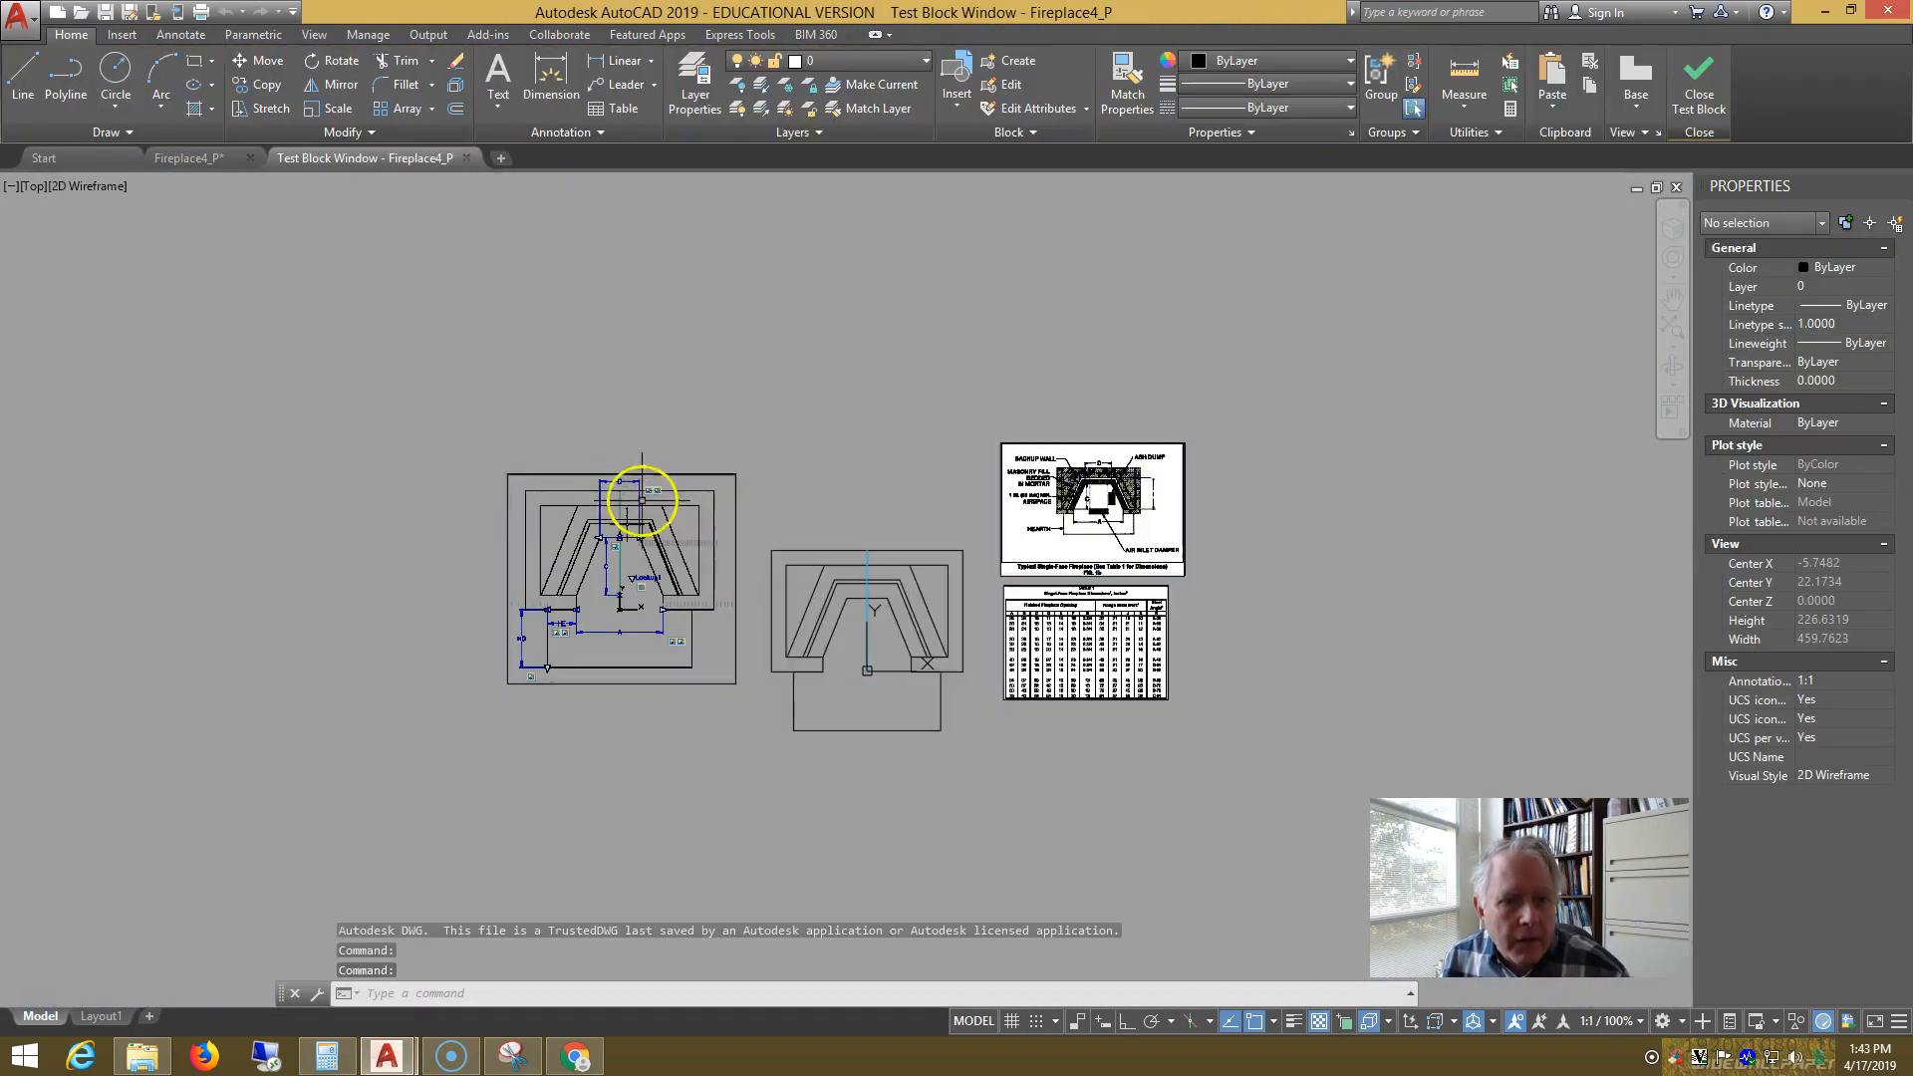
left_click(982, 640)
left_click(825, 547)
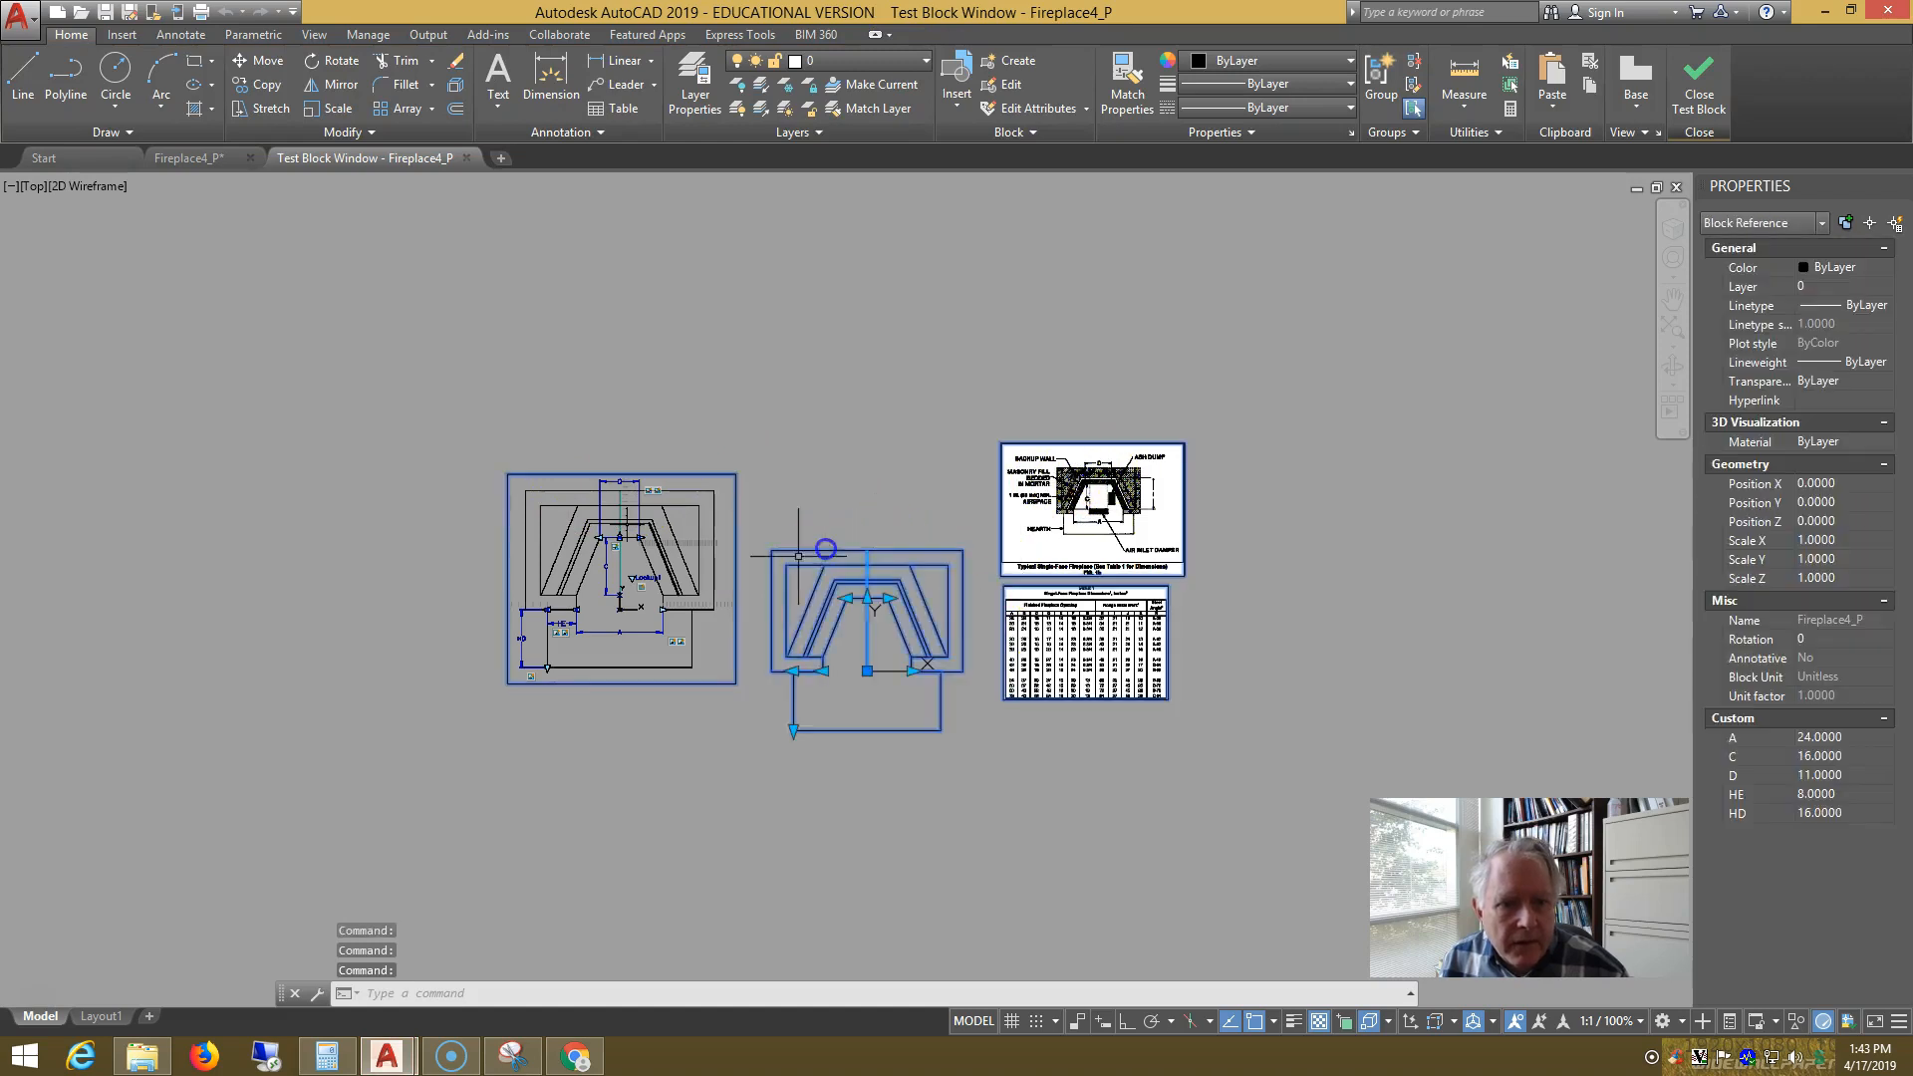
scroll(936, 662, "up", 2)
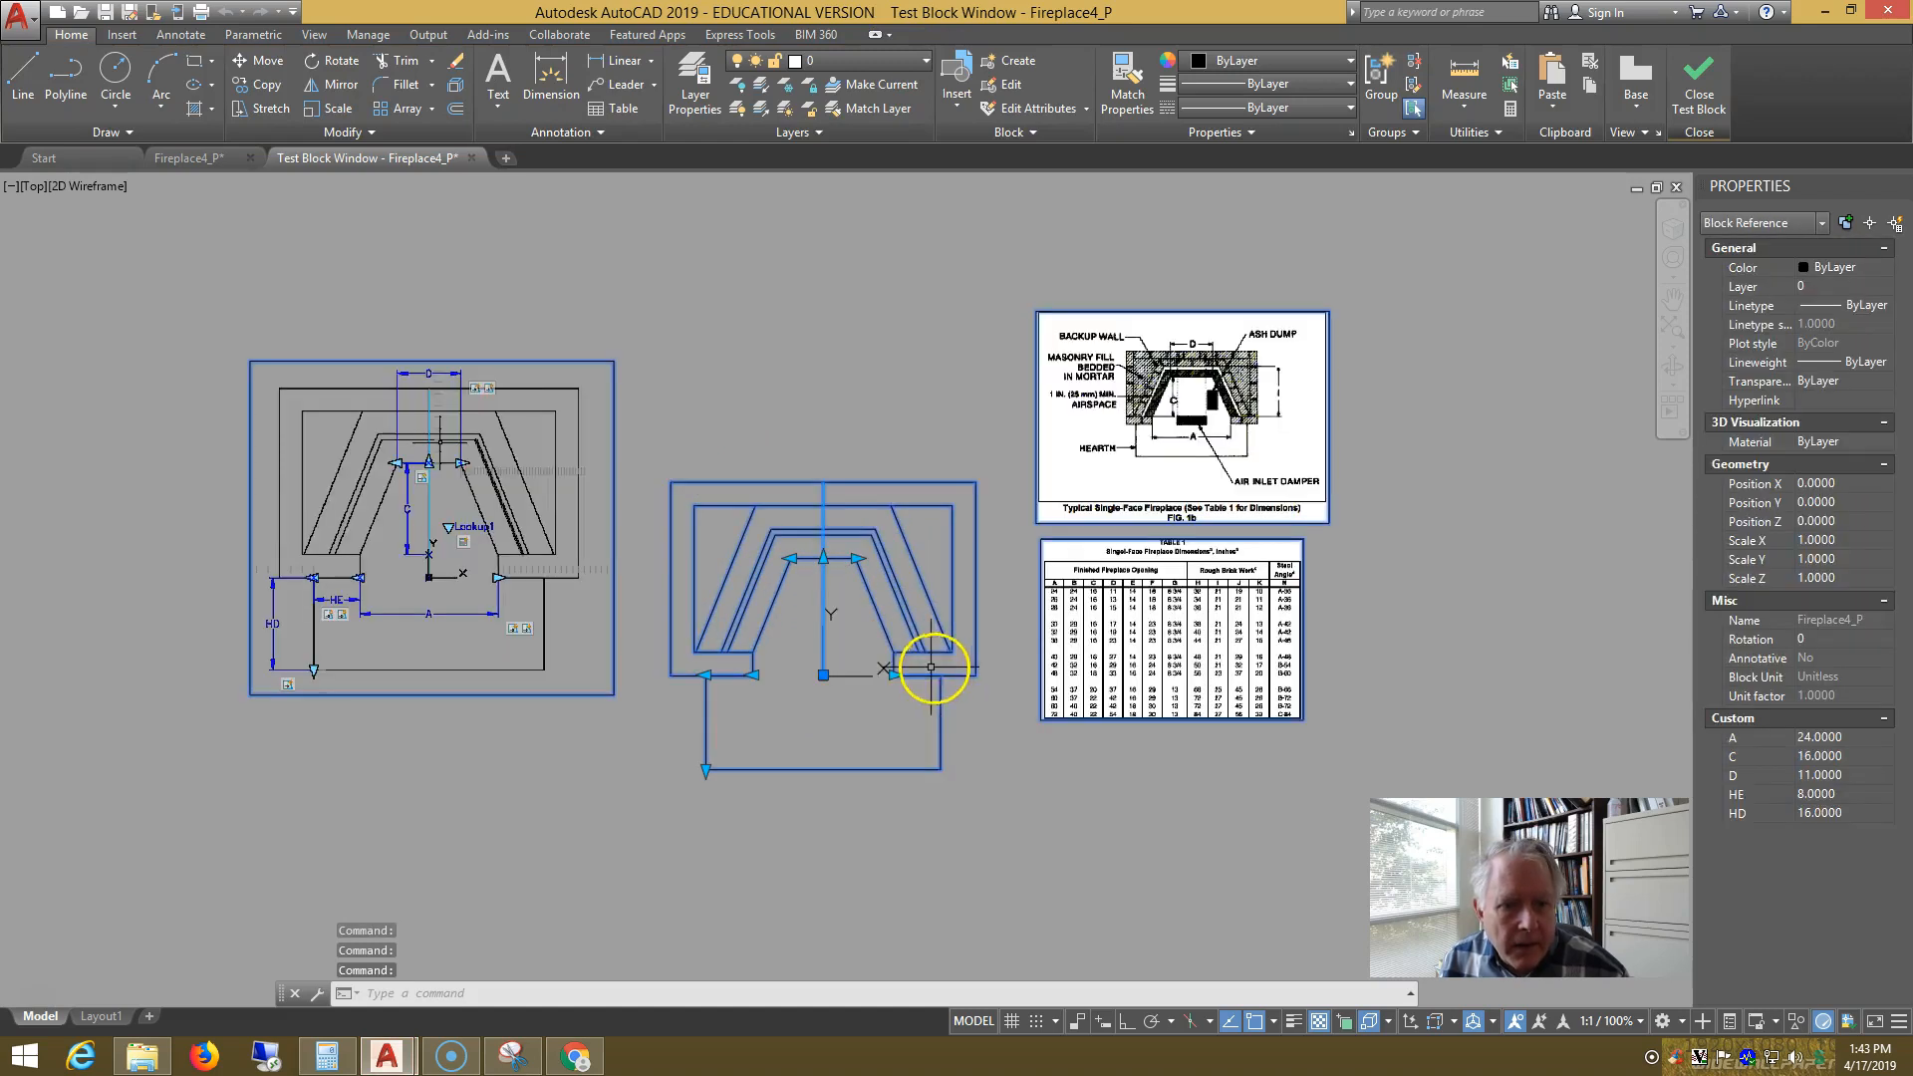
- Test the grips by stretching opening width A to 32 and back width D to 22, then 14
left_click(894, 674)
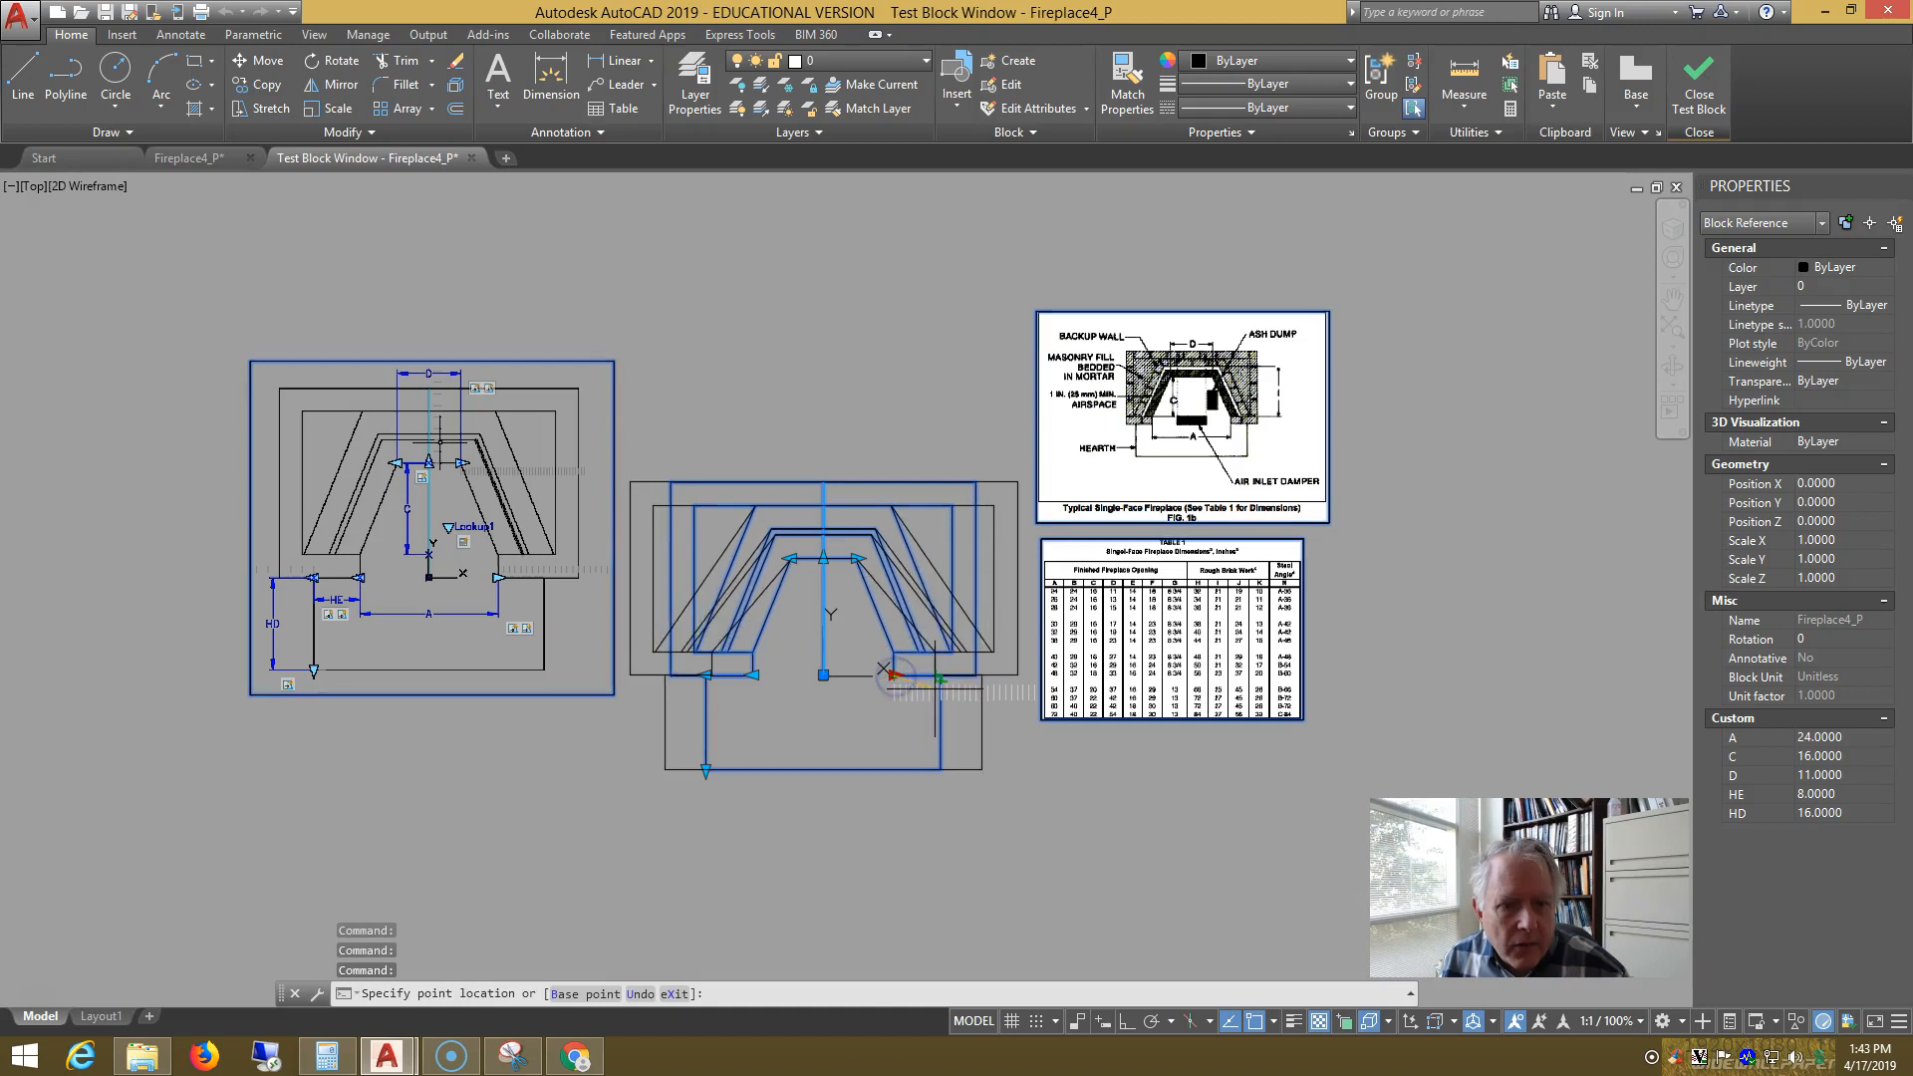
left_click(914, 678)
left_click(876, 560)
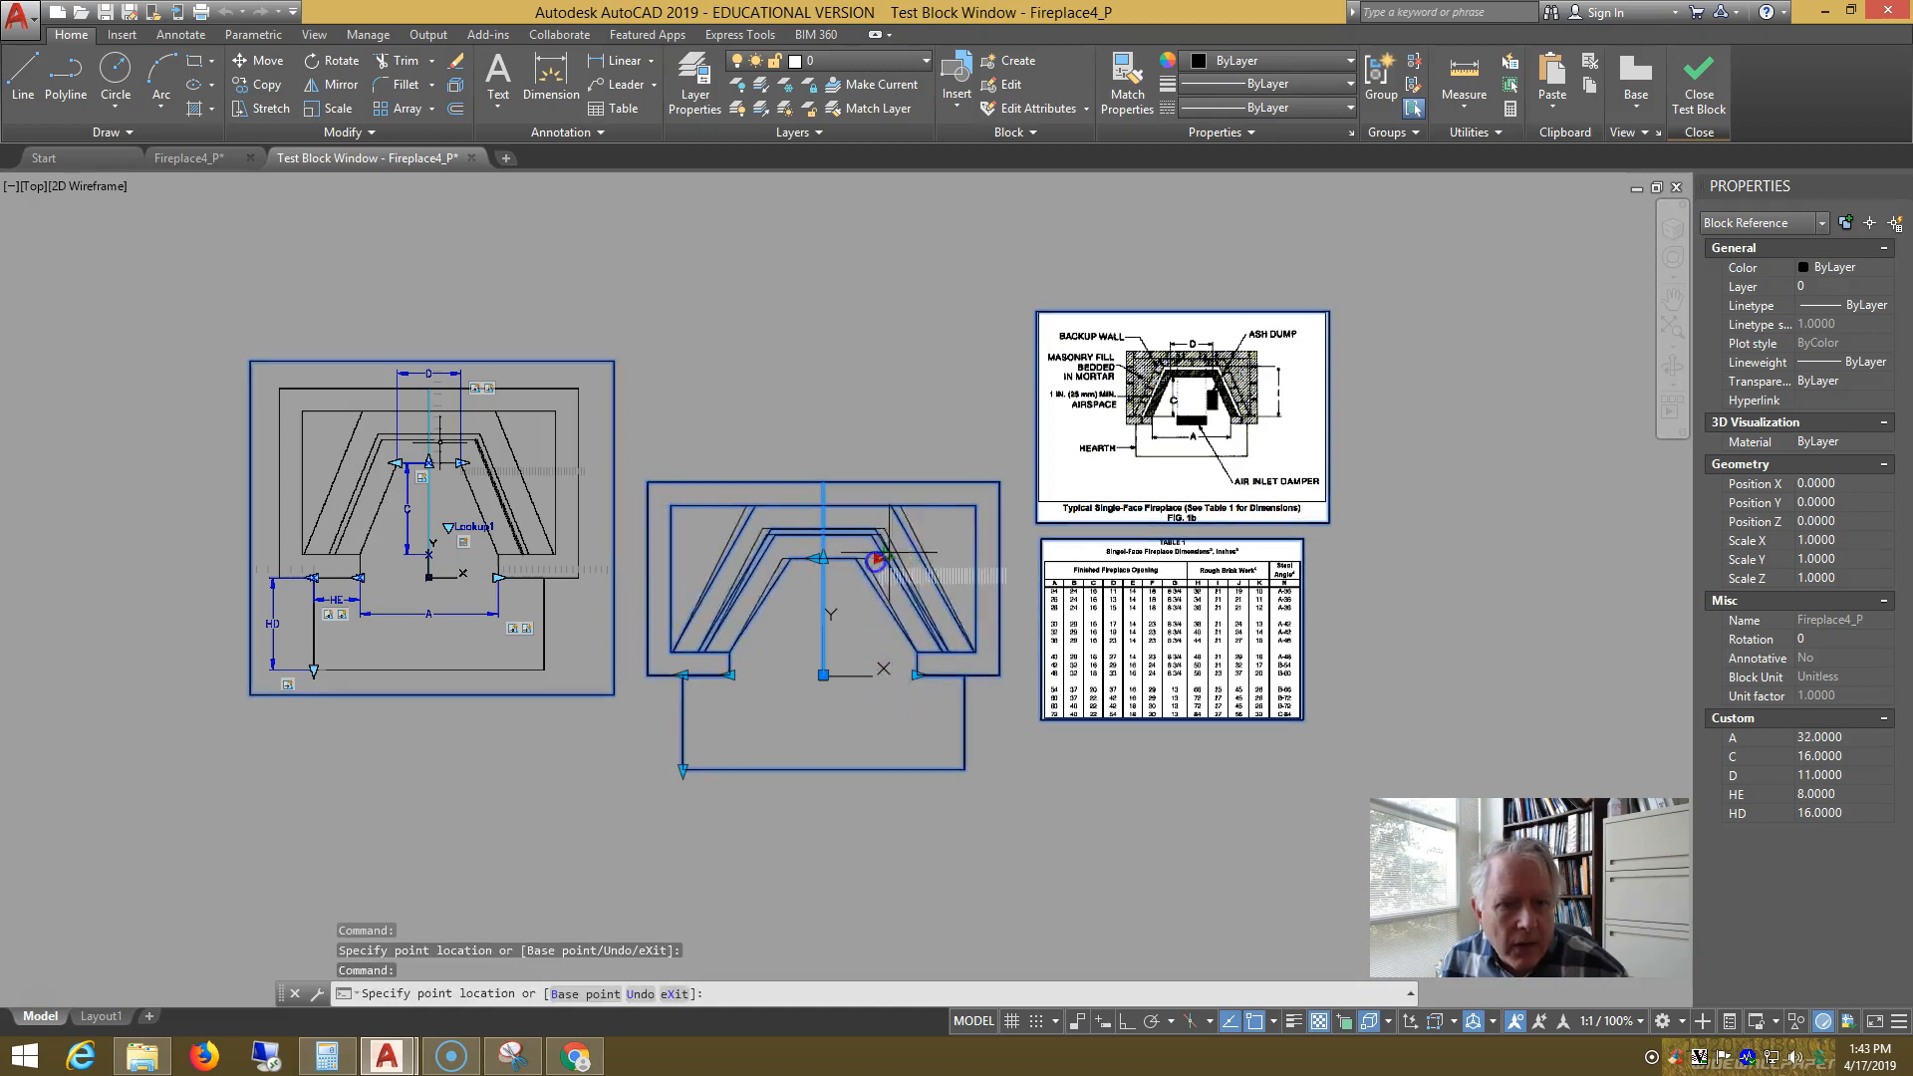
left_click(912, 552)
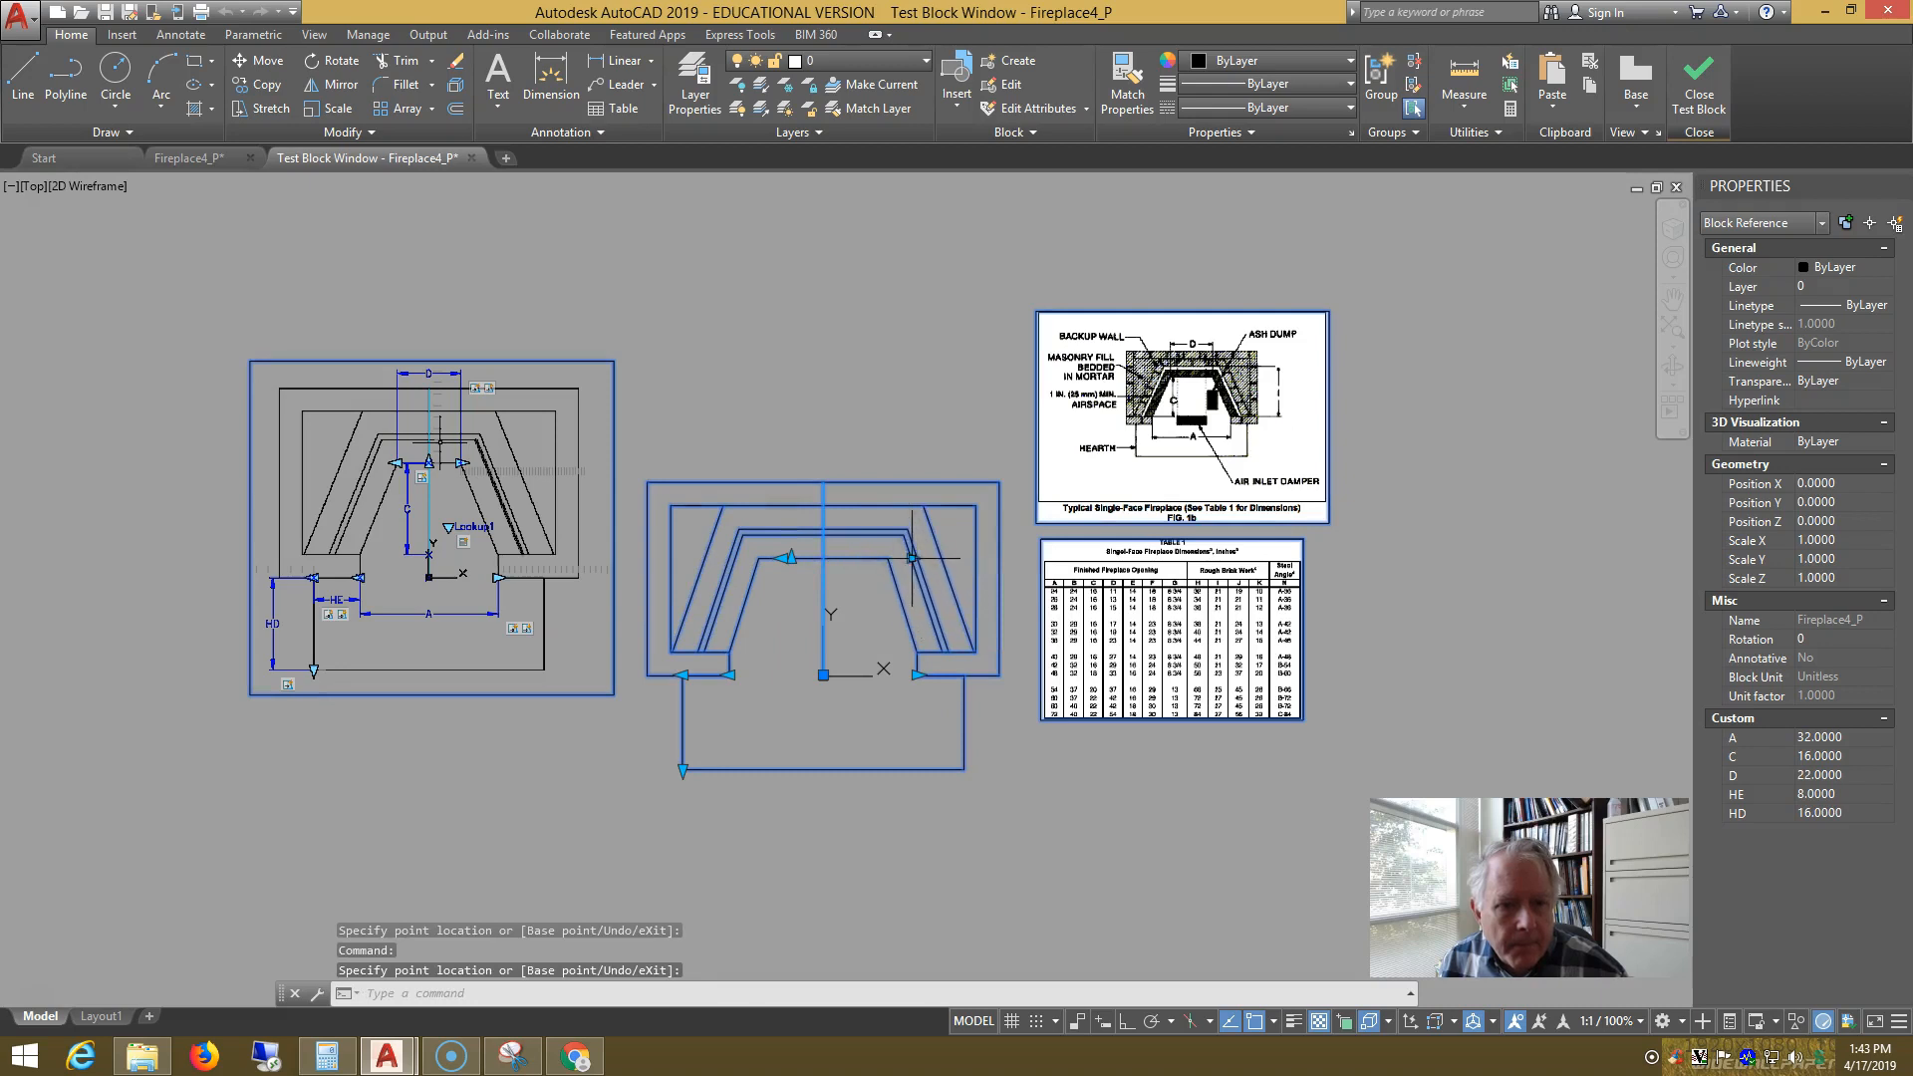
left_click(911, 558)
left_click(879, 558)
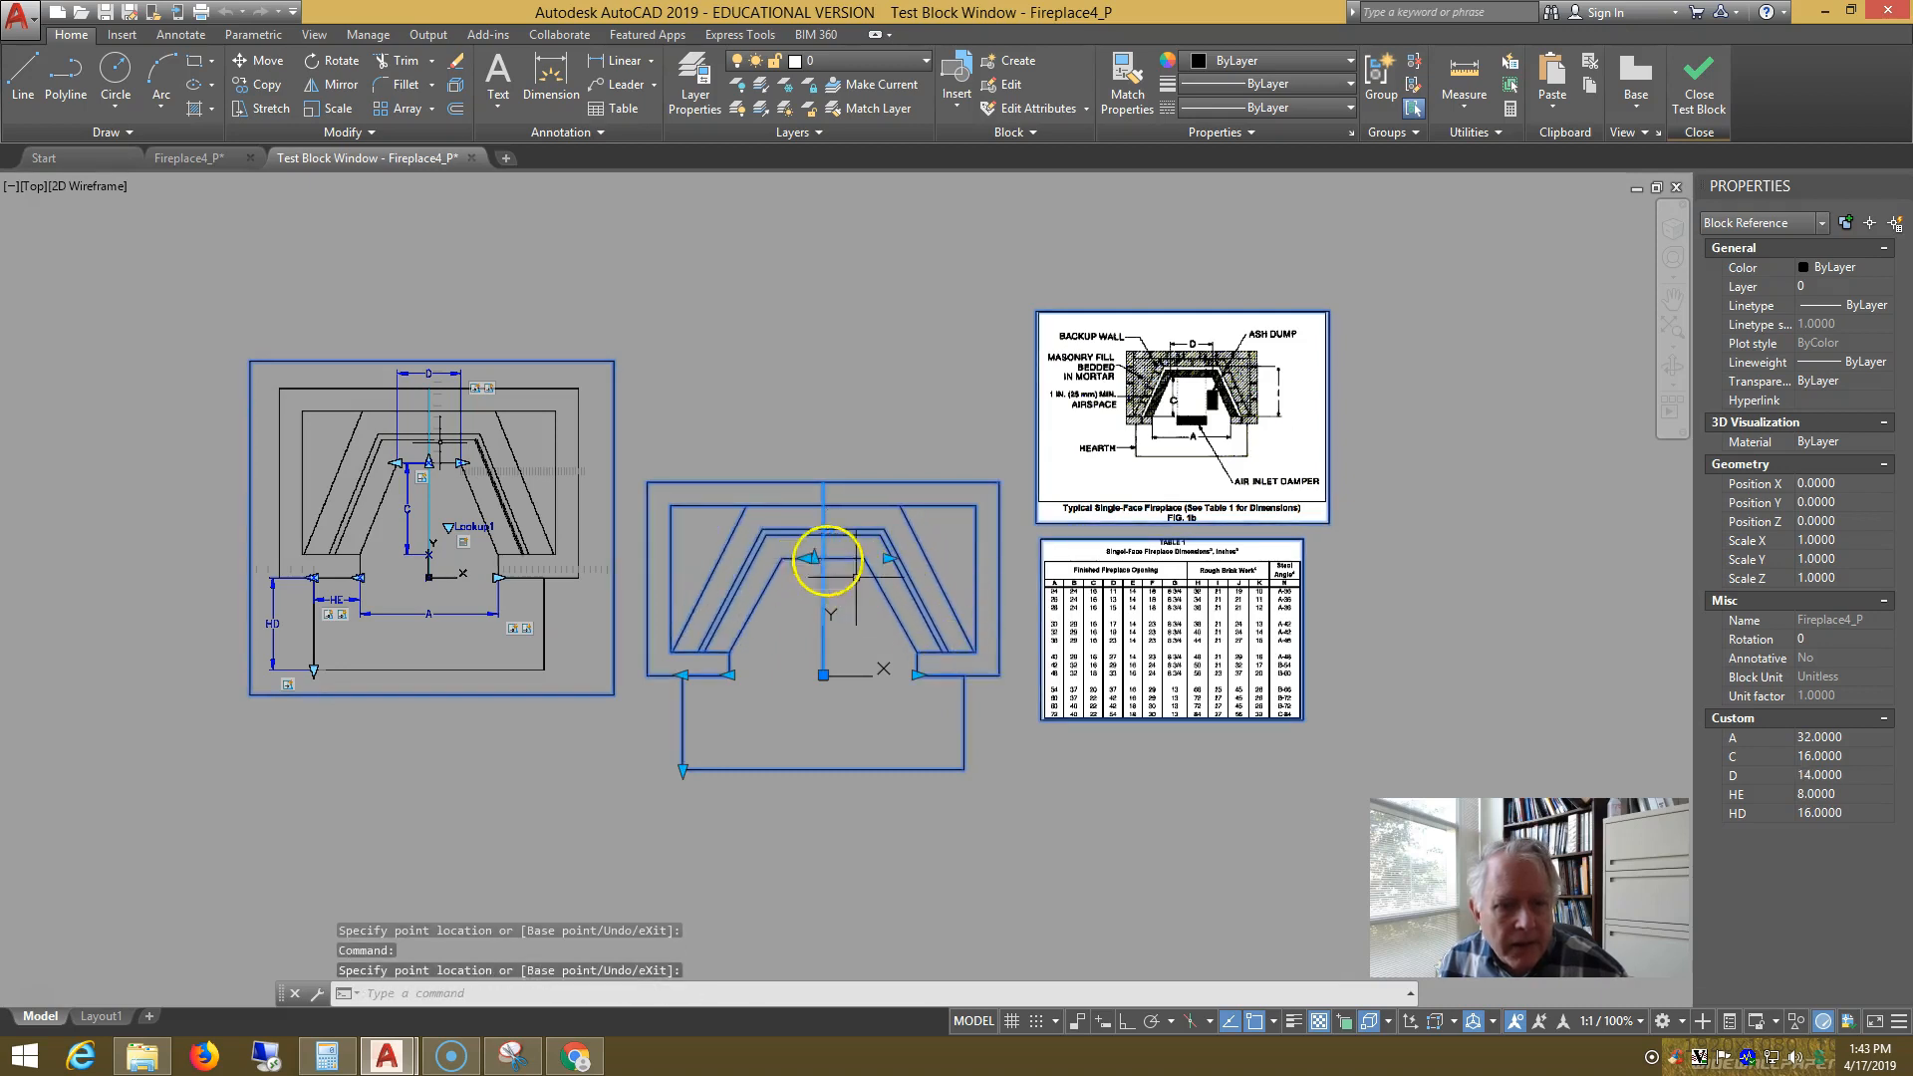
- Test the opening width grip again, stretching A to 40 and finally bringing it back to 26
left_click(941, 674)
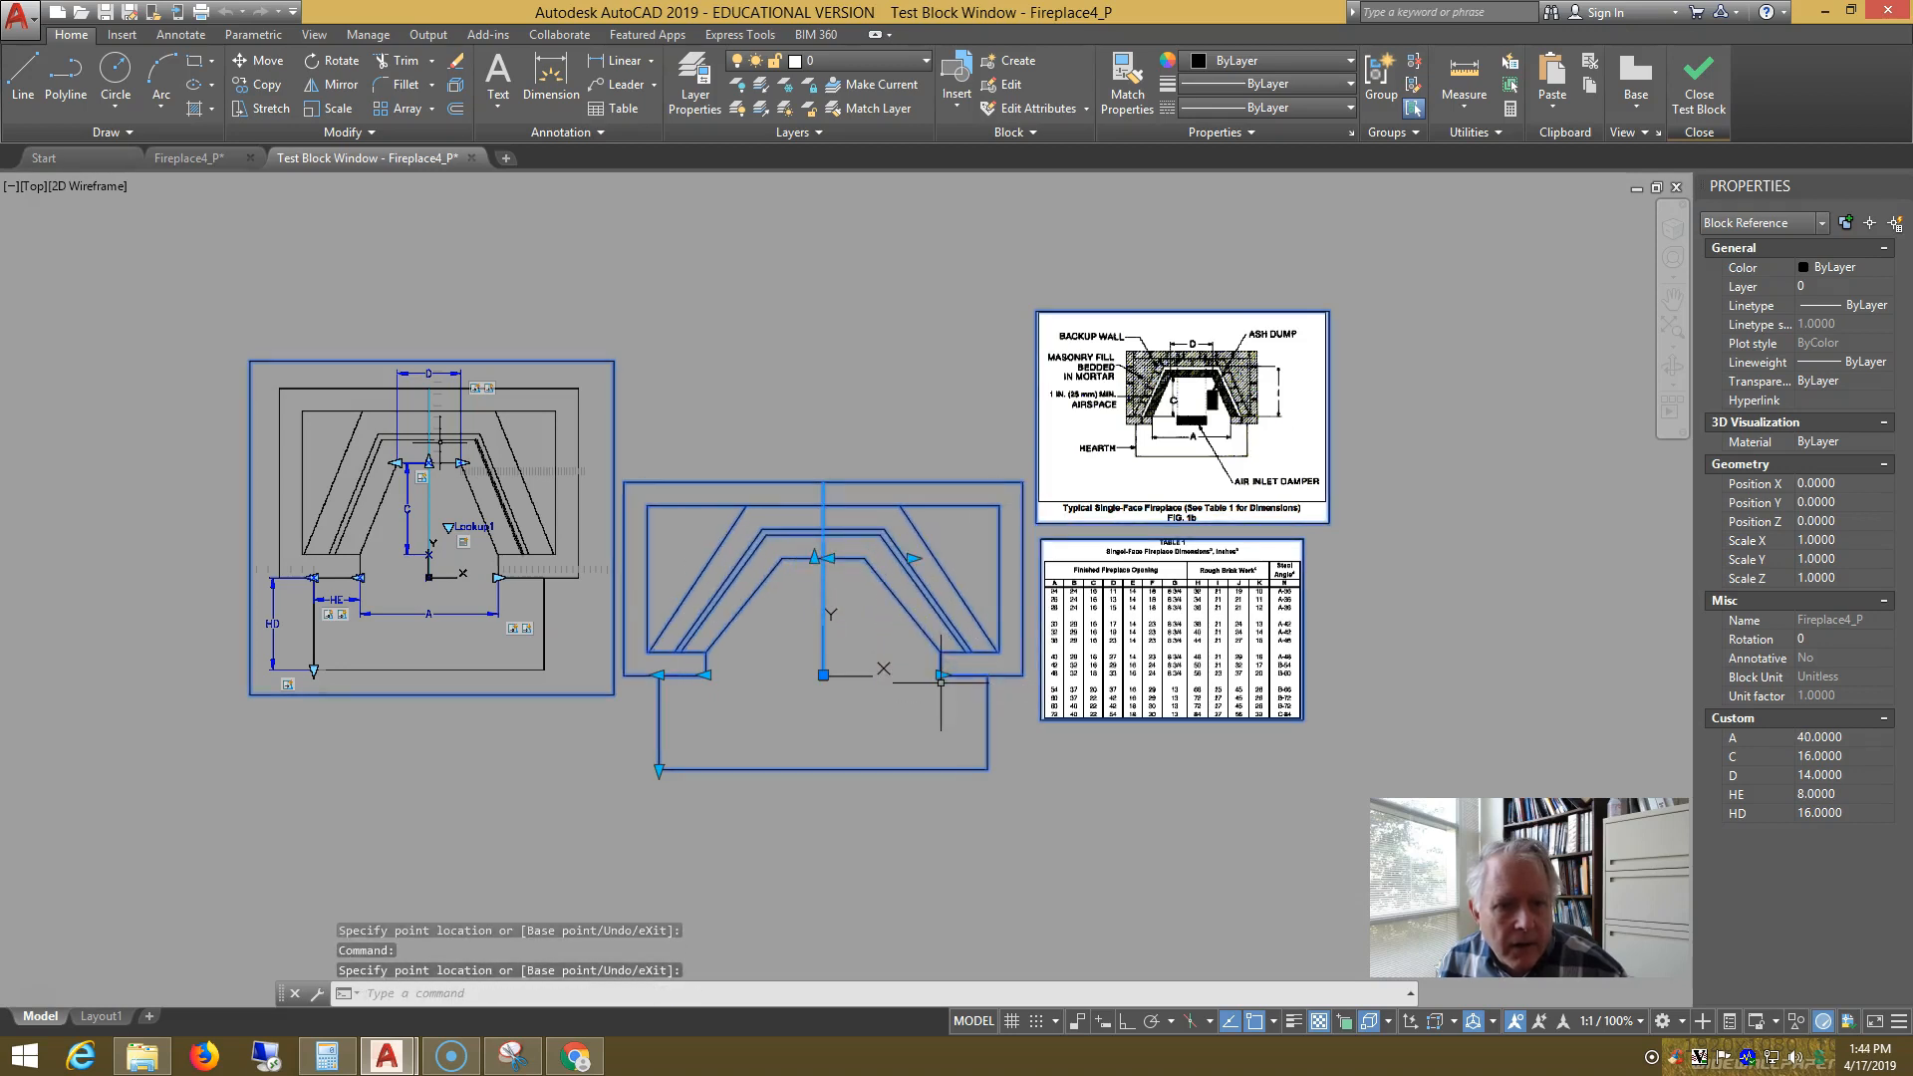
left_click(941, 675)
left_click(900, 675)
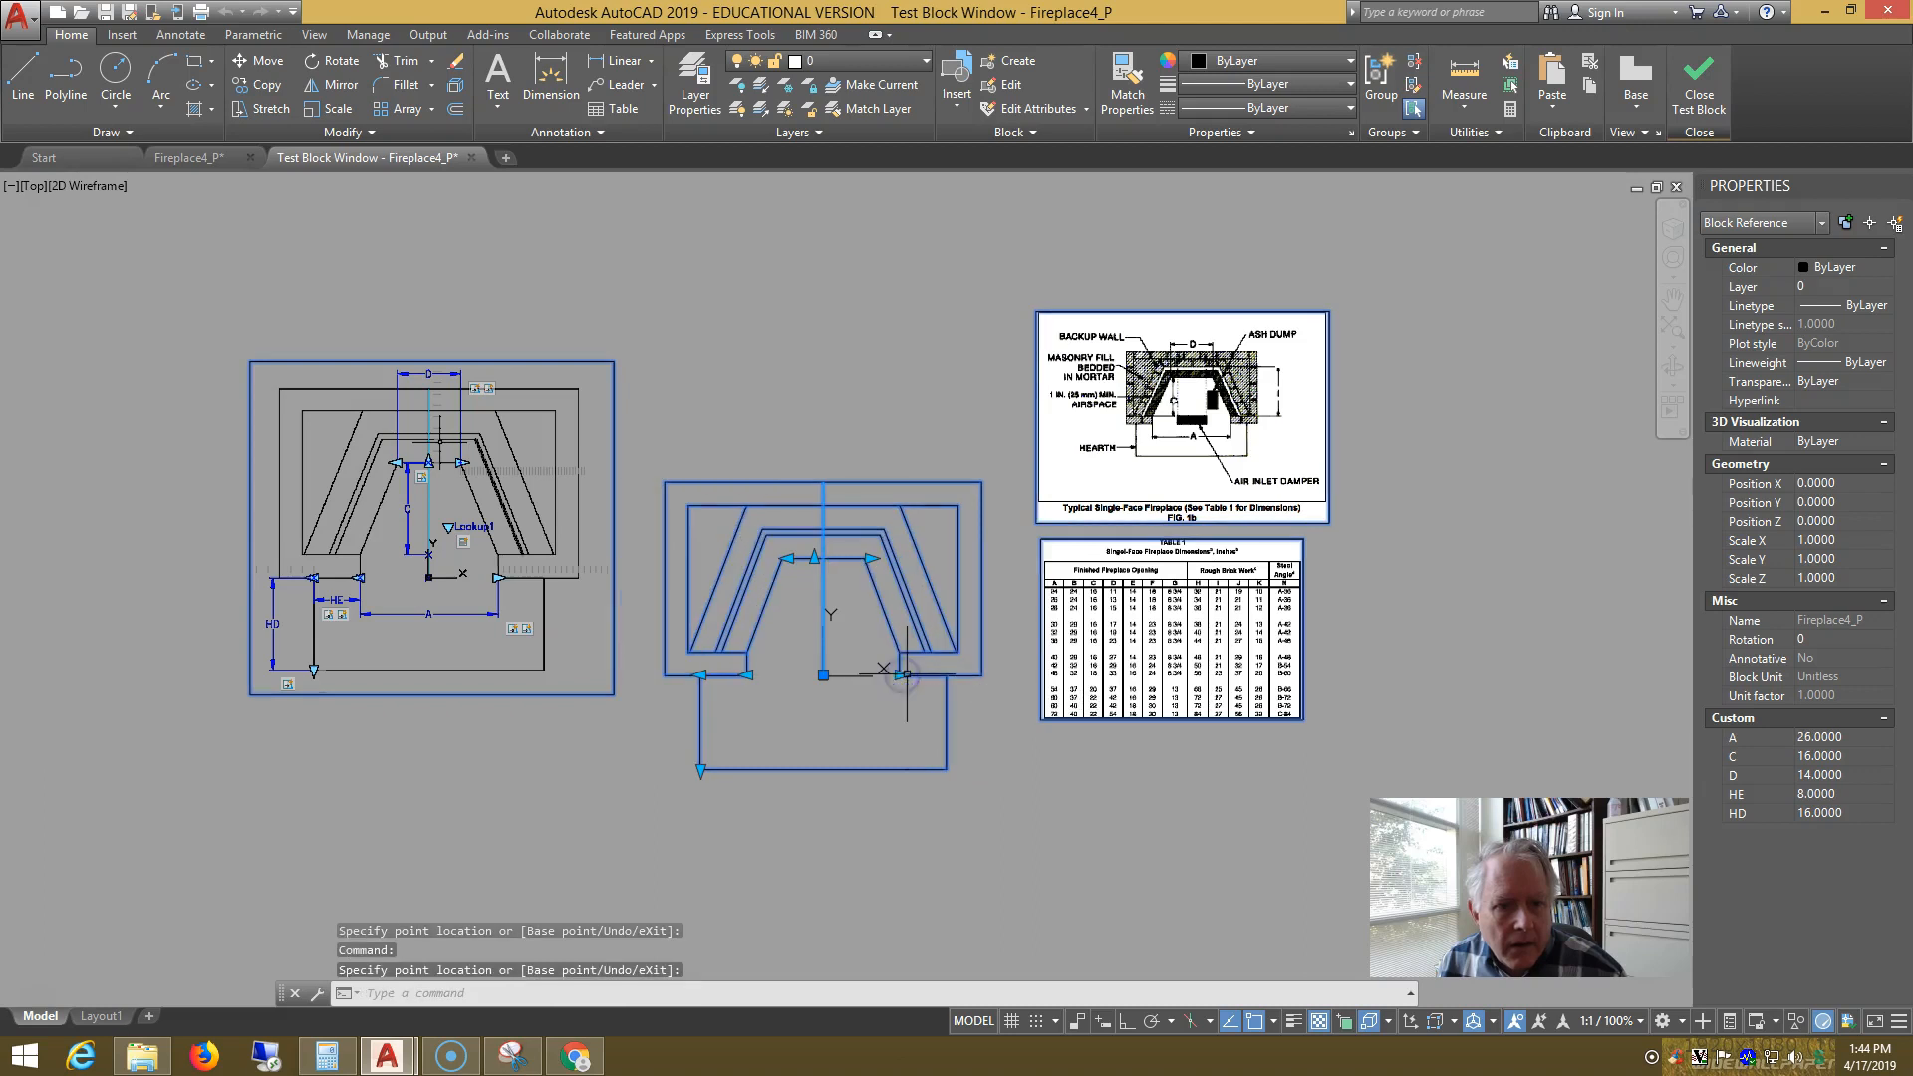
left_click(900, 676)
left_click(923, 675)
left_click(923, 675)
left_click(900, 675)
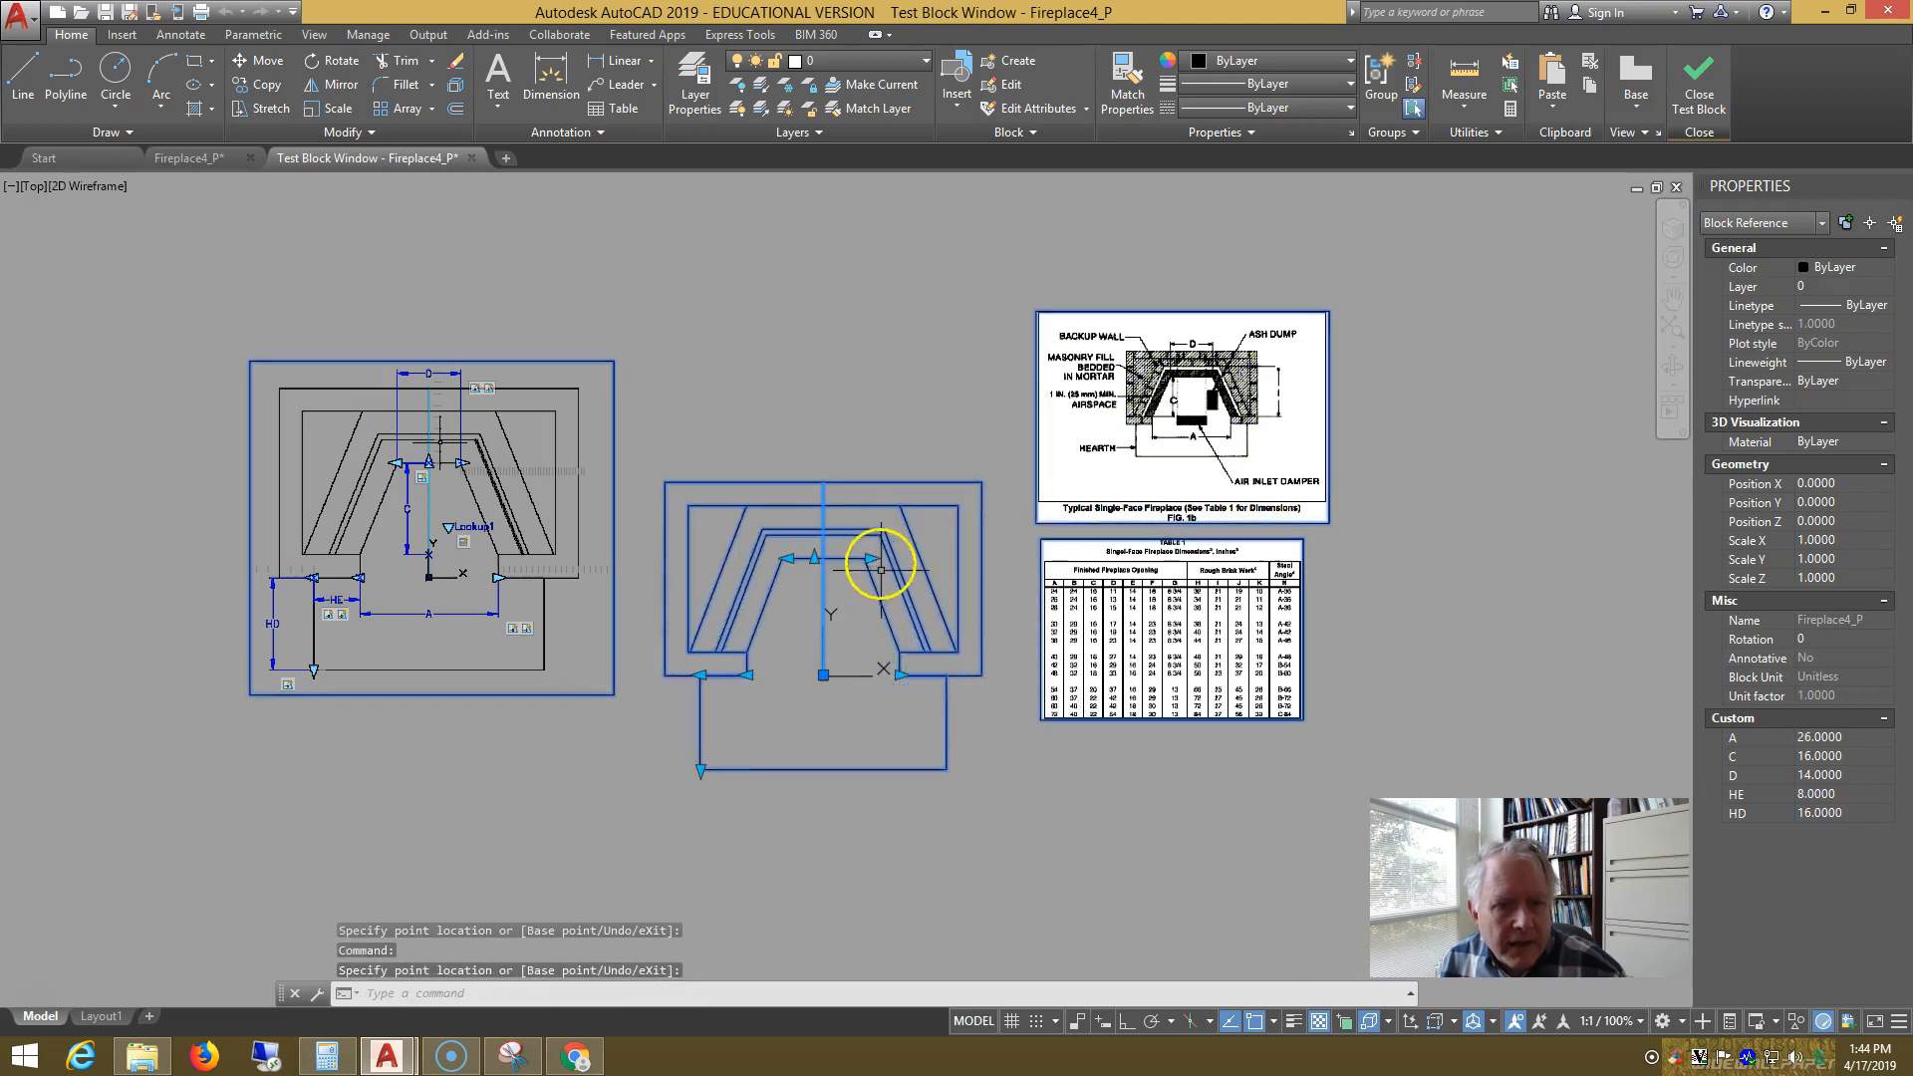
- Test the hearth's HD depth and HE extension grips, and close the test block window
left_click(700, 768)
left_click(697, 758)
left_click(699, 675)
left_click(641, 675)
left_click(1705, 88)
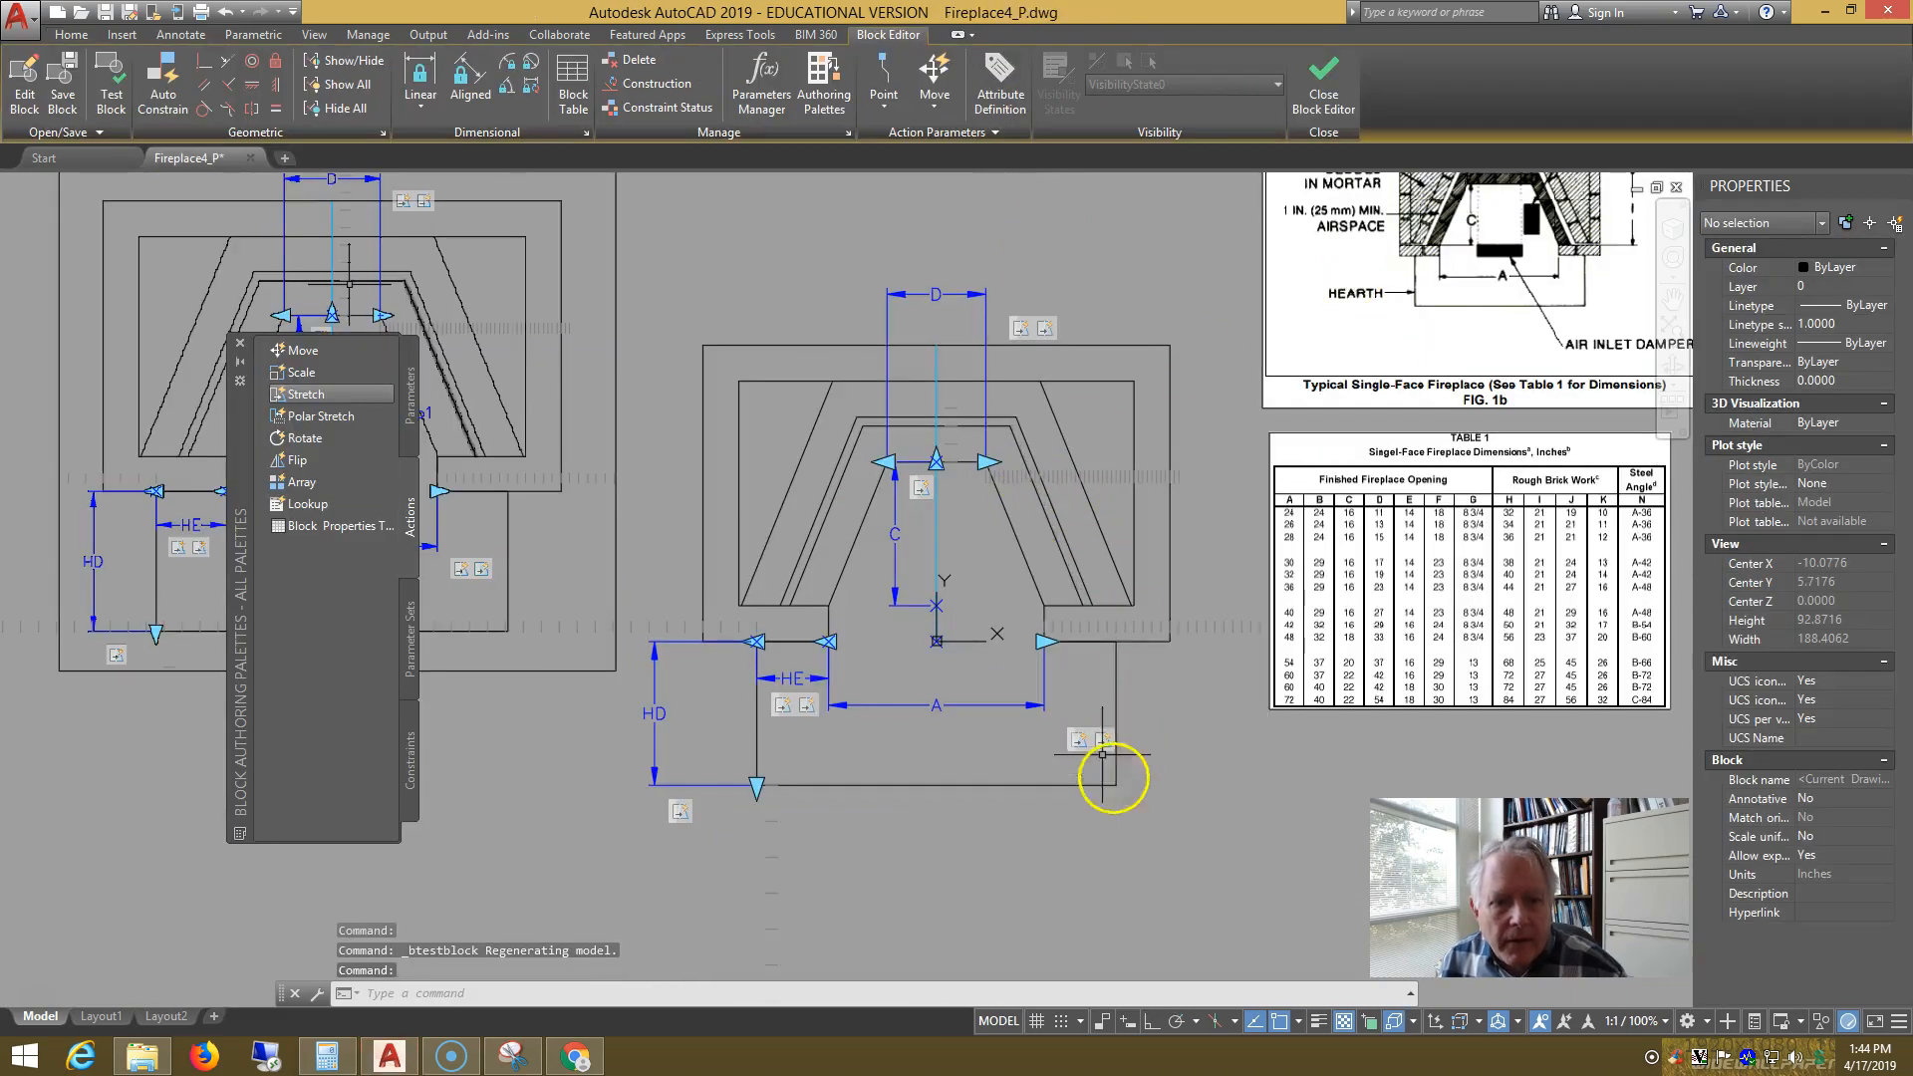
- Examine the stretch frames and selected objects of parameter A's two stretch actions, first the left one, then the right one
left_click(1079, 740)
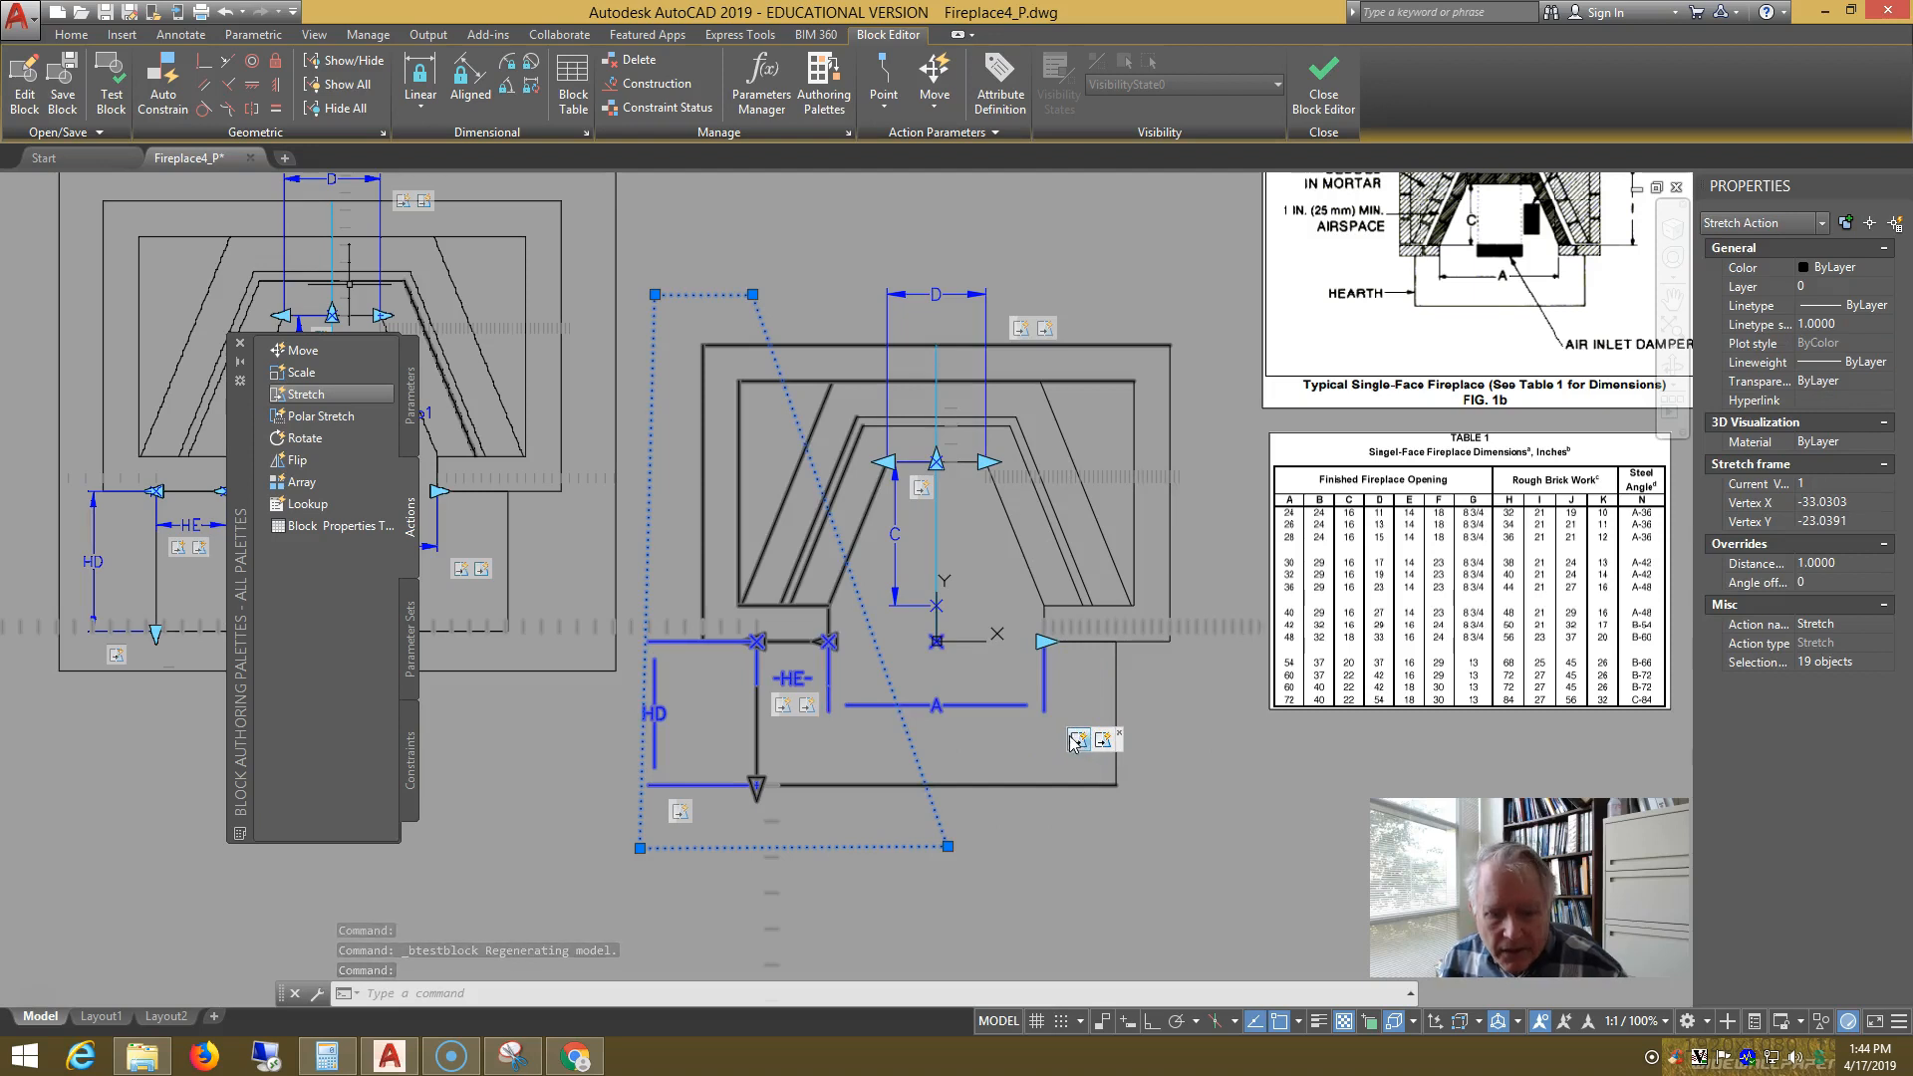
key("Escape")
left_click(1101, 743)
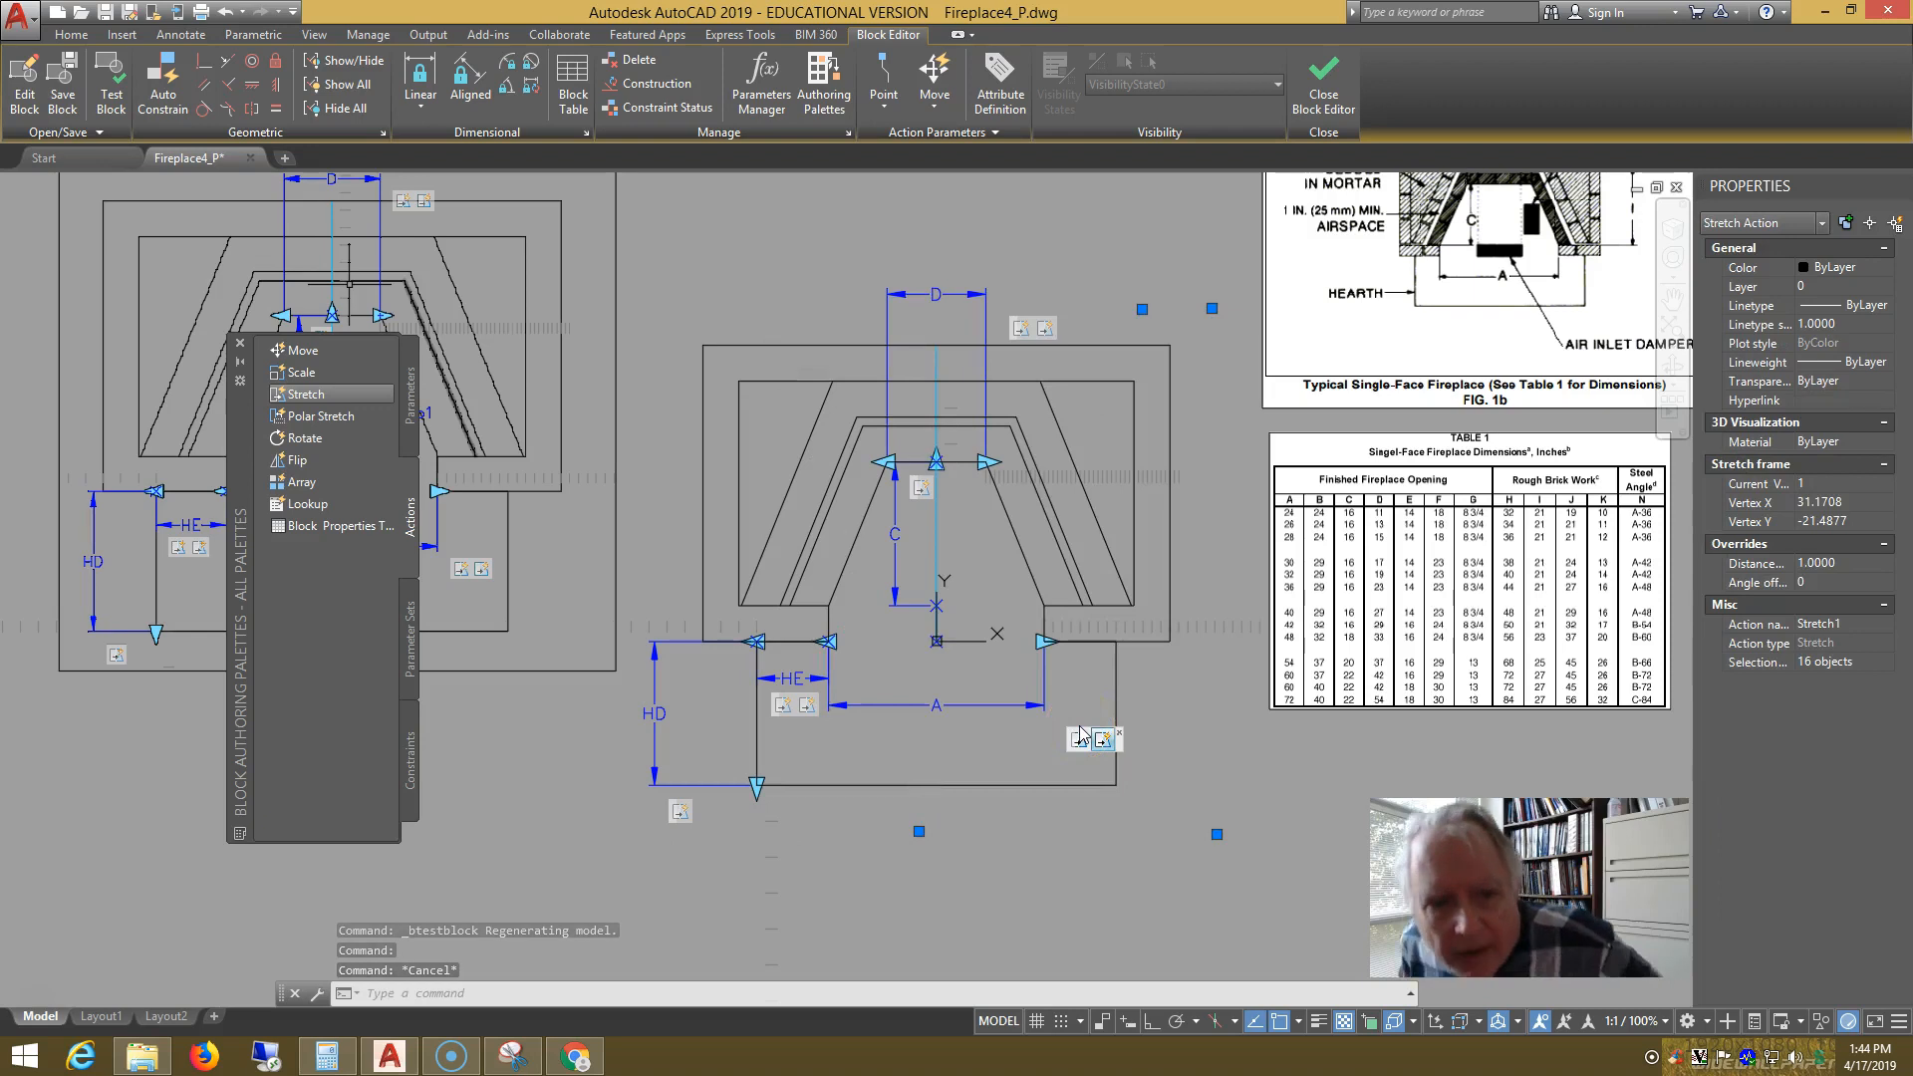
- Examine the stretch frame of parameter D's right stretch action, then compare the frames and selected objects of parameter A's two stretch actions
key("Escape")
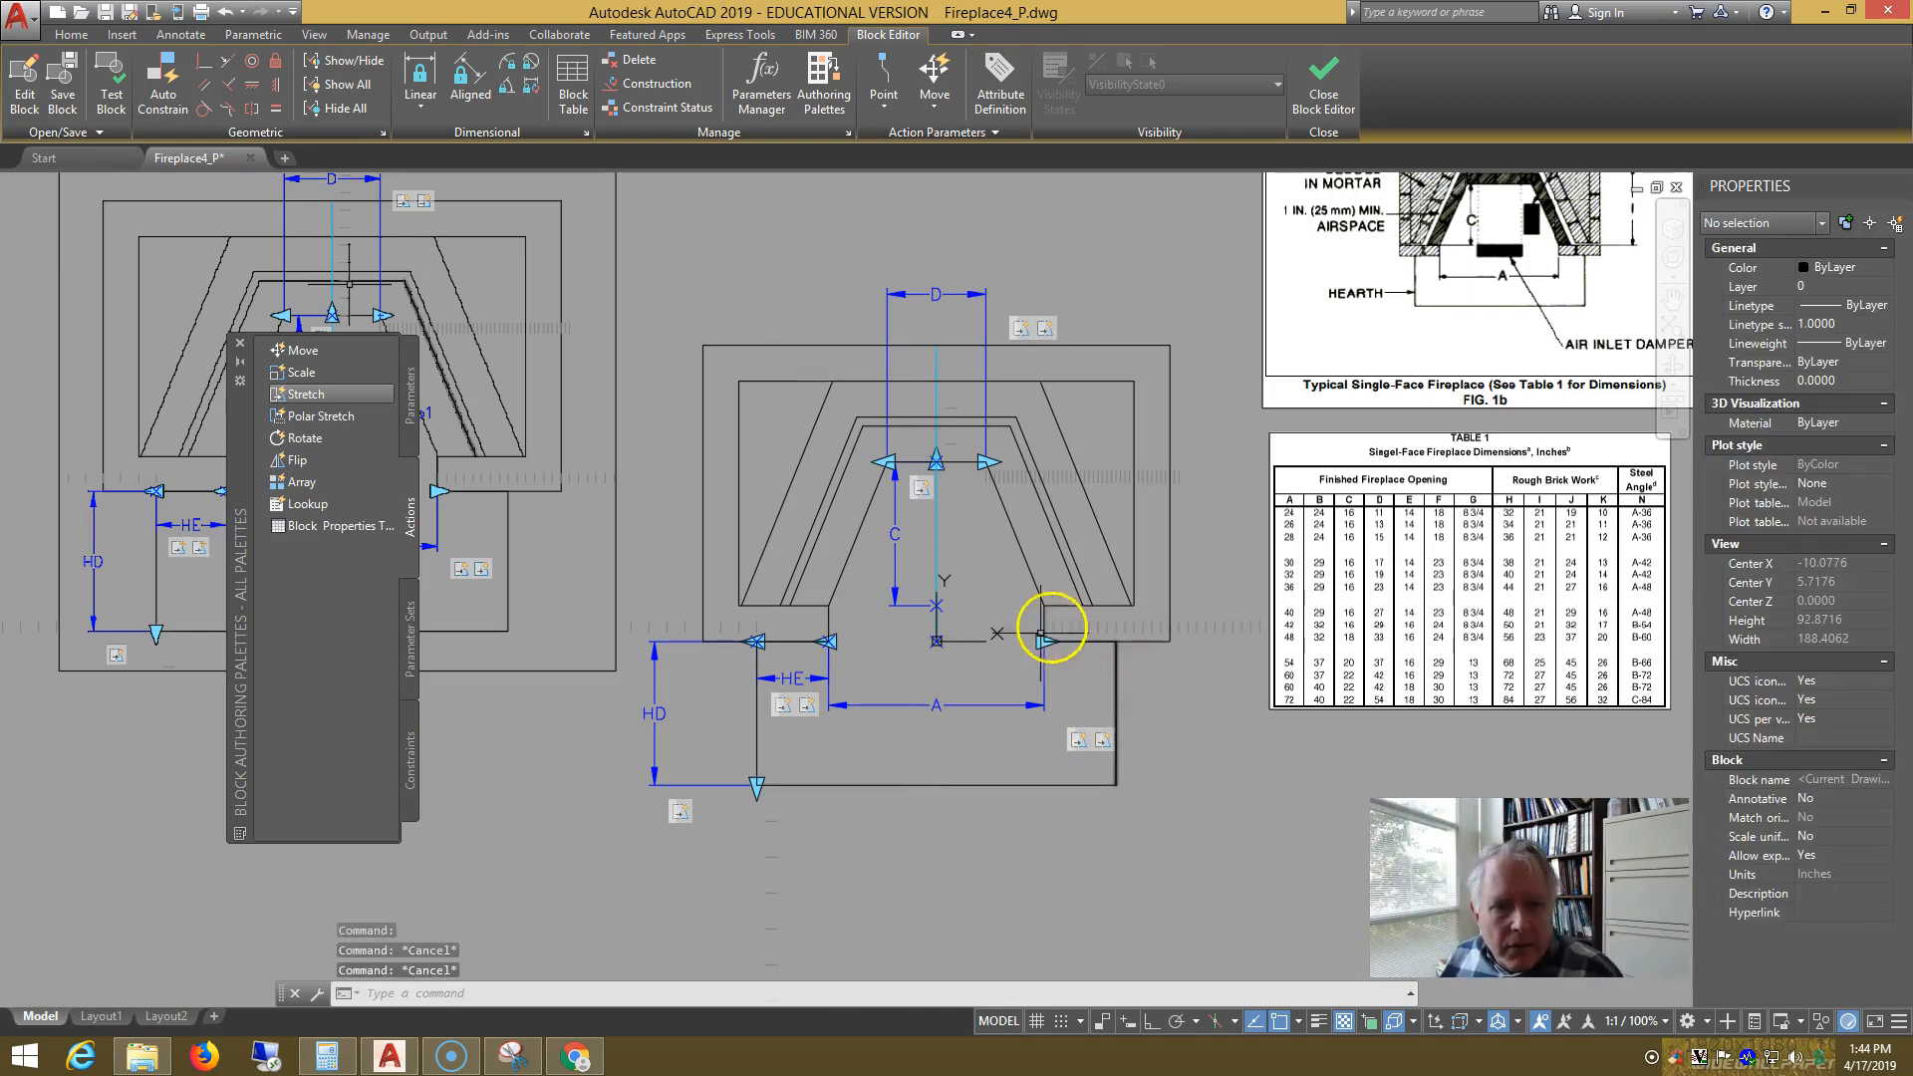
left_click(1045, 329)
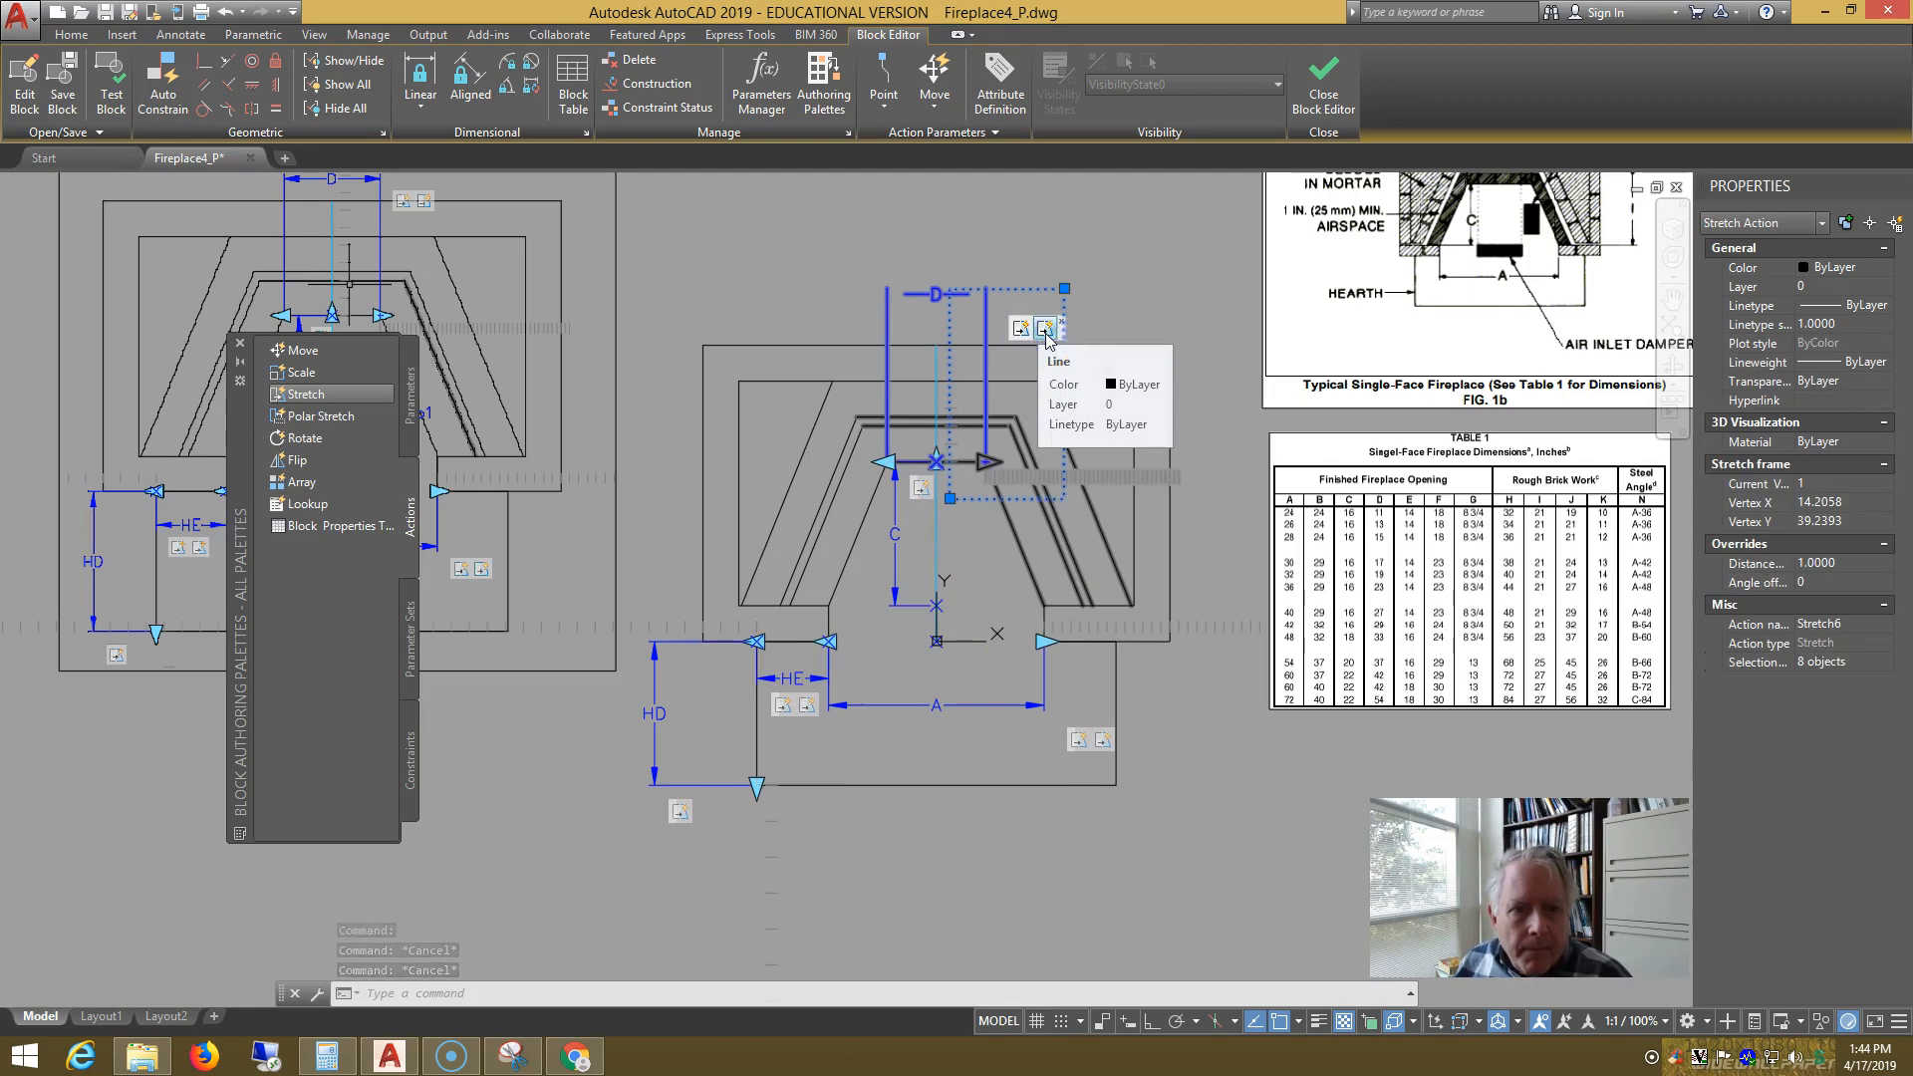
left_click(1080, 744)
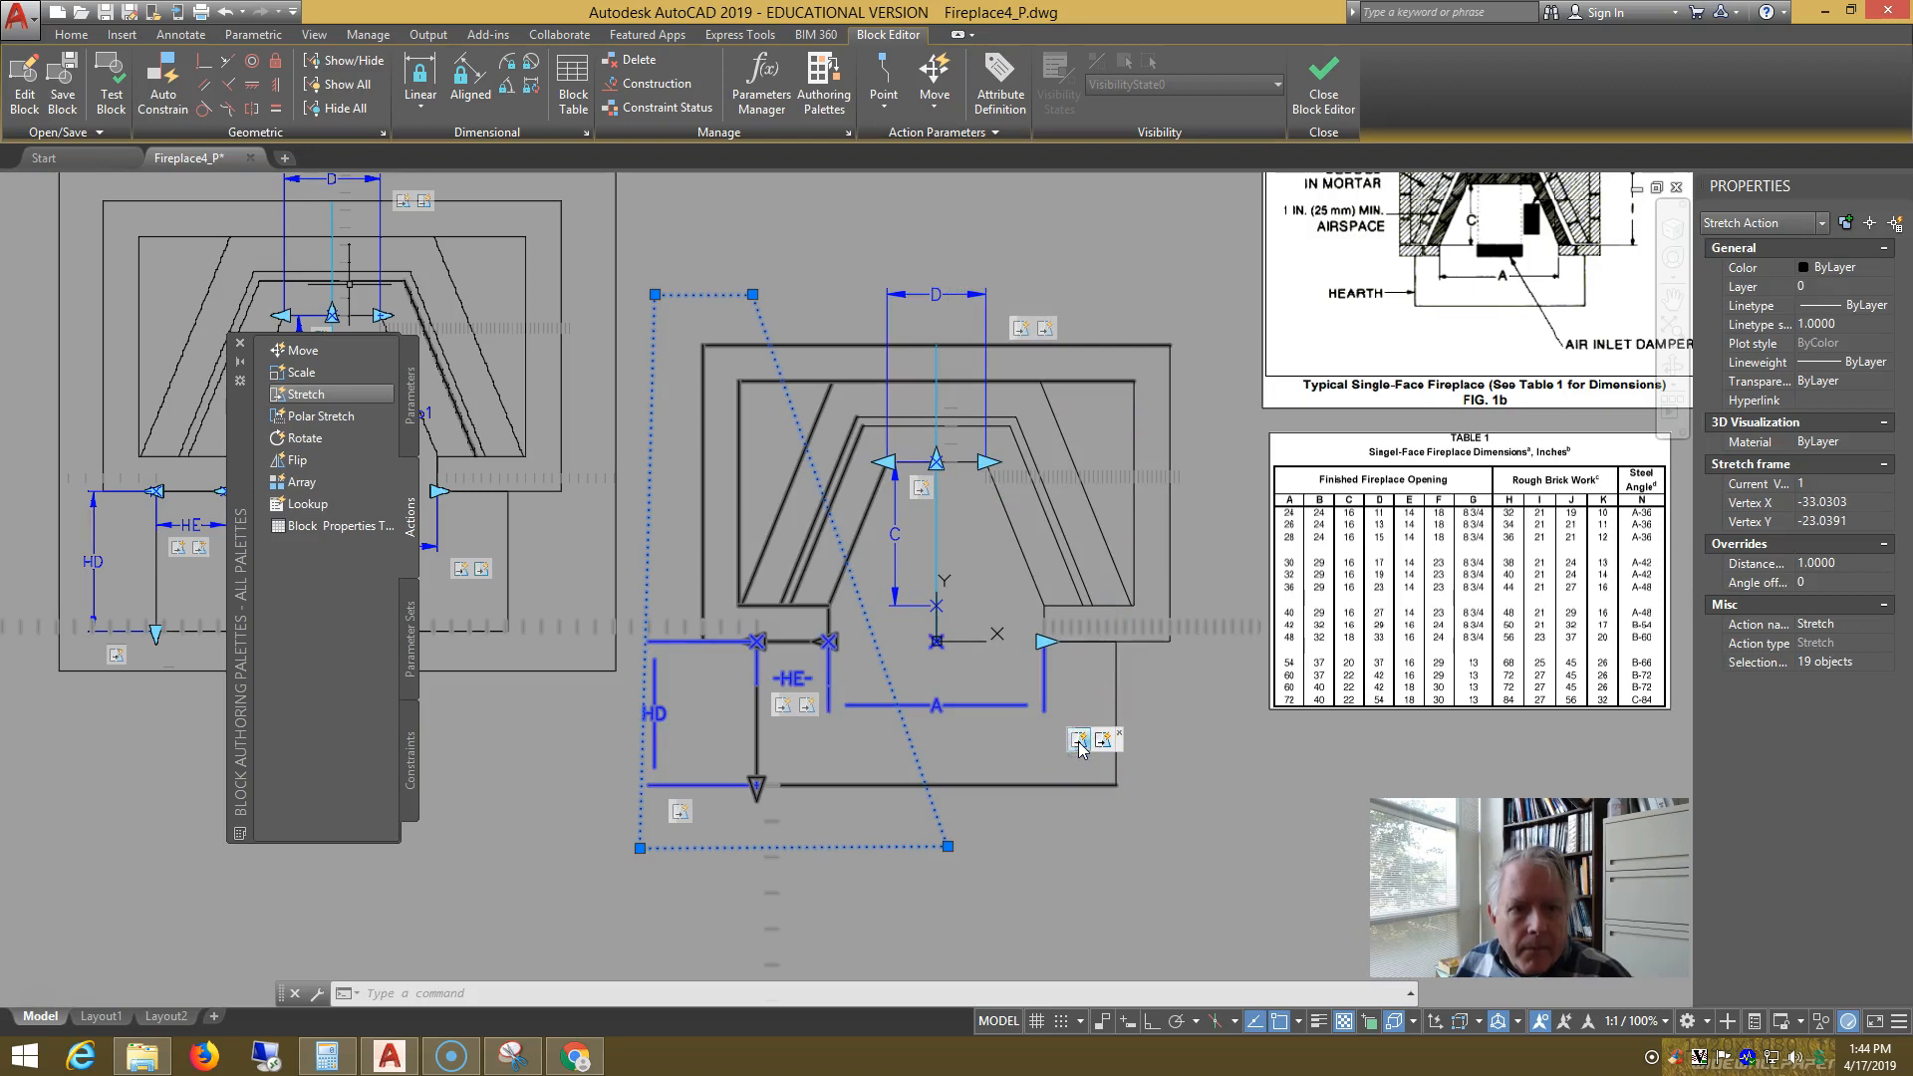
left_click(1103, 742)
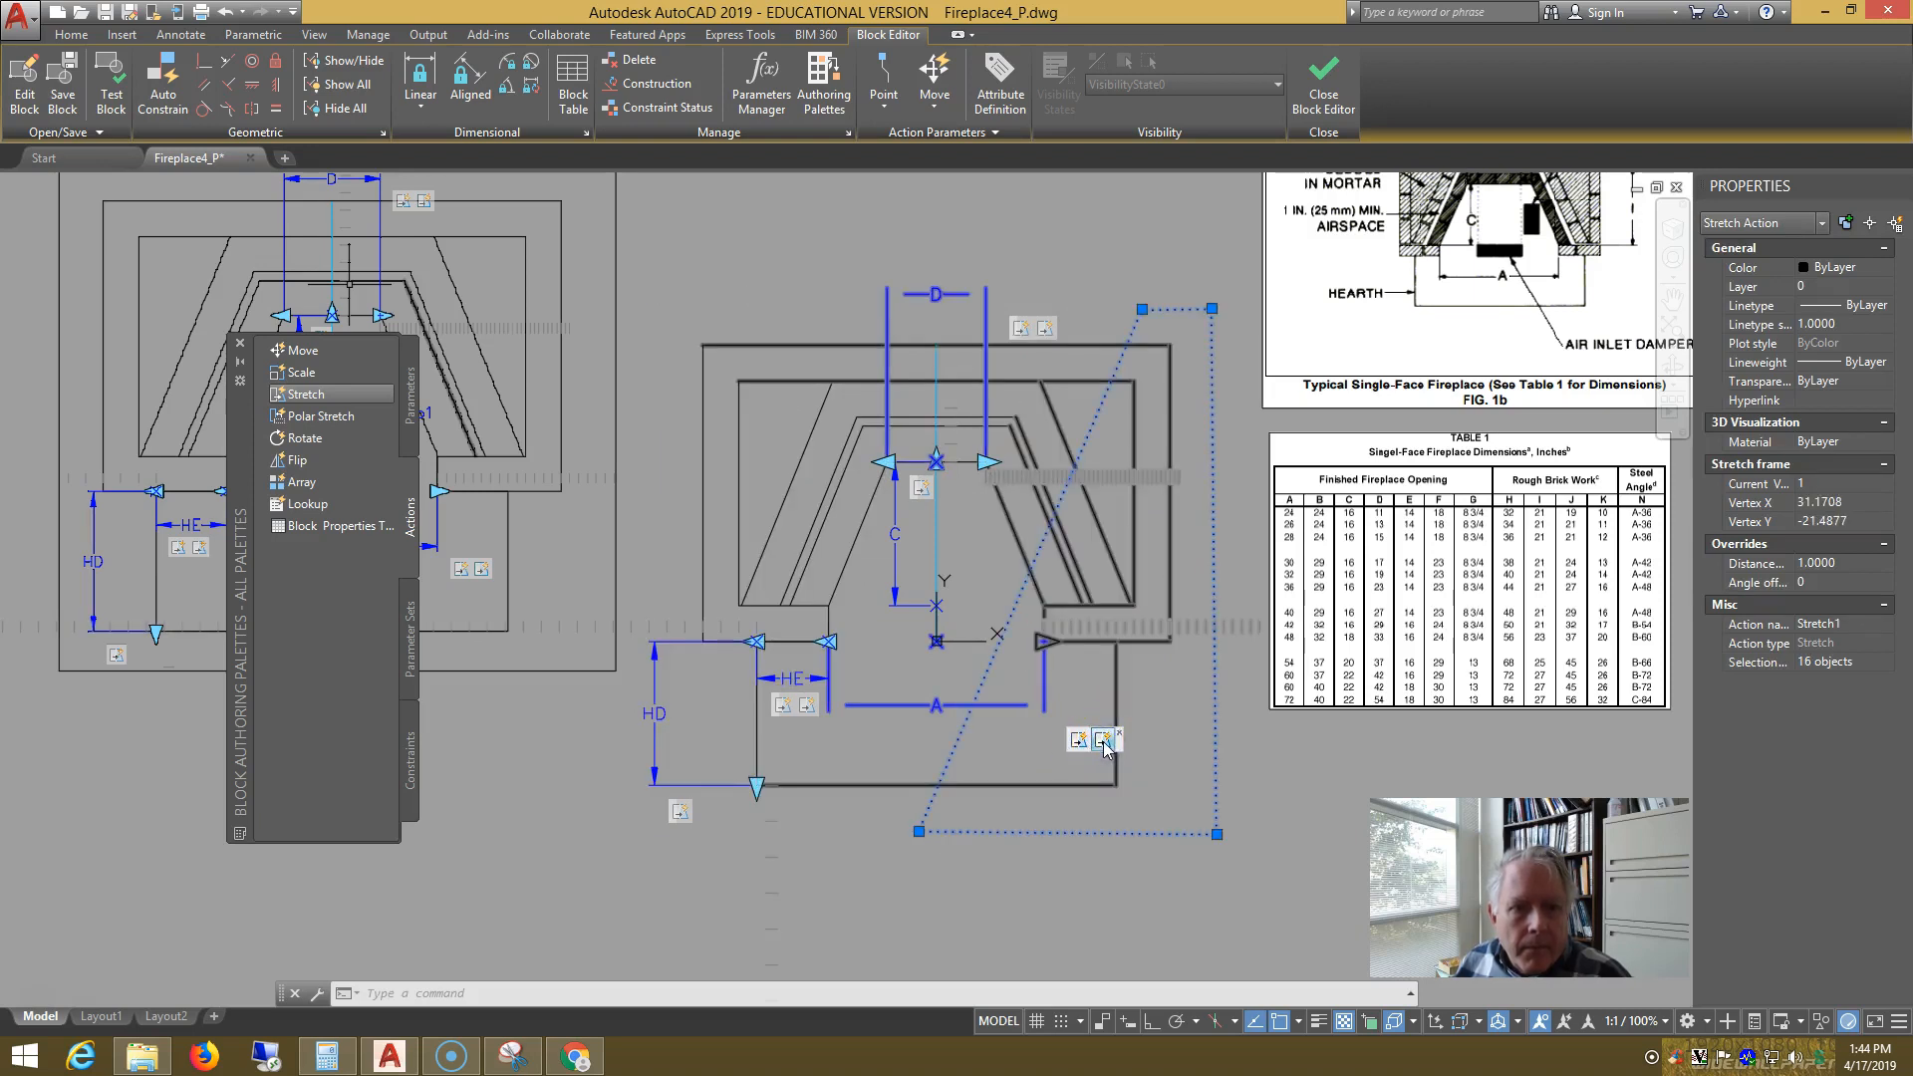
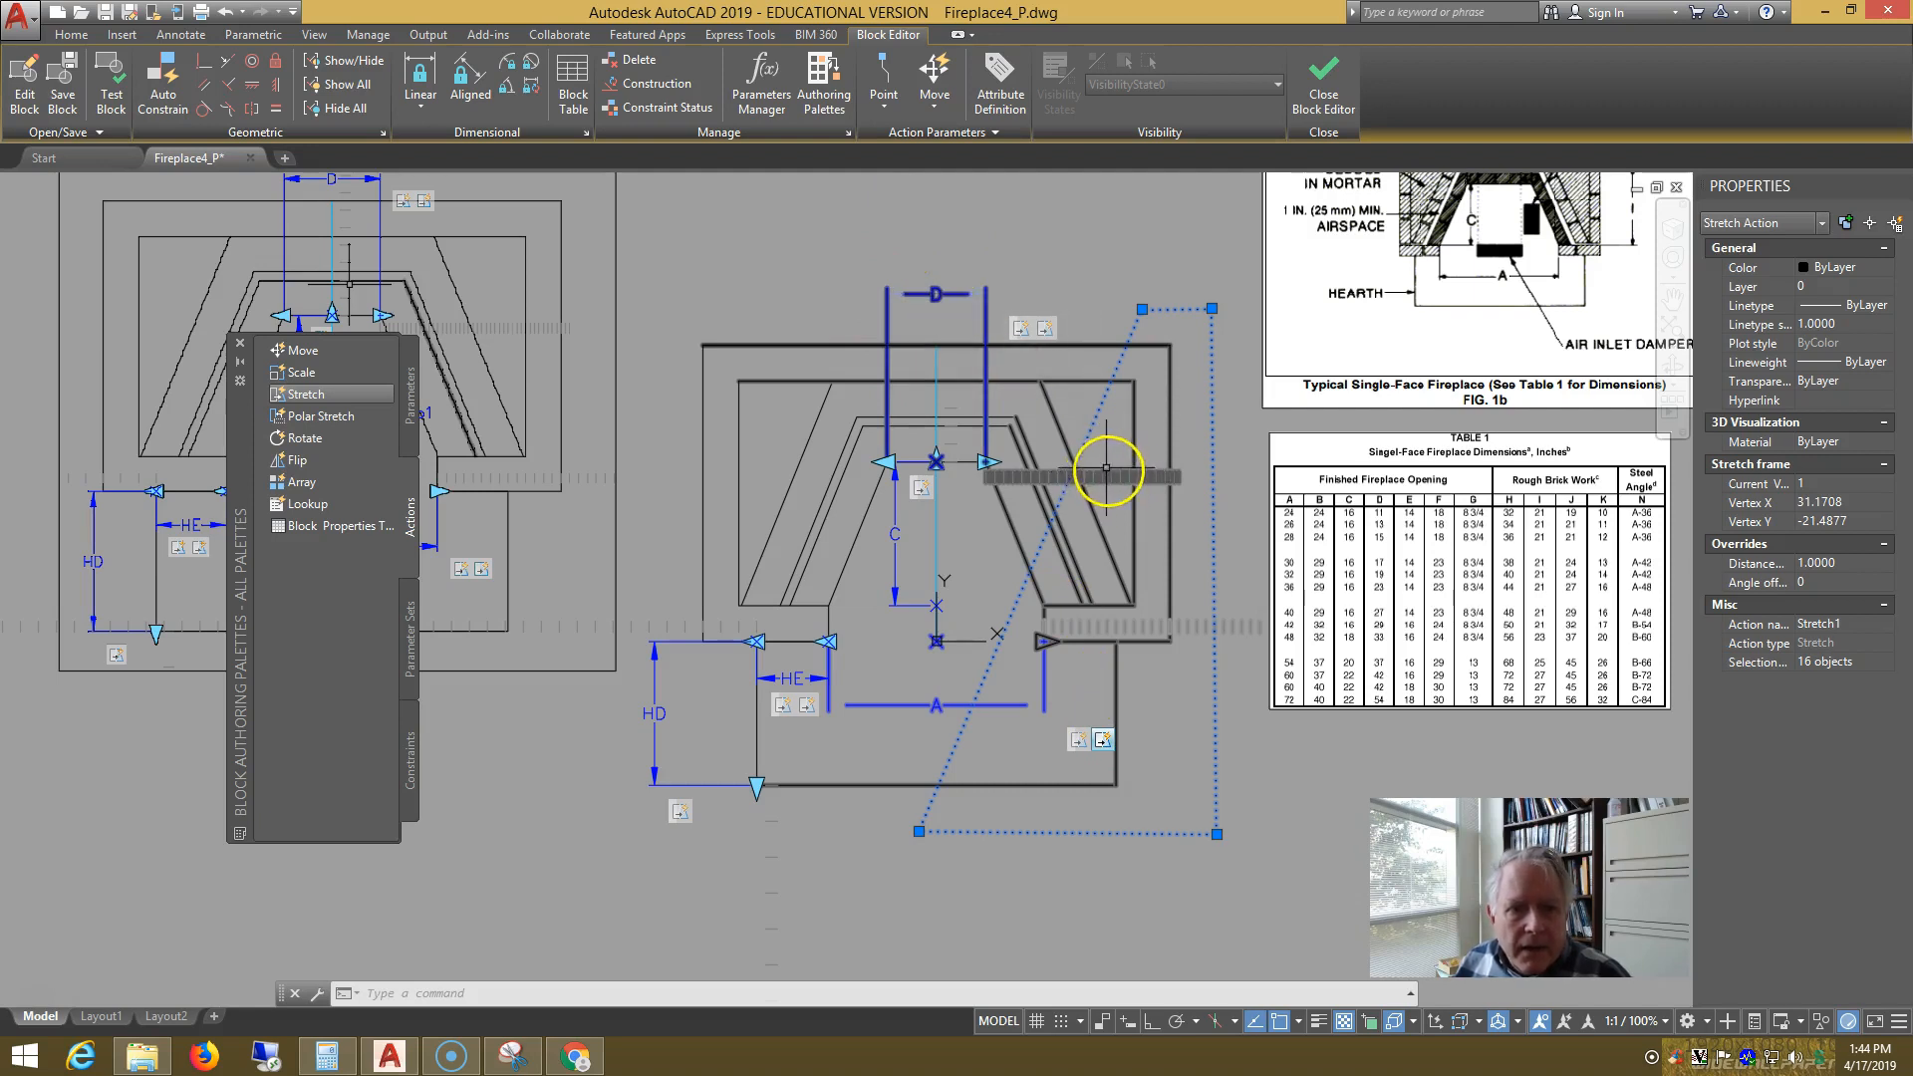
key("Escape")
key("Escape")
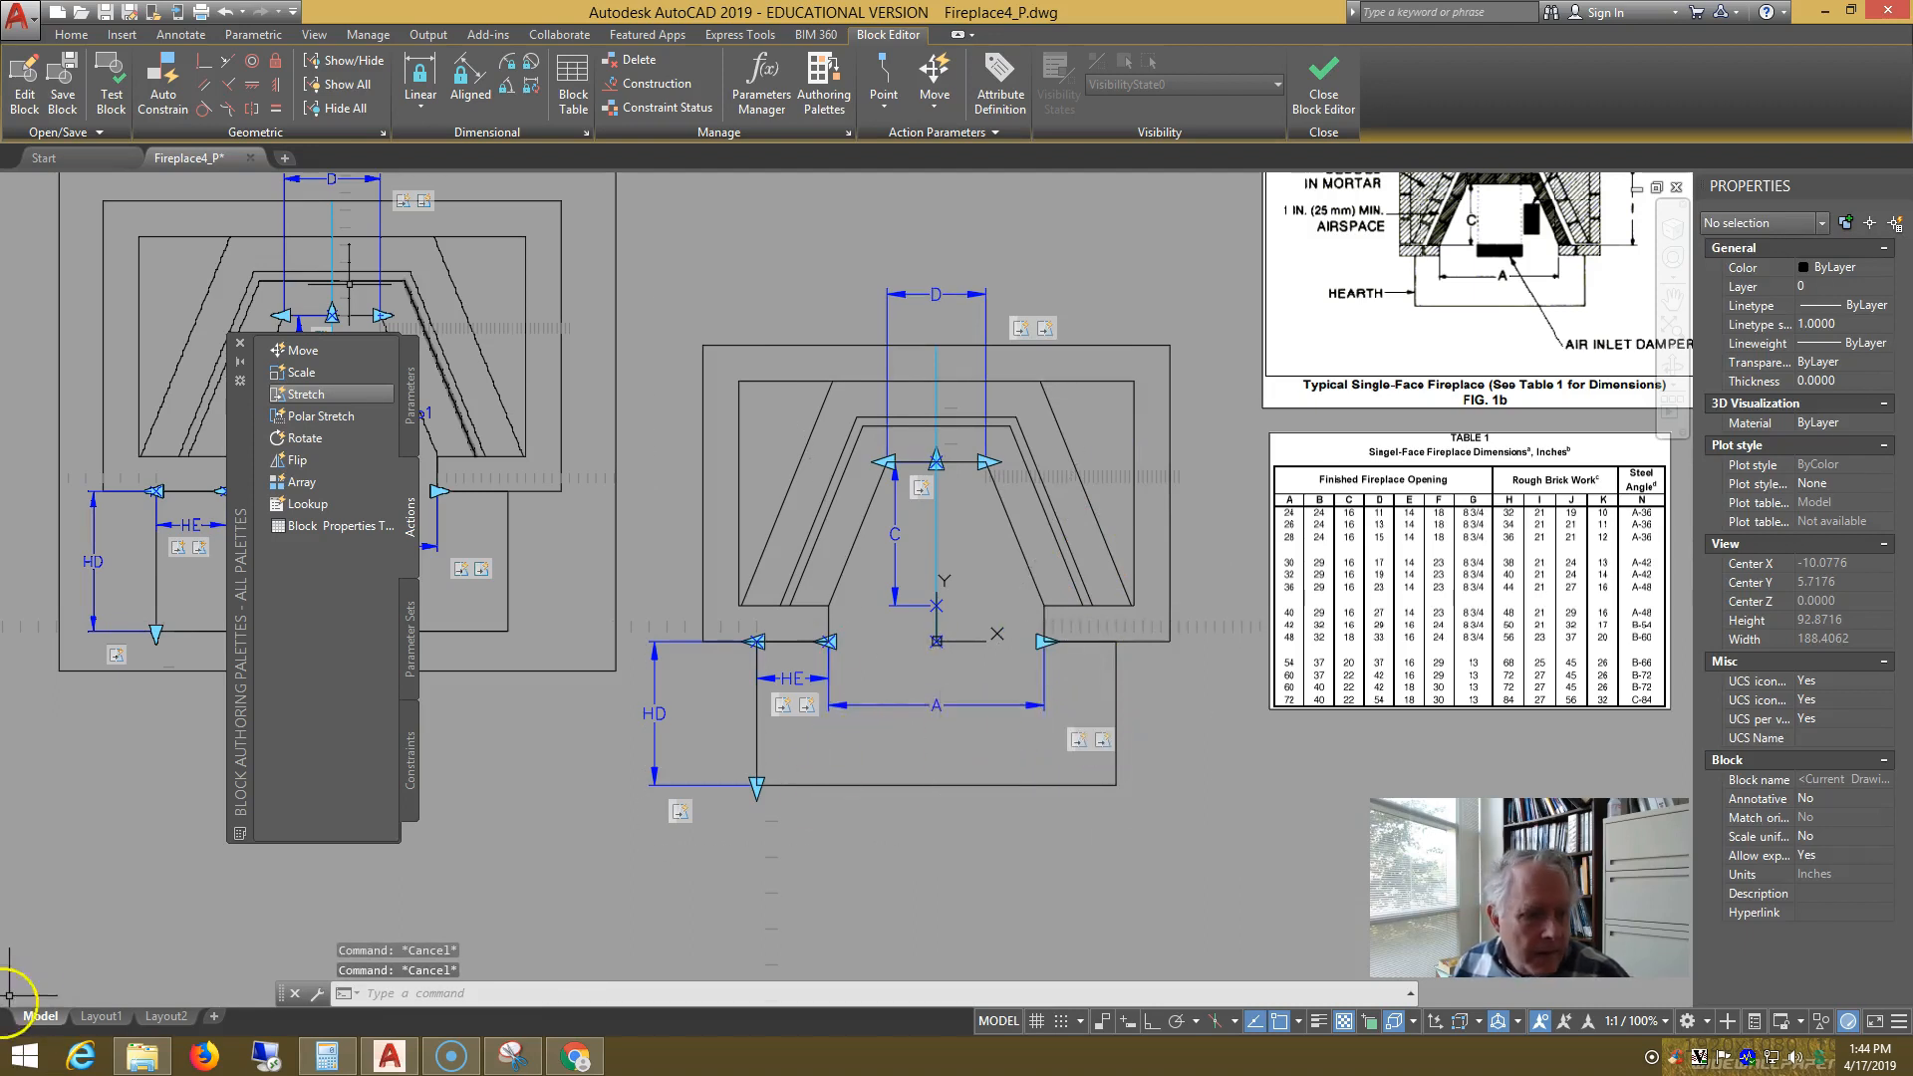
- Start a new selection set for parameter A's right stretch action and draw a slanted crossing-polygon stretch frame around the fireplace's right half
right_click(1108, 749)
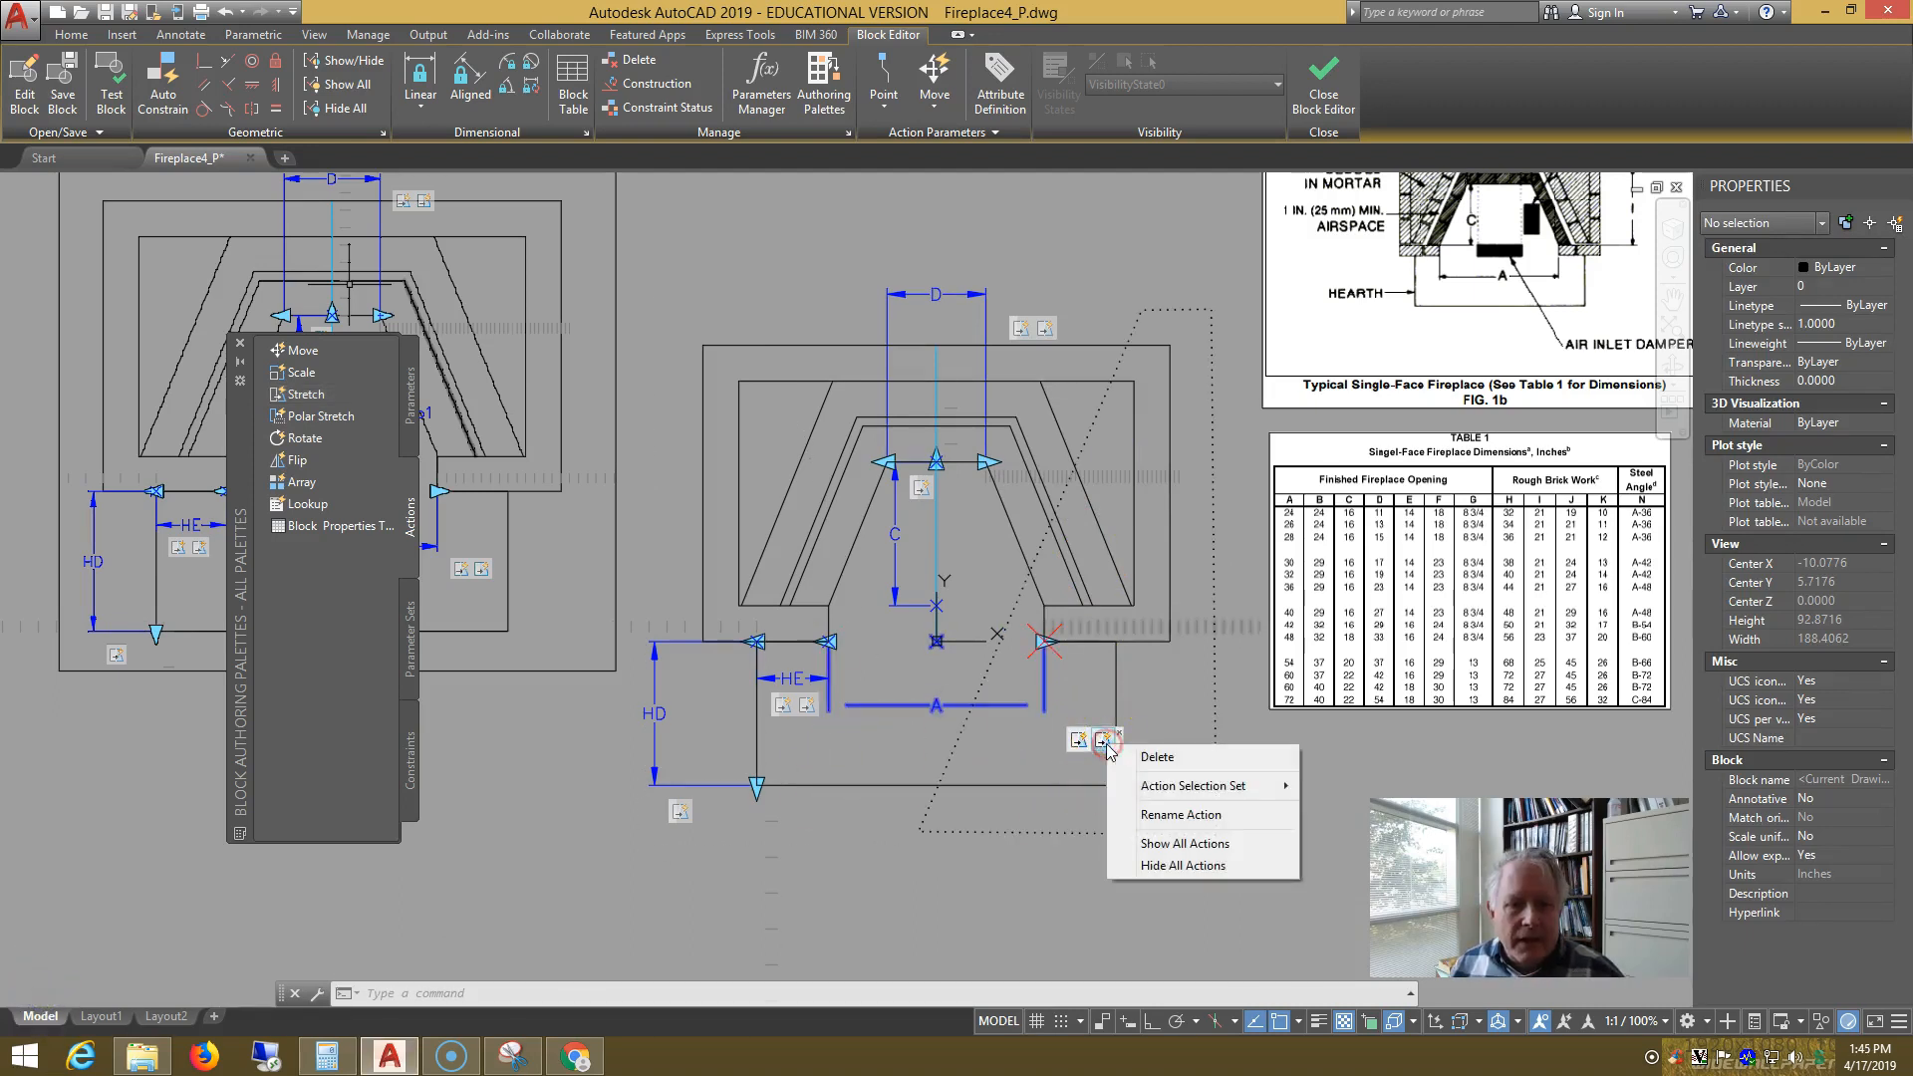
mouse_move(1205, 786)
left_click(1360, 786)
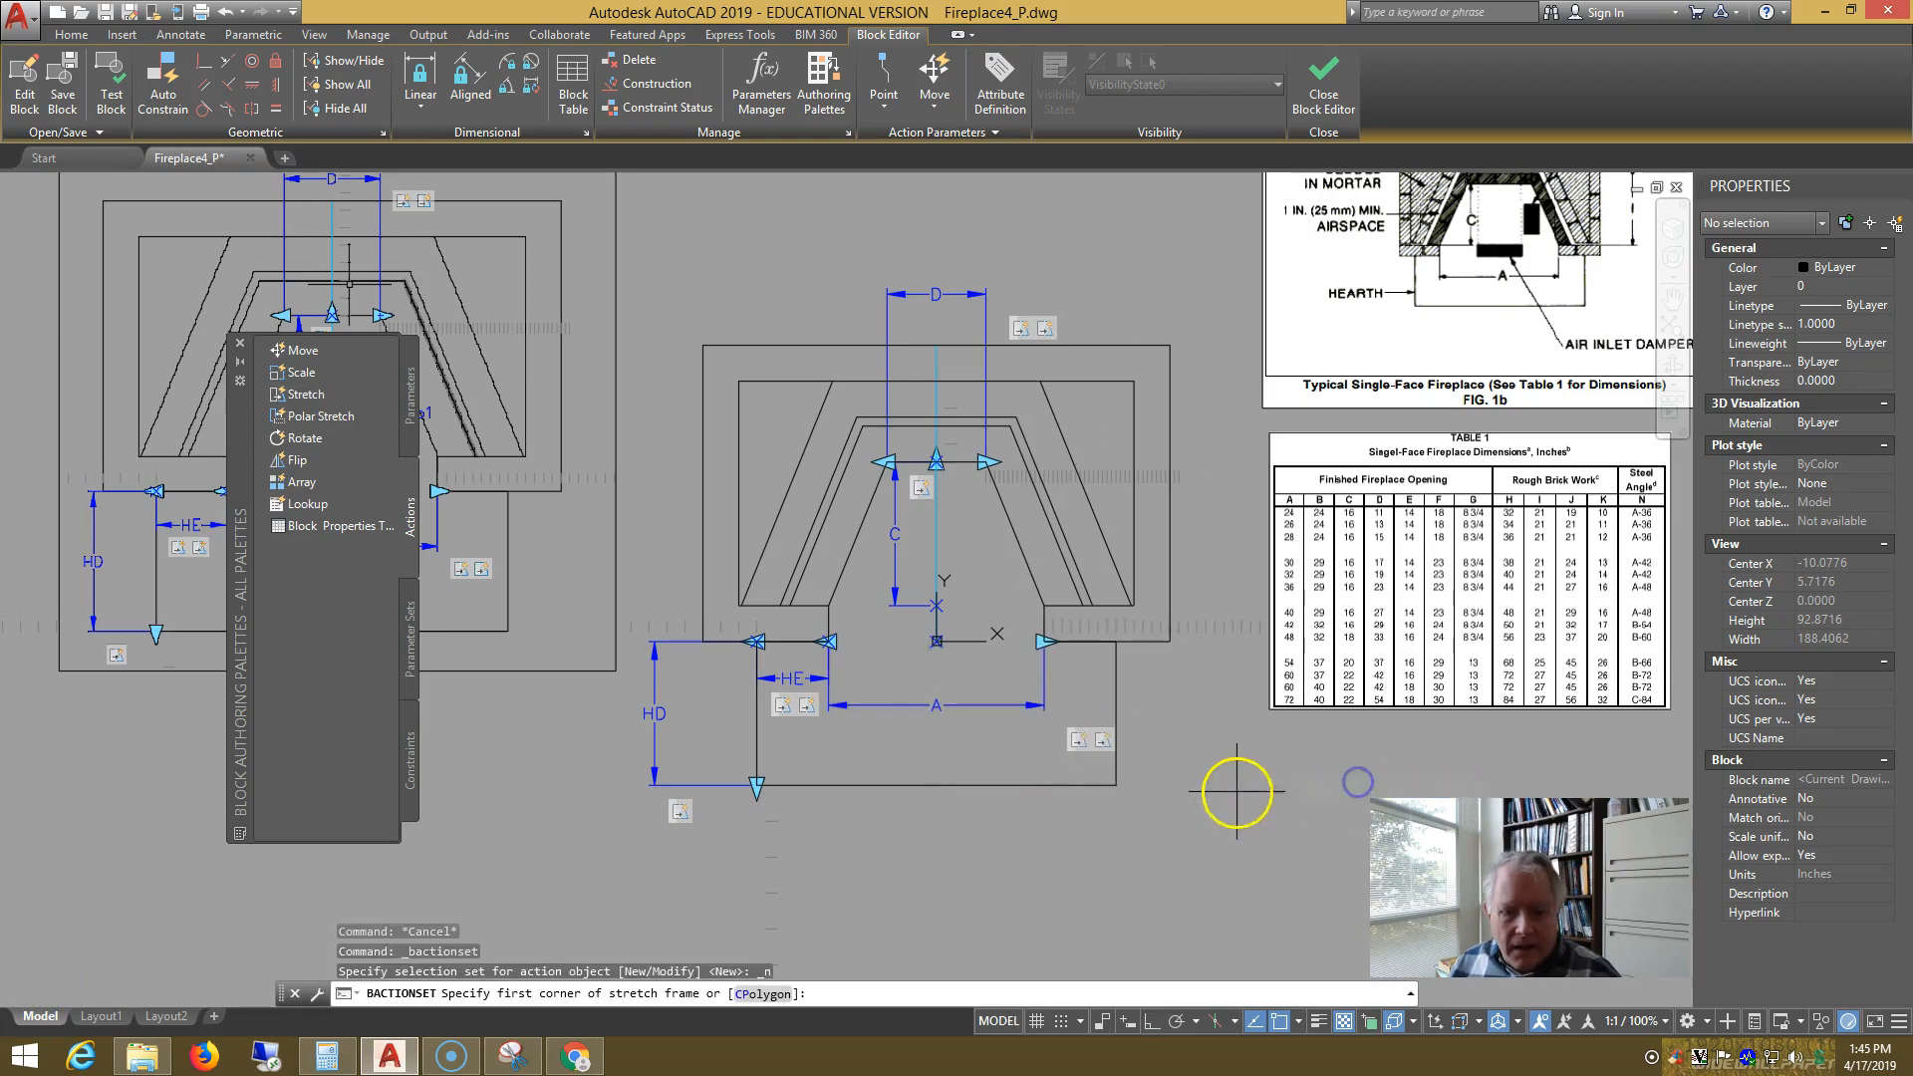
type("cp")
key("Return")
left_click(1226, 805)
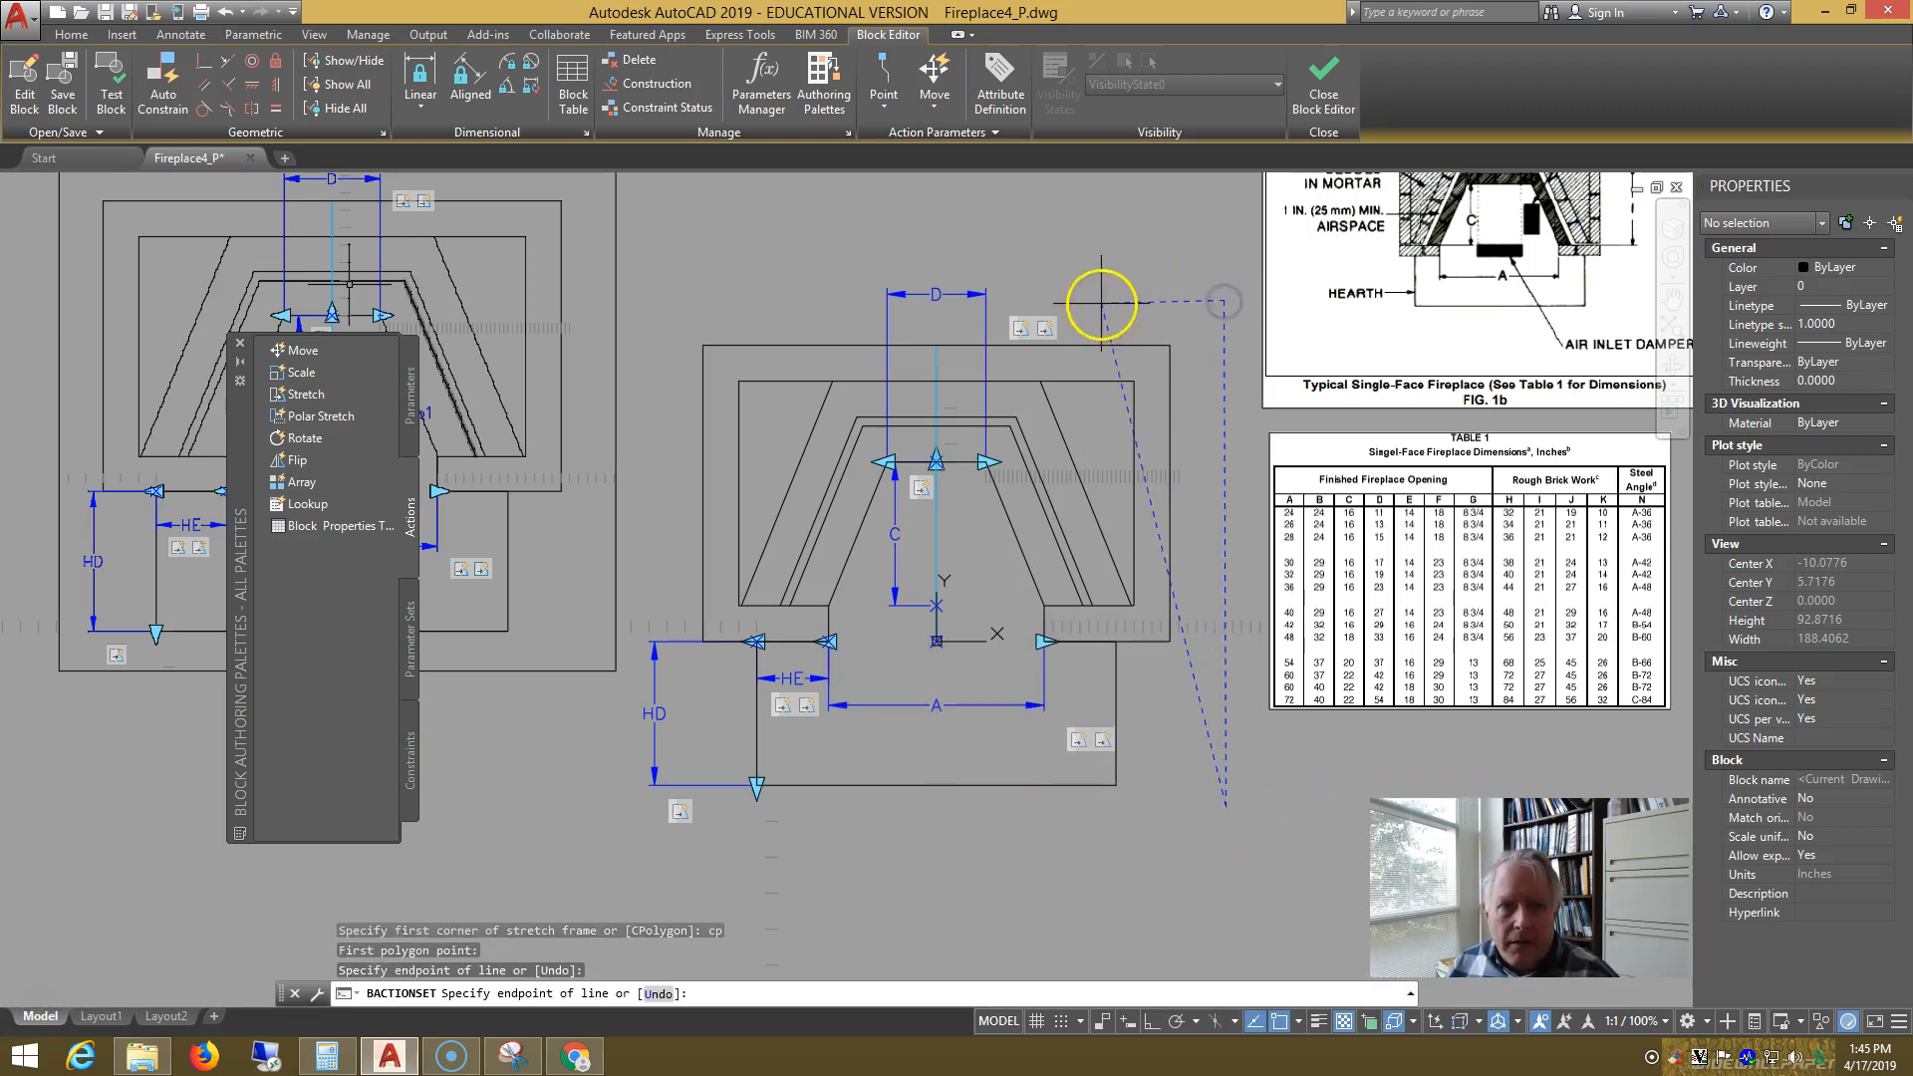
left_click(1101, 300)
left_click(931, 805)
key("Return")
- Pick the objects to stretch with a crossing polygon matching the frame, and remove the D parameter from the selection
left_click(1047, 786)
type("cp")
key("Return")
left_click(1224, 805)
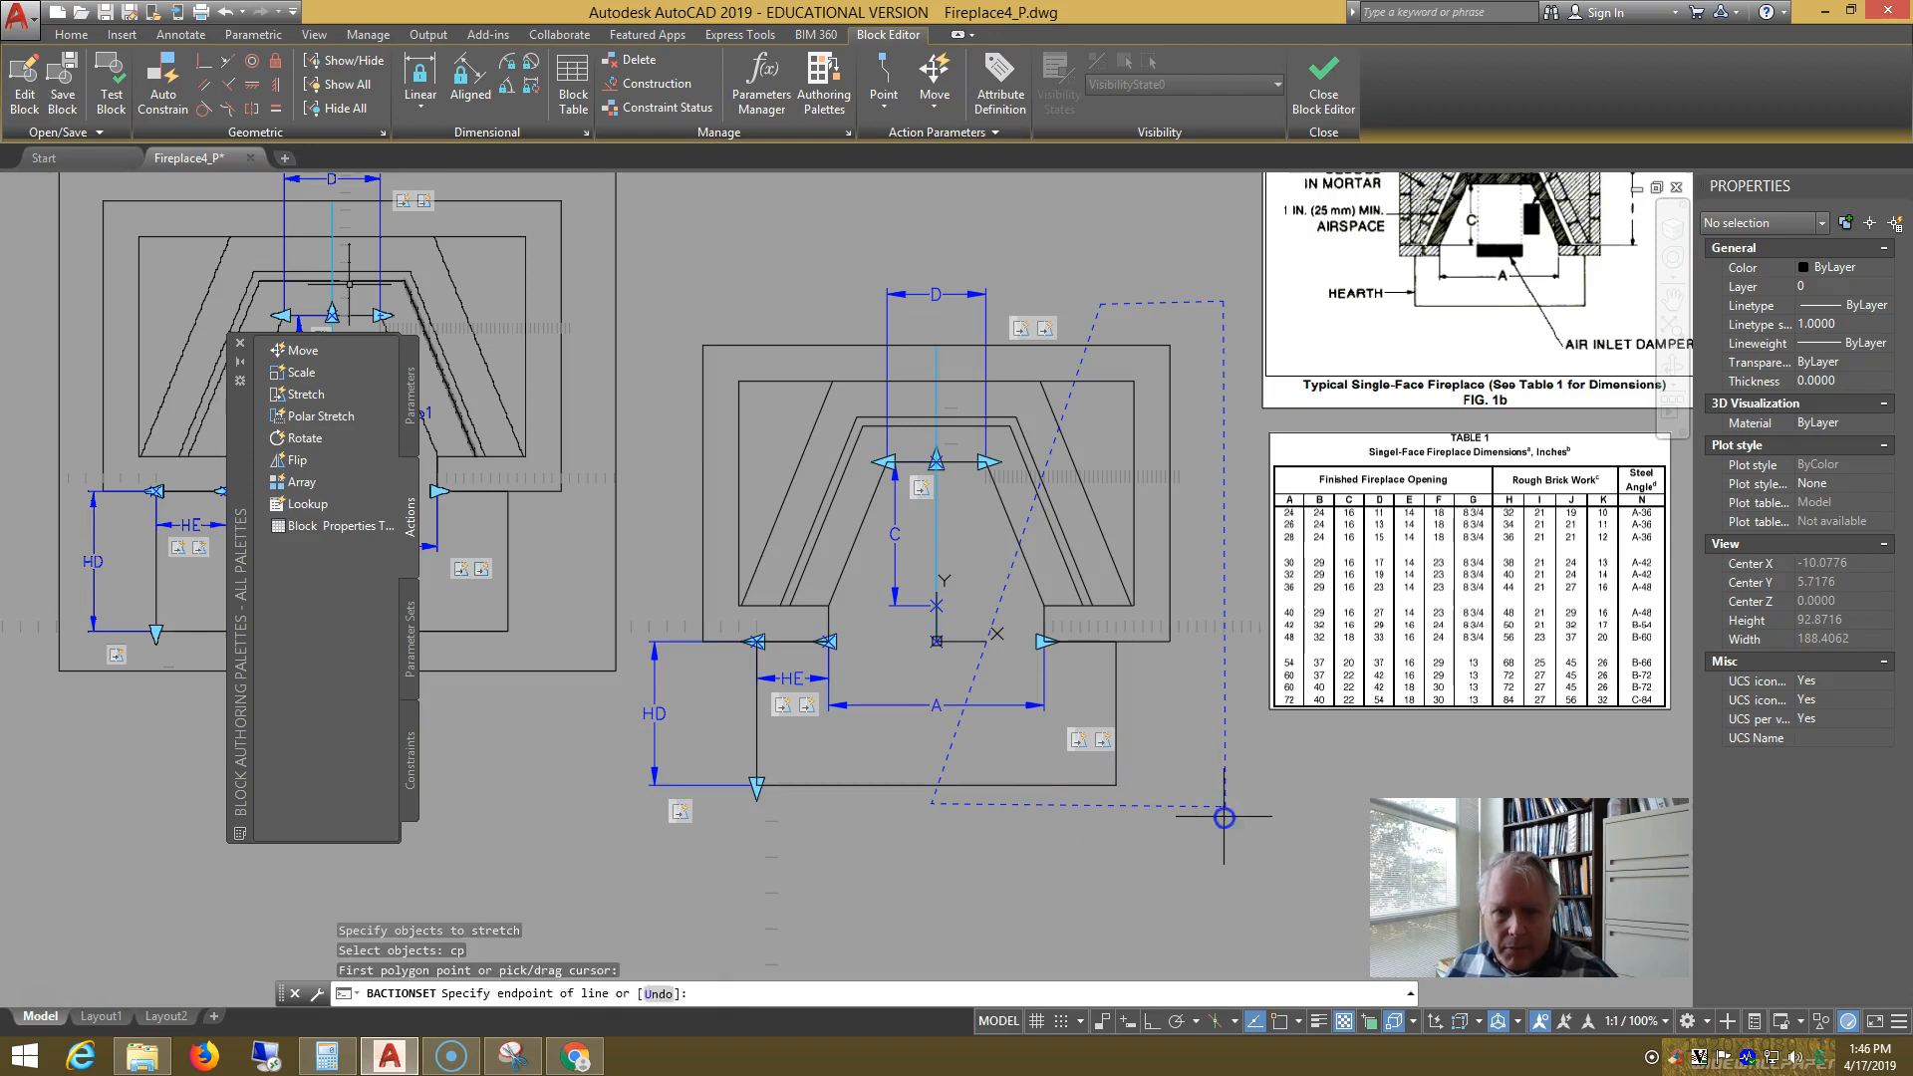
left_click(1221, 315)
left_click(1105, 317)
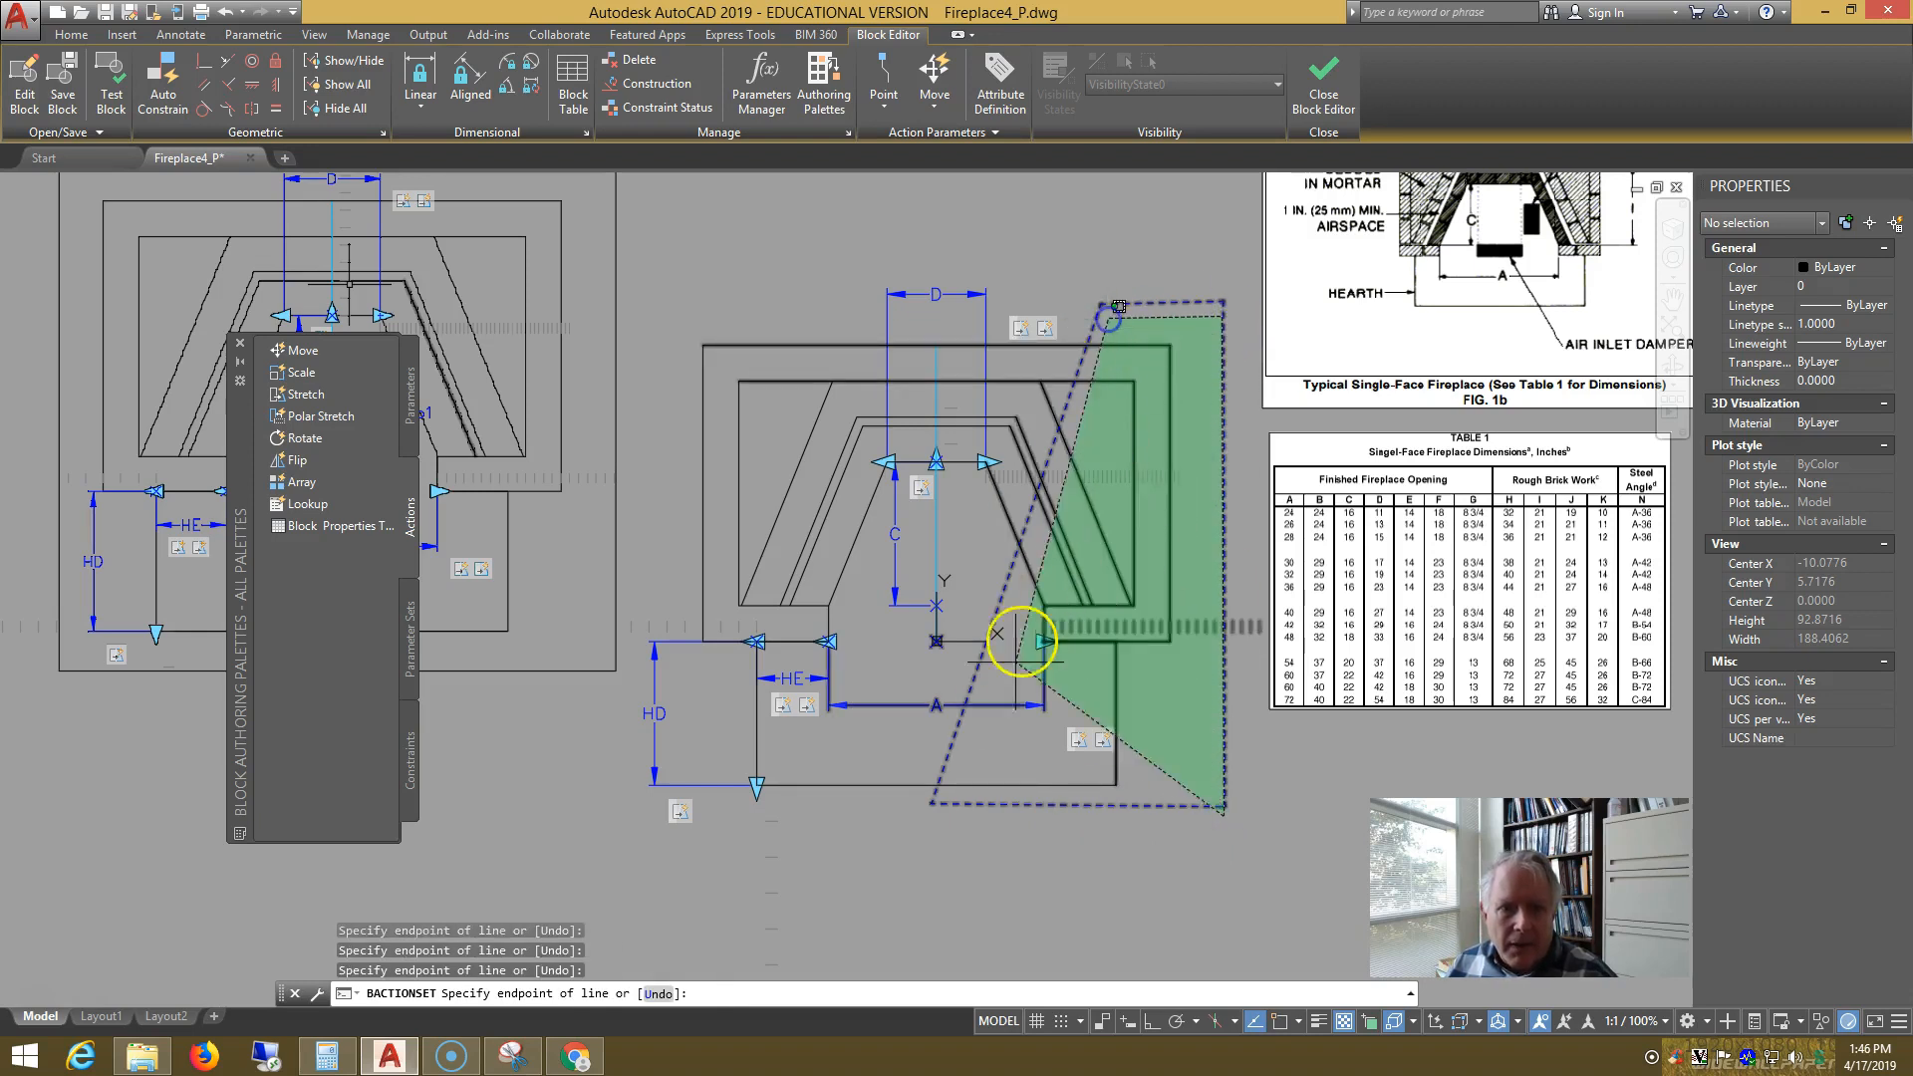
left_click(938, 797)
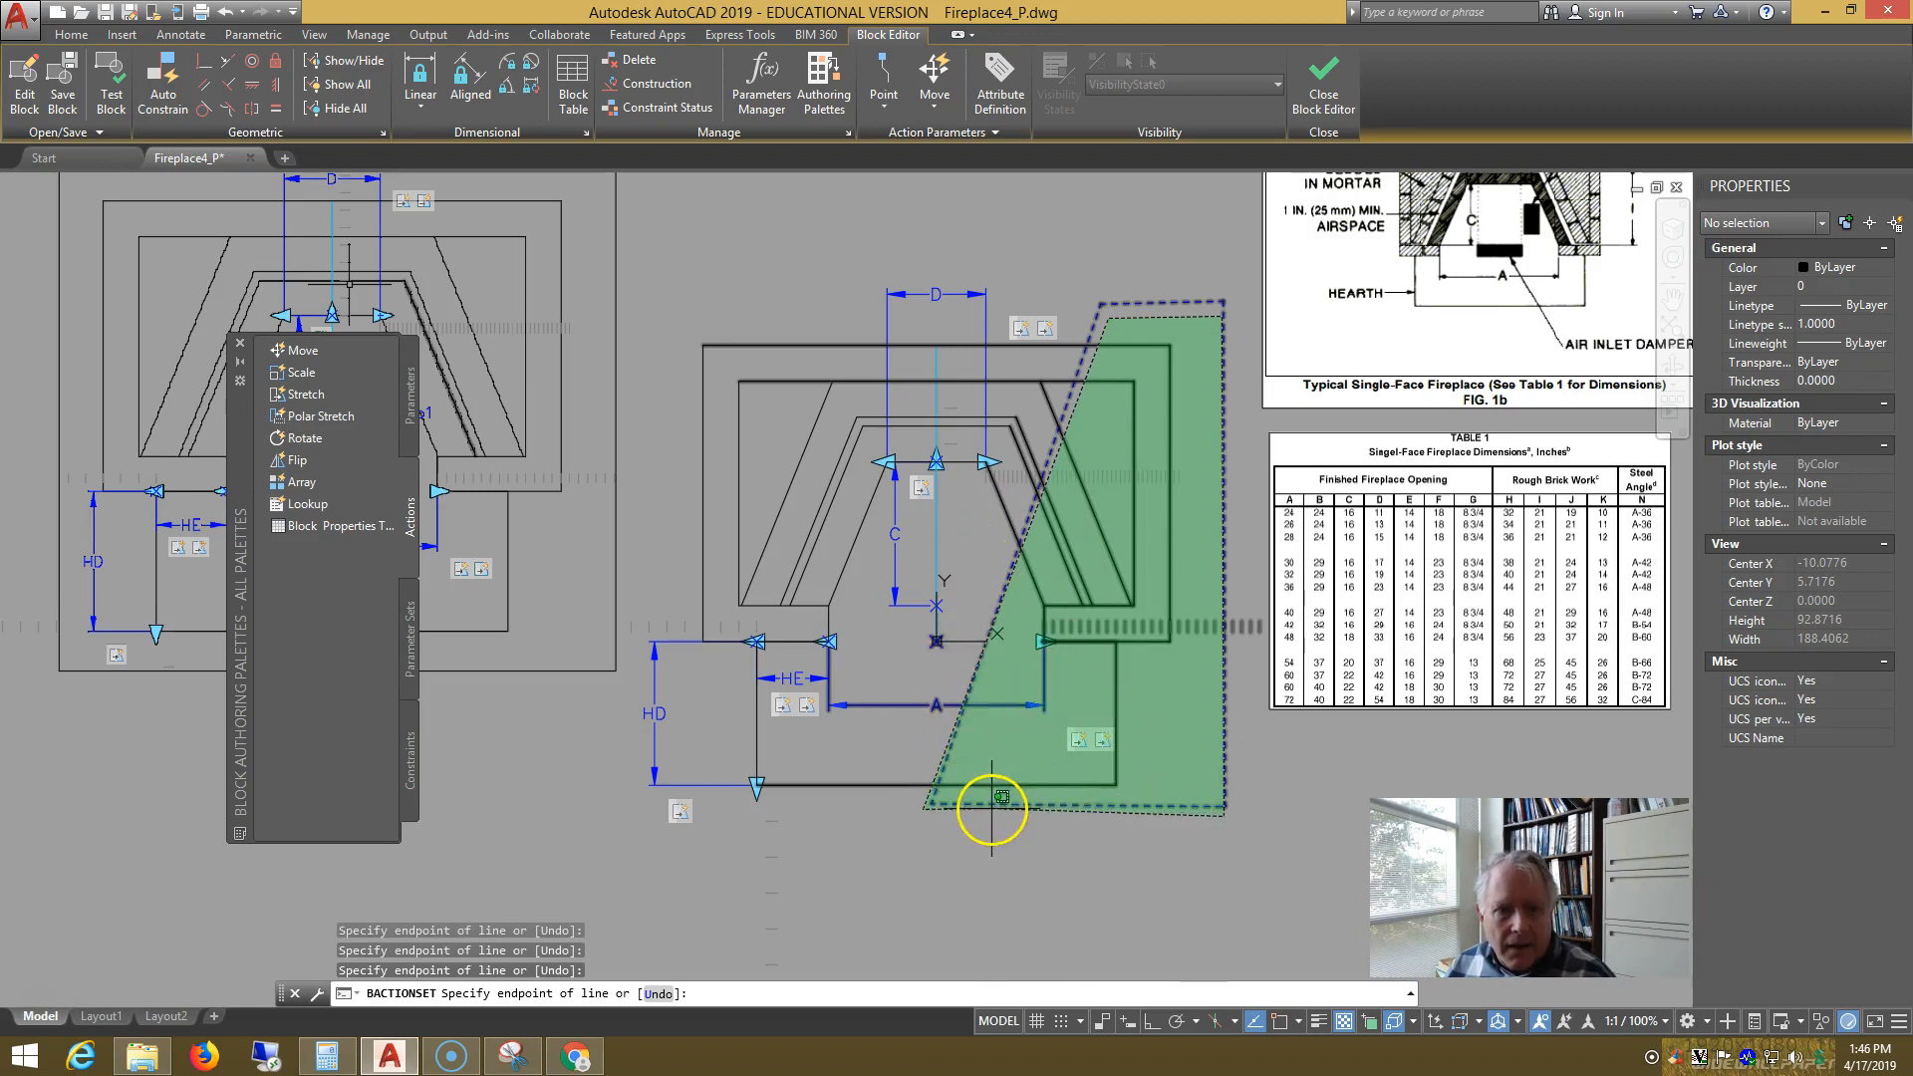
key("Return")
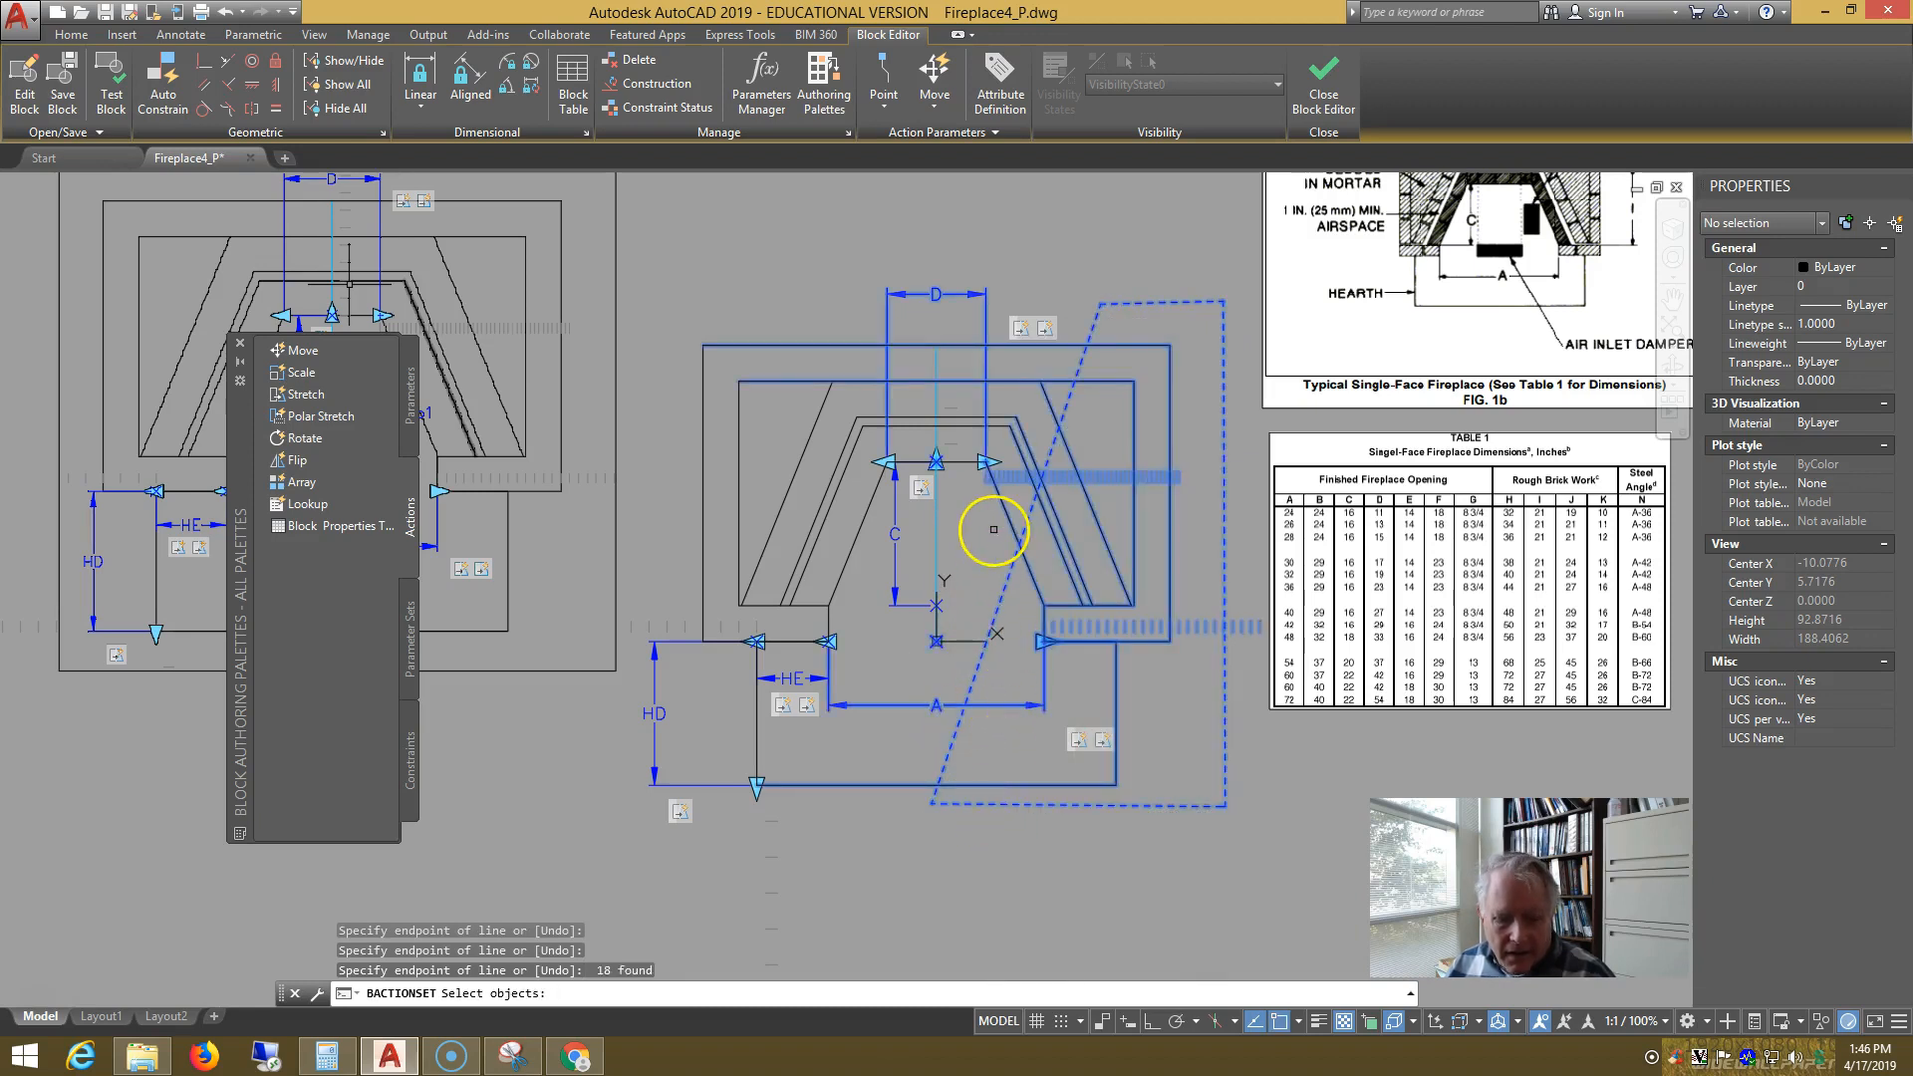
left_click(1007, 307, "shift")
left_click(949, 280, "shift")
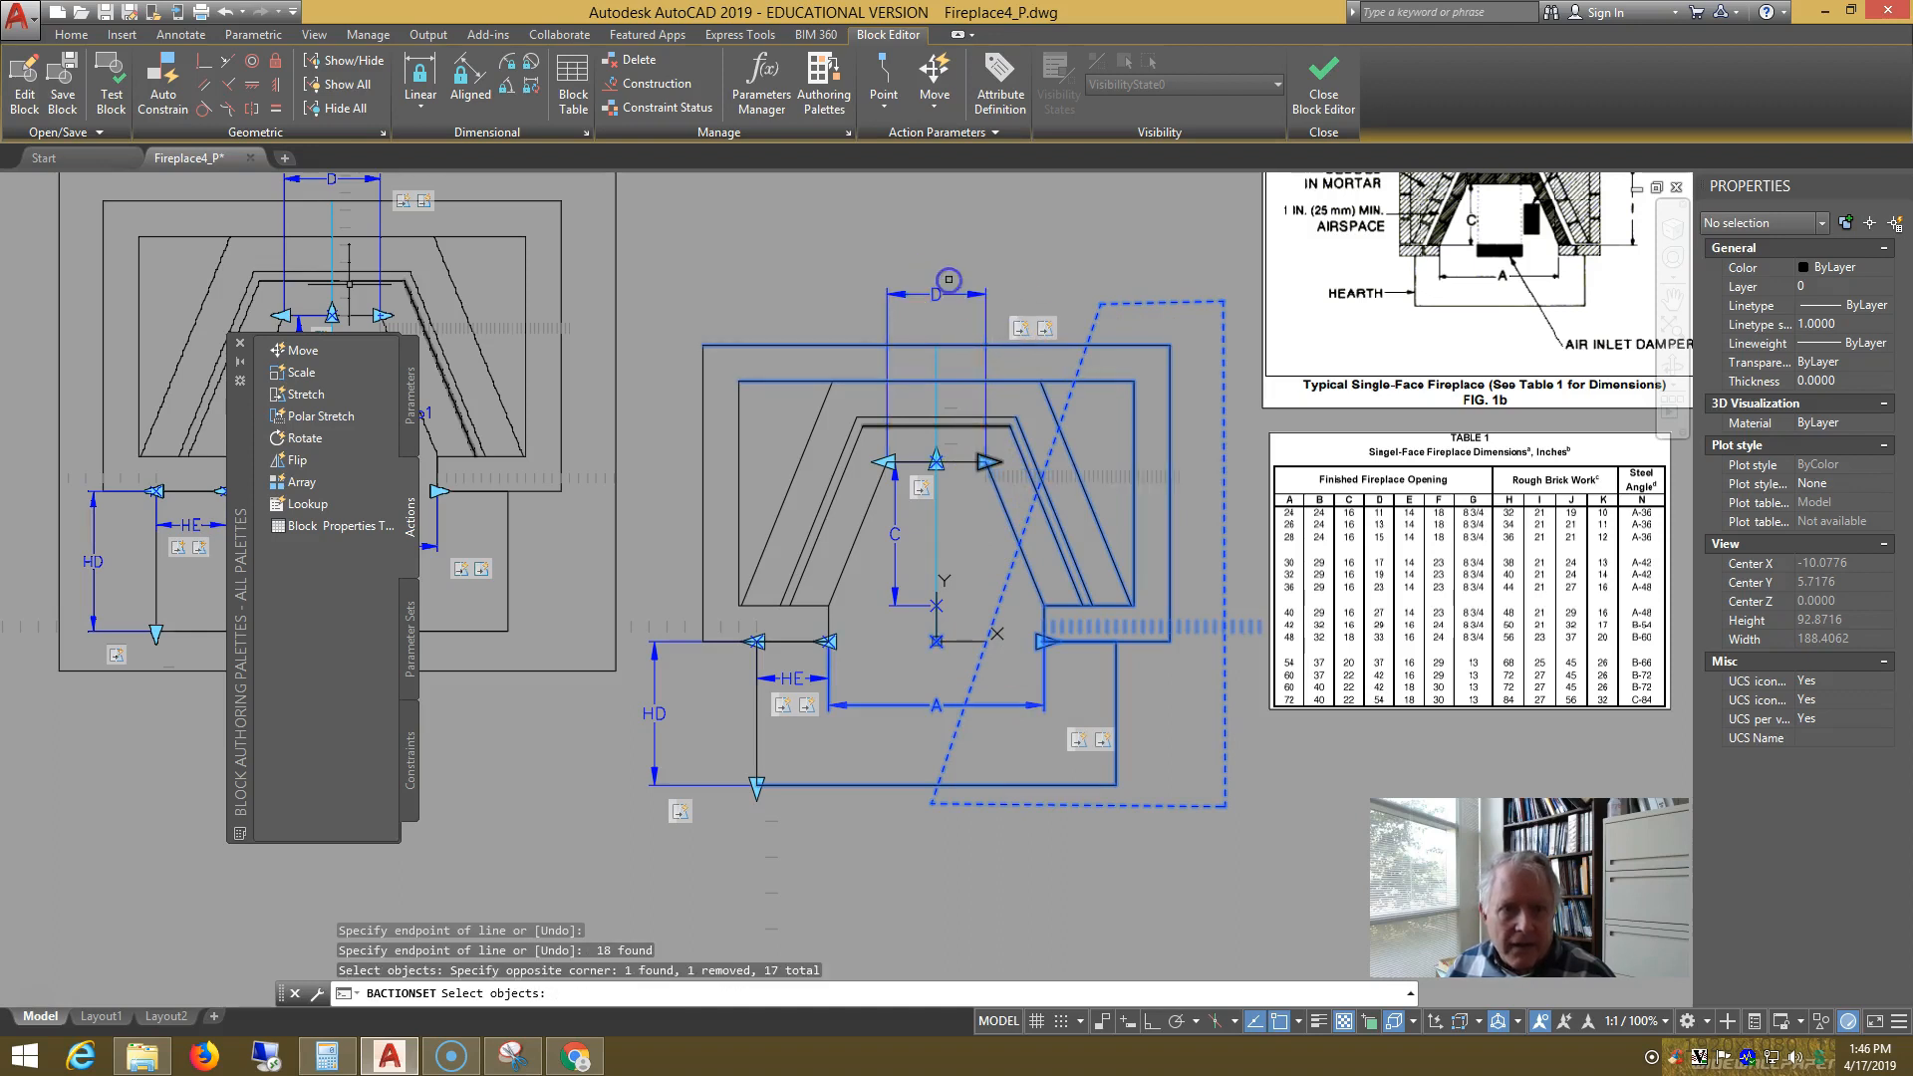
key("Return")
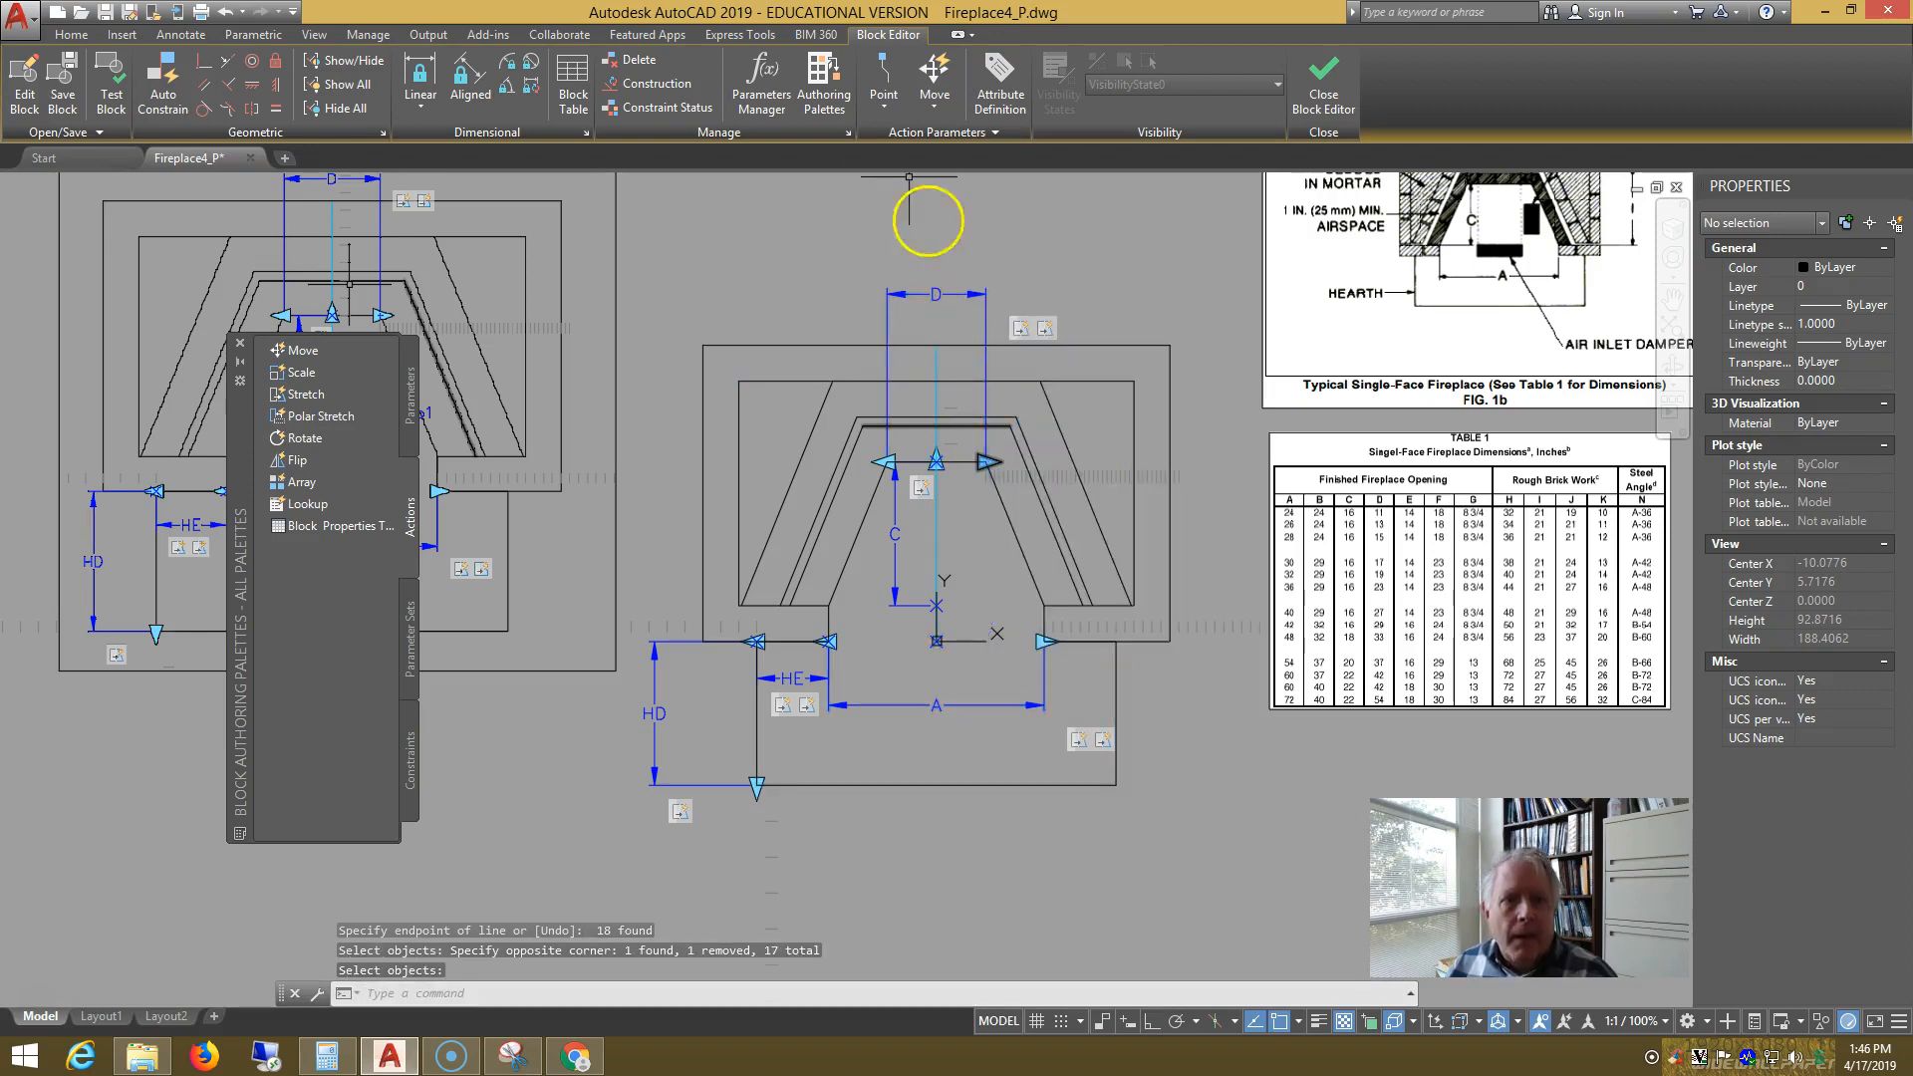
- Test the block by stretching opening width A to 38 and back width D to 22, and close the test block window
left_click(110, 80)
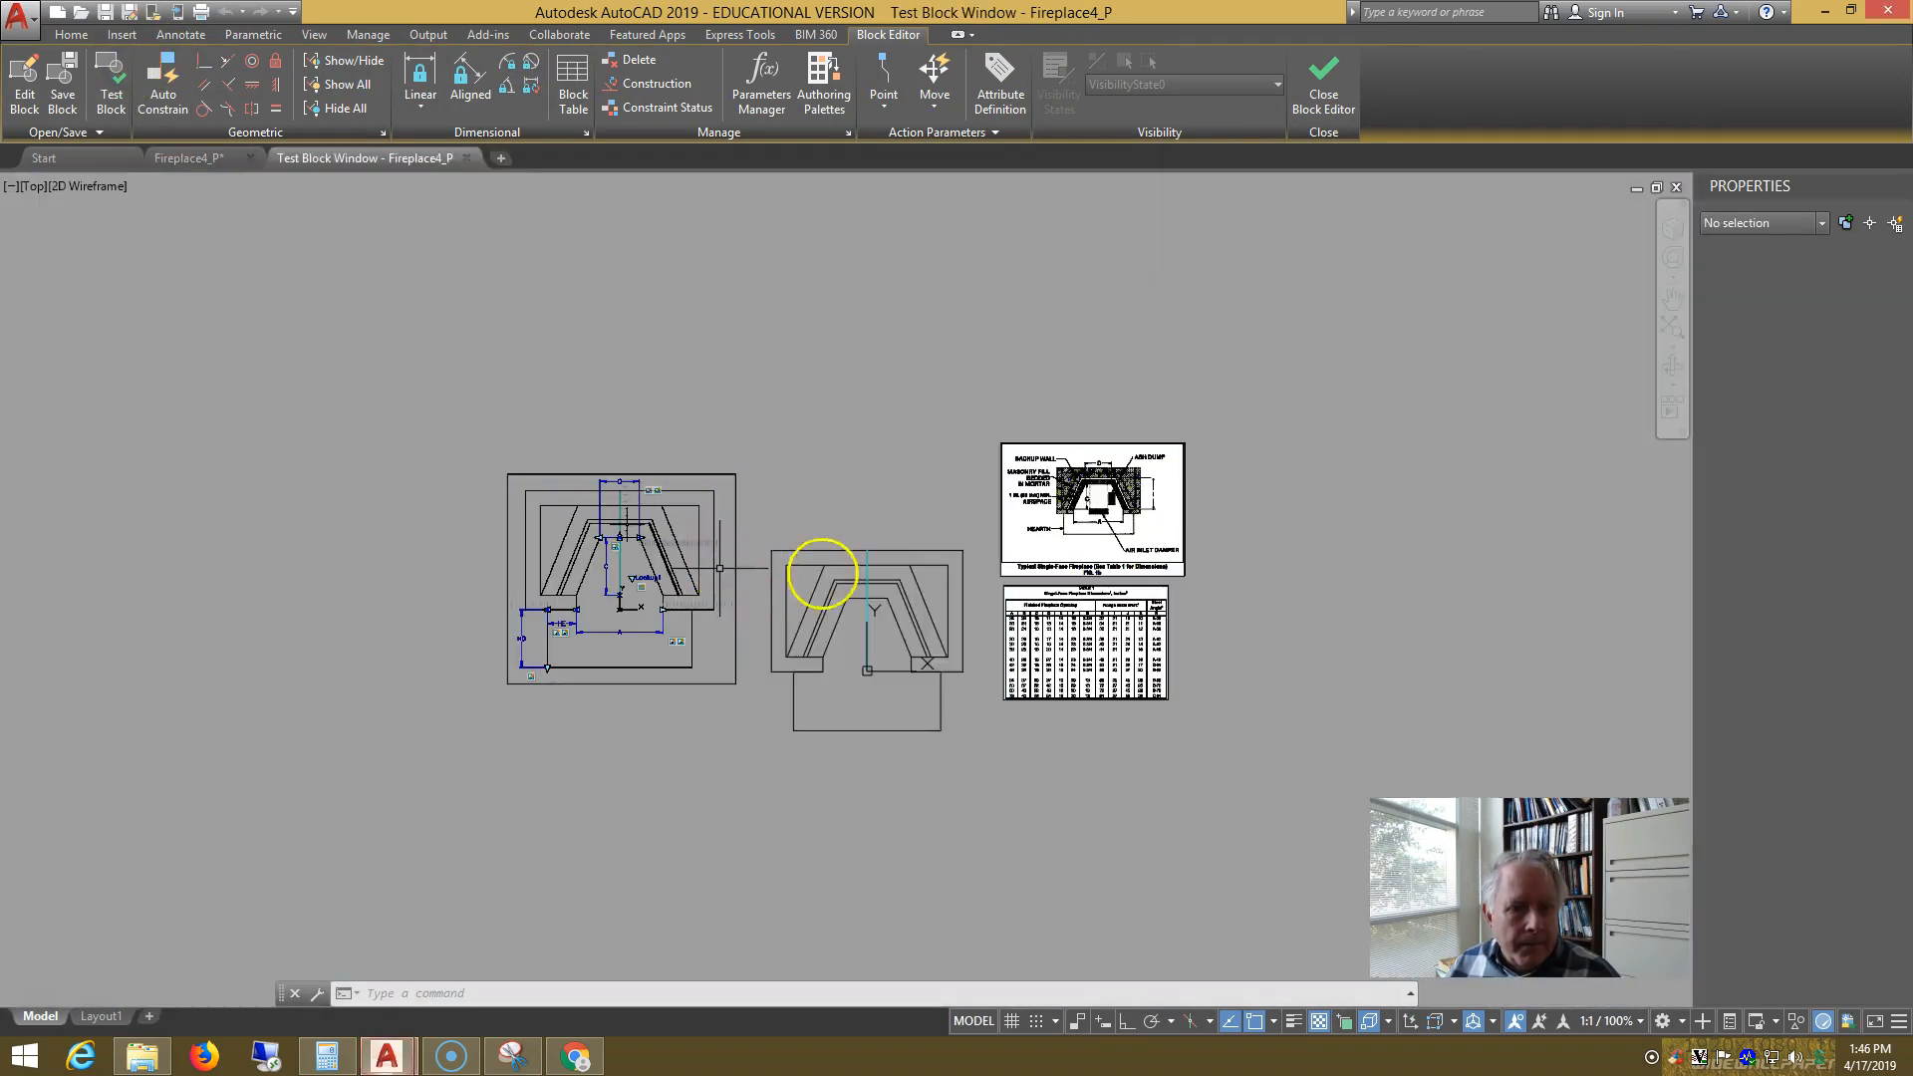
left_click(866, 545)
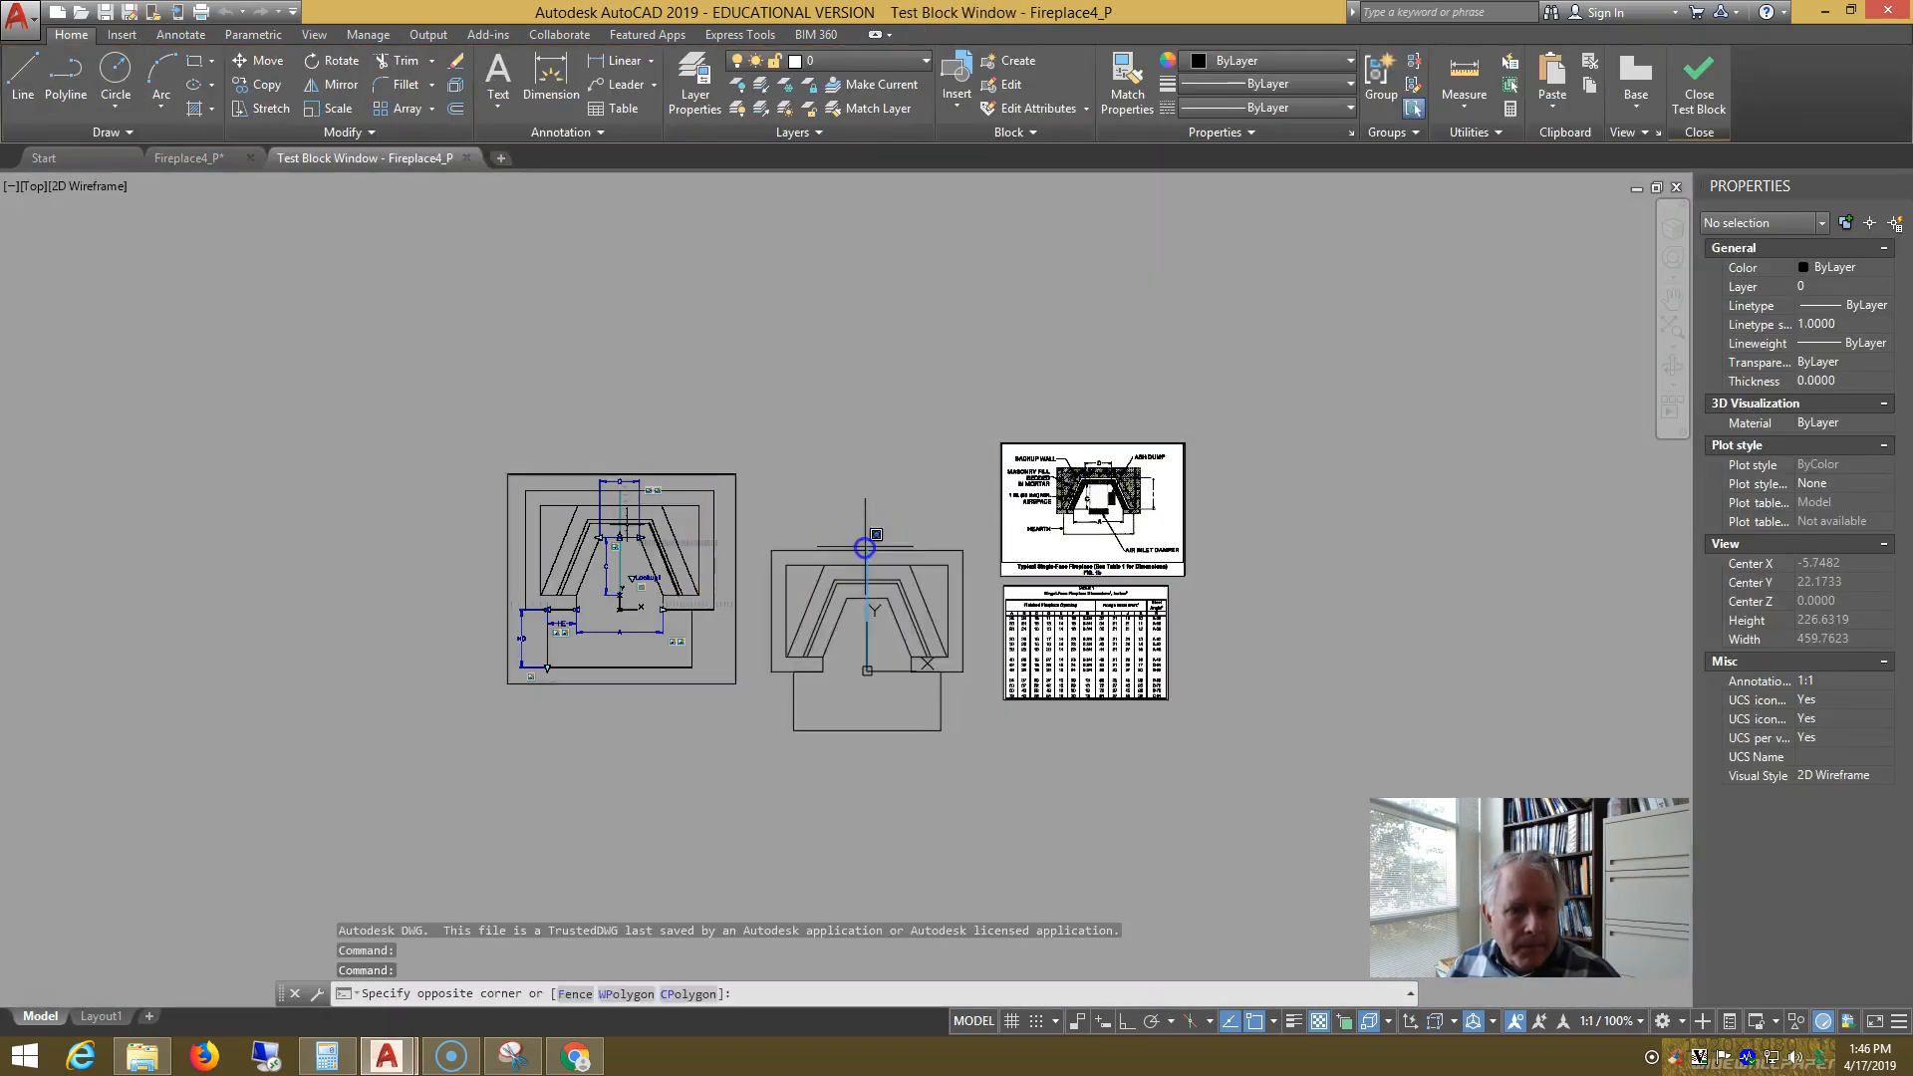
scroll(914, 622, "up", 1)
left_click(804, 605)
left_click(907, 701)
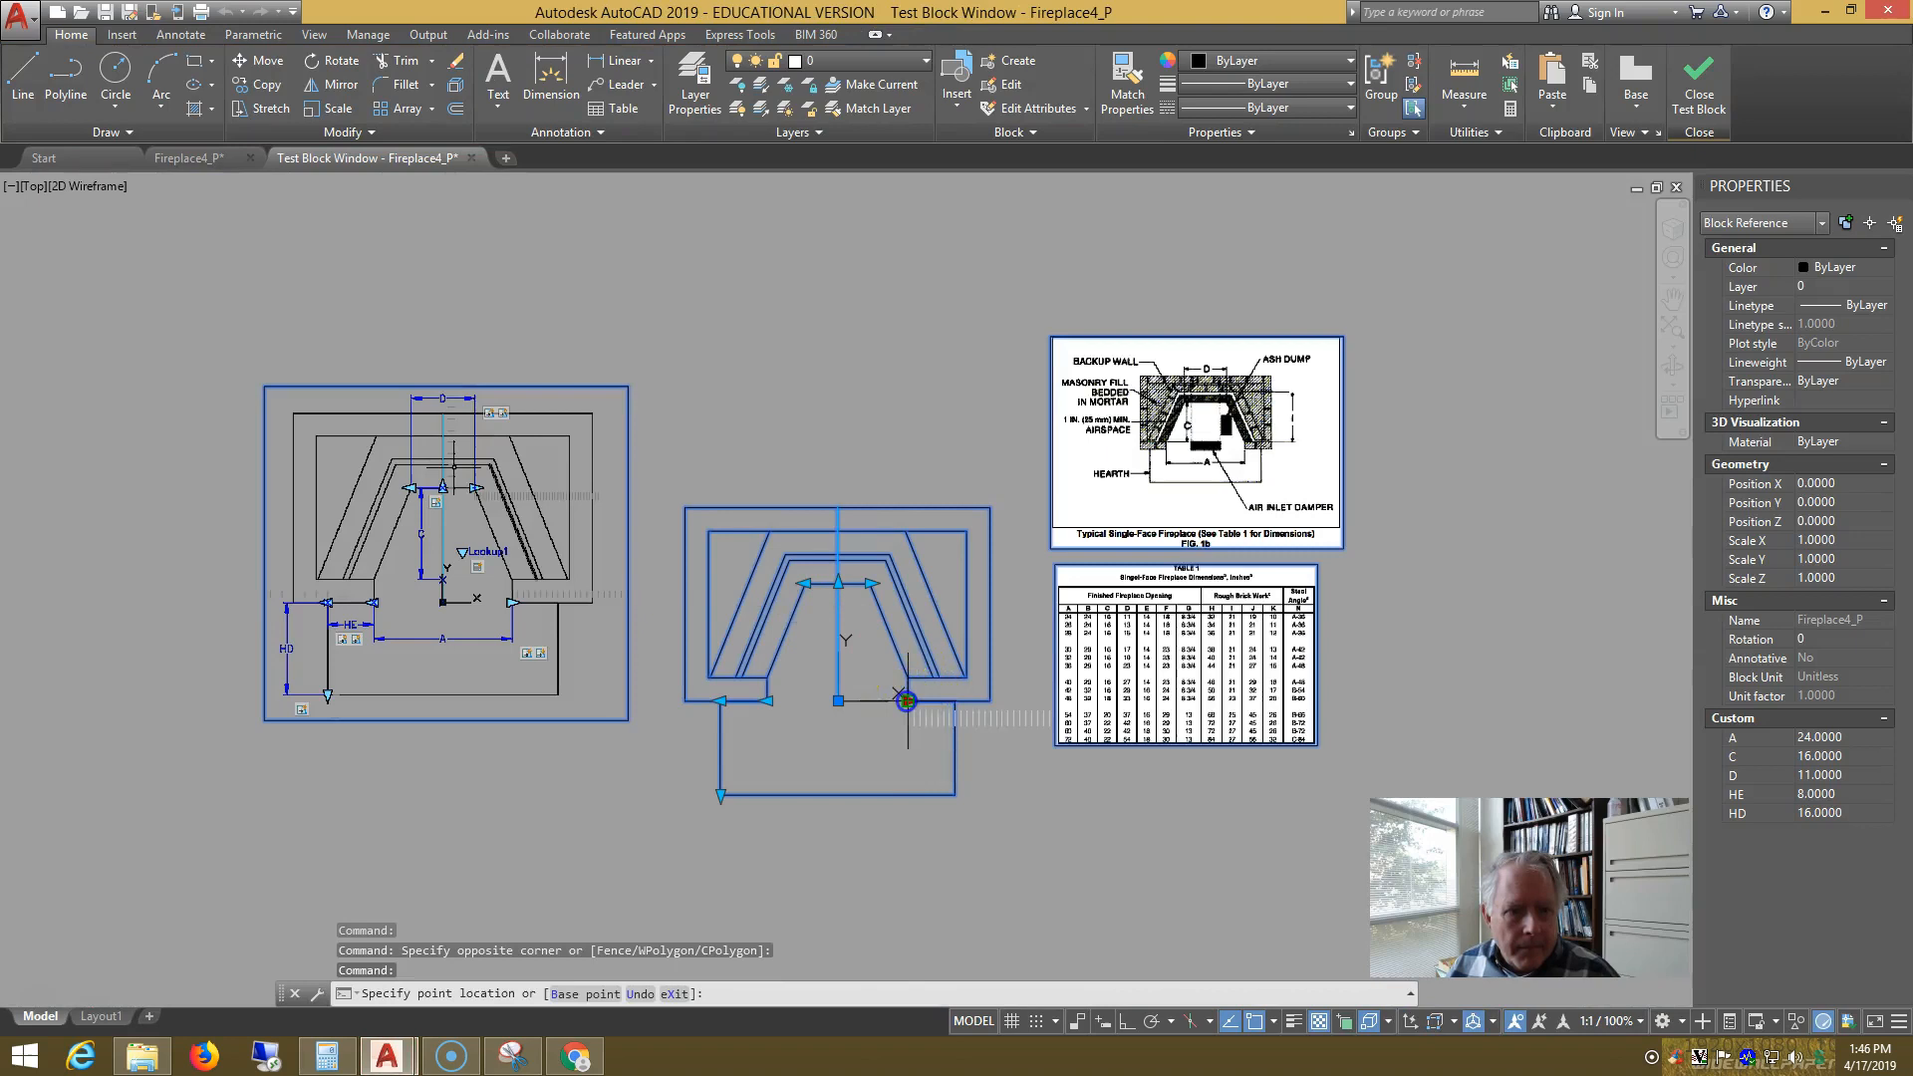
left_click(947, 706)
left_click(872, 584)
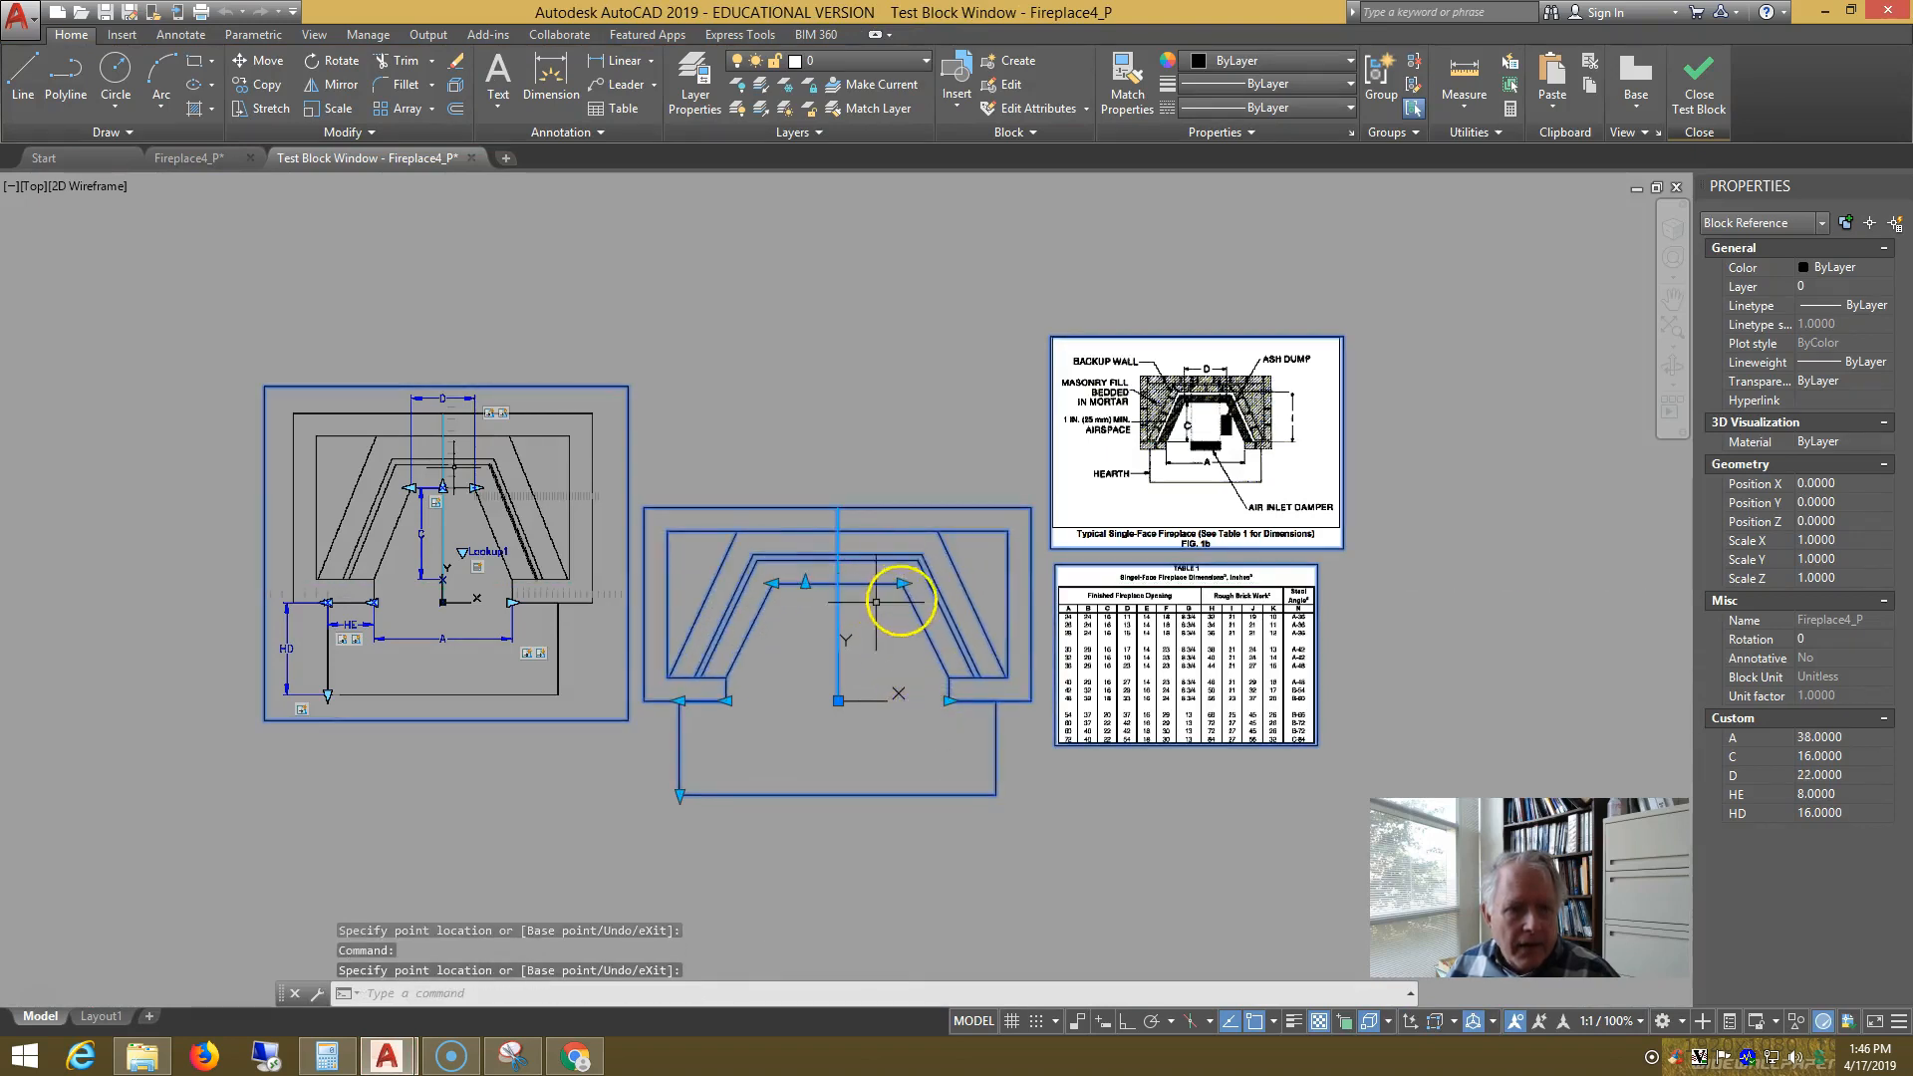
key("Escape")
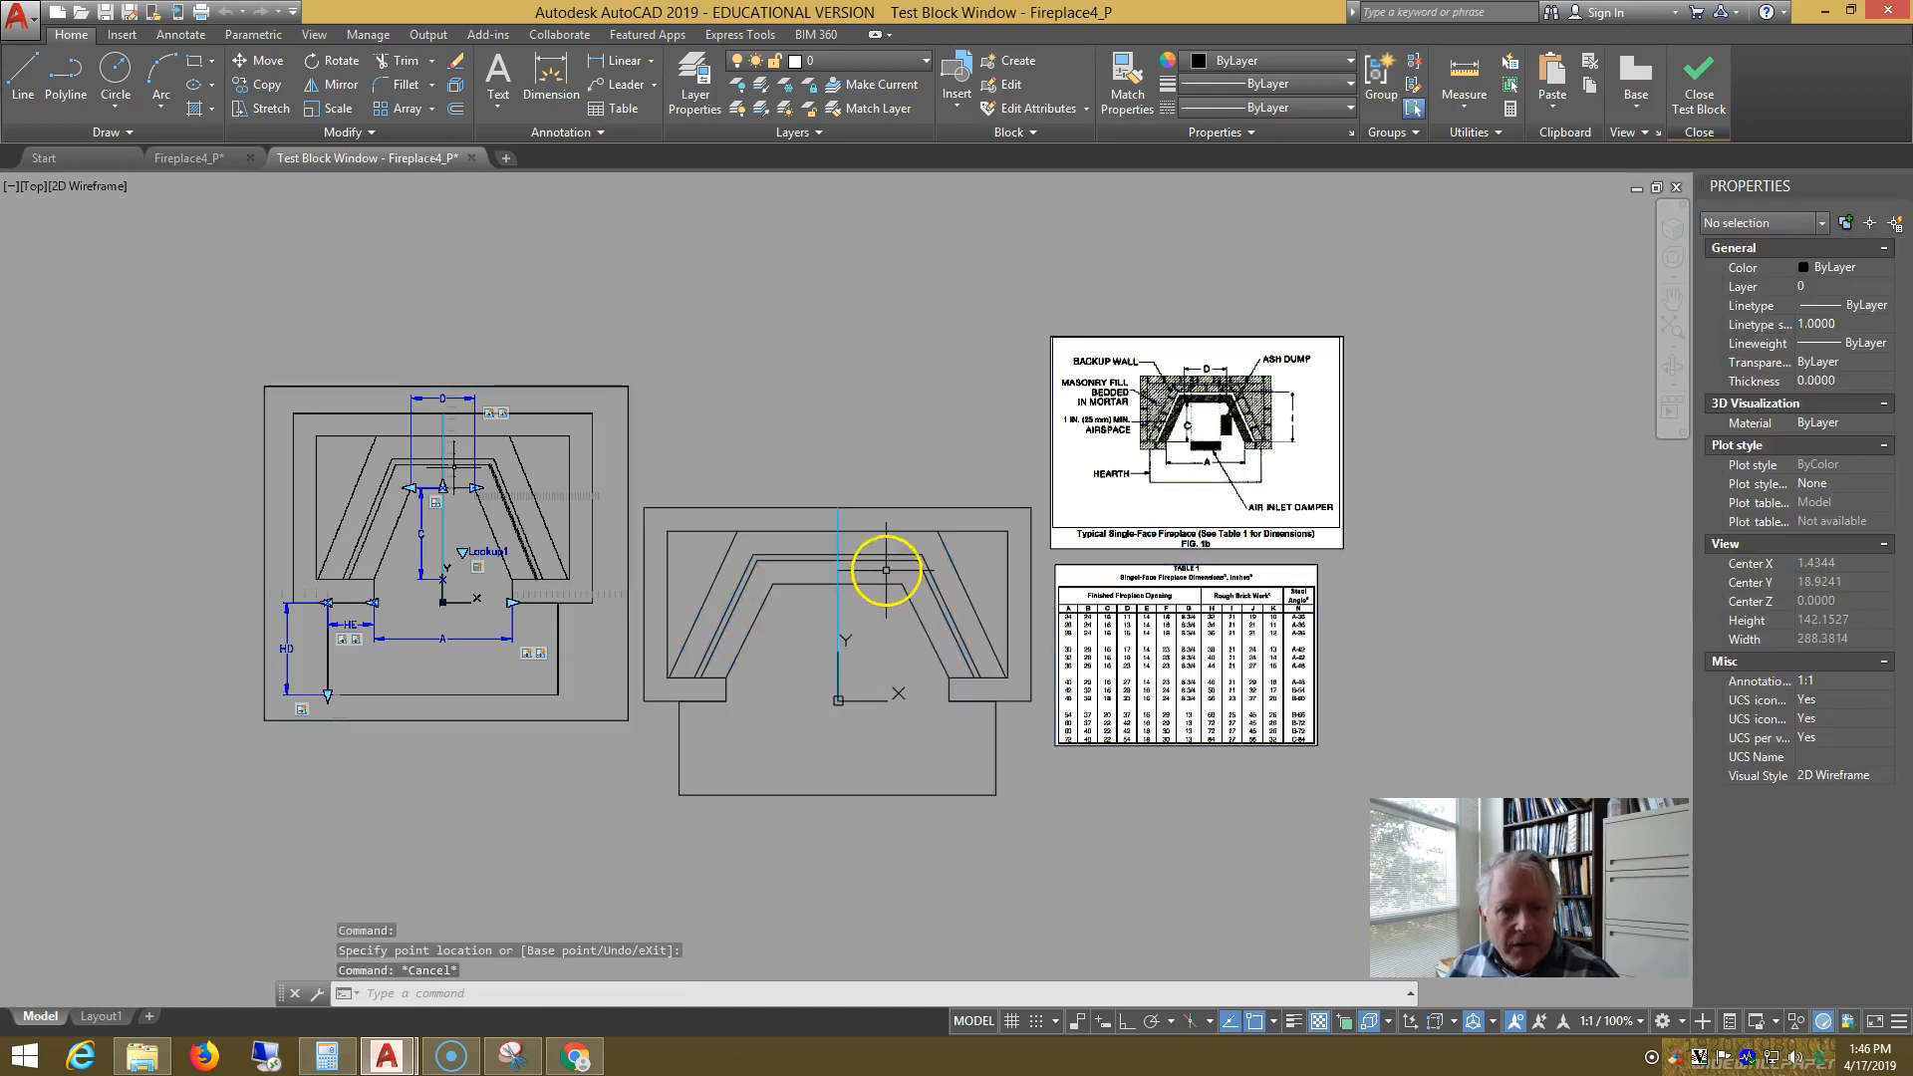
left_click(1691, 85)
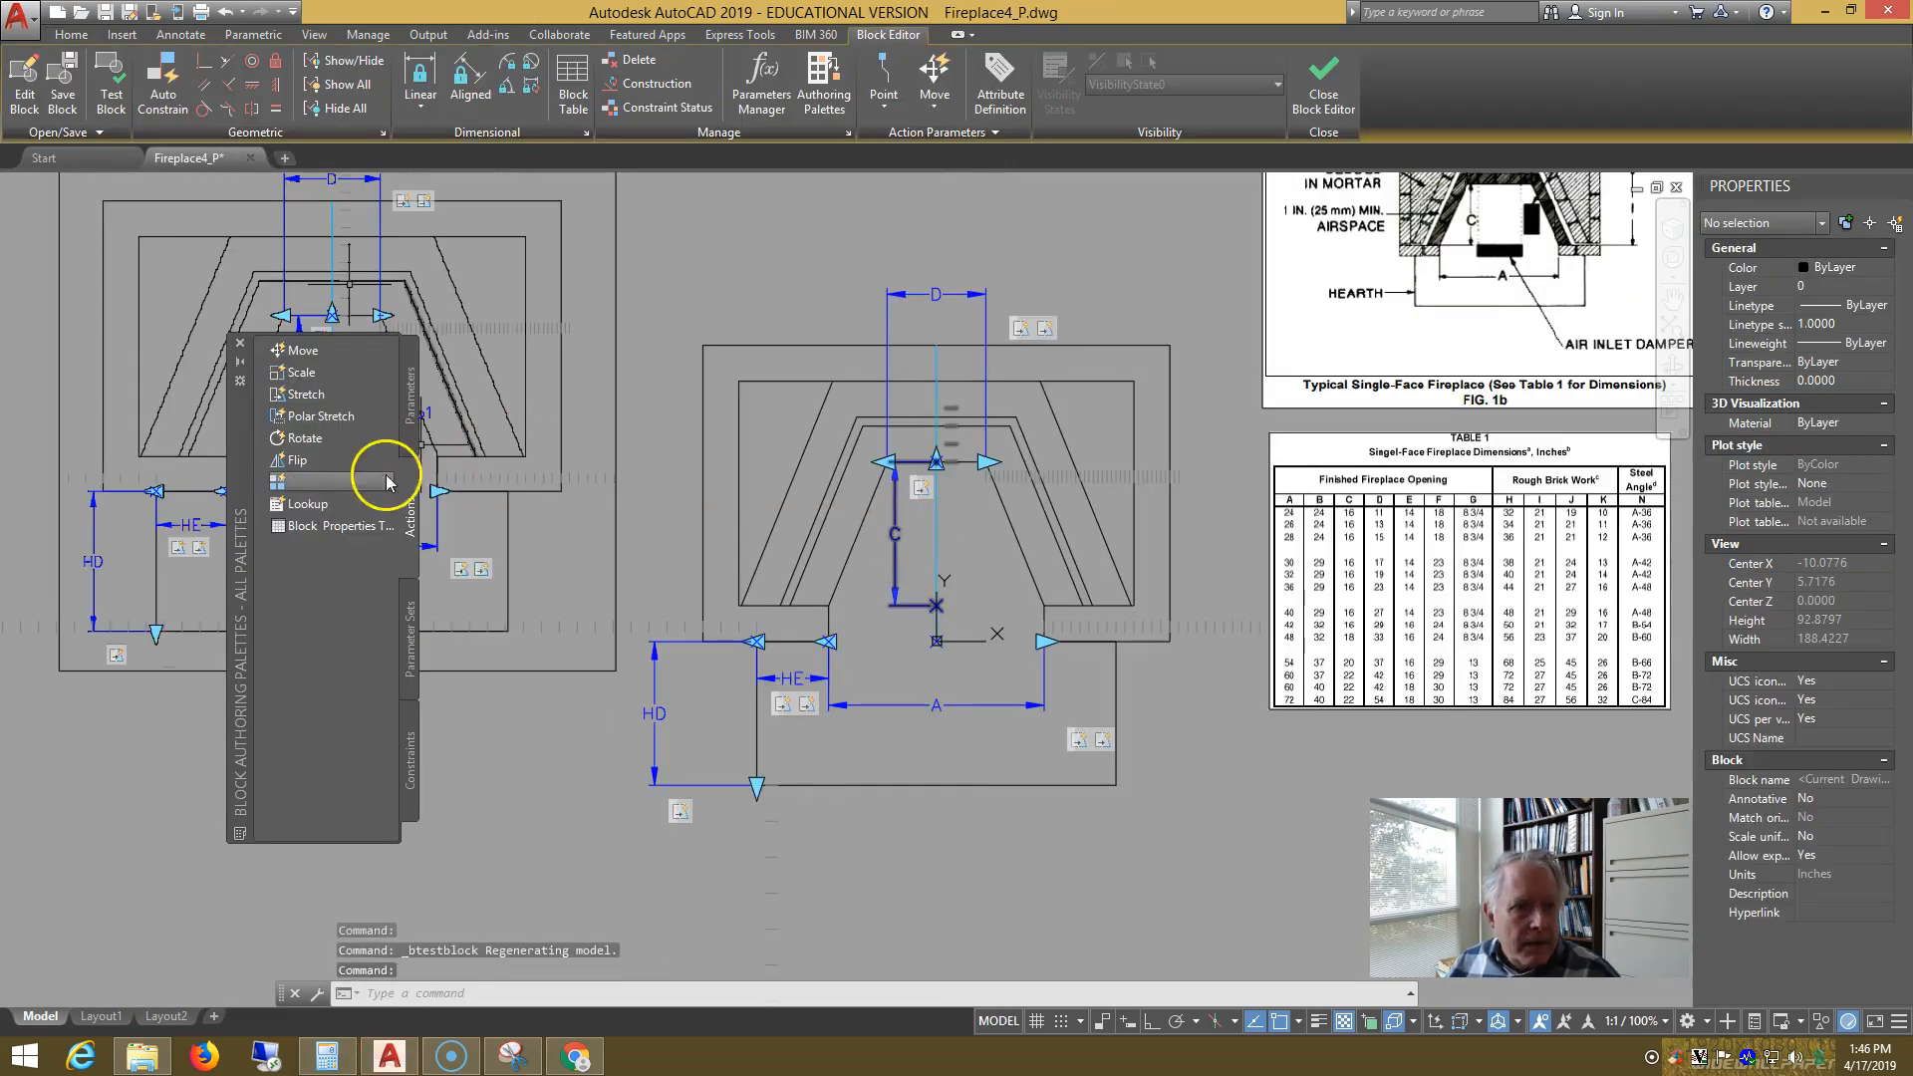
- Place a Lookup Set inside the fireplace opening and display its property lookup table
left_click(410, 633)
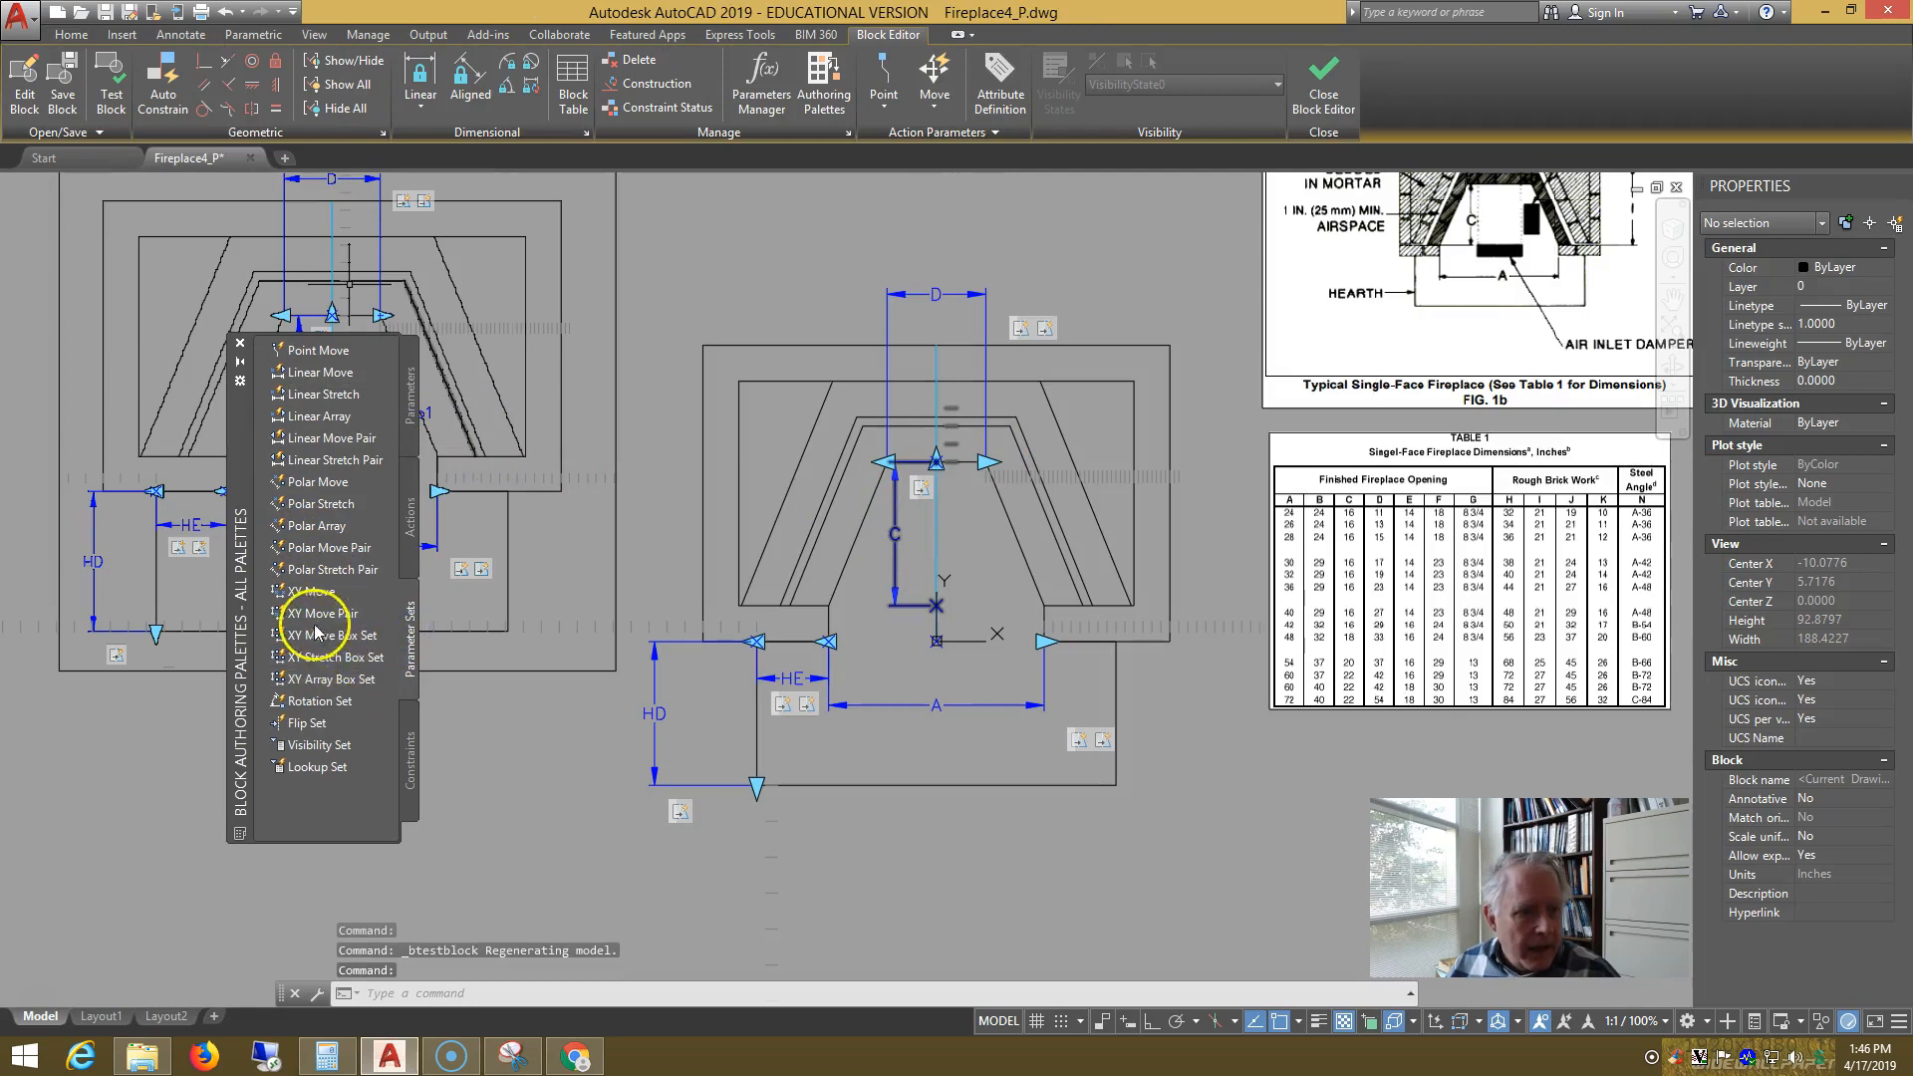
left_click(283, 769)
left_click(962, 558)
right_click(992, 585)
left_click(1042, 660)
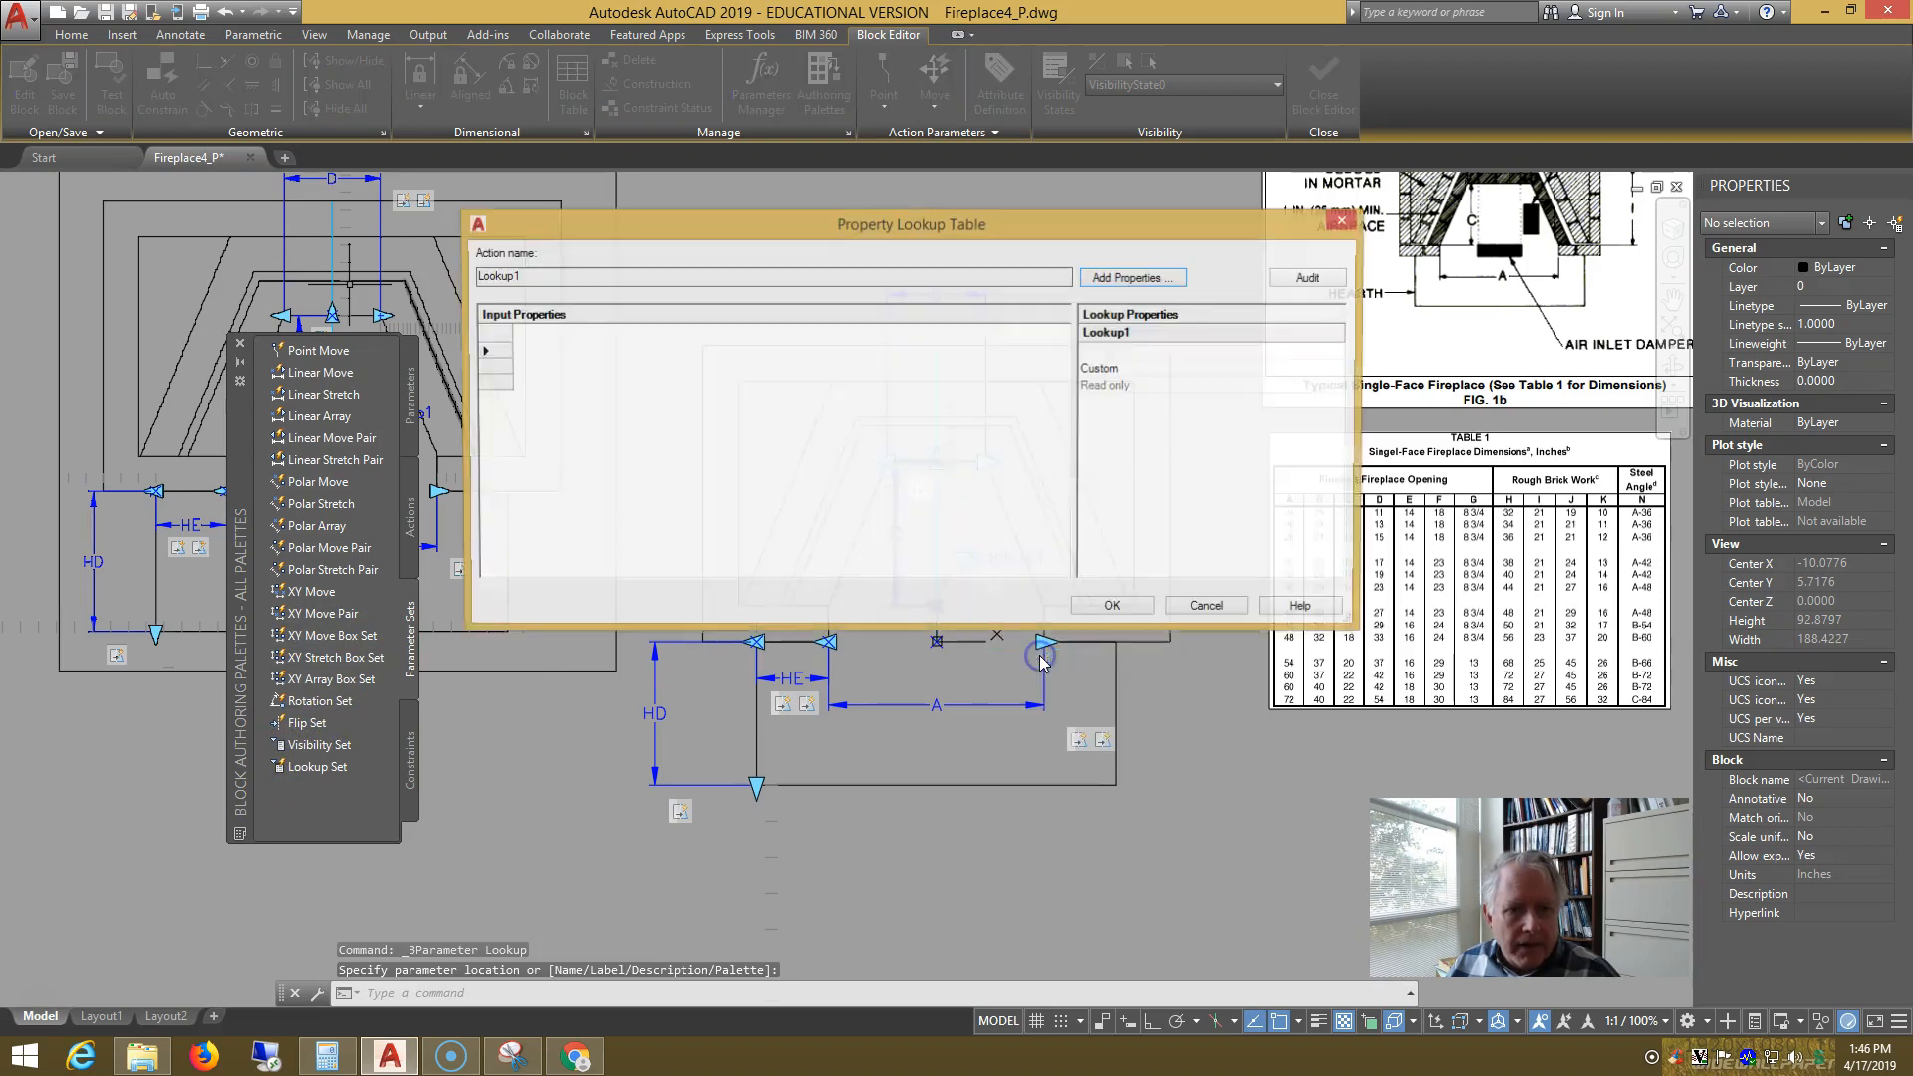
- Add parameters A, C, D, HE and HD to the lookup table as input properties
left_click_drag(1164, 235, 964, 309)
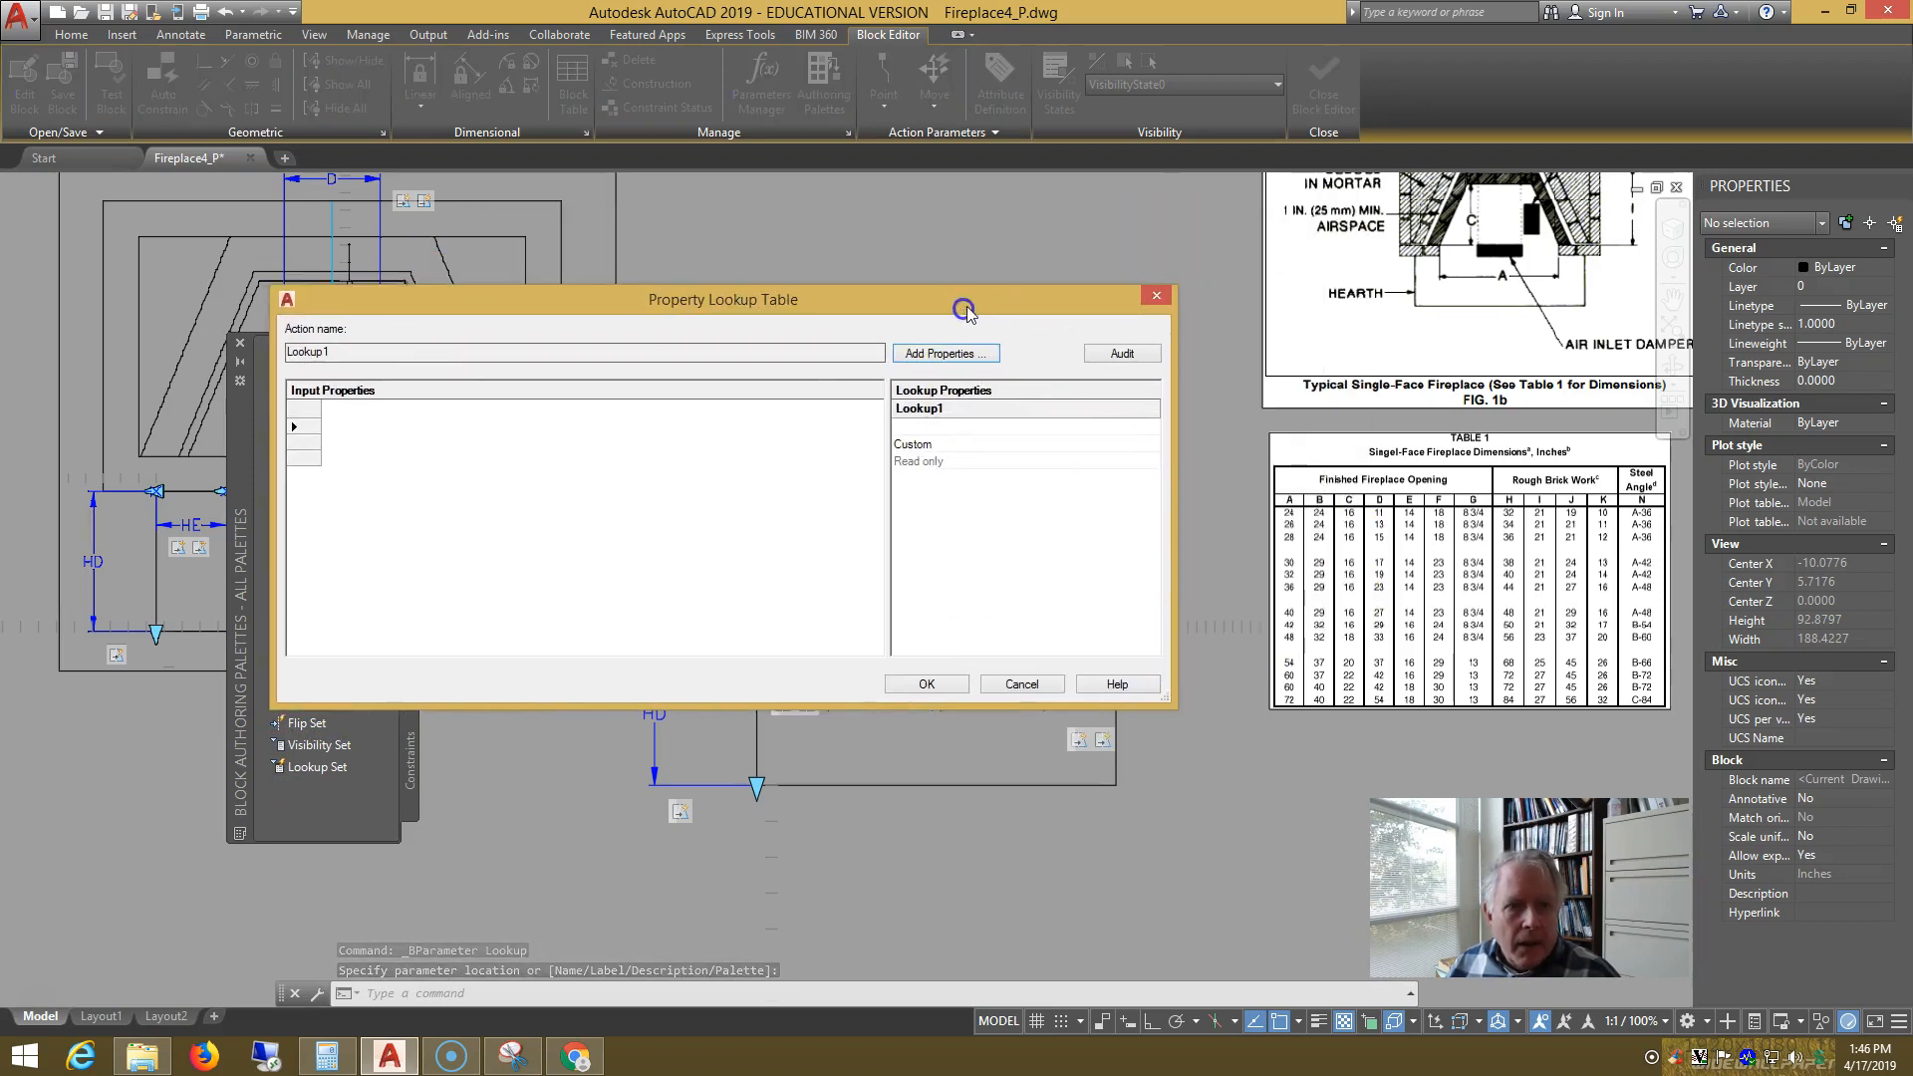
left_click(956, 354)
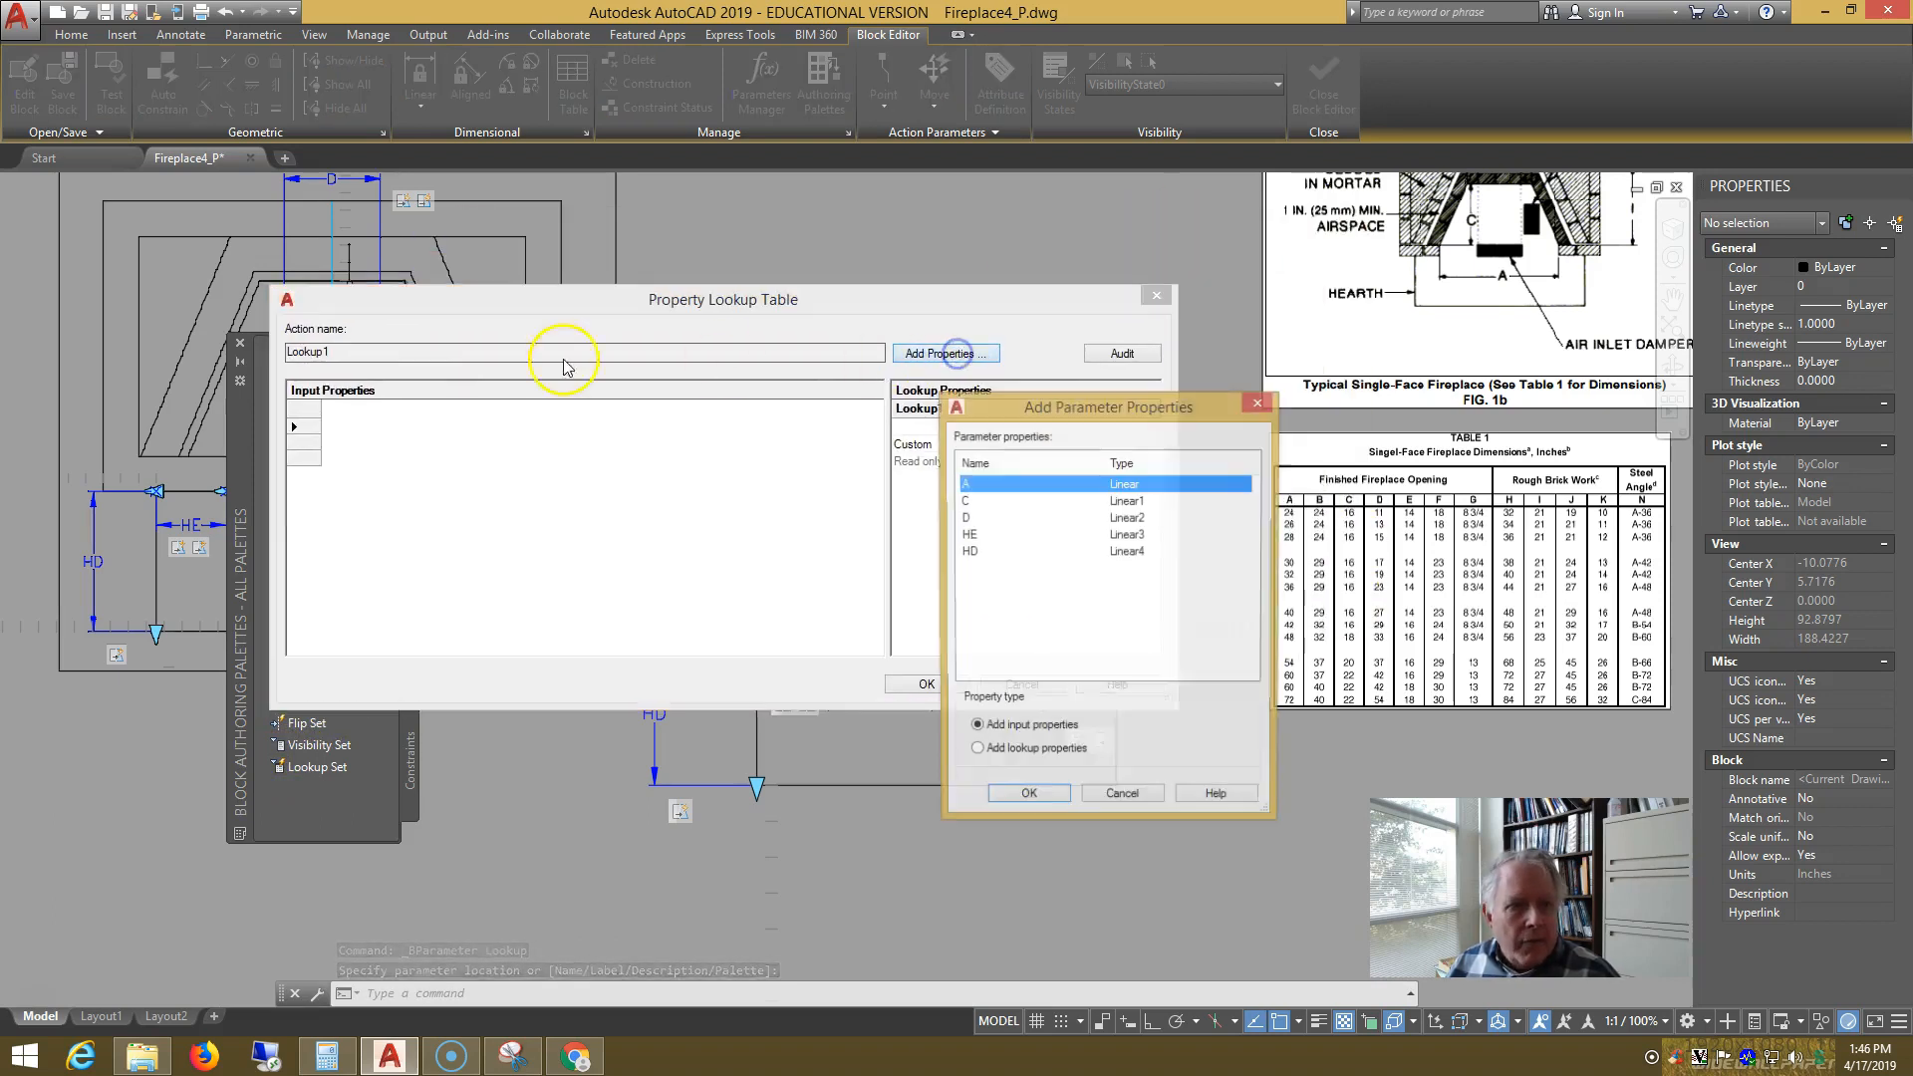
left_click(969, 553, "shift")
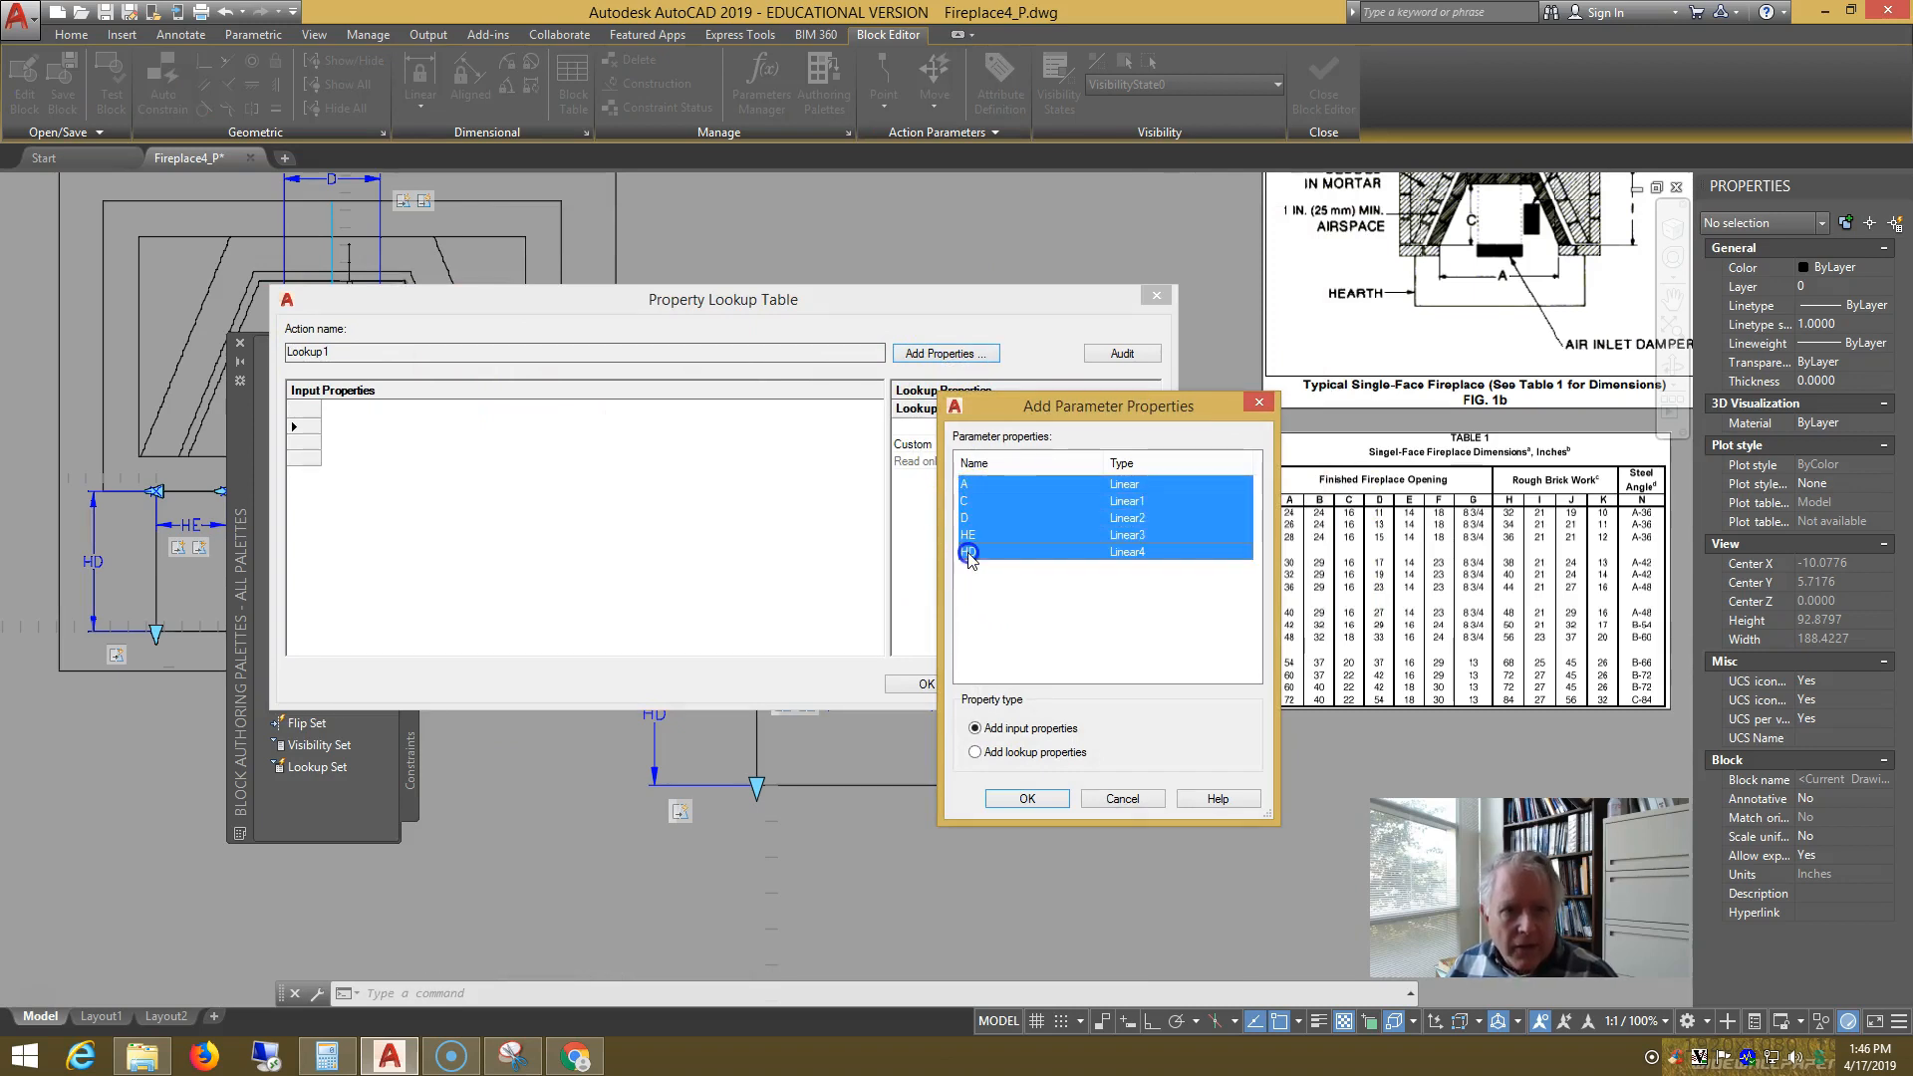
left_click(1027, 798)
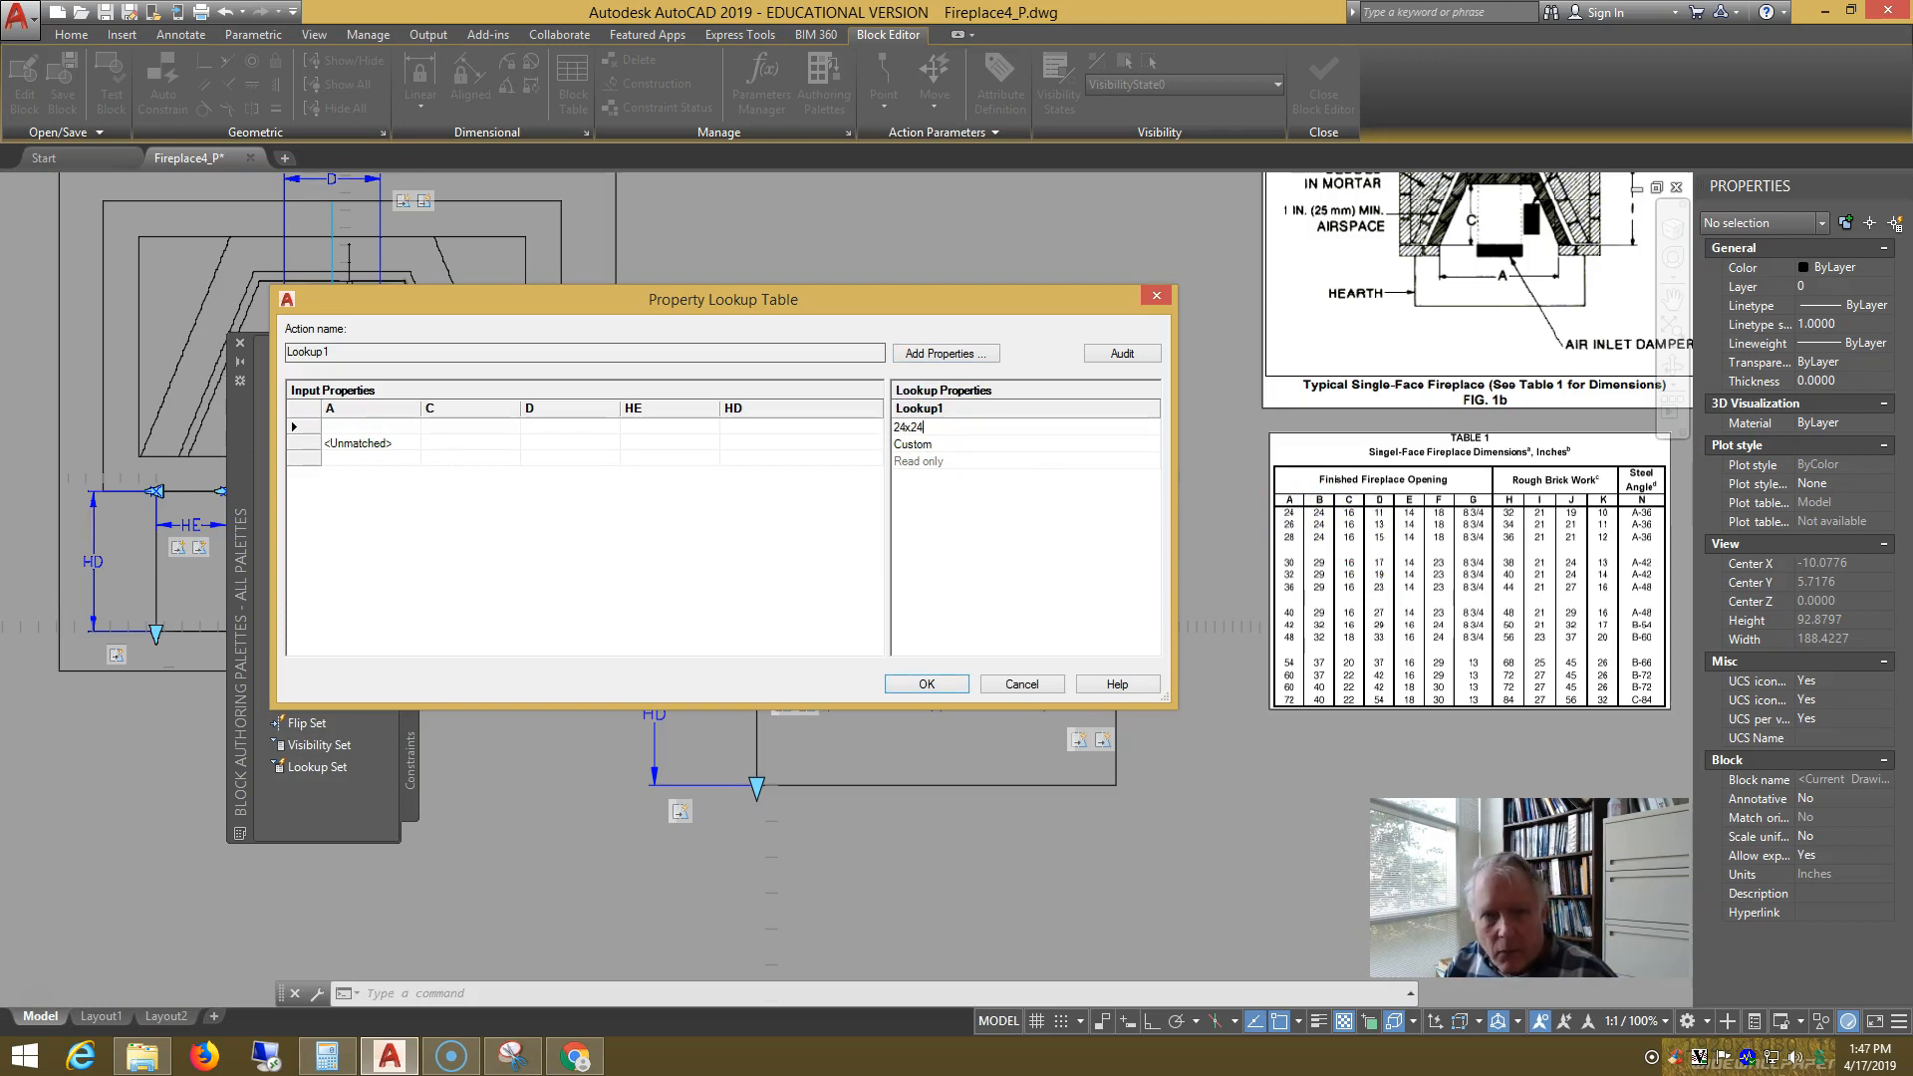
- Enter the lookup values 24x24, 26x24, 28x24, 30x29, 32x29 and 36x29, and open the first row's A value for editing
left_click(927, 439)
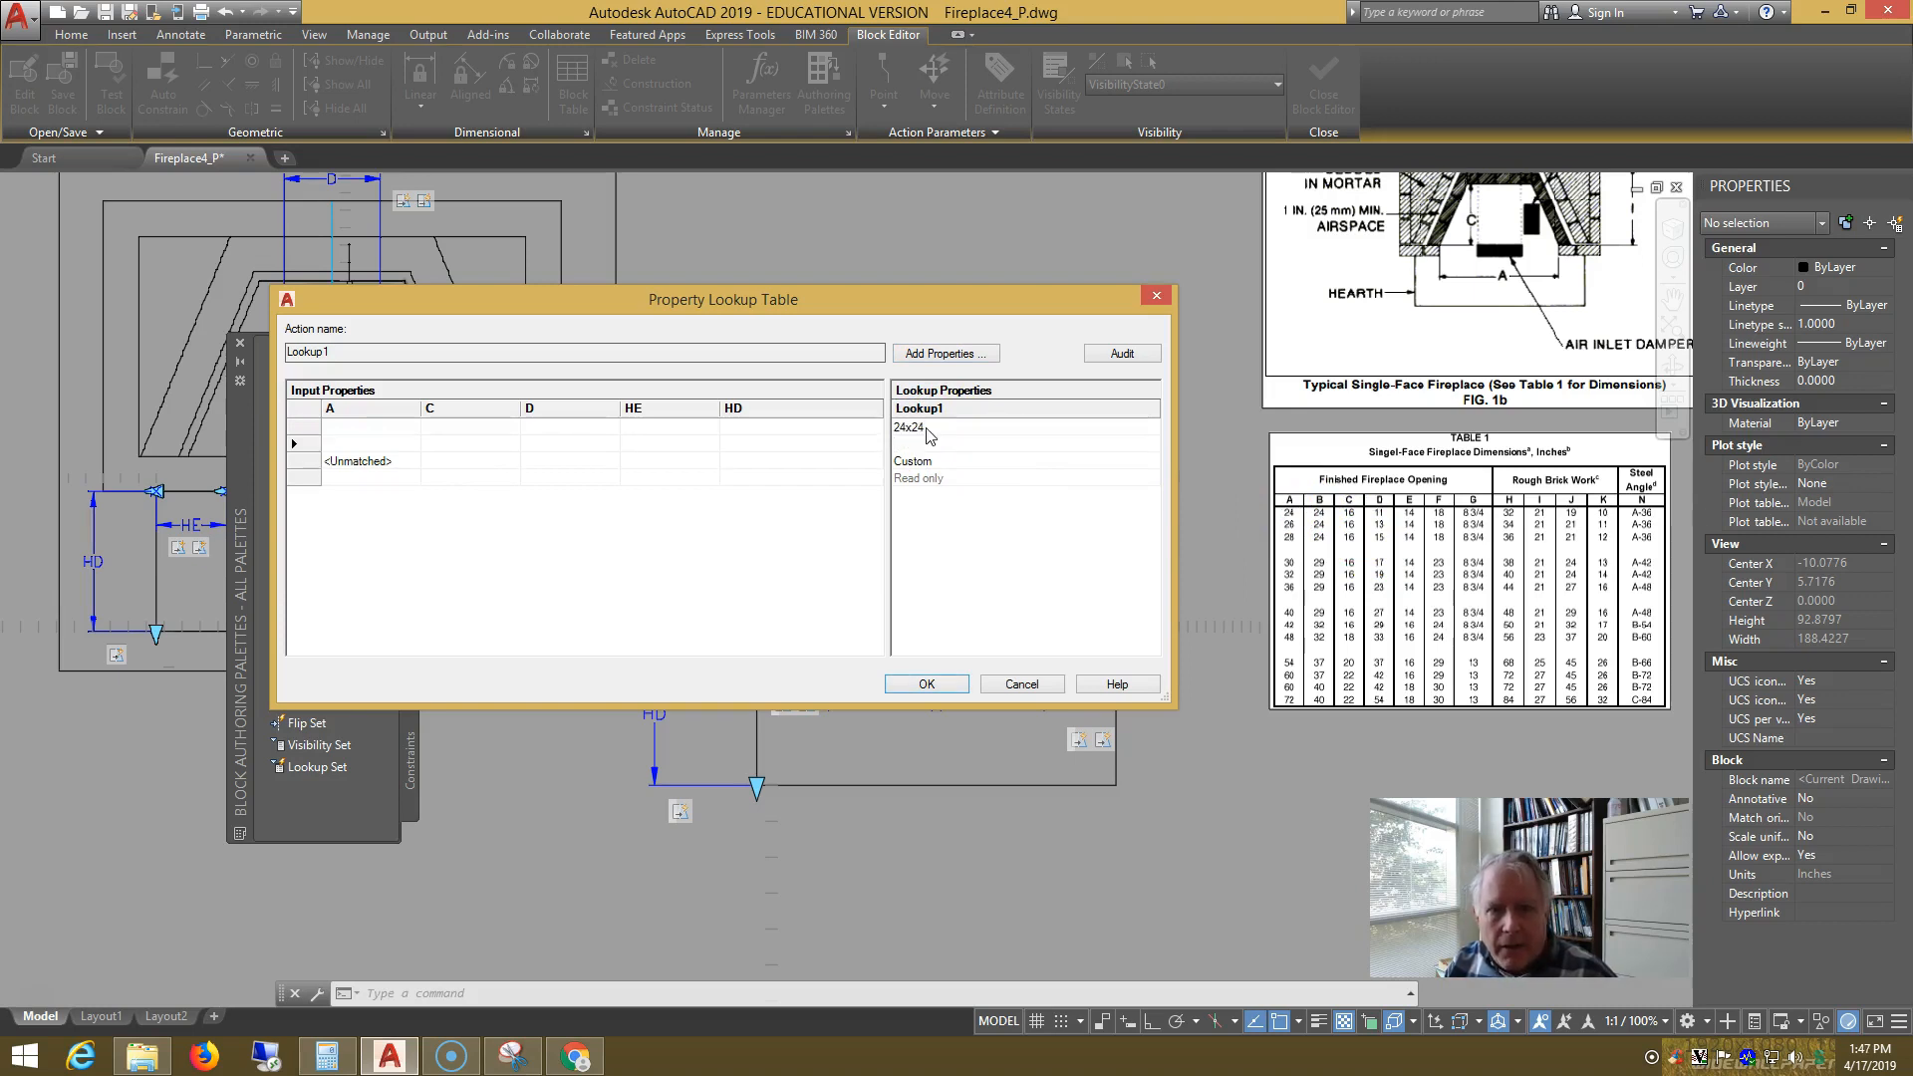
type("26x")
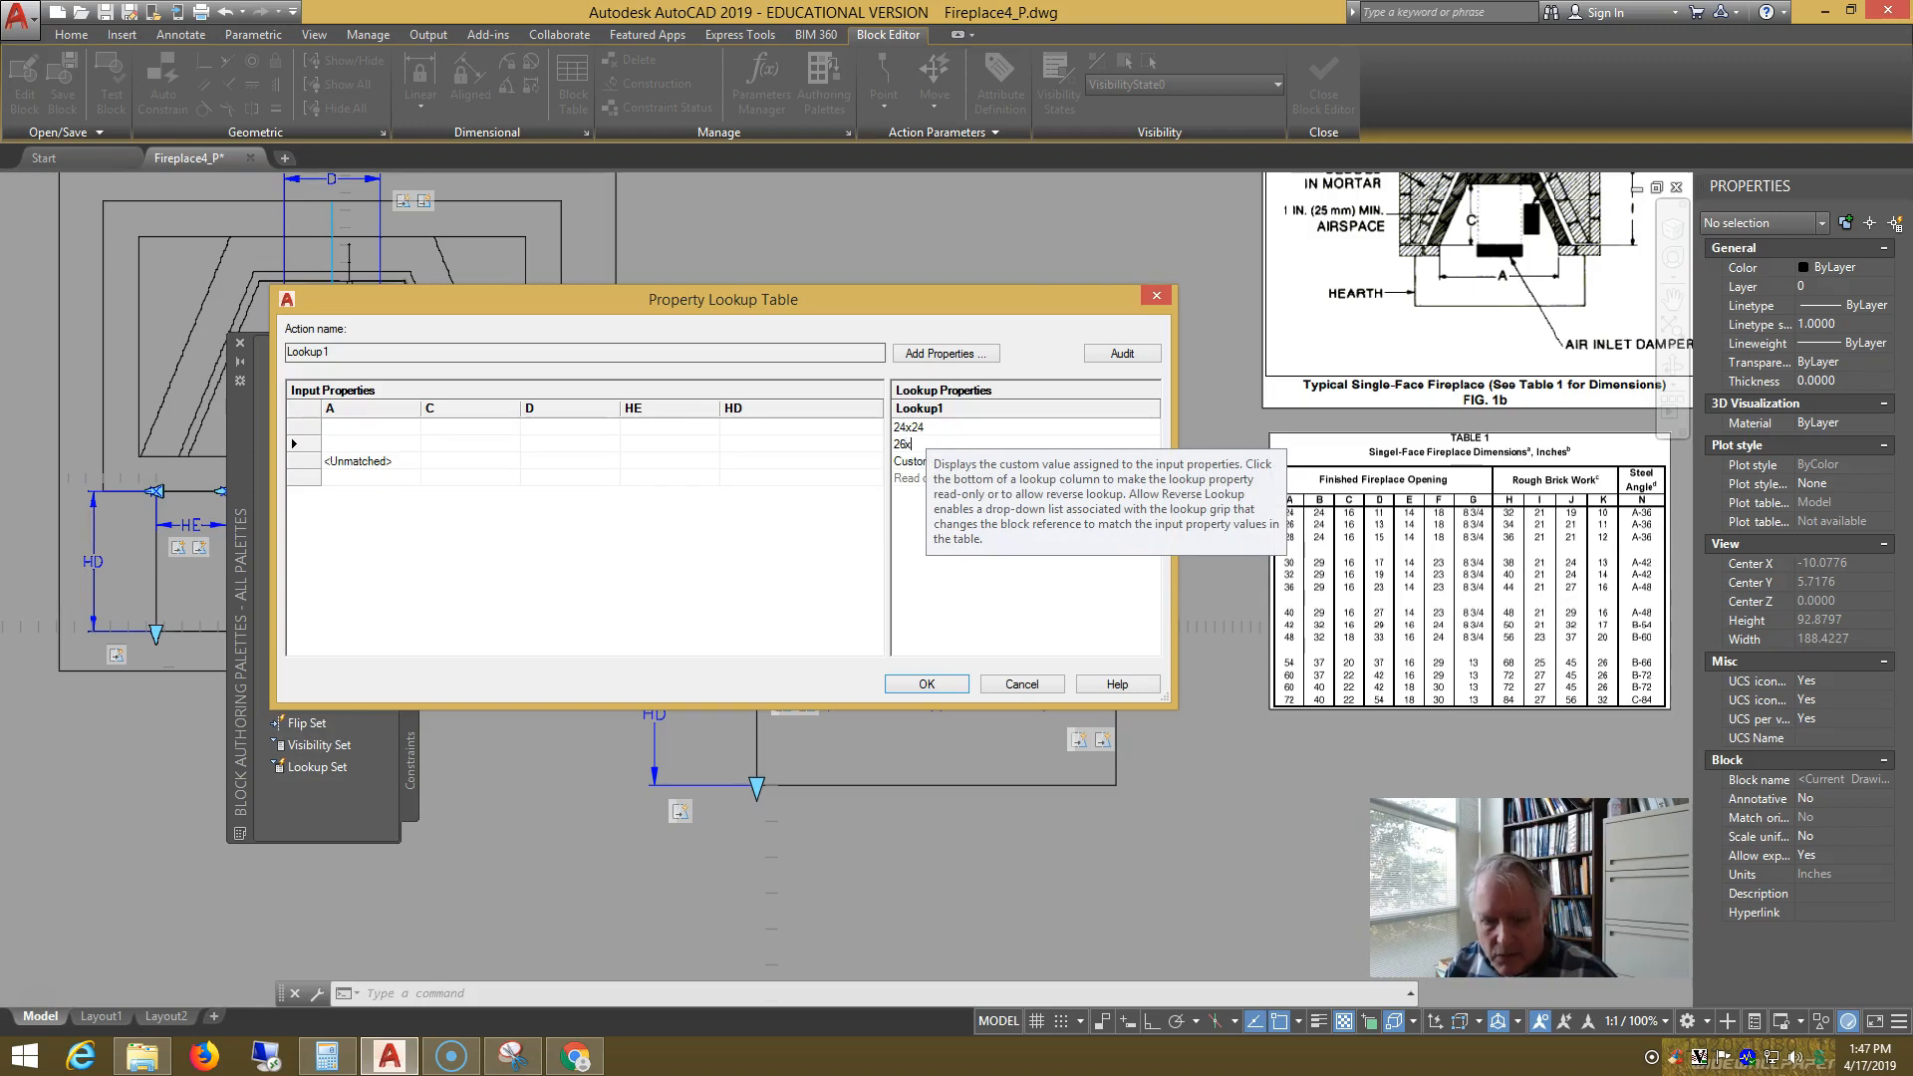
type("24")
key("Return")
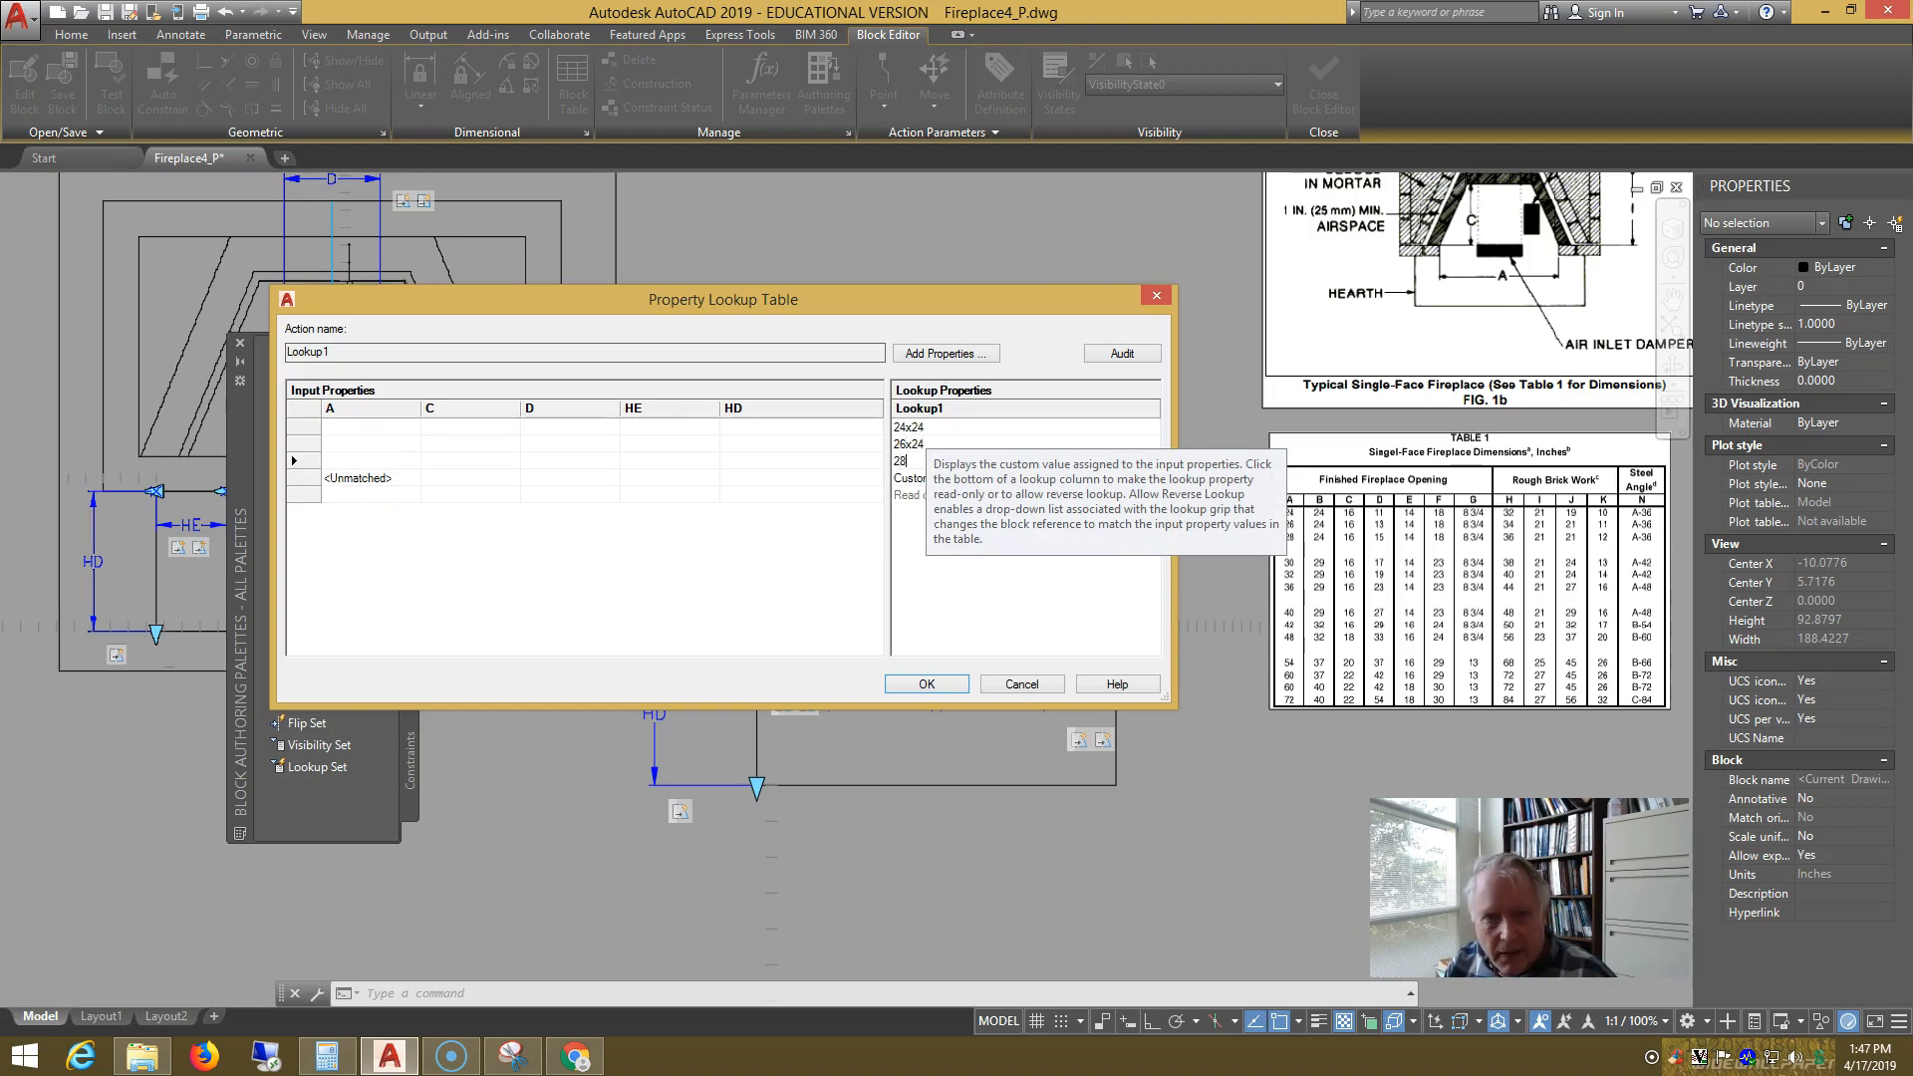
key("Return")
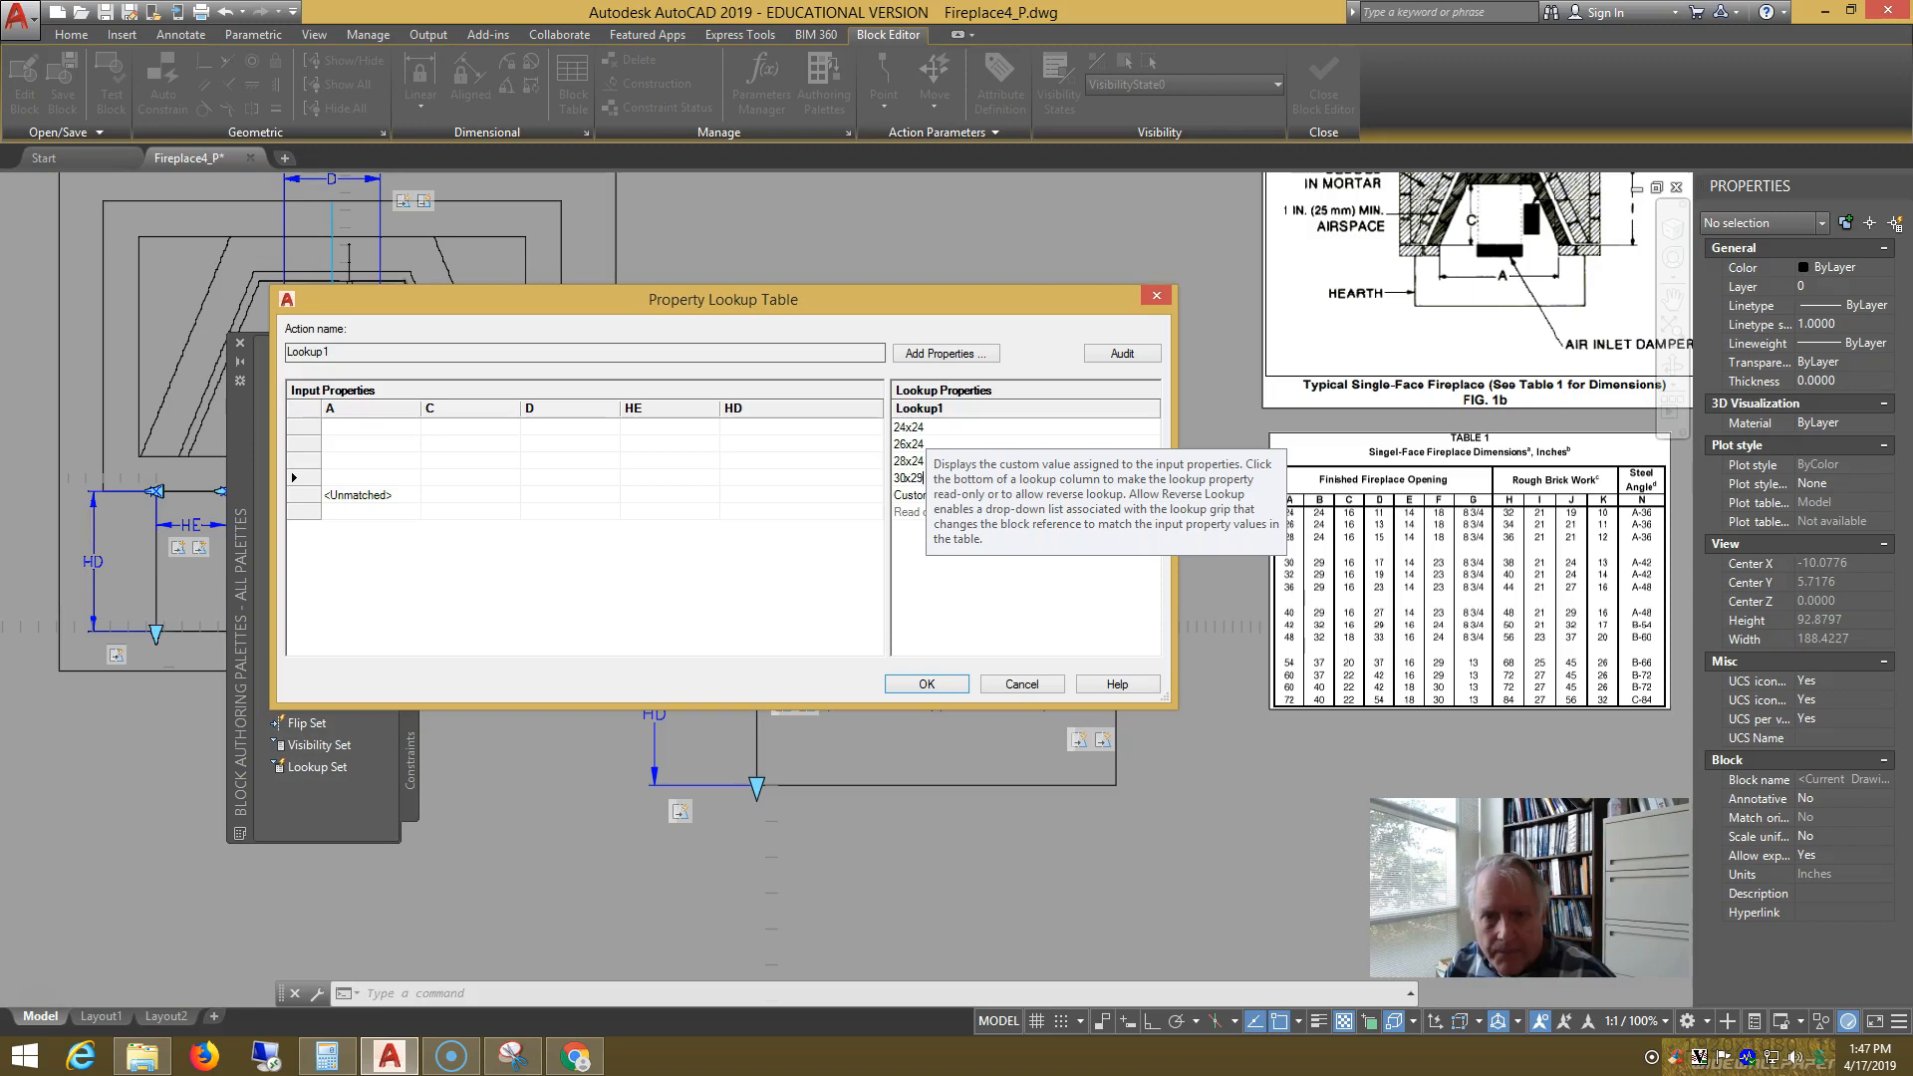
key("Return")
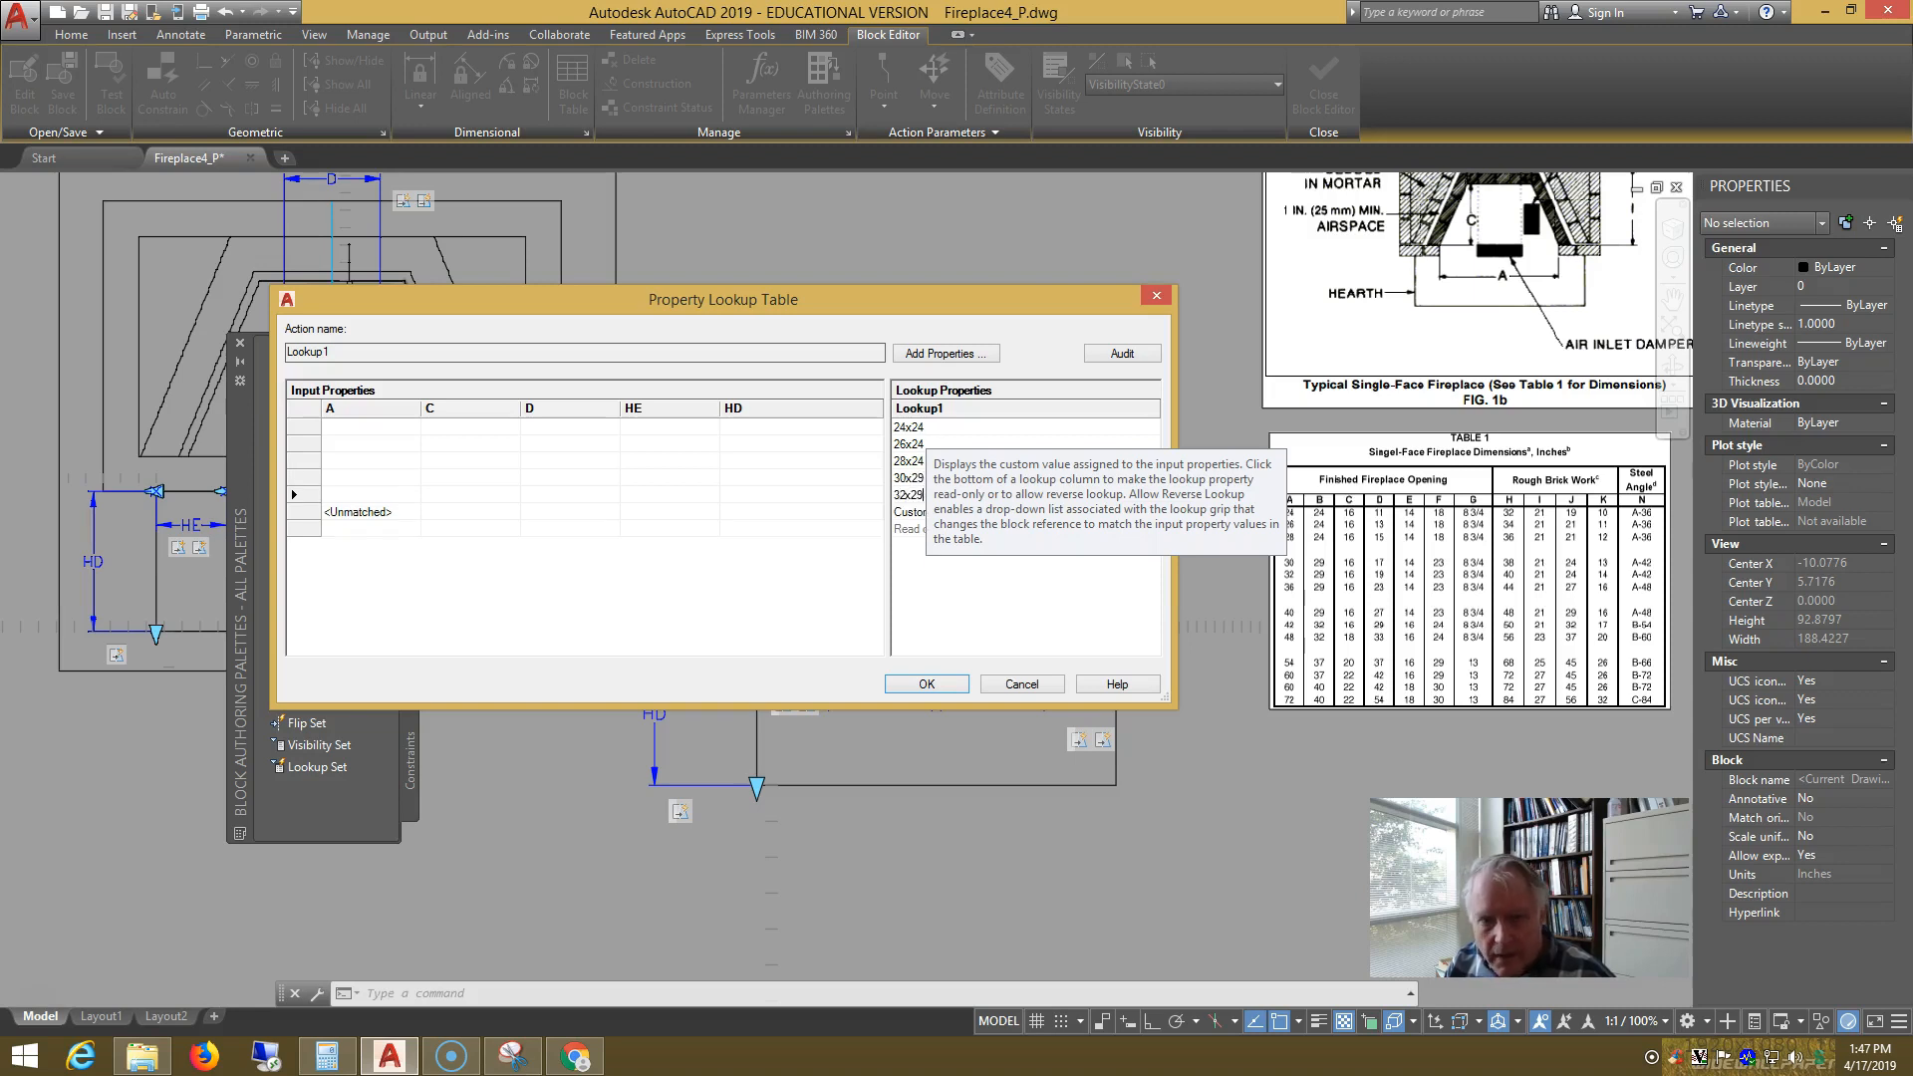
key("Return")
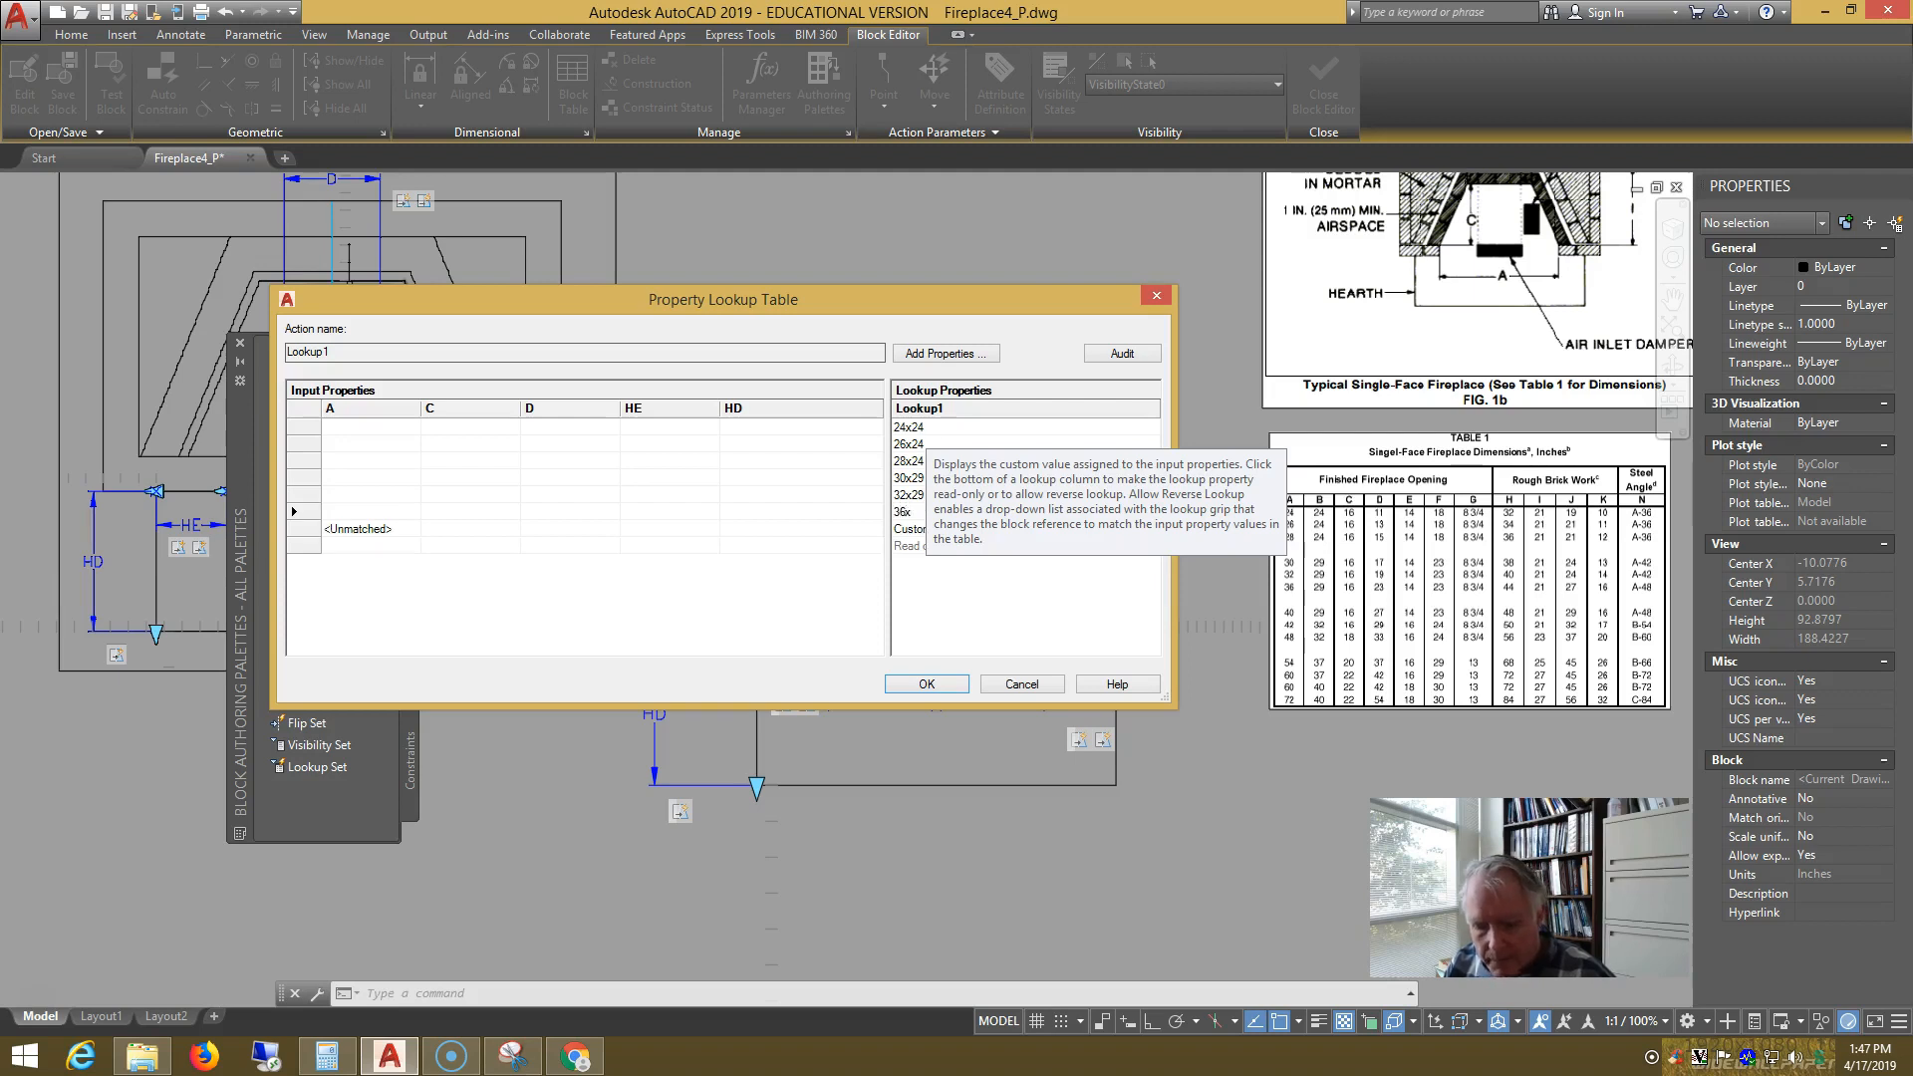
key("Return")
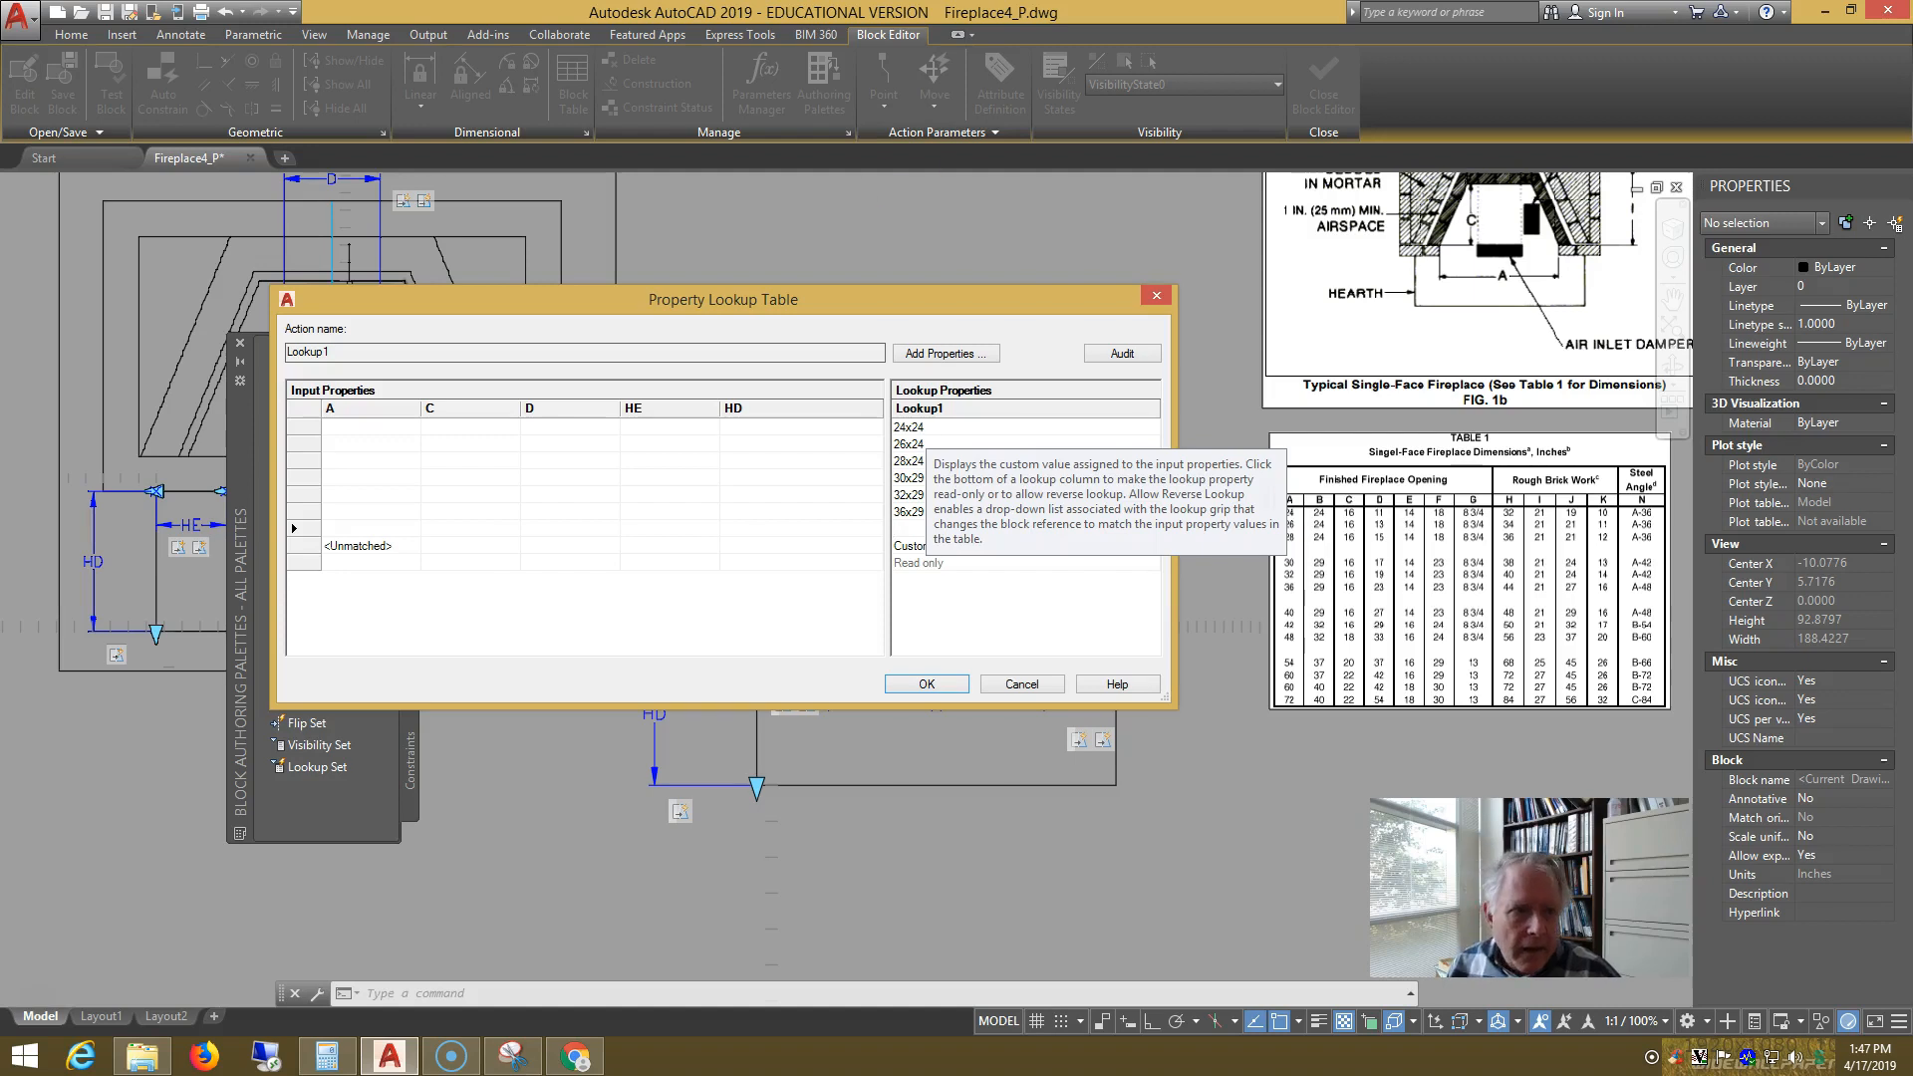
left_click(368, 432)
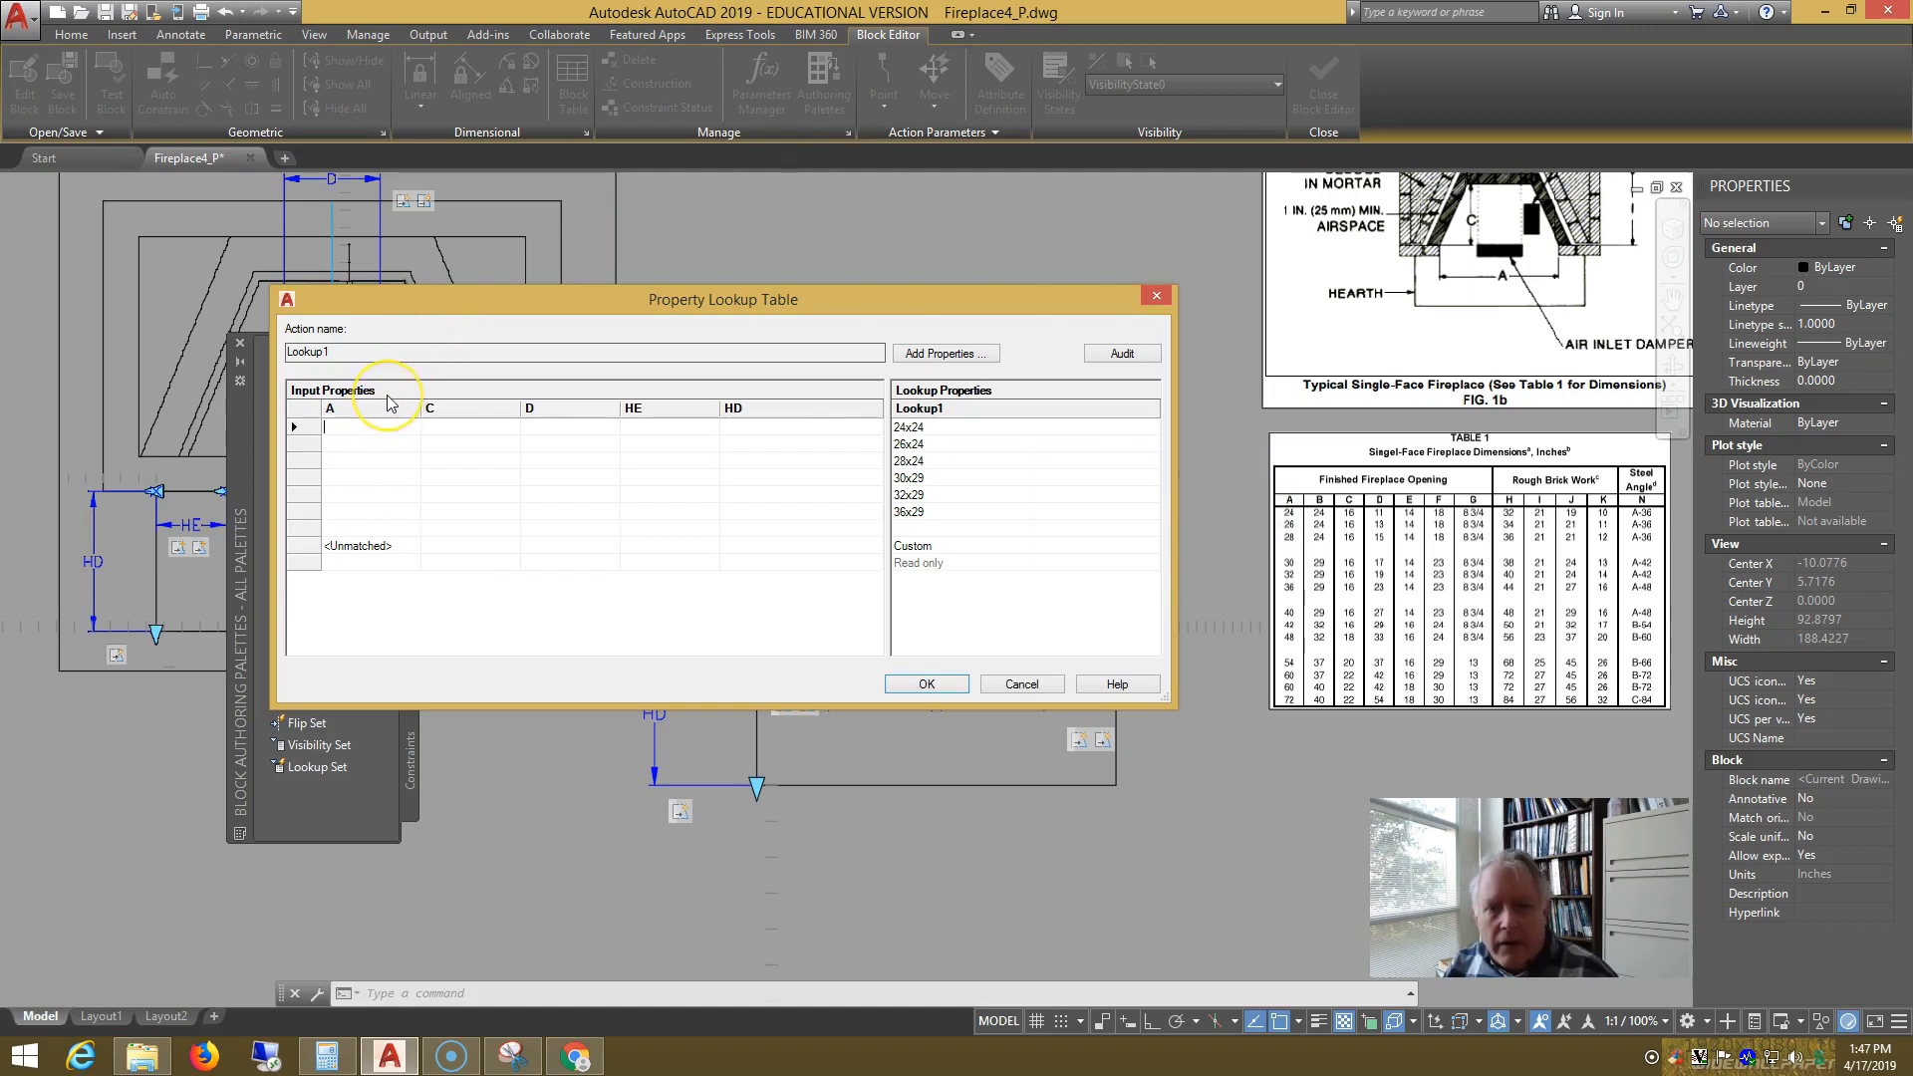
- Fill the 24x24, 26x24 and 28x24 rows with A 24, 26, 28; C 16; D 11, 13, 15; HE 8; and HD 16
type("24")
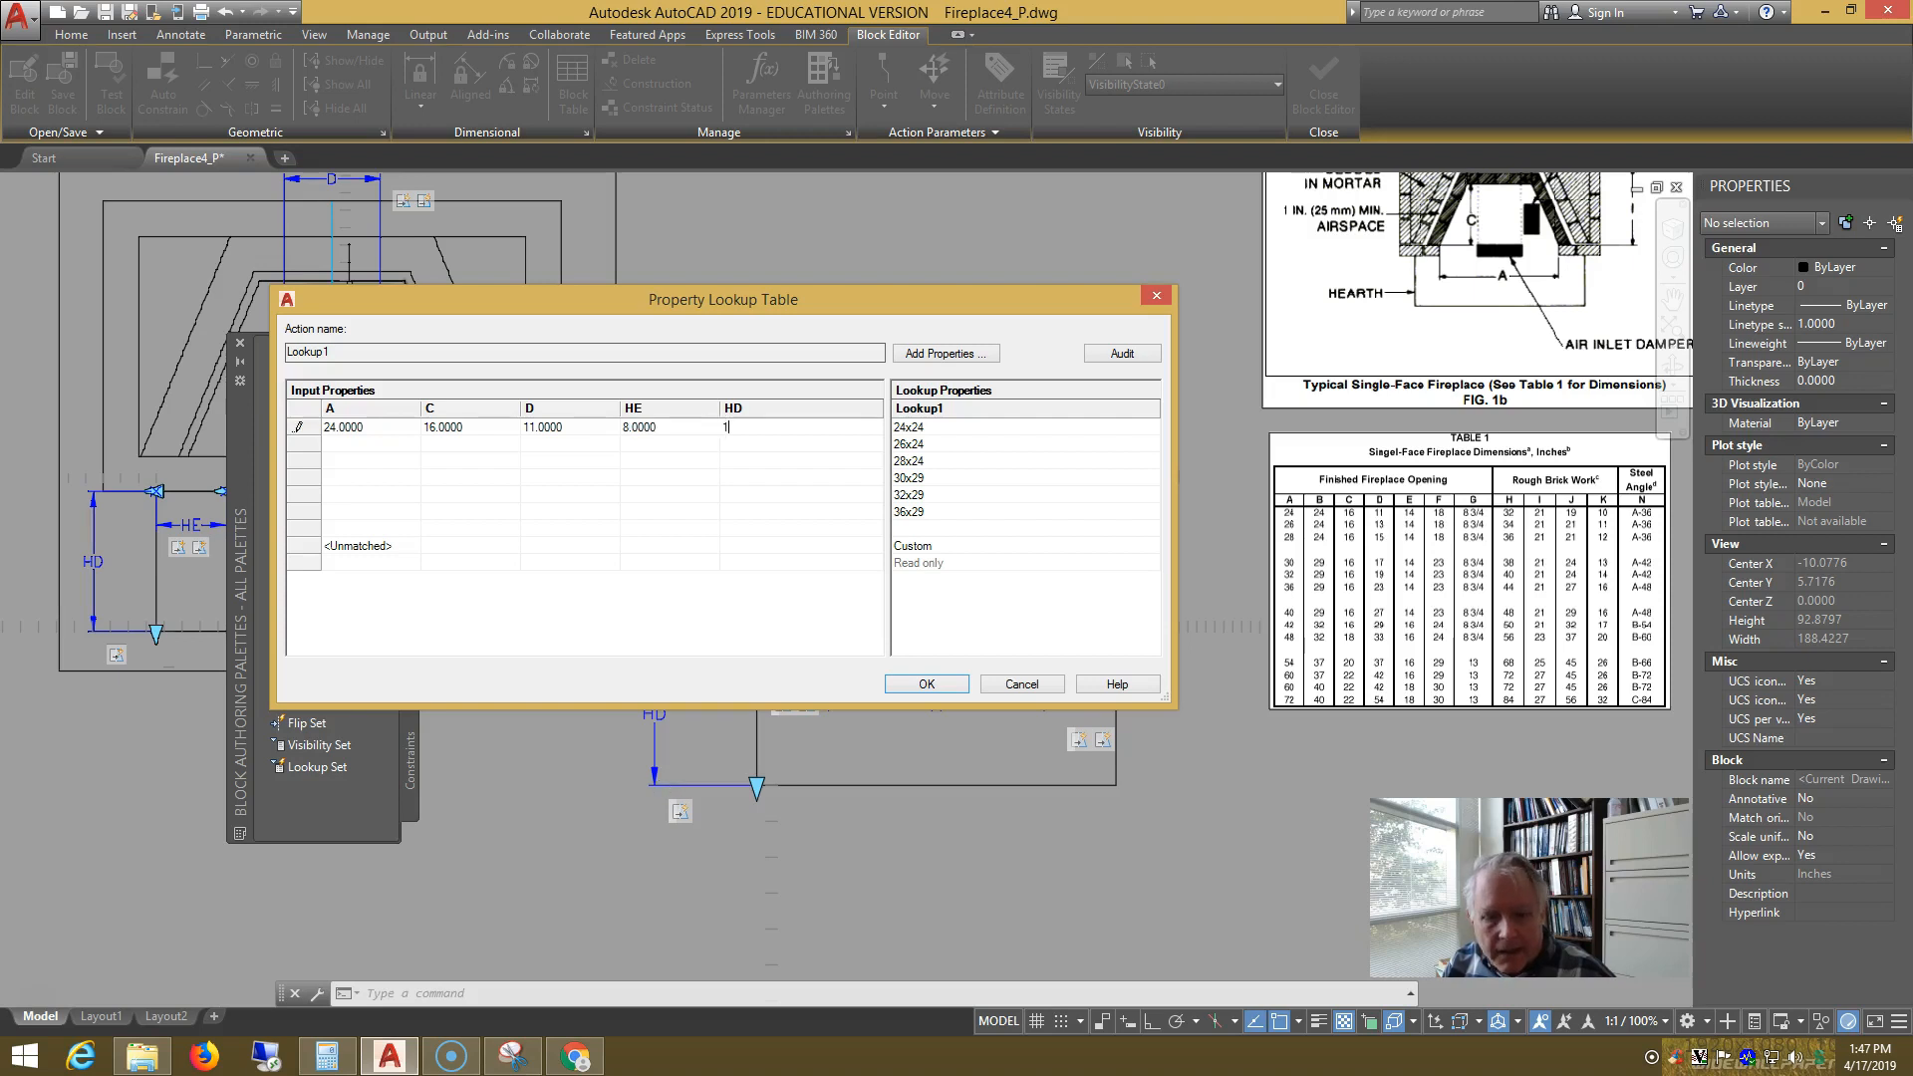
key("Tab")
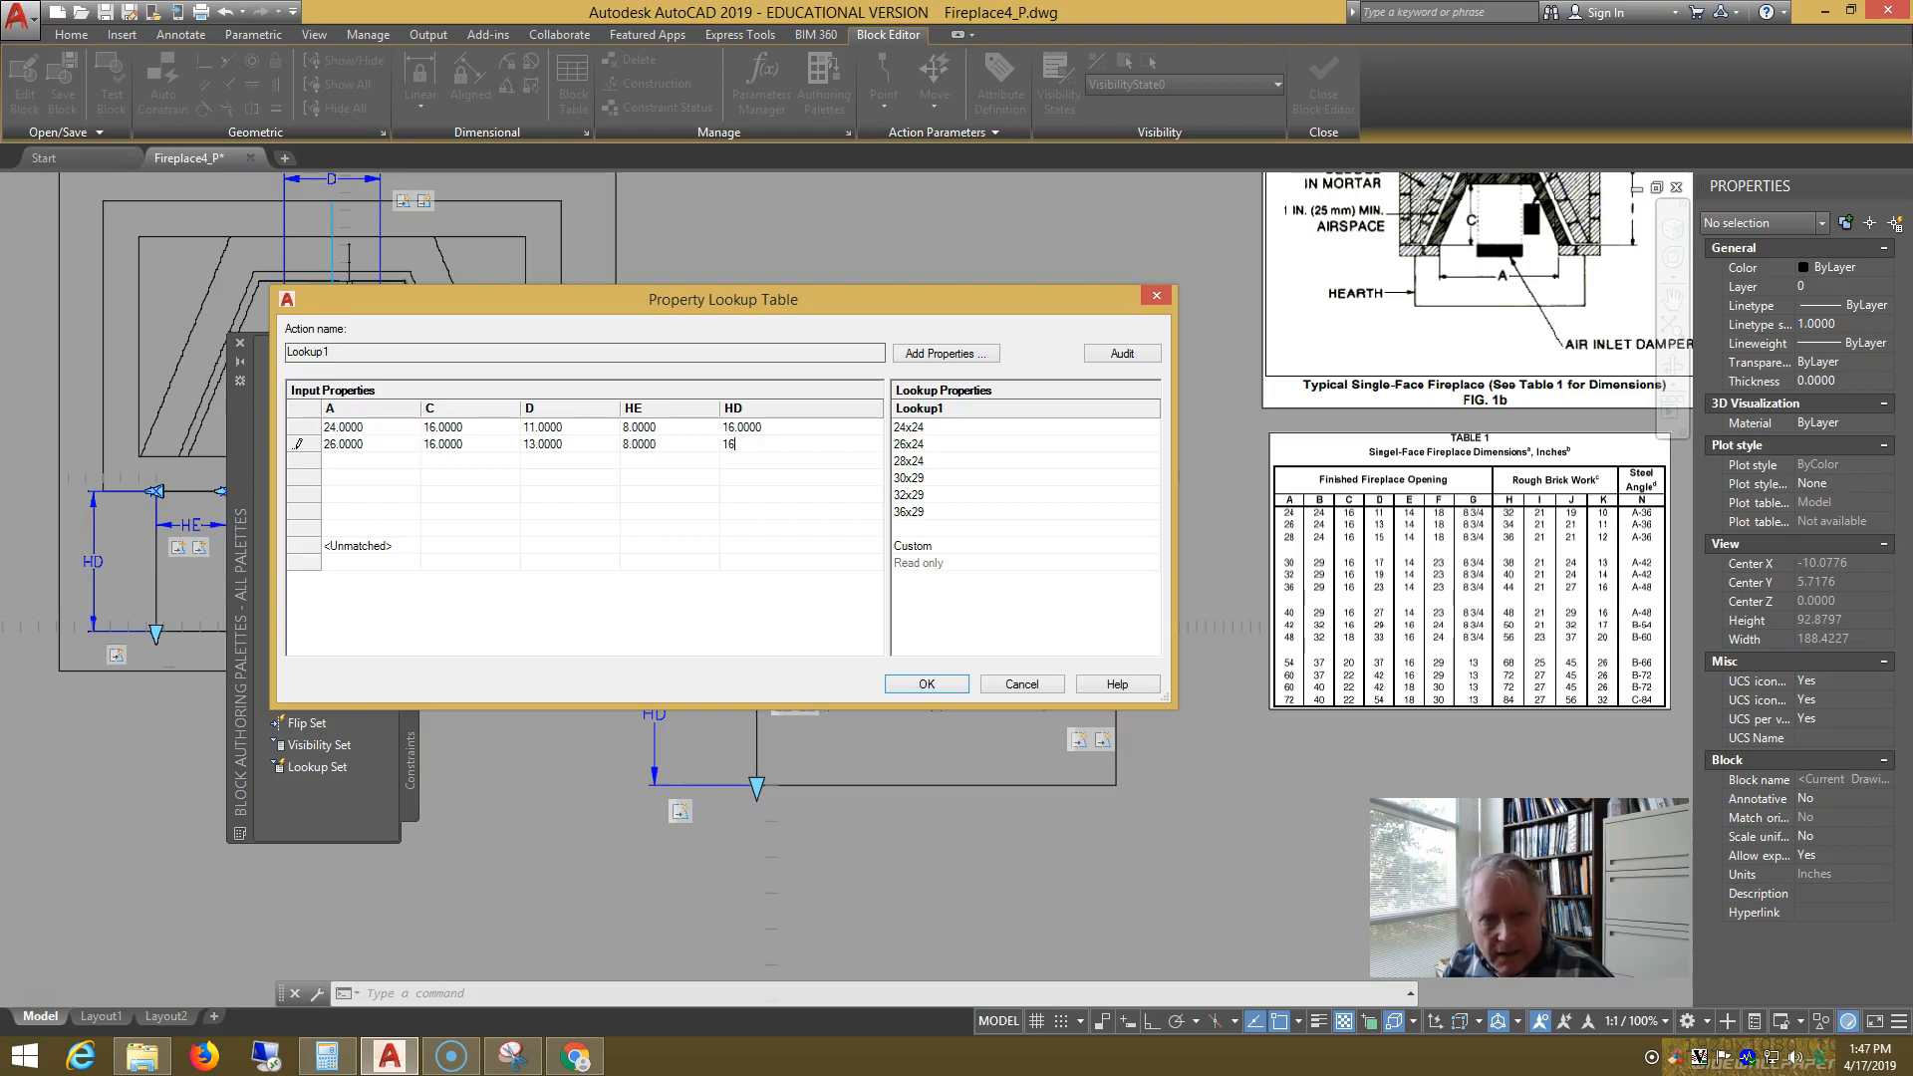
type("8")
key("Tab")
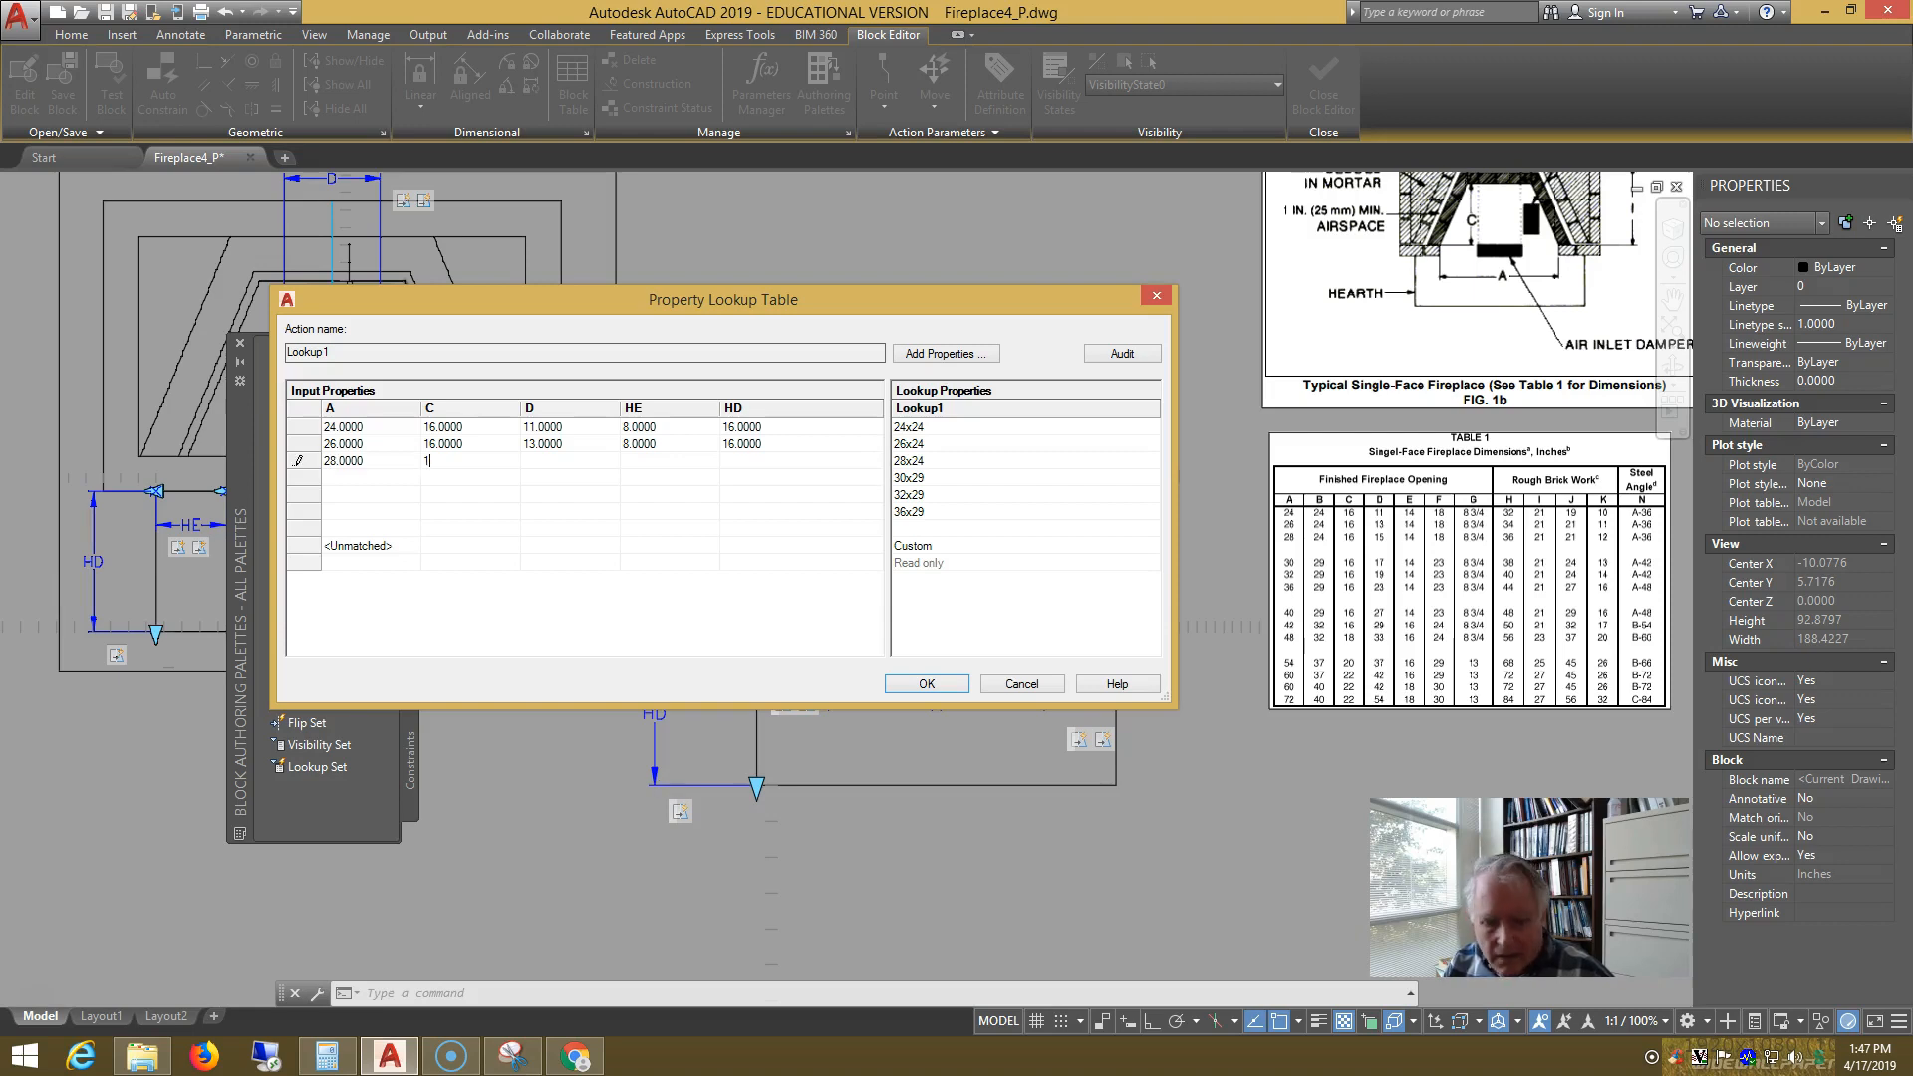
key("Tab")
type("1")
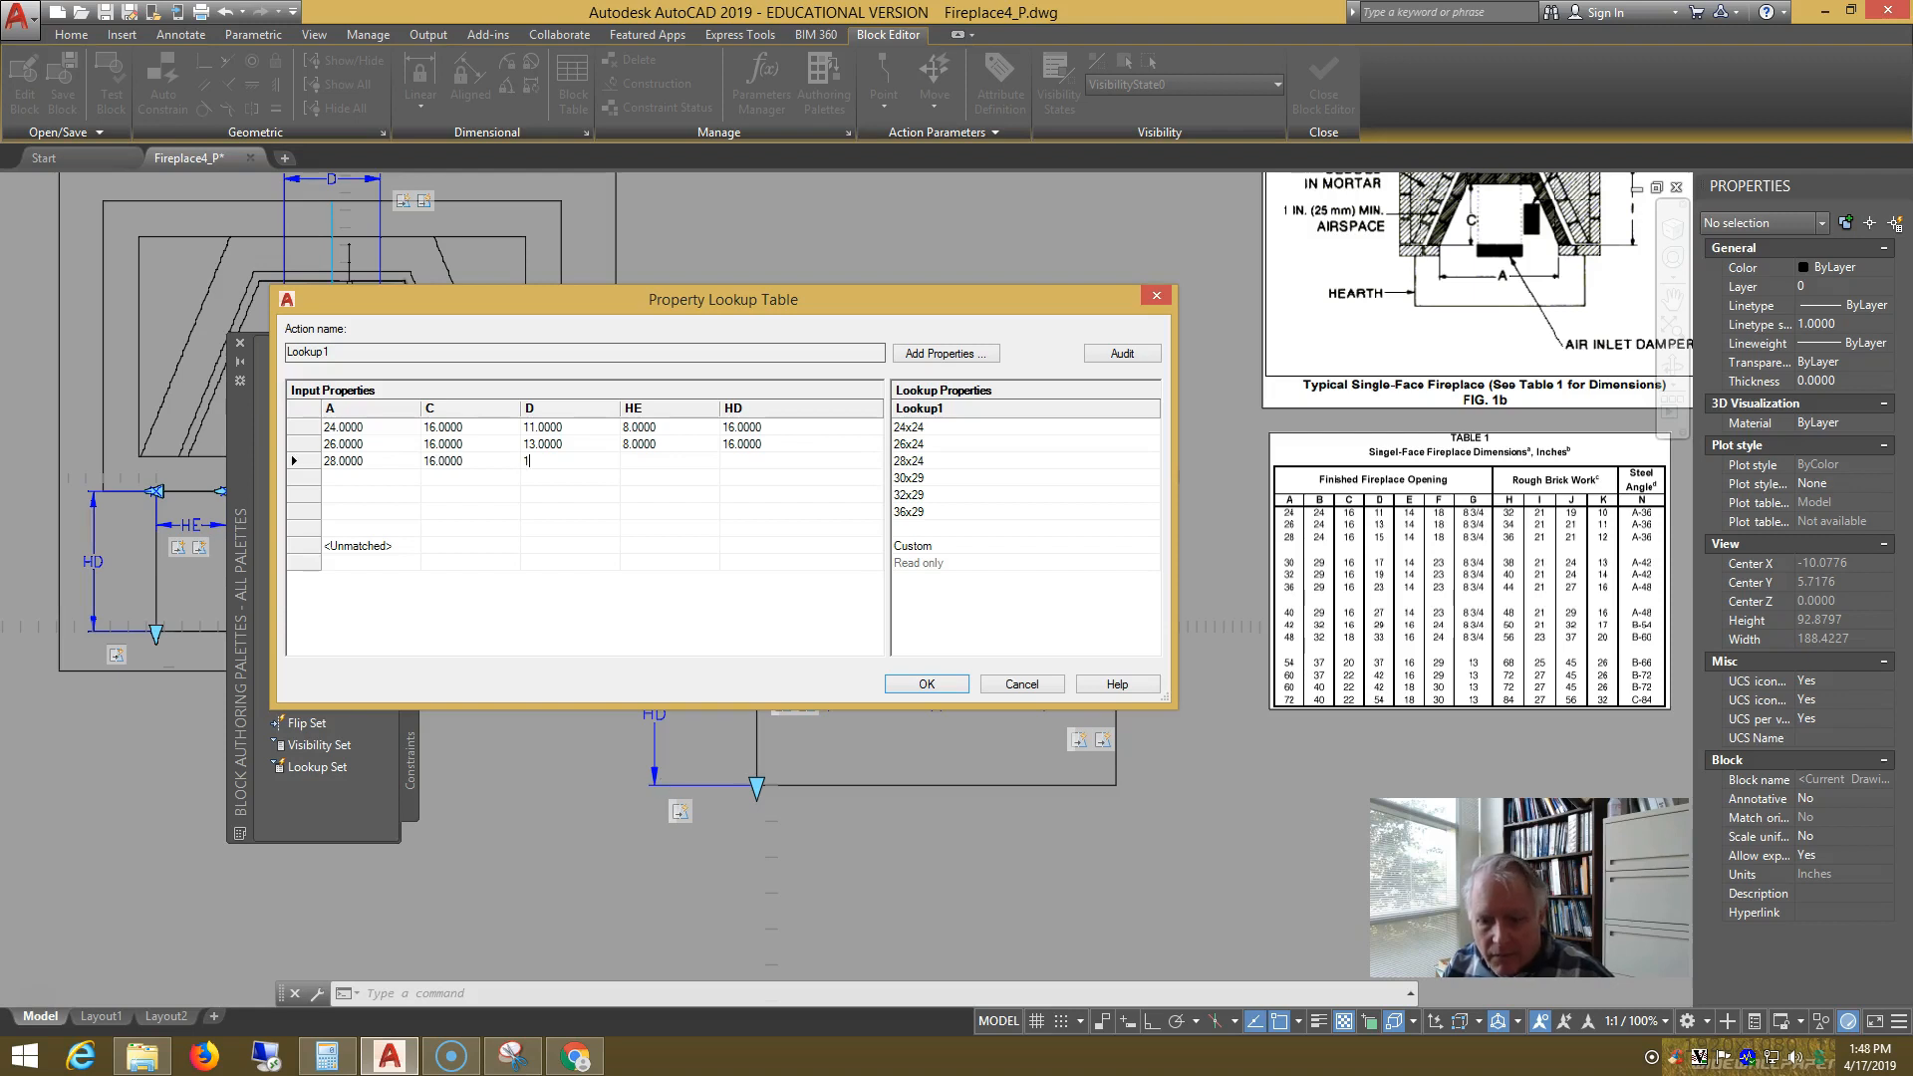
type("8")
key("Tab")
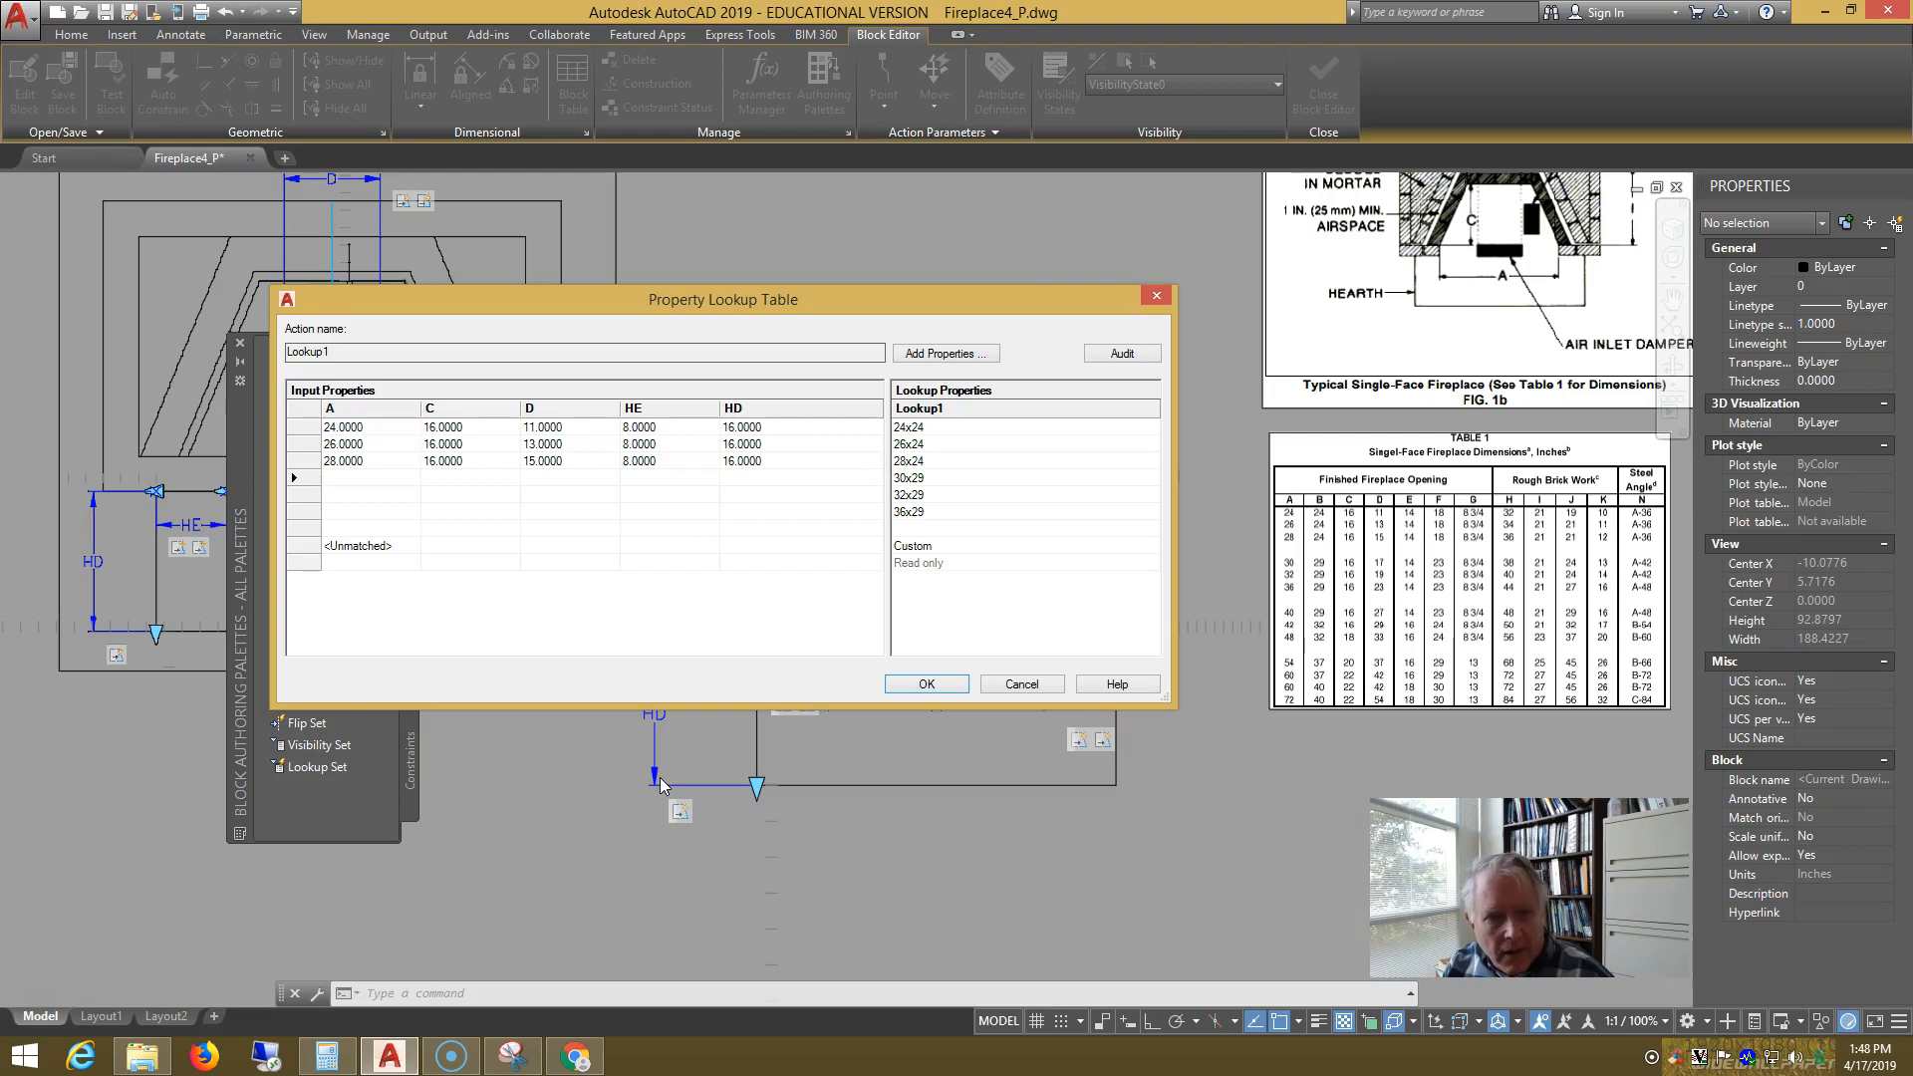
- Fill the 30x29 and 32x29 rows with A 30 and 32, C 16, D 17 and 19, HE 12 and HD 20
key("Tab")
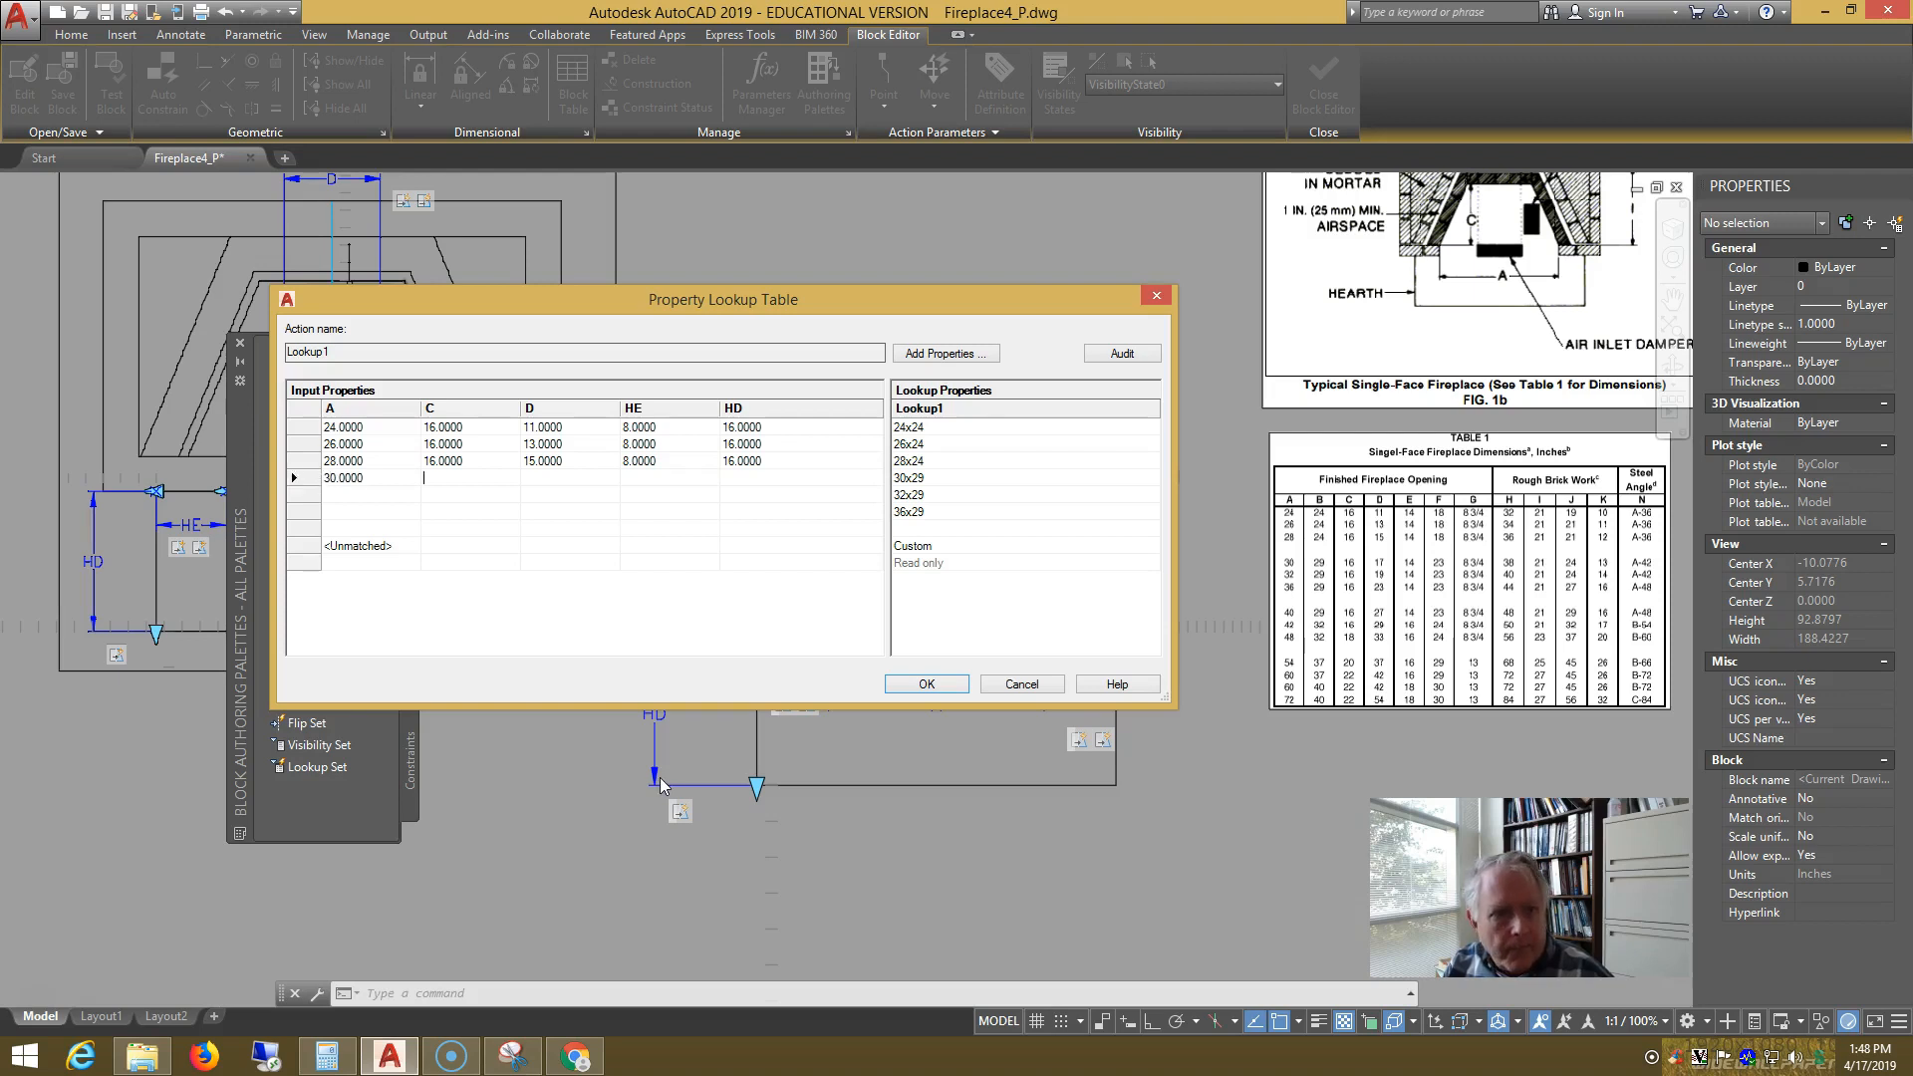
type("16")
key("Tab")
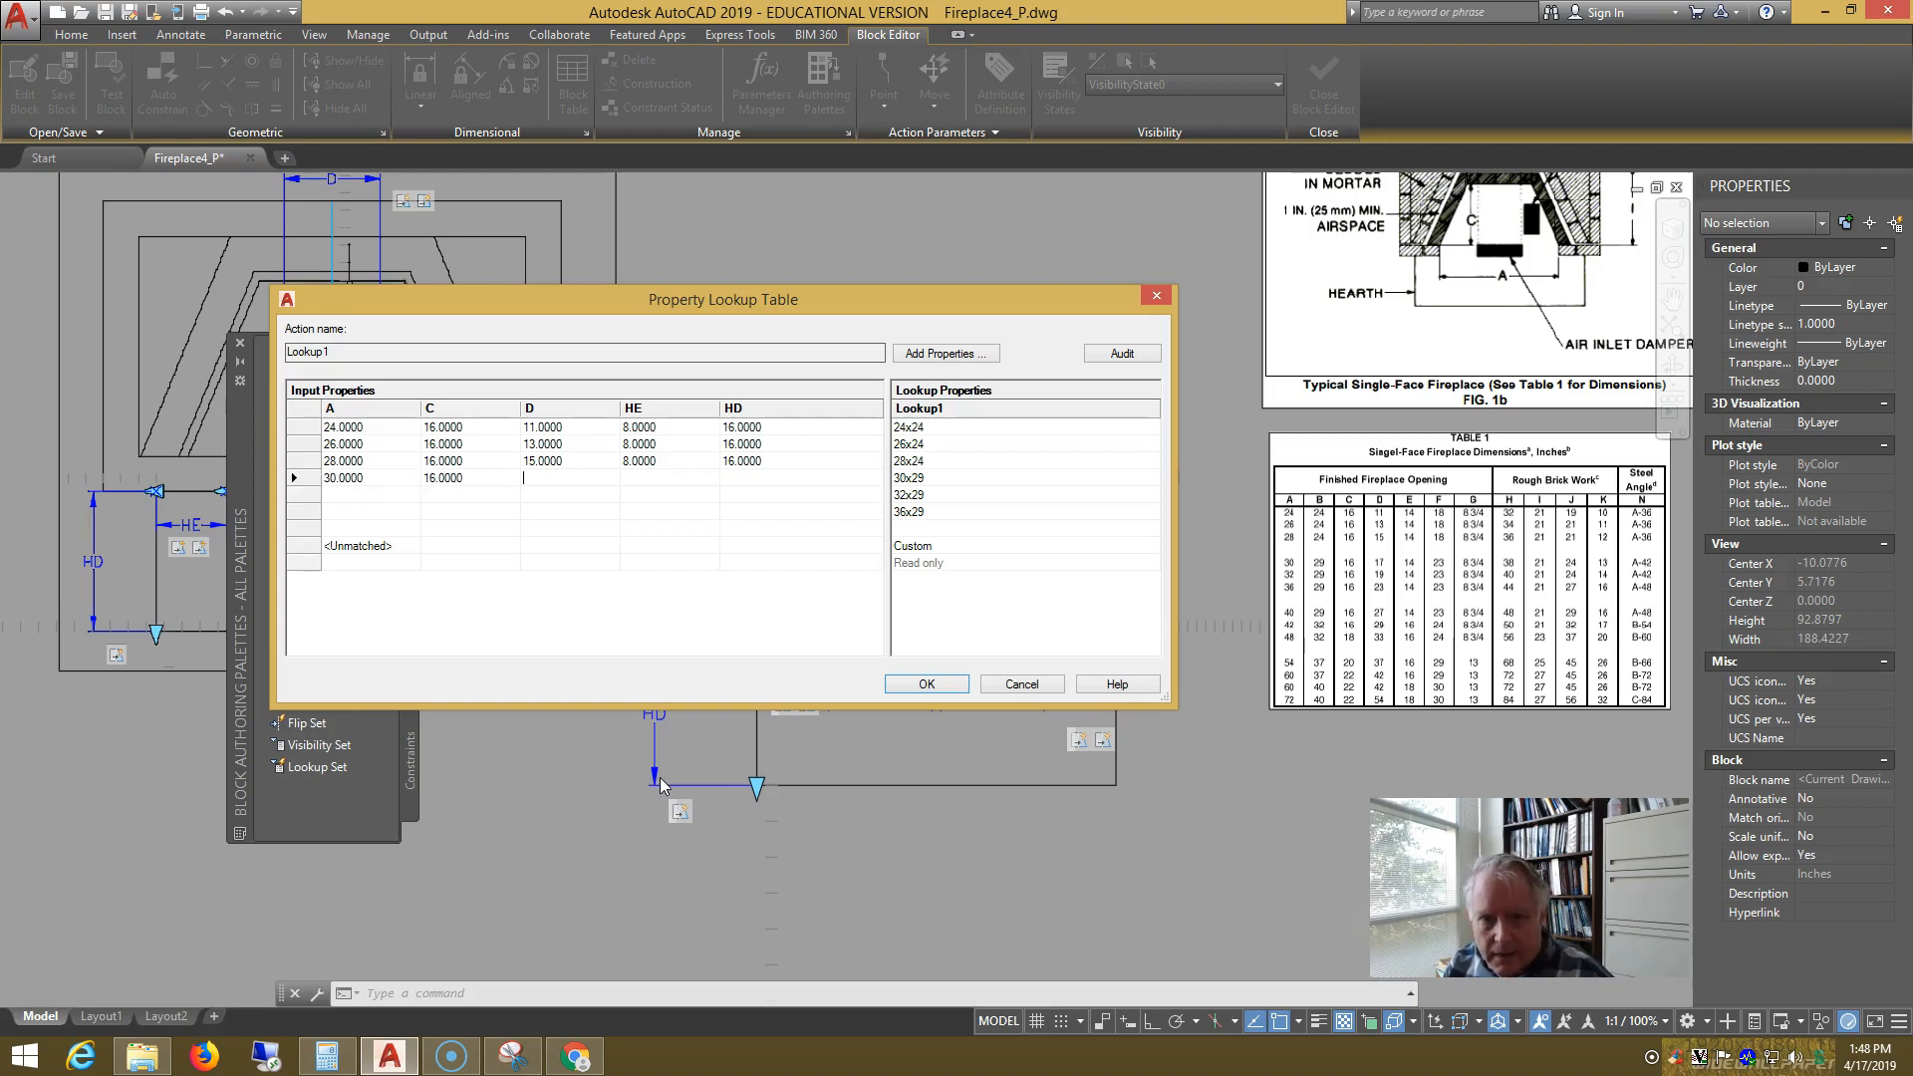
key("Tab")
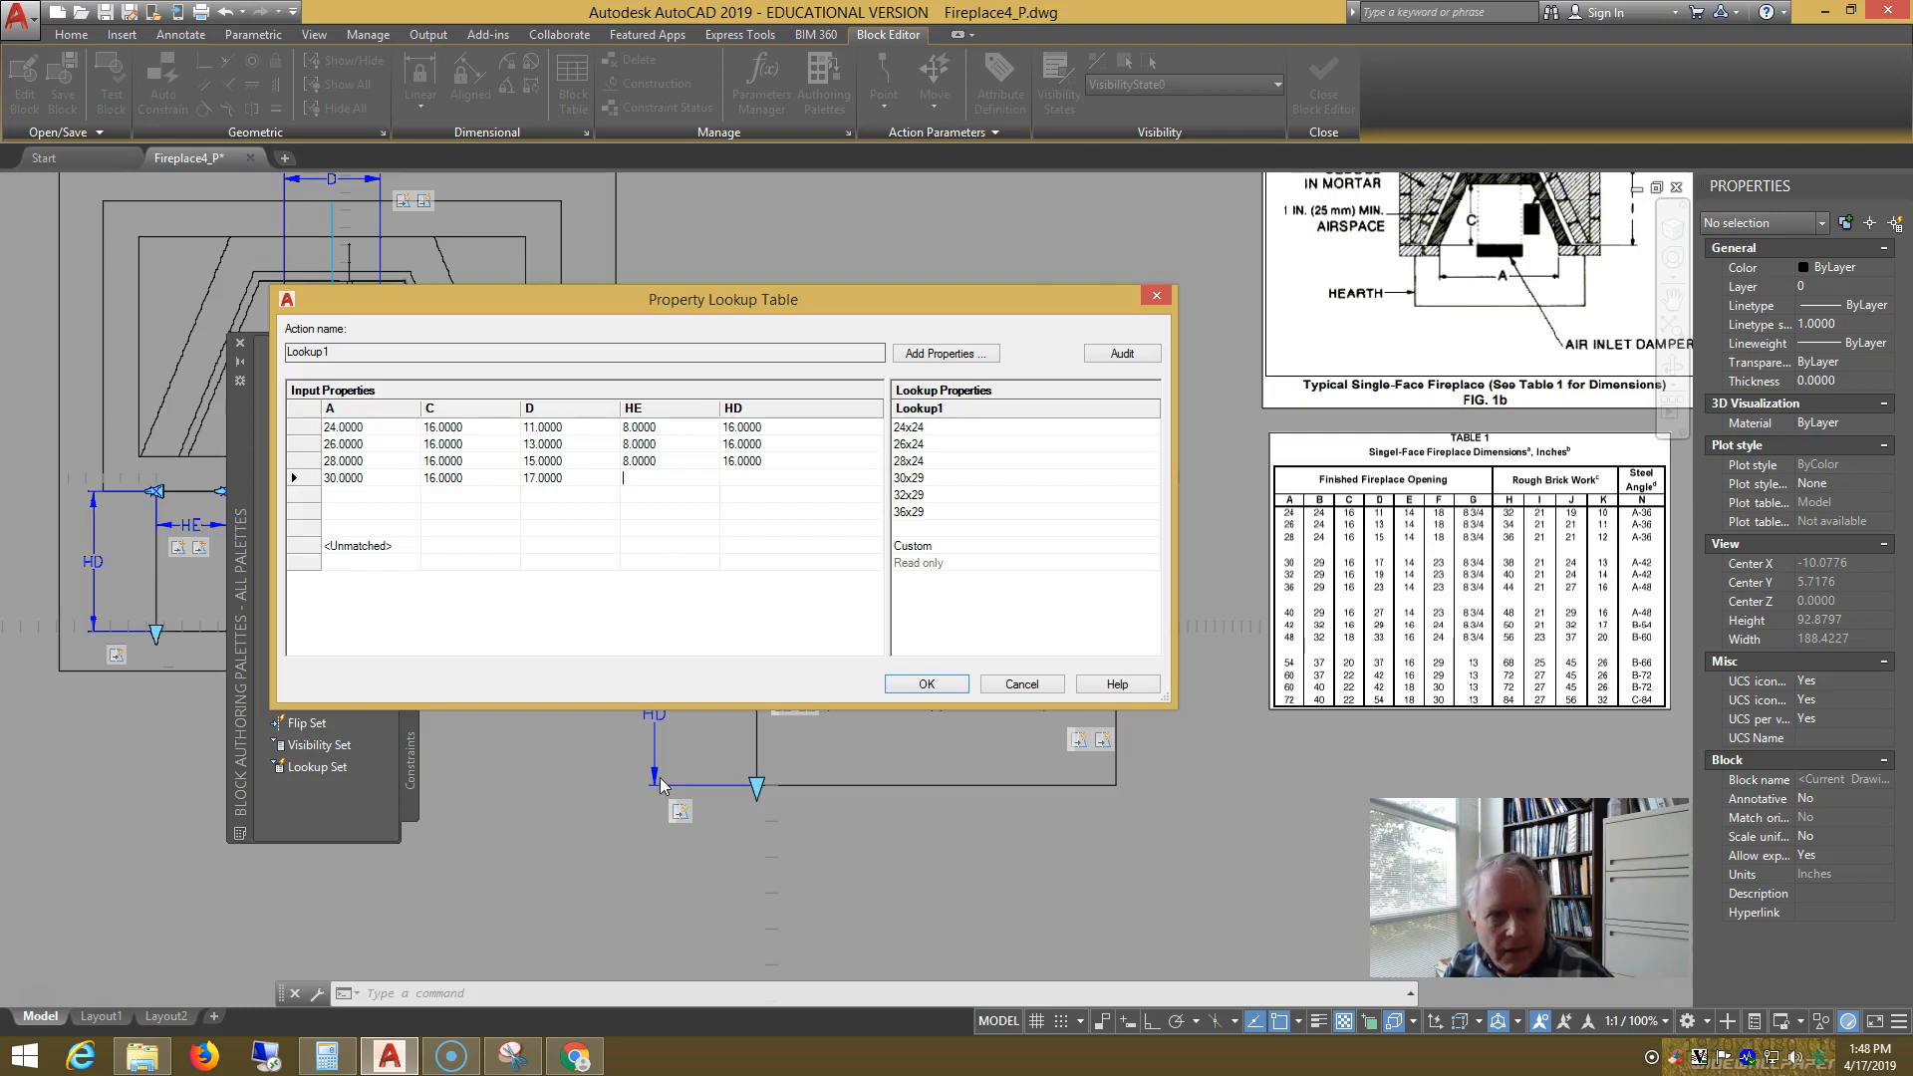
type("12")
key("Tab")
left_click(812, 477)
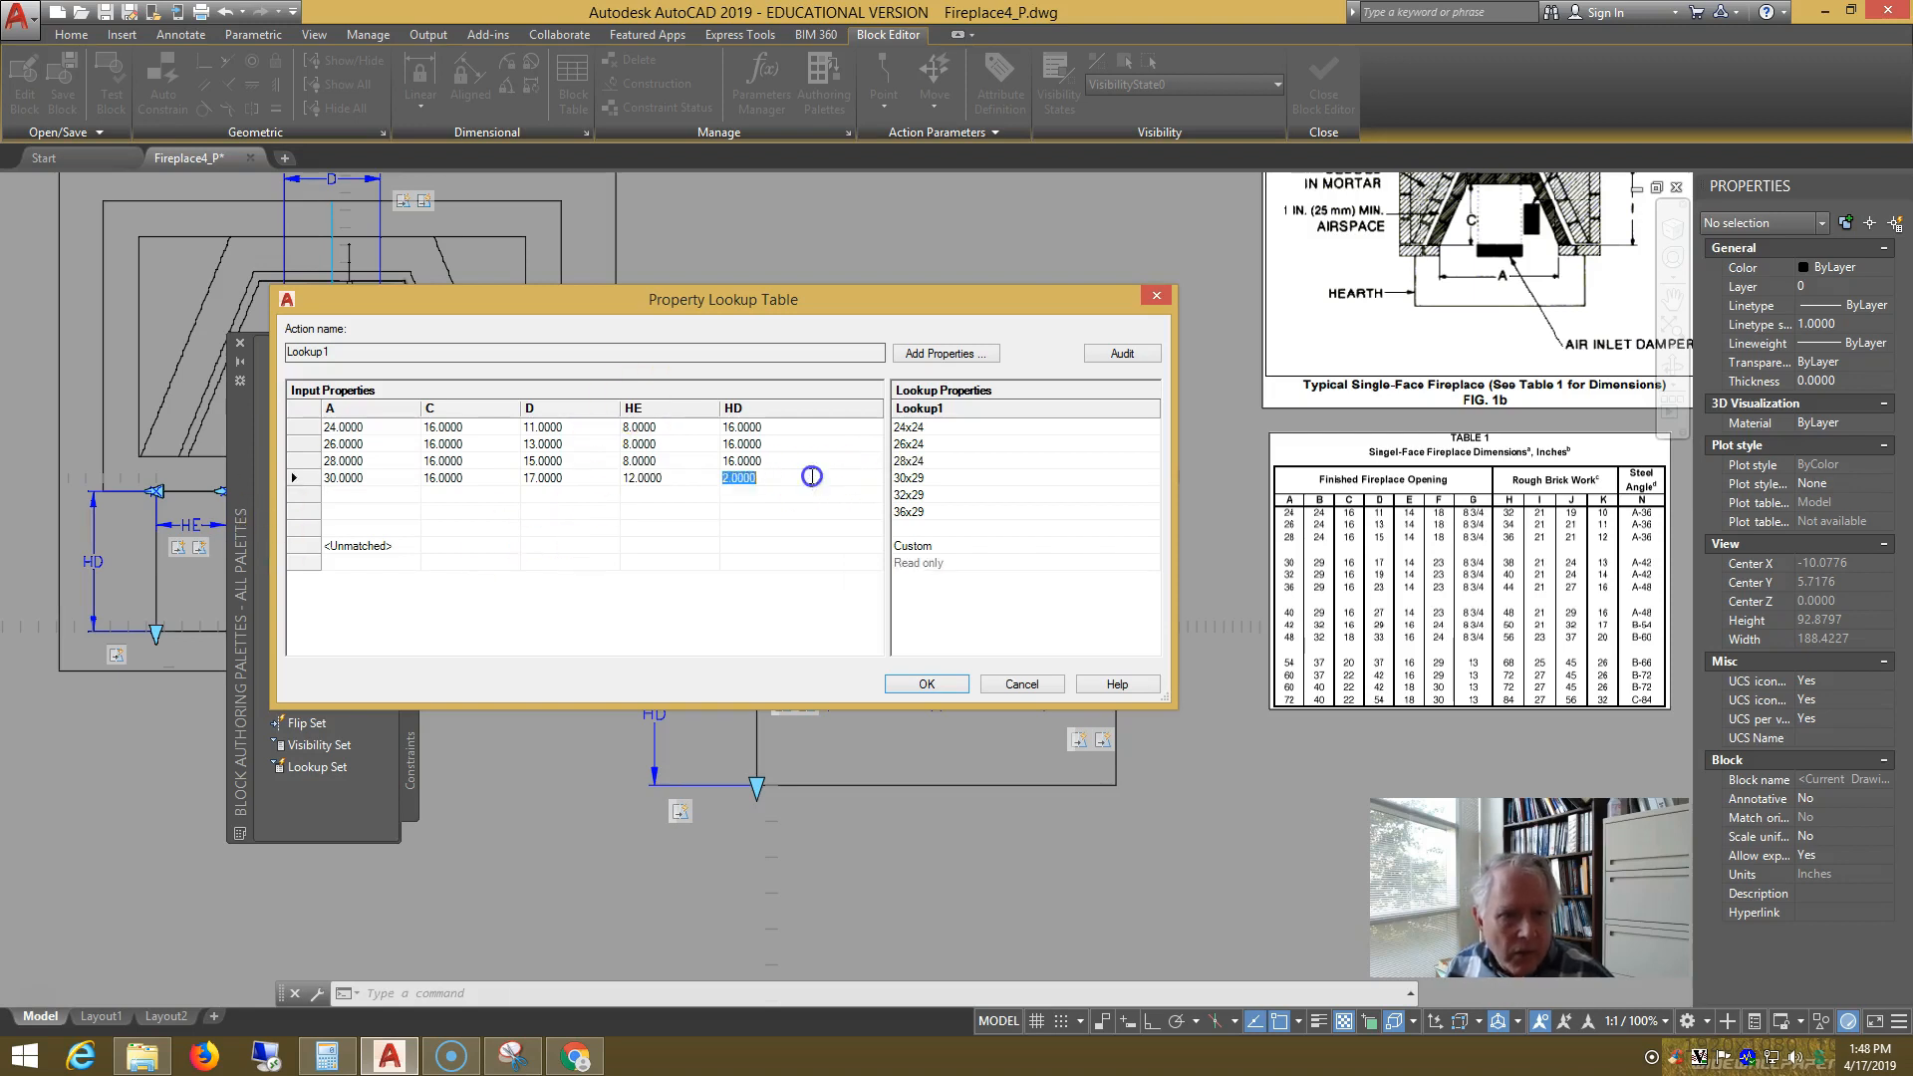
type("20")
key("Tab")
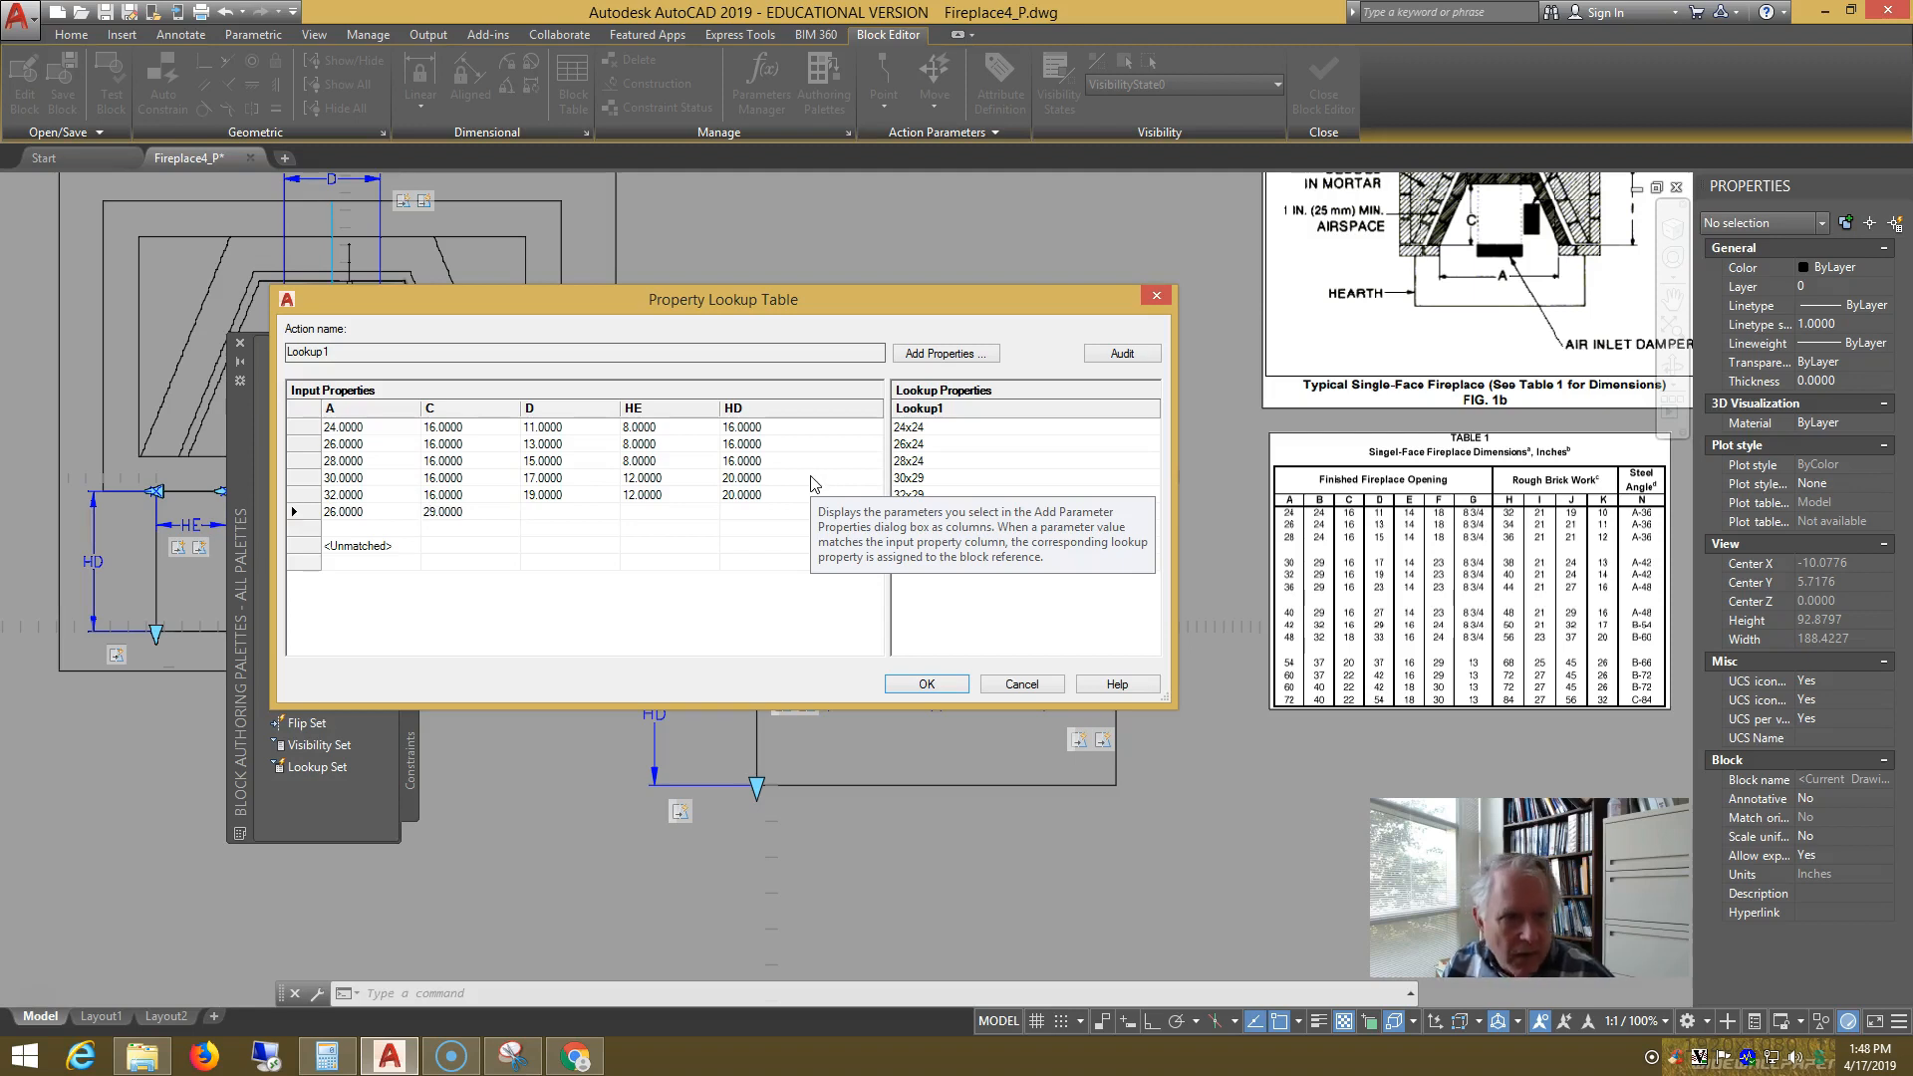
- Complete the 36x29 lookup row with C 16, D 23, HE 12 and HD 20
left_click(489, 508)
type("16")
key("Tab")
type("2")
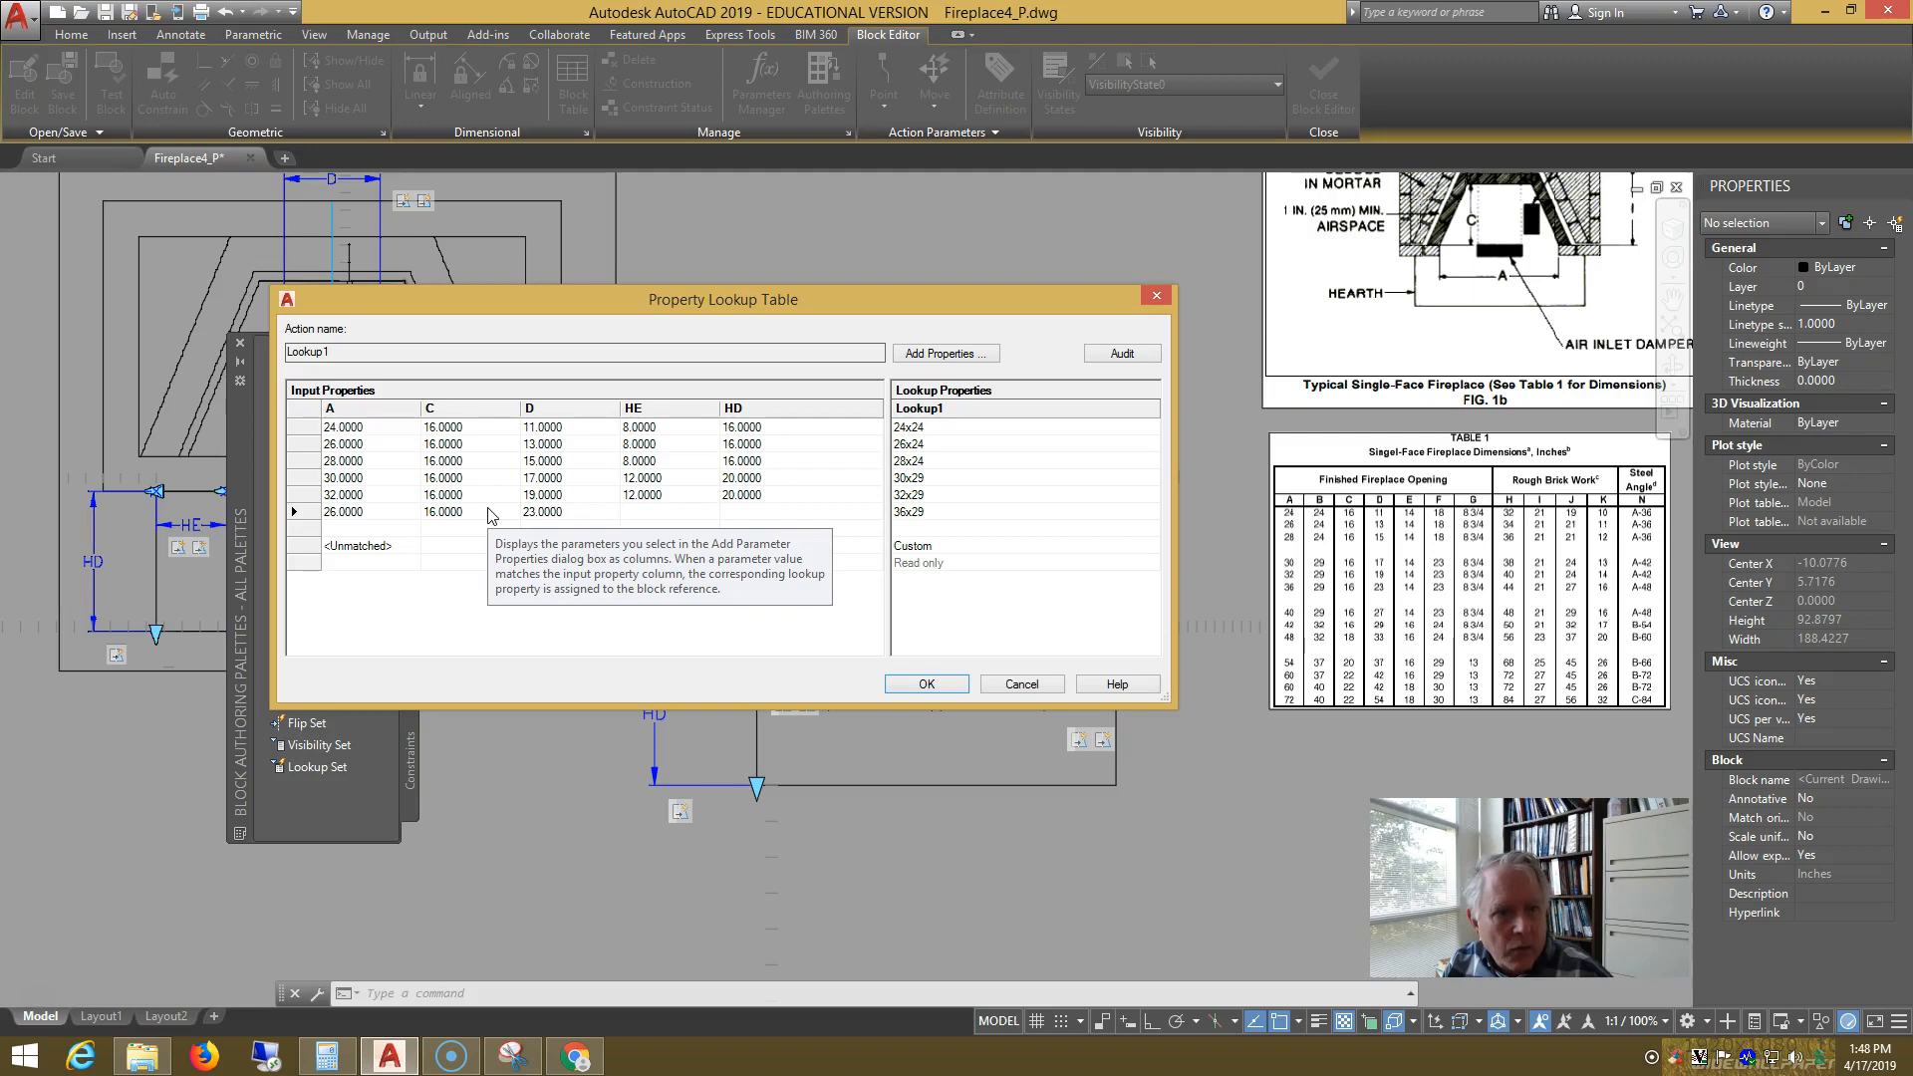
key("Tab")
type("20")
key("Tab")
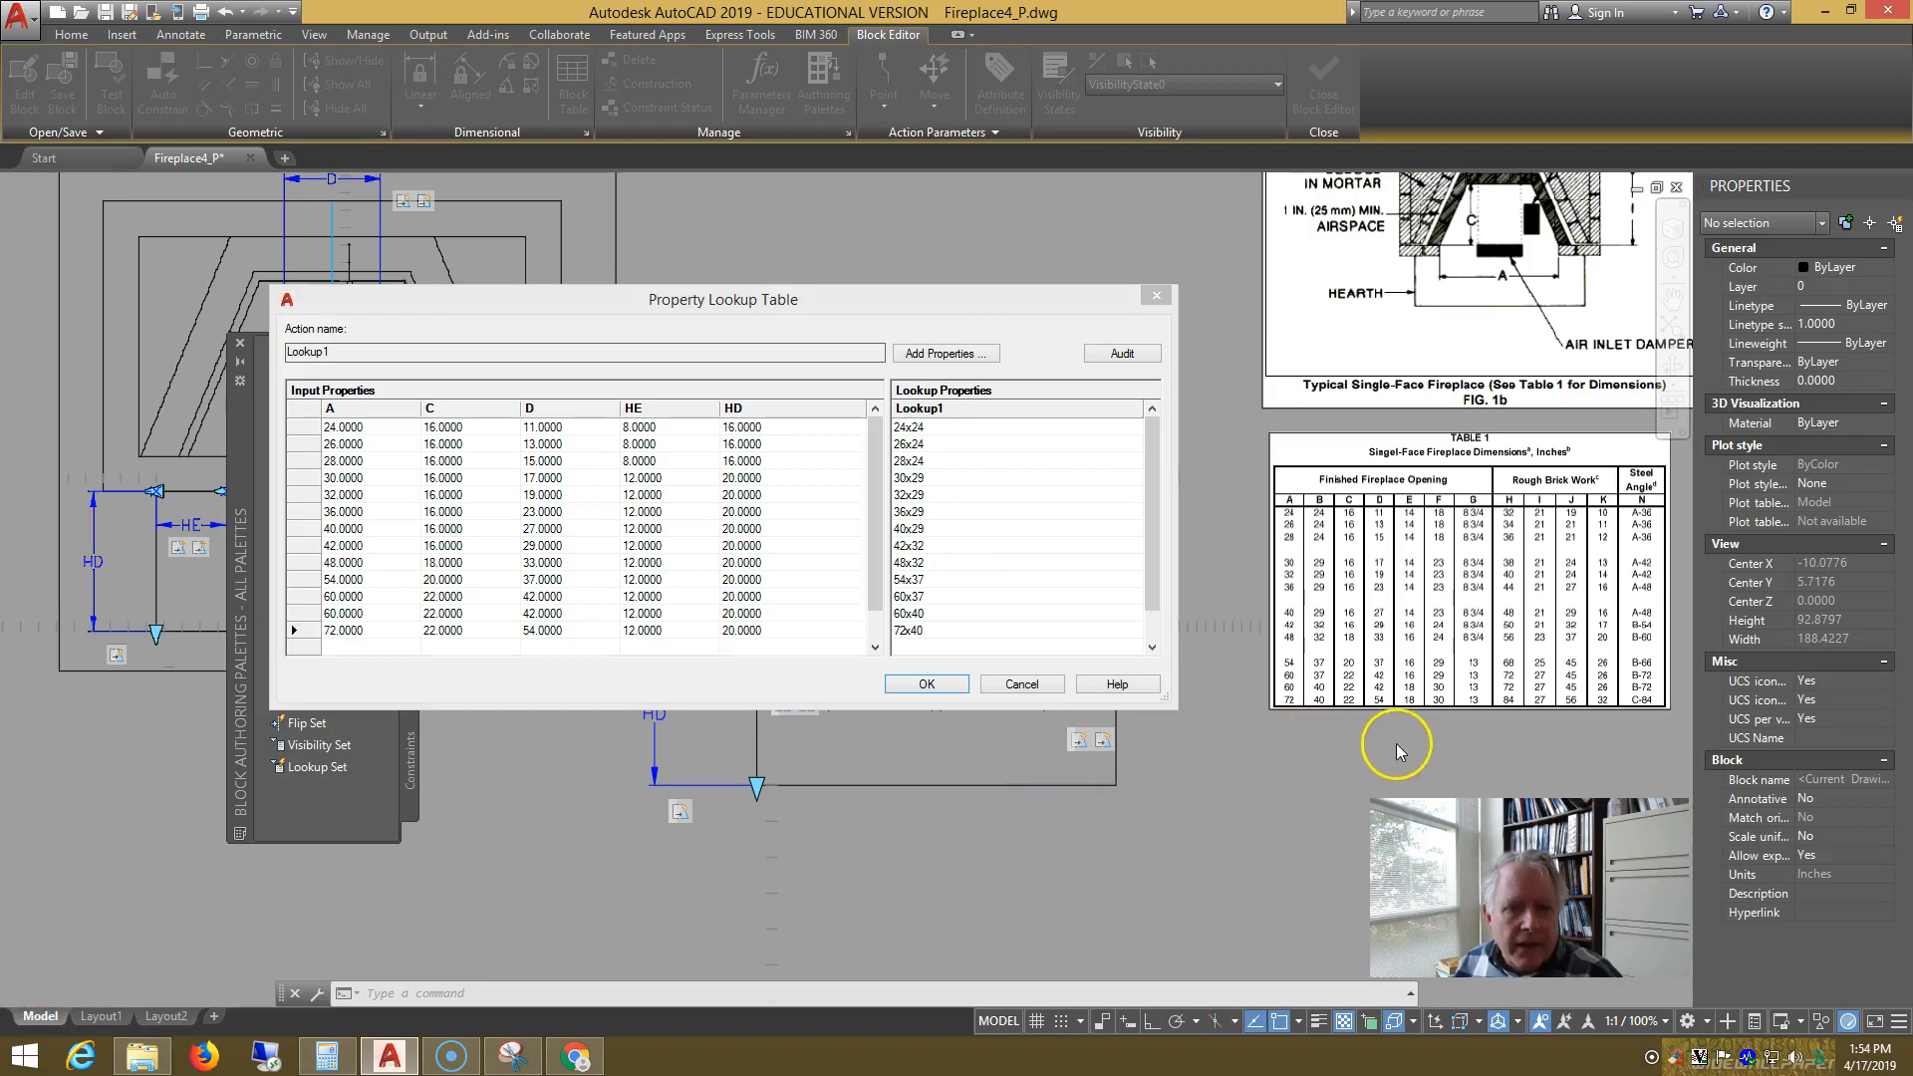
- Accept the completed property lookup table, keeping the duplicate input values of the 60x37 and 60x40 rows
left_click(1335, 753)
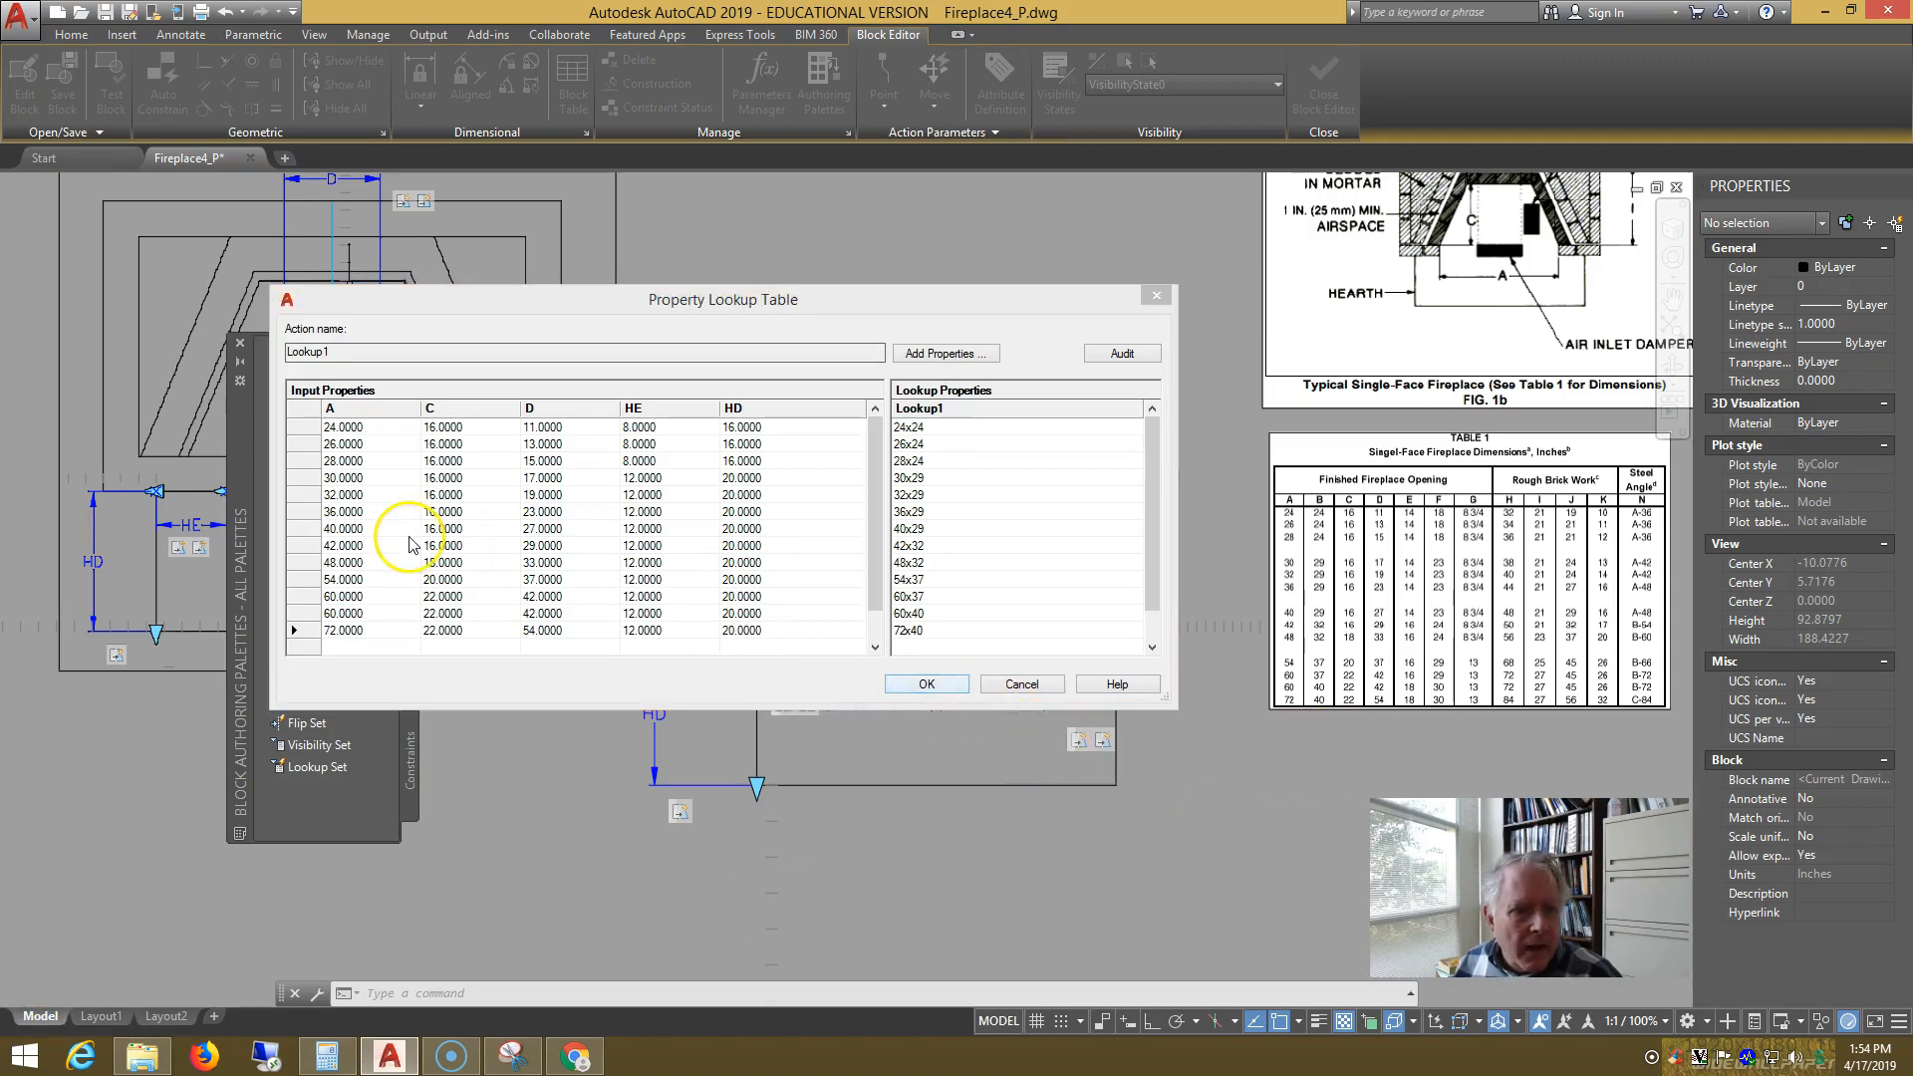
left_click(928, 693)
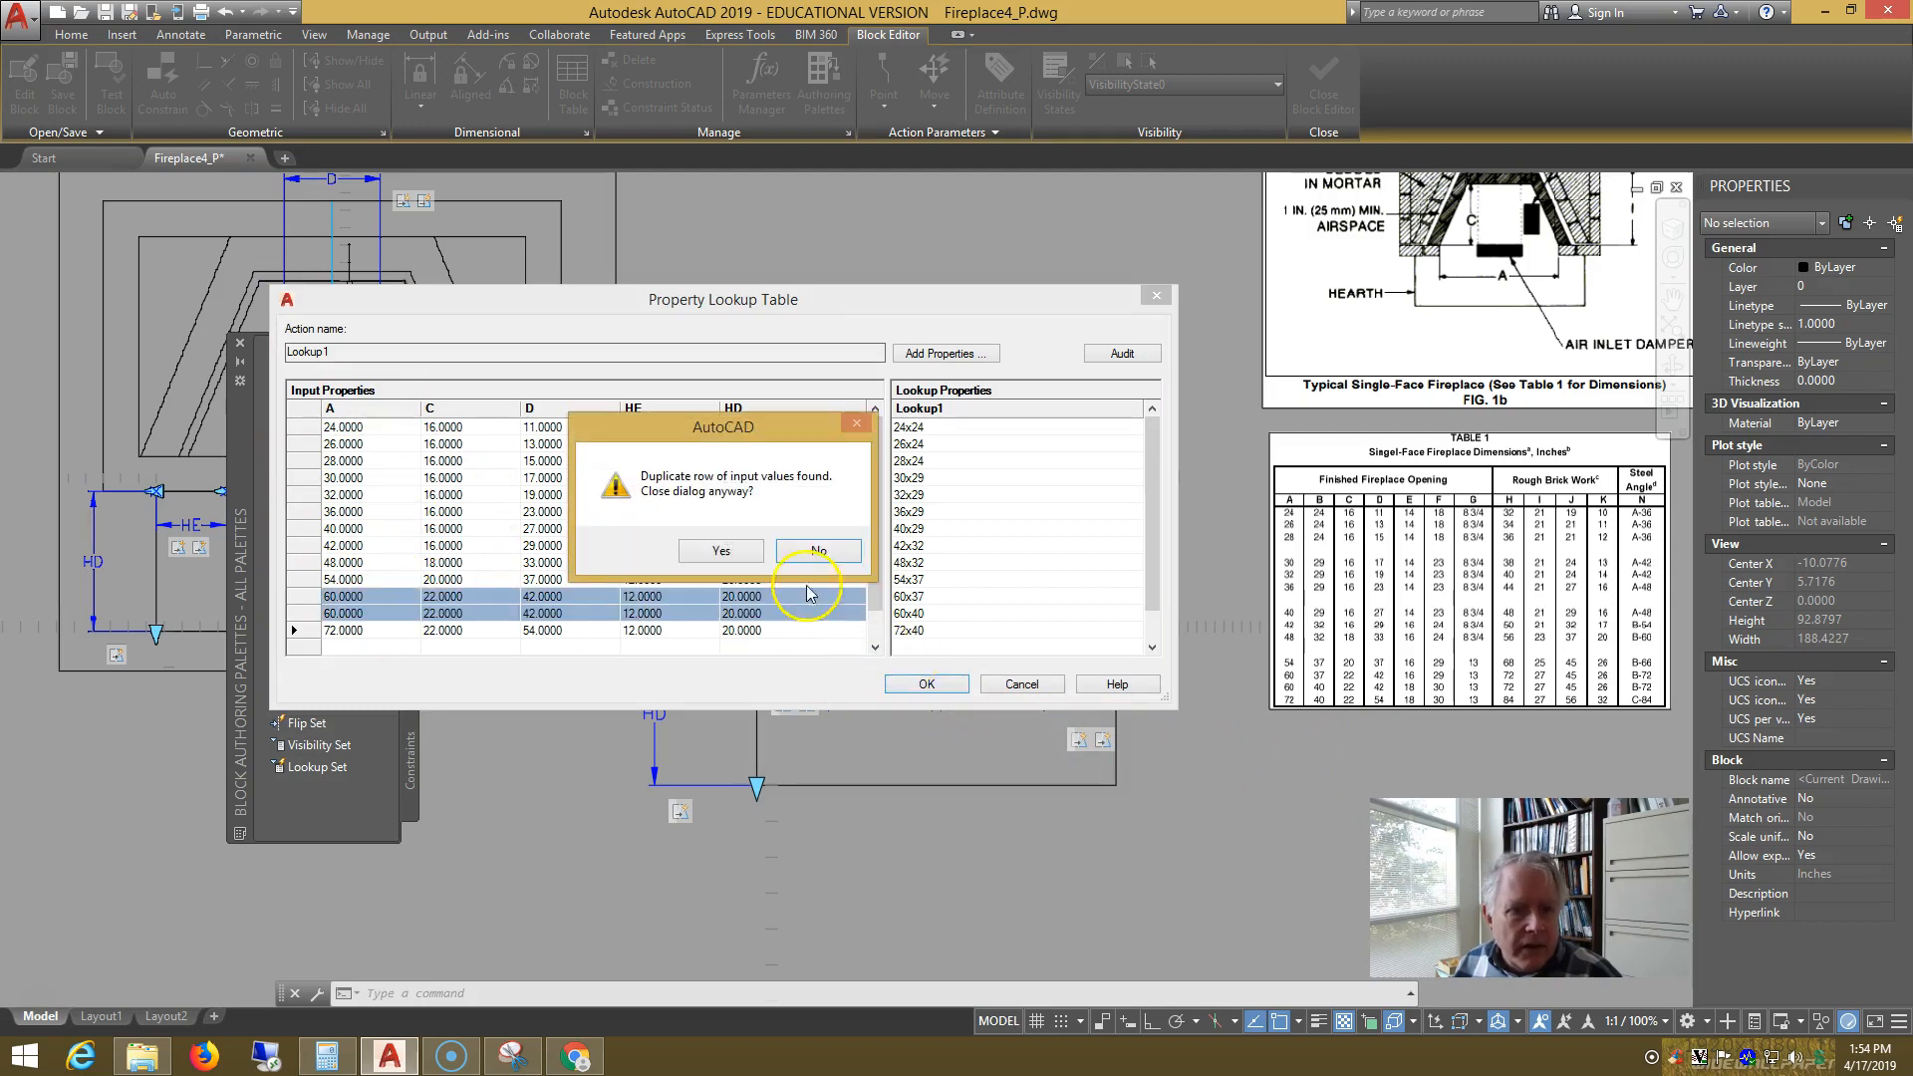
left_click(720, 551)
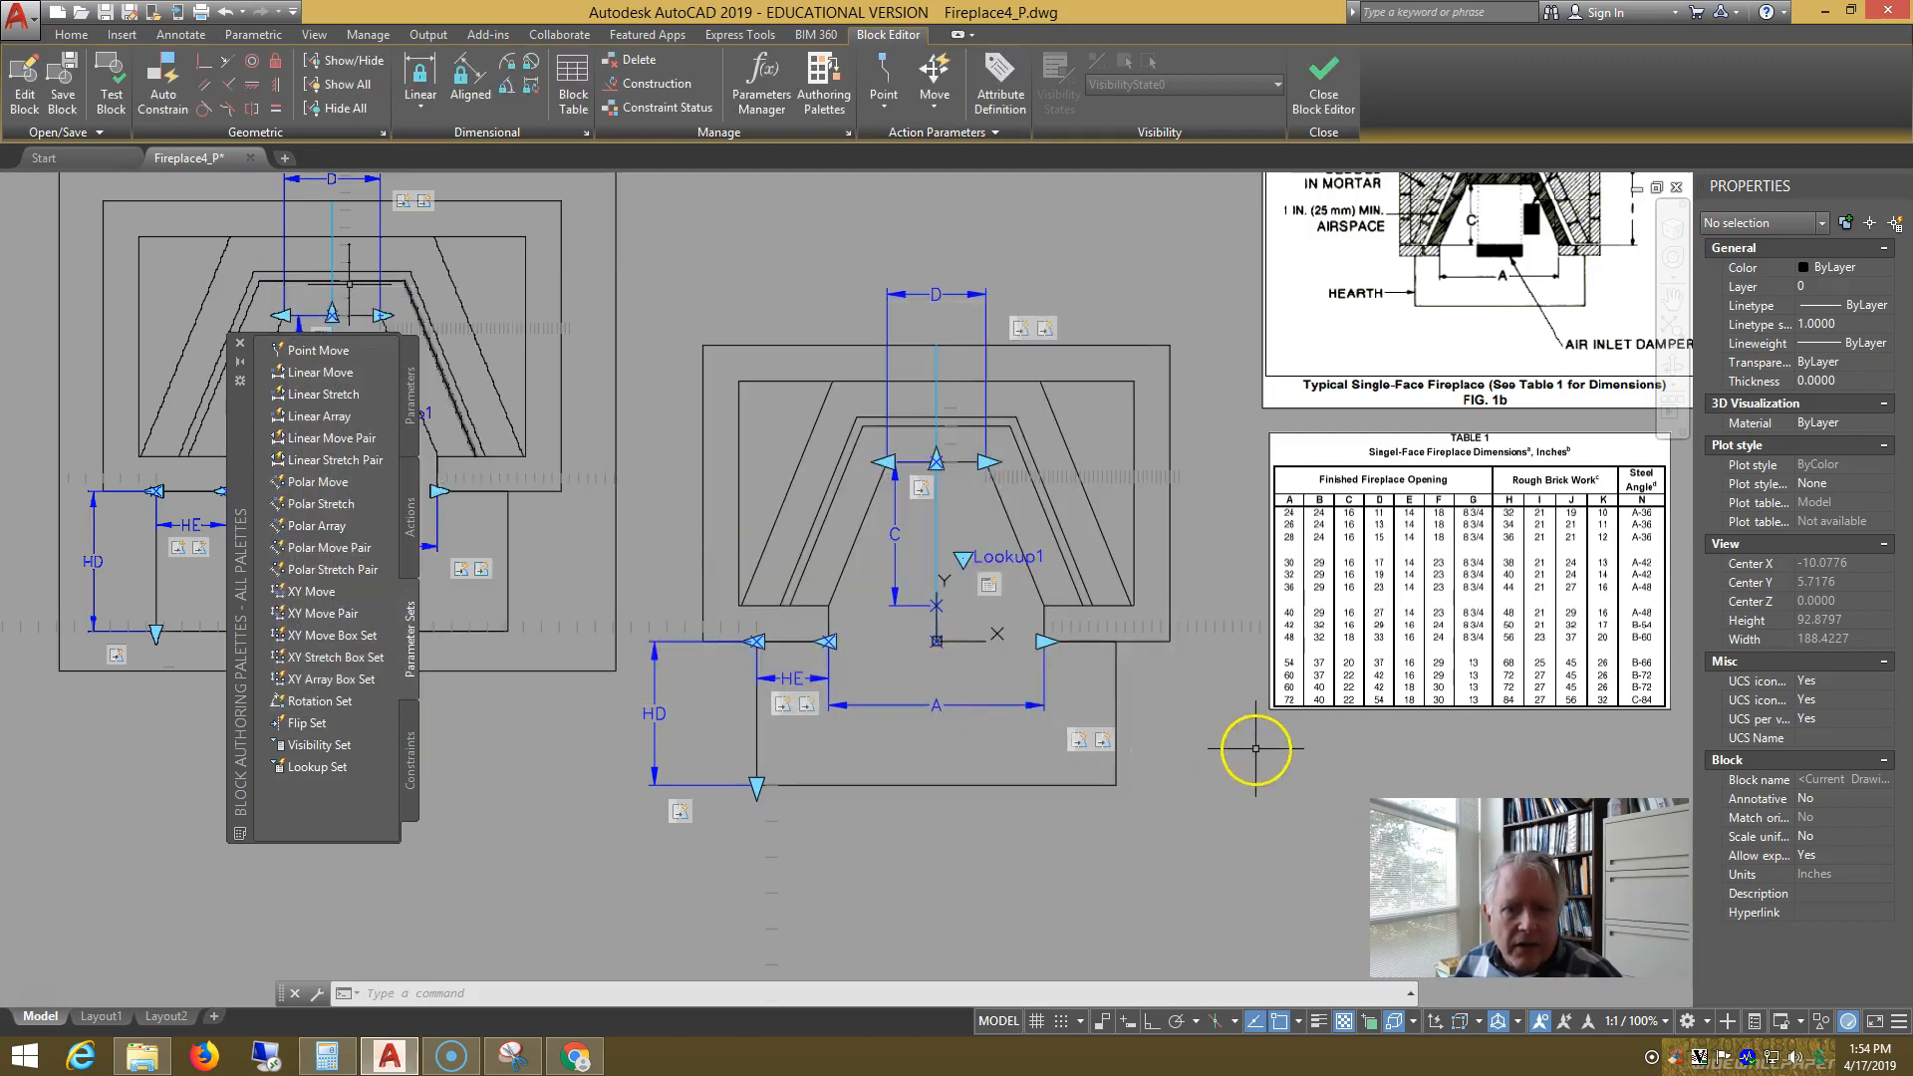
- Test the block in a test window by switching its lookup size to 60x37, 72x40 and 26x24
middle_click_drag(1255, 749, 1037, 735)
scroll(1294, 700, "up", 4)
middle_click_drag(1292, 715, 1128, 824)
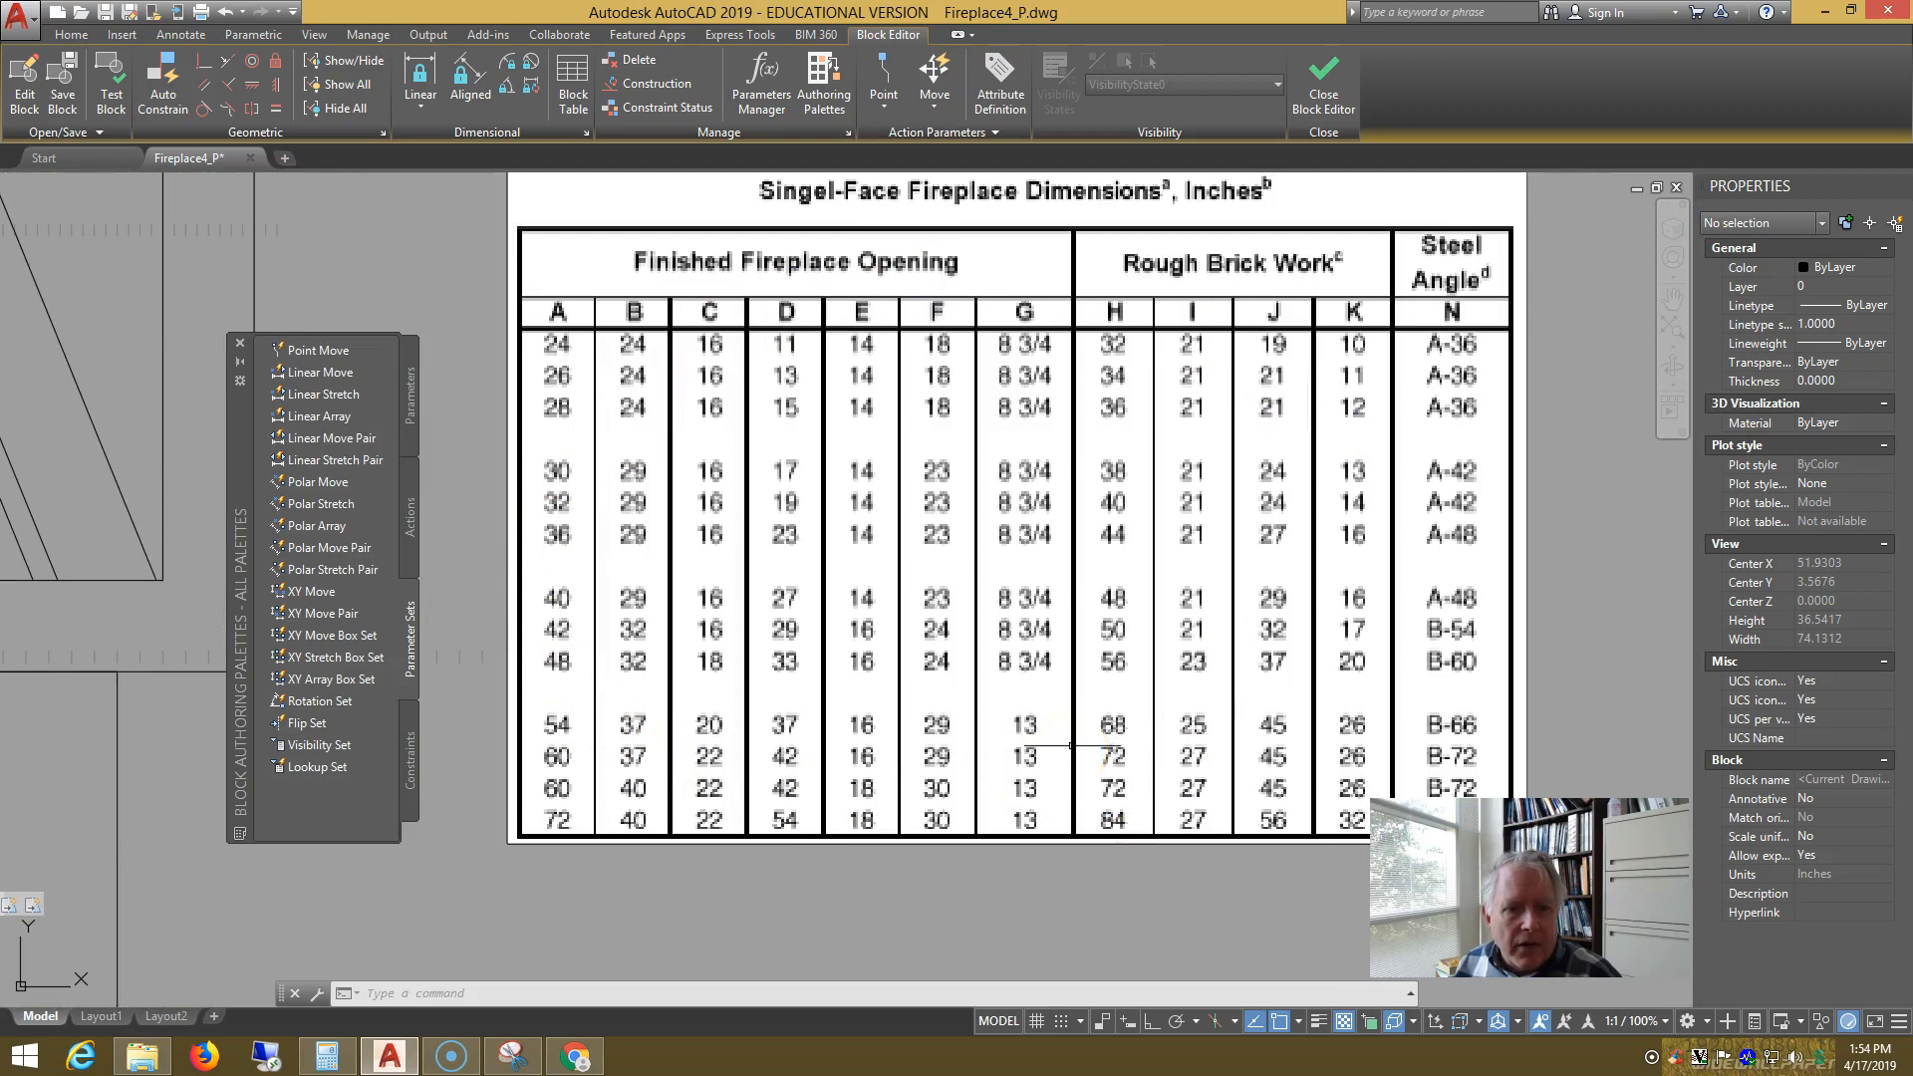
scroll(1071, 745, "down", 3)
middle_click_drag(881, 689, 1007, 655)
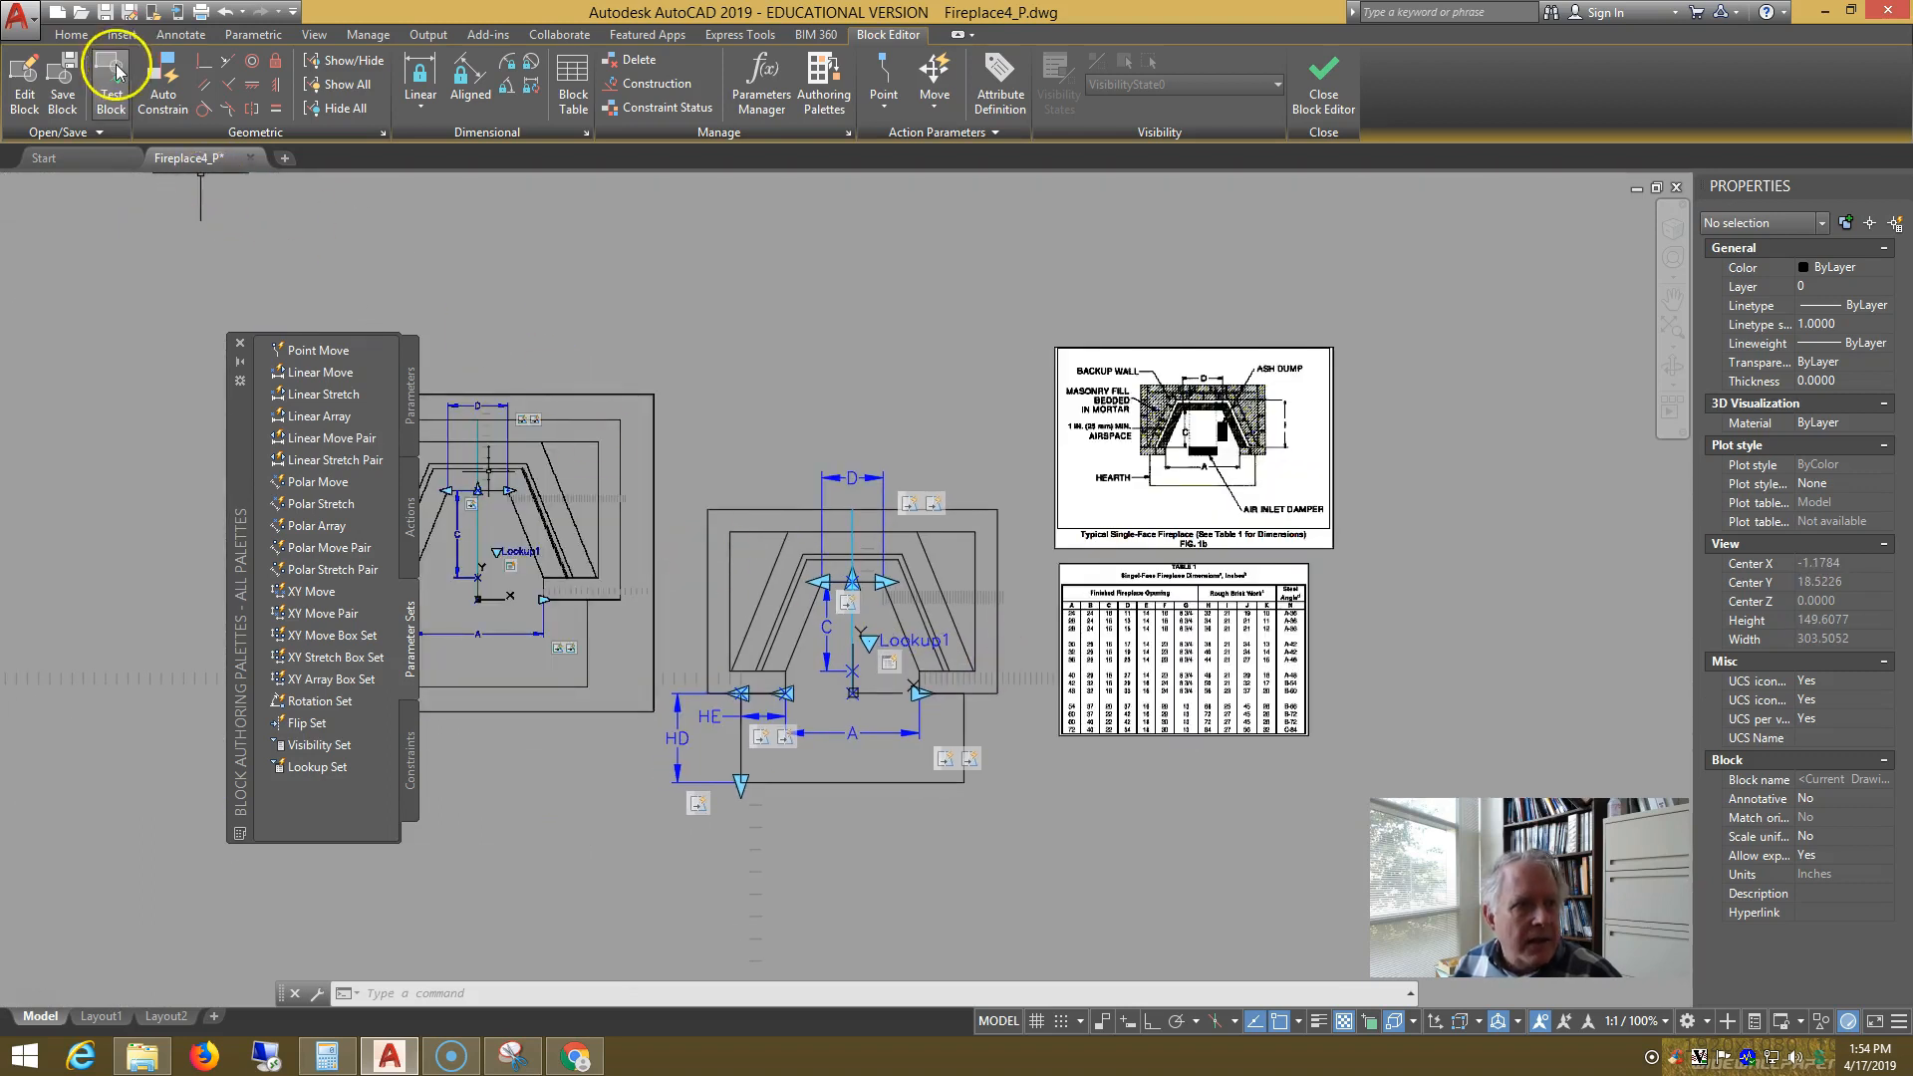
left_click(116, 64)
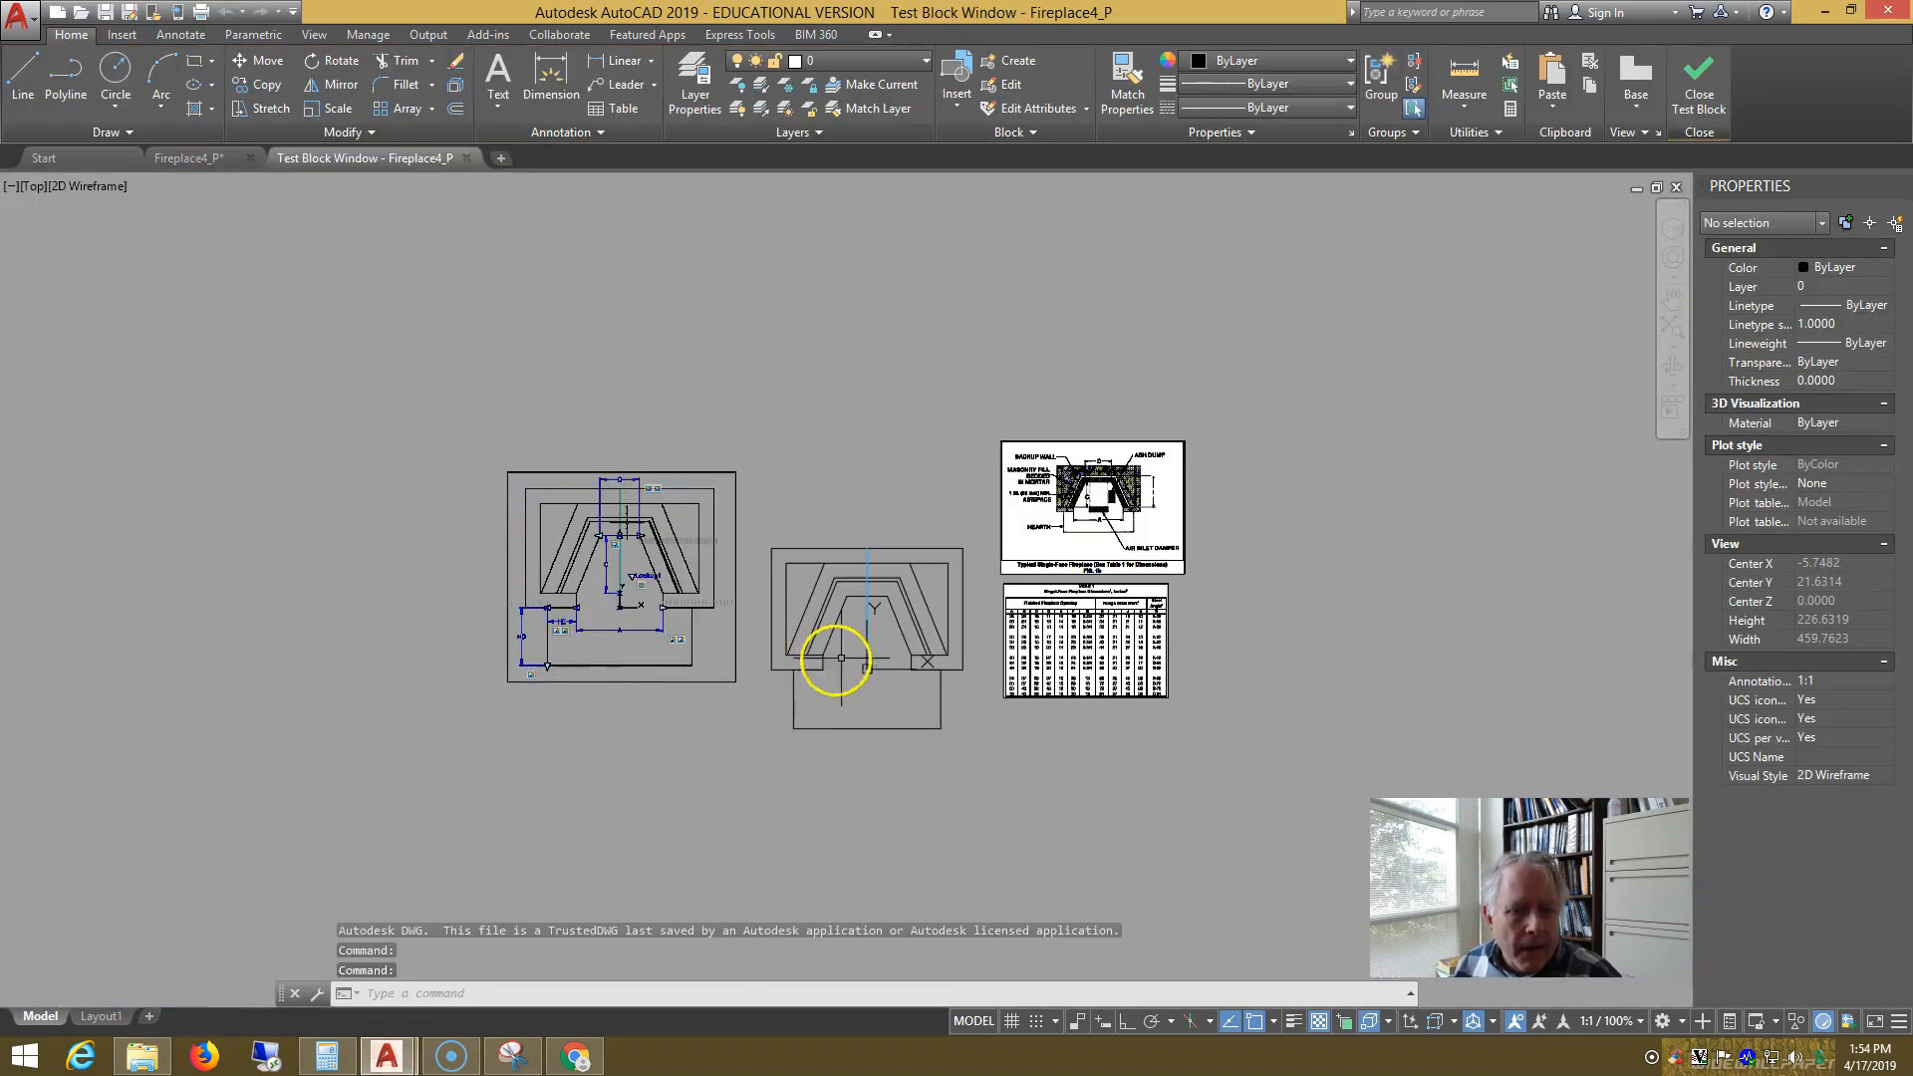
left_click(877, 630)
scroll(869, 622, "up", 4)
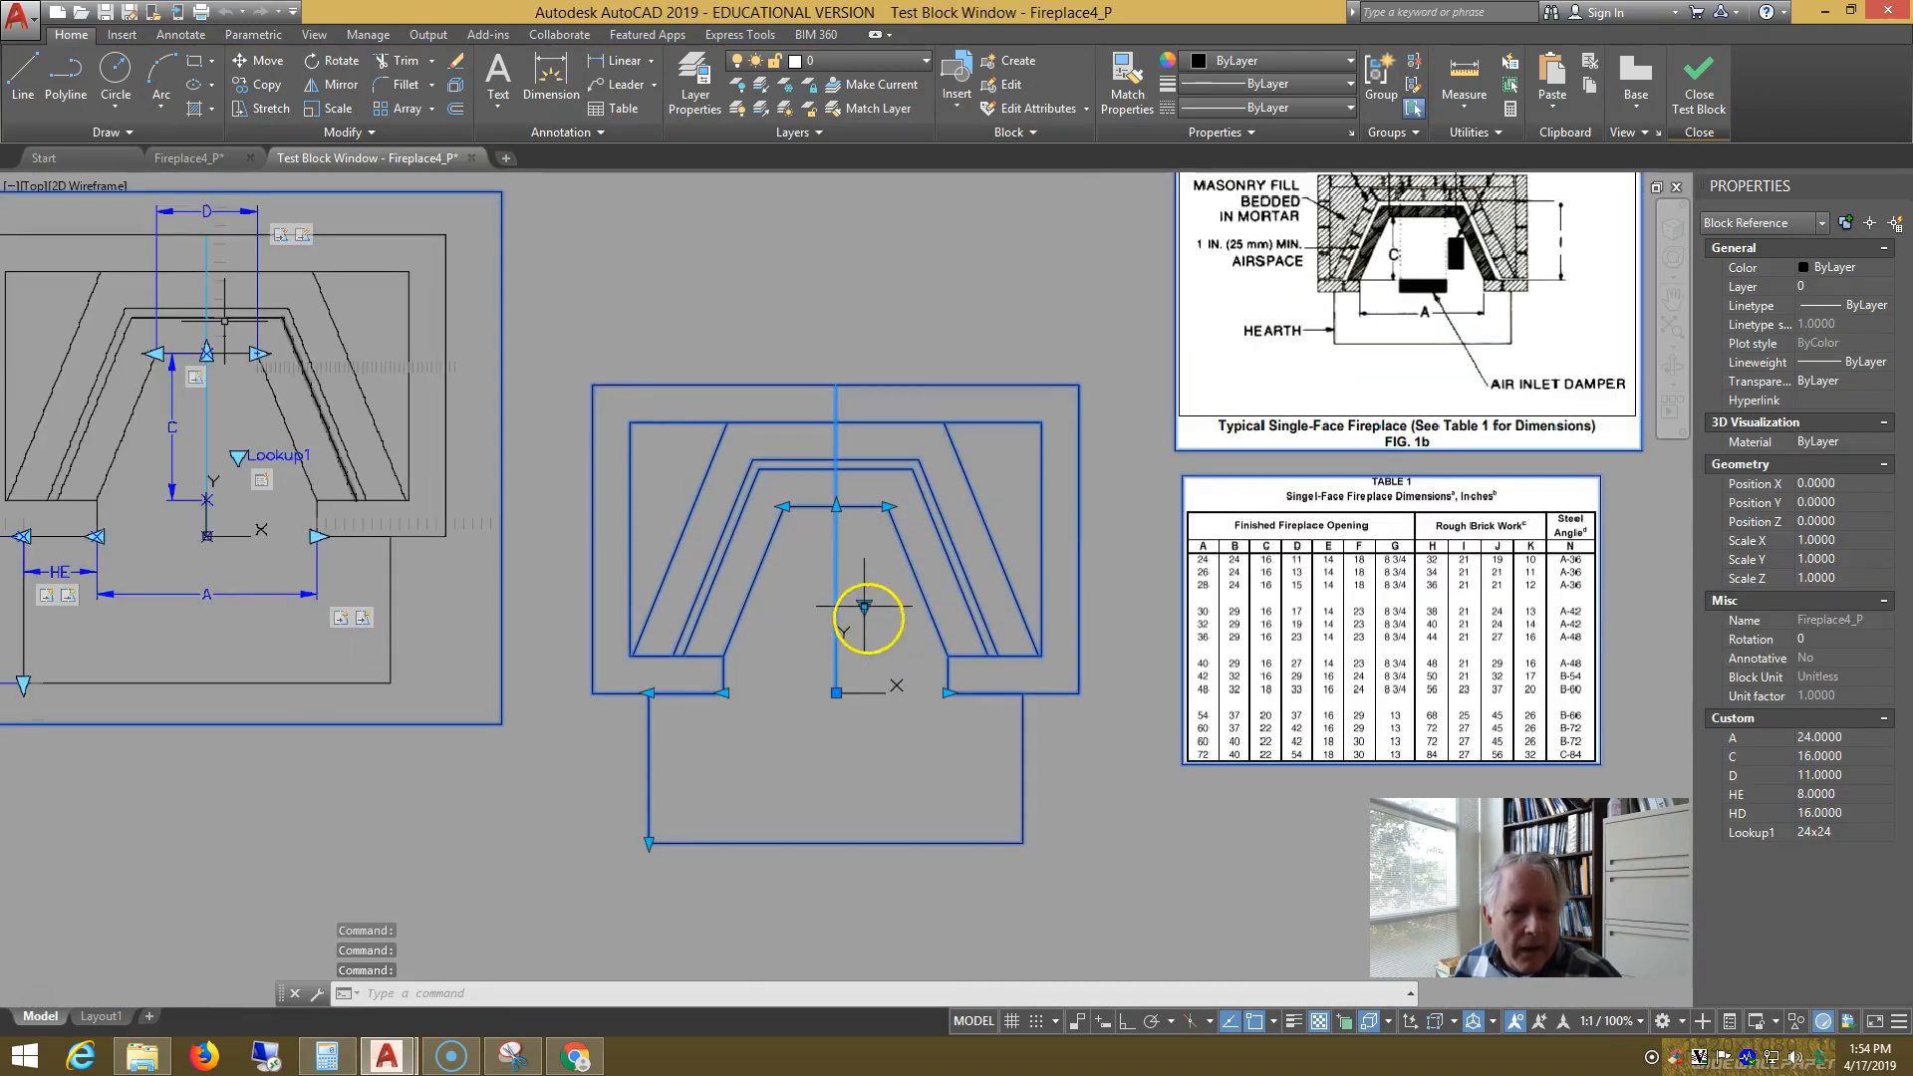
left_click(865, 604)
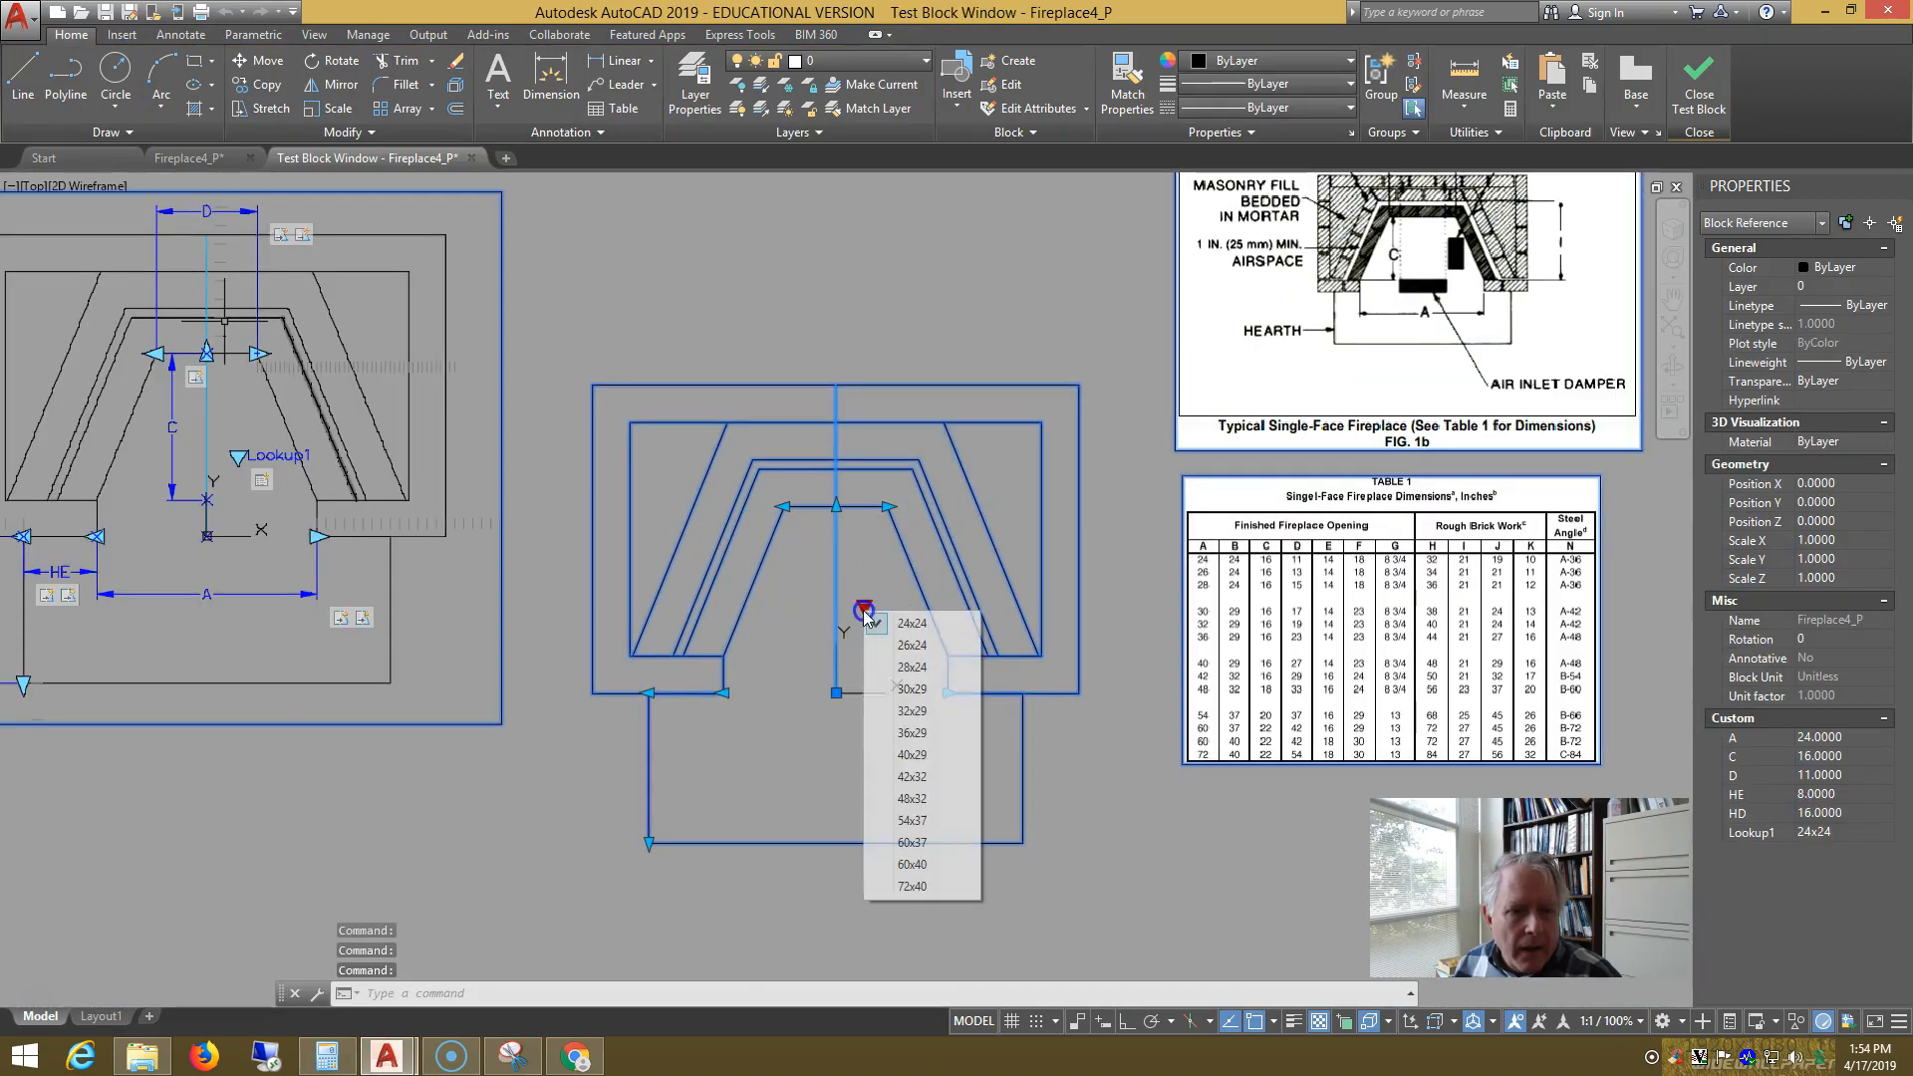
left_click(876, 843)
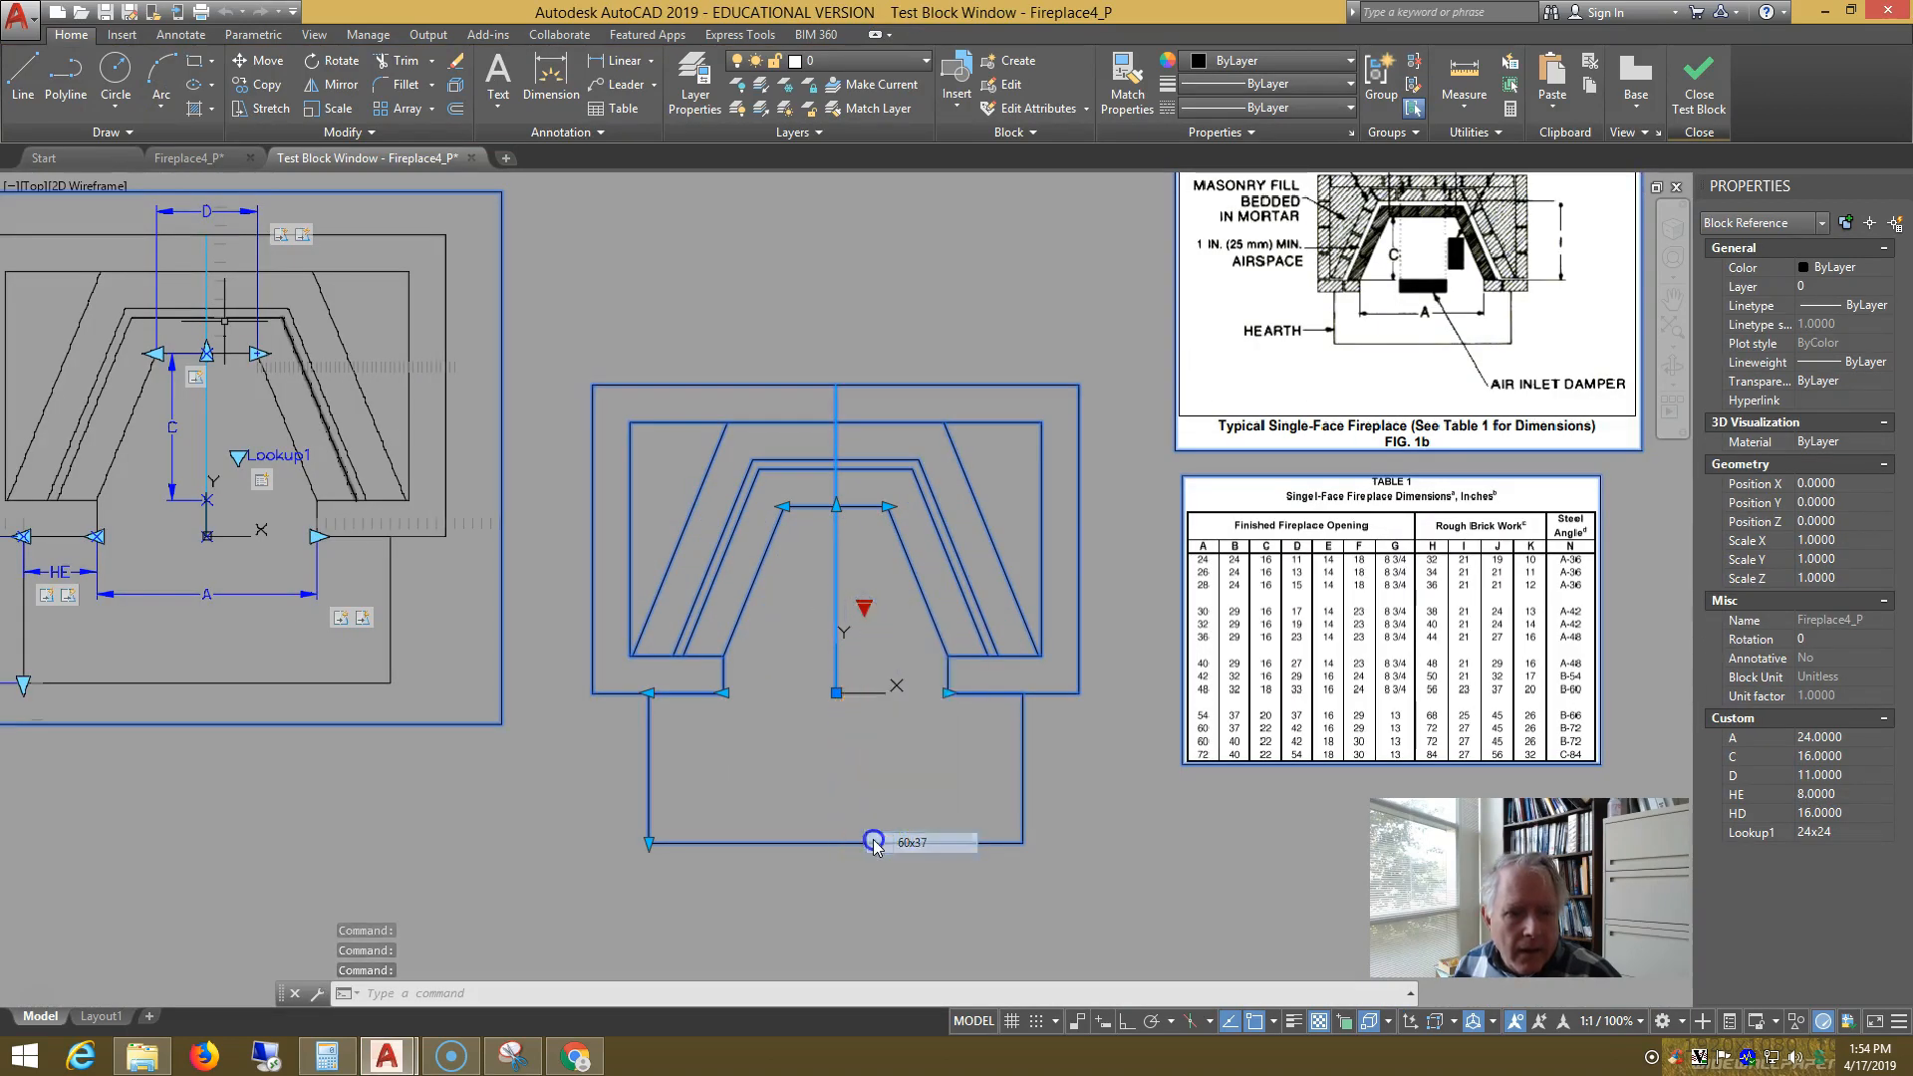
left_click(864, 605)
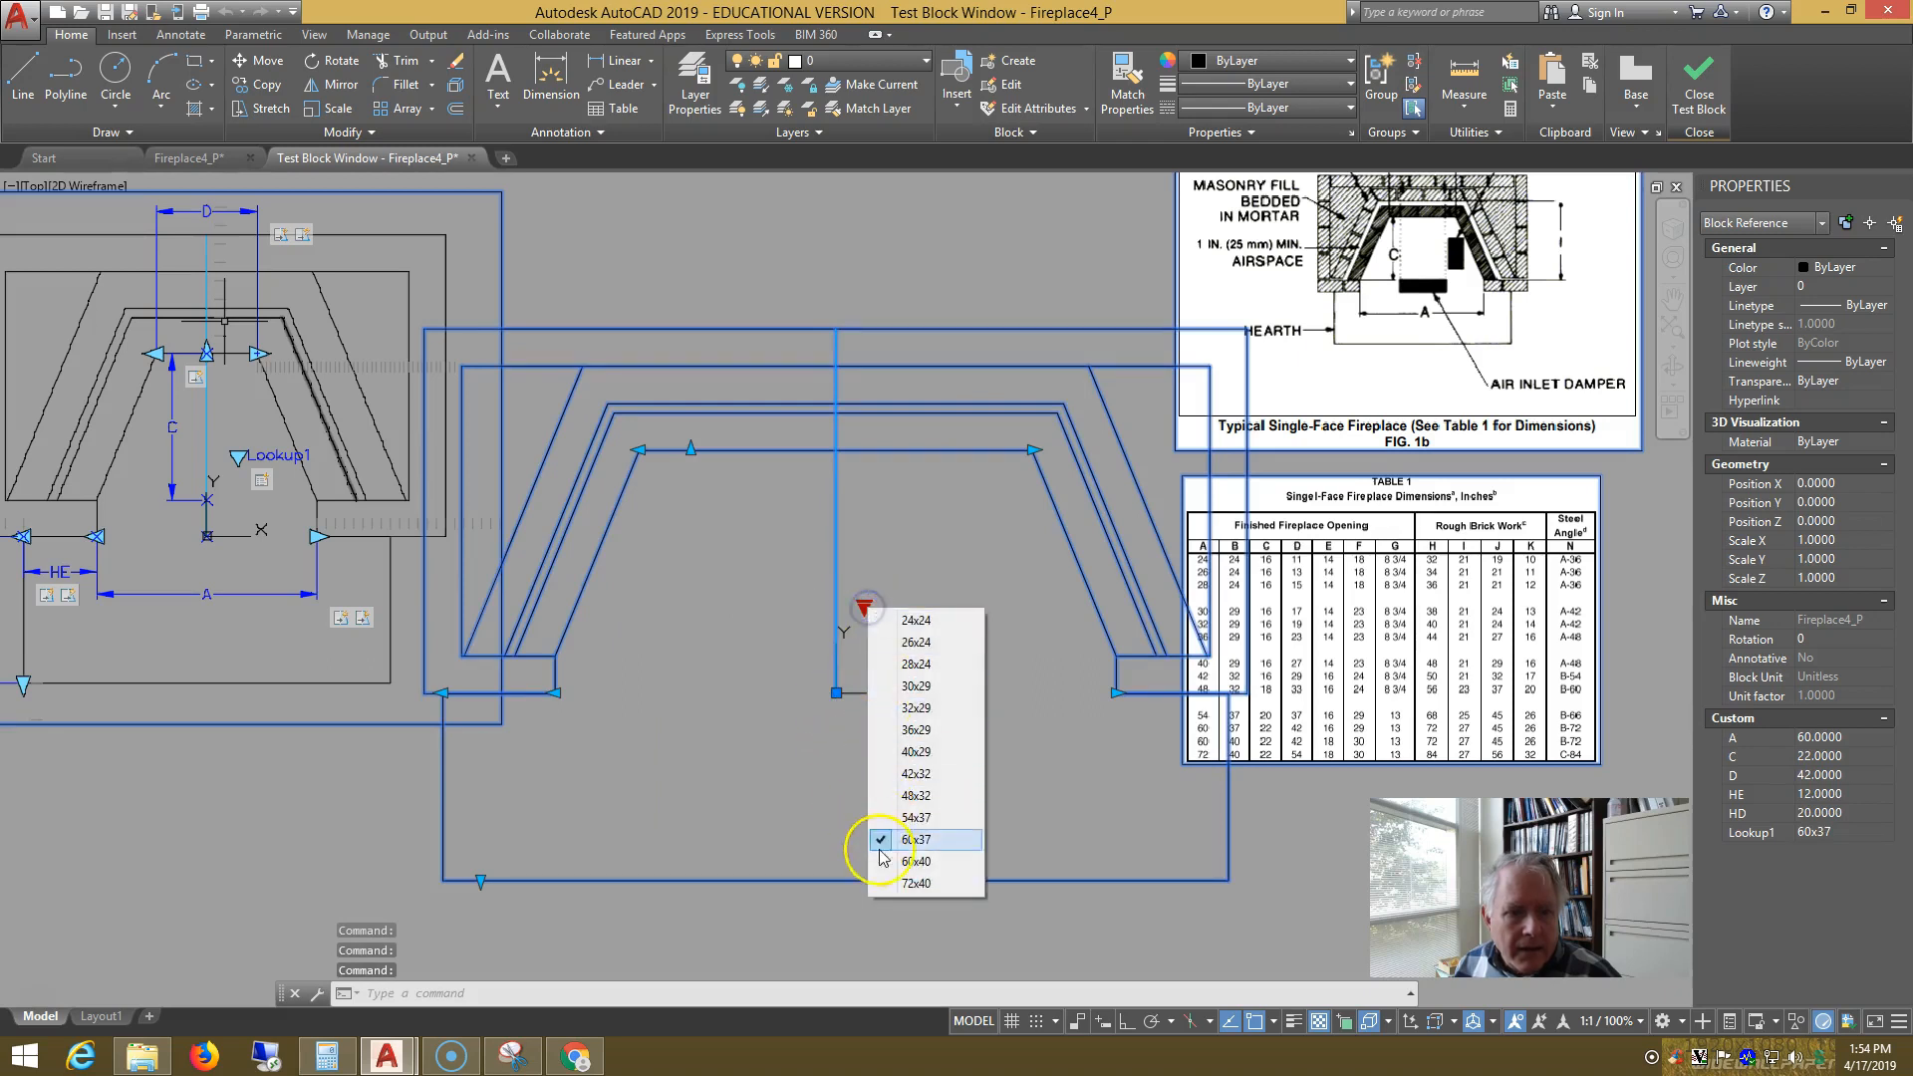
left_click(886, 883)
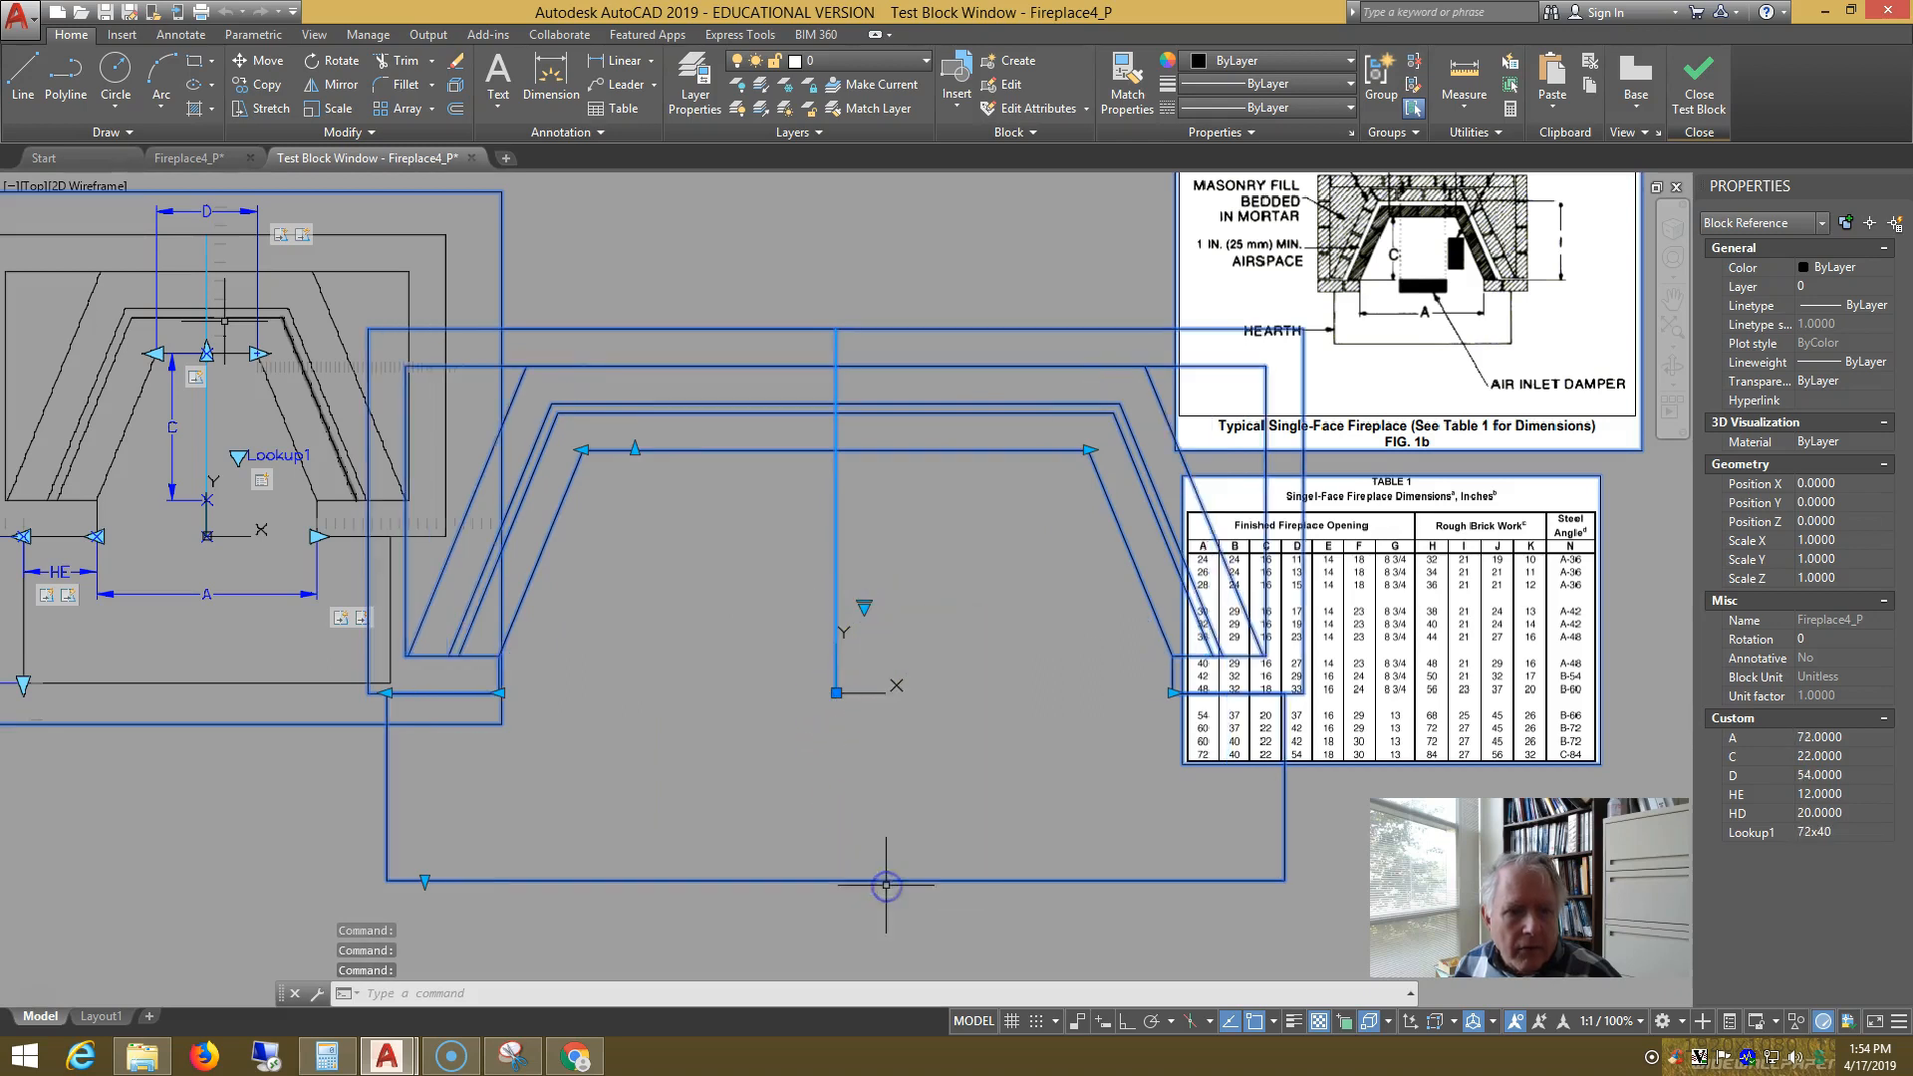
left_click(864, 607)
left_click(911, 644)
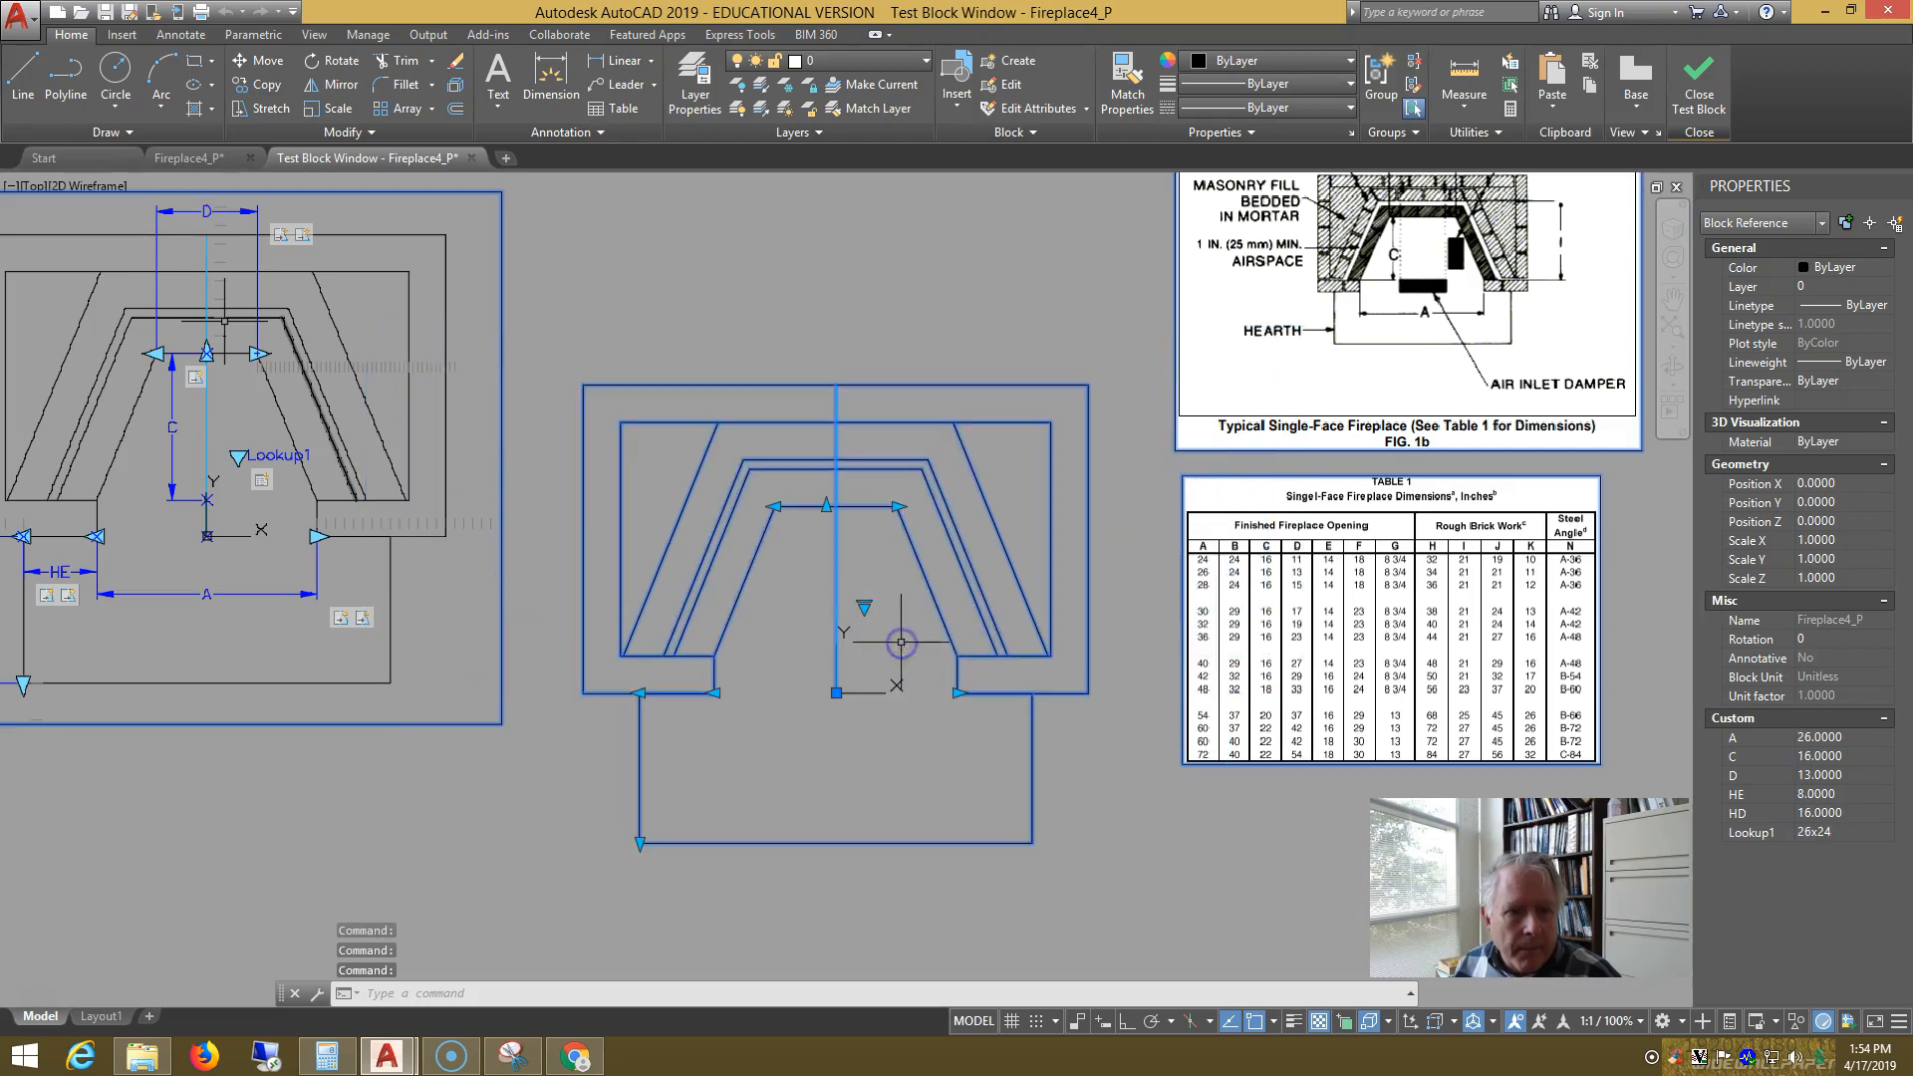
- Stretch the test block's hearth extension HE to 18 and hearth depth HD to 20, and close the test block window
left_click(640, 692)
left_click(546, 690)
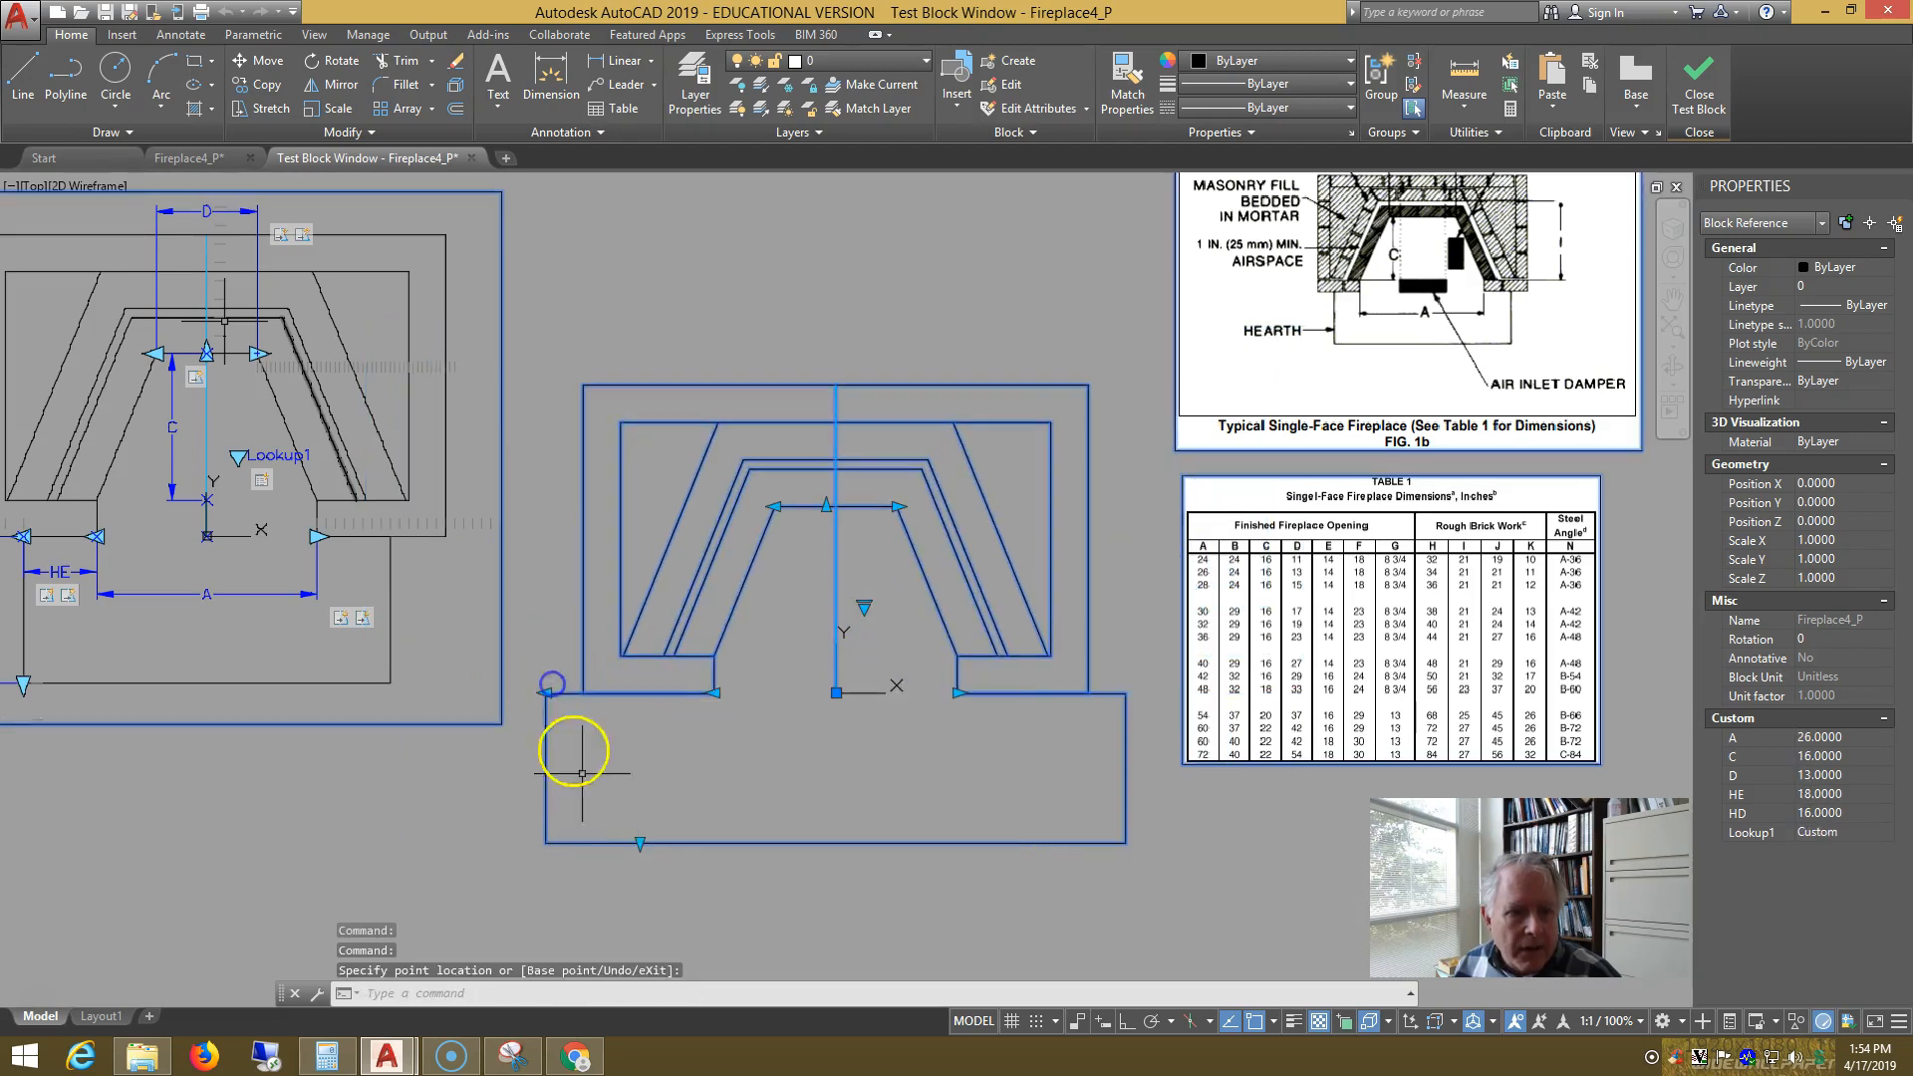
left_click(639, 845)
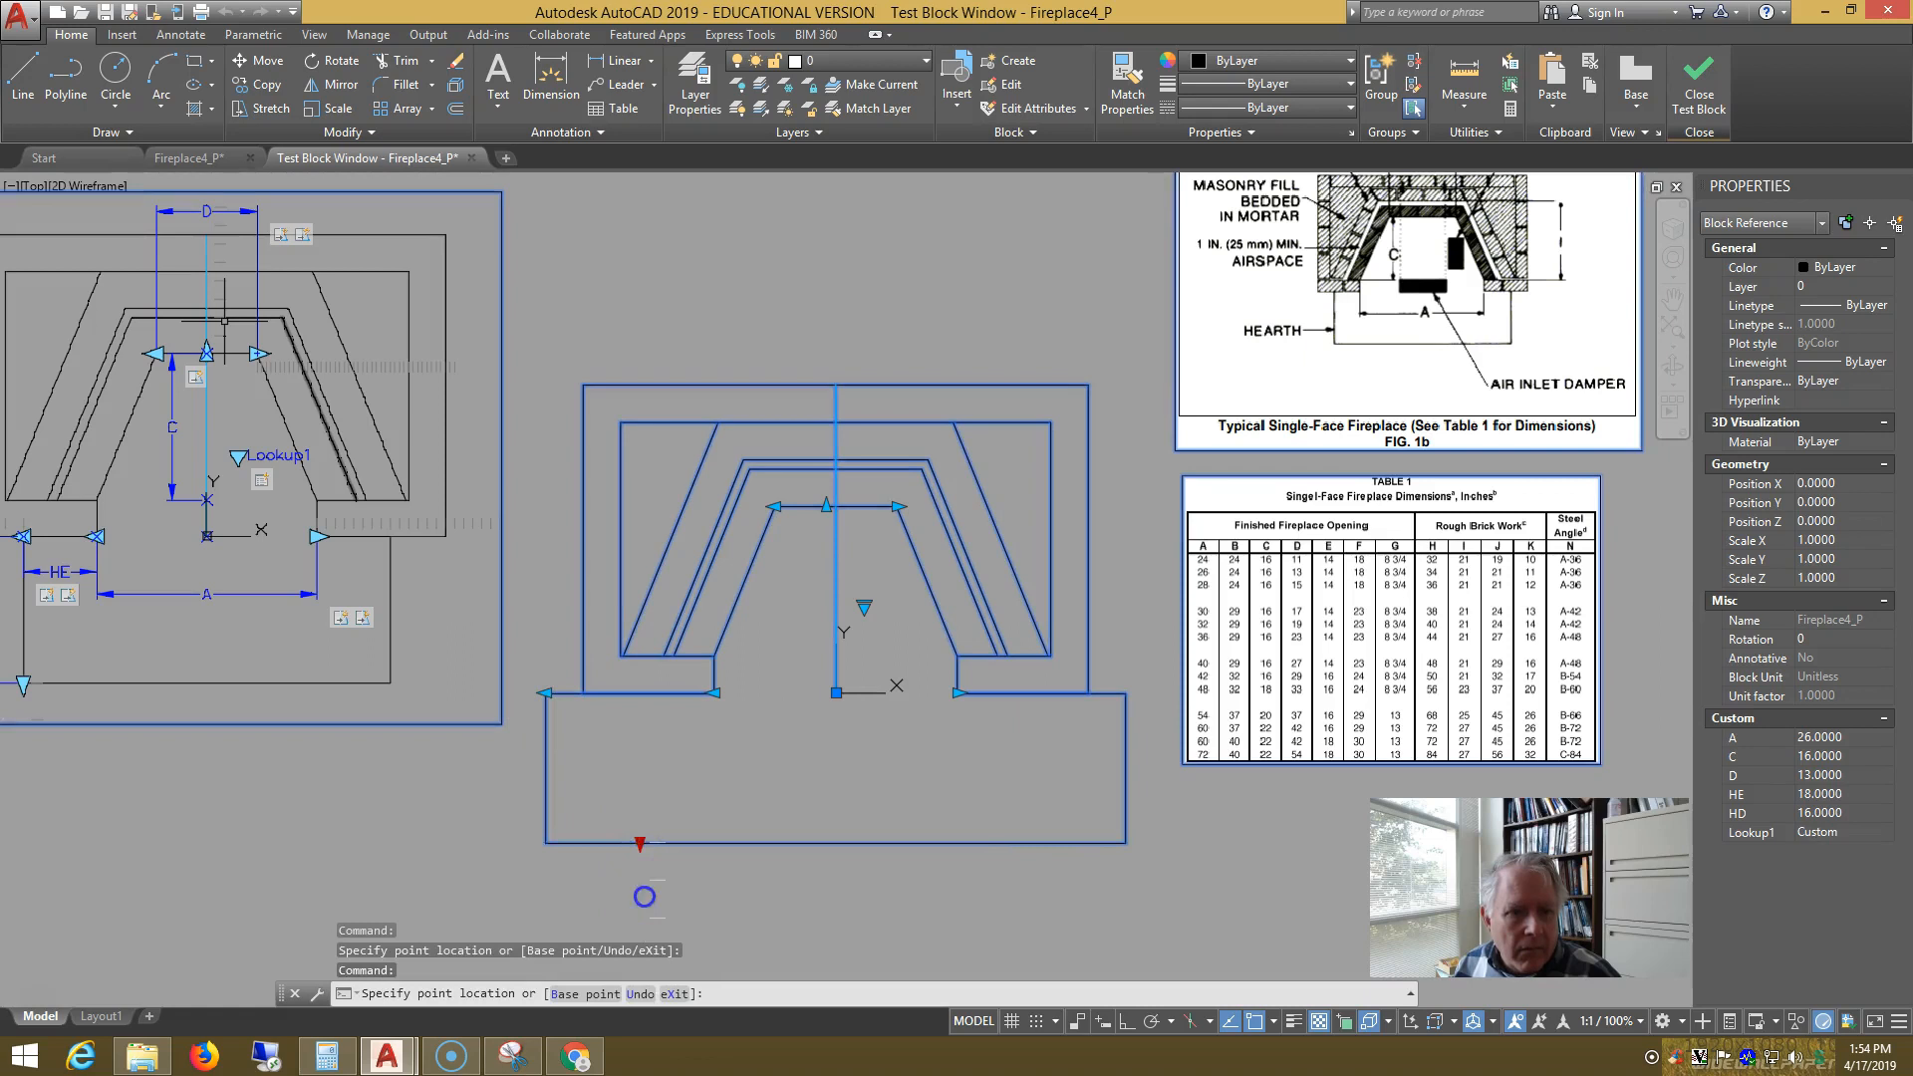
left_click(643, 892)
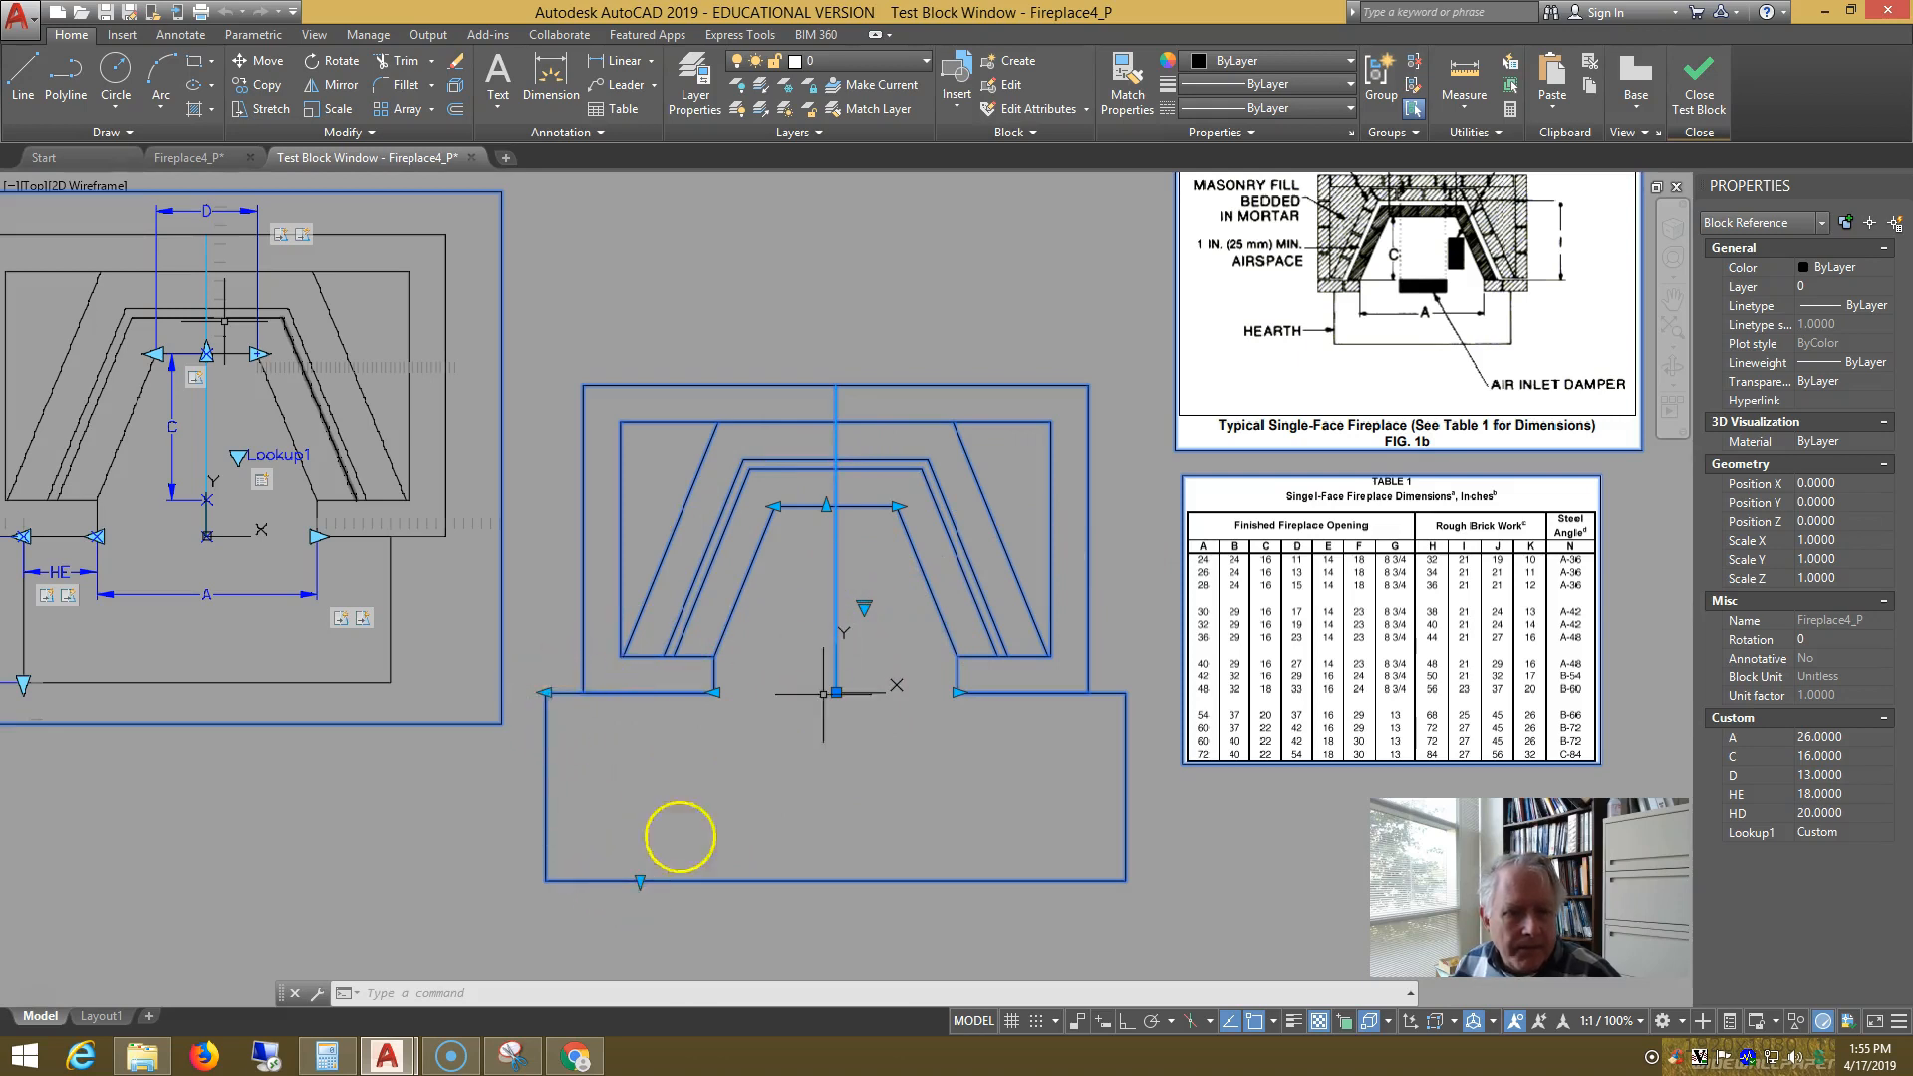
scroll(1175, 271, "down", 2)
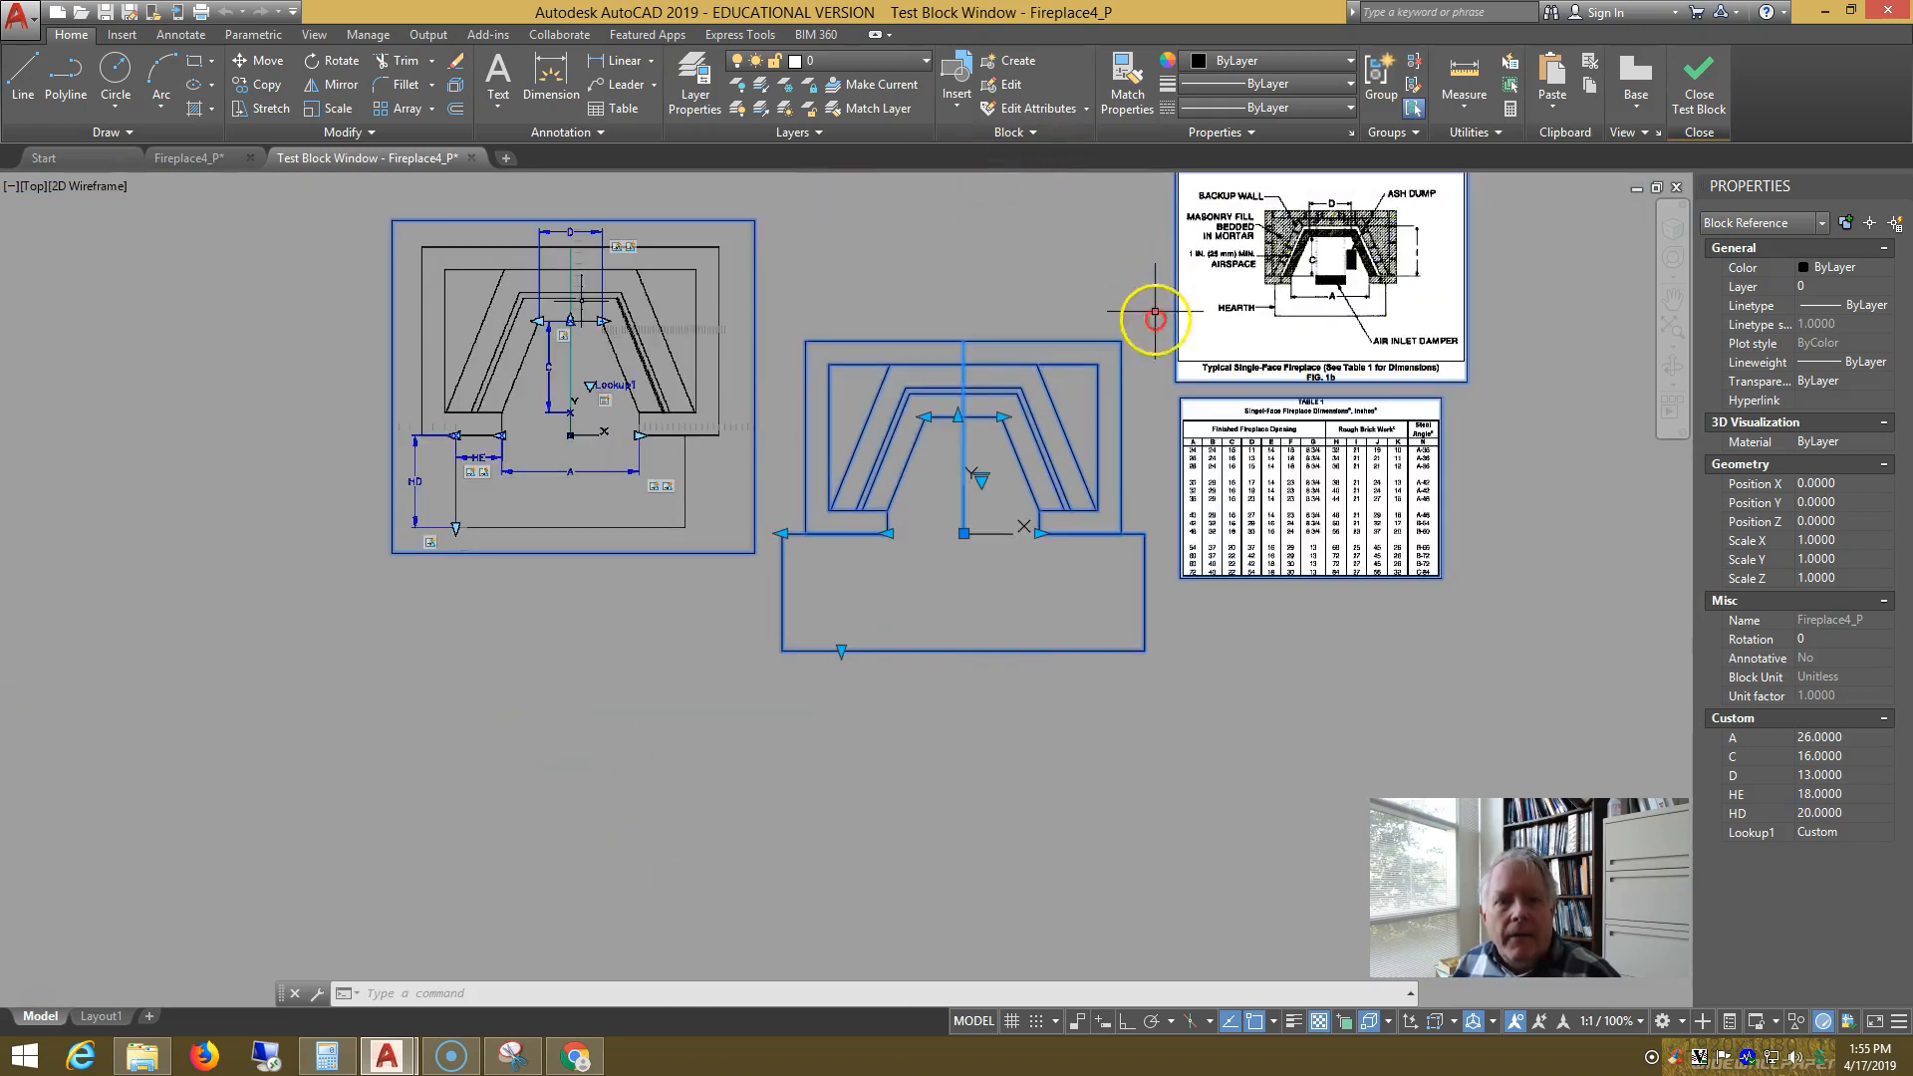
middle_click_drag(1155, 317, 1125, 389)
key("Escape")
left_click(1465, 662)
left_click(1344, 411)
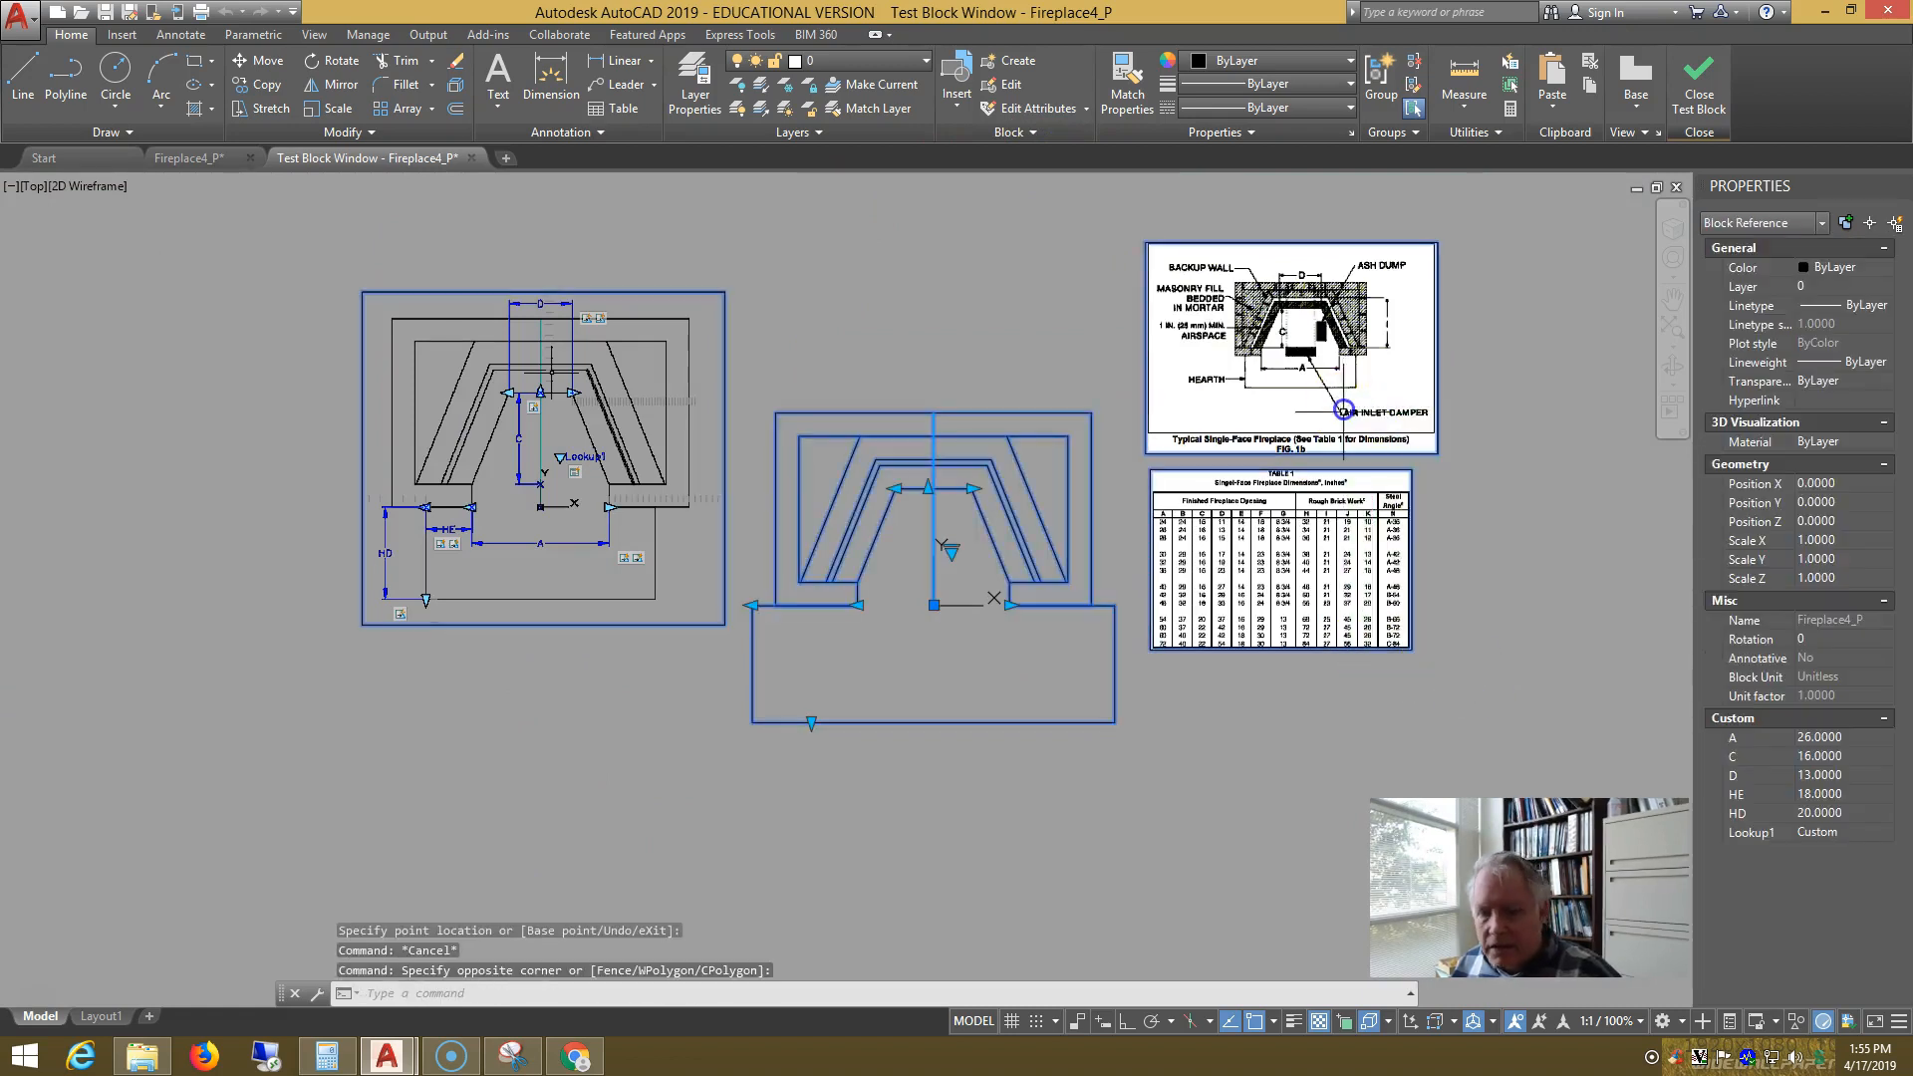
left_click(1699, 88)
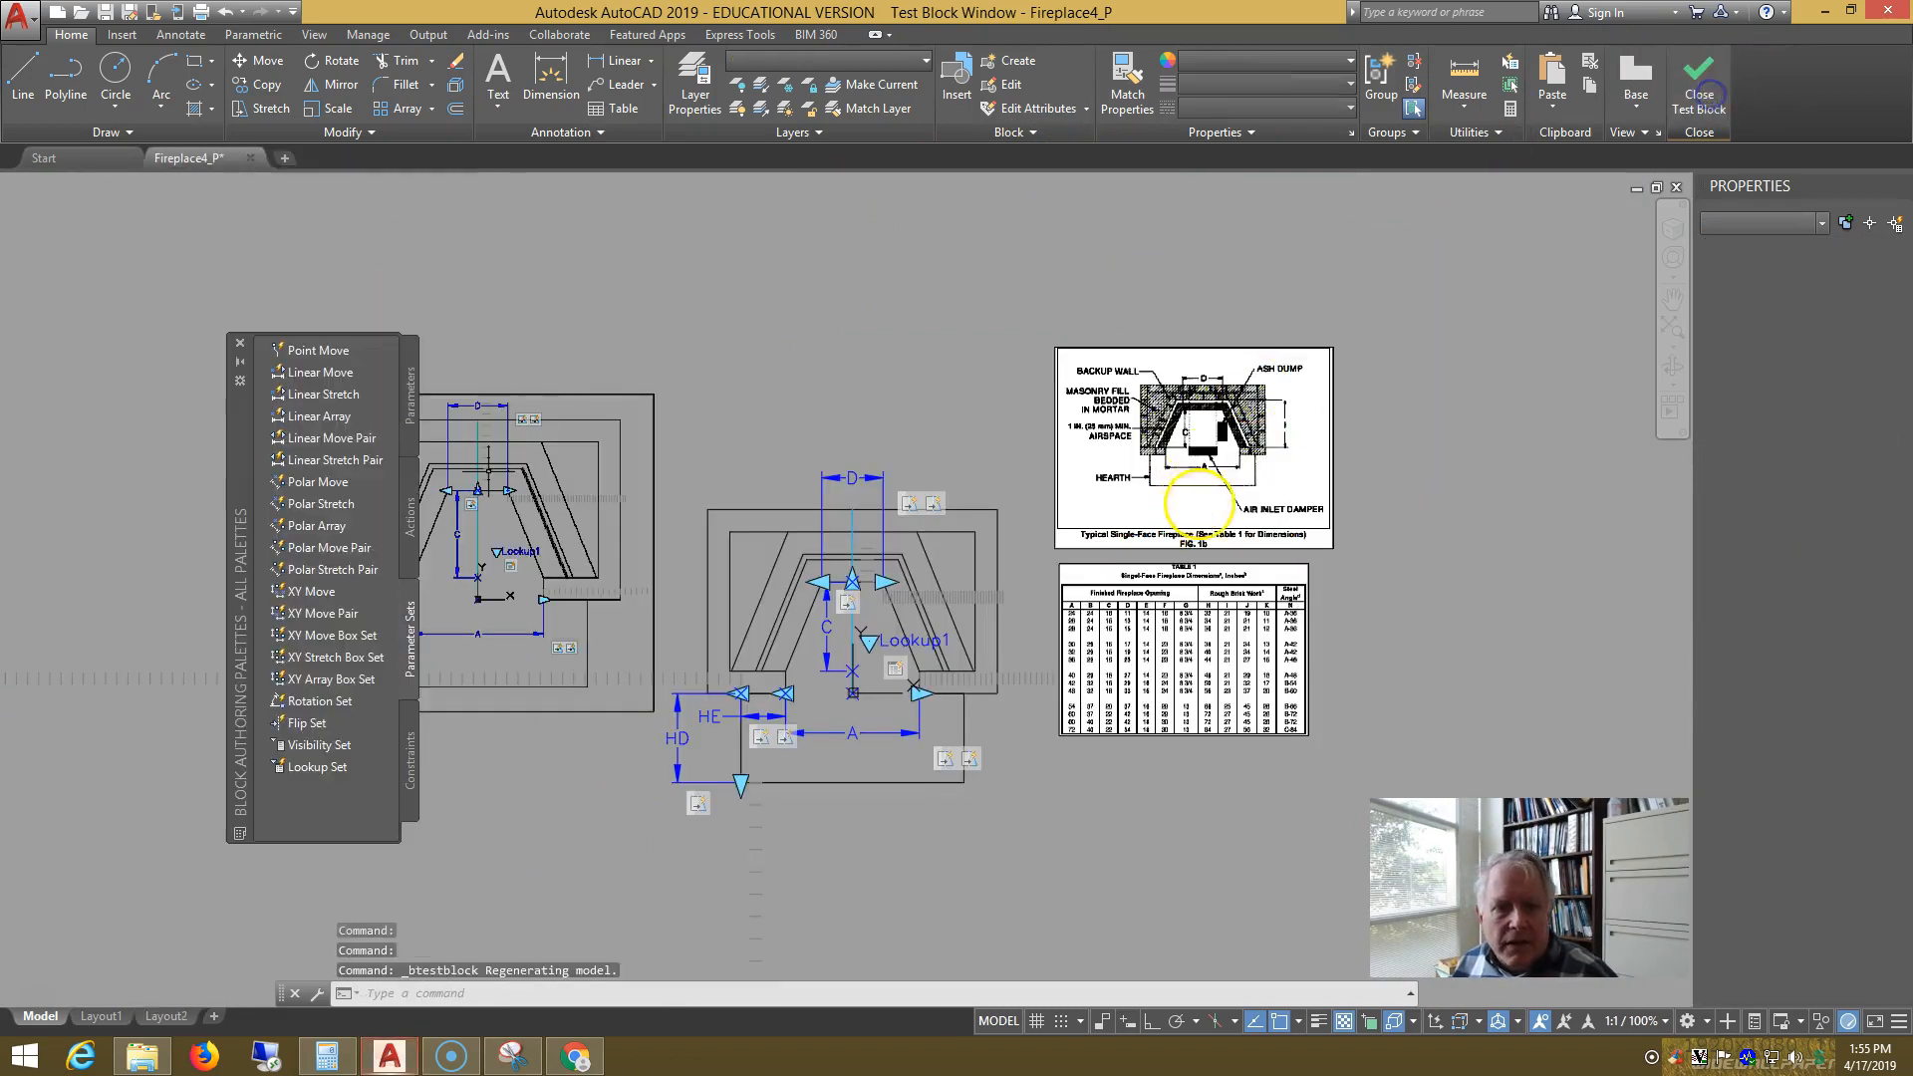
- Erase the reference images of the fireplace plan, the dimension table and the earlier block view from around the block
left_click(1411, 737)
left_click(1049, 341)
key("Delete")
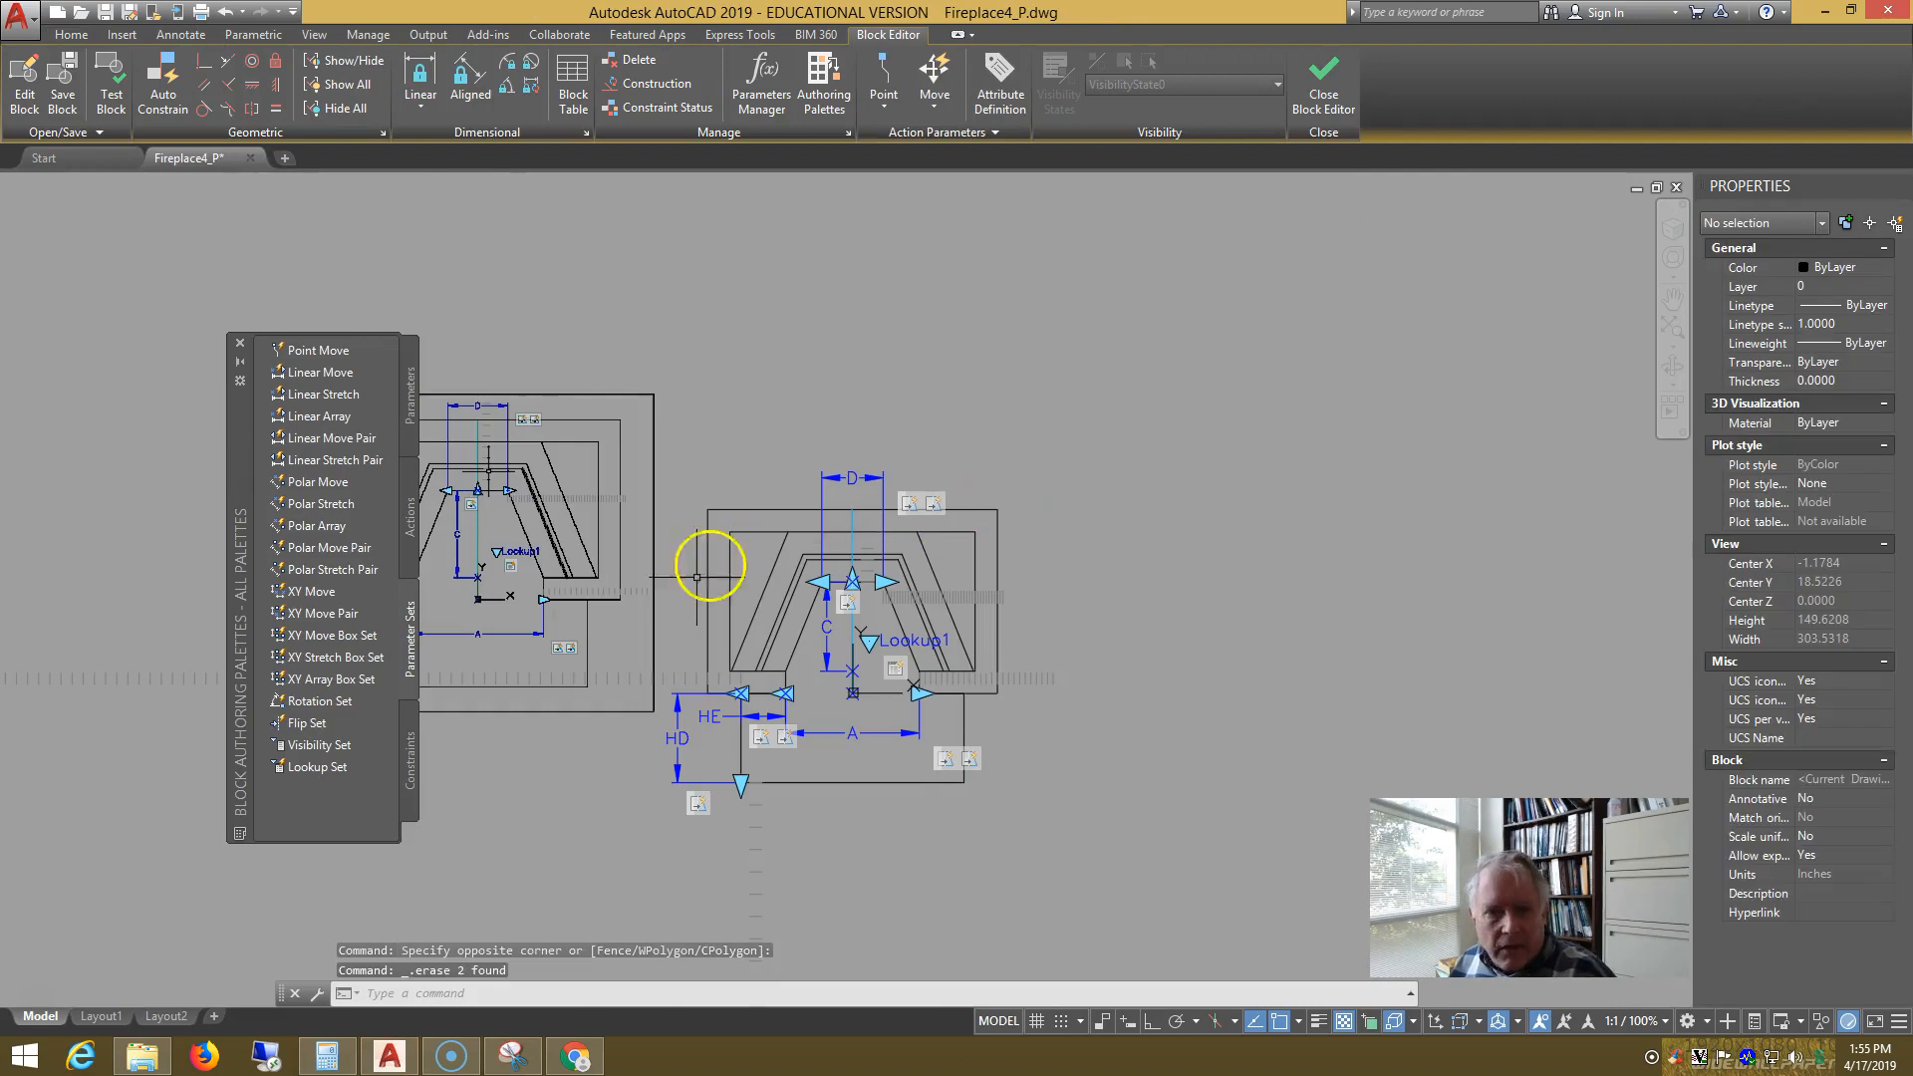
left_click(539, 687)
key("Delete")
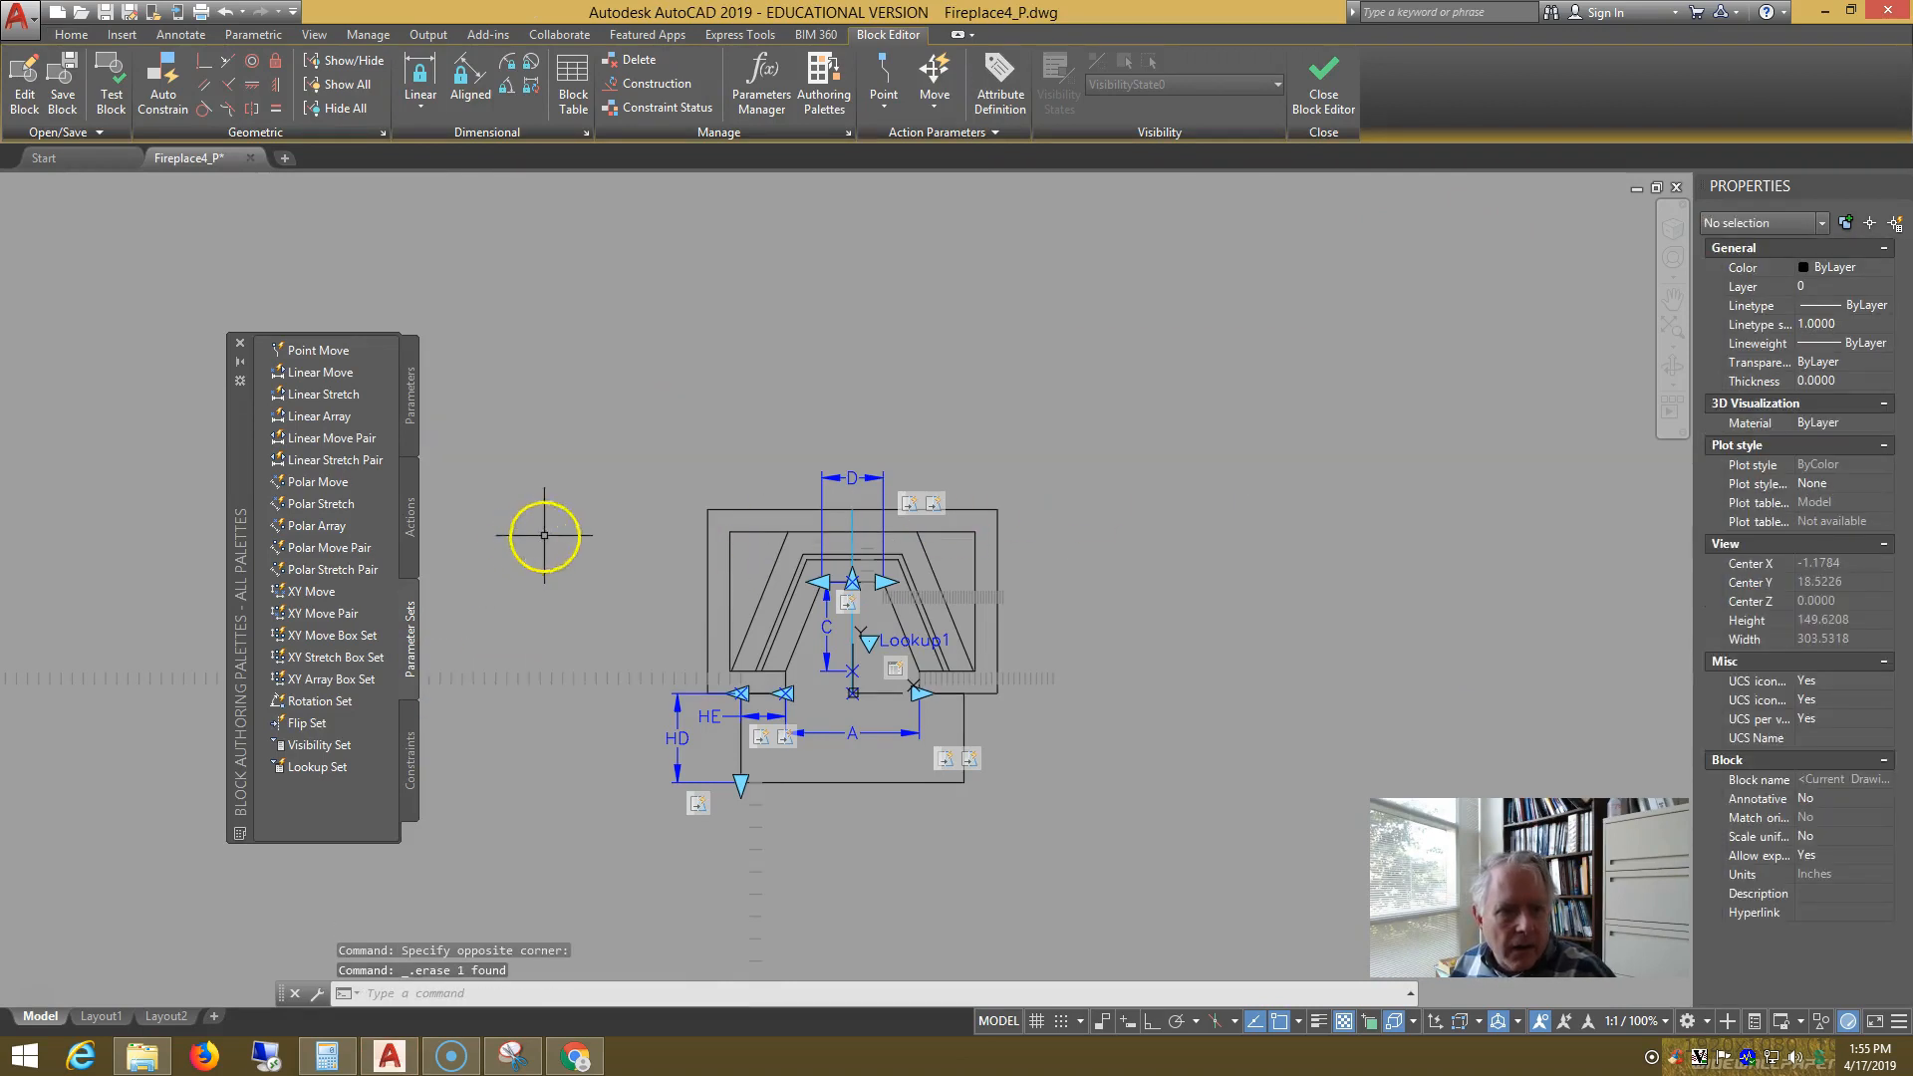
- Test the cleaned-up block again with lookup size 32x29 and close the test block window
scroll(593, 646, "up", 2)
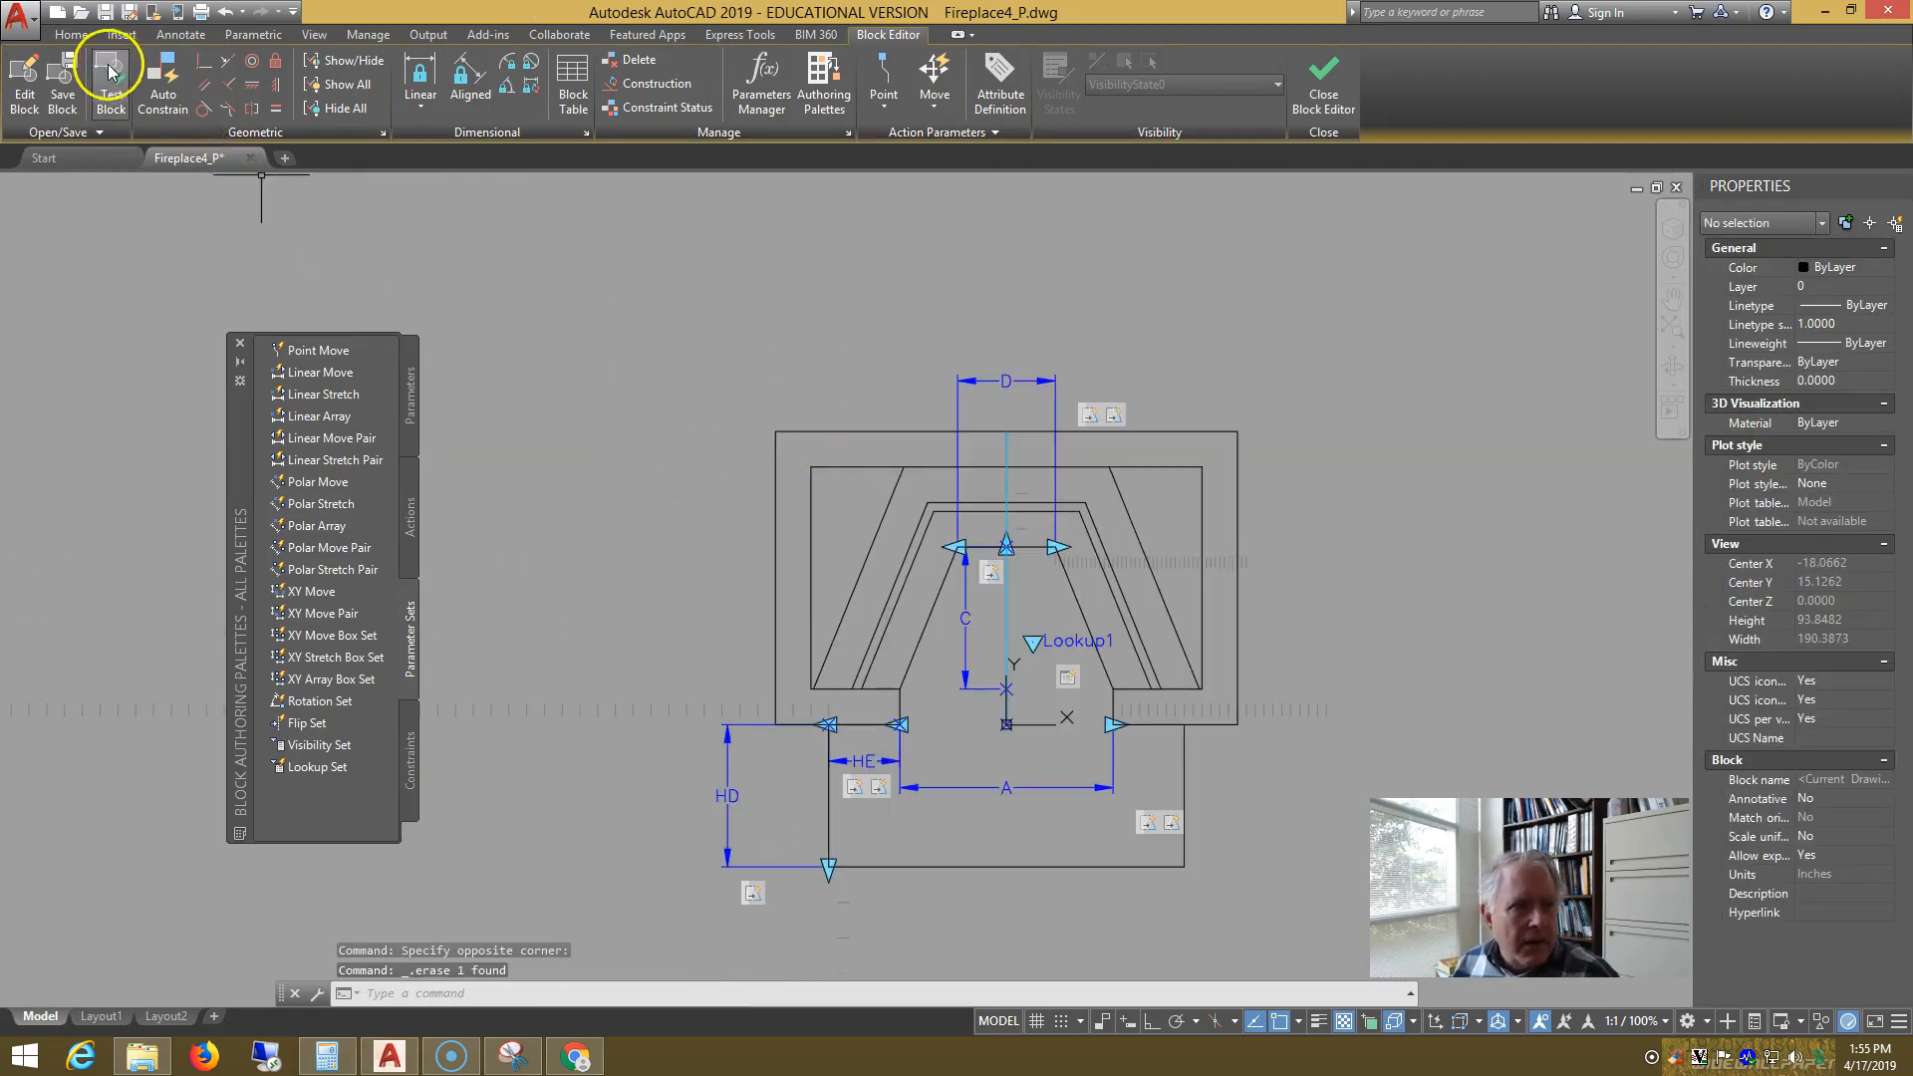
left_click(107, 63)
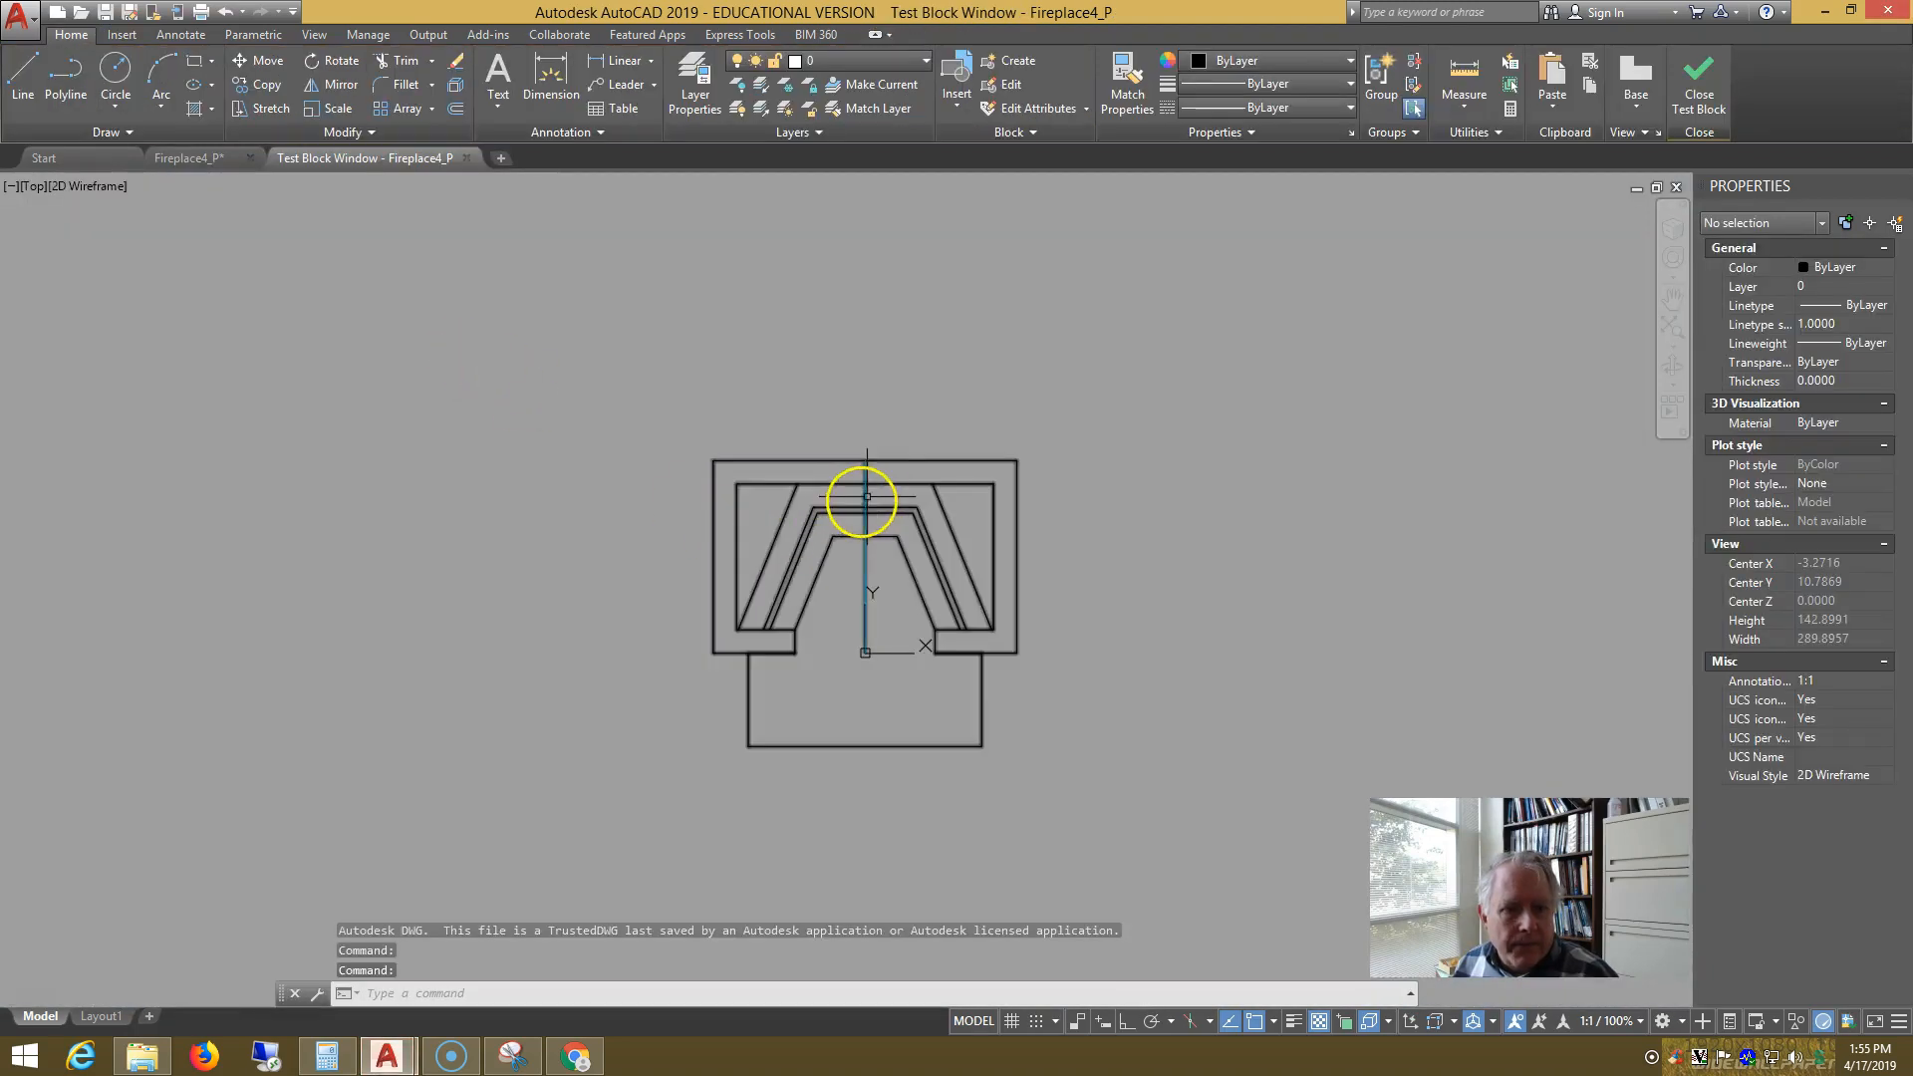
left_click(865, 494)
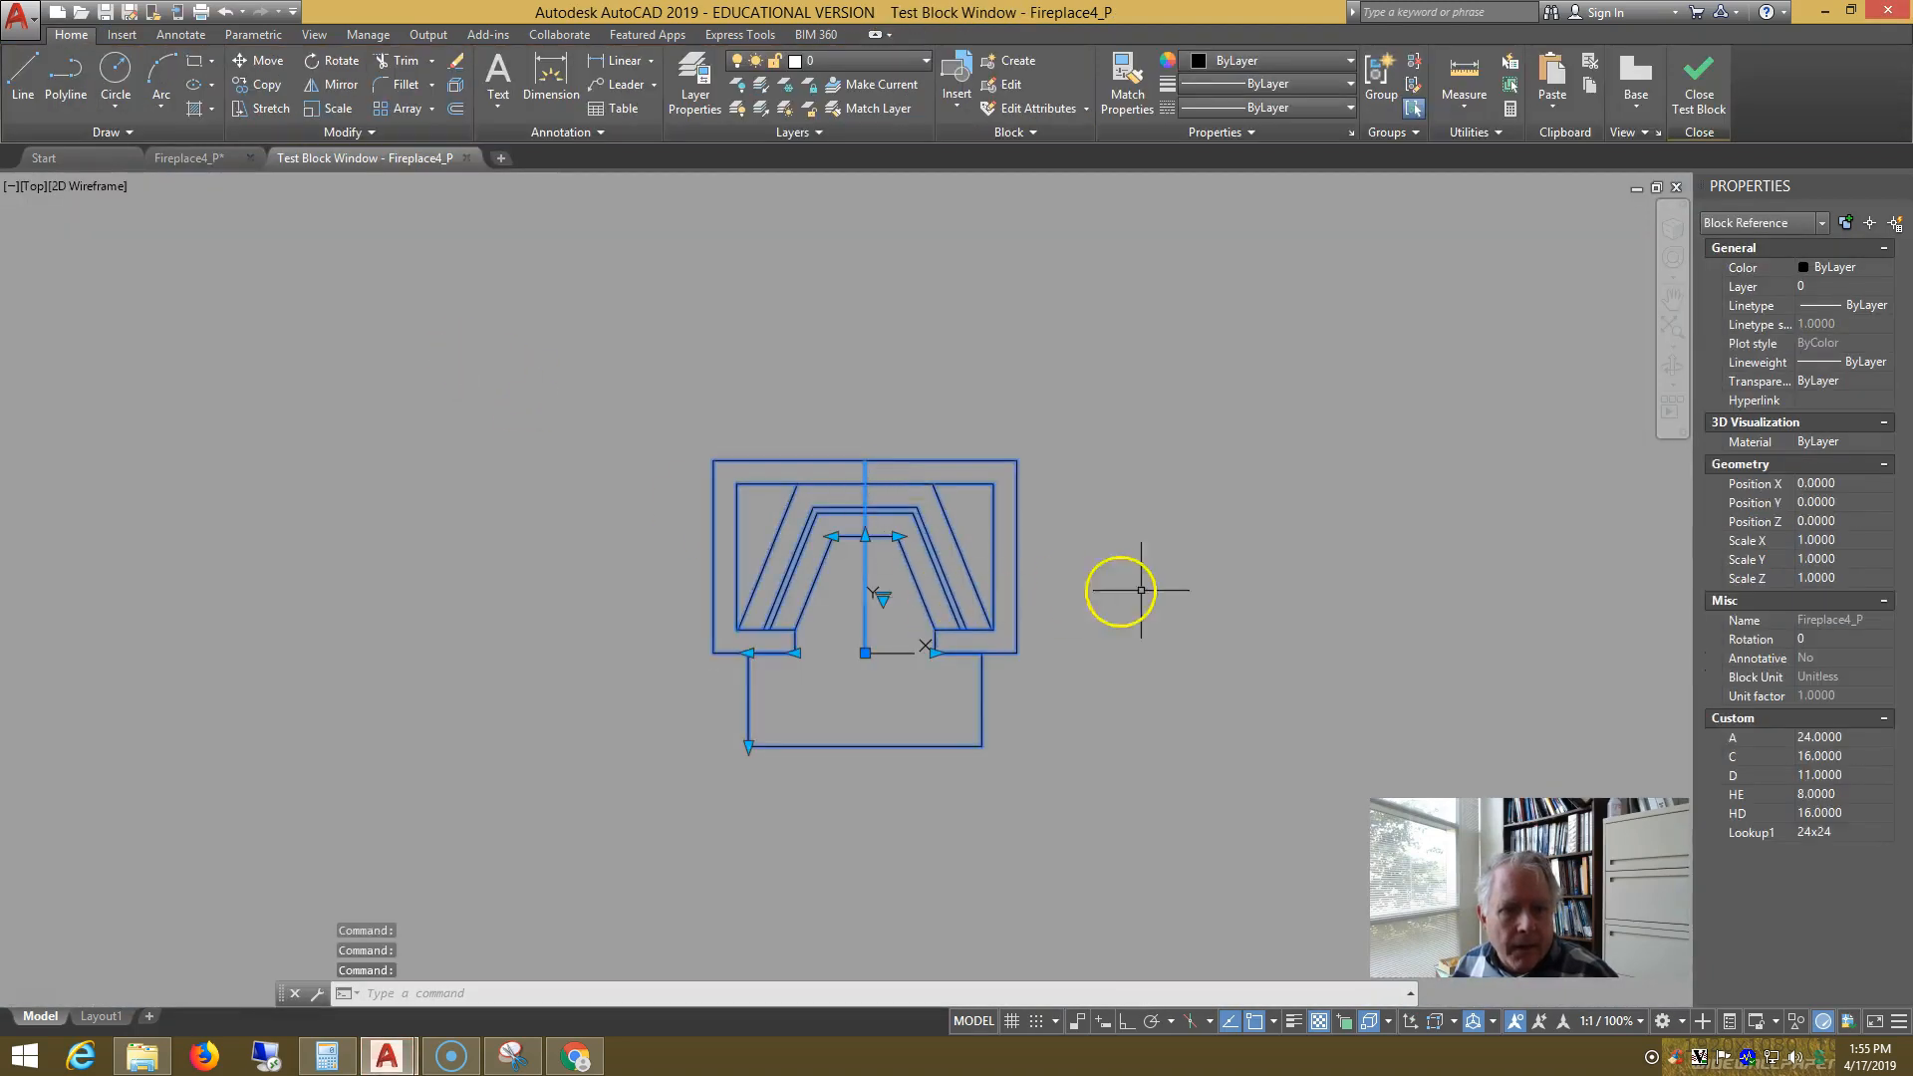
left_click(881, 598)
left_click(909, 706)
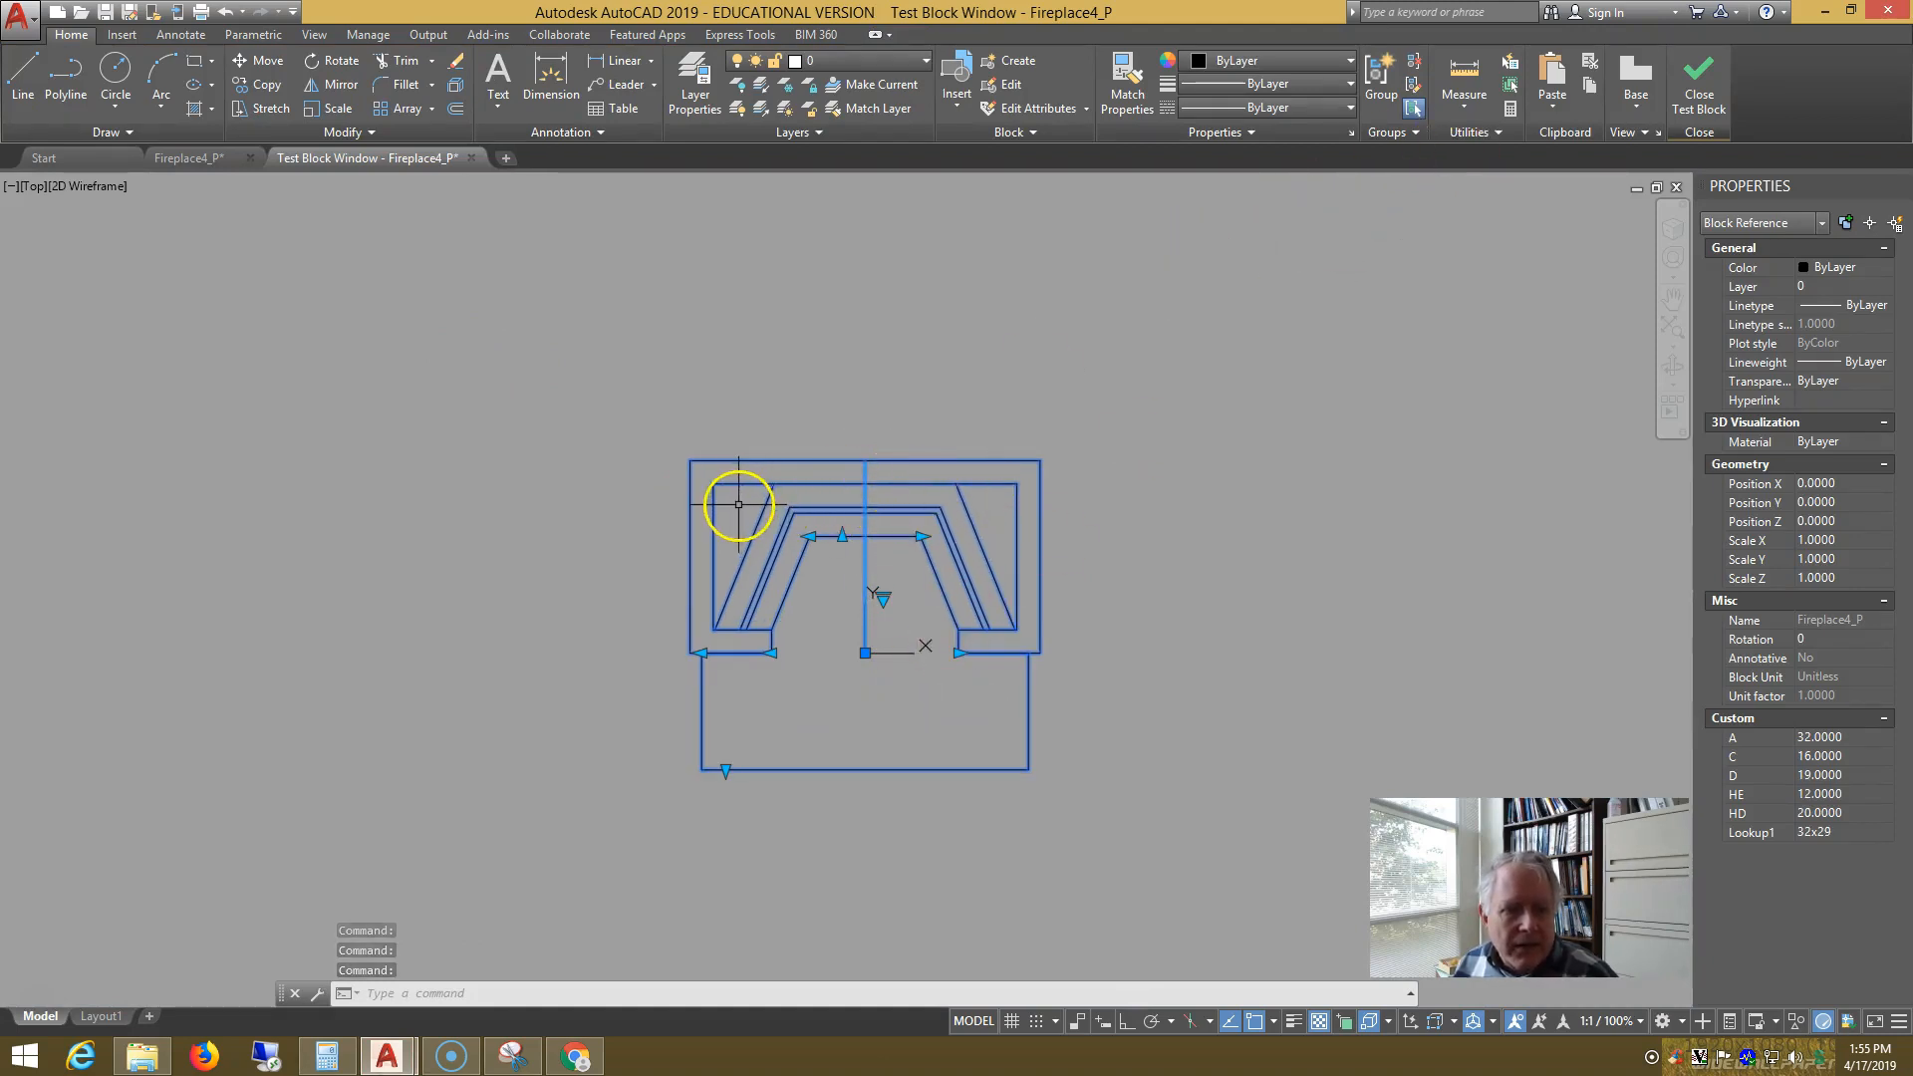
left_click(1687, 95)
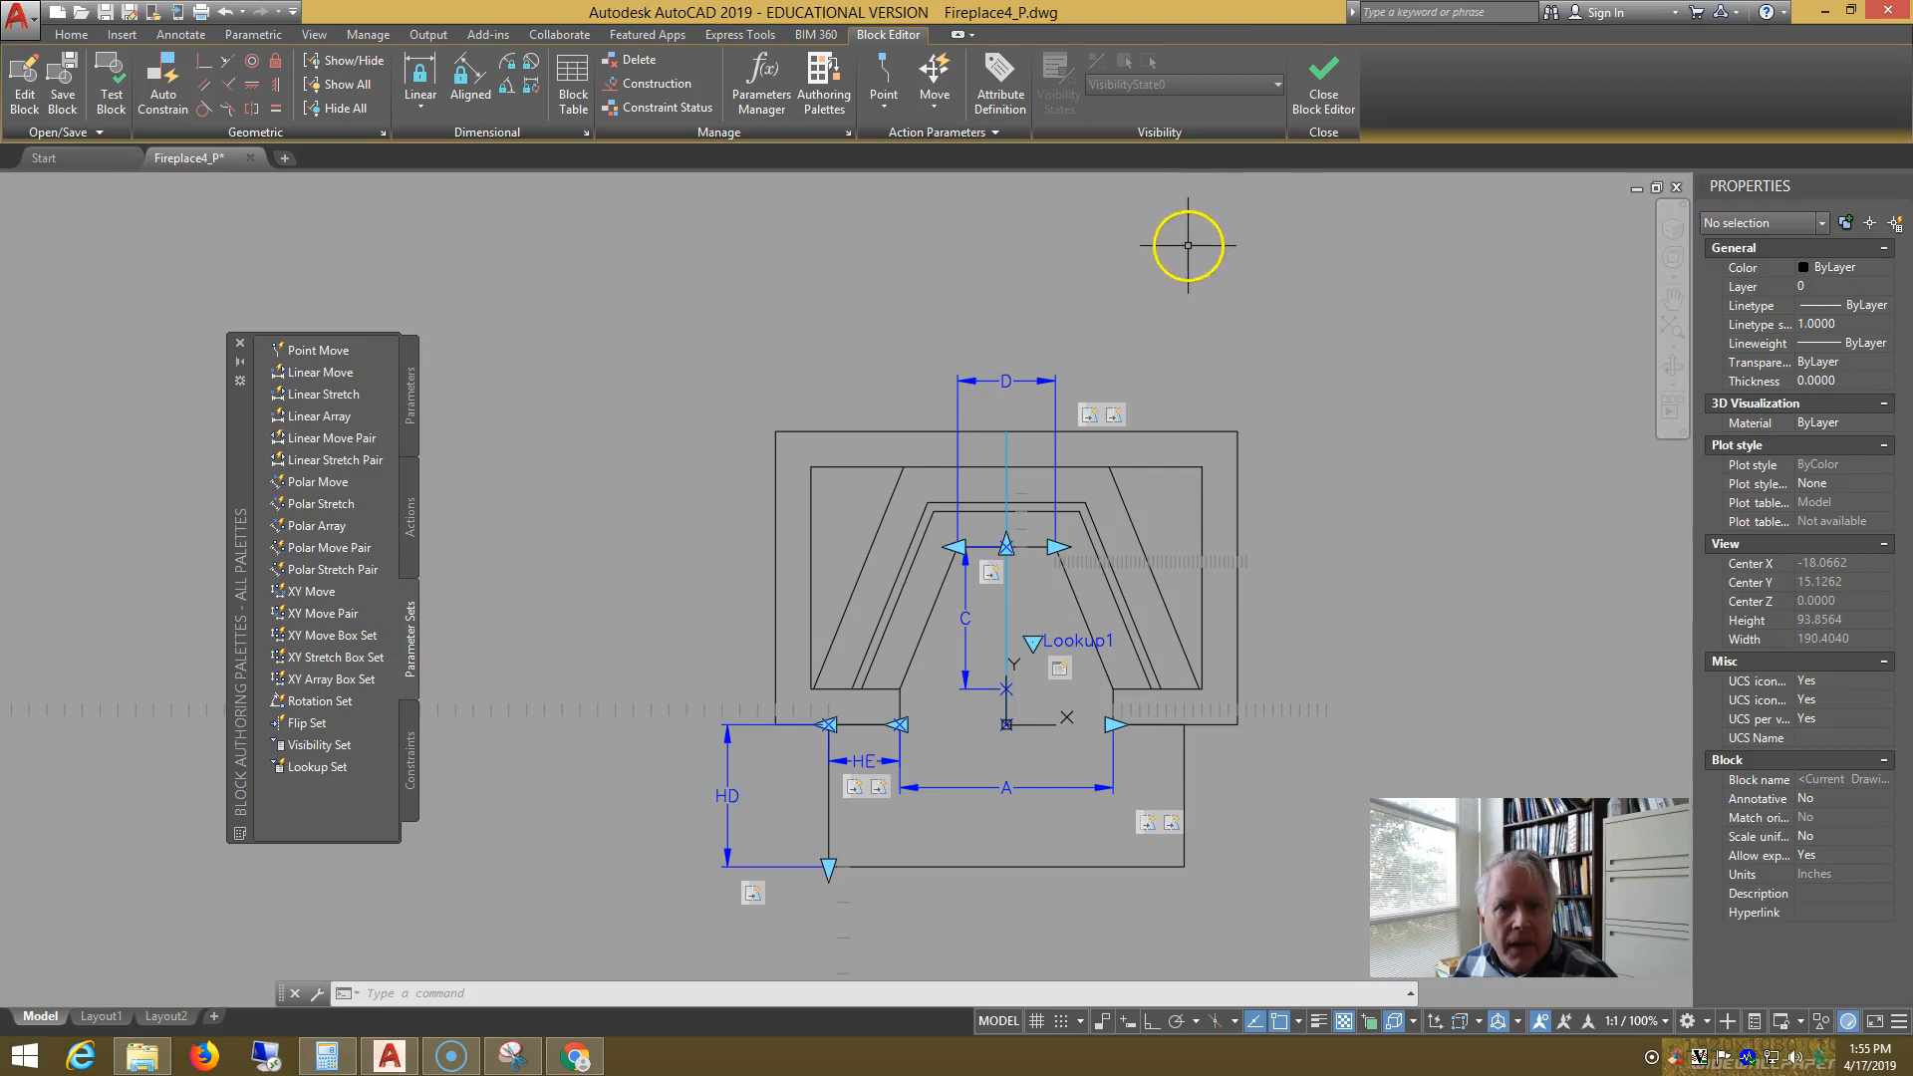
- Save the drawing and close the Block Editor, saving the block changes to the current drawing
left_click(103, 17)
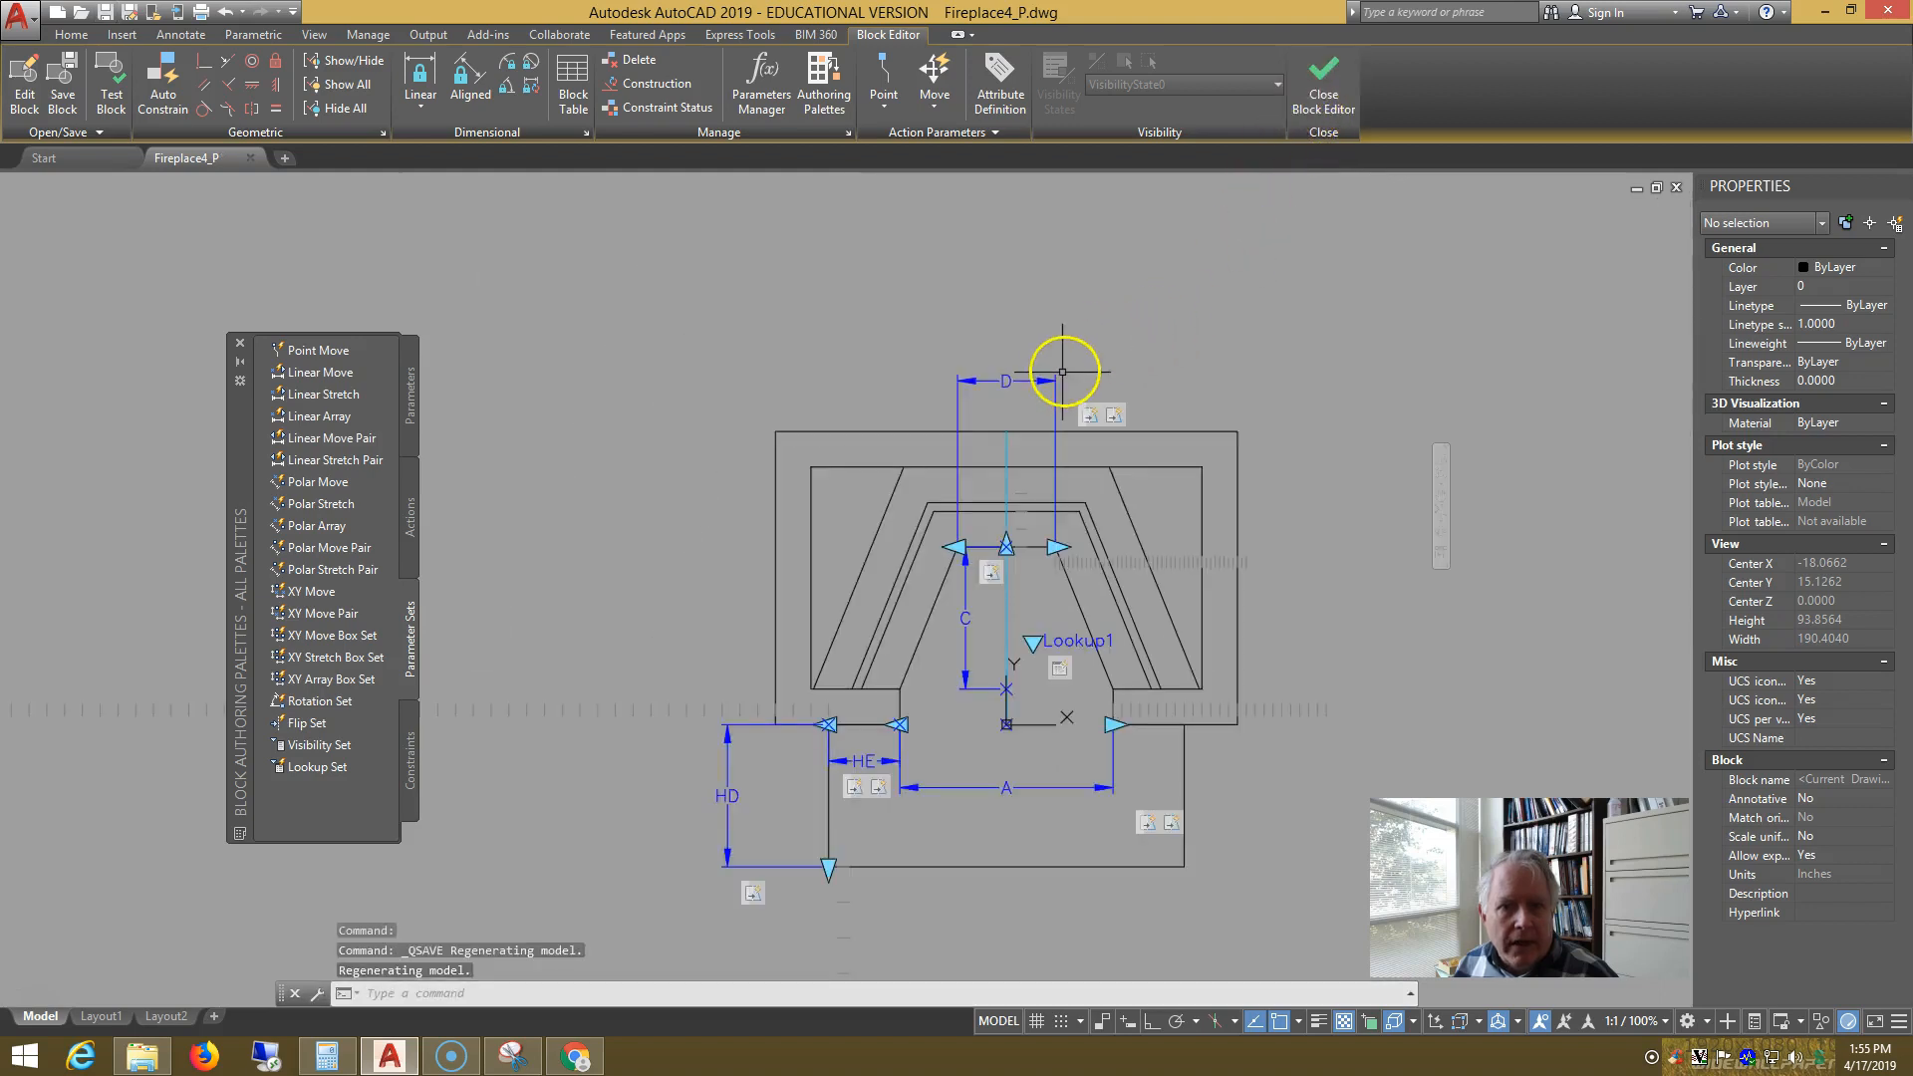
left_click(1333, 88)
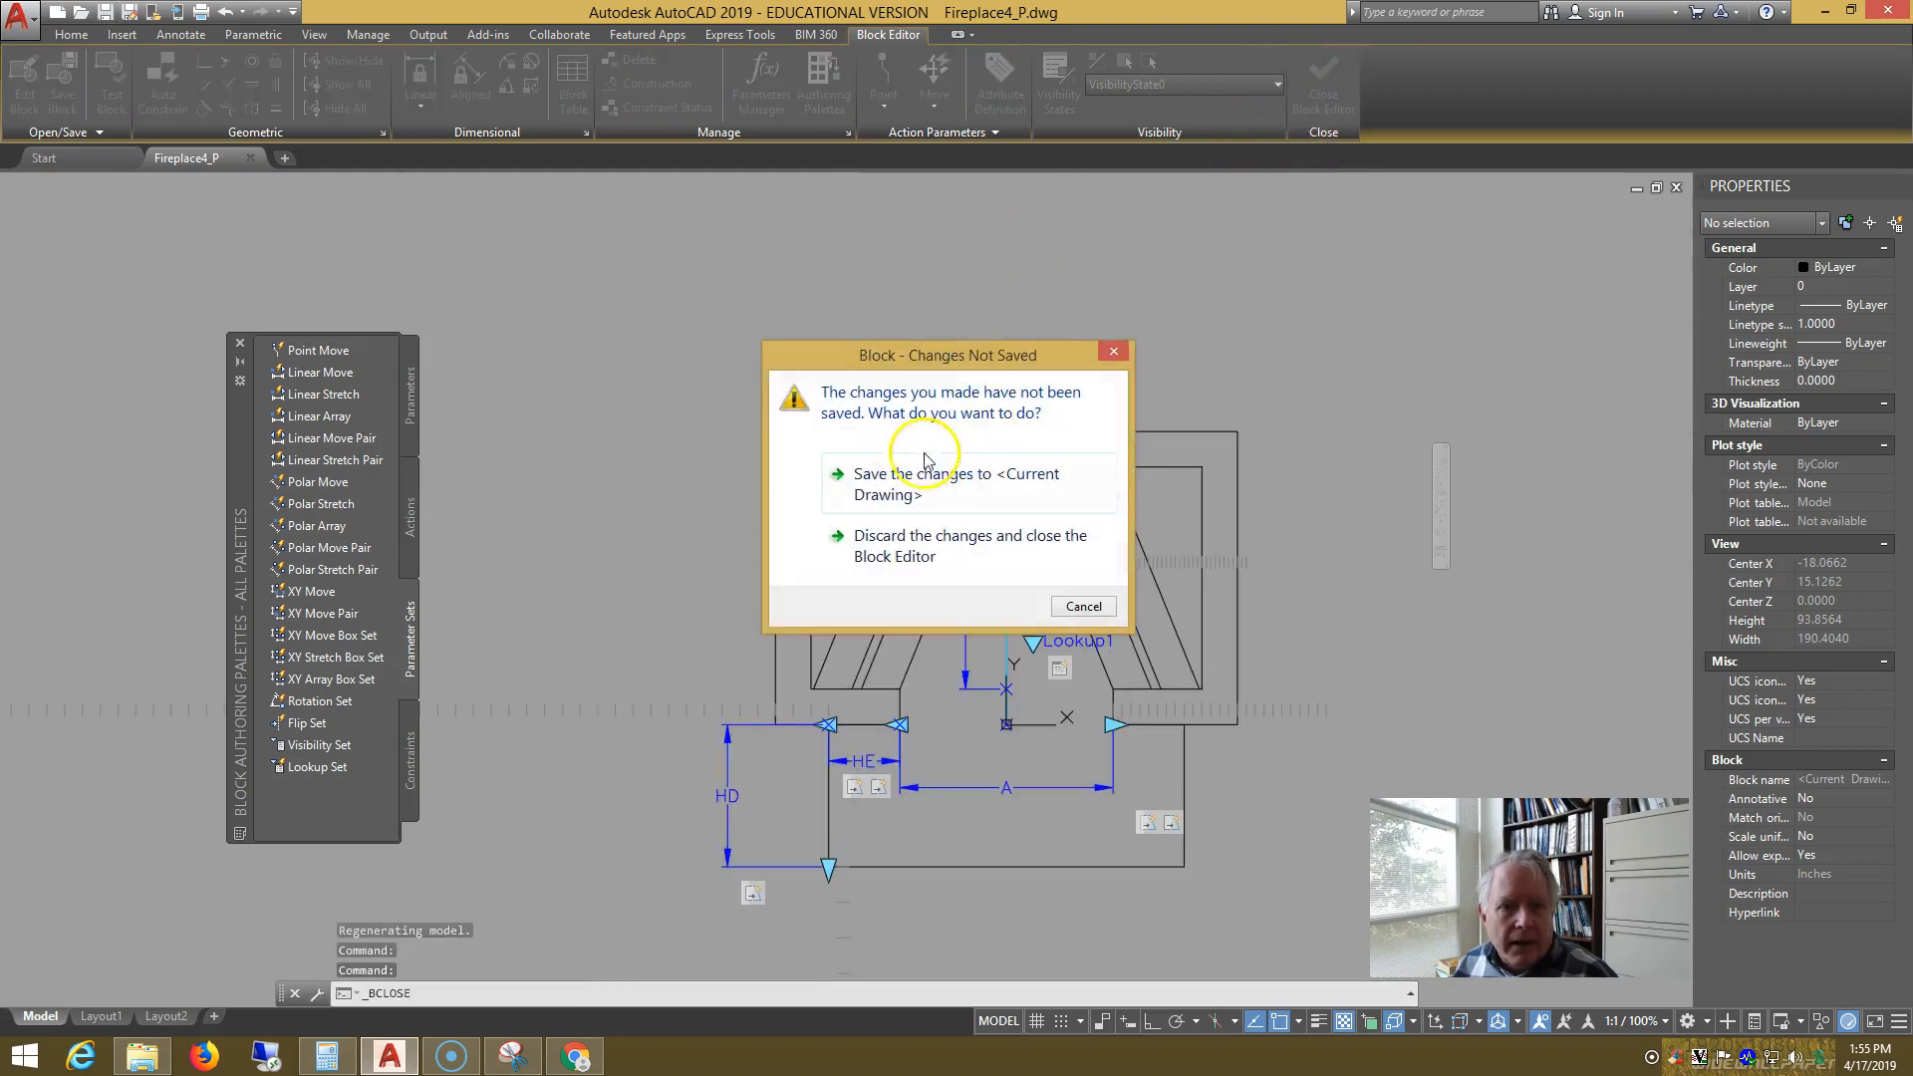
left_click(893, 486)
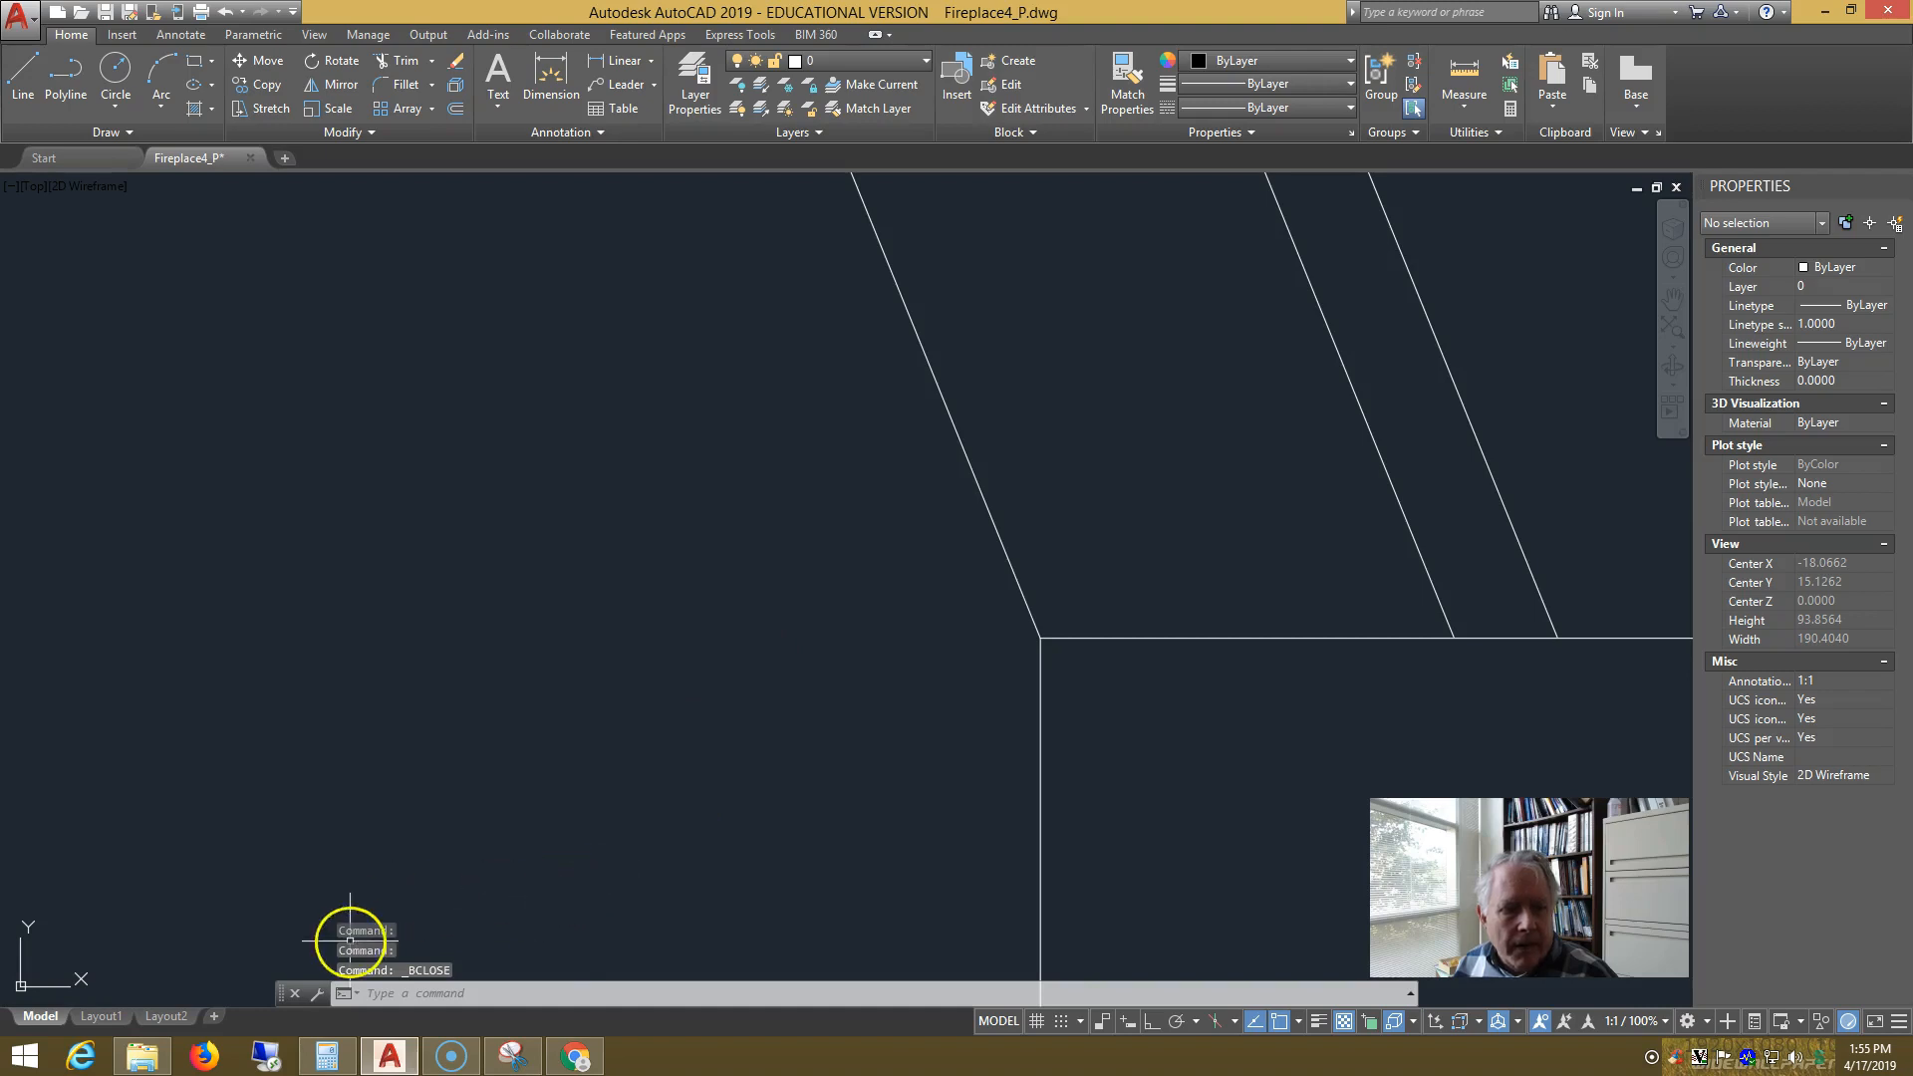